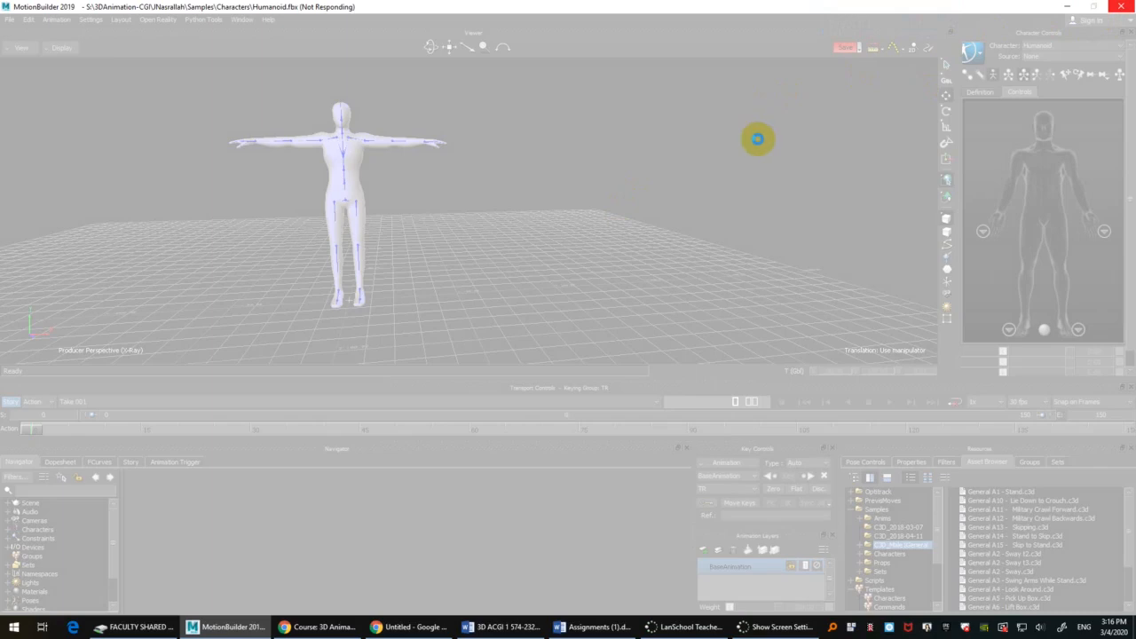
Step: Switch to Task Manager and end the frozen Autodesk MotionBuilder task
key("ctrl+shift+super+Escape")
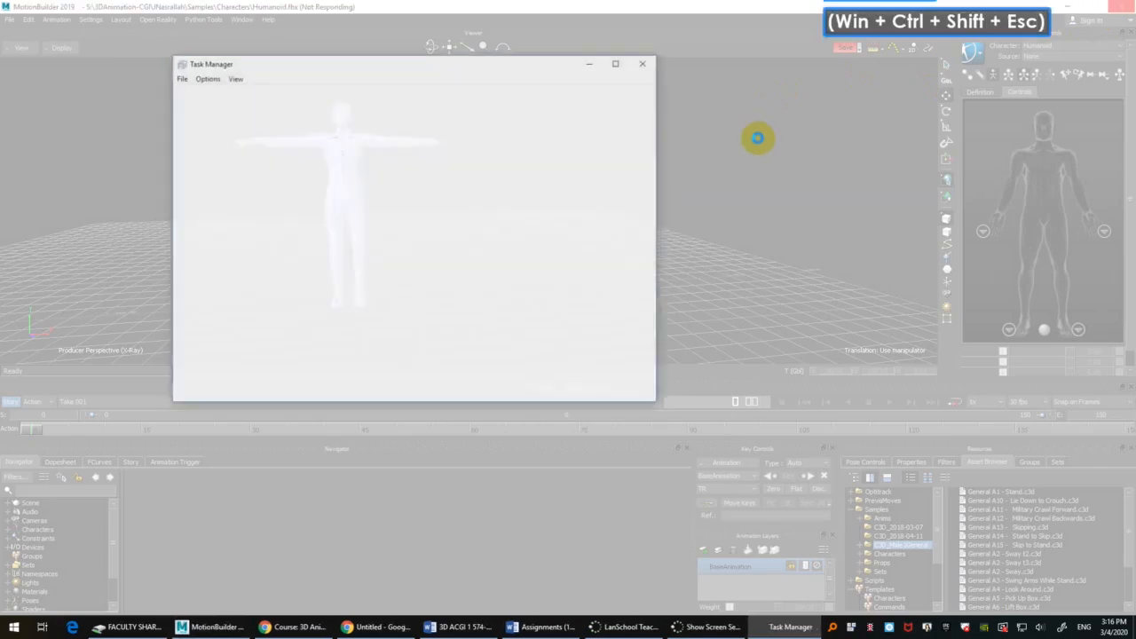
scroll(363, 177, "up", 1)
left_click(253, 162)
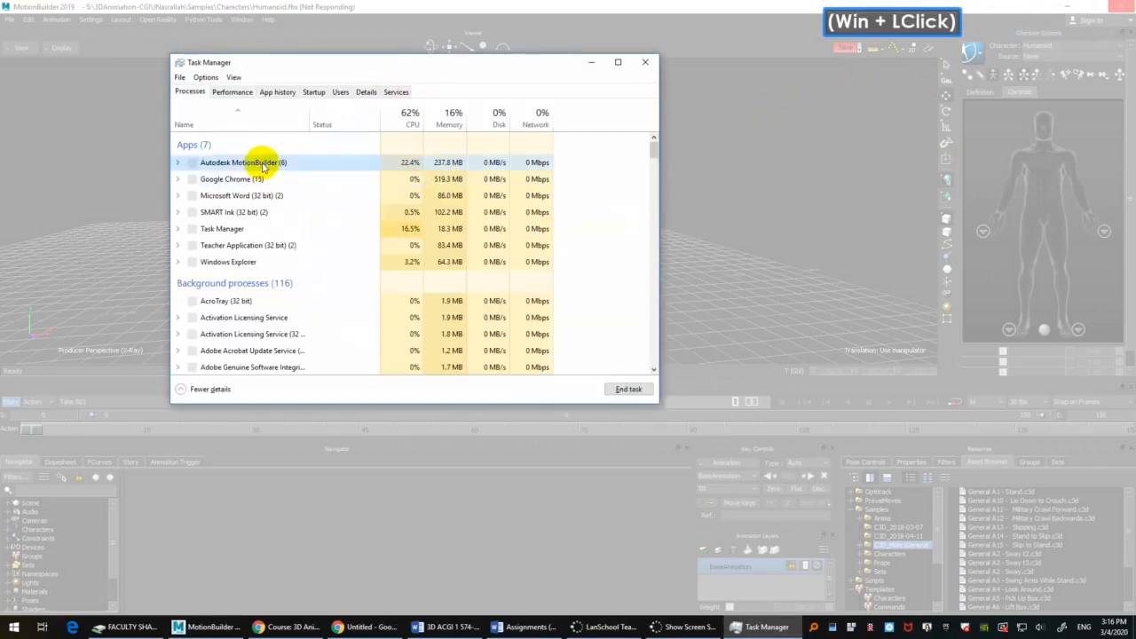
left_click(178, 163)
left_click(347, 162)
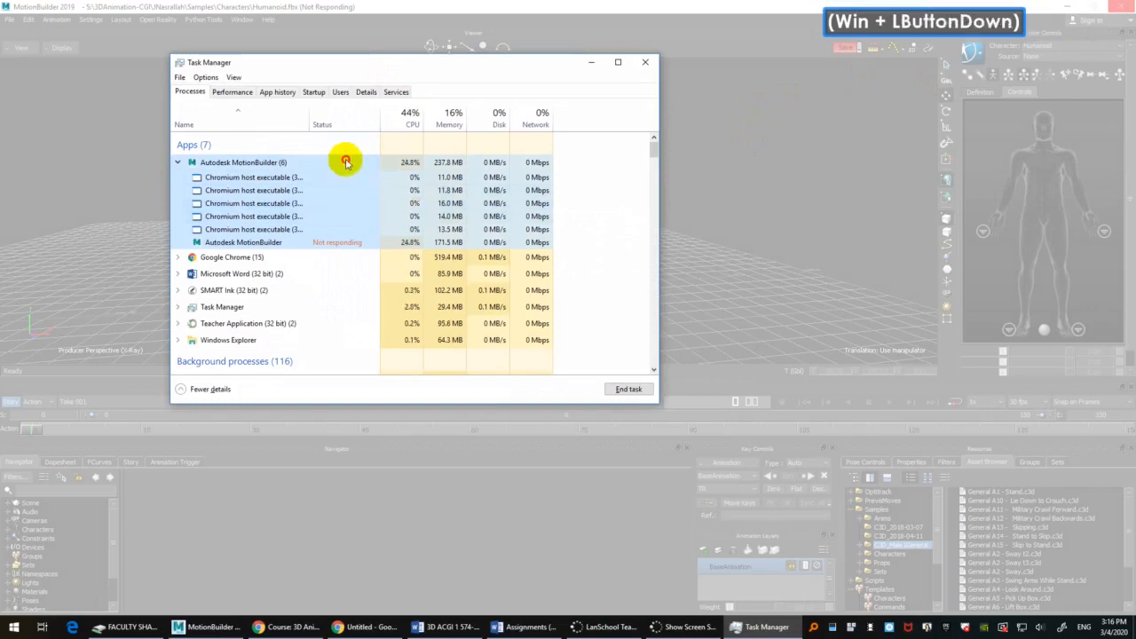
left_click(639, 389)
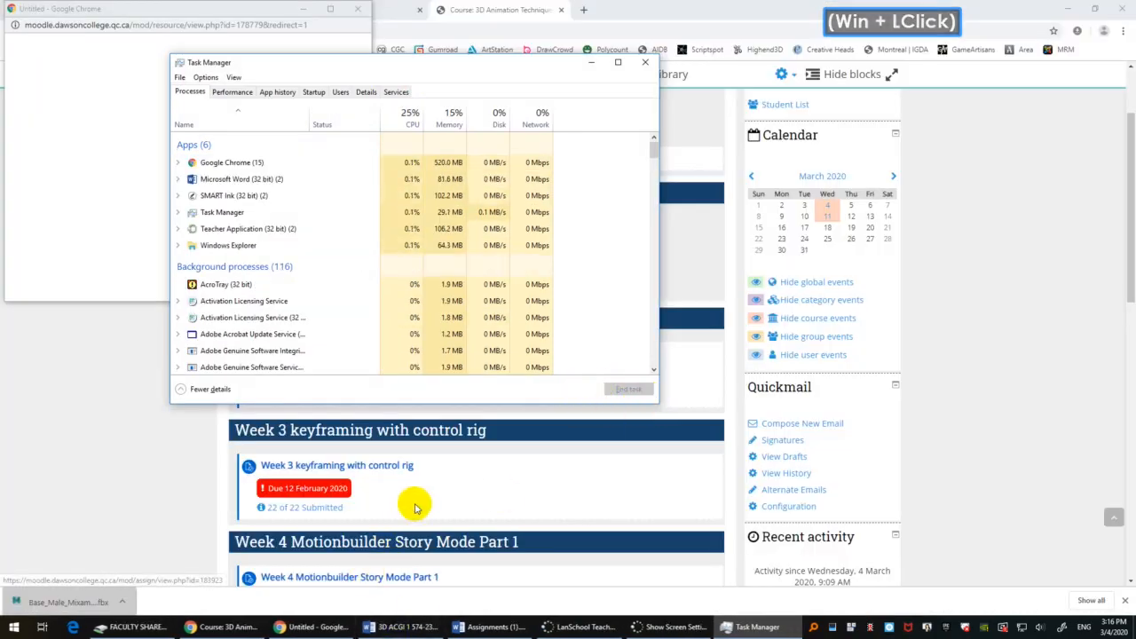
Step: Relaunch MotionBuilder 2019
key("super+s")
type("motion")
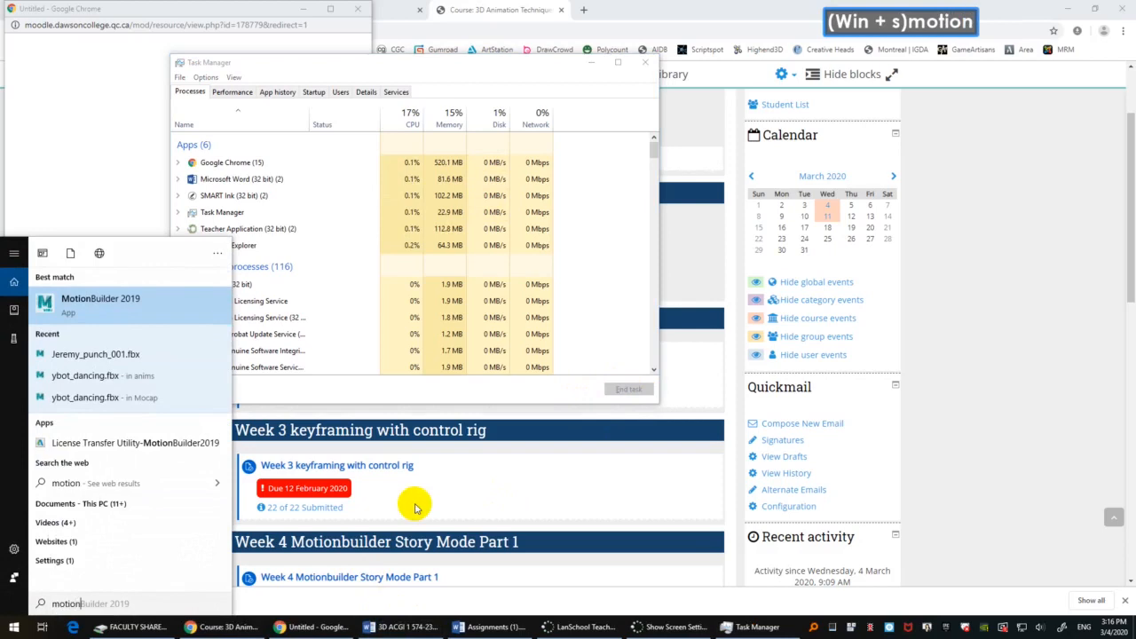
key("Return")
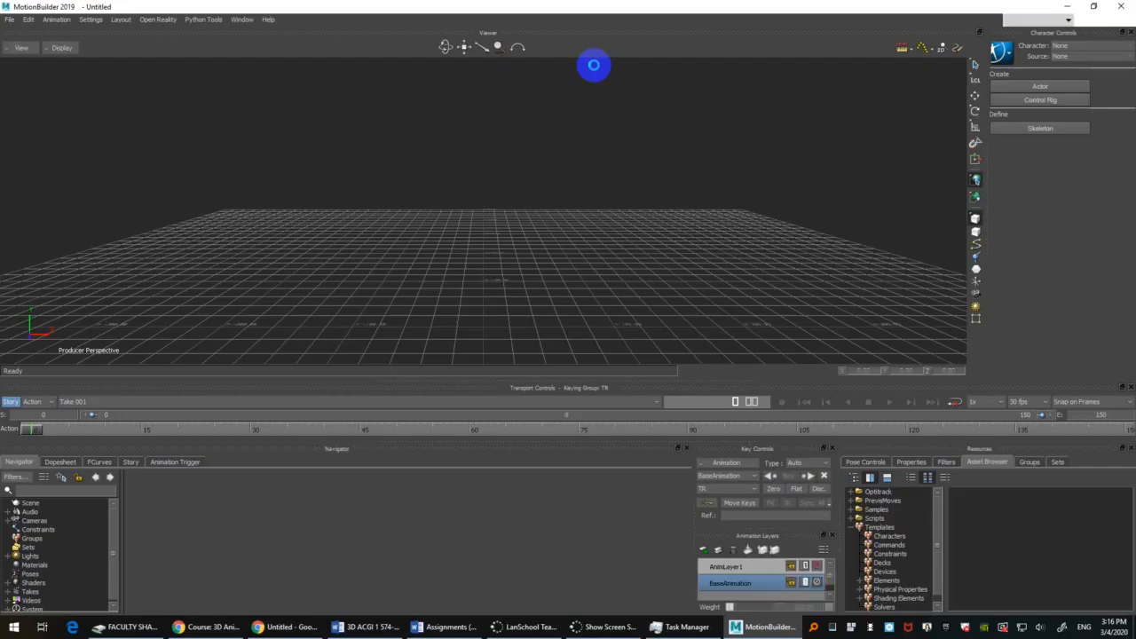
left_click(585, 198)
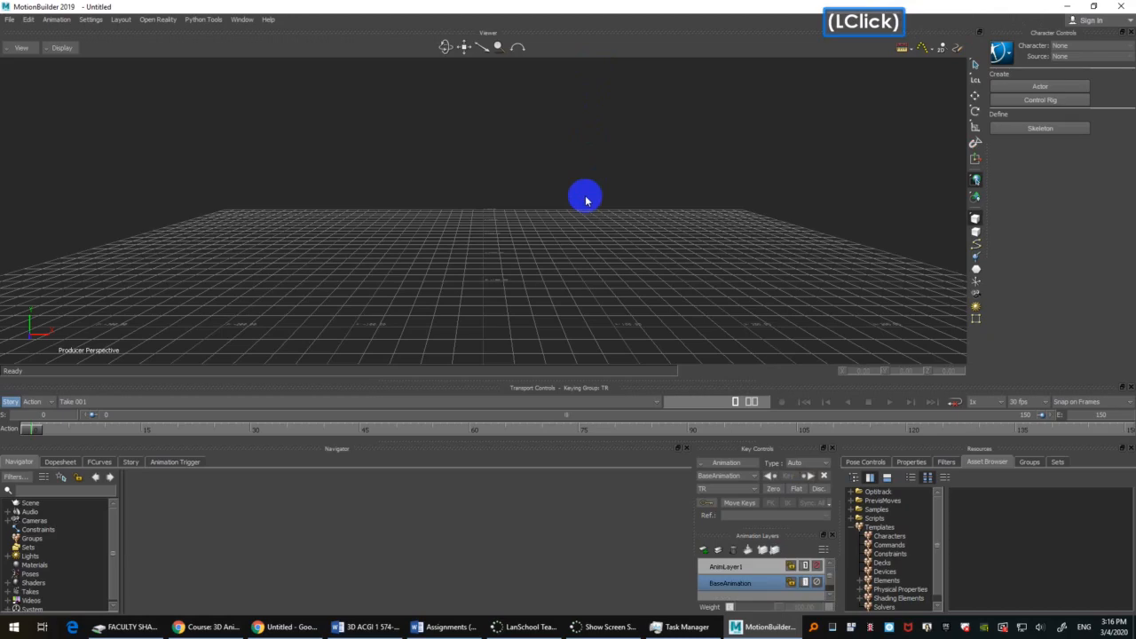
scroll(574, 194, "down", 3)
scroll(573, 194, "up", 3)
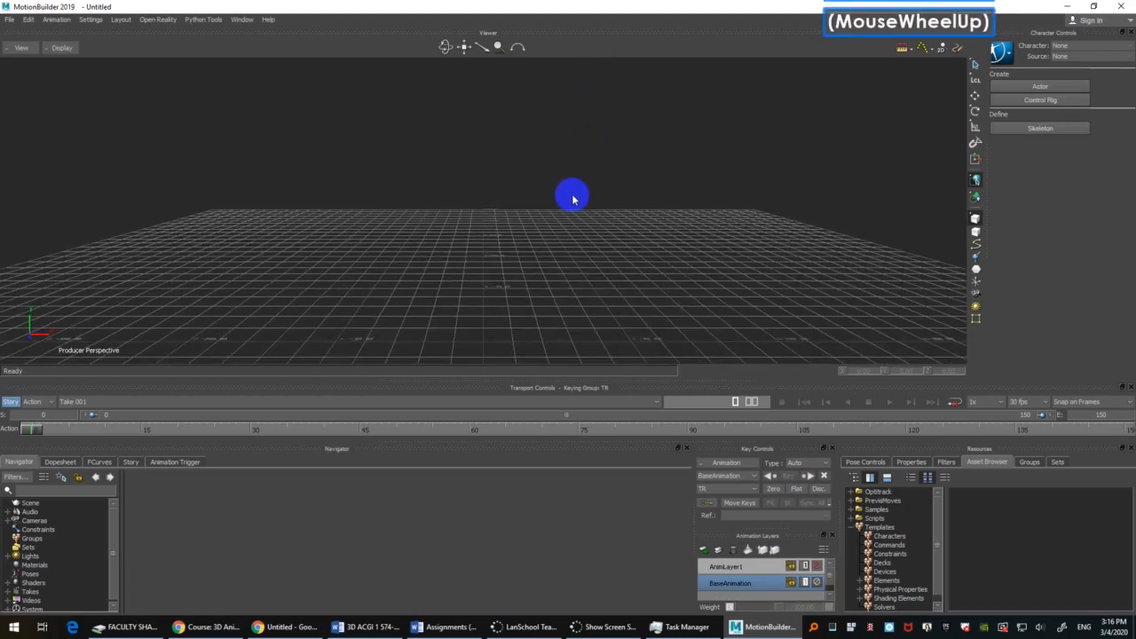
Step: Open the Characters folder under Samples among the assets and show its contents as a list
left_click(888, 527)
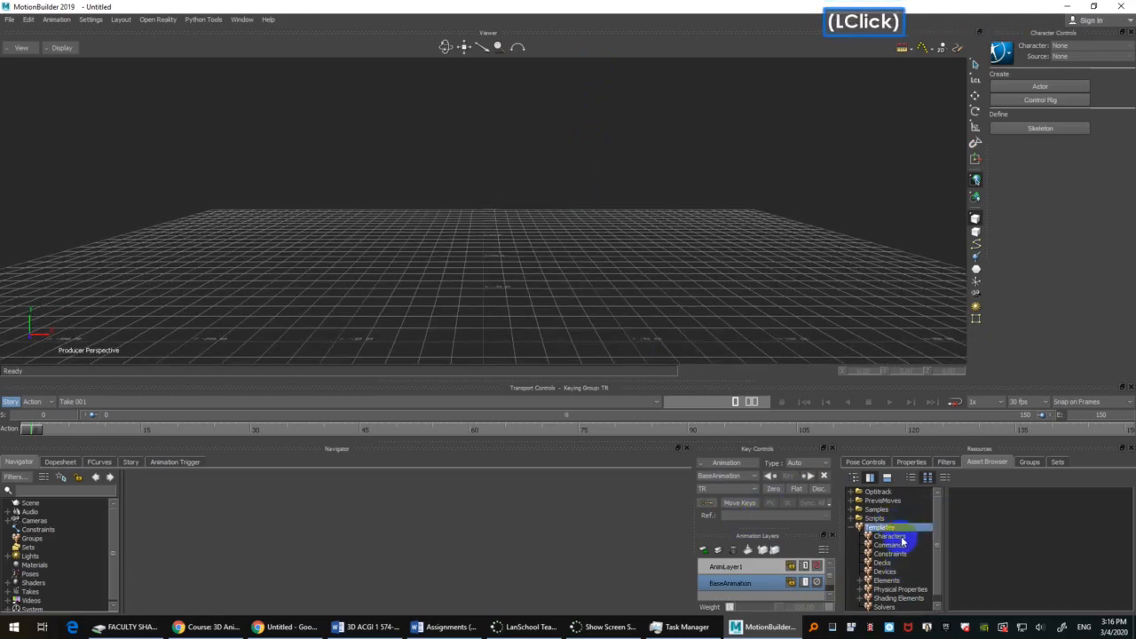
scroll(903, 541, "down", 1)
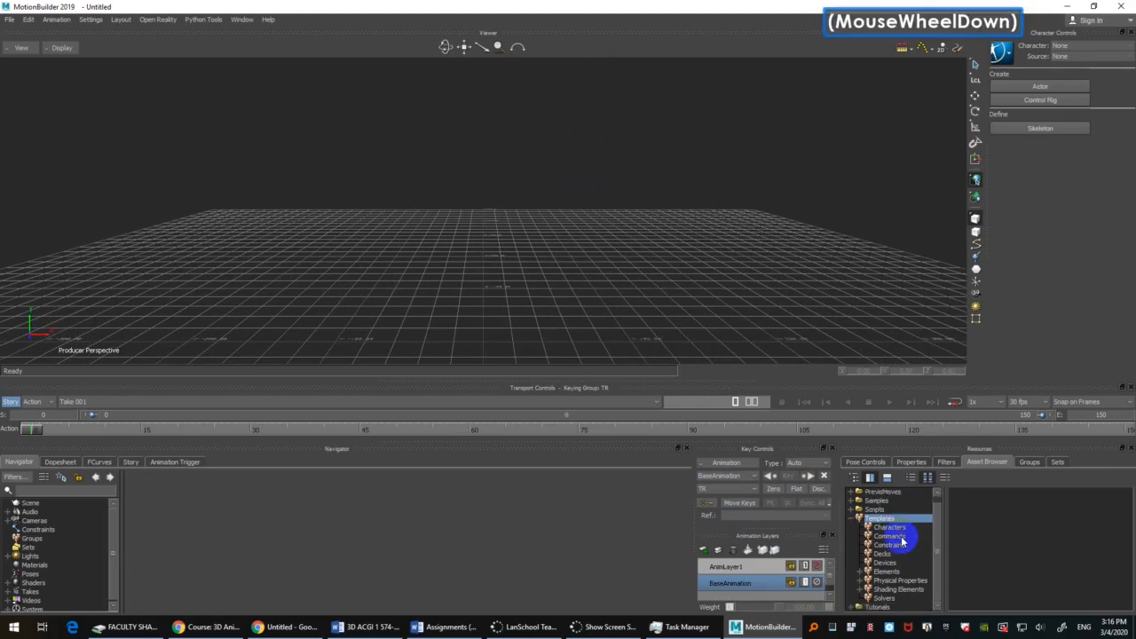
scroll(903, 540, "up", 1)
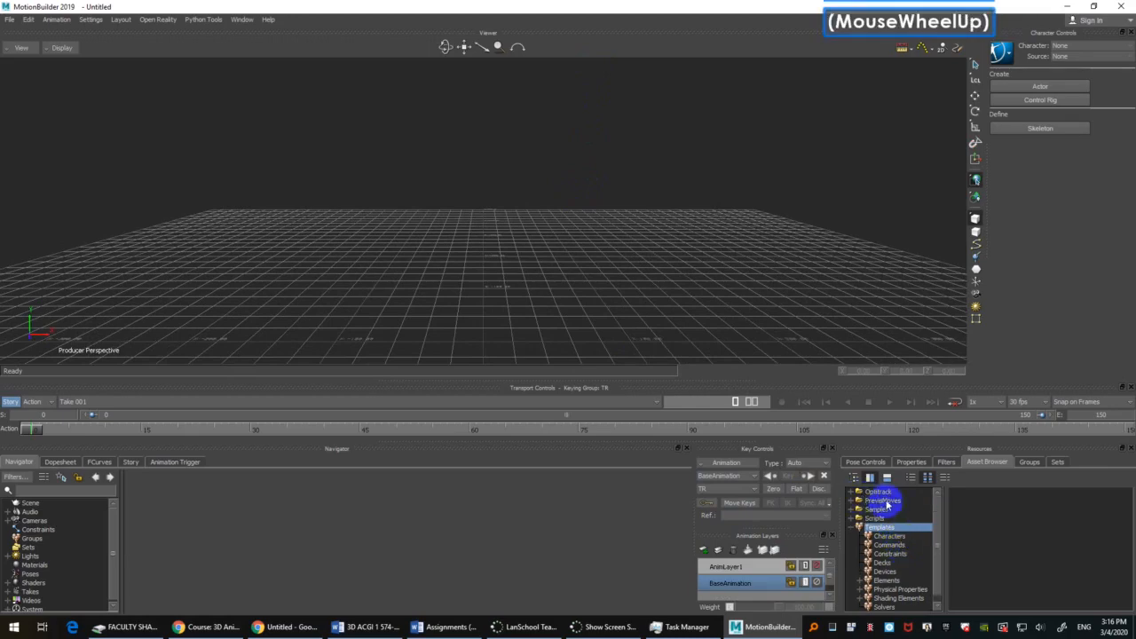
left_click(884, 509)
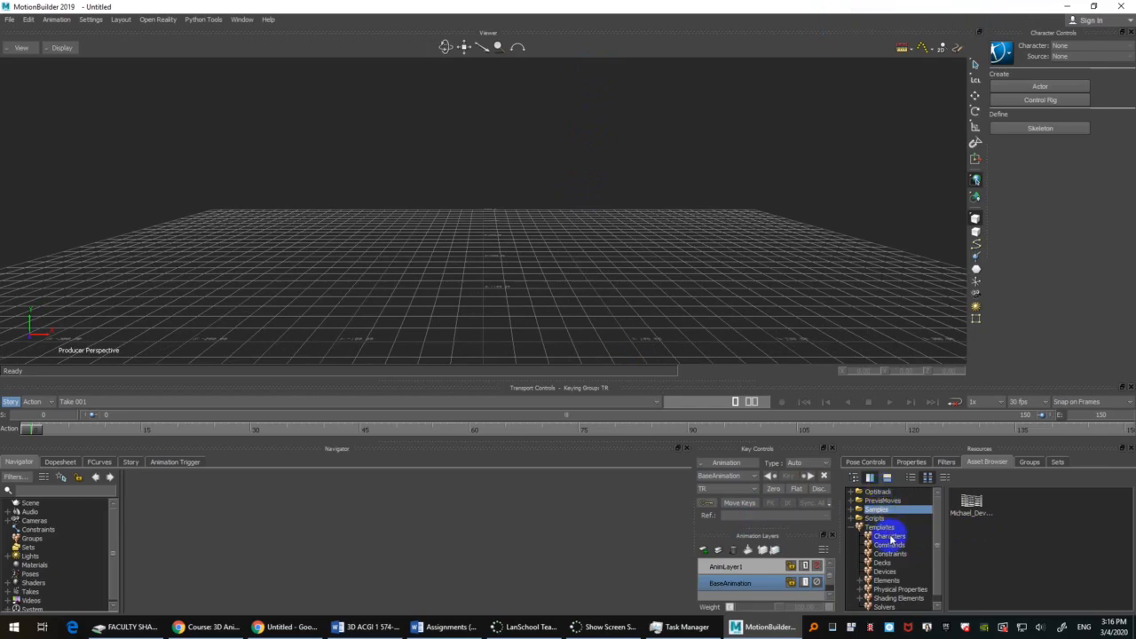
left_click(857, 511)
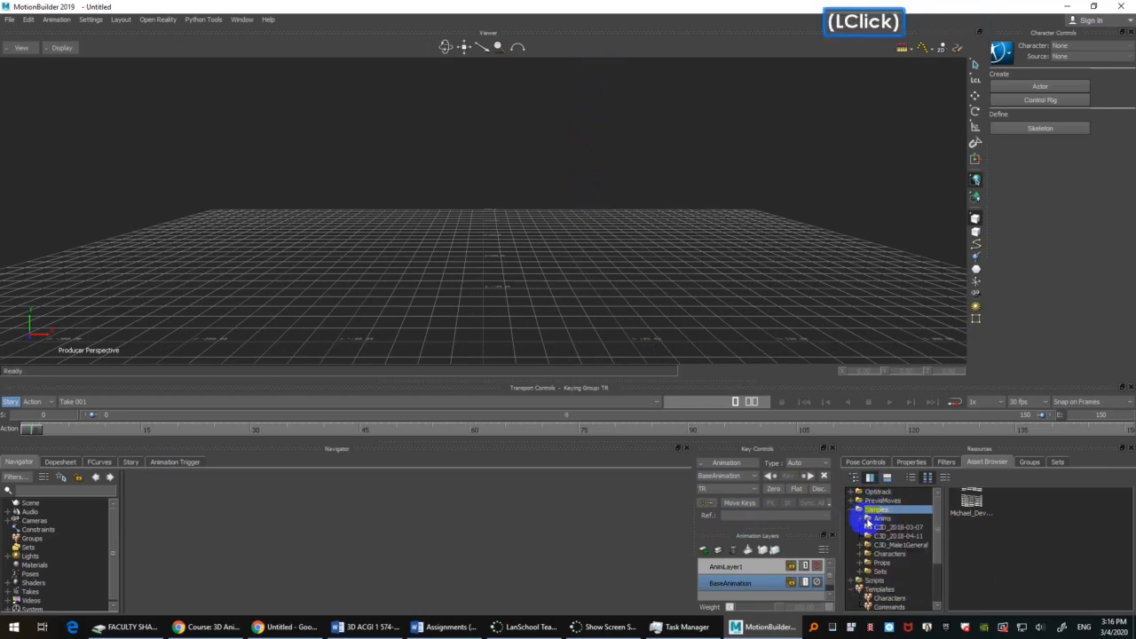
left_click(878, 519)
left_click(861, 521)
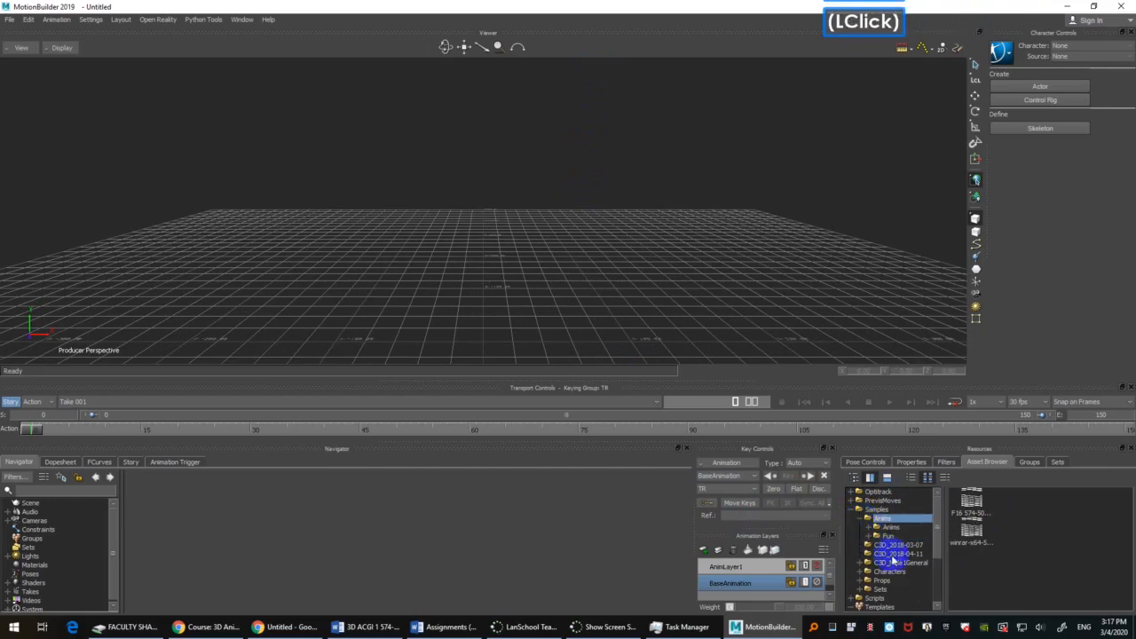
left_click(890, 572)
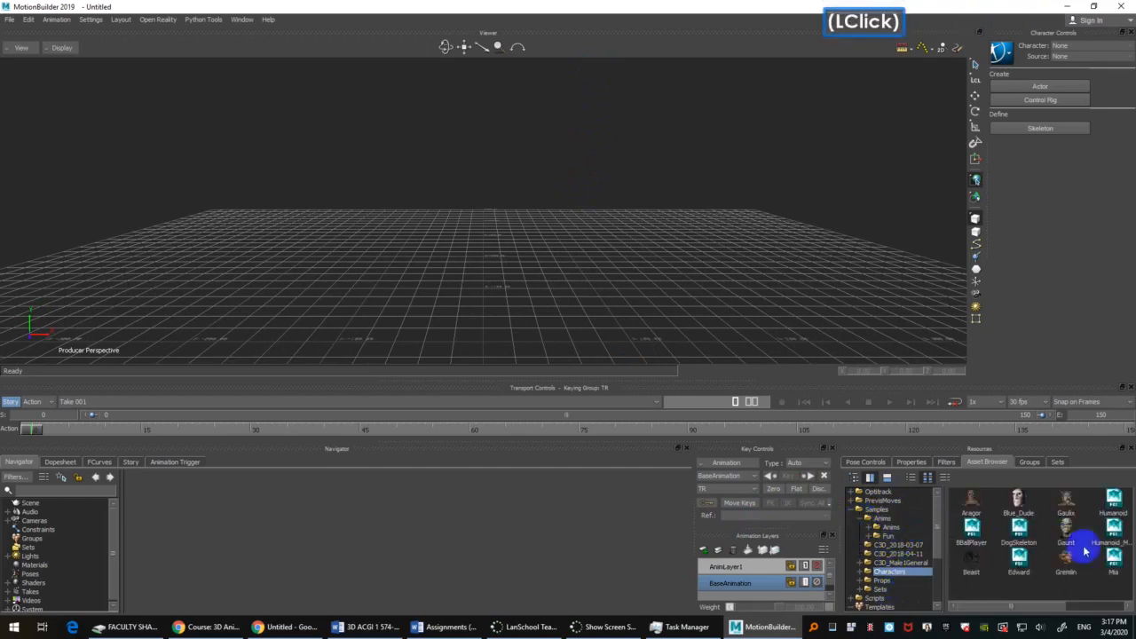
left_click(911, 476)
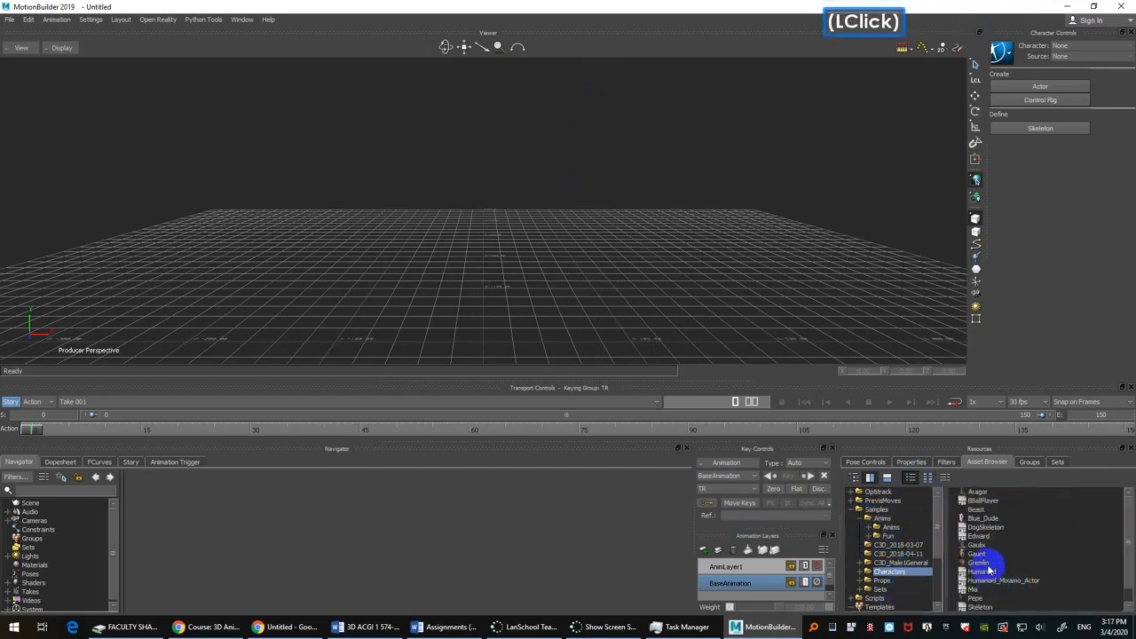
Step: Open the Humanoid character file from the assets without saving the current scene
left_click(1000, 565)
left_click(1003, 572)
left_click_drag(992, 573, 560, 210)
mouse_move(558, 215)
left_click(609, 220)
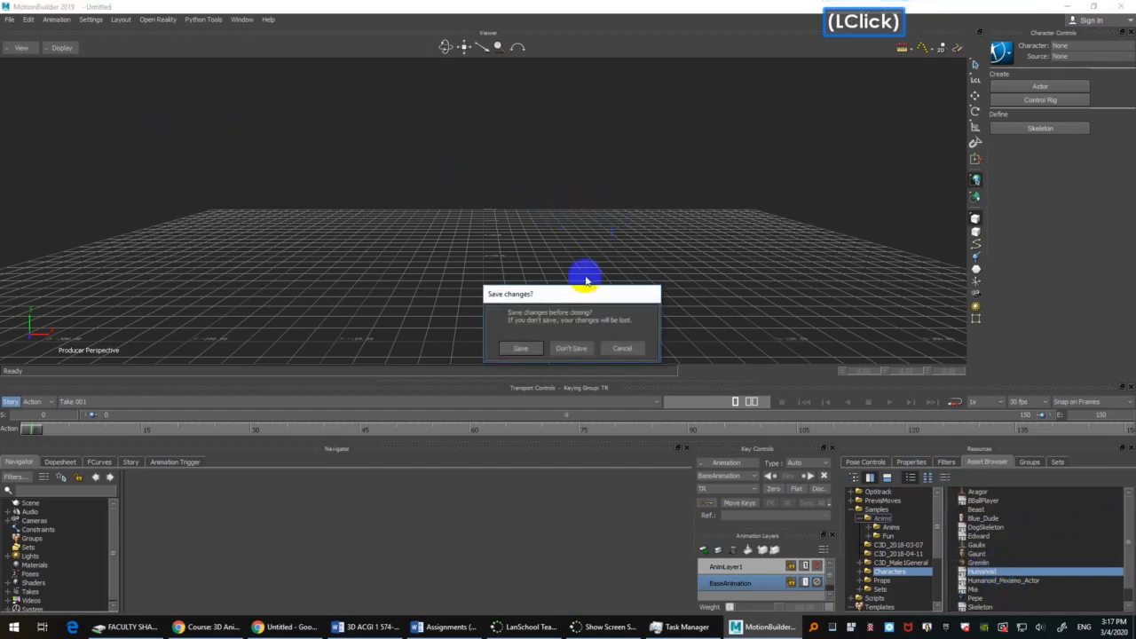
left_click(582, 348)
scroll(561, 226, "down", 2)
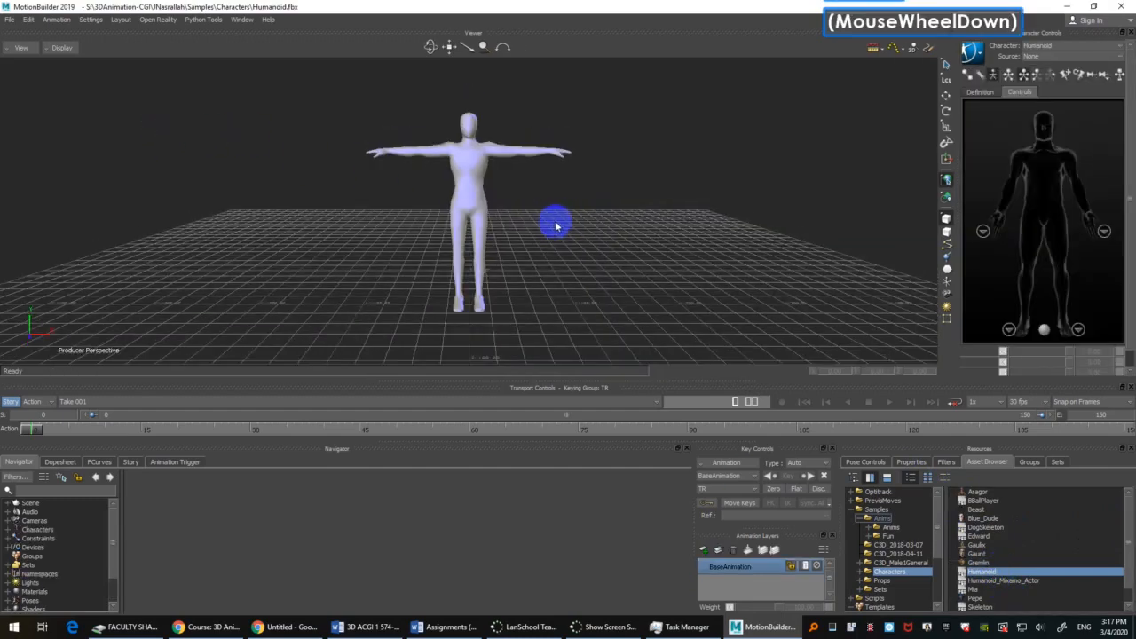
Step: Switch the viewer's display to X-Ray so the Humanoid's skeleton shows through the mesh
mouse_move(556, 225)
left_mouse_down("ctrl+shift")
mouse_move(591, 236)
mouse_move(550, 213)
mouse_move(560, 199)
mouse_move(559, 210)
left_mouse_up("ctrl+shift")
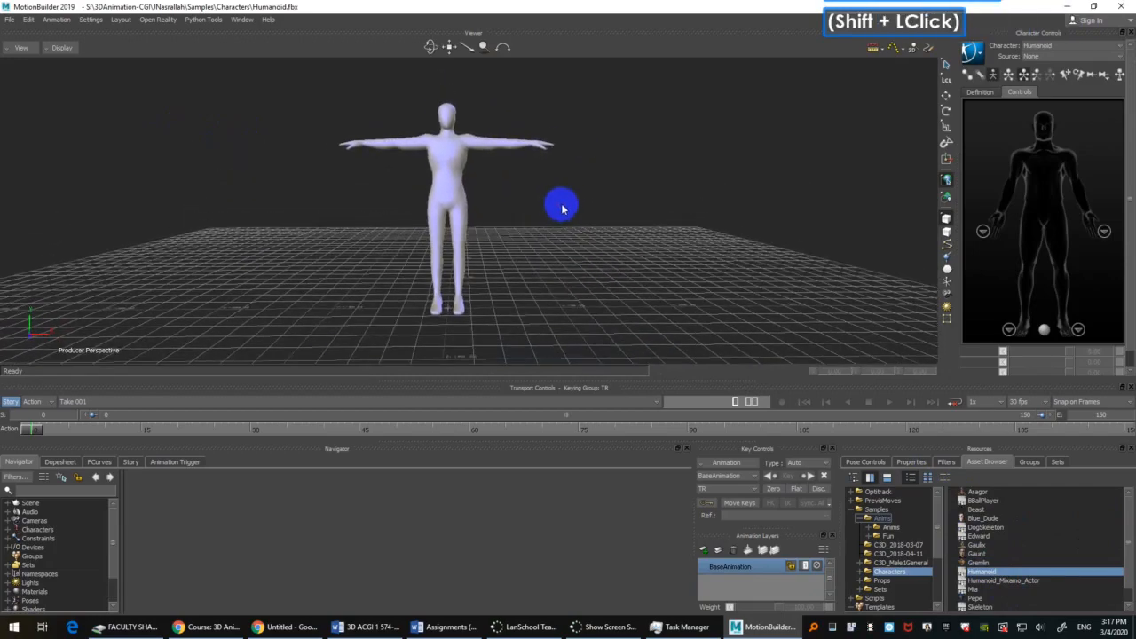
left_click(564, 201)
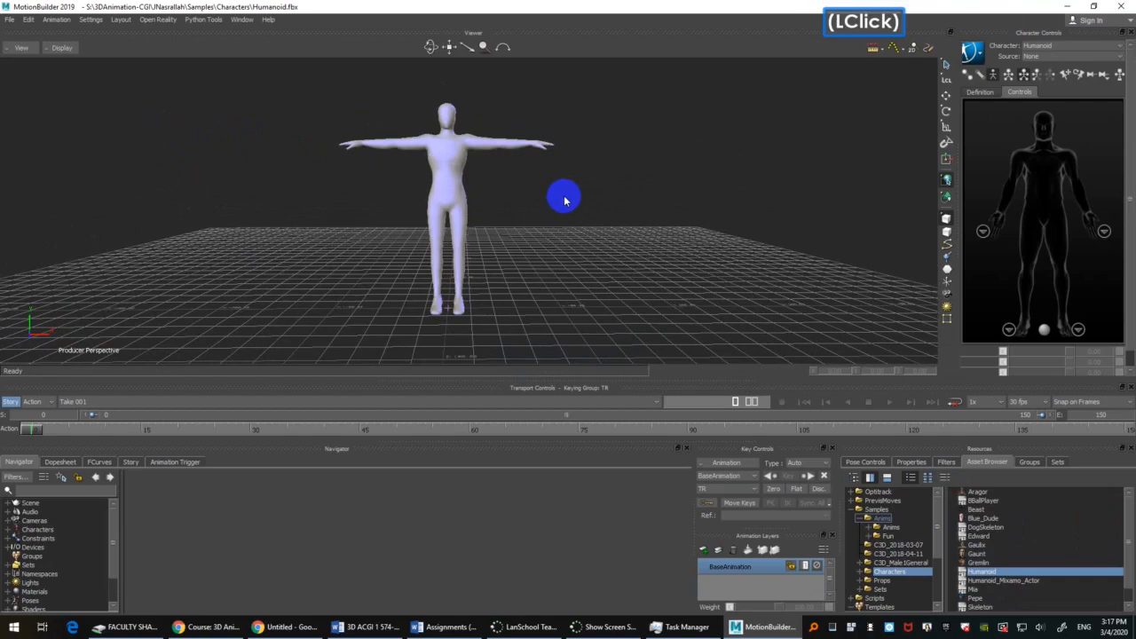
mouse_move(563, 196)
left_mouse_down("ctrl")
mouse_move(565, 180)
mouse_move(602, 186)
mouse_move(564, 194)
left_mouse_up("ctrl")
key("ctrl+a")
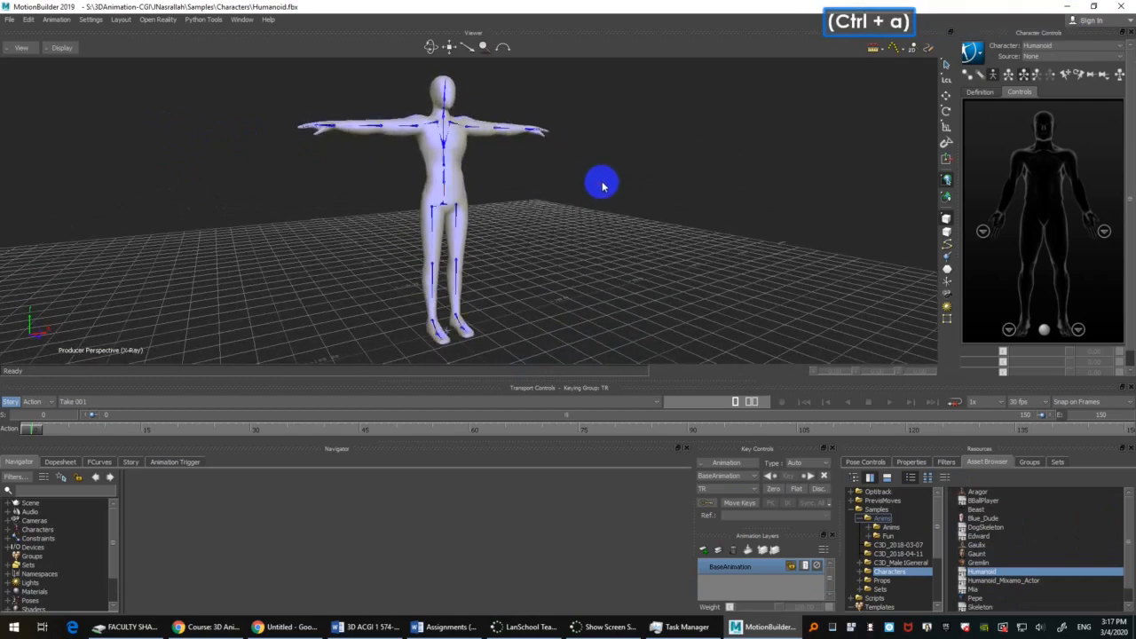
left_click_drag(563, 193, 570, 231, "ctrl")
left_click_drag(601, 184, 601, 195, "shift")
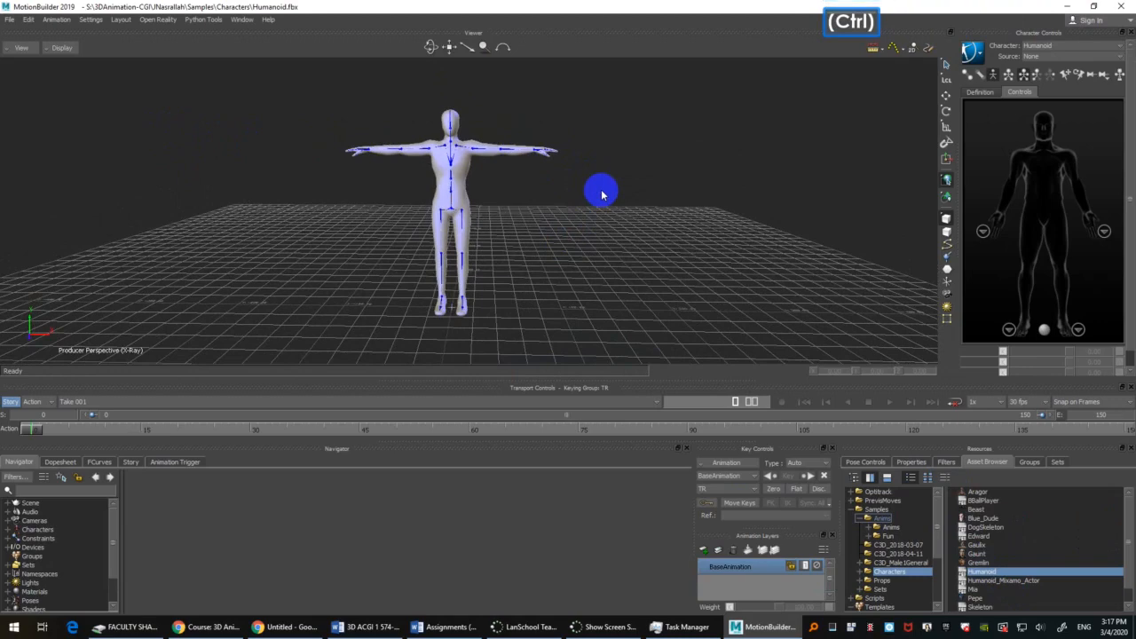
left_click_drag(601, 189, 535, 224, "ctrl+shift")
left_click(600, 197)
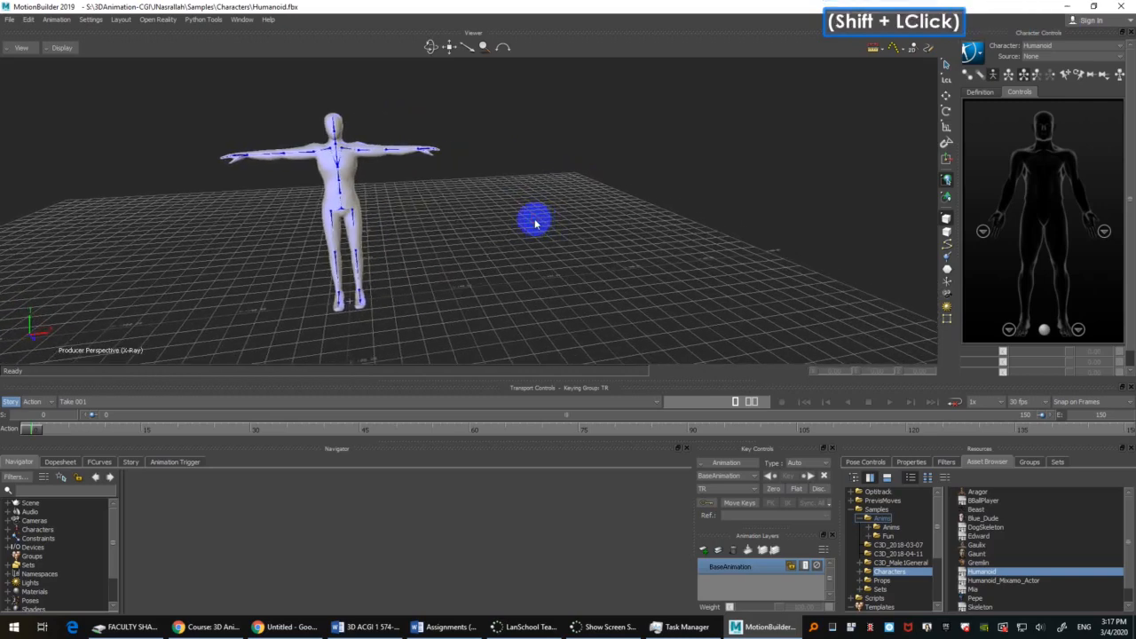
left_click(530, 217)
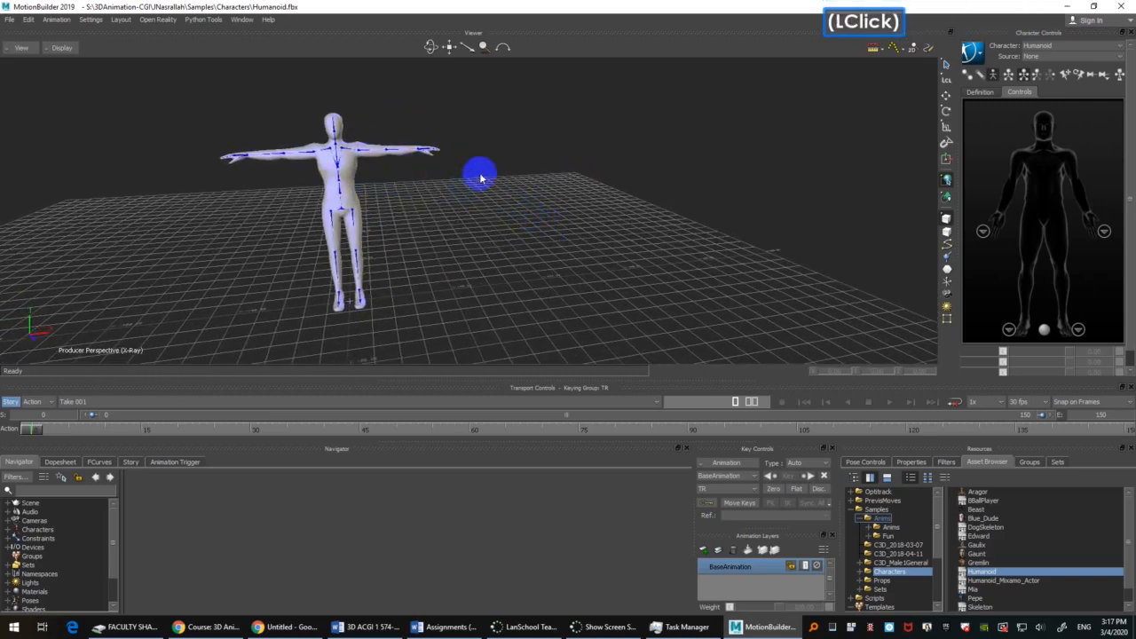
left_click_drag(477, 221, 494, 206, "shift")
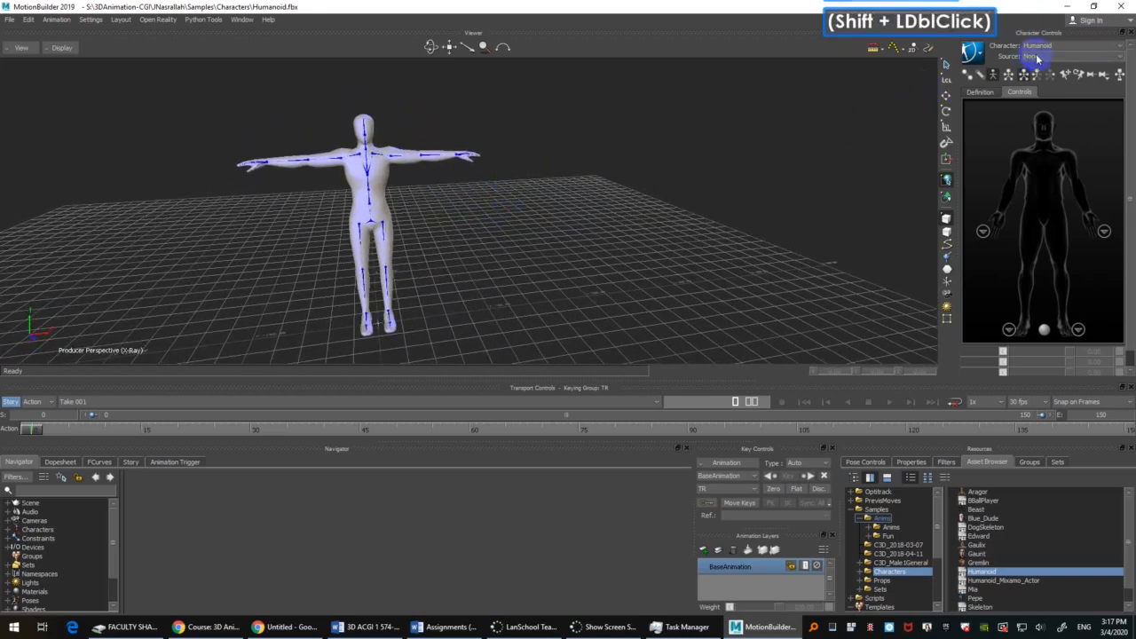
Step: Set the Humanoid's source to Control Rig and create an FK/IK rig
left_click(1036, 59)
left_click(1061, 86)
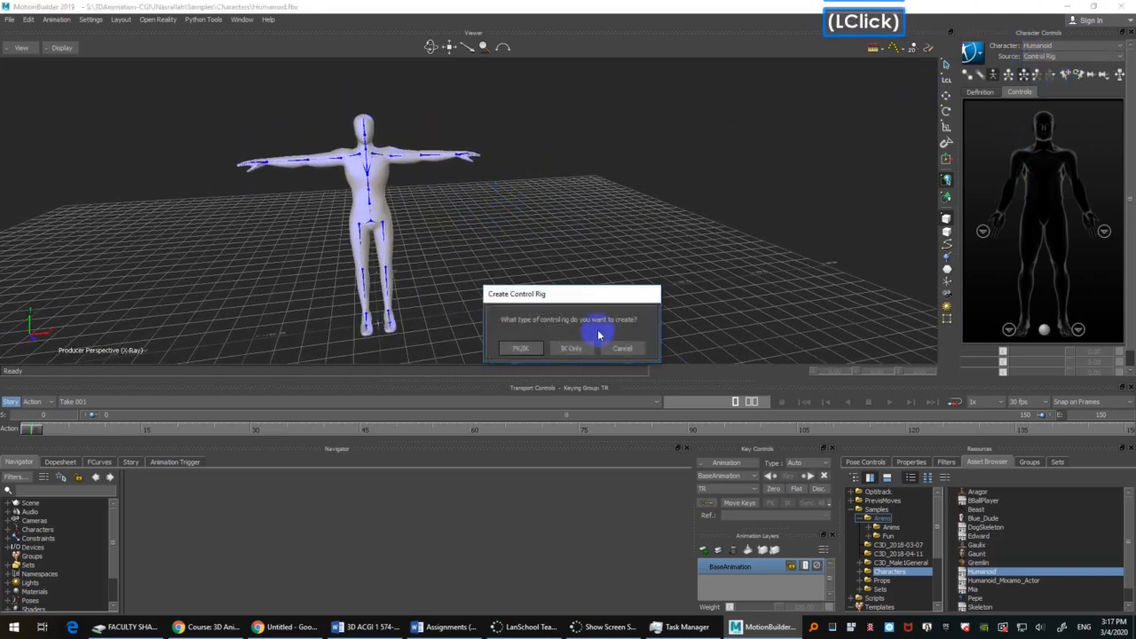
left_click(520, 347)
left_click_drag(484, 256, 472, 222, "ctrl")
left_click_drag(472, 221, 538, 241, "shift")
left_click_drag(538, 241, 574, 235, "ctrl")
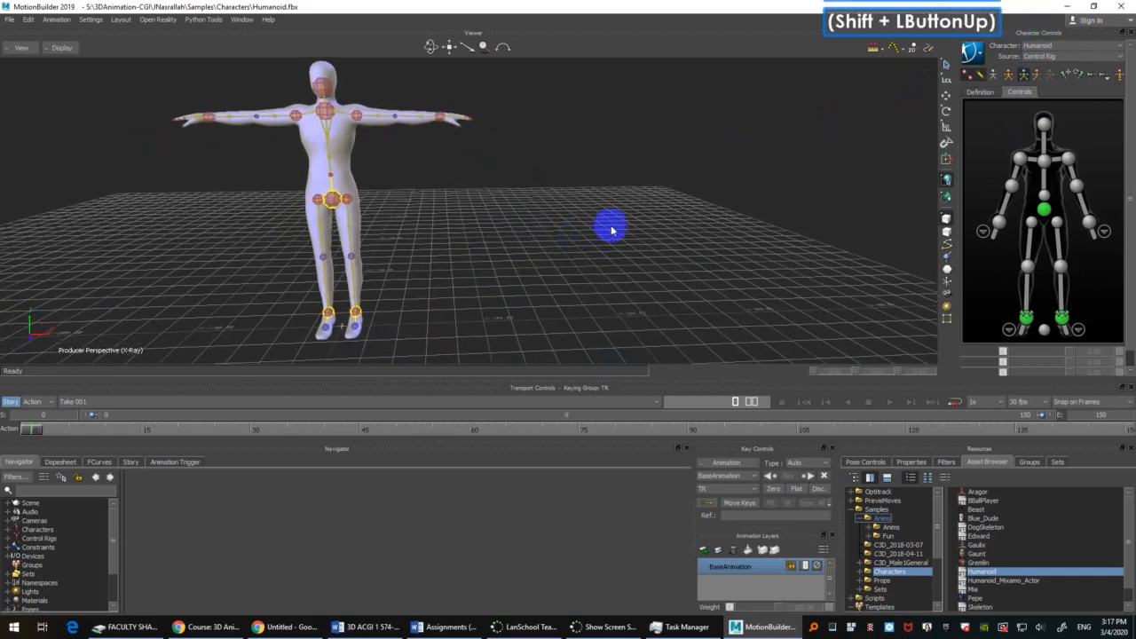
Step: Open the c3d folder inside Optitrack's 01-29 folder among the assets
left_click(891, 527)
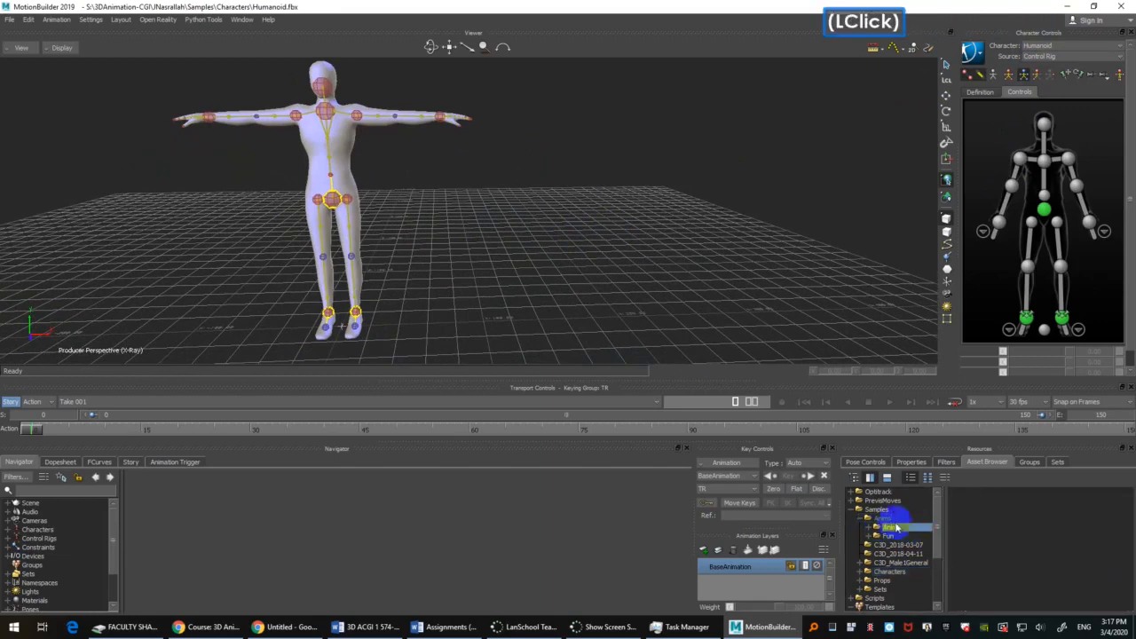
scroll(899, 586, "down", 3)
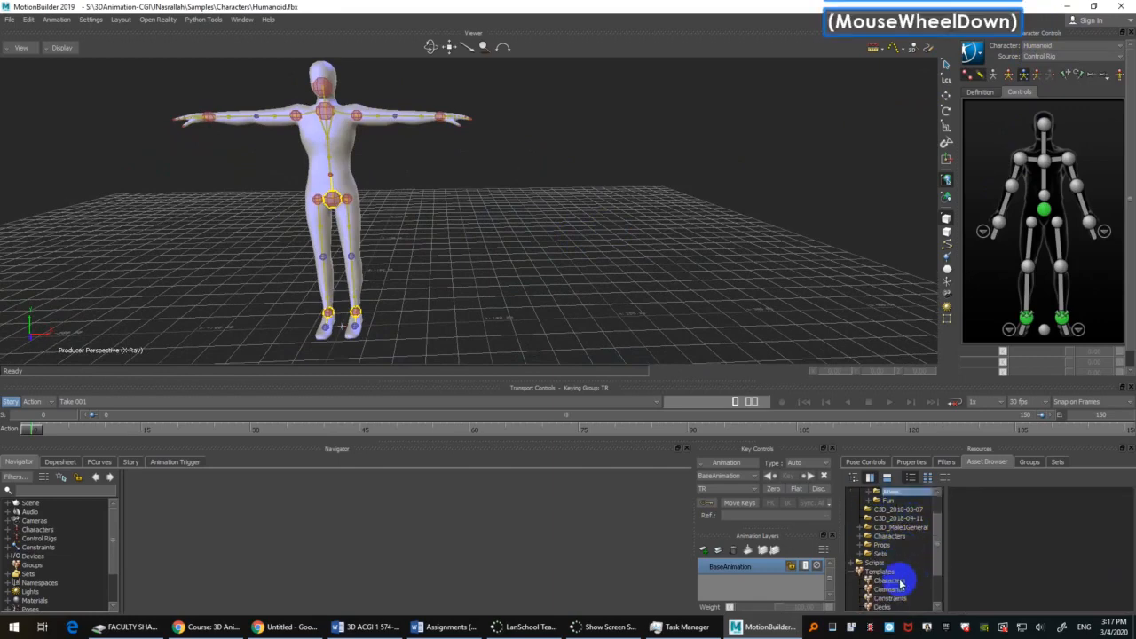
scroll(901, 584, "up", 3)
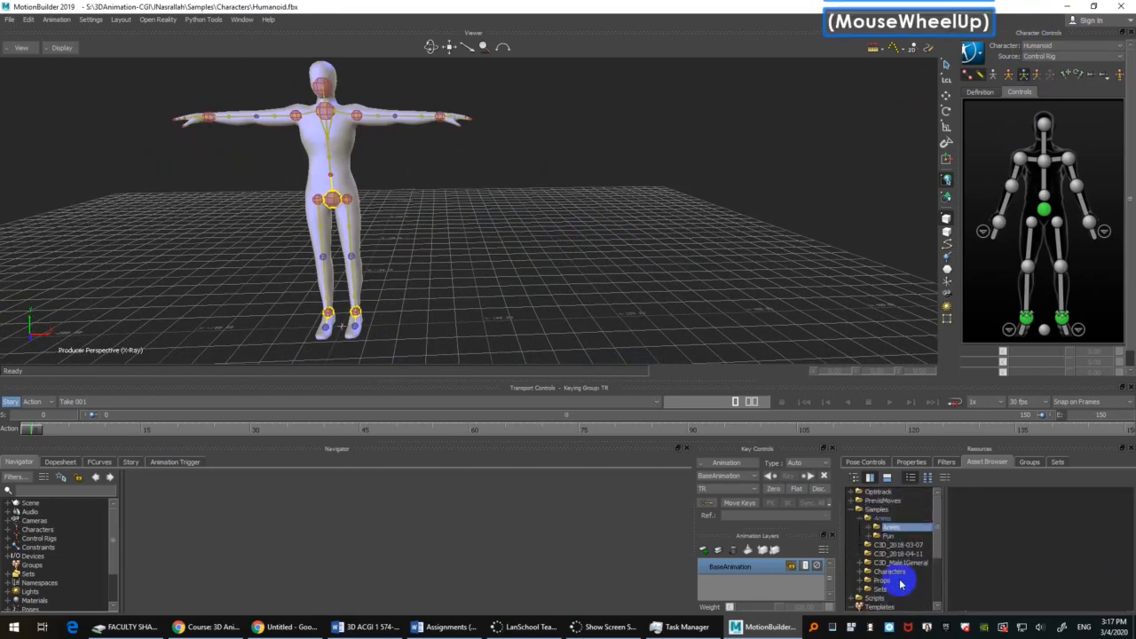
left_click(862, 494)
left_click(854, 495)
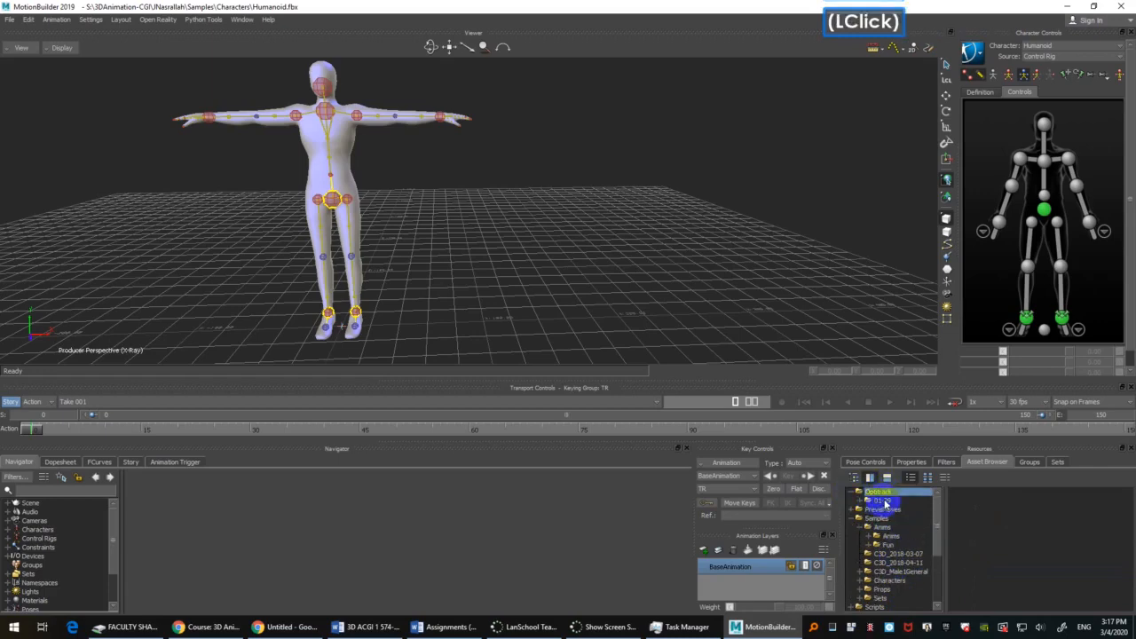
left_click(912, 504)
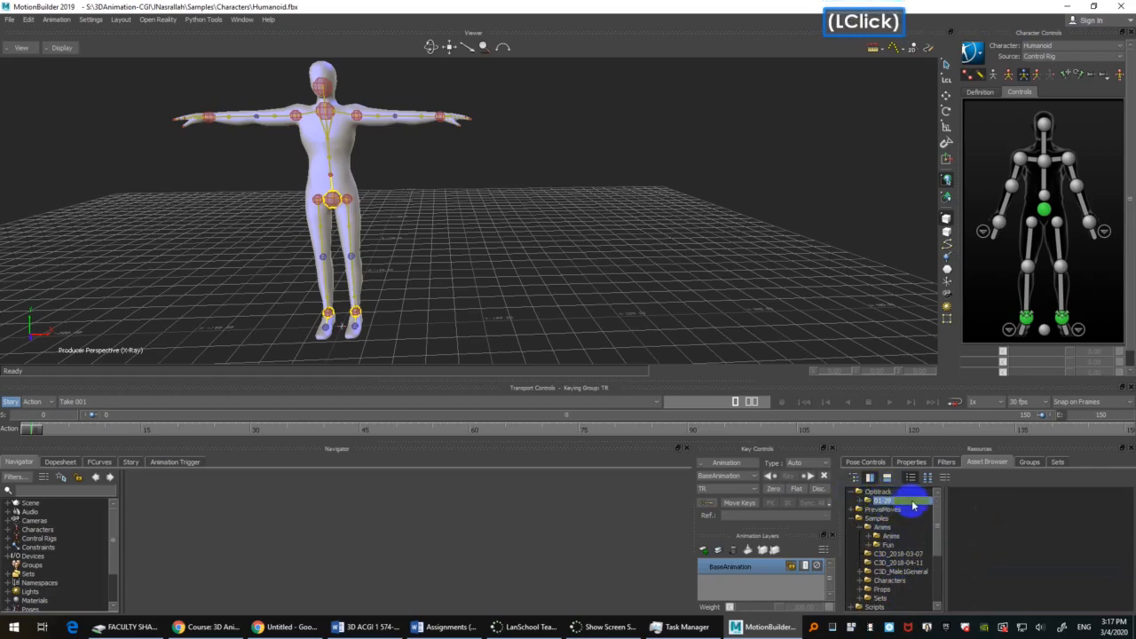
left_click(868, 501)
left_click(889, 511)
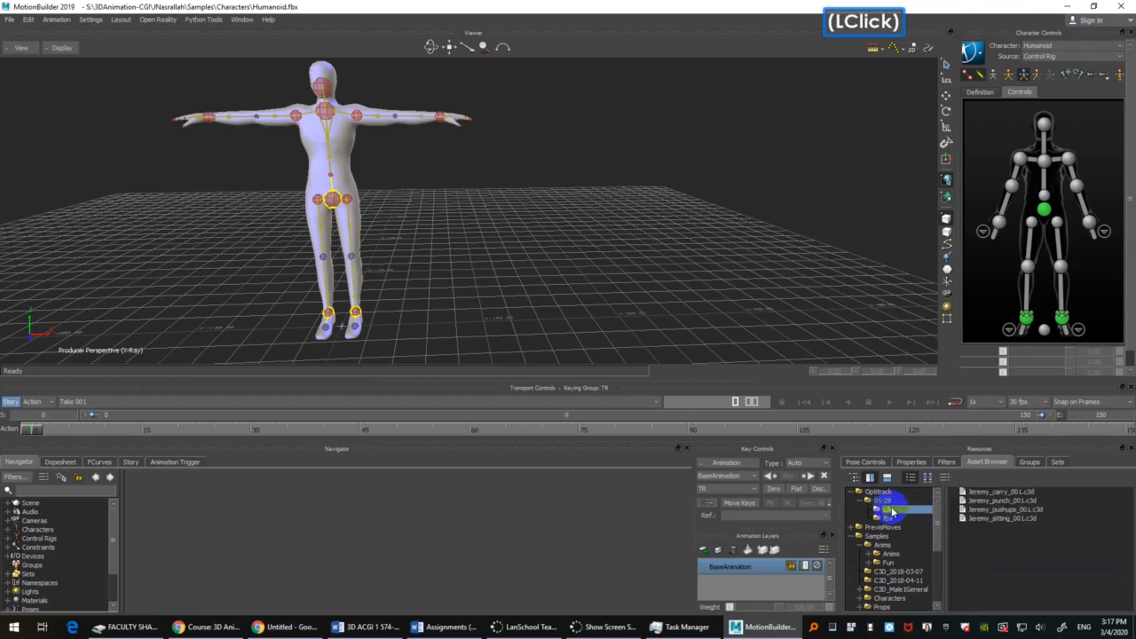
Step: Import the carry motion C3D file from the c3d folder into the scene through its C3D options, using the Create mode
left_click(1000, 491)
left_click(1037, 510)
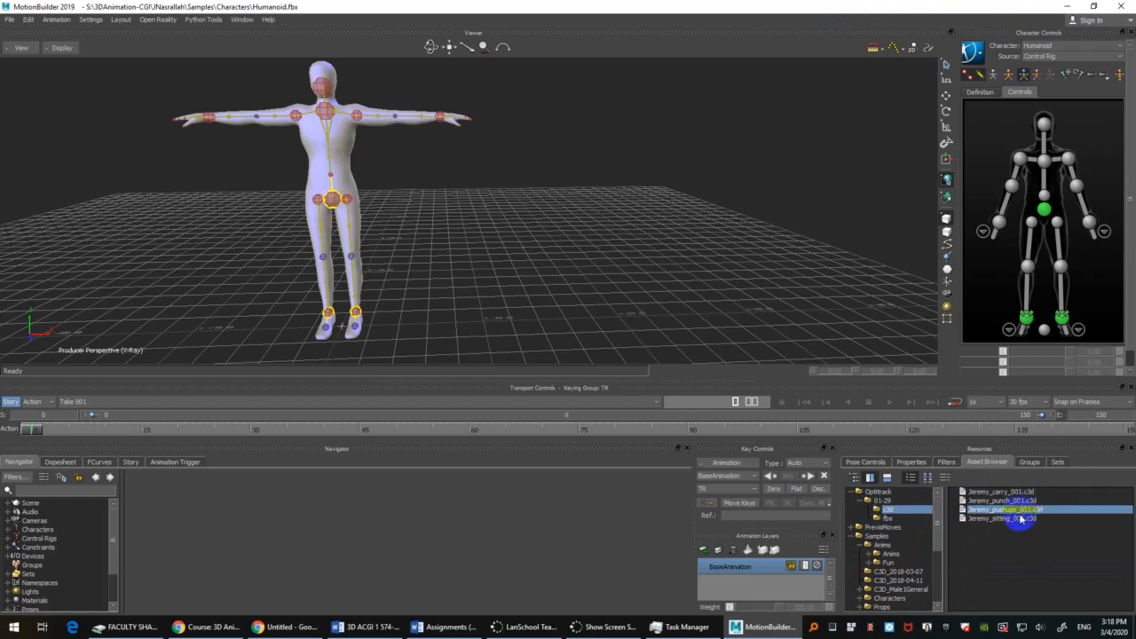
left_click(1012, 492)
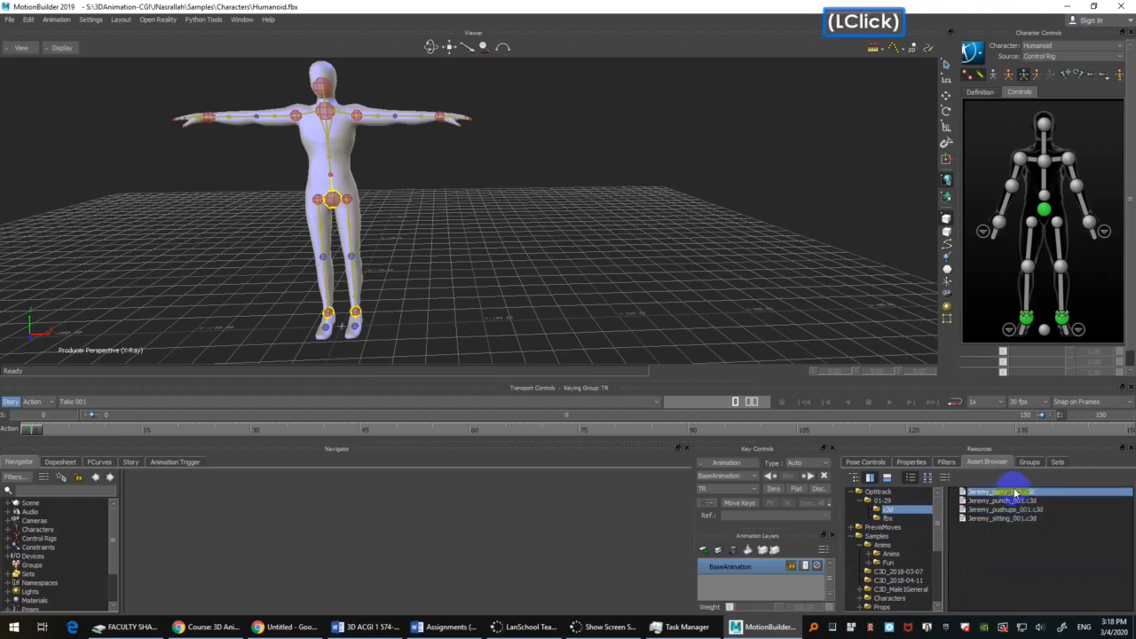
left_click_drag(1008, 492, 486, 184)
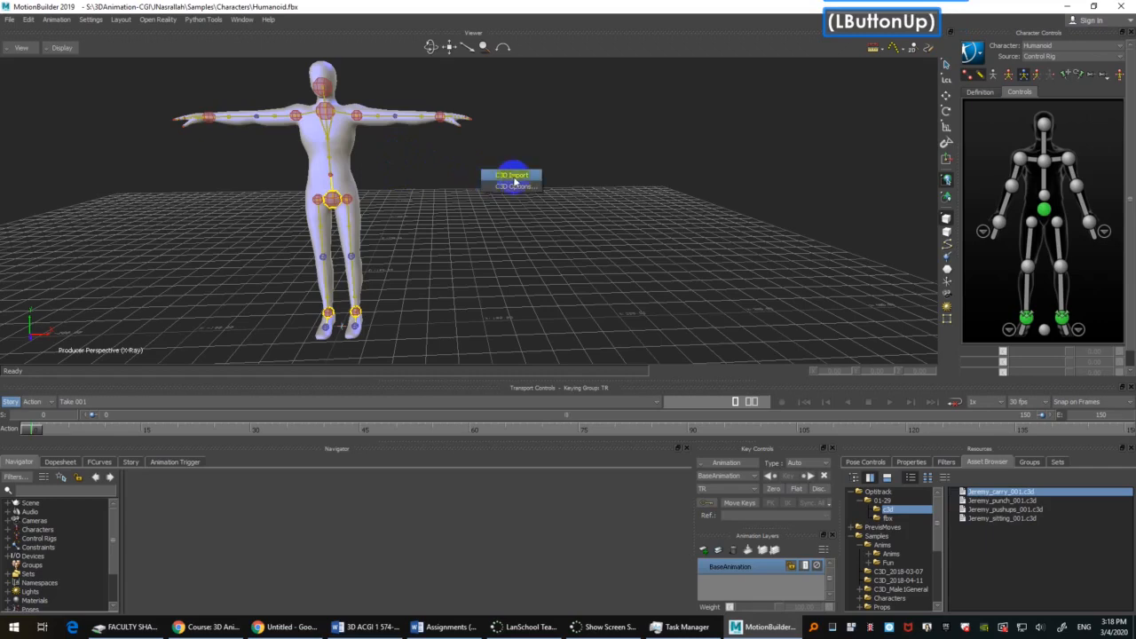
left_click(525, 187)
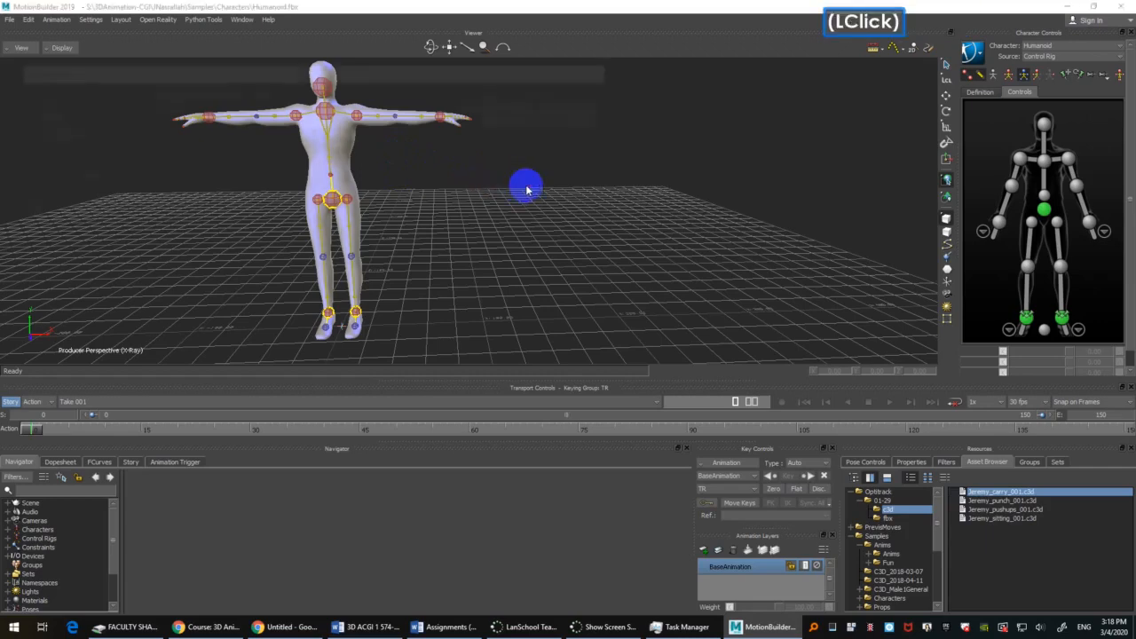
left_click_drag(209, 69, 322, 100)
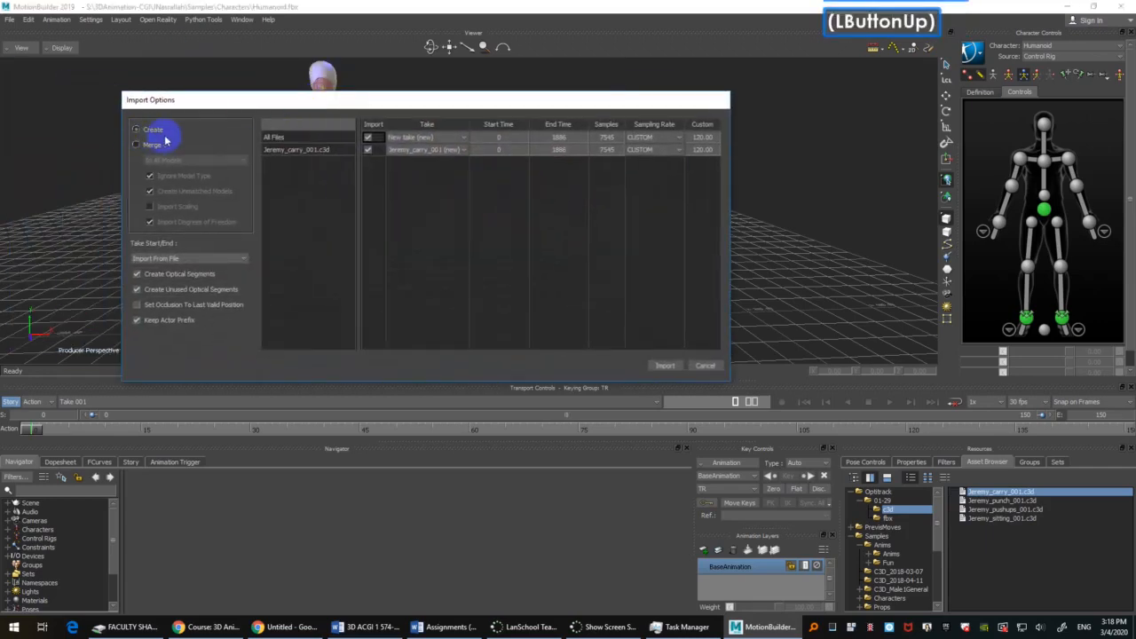
left_click_drag(210, 100, 229, 109)
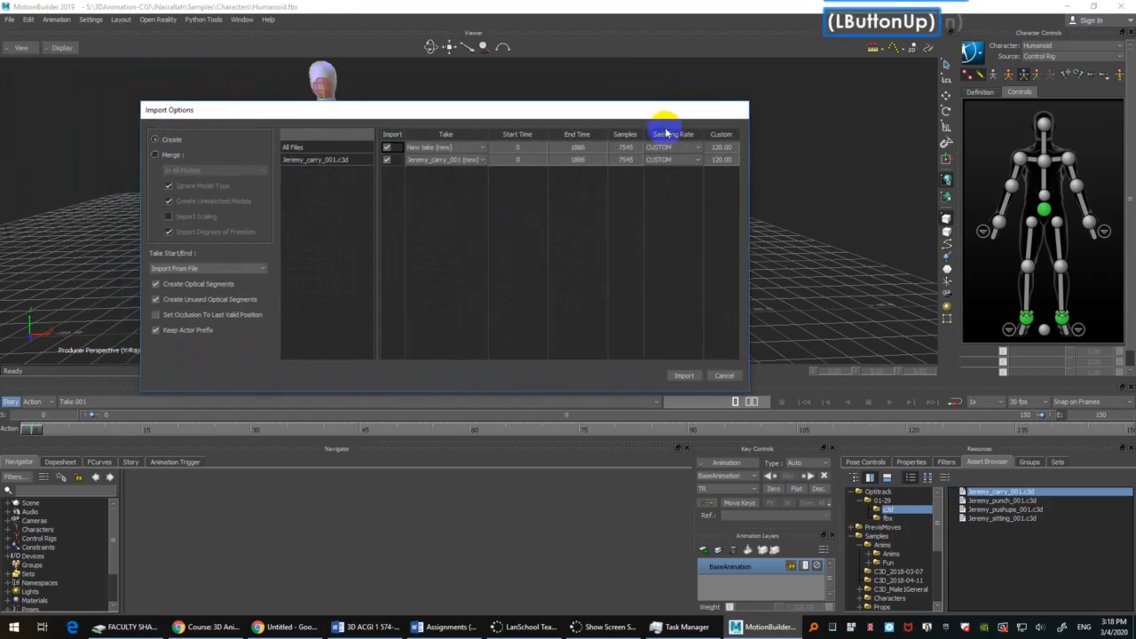
left_click(173, 140)
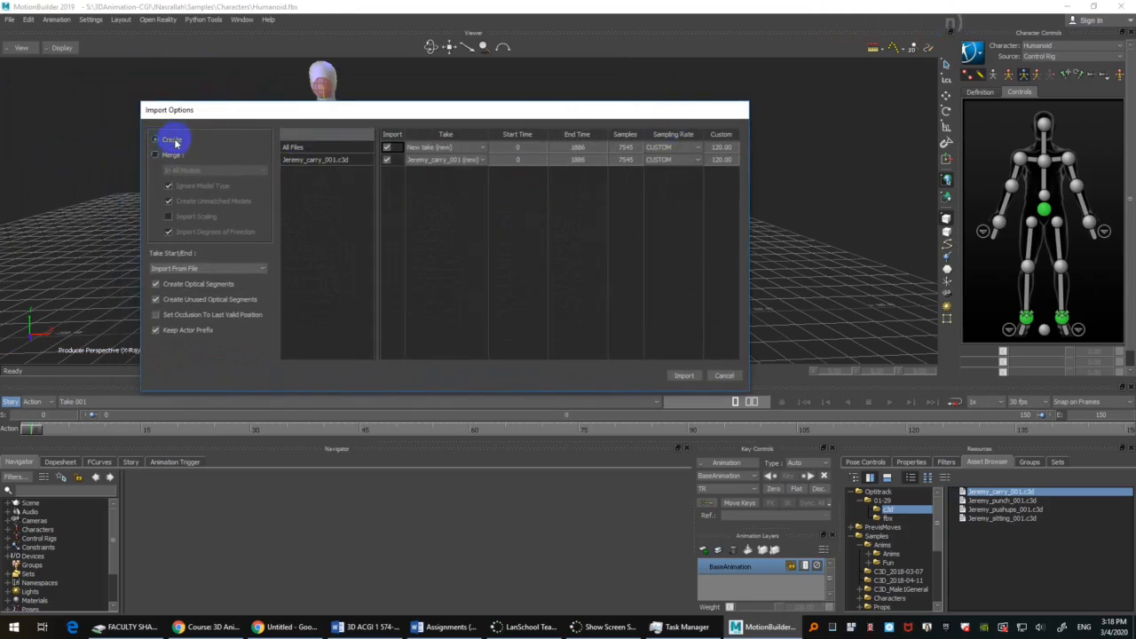
left_click(683, 376)
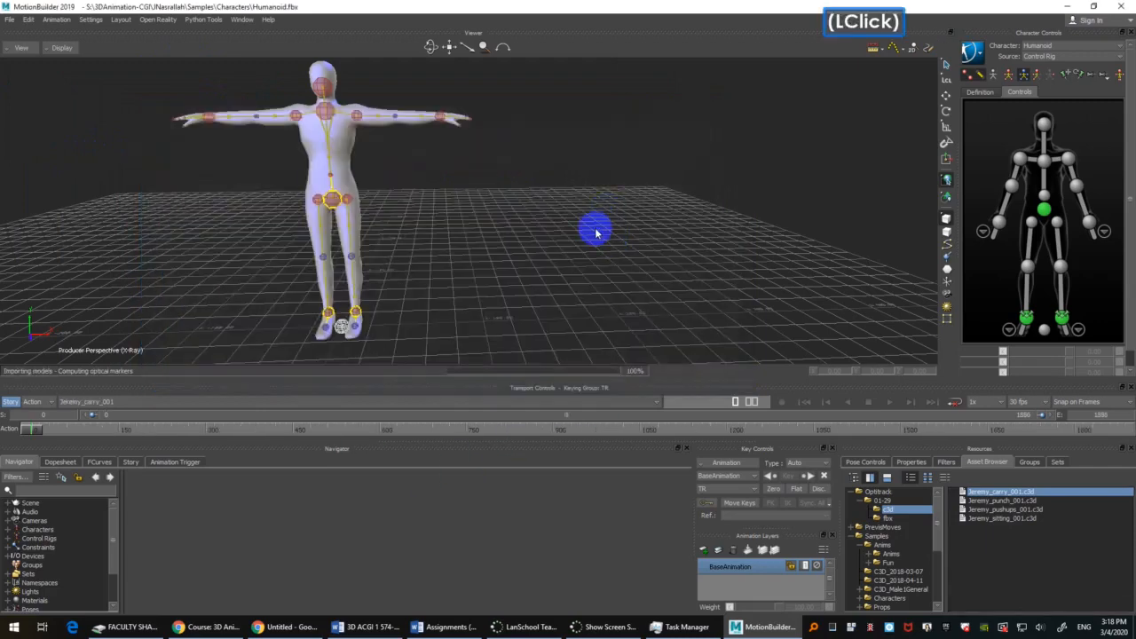
Step: Examine the imported optical markers around the Humanoid from several view angles
scroll(595, 233, "down", 2)
left_click(552, 231, "shift")
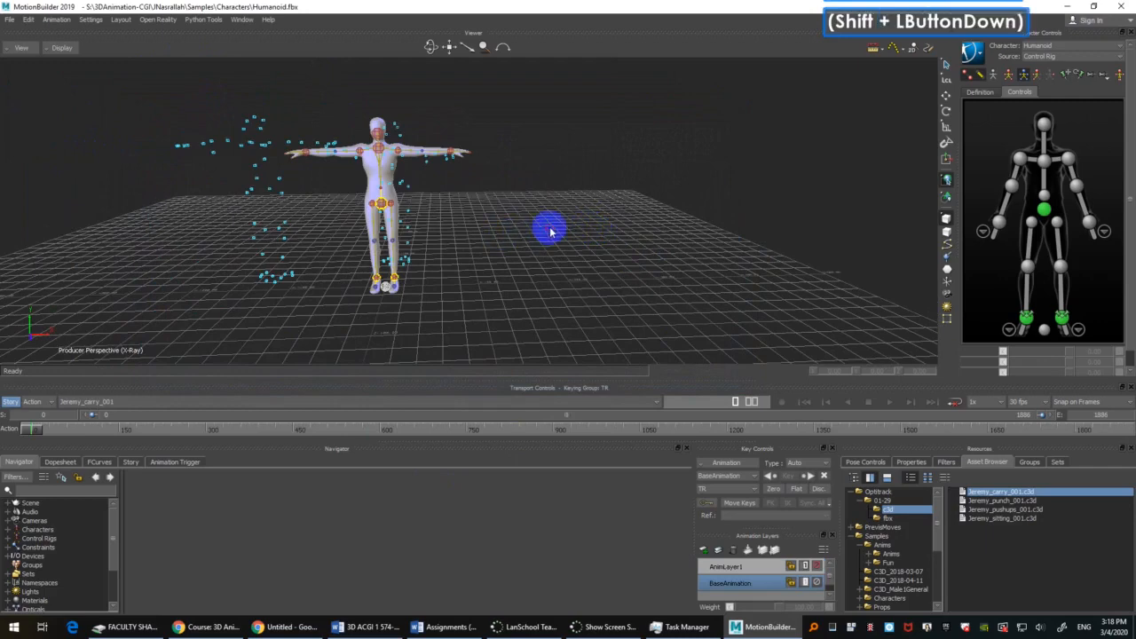
mouse_move(552, 231)
left_mouse_down("ctrl")
mouse_move(558, 204)
mouse_move(571, 221)
left_mouse_up("ctrl")
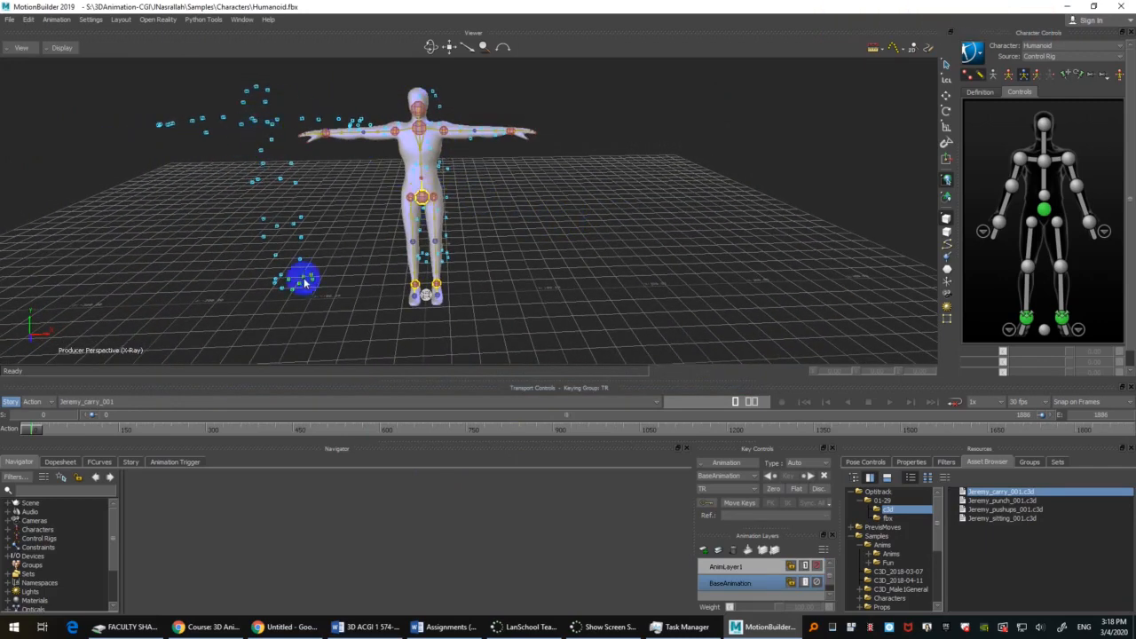
left_click_drag(38, 432, 8, 413)
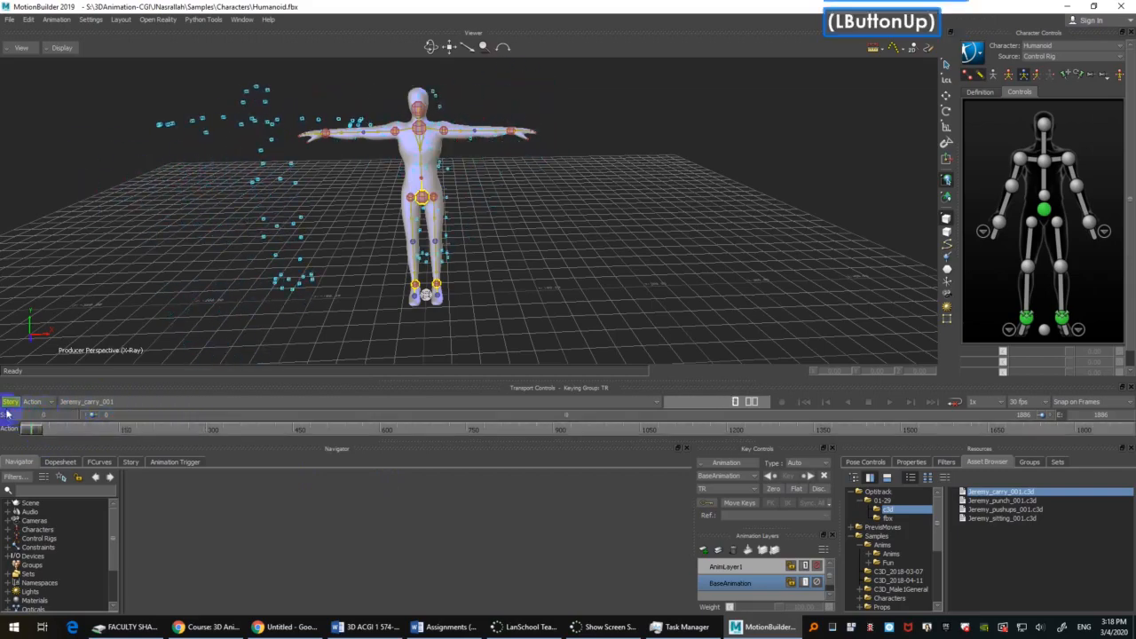
left_click_drag(756, 149, 655, 210, "ctrl")
mouse_move(655, 210)
left_mouse_down("shift")
mouse_move(669, 218)
mouse_move(667, 208)
mouse_move(639, 222)
left_mouse_up("shift")
left_click_drag(639, 222, 639, 250, "ctrl")
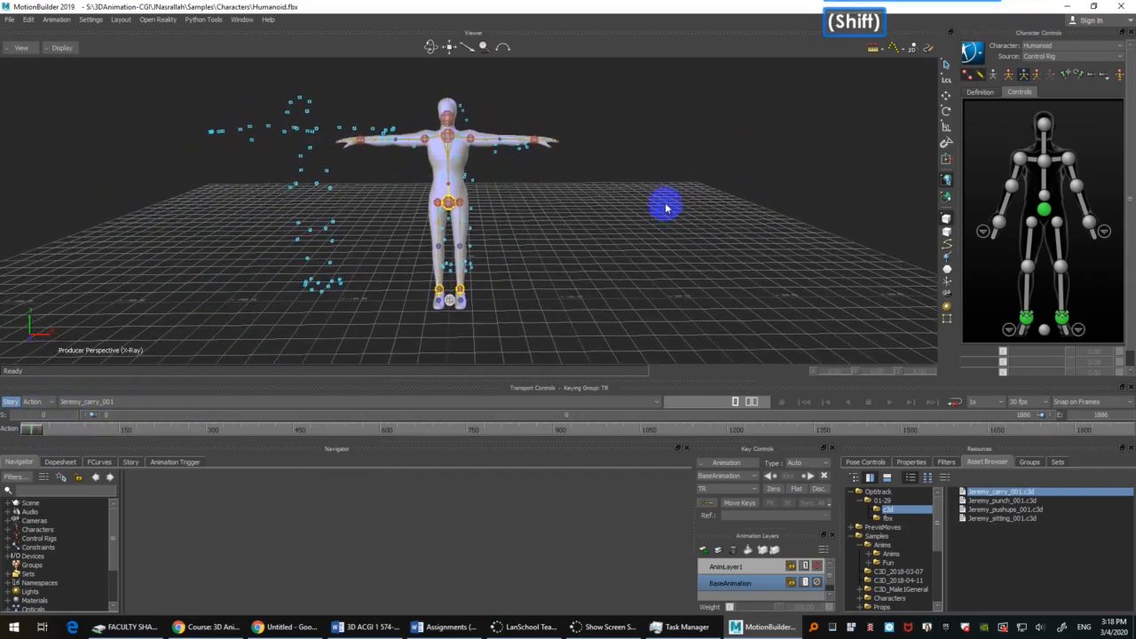
double_click(411, 211, "ctrl")
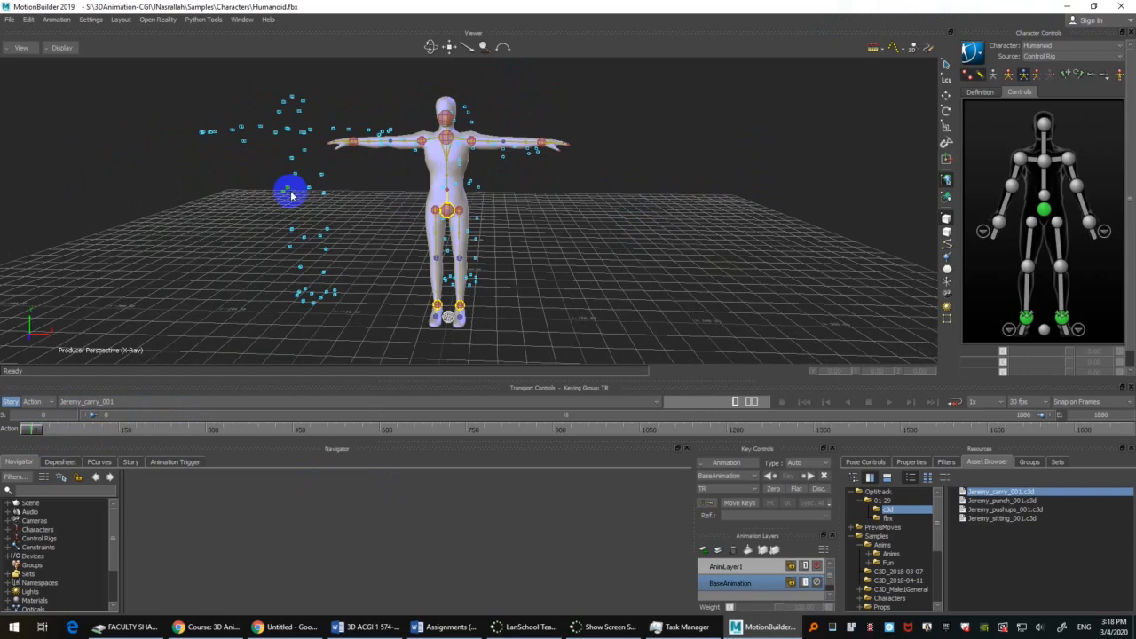
left_click(836, 248)
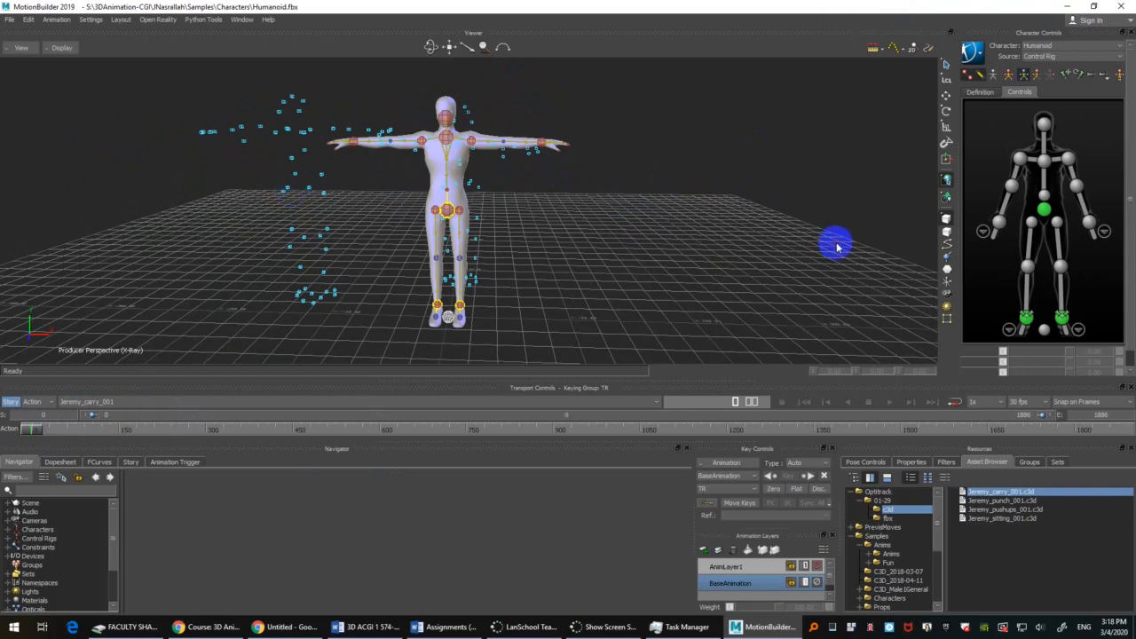
left_click(797, 182)
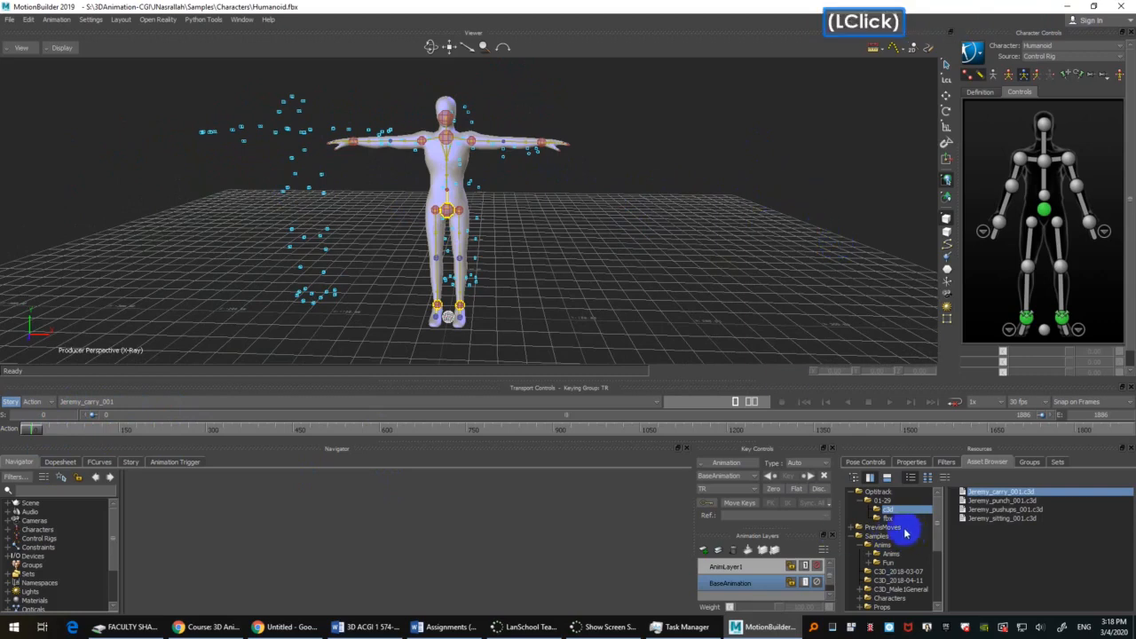
Step: Display the Characters templates as thumbnails and add an Actor to the scene
scroll(897, 561, "down", 3)
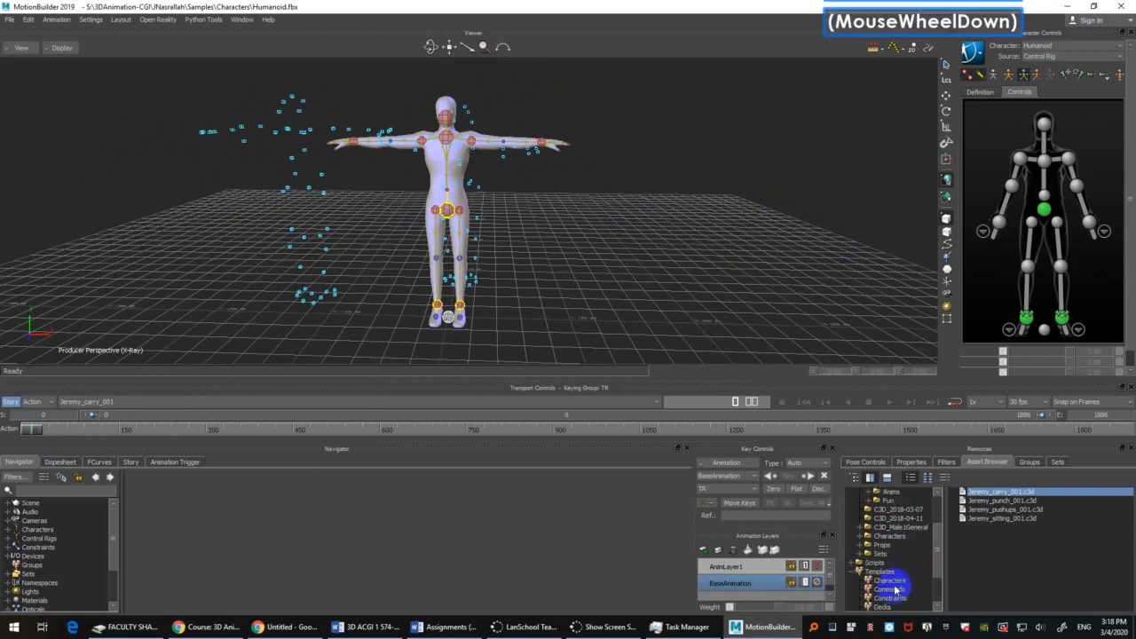
left_click(892, 581)
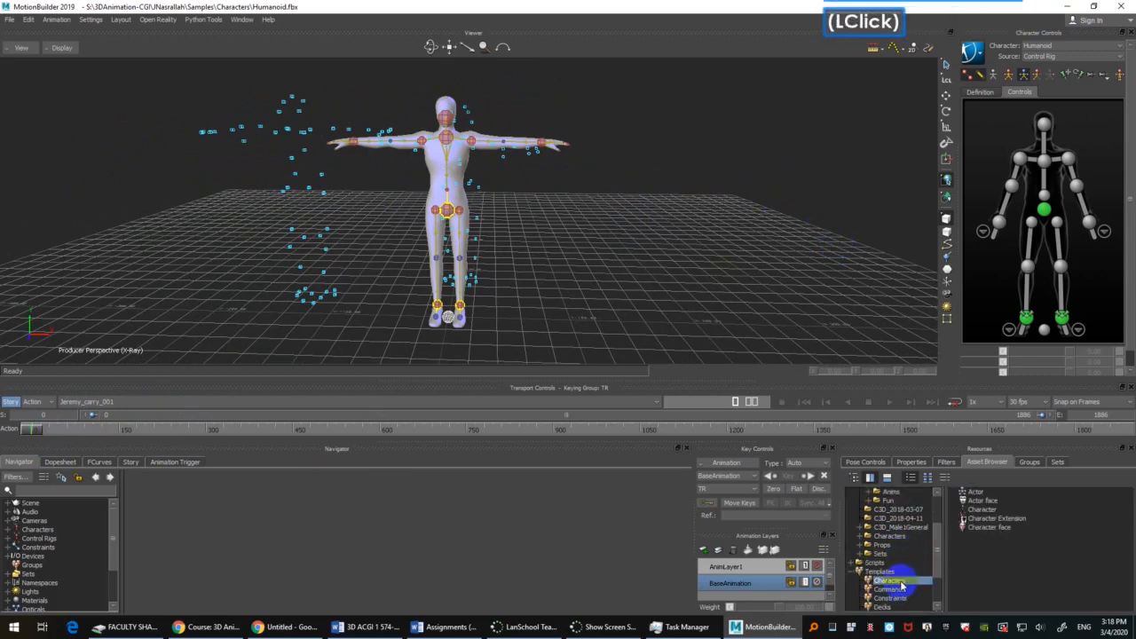
left_click(997, 494)
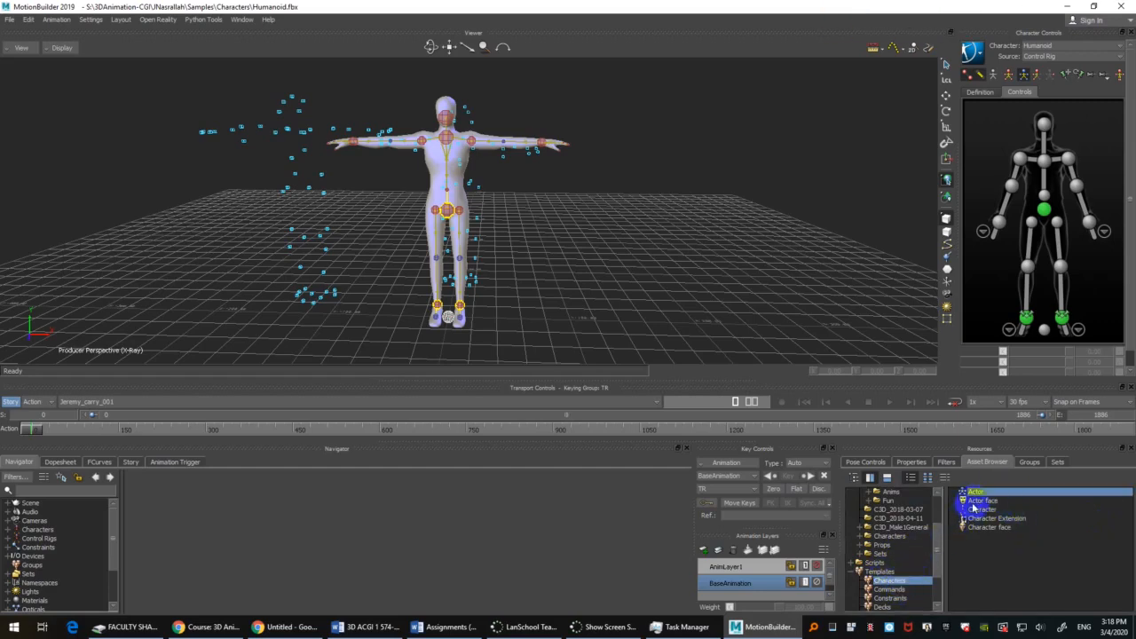
left_click(992, 511)
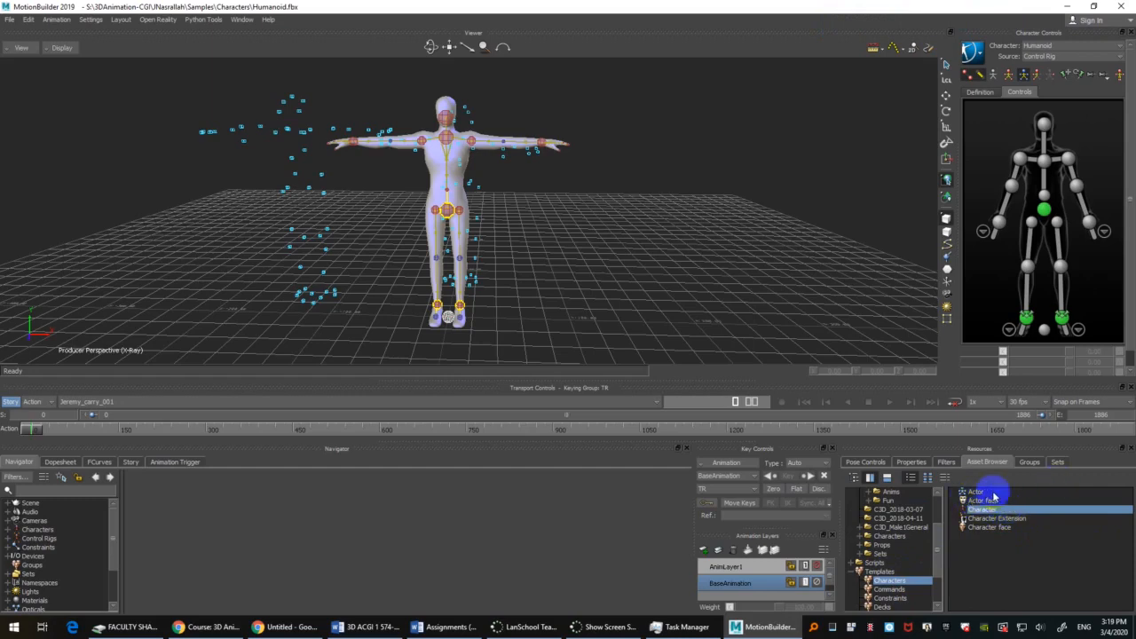
left_click(981, 492)
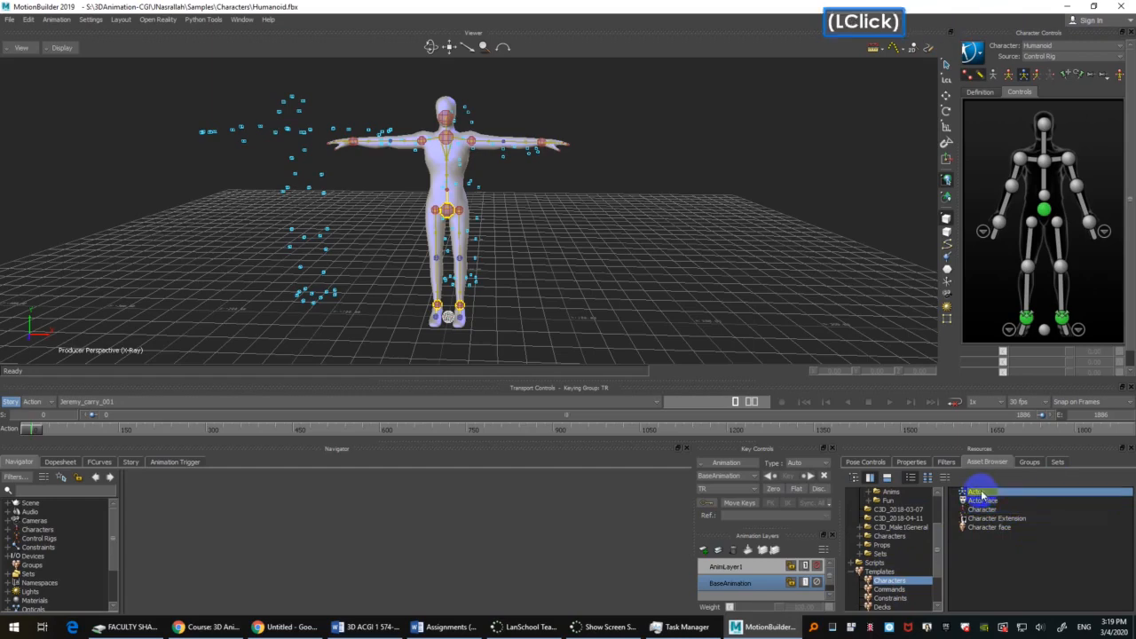
left_click(928, 476)
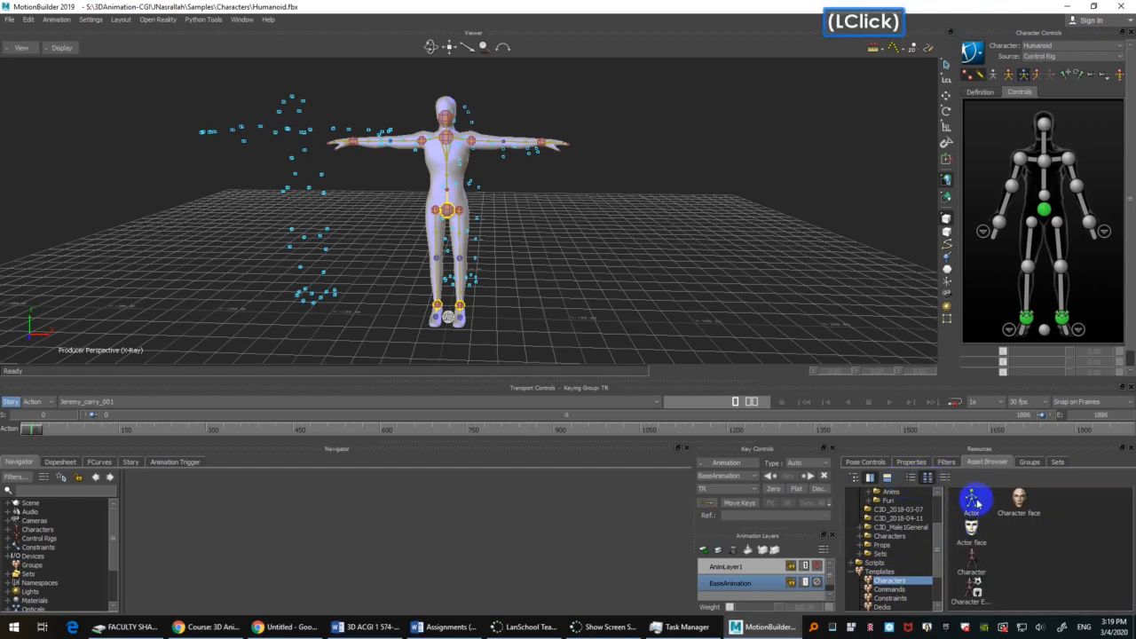
left_click(974, 501)
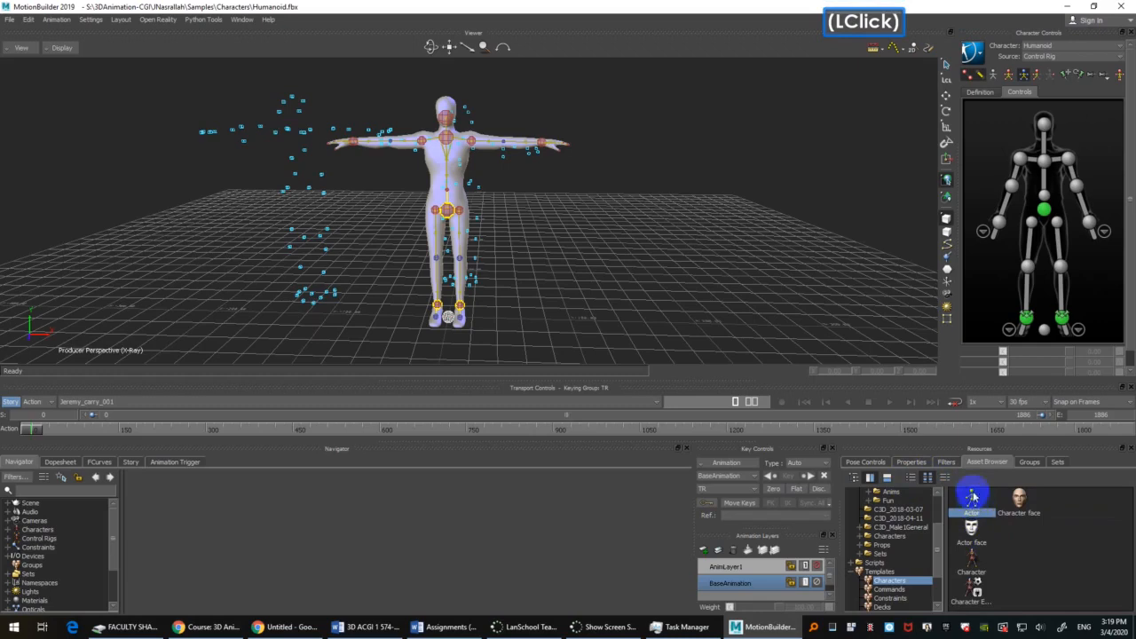
left_click_drag(973, 504, 623, 223)
Step: Move the Actor by its hips along X to about 132.6 so it stands beside the Humanoid
scroll(521, 213, "up", 2)
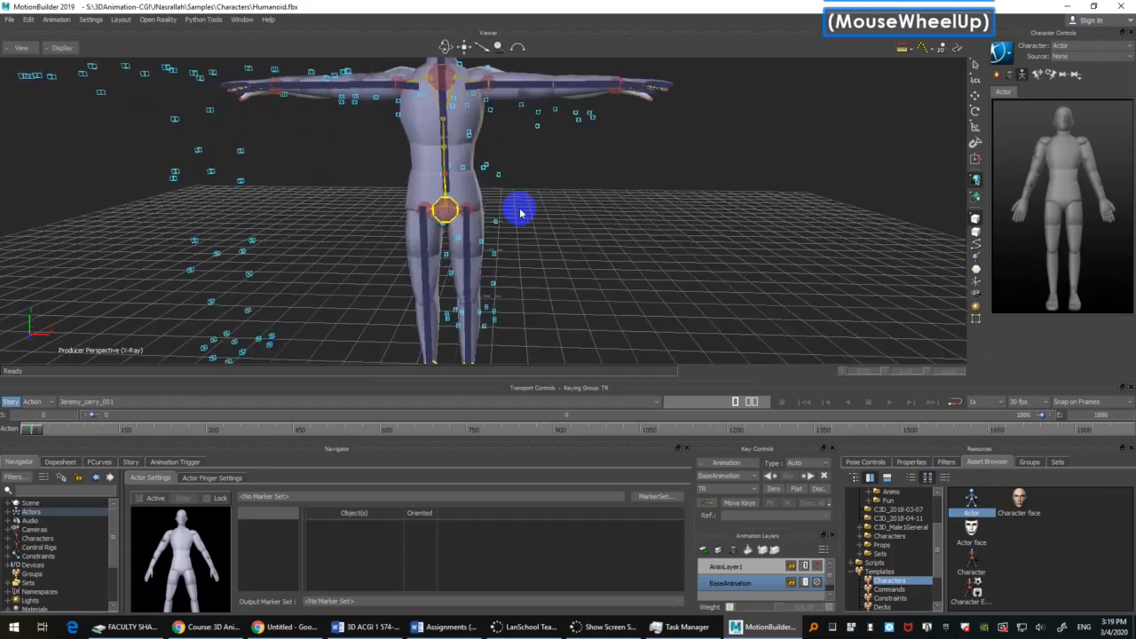
left_click(475, 200)
scroll(638, 213, "down", 3)
left_click_drag(657, 231, 663, 237, "shift")
key("t")
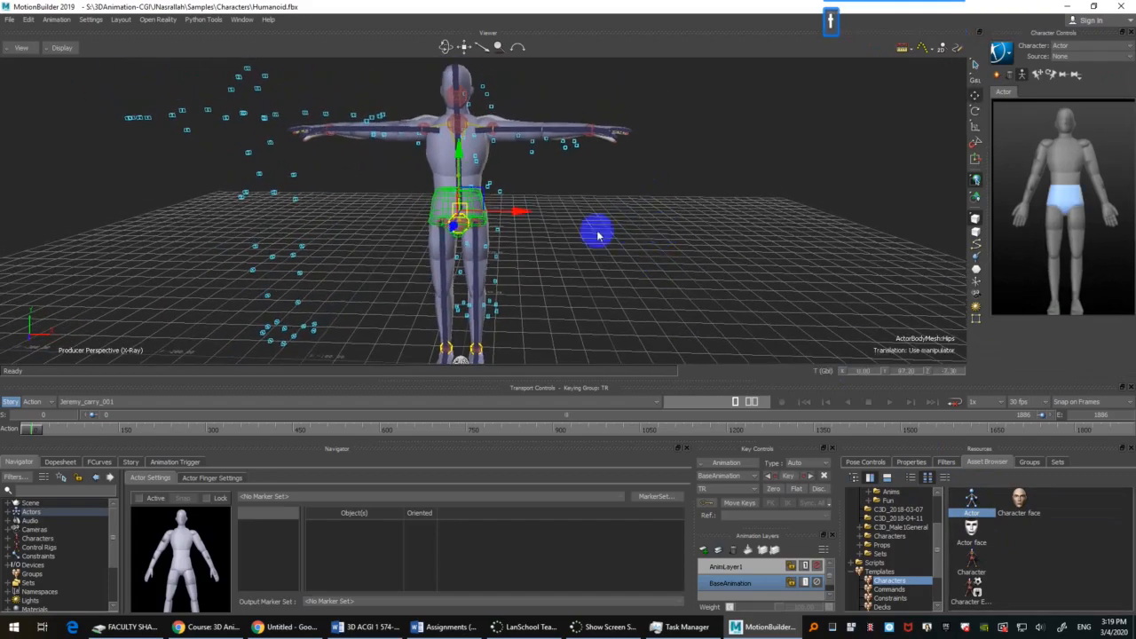
left_click_drag(520, 212, 769, 213)
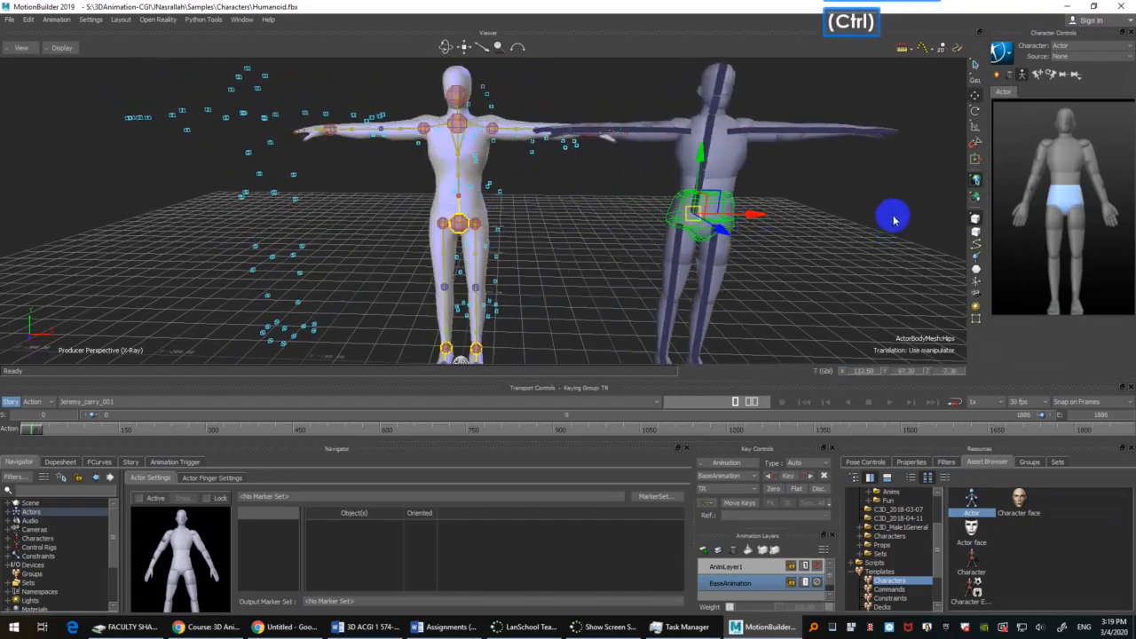
Step: Examine the optical markers, the Humanoid and the Actor side by side from different angles
left_click_drag(893, 220, 888, 302, "ctrl")
left_click_drag(870, 261, 856, 277, "ctrl+shift")
left_click_drag(854, 274, 835, 262, "shift")
left_click_drag(835, 262, 824, 285, "ctrl")
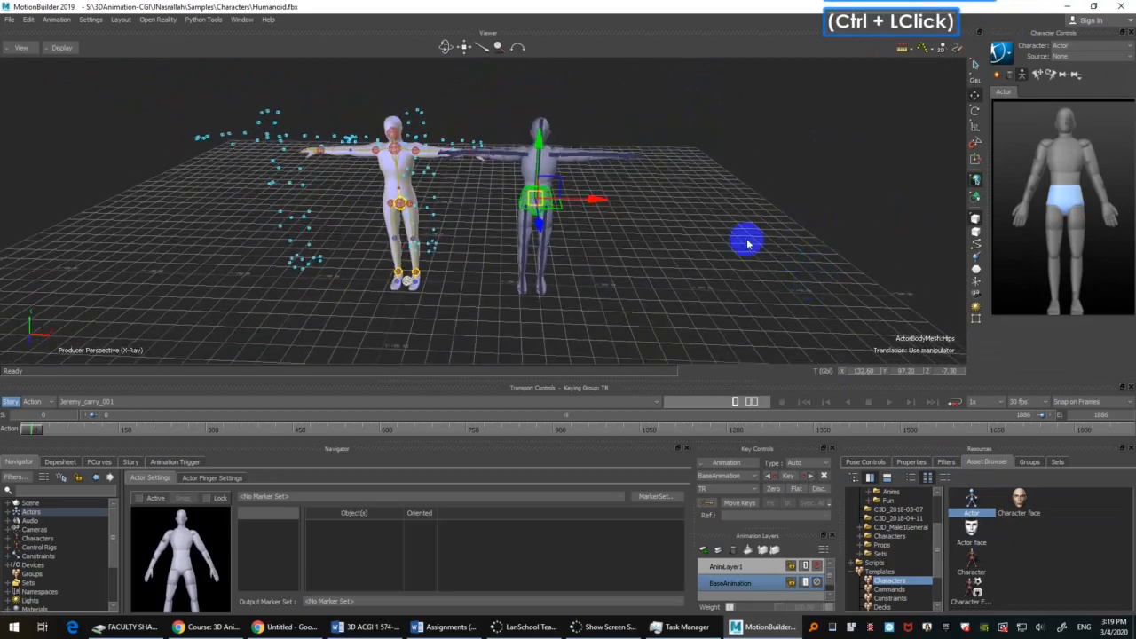
left_click_drag(748, 244, 746, 209, "ctrl")
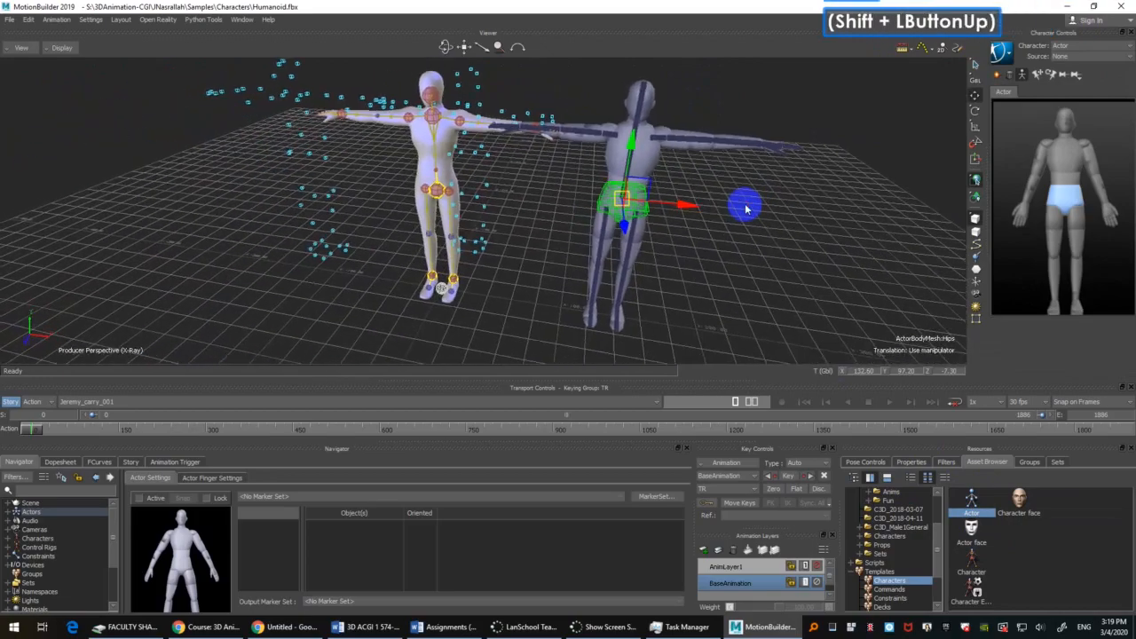
left_click_drag(701, 252, 774, 234, "ctrl+shift")
left_click_drag(774, 235, 707, 259, "ctrl")
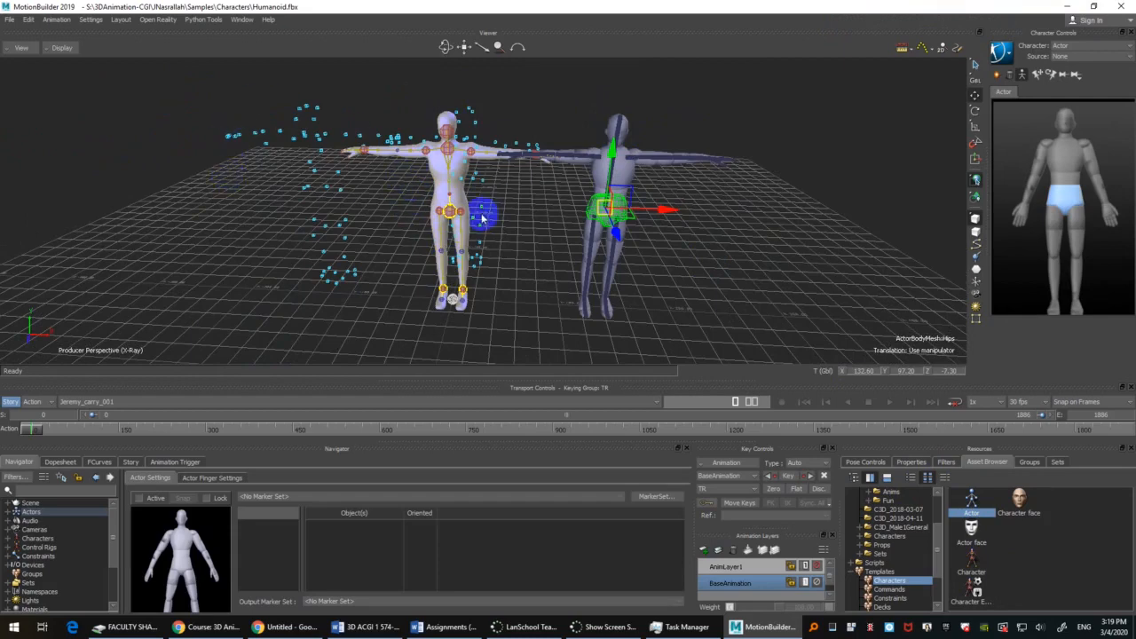
Step: Switch between the Humanoid and the Actor, and make the Humanoid the current character in the character controls
left_click(451, 213)
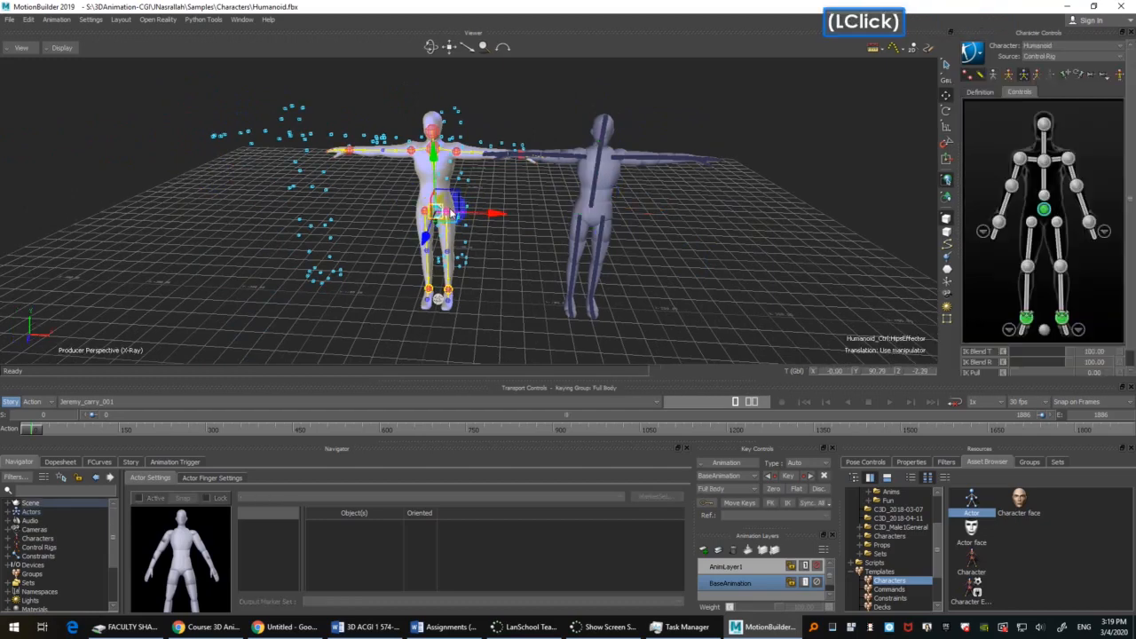
left_click(1039, 46)
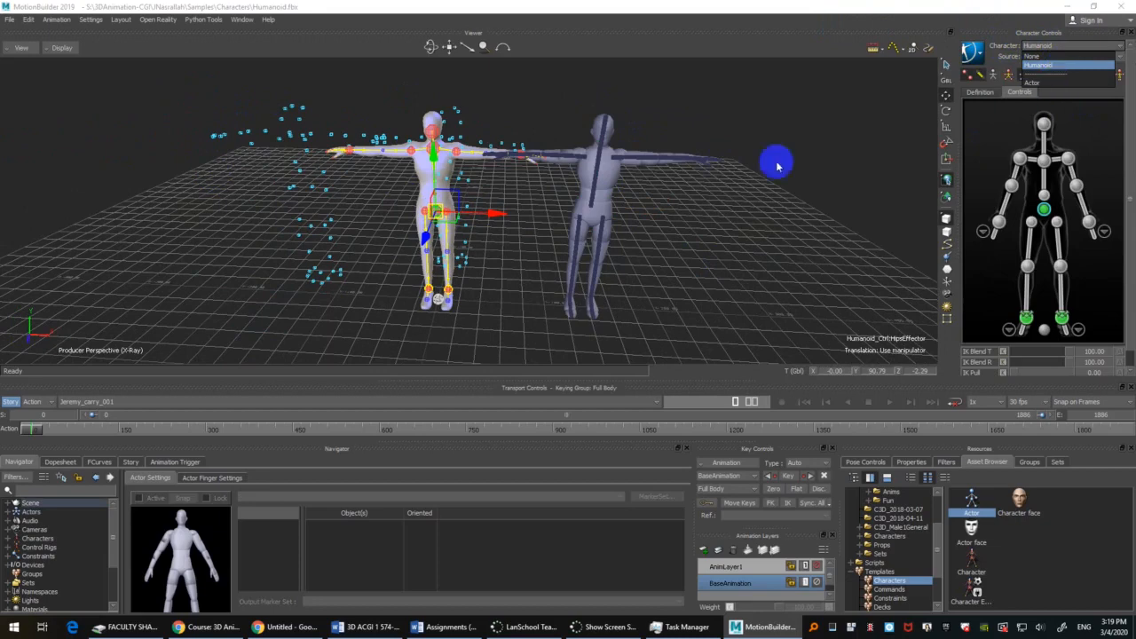
left_click(604, 211)
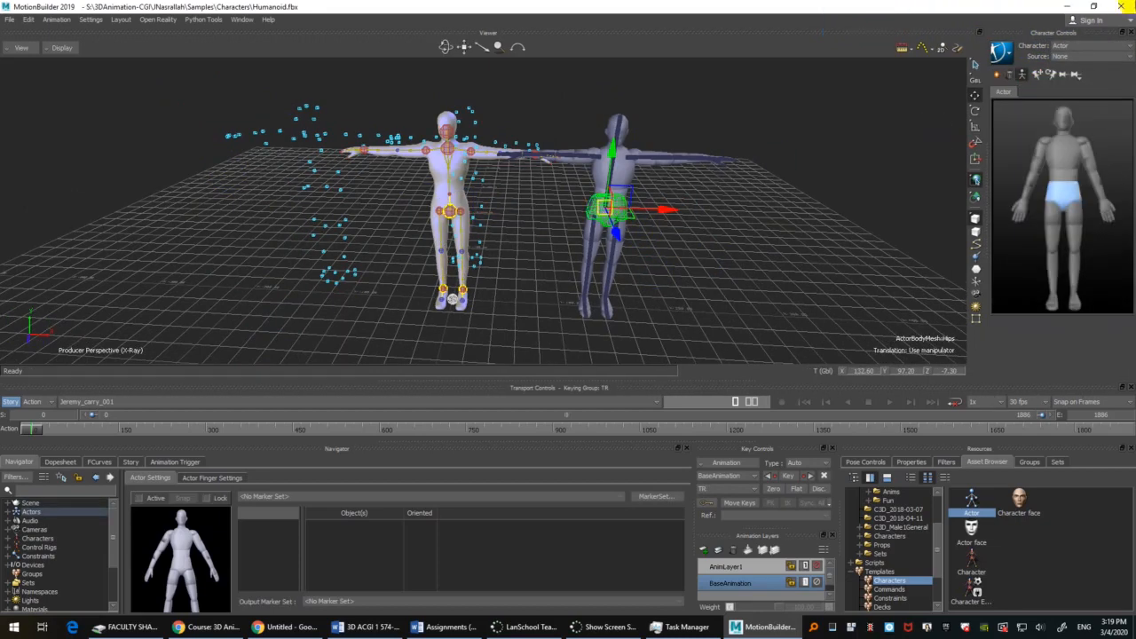
left_click(1098, 46)
left_click(1076, 68)
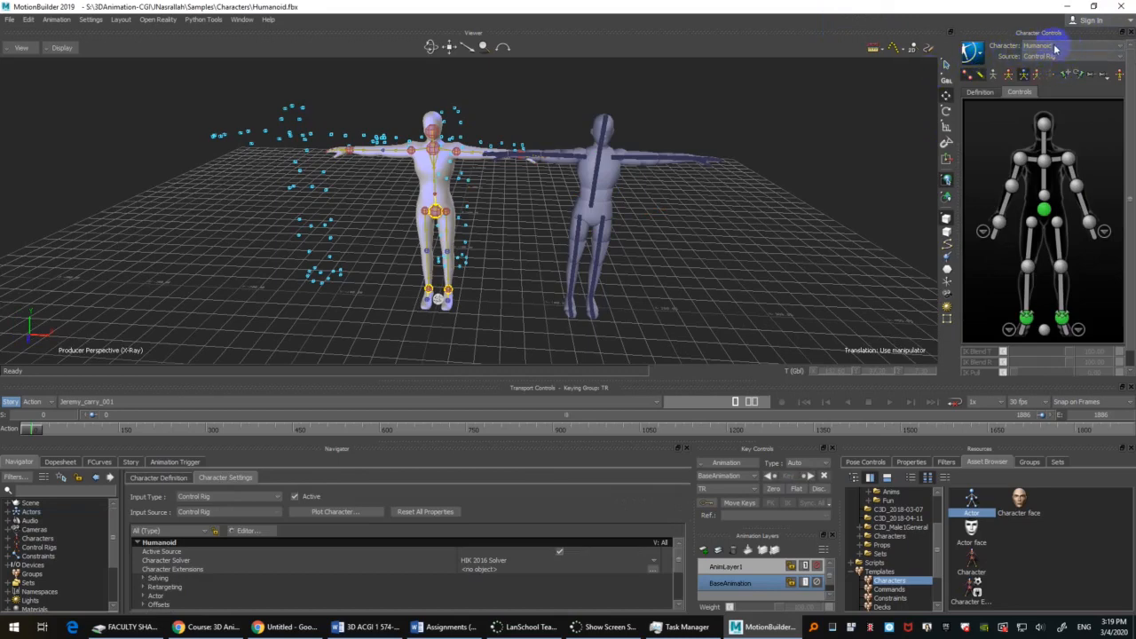
Step: Set the Humanoid's source to Actor and inspect how the two figures line up
left_click(1018, 58)
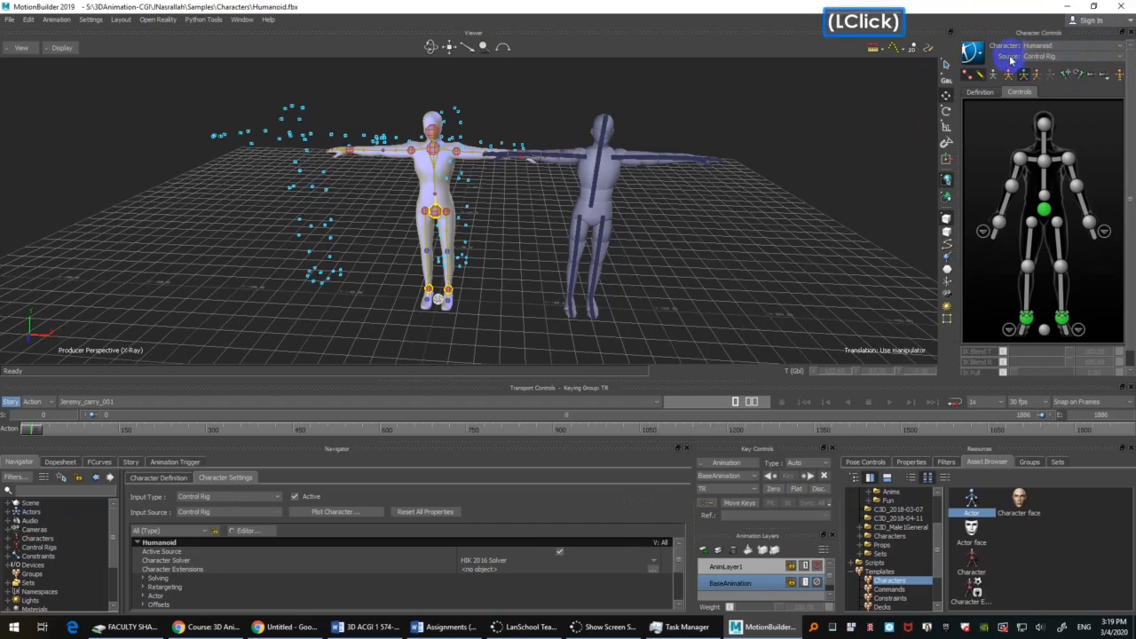
left_click(1053, 58)
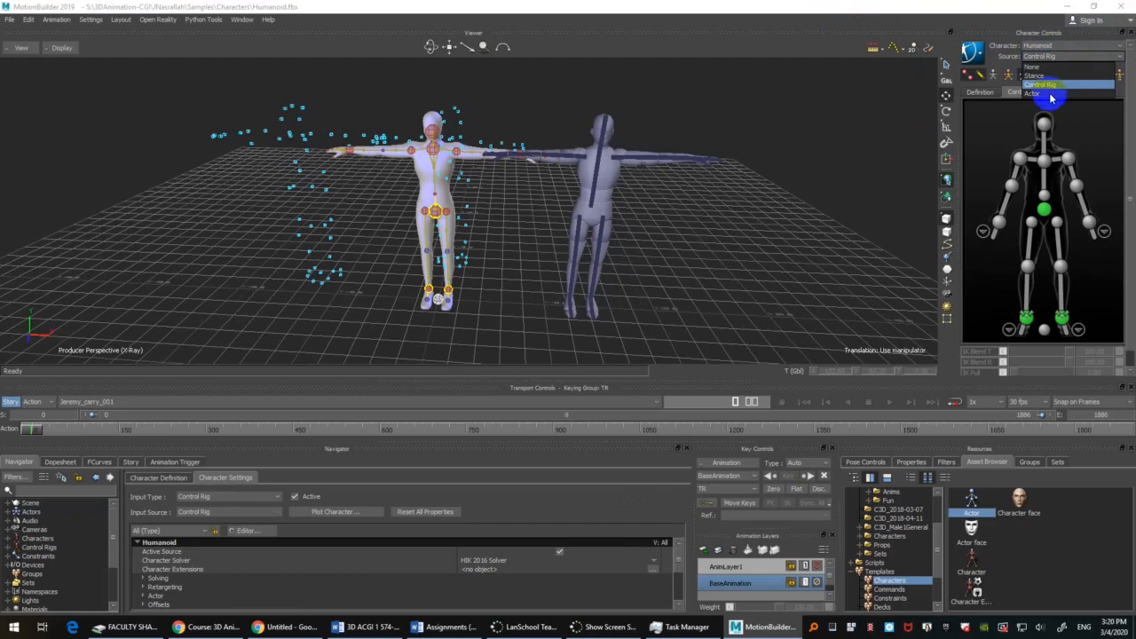
left_click(1048, 93)
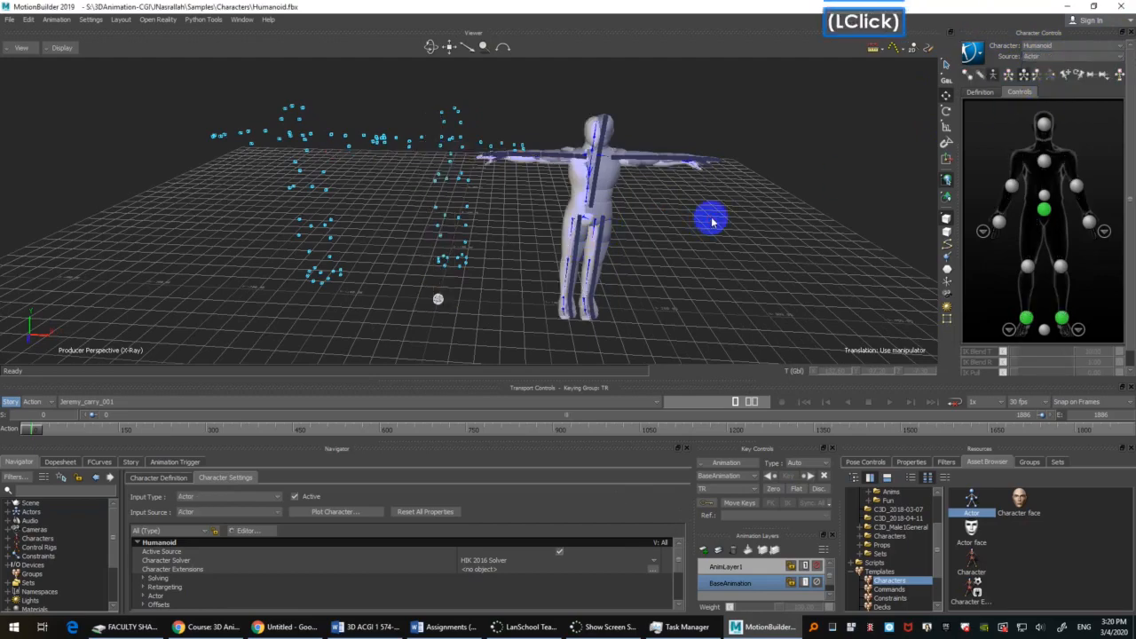
left_click_drag(805, 296, 686, 219, "ctrl")
left_click_drag(588, 195, 636, 221, "ctrl+shift")
left_click(664, 200)
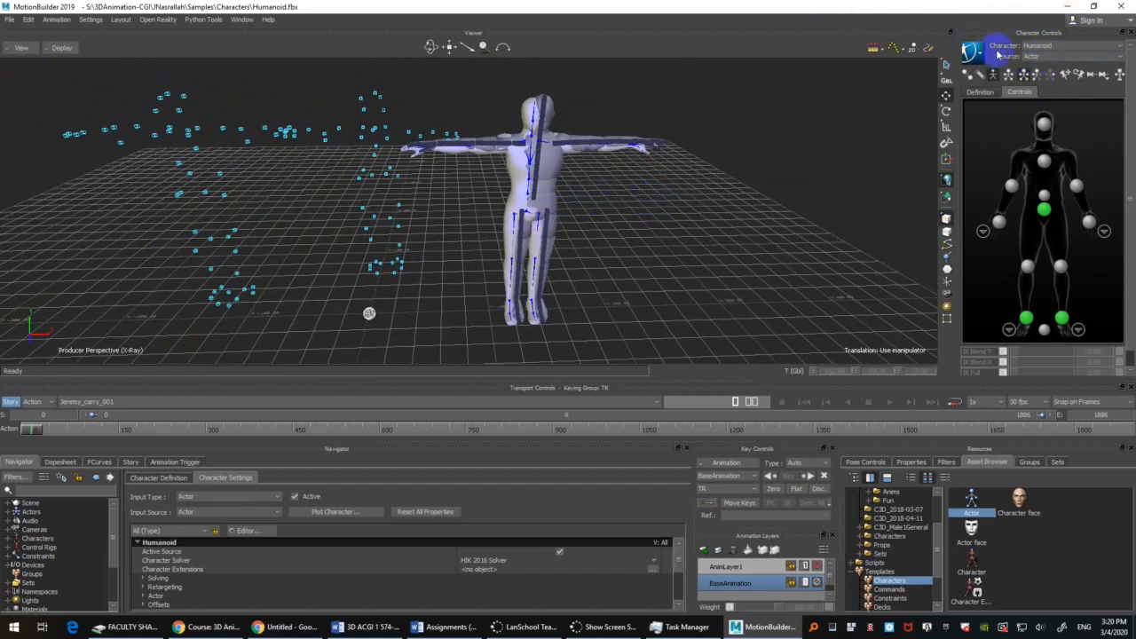
Step: Open the Actor's settings, create a marker set for it, and enlarge the settings area to show the full Actor figure
left_click(10, 513)
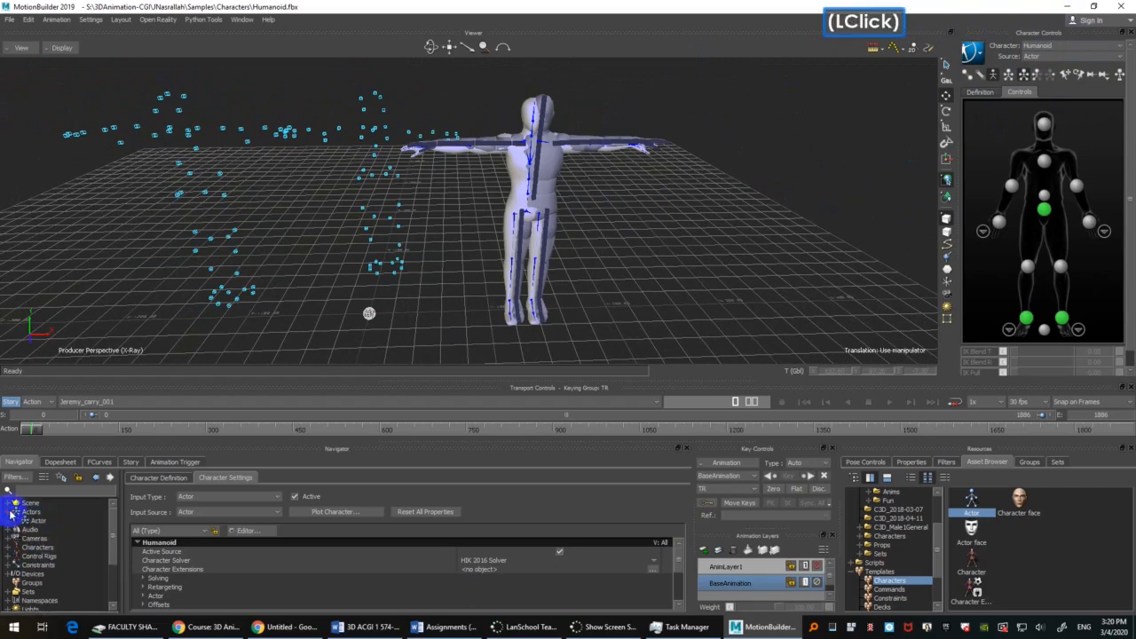
double_click(39, 521)
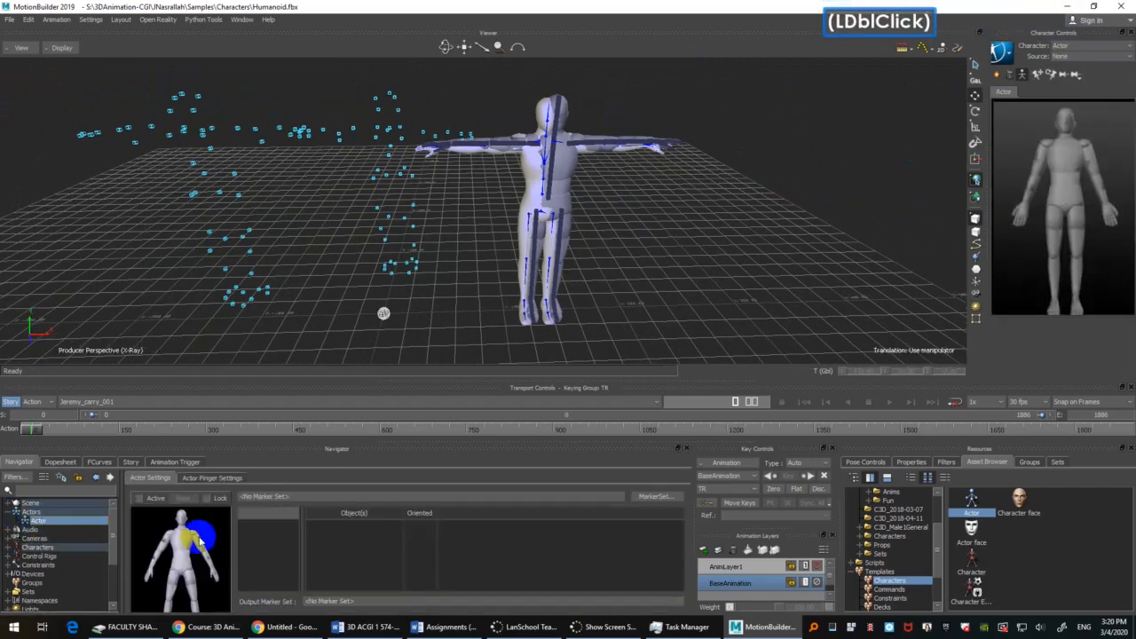
left_click(655, 496)
left_click(656, 511)
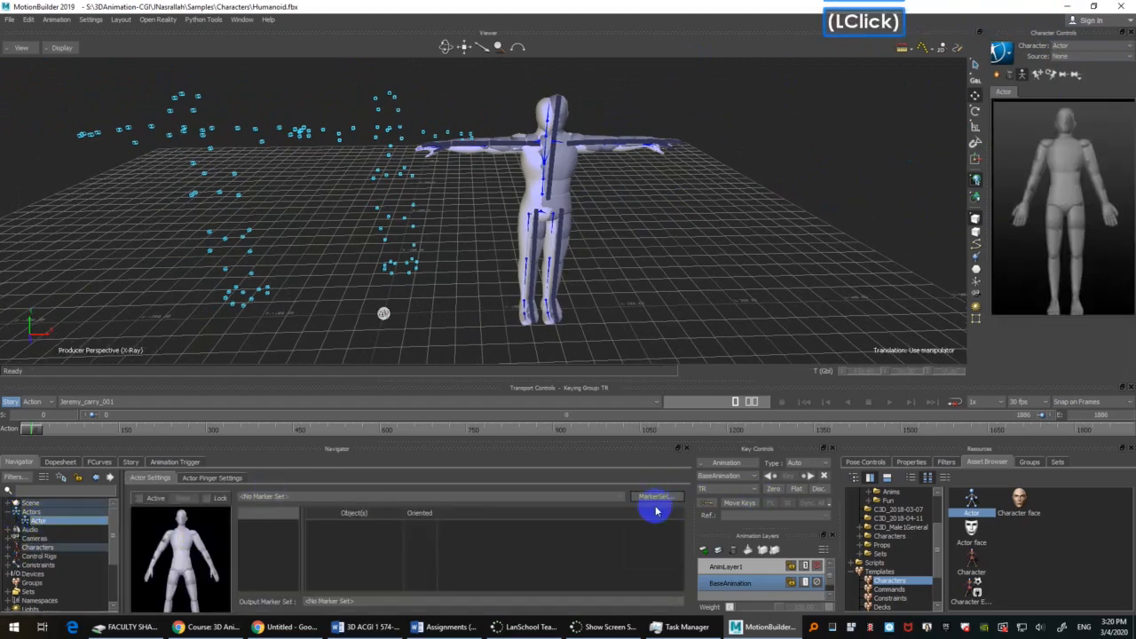
left_click_drag(337, 381, 338, 325)
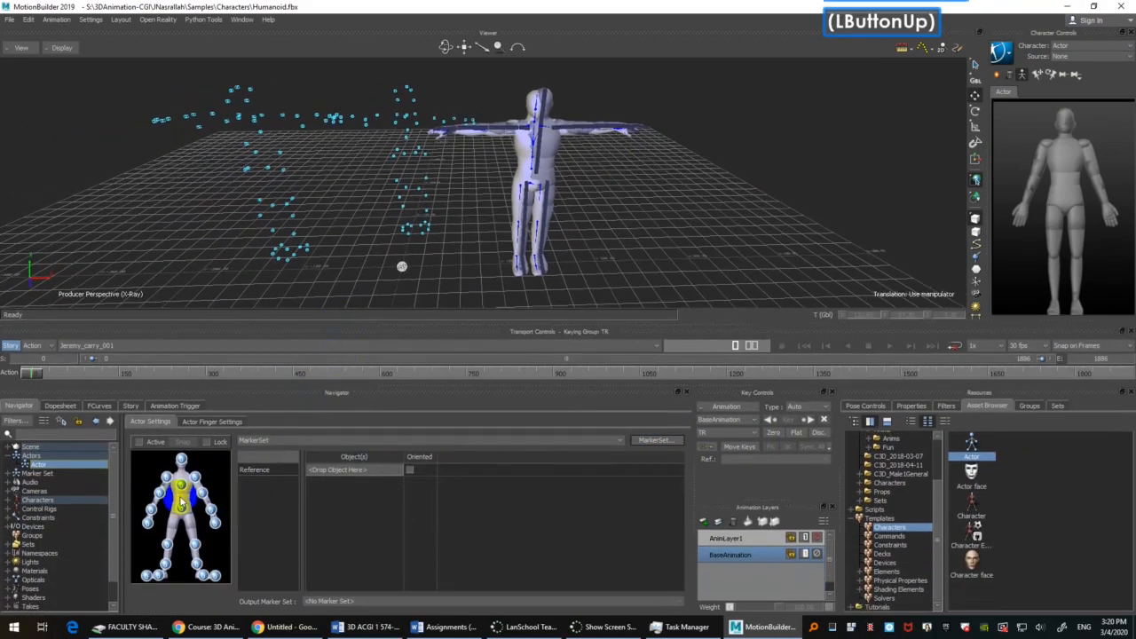
Step: Check the Jeremy_LUArmHigh optical marker, and make the Humanoid the current character in the character controls
left_click(209, 112)
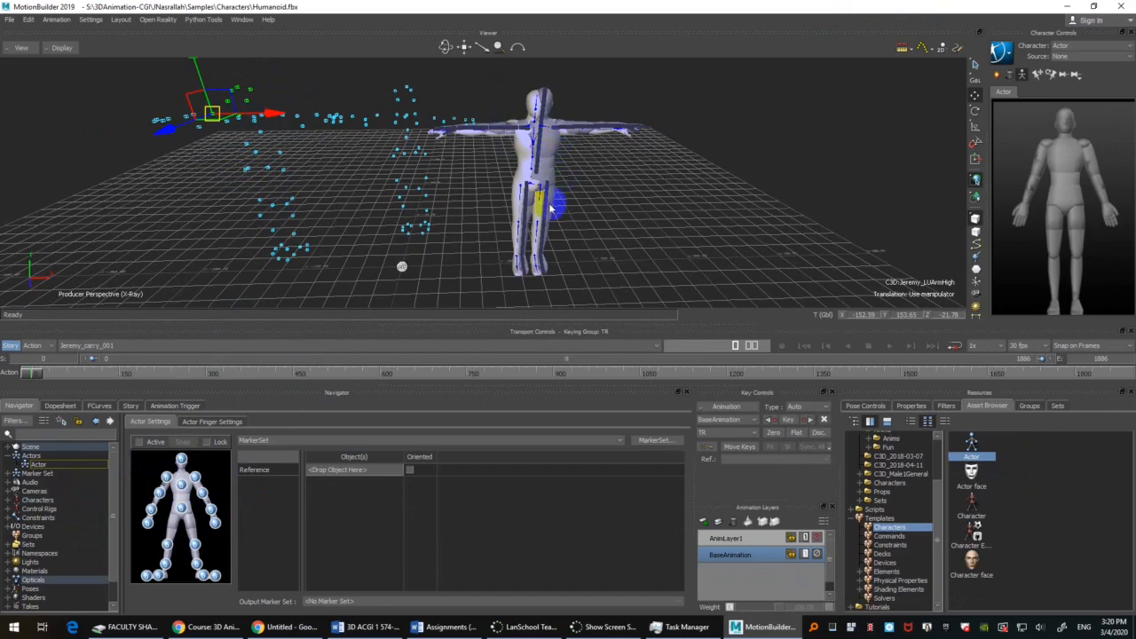
left_click(754, 206)
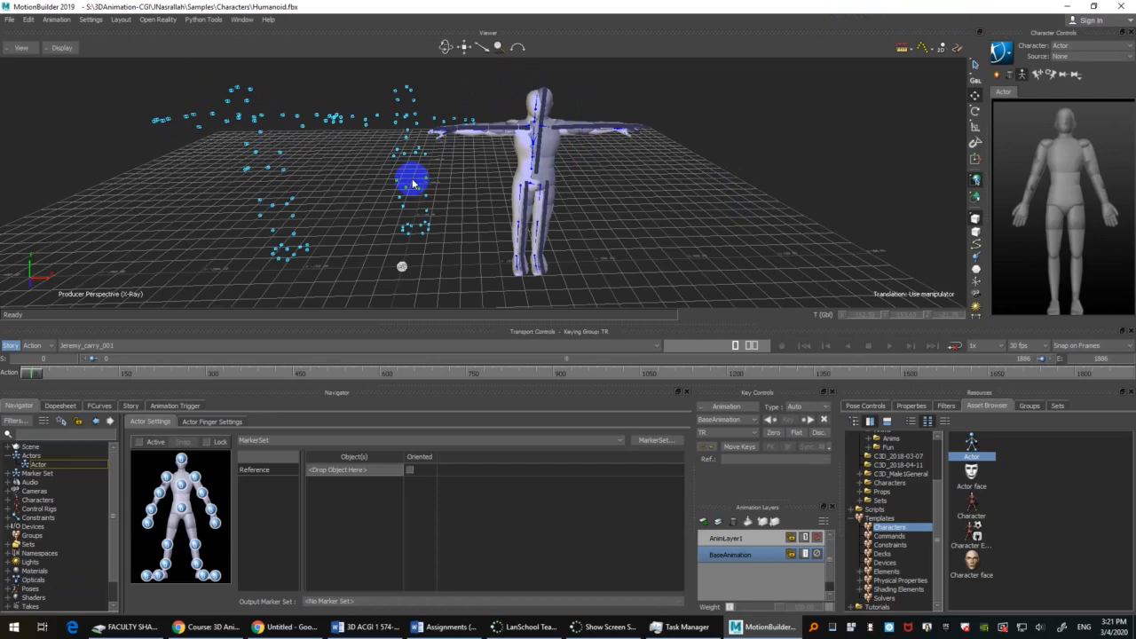
left_click(1099, 46)
left_click(1077, 70)
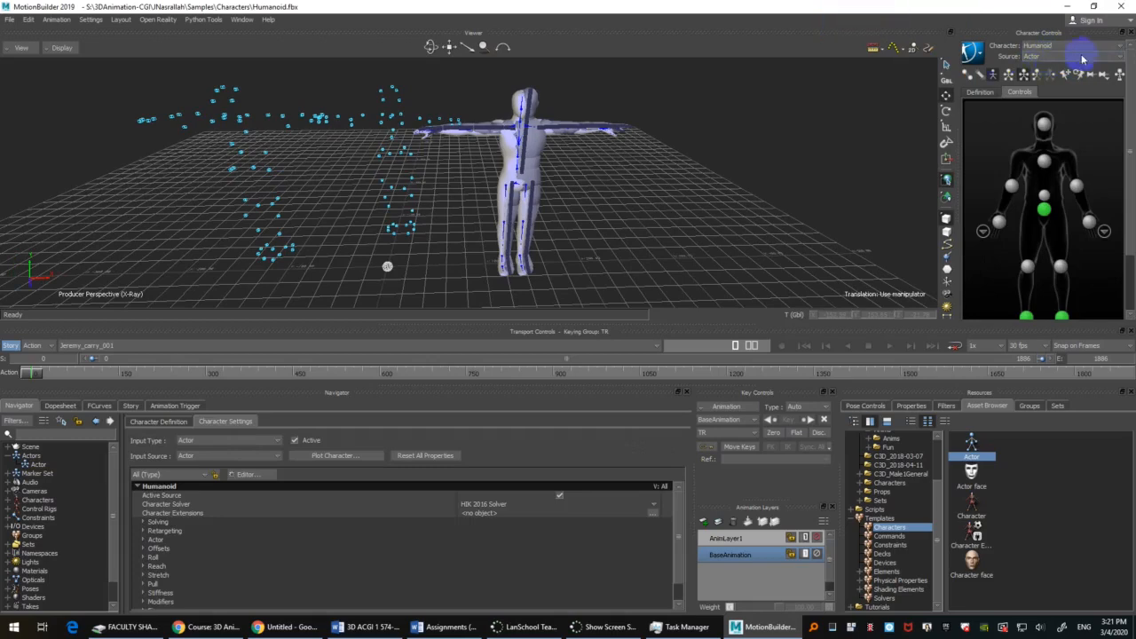
left_click(669, 186)
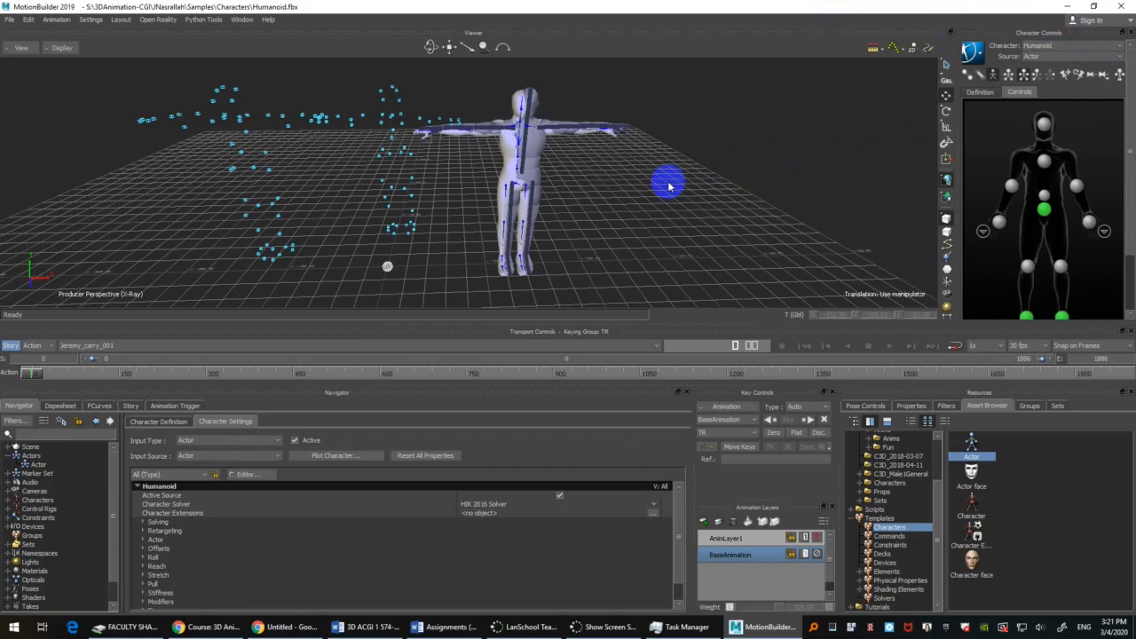
scroll(674, 178, "down", 3)
left_click_drag(680, 165, 642, 188, "ctrl")
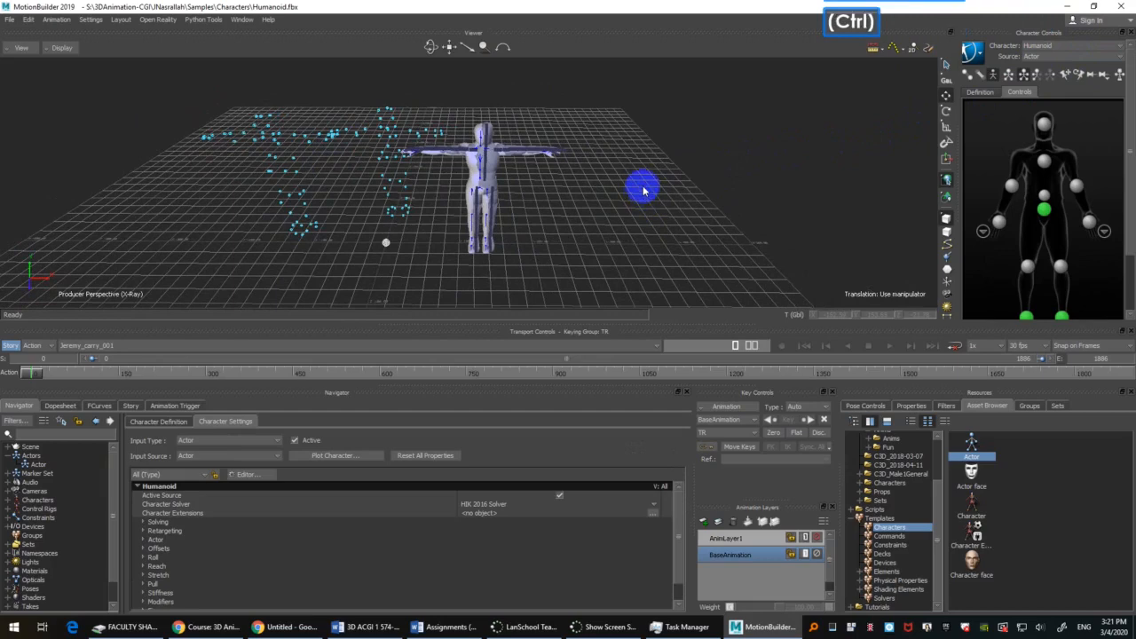
Step: Start a new scene and open the Gremlin sample character with all its takes
key("ctrl+n")
left_click(571, 348)
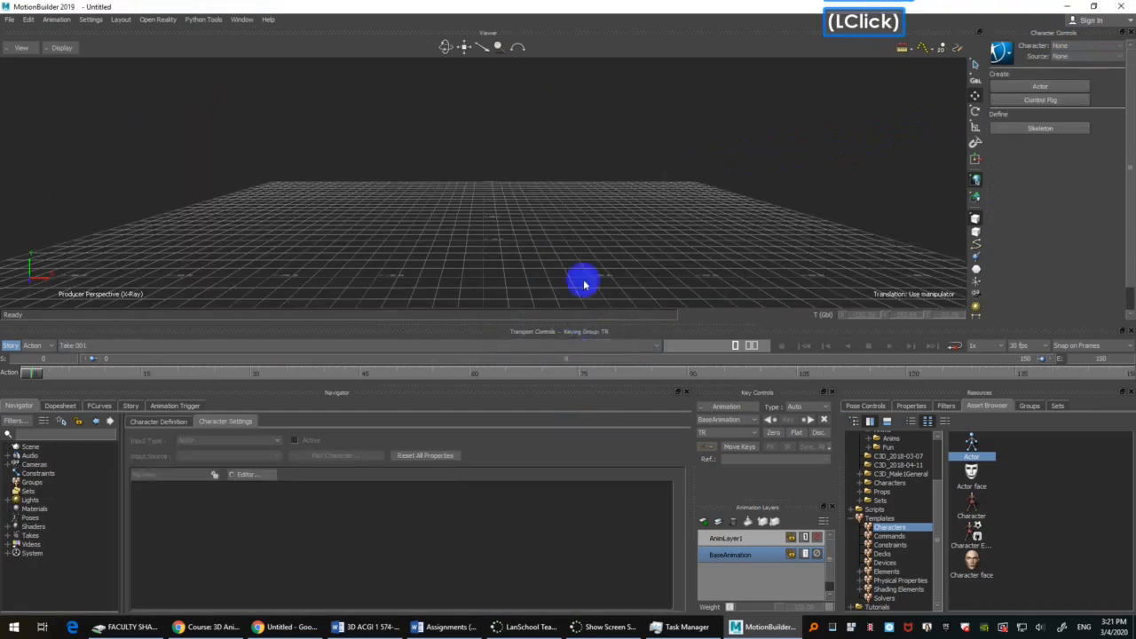
scroll(915, 466, "up", 2)
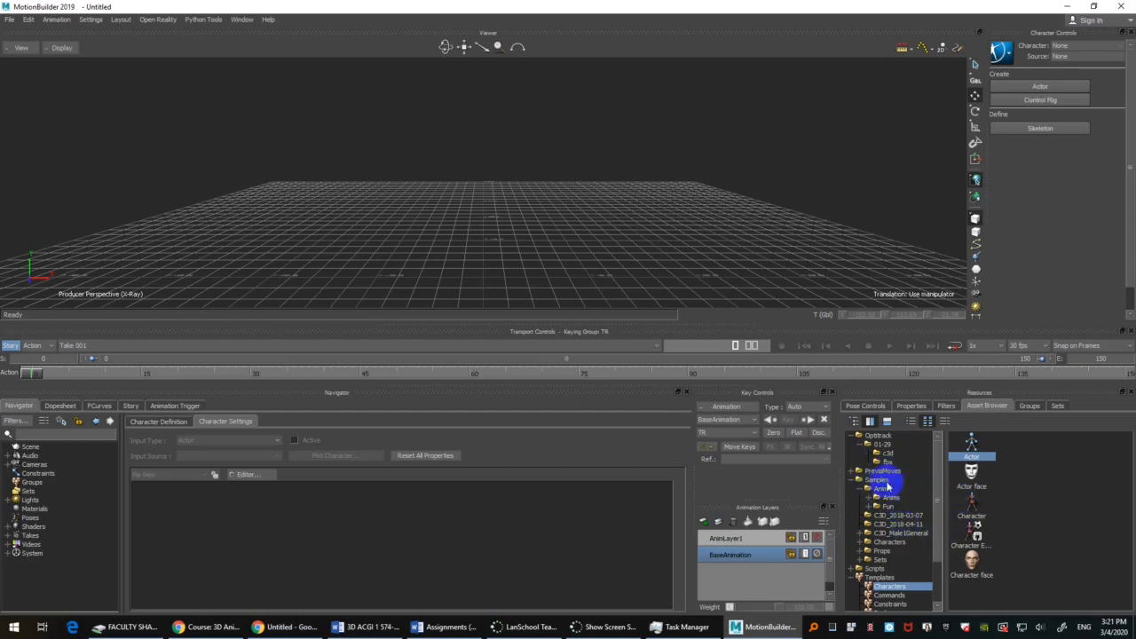
left_click(895, 543)
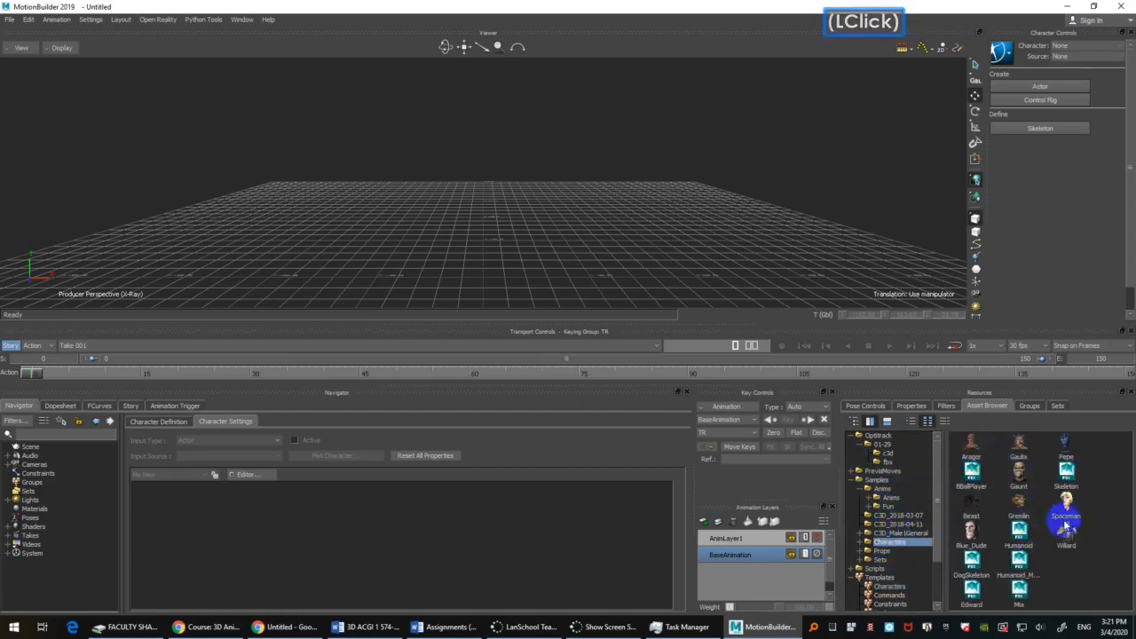
left_click(1021, 501)
left_click_drag(1021, 501, 496, 160)
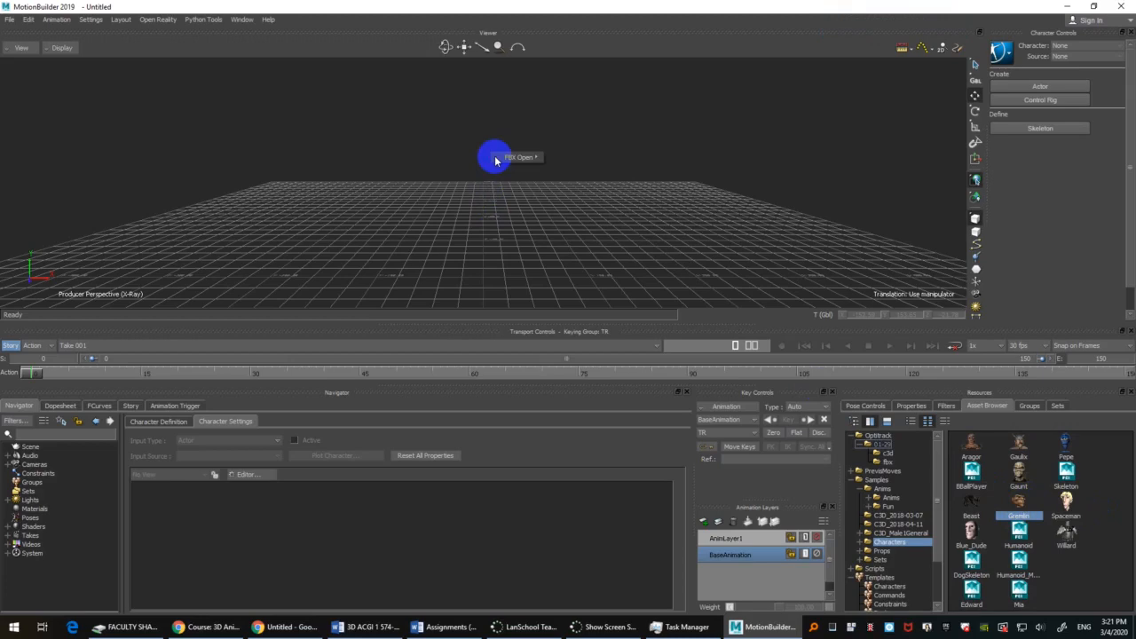
mouse_move(497, 158)
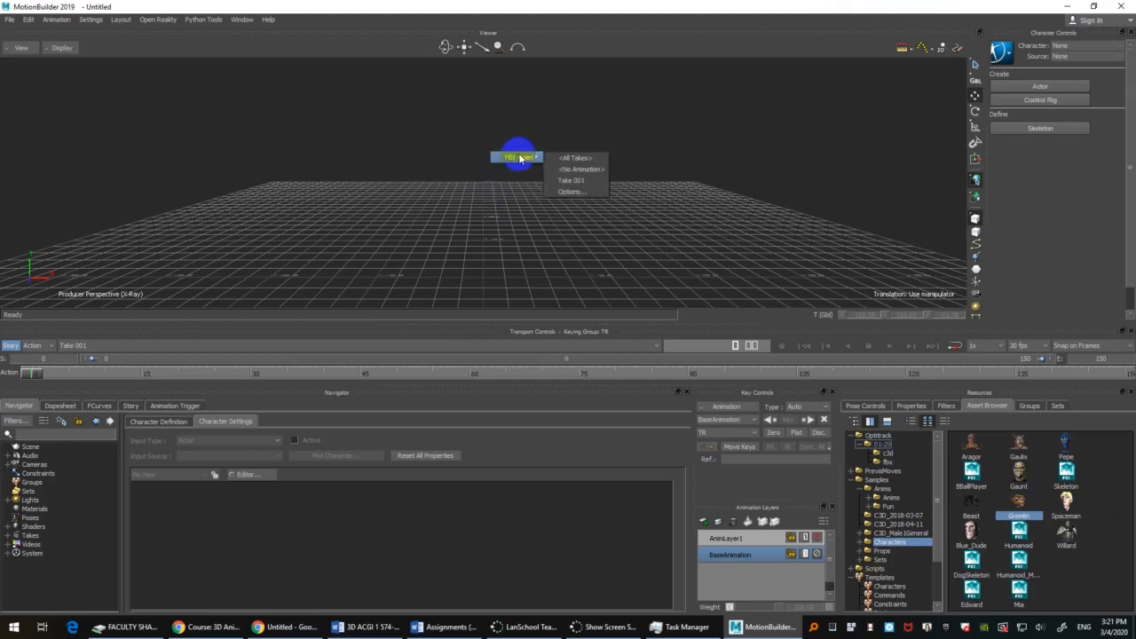
left_click(595, 158)
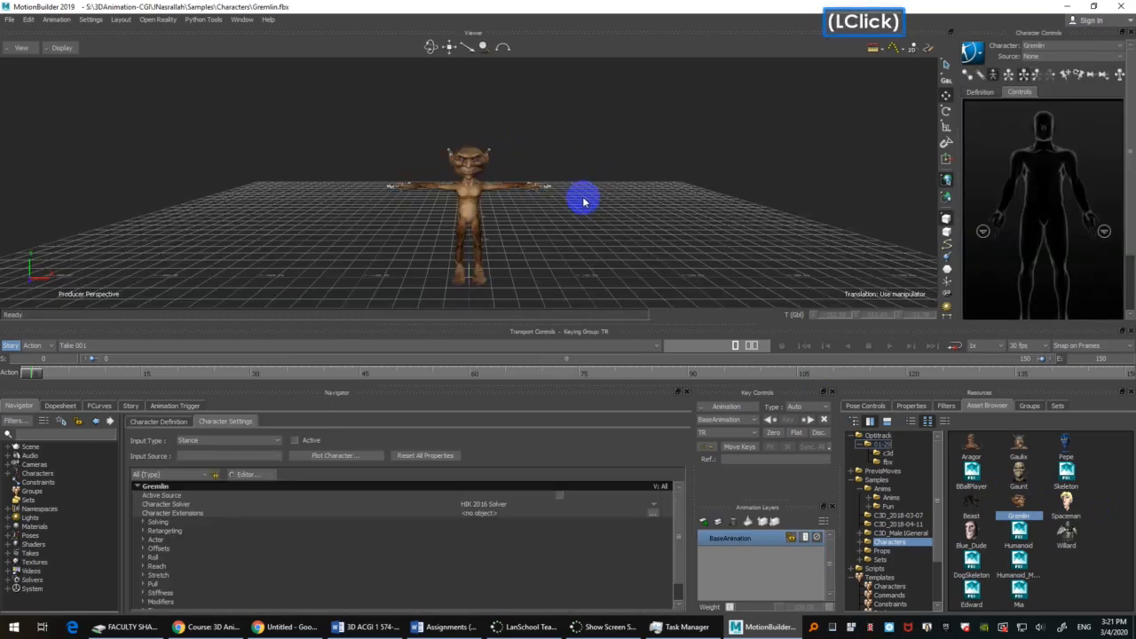
Step: Show the Gremlin in X-Ray display and examine its hip and thigh joints from the side
mouse_move(578, 204)
left_mouse_down("ctrl+shift")
mouse_move(568, 230)
mouse_move(624, 178)
mouse_move(665, 180)
mouse_move(627, 127)
mouse_move(597, 158)
mouse_move(596, 216)
mouse_move(609, 203)
mouse_move(541, 109)
mouse_move(548, 220)
mouse_move(609, 203)
mouse_move(599, 213)
left_mouse_up("ctrl+shift")
key("ctrl+a")
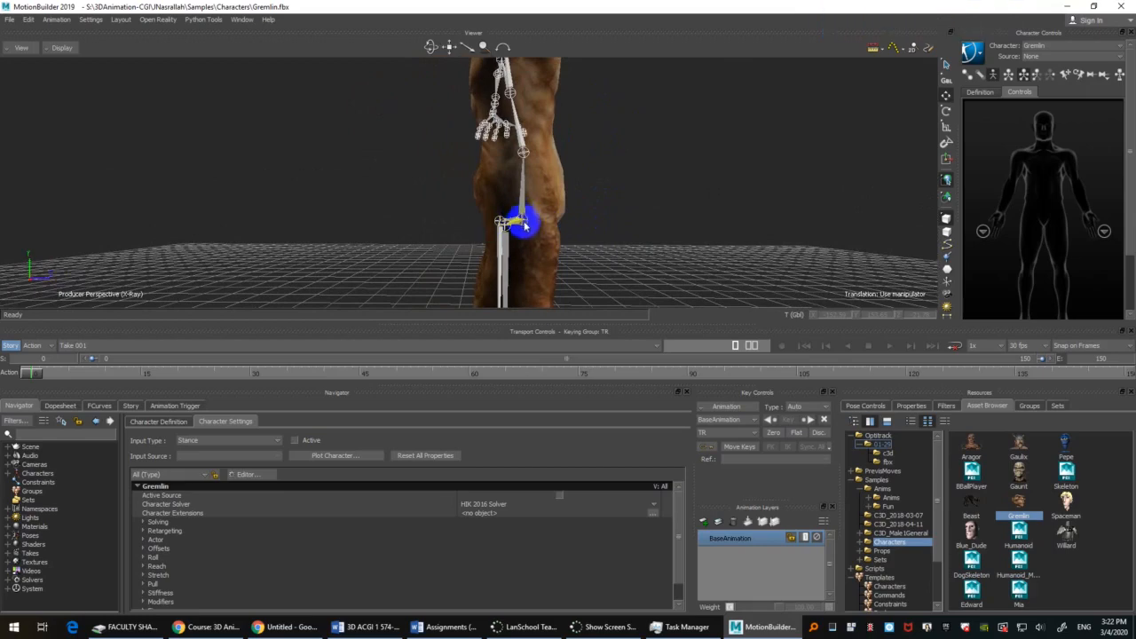
left_click_drag(757, 212, 720, 173, "shift")
double_click(725, 193, "ctrl")
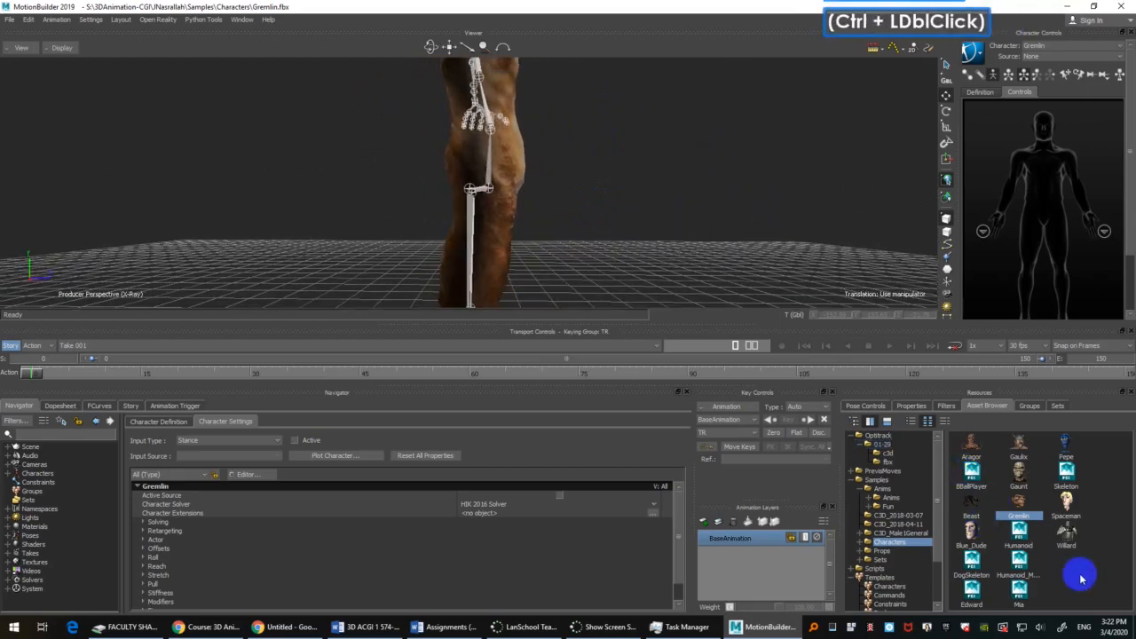
Step: Start a new scene and open the Willard sample character with all its takes
left_click(1065, 543)
key("ctrl+n")
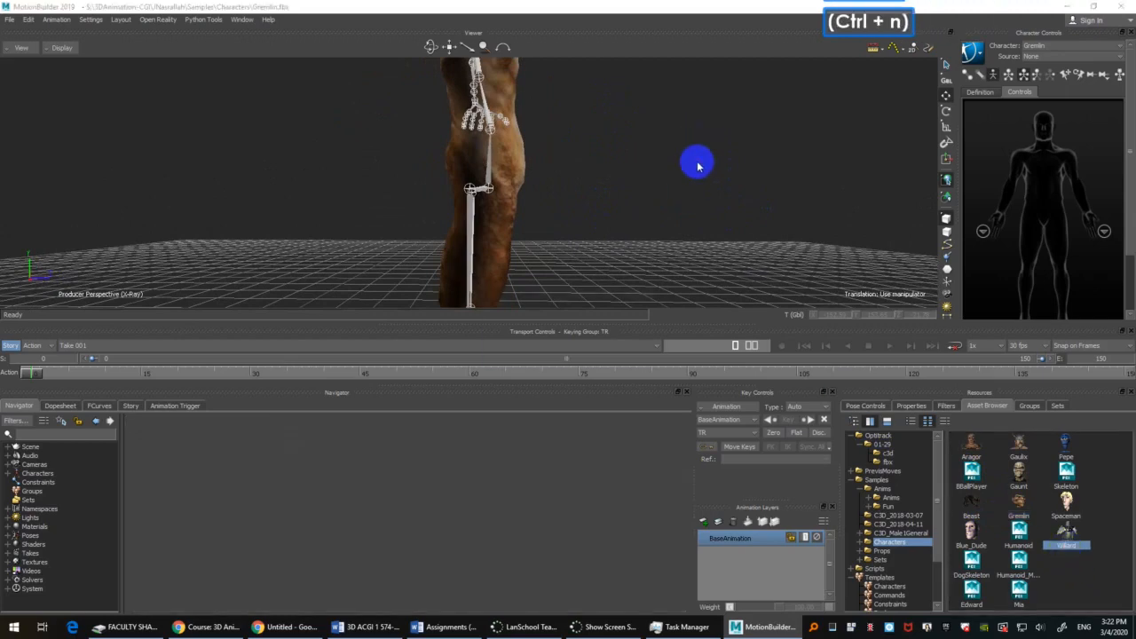
left_click(581, 346)
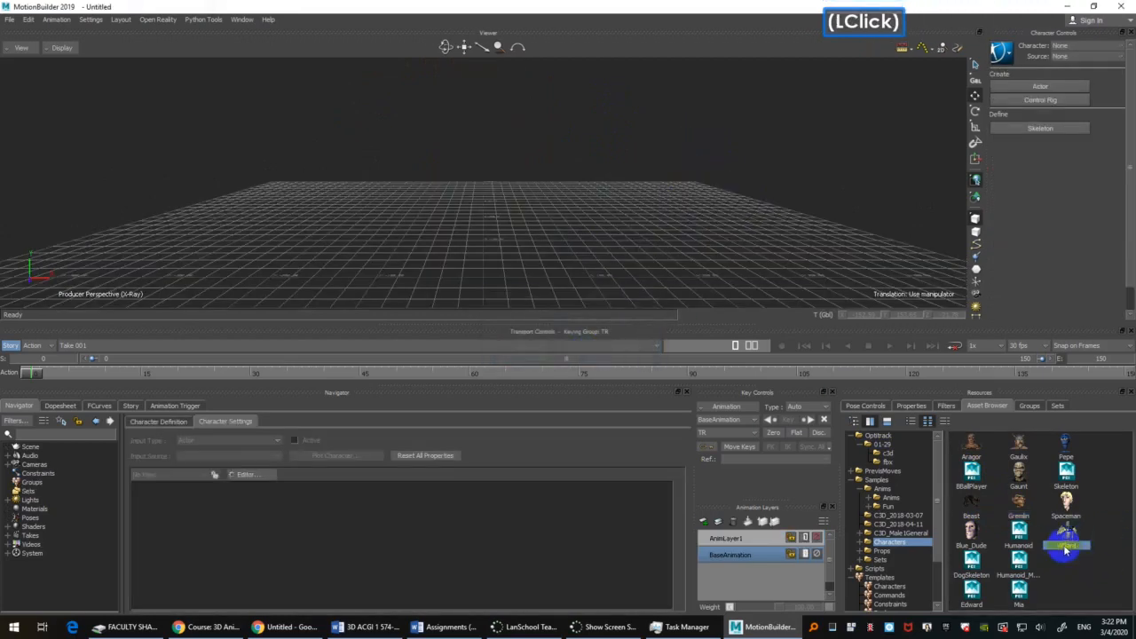
left_click_drag(1065, 540, 494, 134)
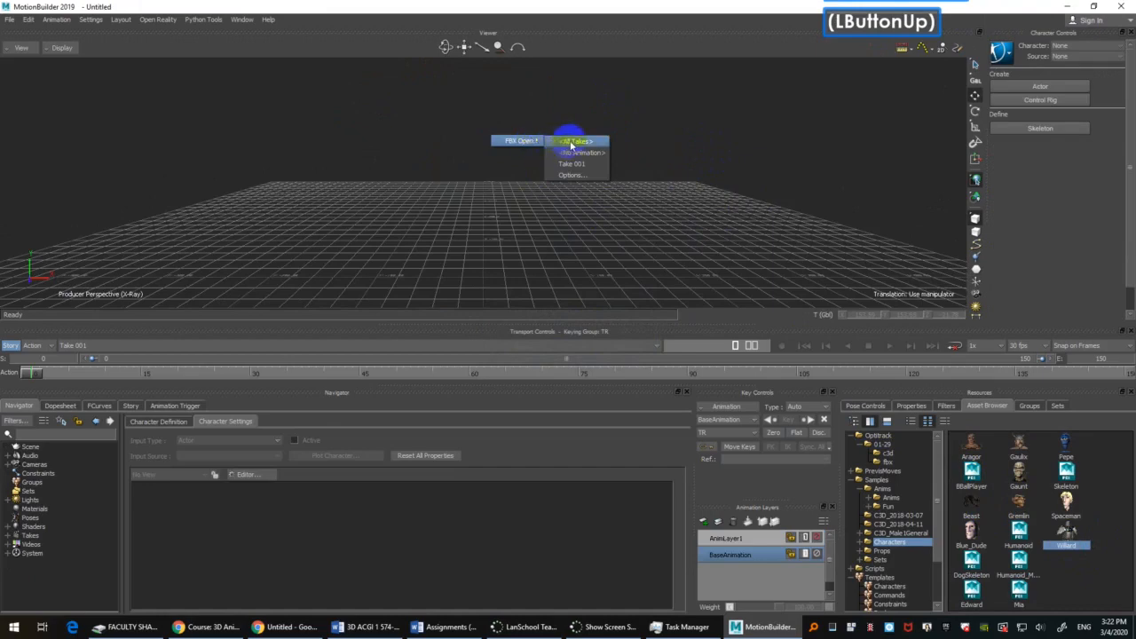
left_click(575, 141)
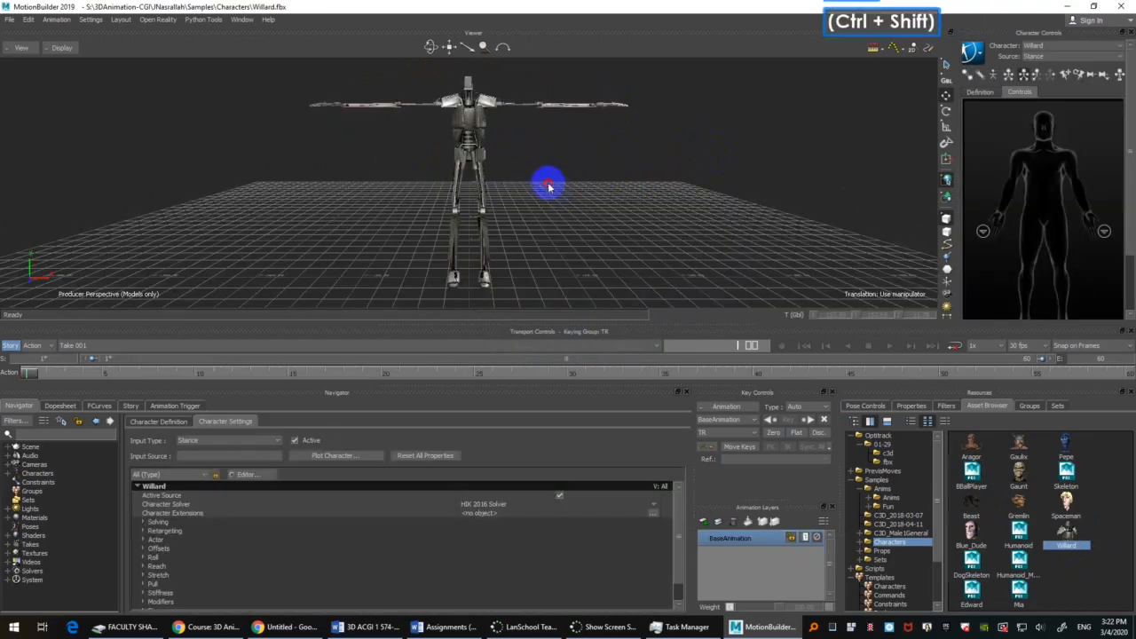
Step: Show Willard's skeleton in X-Ray display and examine the hip area from the side
left_click_drag(545, 185, 639, 198, "ctrl+shift")
key("ctrl+a")
key("ctrl+a")
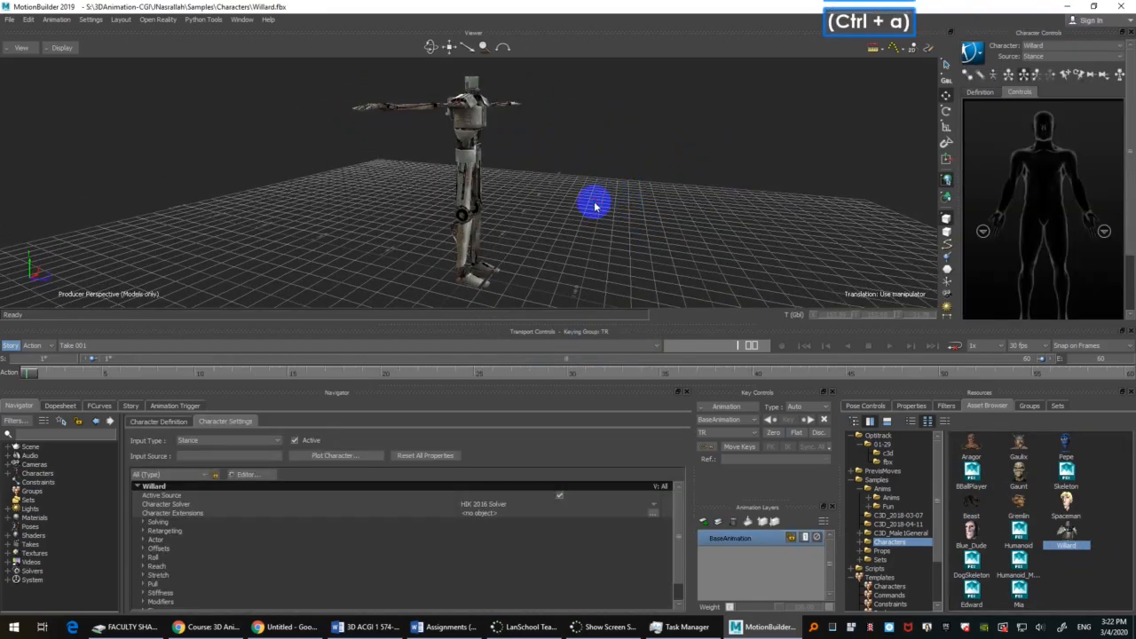
left_click(994, 76)
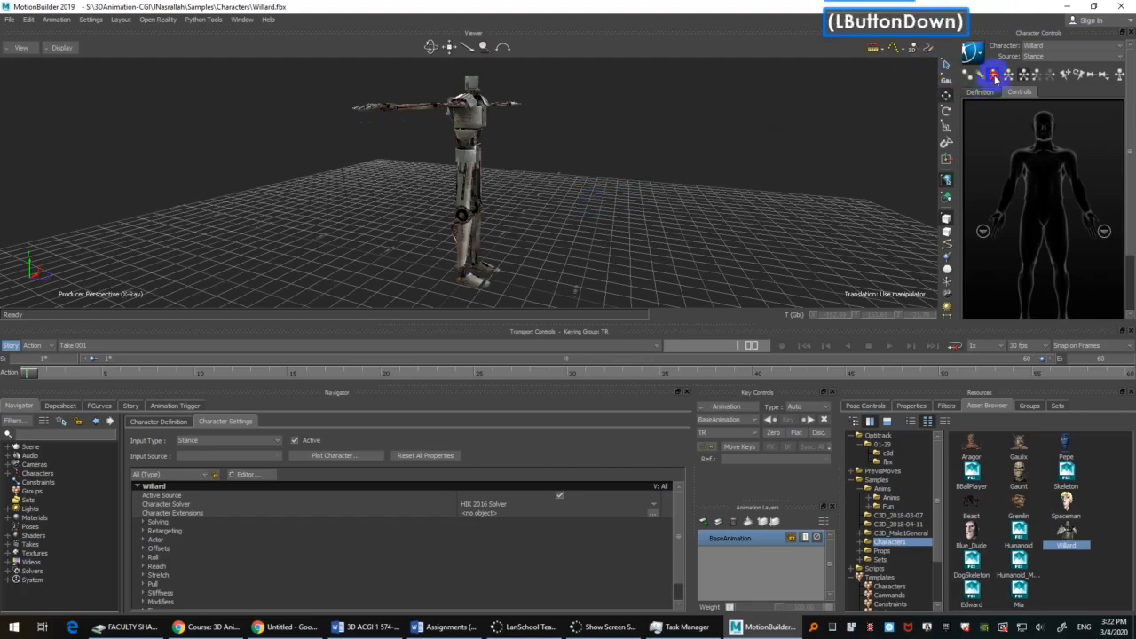
left_click_drag(568, 165, 558, 96, "ctrl")
left_click_drag(558, 96, 611, 162, "ctrl+shift")
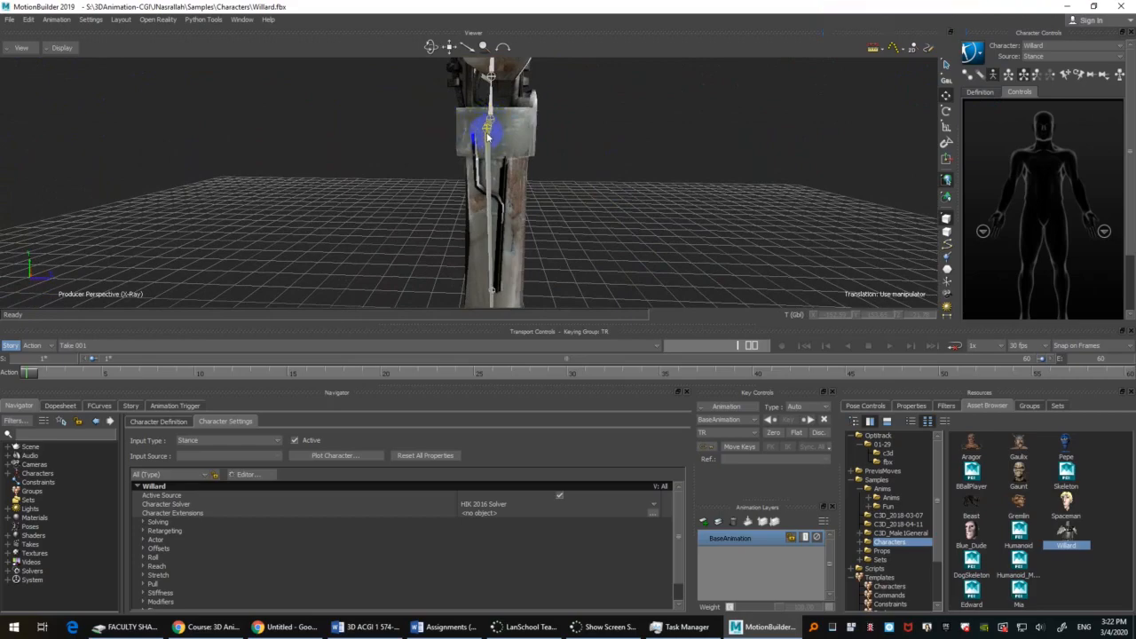
Step: Select Willard's left thigh joint and inspect its placement inside the hip from several angles
left_click_drag(487, 135, 495, 112, "ctrl+shift")
left_click(432, 111)
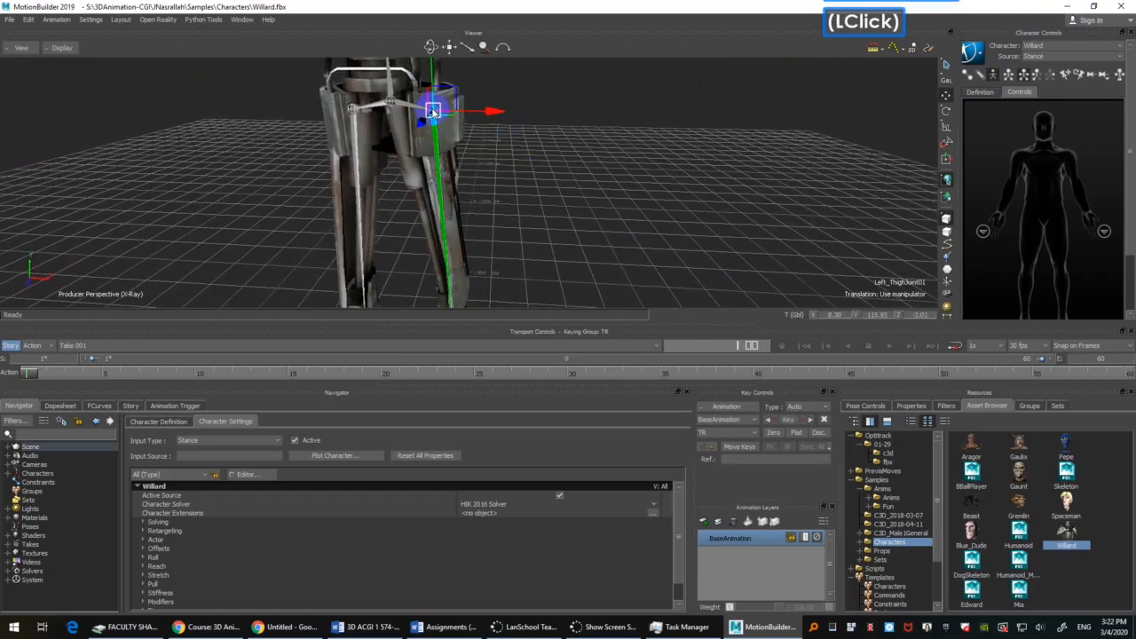
left_click_drag(577, 122, 724, 203, "shift")
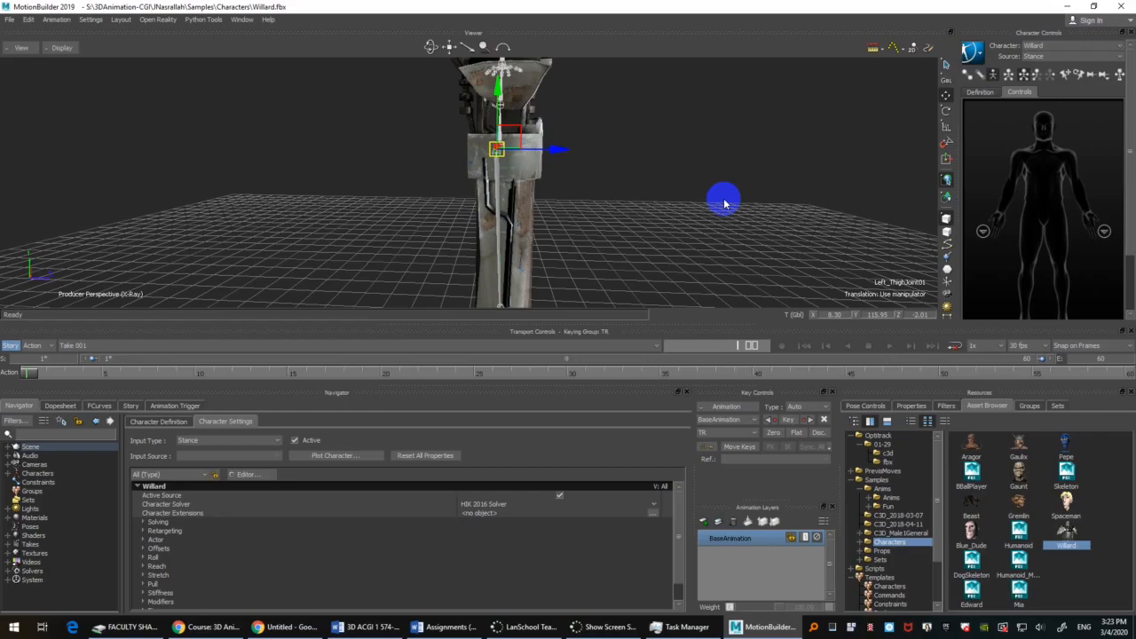
left_click_drag(724, 204, 664, 203, "ctrl+shift")
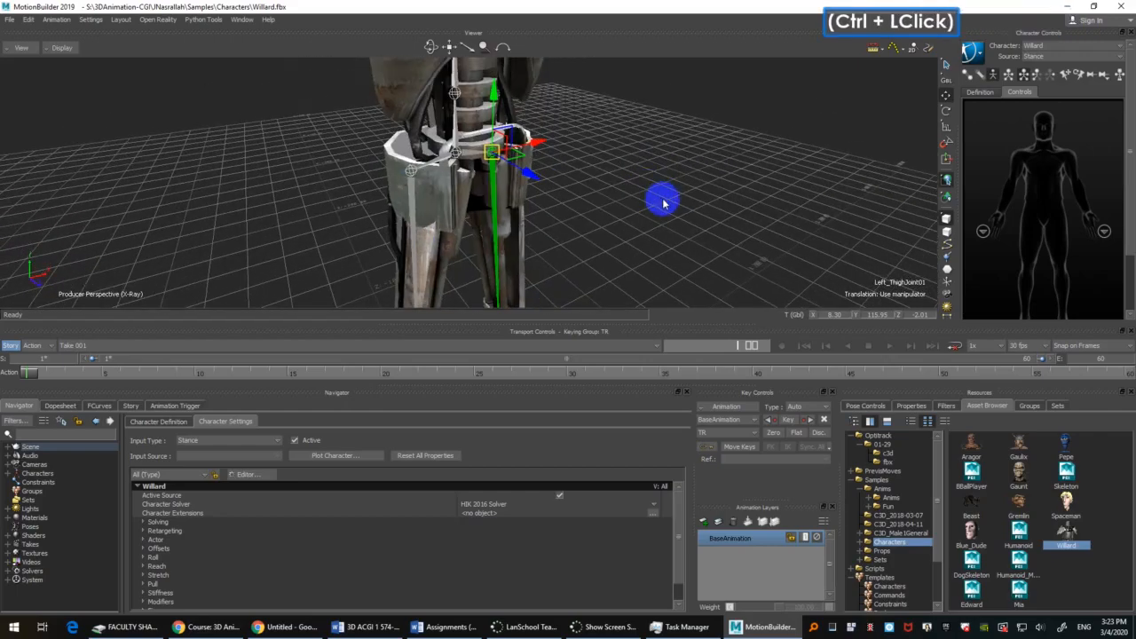
mouse_move(685, 158)
left_mouse_down("ctrl+shift")
mouse_move(684, 193)
mouse_move(616, 198)
mouse_move(586, 152)
mouse_move(665, 154)
left_mouse_up("ctrl+shift")
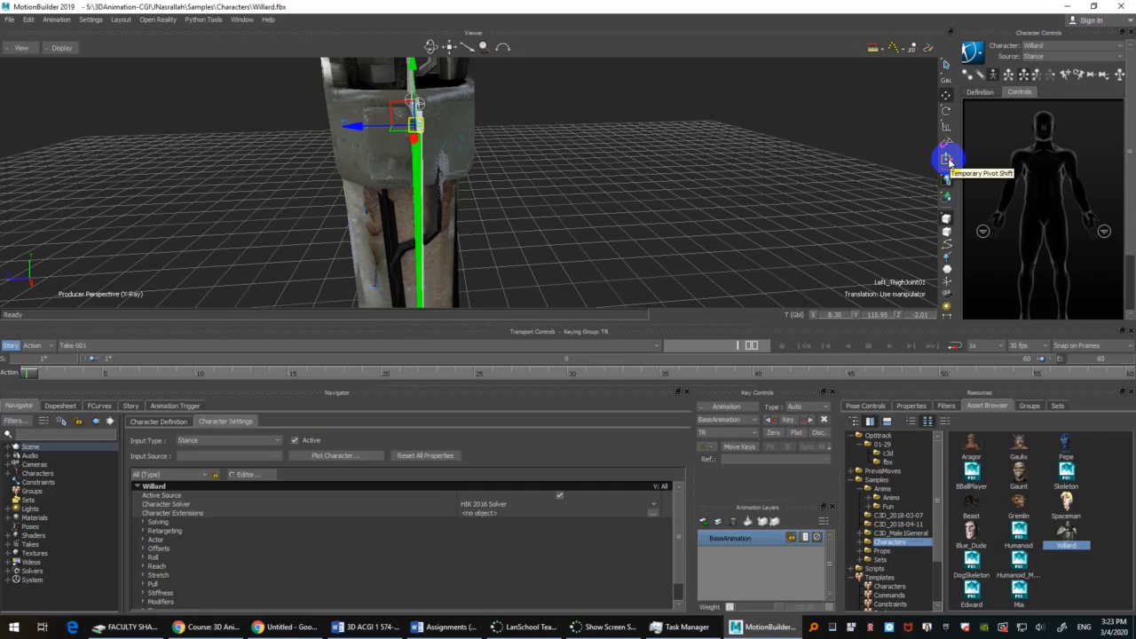
Step: Try shifting the left thigh joint's pivot along its Z axis, and undo the shift
left_click_drag(946, 220, 960, 240)
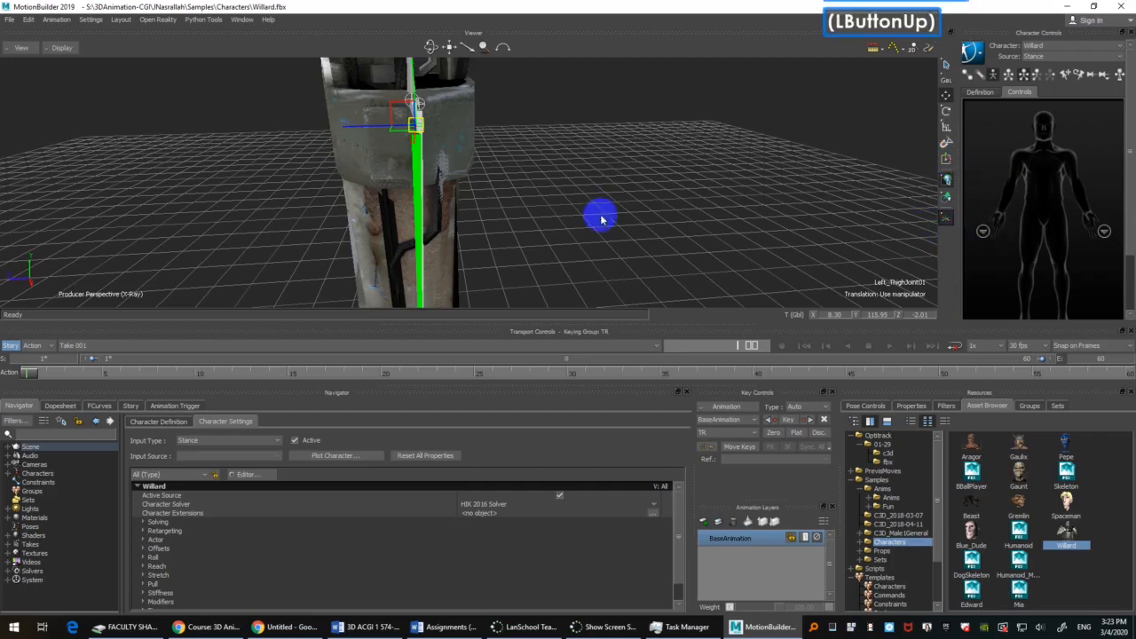
left_click(342, 130)
mouse_move(603, 173)
left_mouse_down("ctrl+shift")
mouse_move(536, 154)
mouse_move(599, 192)
left_mouse_up("ctrl+shift")
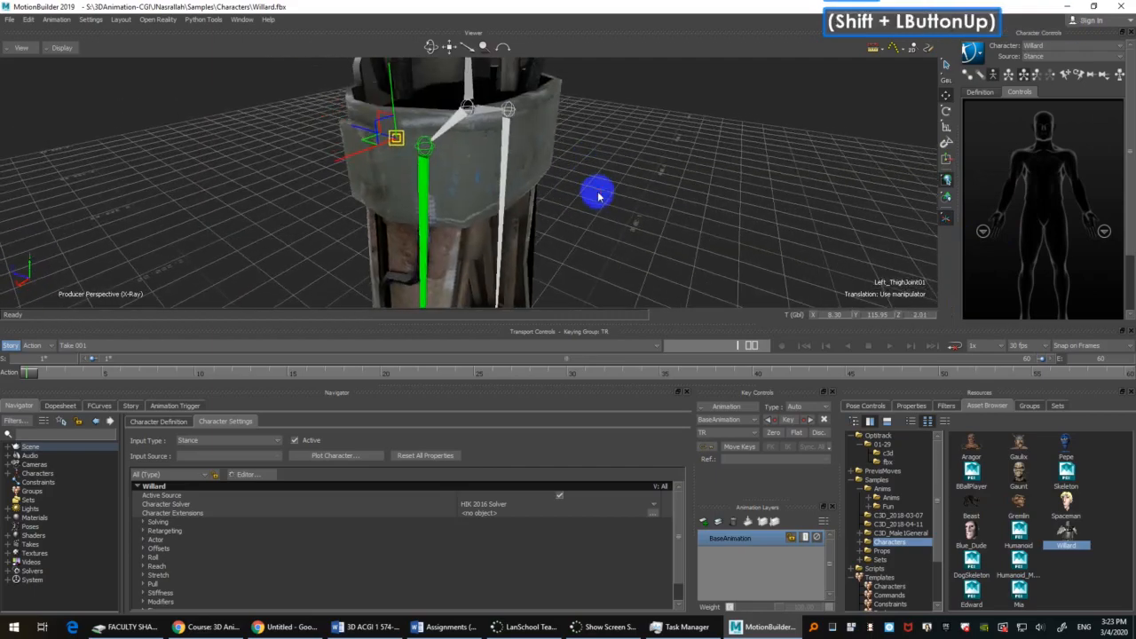
left_click(946, 217)
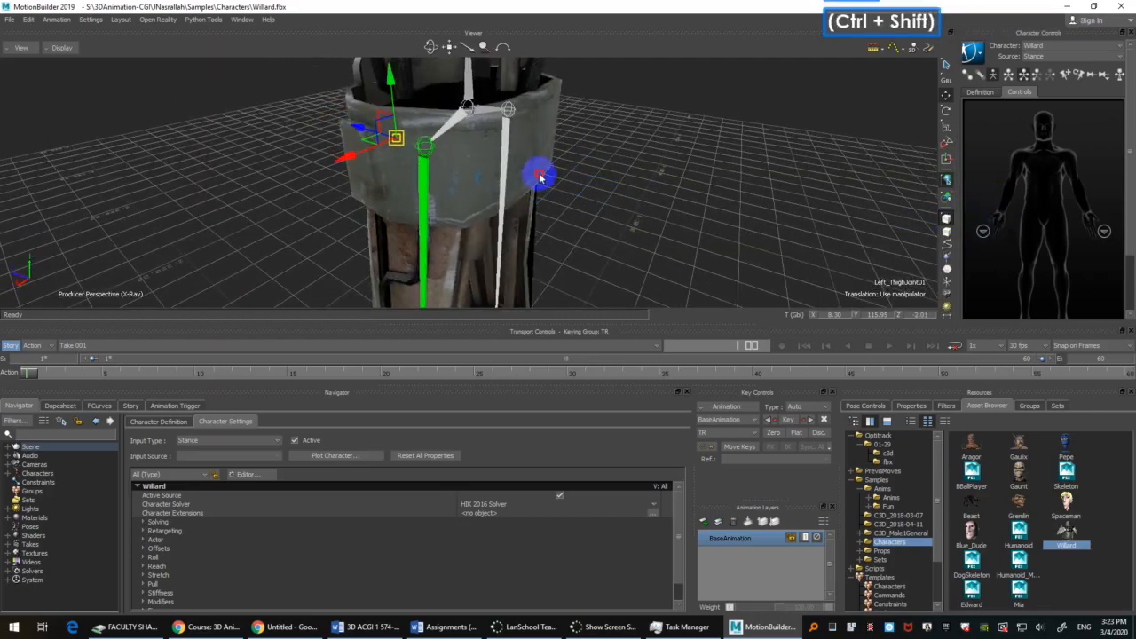
left_click_drag(539, 174, 608, 198, "ctrl+shift")
key("ctrl+z")
Step: Examine Willard's legs and whole skeleton from different angles
left_click_drag(619, 245, 708, 187, "ctrl+shift")
scroll(710, 152, "down", 5)
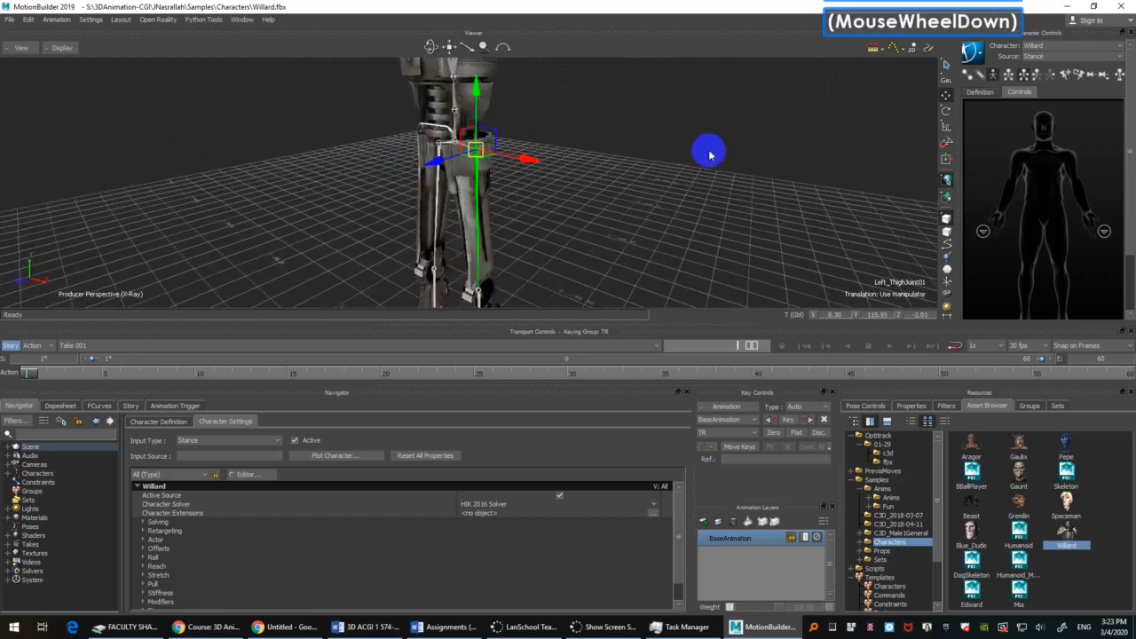
scroll(710, 154, "up", 3)
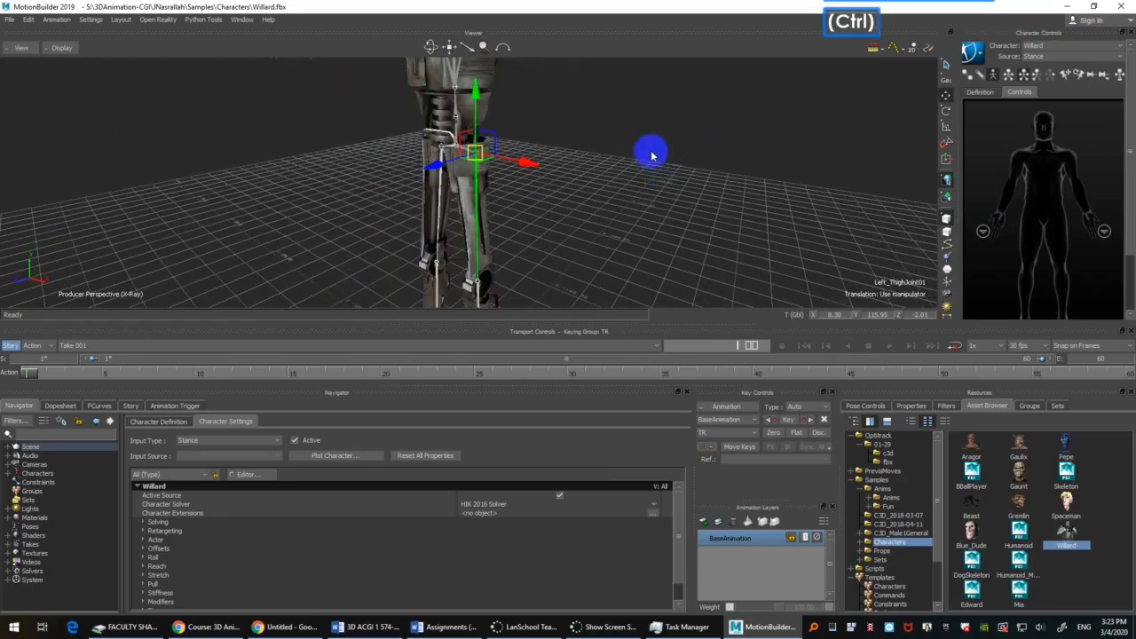
left_click_drag(649, 154, 692, 245, "ctrl+shift")
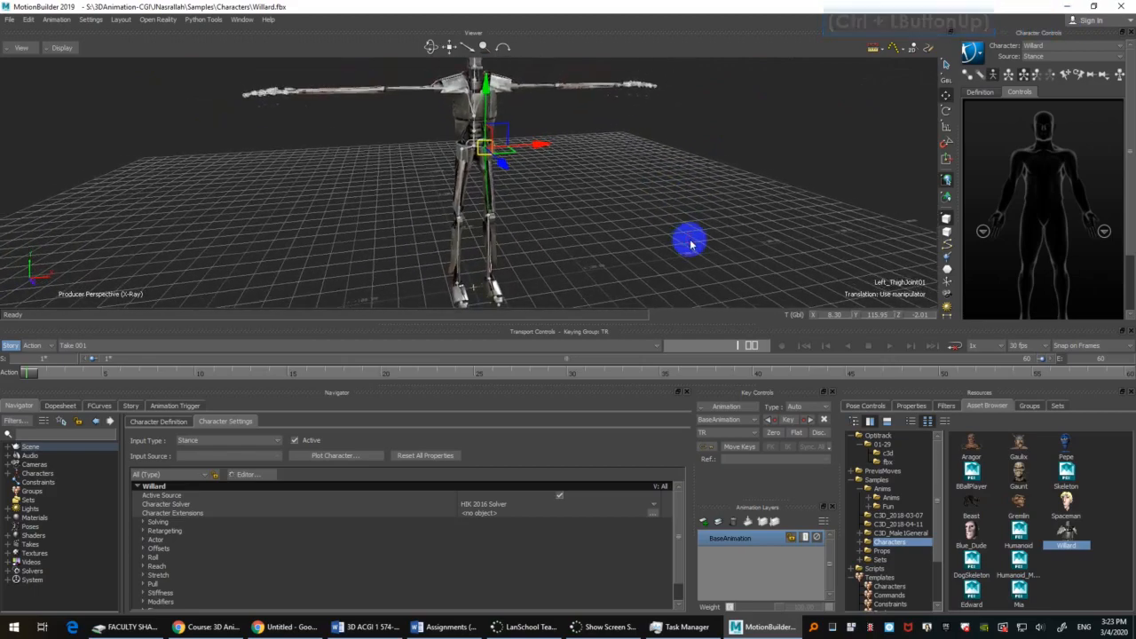
left_click_drag(654, 190, 710, 173, "ctrl+shift")
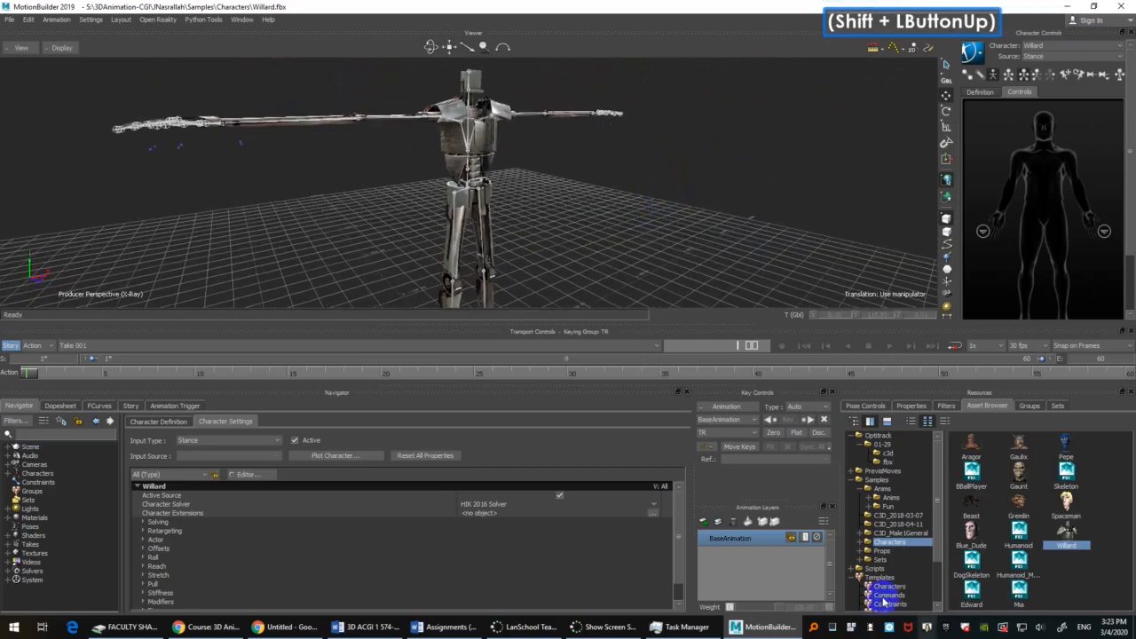
Step: Start a new empty scene, discarding the unsaved changes to Willard
left_click(1021, 504)
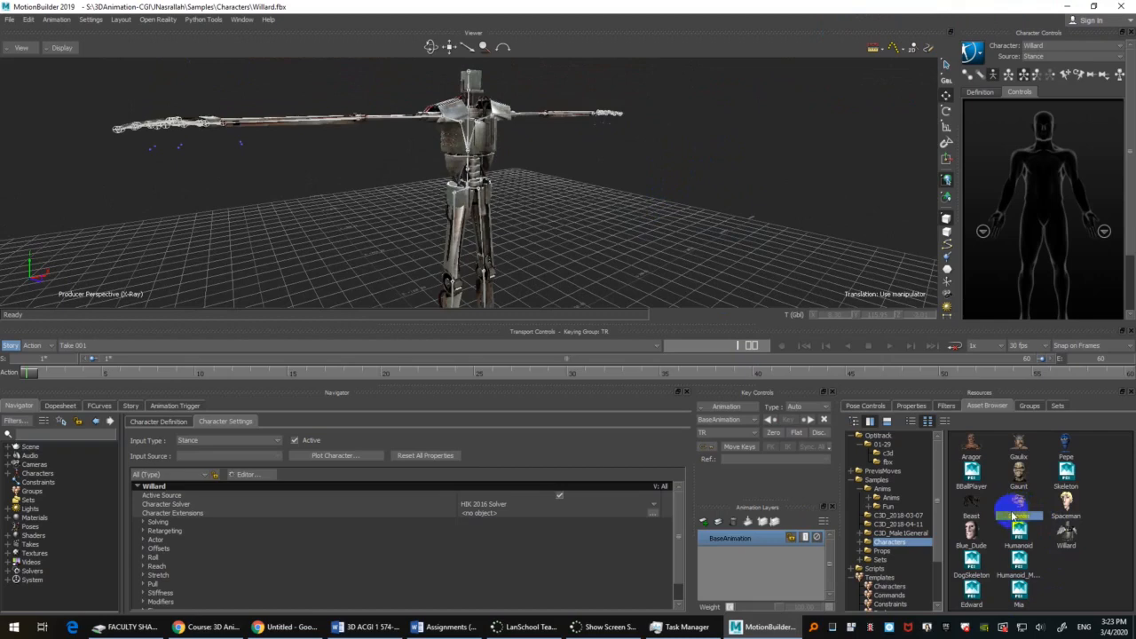
left_click(572, 173)
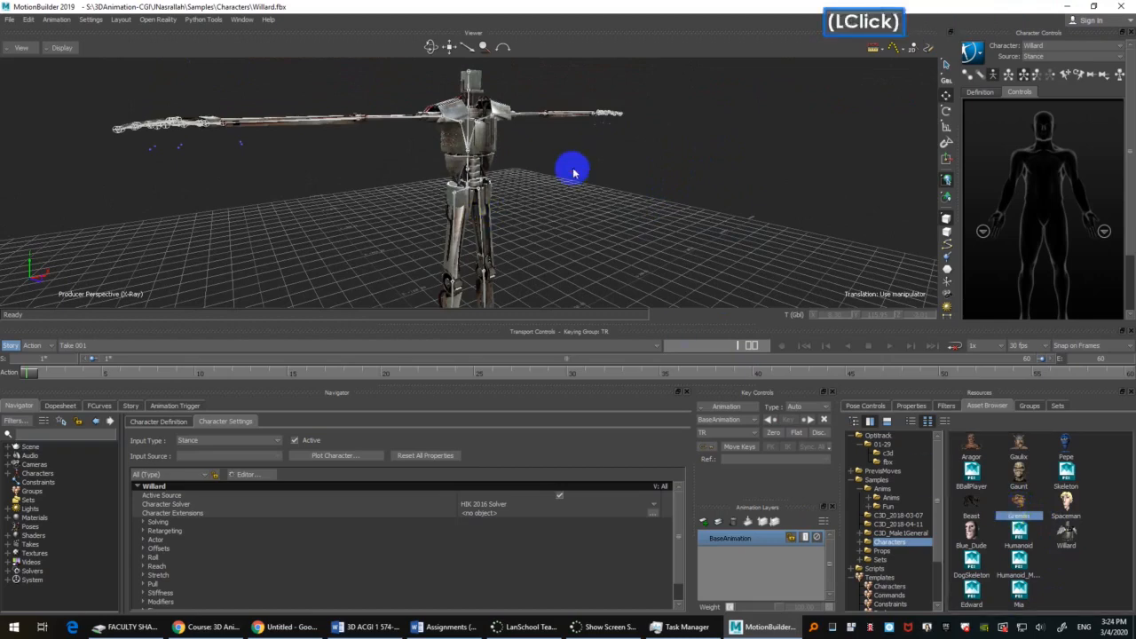
left_click_drag(572, 169, 614, 197, "ctrl")
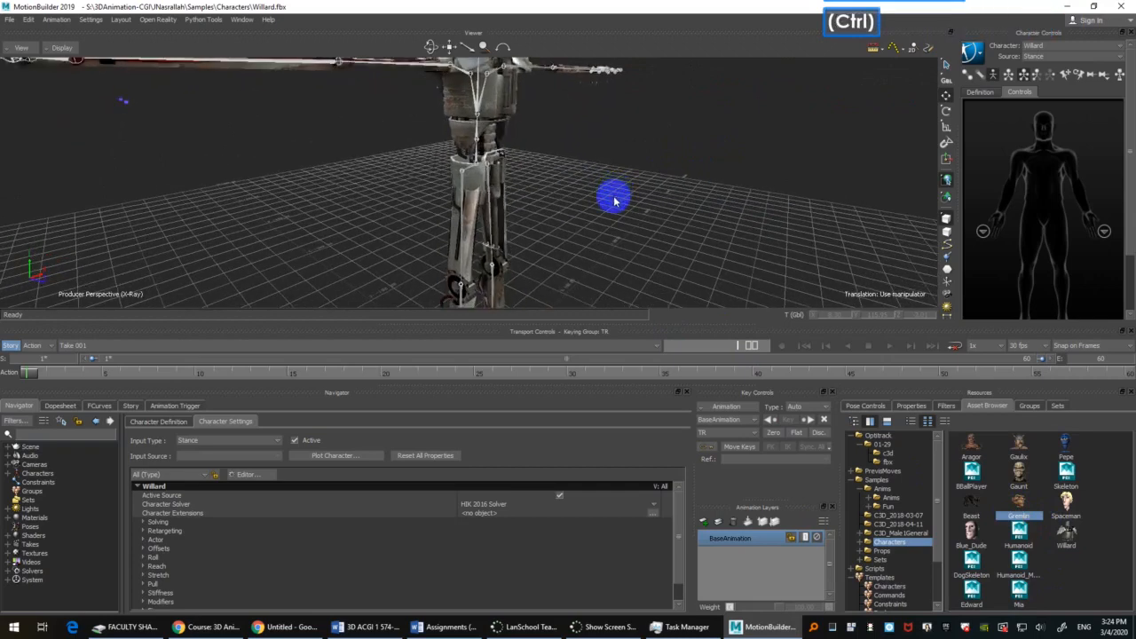
key("ctrl+n")
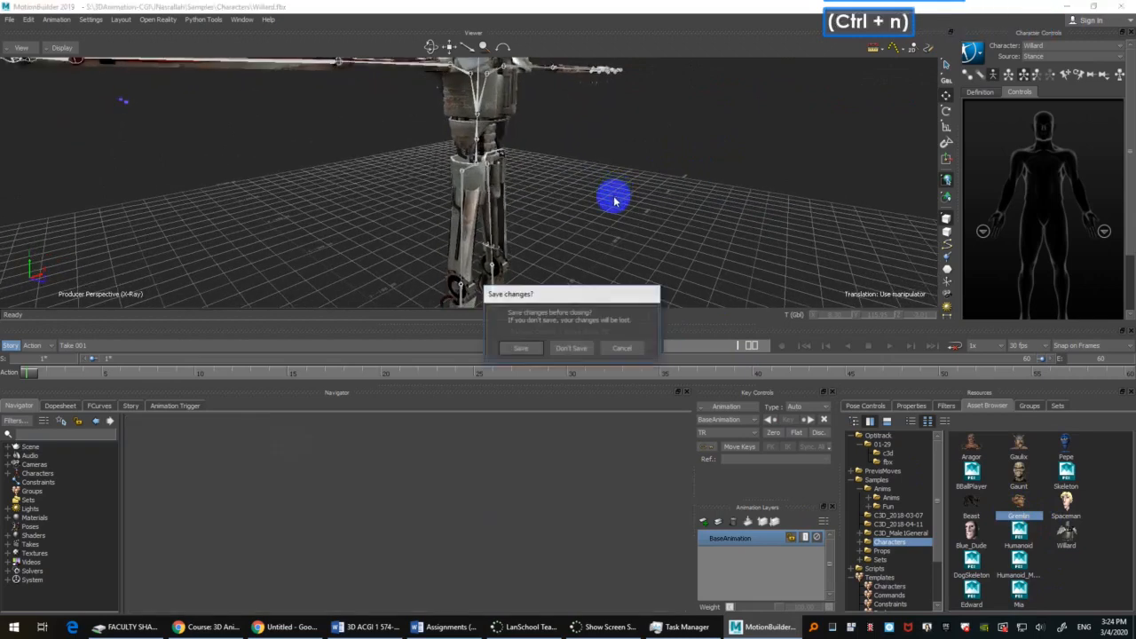
left_click(582, 353)
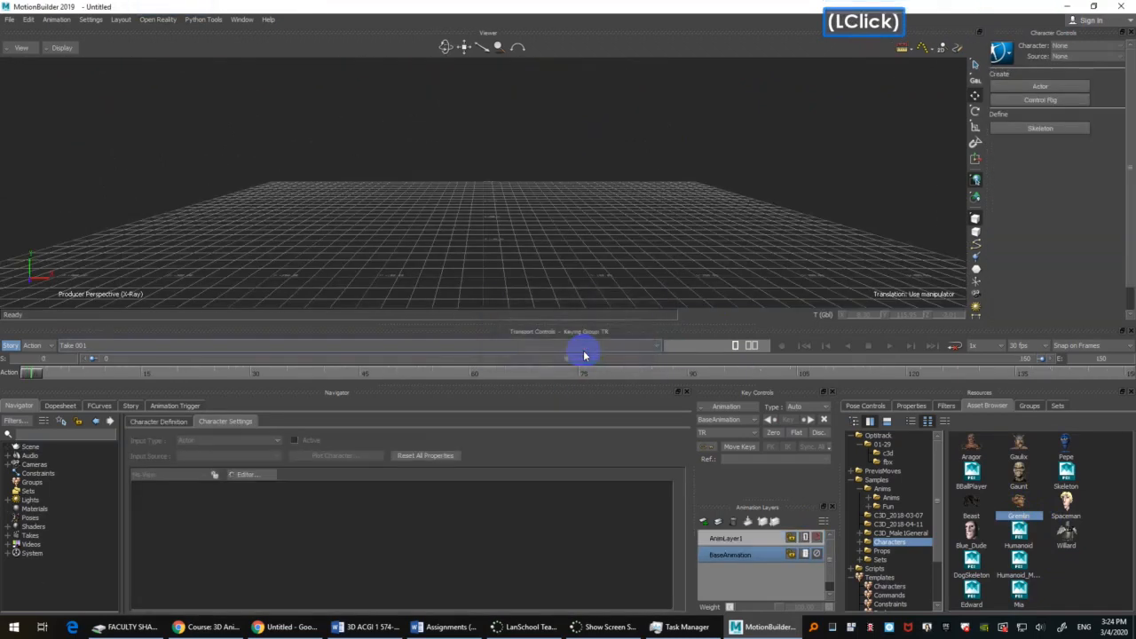
Step: Load the Willard sample character into the empty scene
left_click(1069, 537)
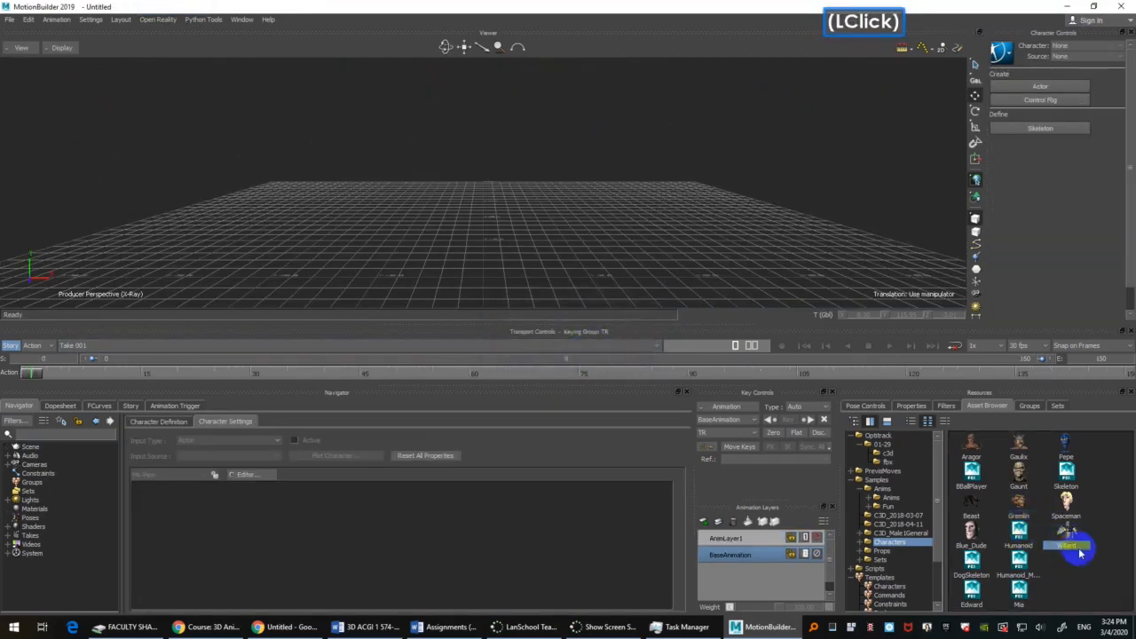
left_click_drag(1068, 536, 482, 165)
left_click(586, 165)
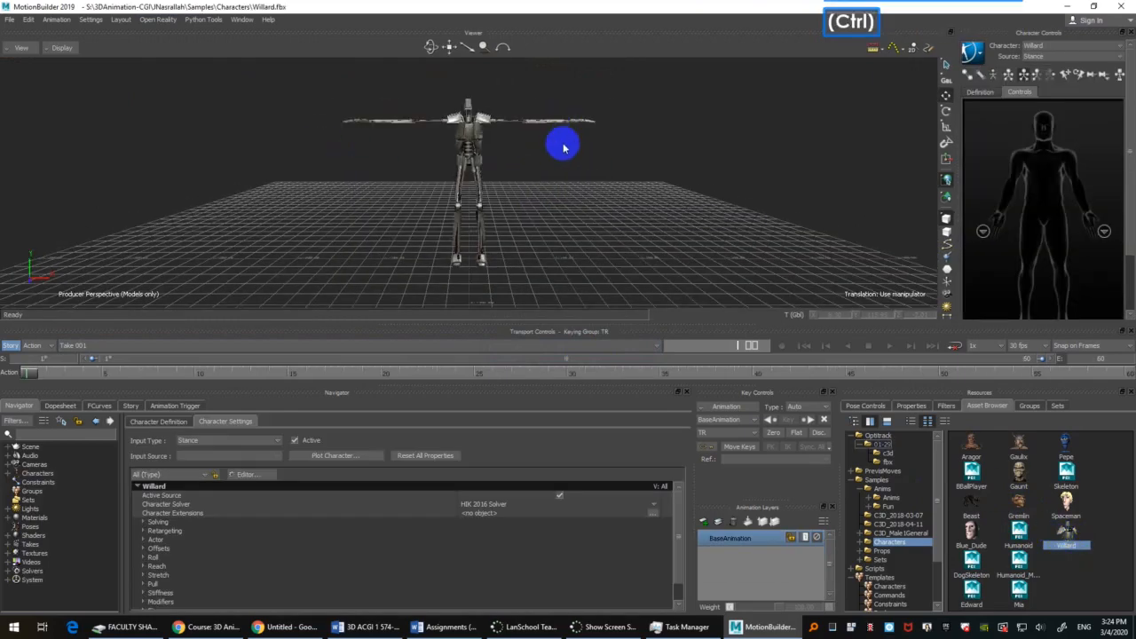
Step: Switch the viewer to X-Ray display, toggle Willard's skeleton visibility, and view the whole character from the front
key("ctrl+a")
mouse_move(477, 165)
left_mouse_down("ctrl+shift")
mouse_move(603, 165)
mouse_move(604, 185)
left_mouse_up("ctrl+shift")
key("ctrl+a")
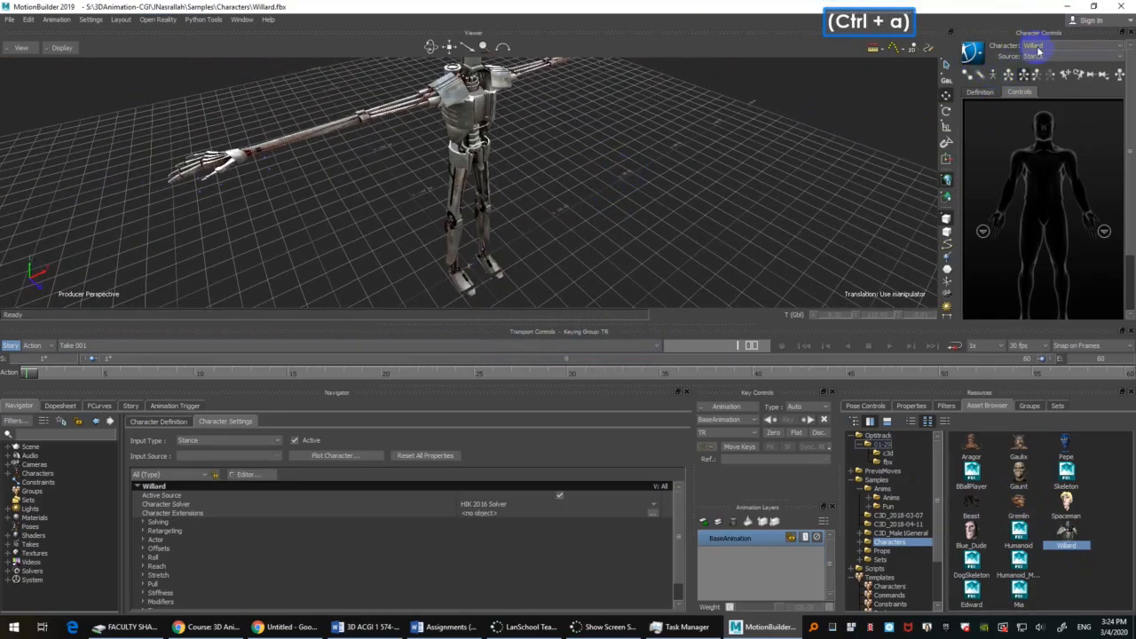
left_click(1037, 53)
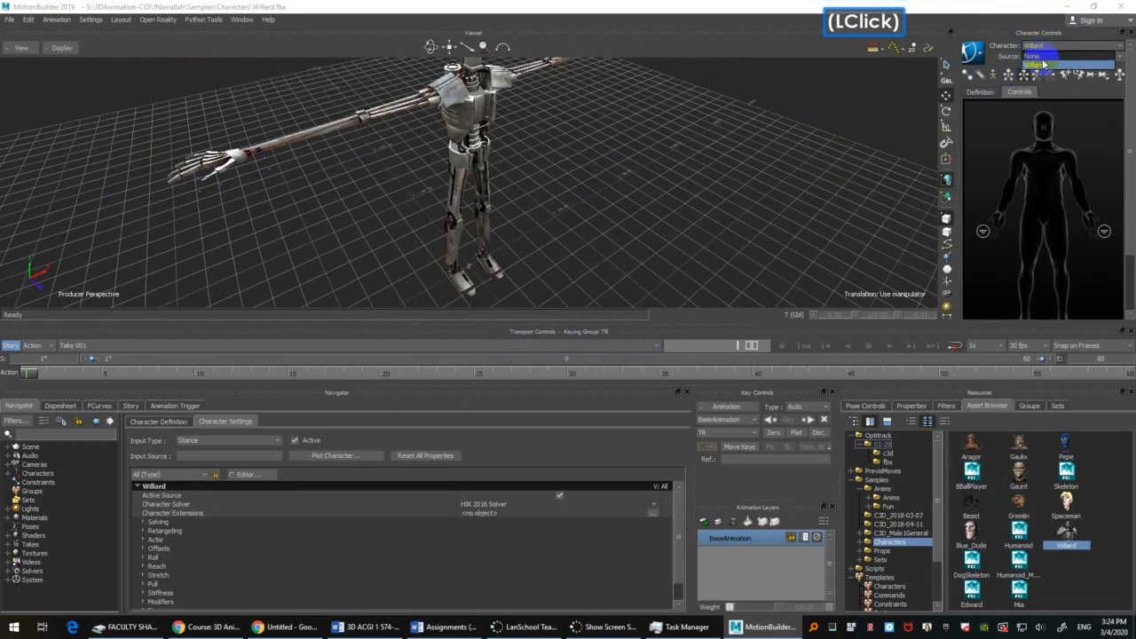
left_click(994, 77)
left_click_drag(627, 172, 632, 226, "ctrl+shift")
key("ctrl+a")
left_click_drag(631, 225, 623, 233, "shift")
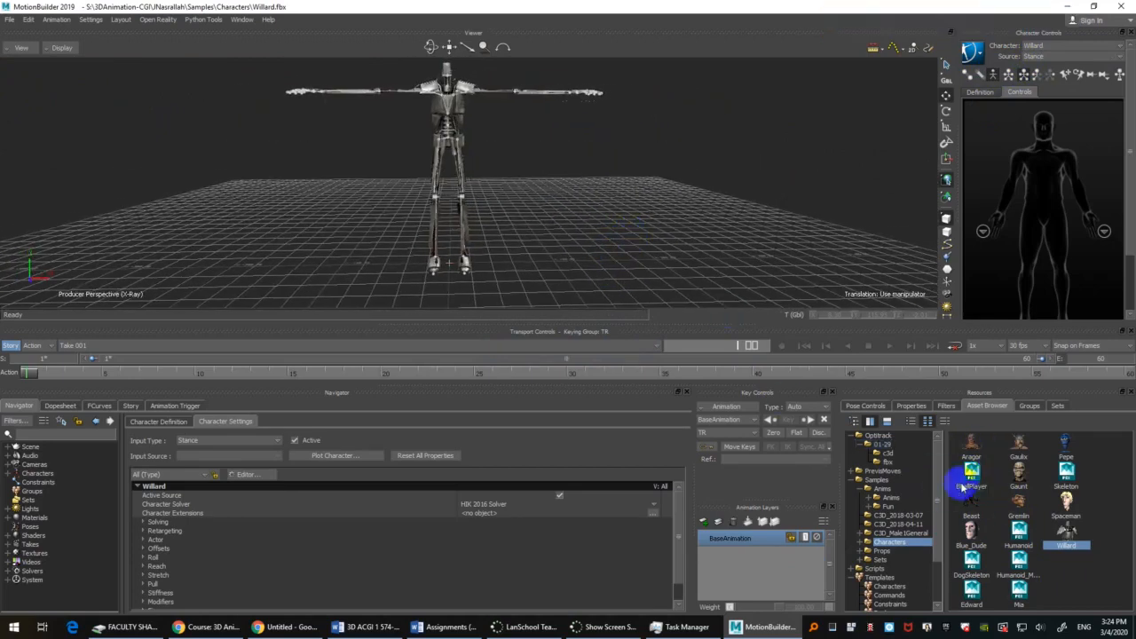
Step: Find the Actor among the character templates and add it to the scene with Willard
scroll(901, 555, "down", 2)
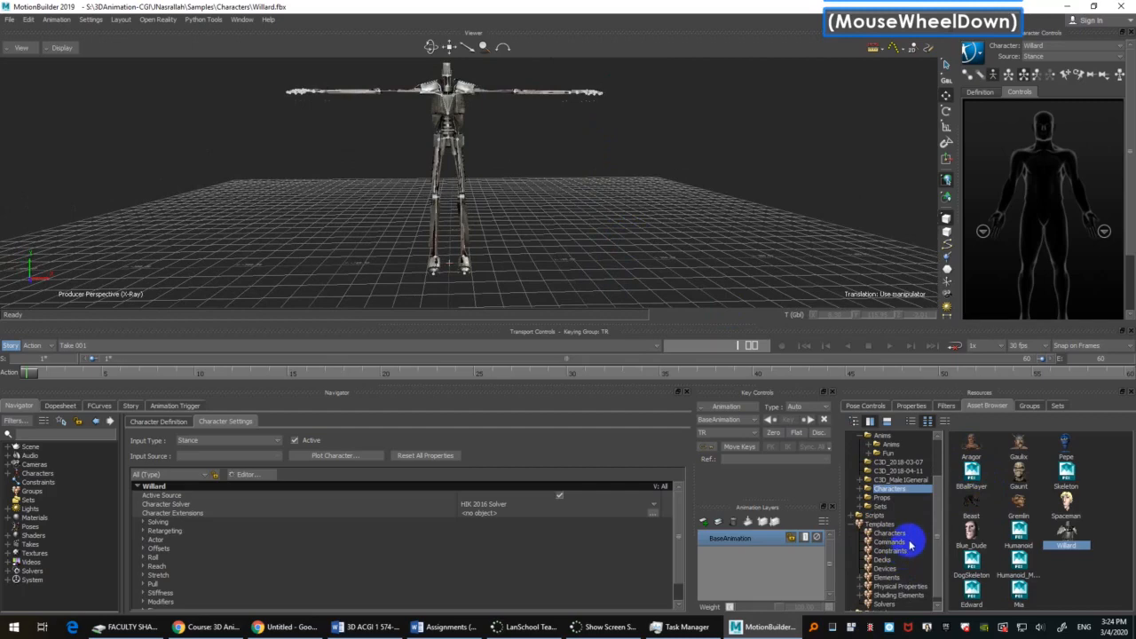
left_click(887, 578)
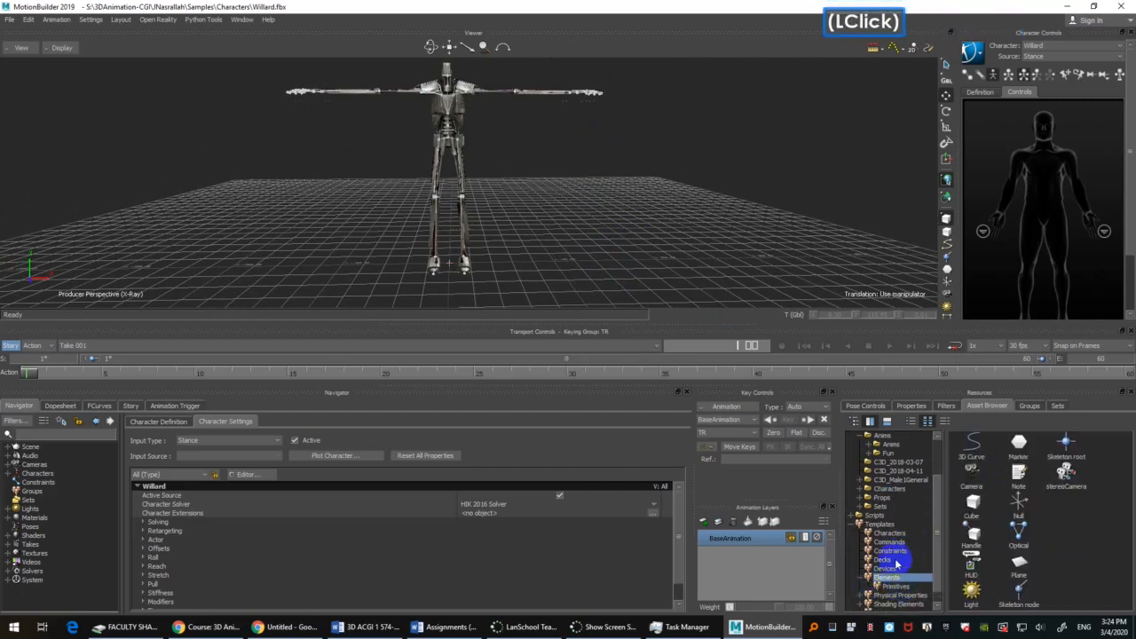
left_click(890, 551)
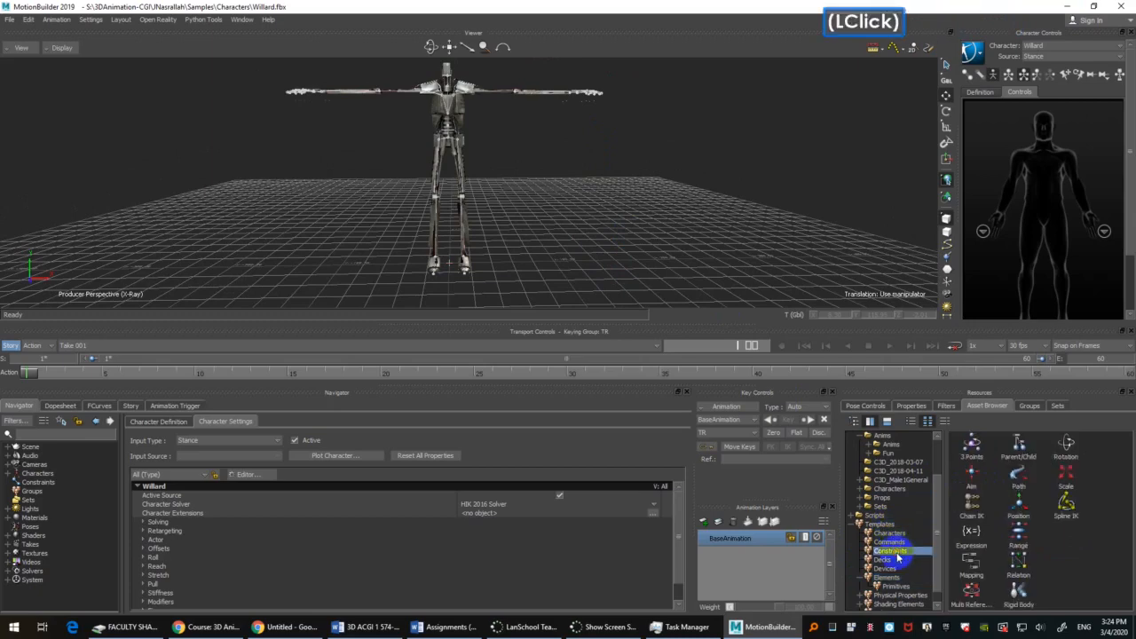
left_click(891, 534)
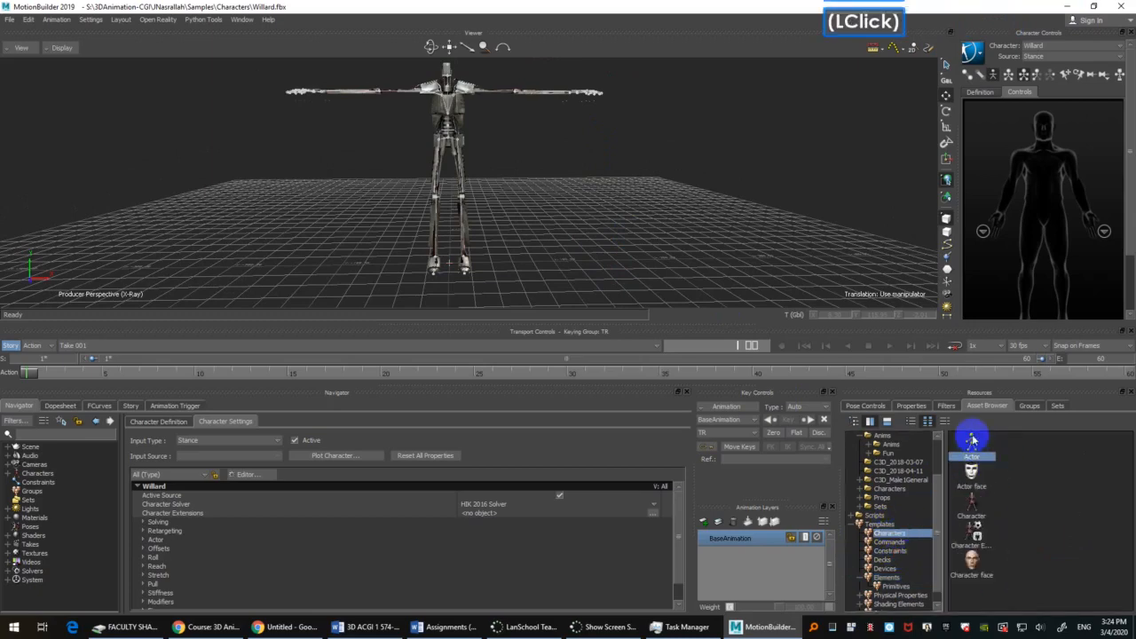
left_click_drag(972, 444, 603, 279)
scroll(593, 187, "up", 5, "ctrl")
left_click_drag(583, 168, 595, 205, "shift")
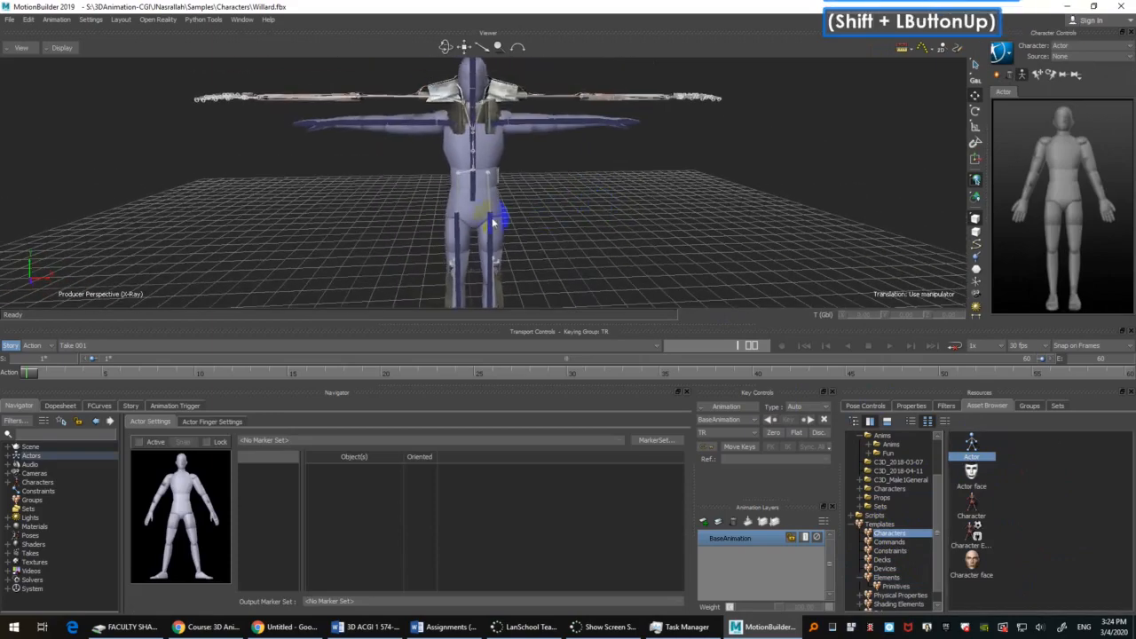
Step: Select the Actor's hips and view them against Willard's skeleton at an angle
left_click(465, 204)
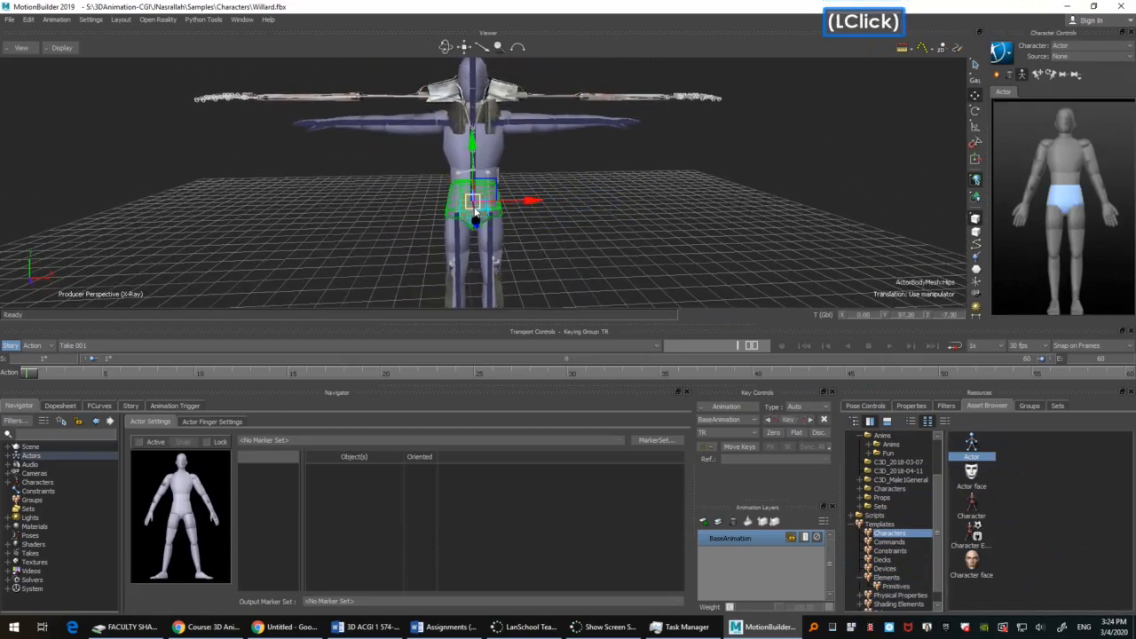
left_click_drag(603, 177, 652, 184, "ctrl+shift")
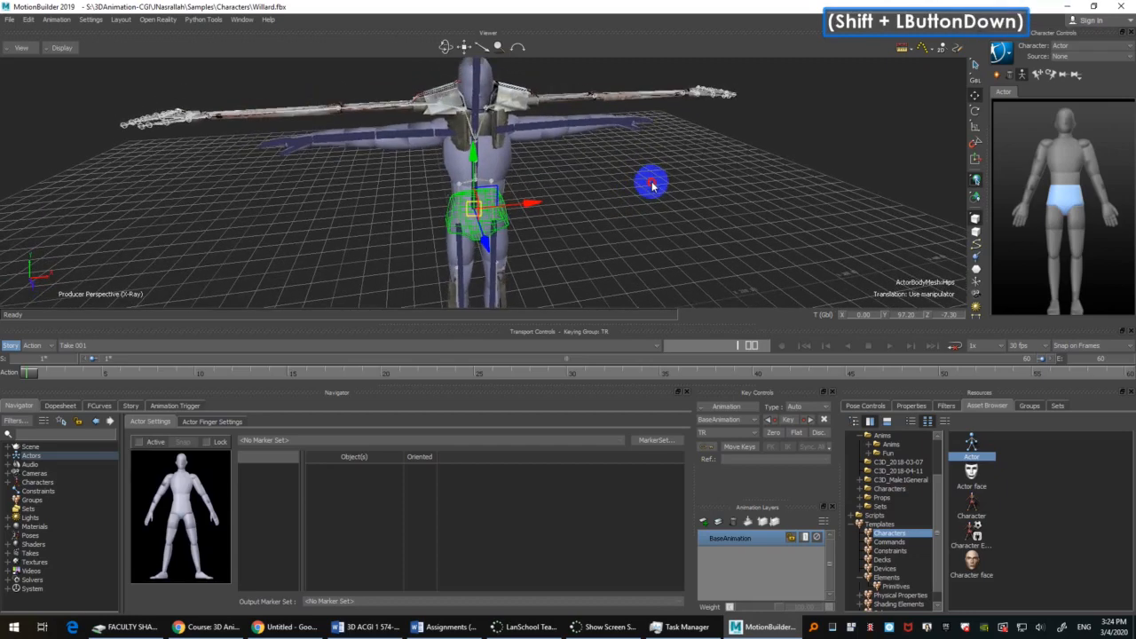
double_click(653, 185, "shift")
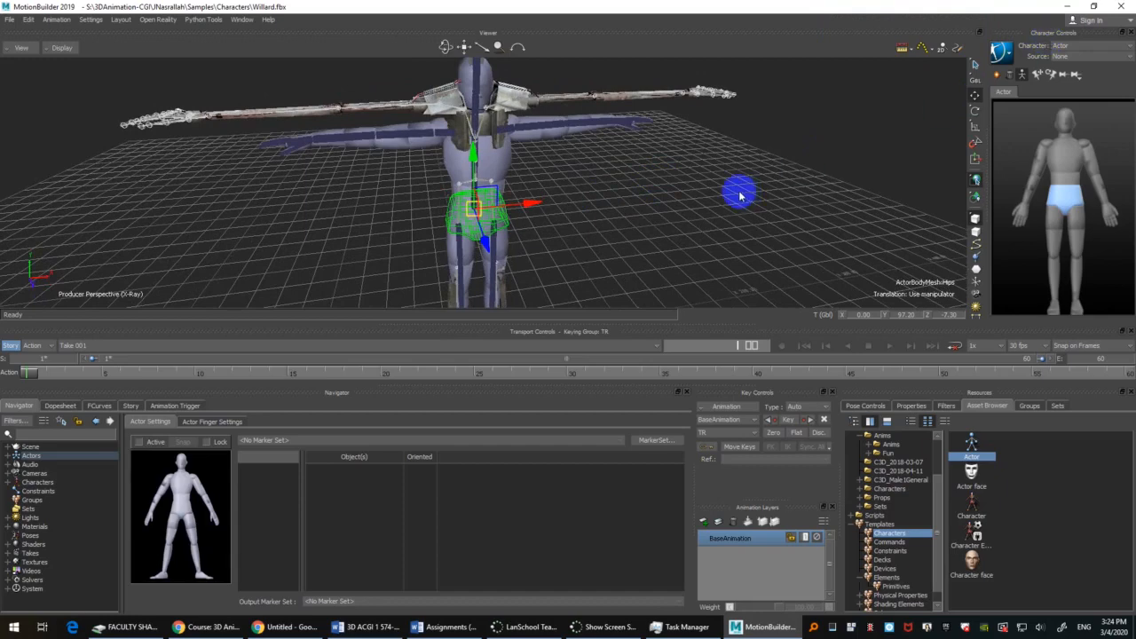
Step: Detach the Actor's Show/Hide options into a floating window beside the character controls
left_click(1002, 53)
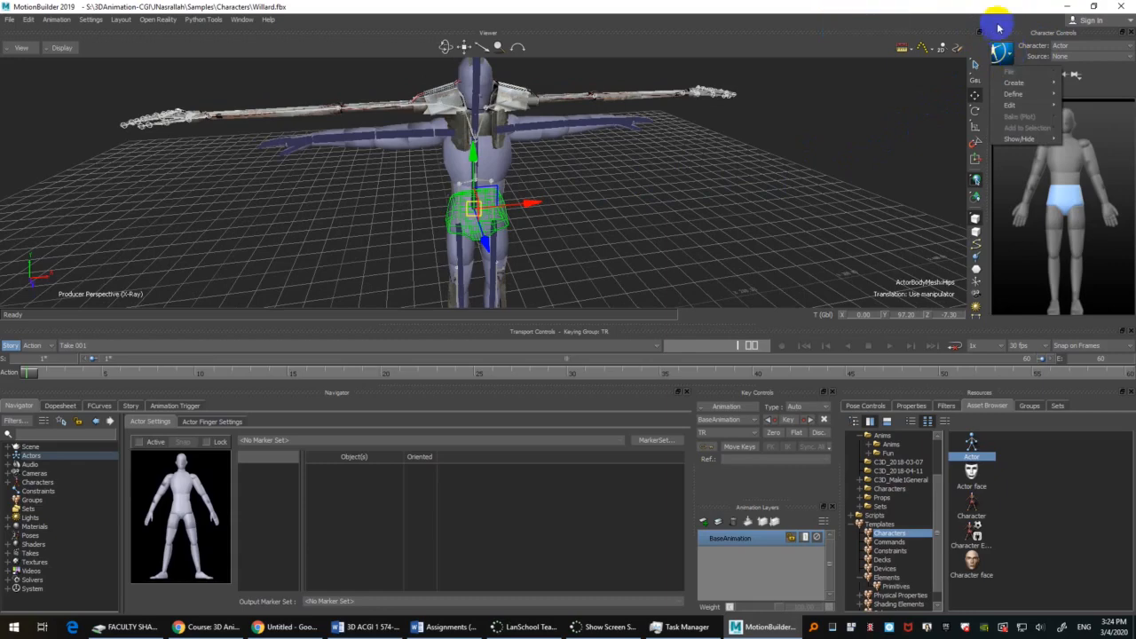
left_click(1046, 49)
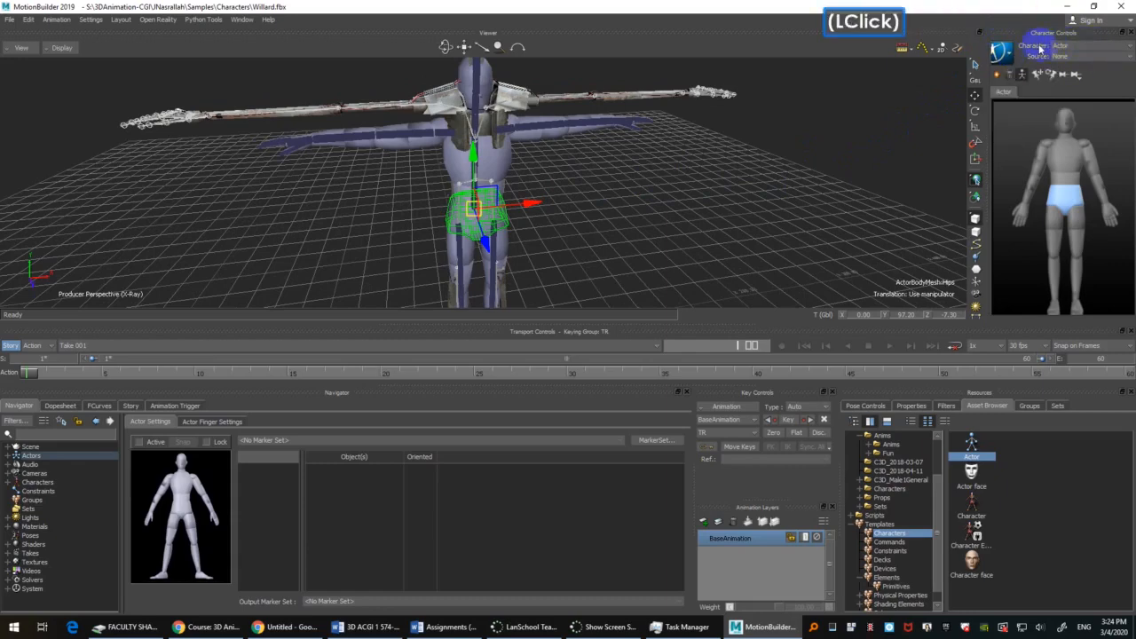
left_click(1071, 45)
left_click(1074, 84)
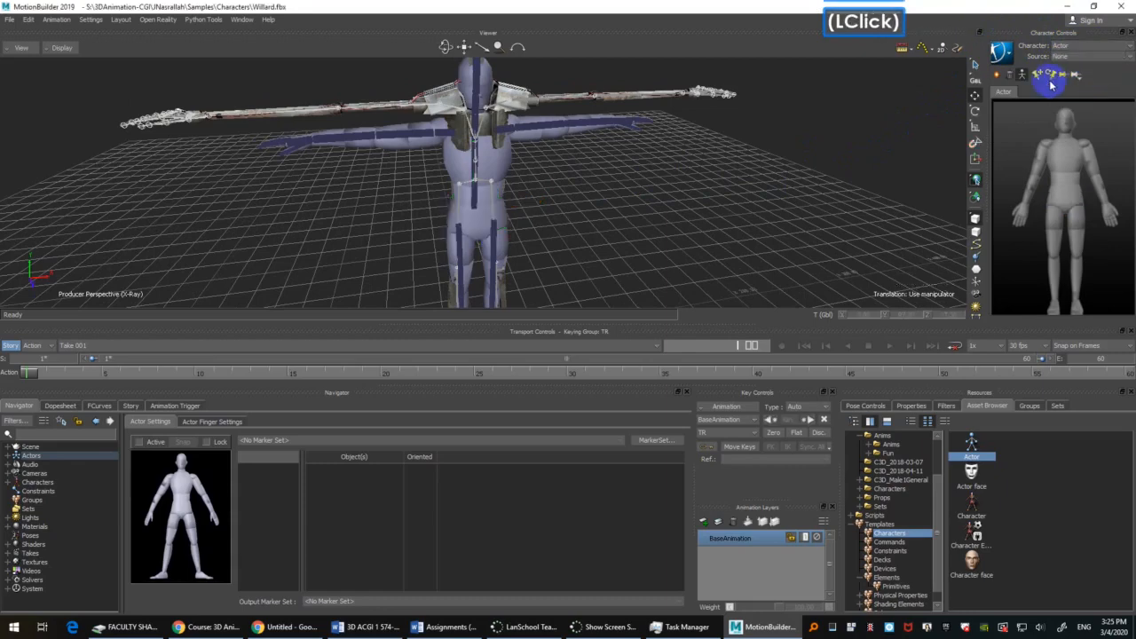
left_click(1003, 53)
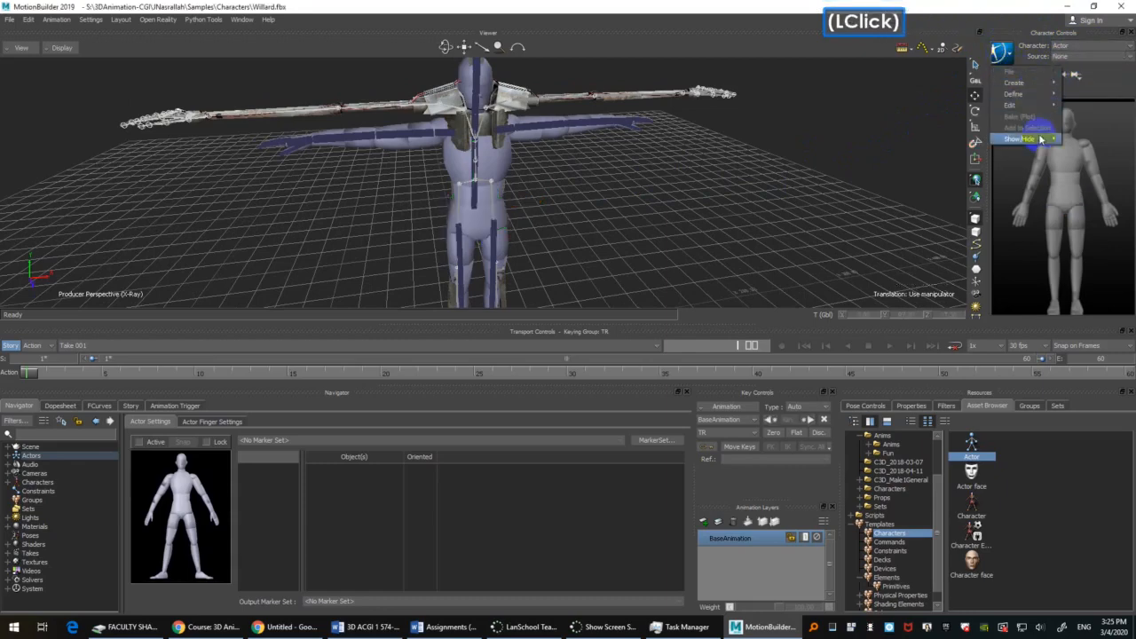
mouse_move(1042, 140)
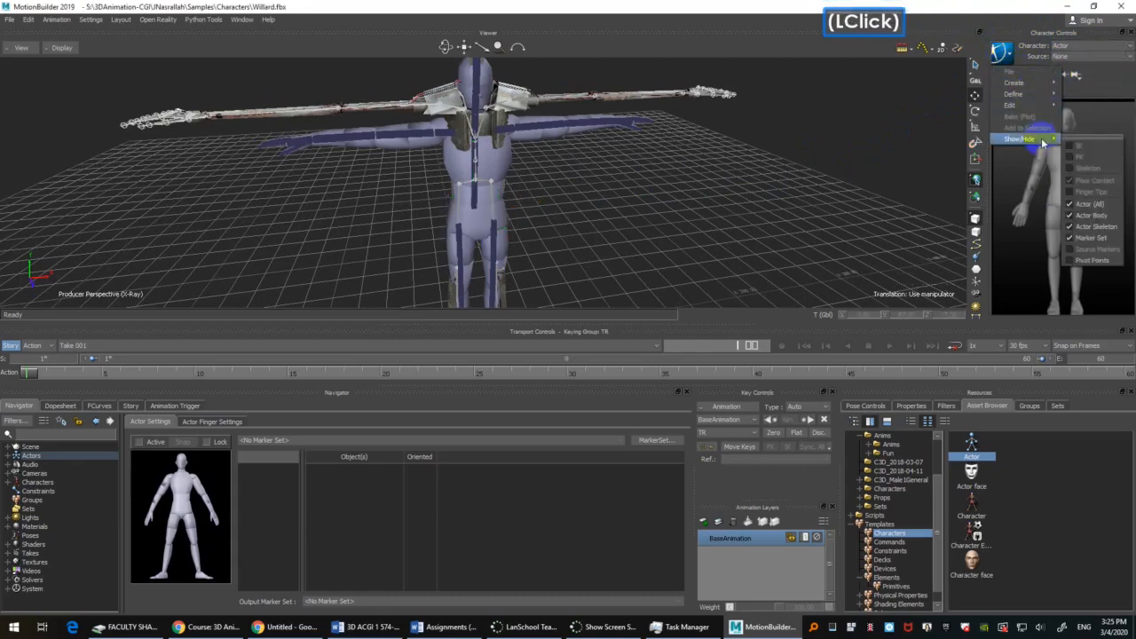
left_click(1108, 140)
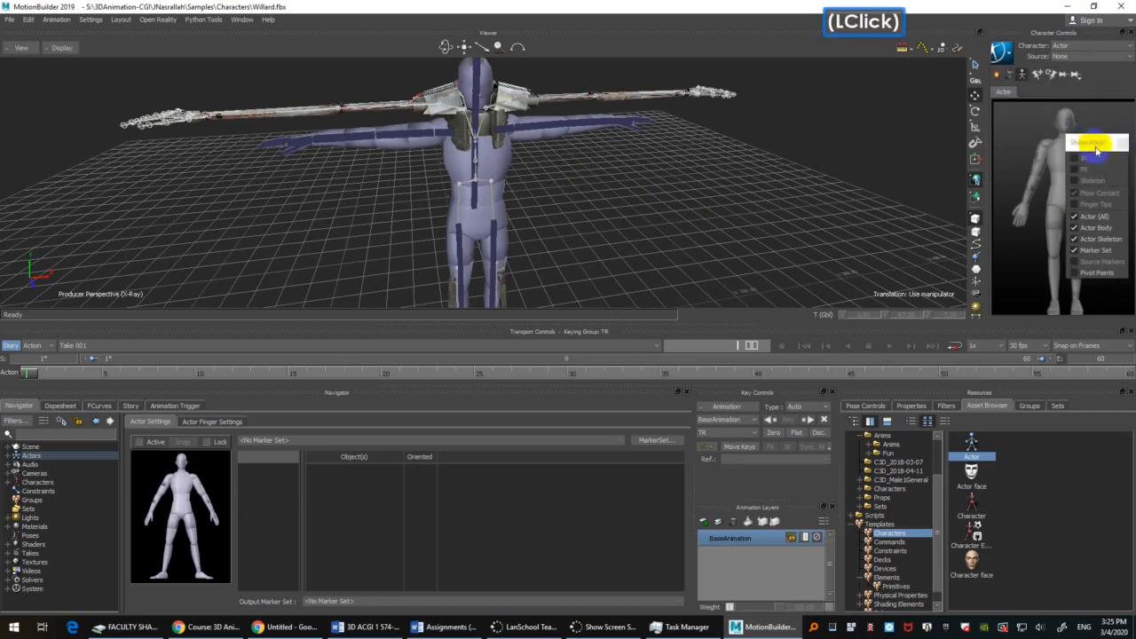
left_click_drag(1096, 151, 930, 78)
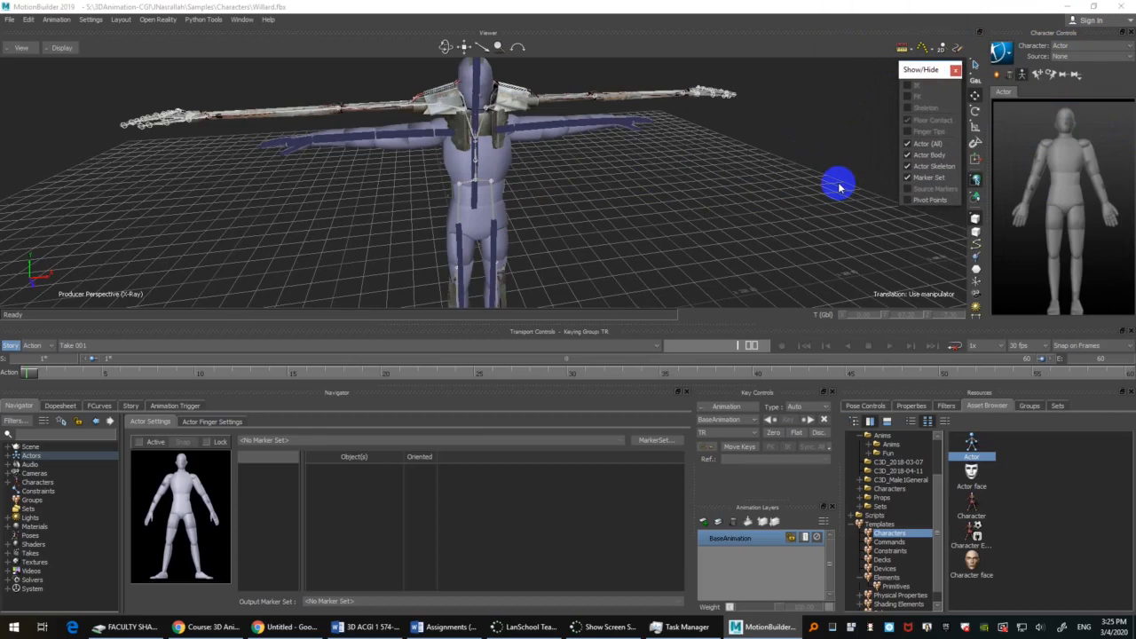
Step: Examine how the Actor's body overlaps Willard's skeleton from different angles
left_click_drag(713, 199, 710, 165, "ctrl")
left_click_drag(710, 164, 714, 174, "shift")
left_click(1007, 54)
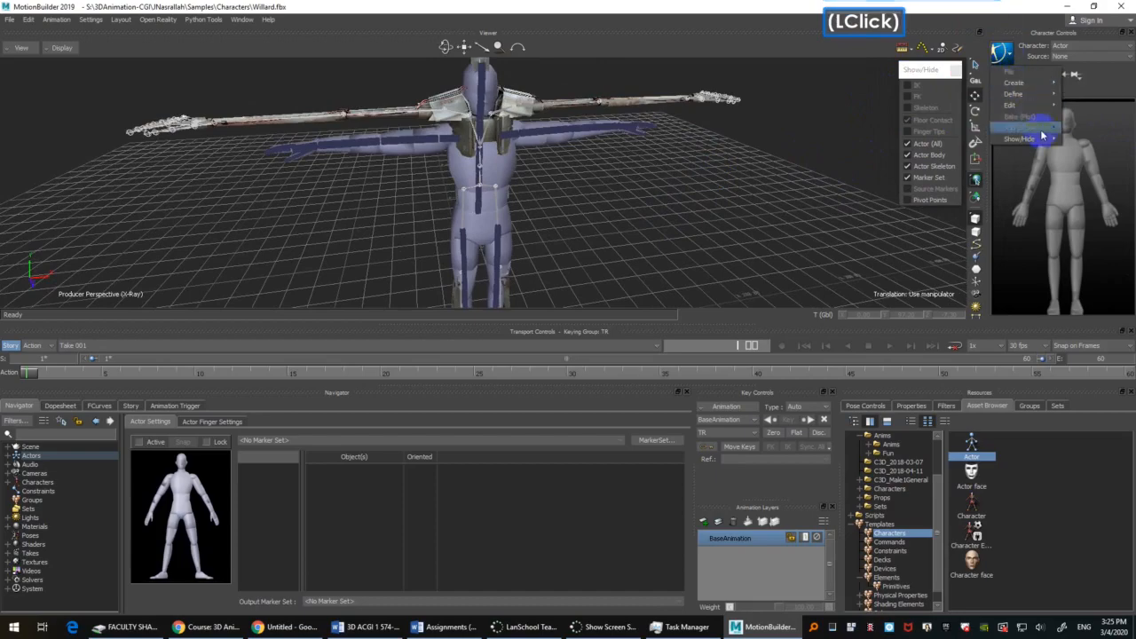
mouse_move(1049, 141)
left_click(844, 101)
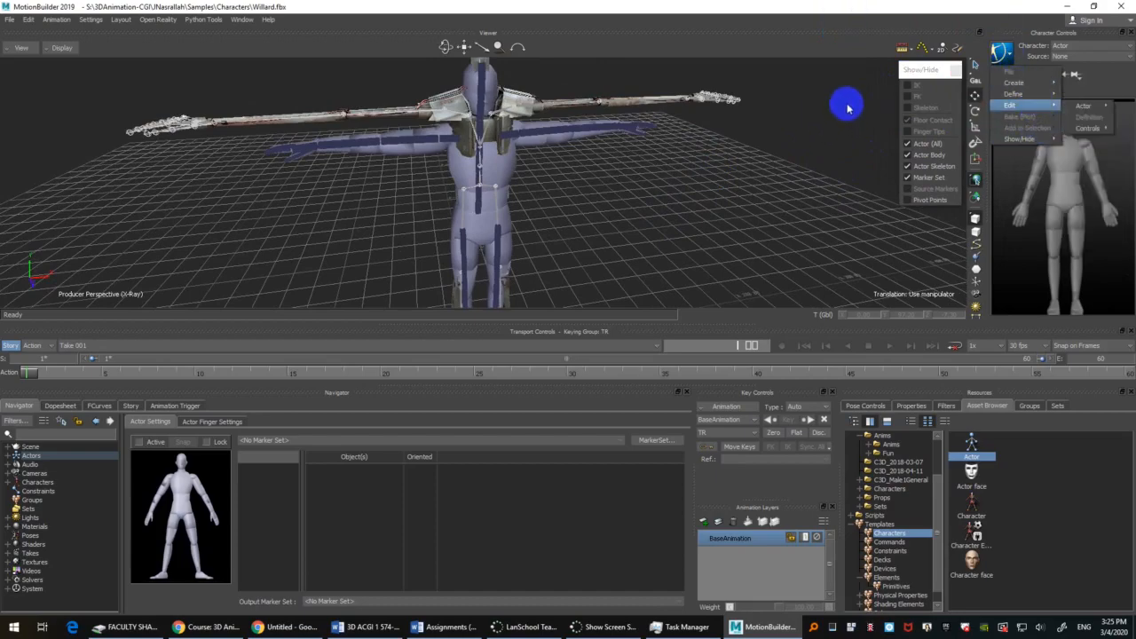
mouse_move(806, 158)
left_mouse_down("ctrl+shift")
mouse_move(818, 184)
mouse_move(792, 172)
left_mouse_up("ctrl+shift")
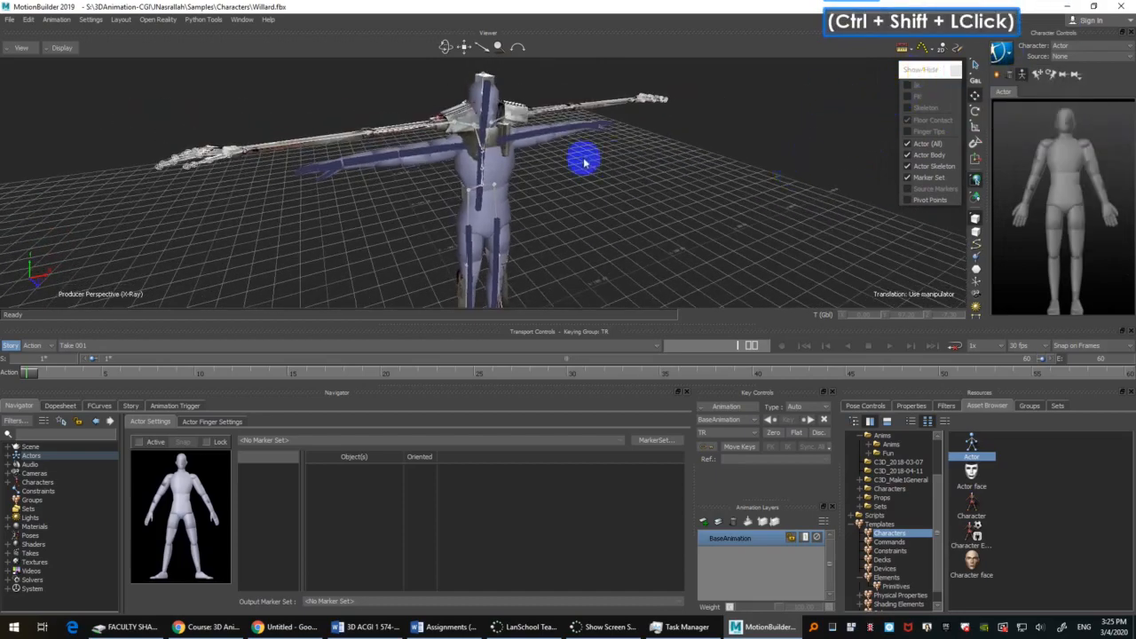
left_click_drag(587, 163, 608, 177, "ctrl")
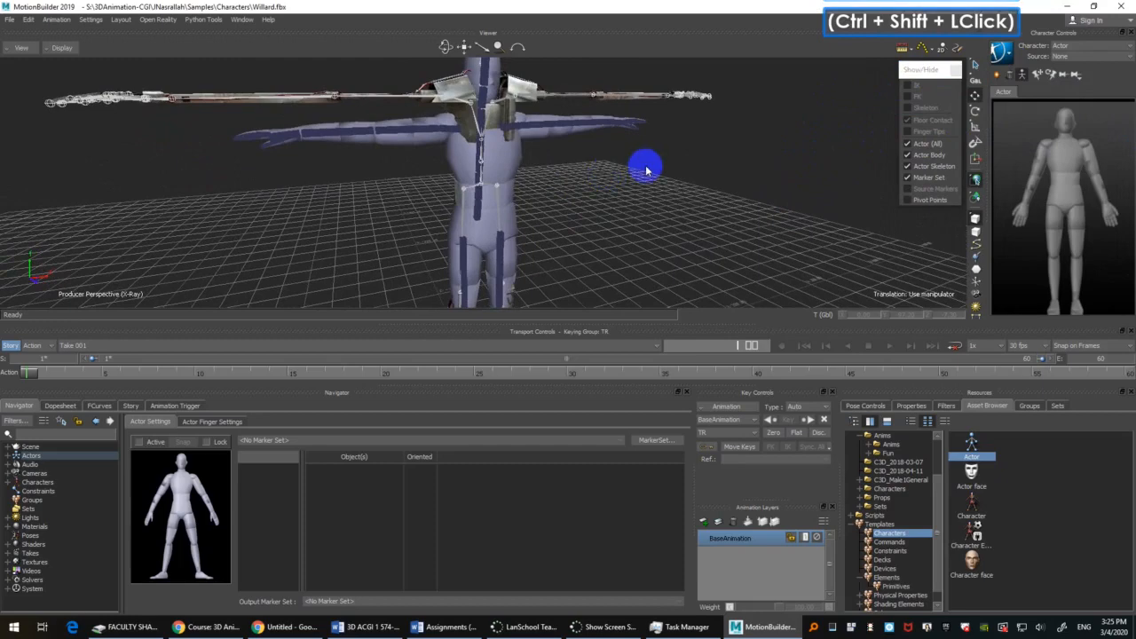
Step: Hide the Actor's body, keep its skeleton shown, and compare its leg bones with Willard's hips from the front
left_click(932, 158)
left_click_drag(649, 192, 622, 186, "ctrl")
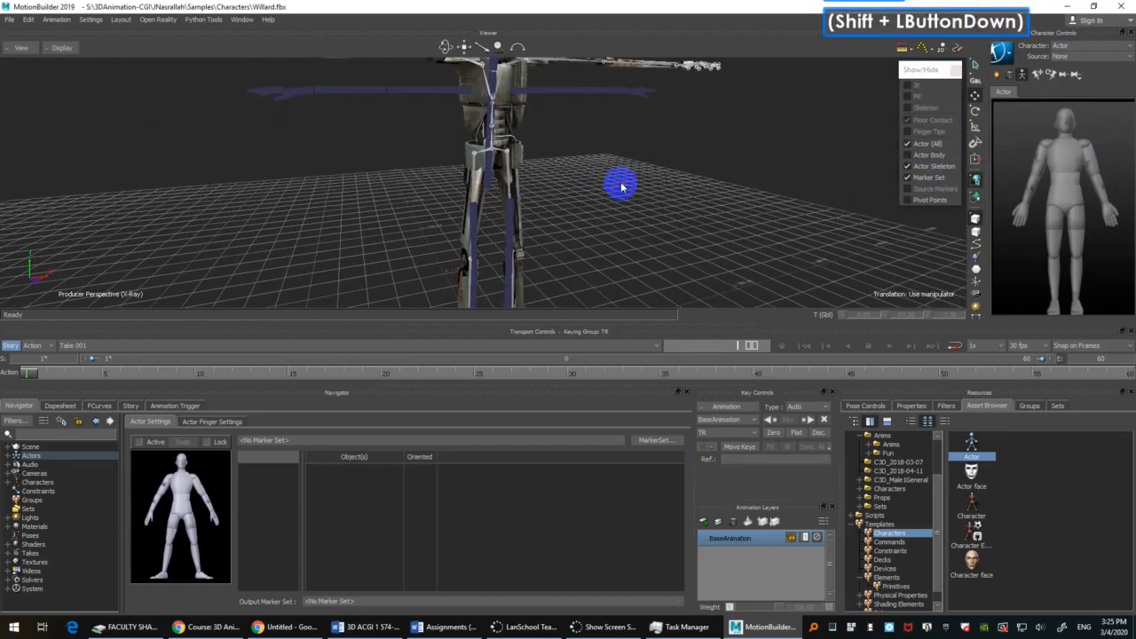
left_click(947, 170)
left_click(947, 170)
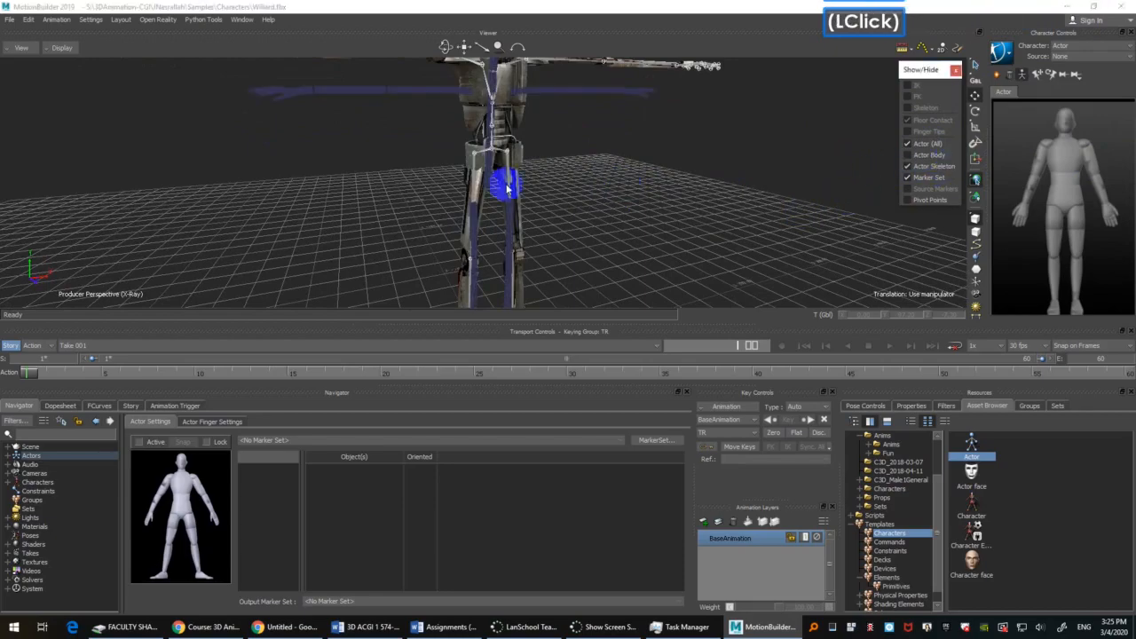
left_click(627, 213, "ctrl")
left_click_drag(627, 213, 598, 223, "shift")
Step: Select the Actor's skeleton at the lower spine and inspect the Actor's properties
double_click(482, 162, "shift")
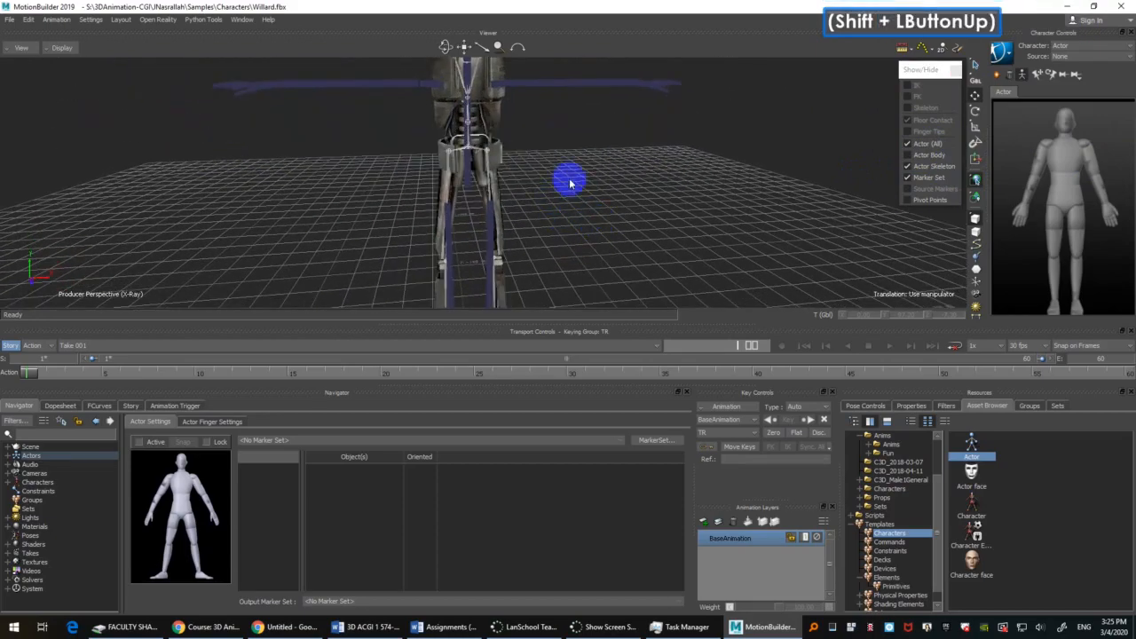
right_click(469, 187)
key("space")
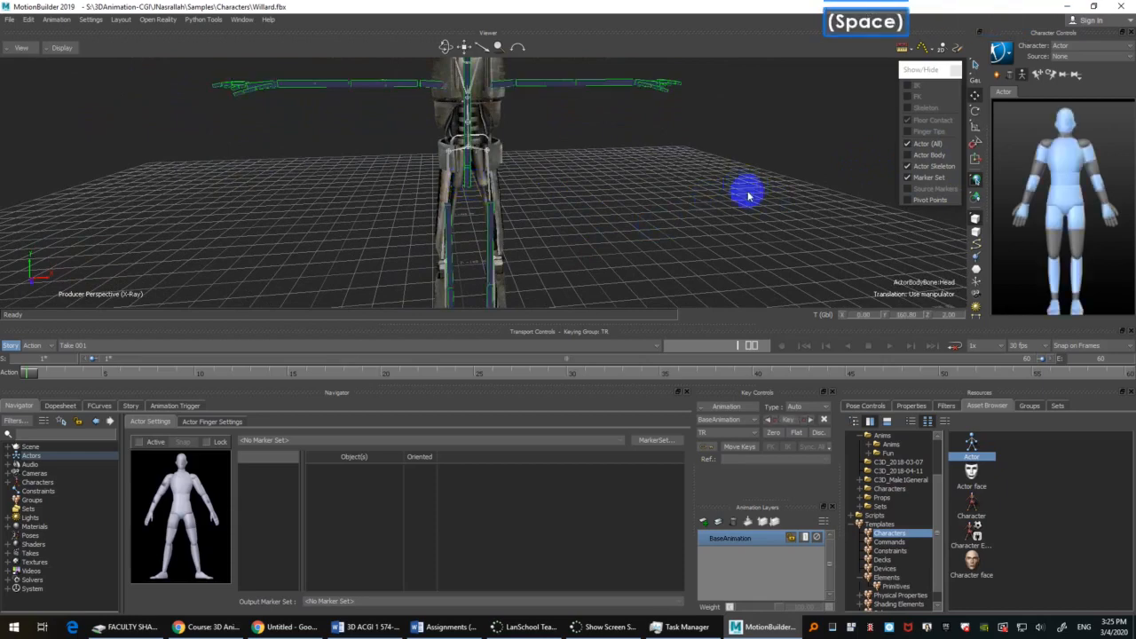
left_click(915, 409)
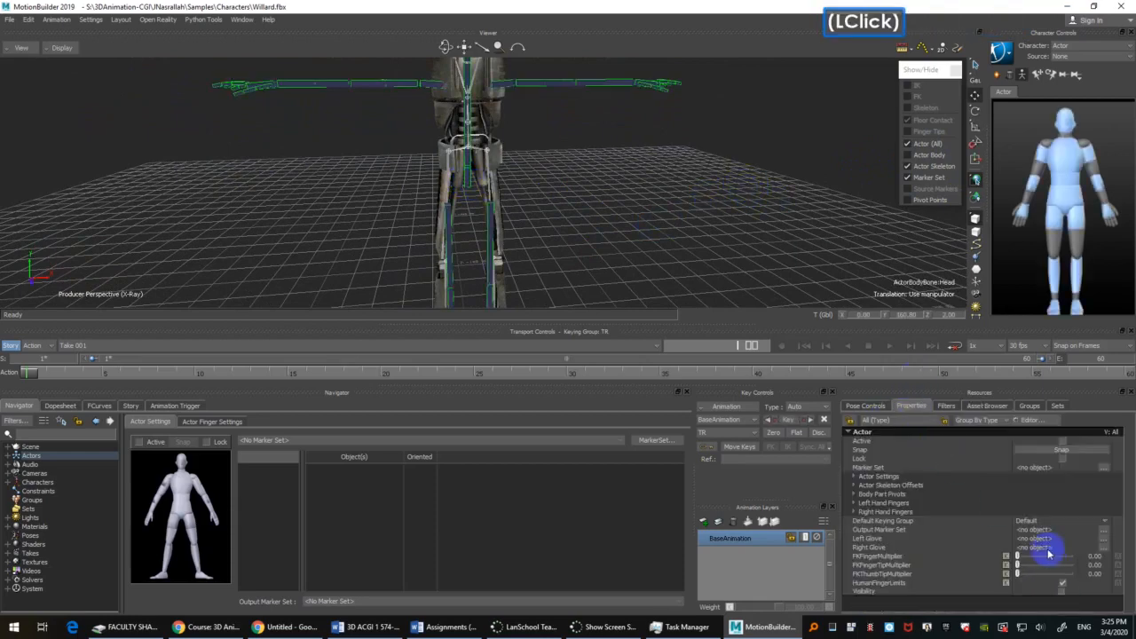
left_click(602, 210)
key("space")
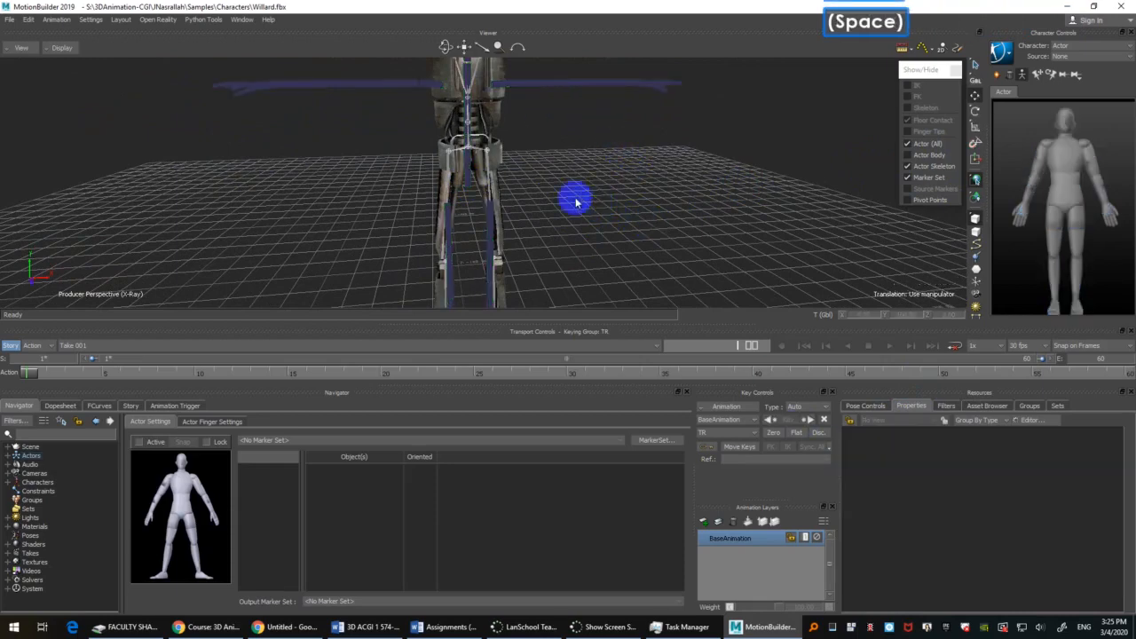
left_click(469, 184)
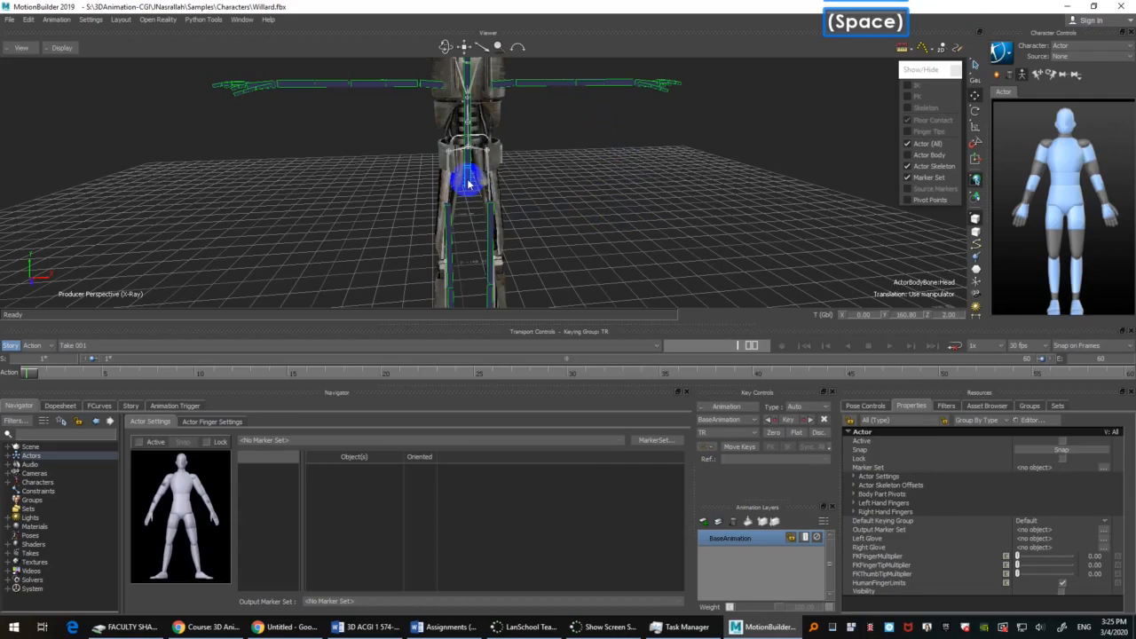
Step: Set the Actor's skeleton colour to bright yellow (1.00, 1.00, 0.00) from the colour palette in its Actor Settings
scroll(546, 169, "down", 3)
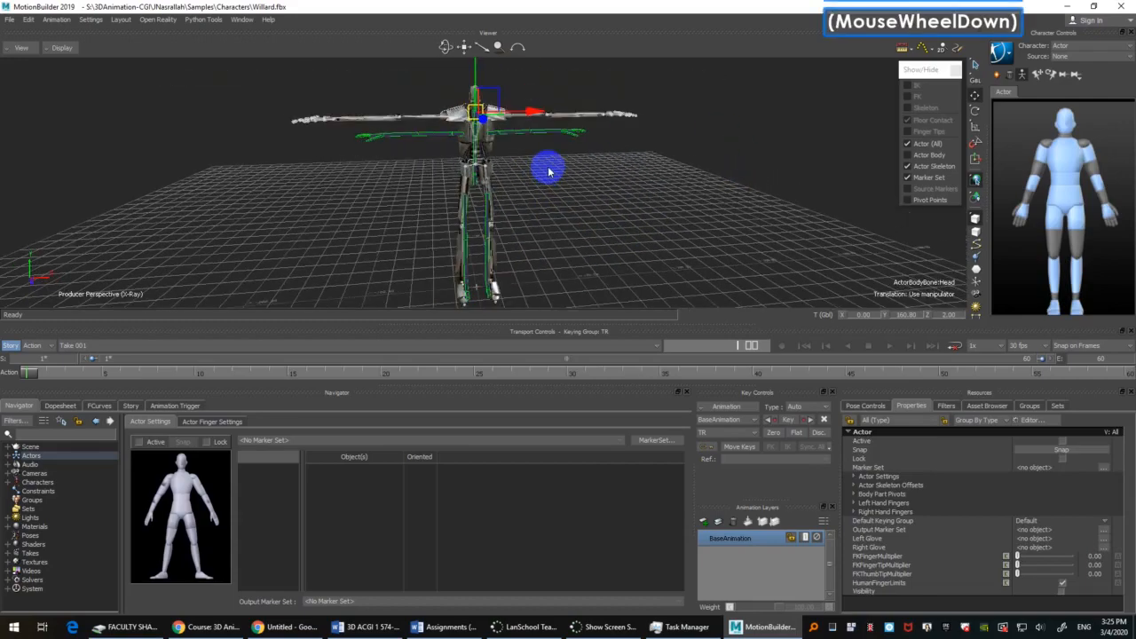
scroll(548, 170, "up", 5)
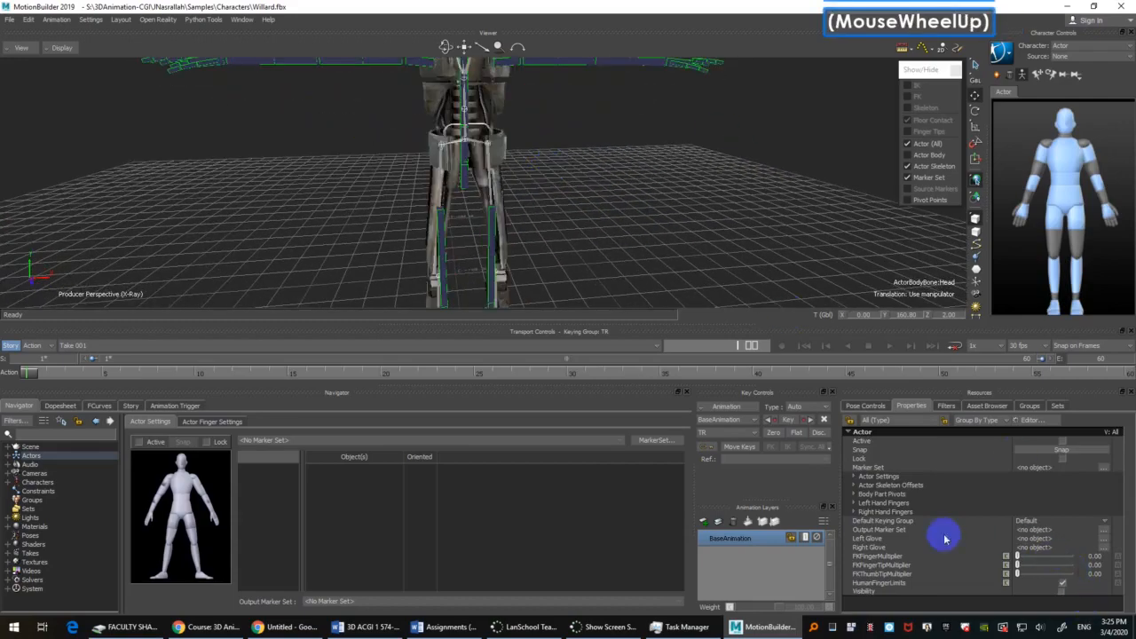
left_click(943, 406)
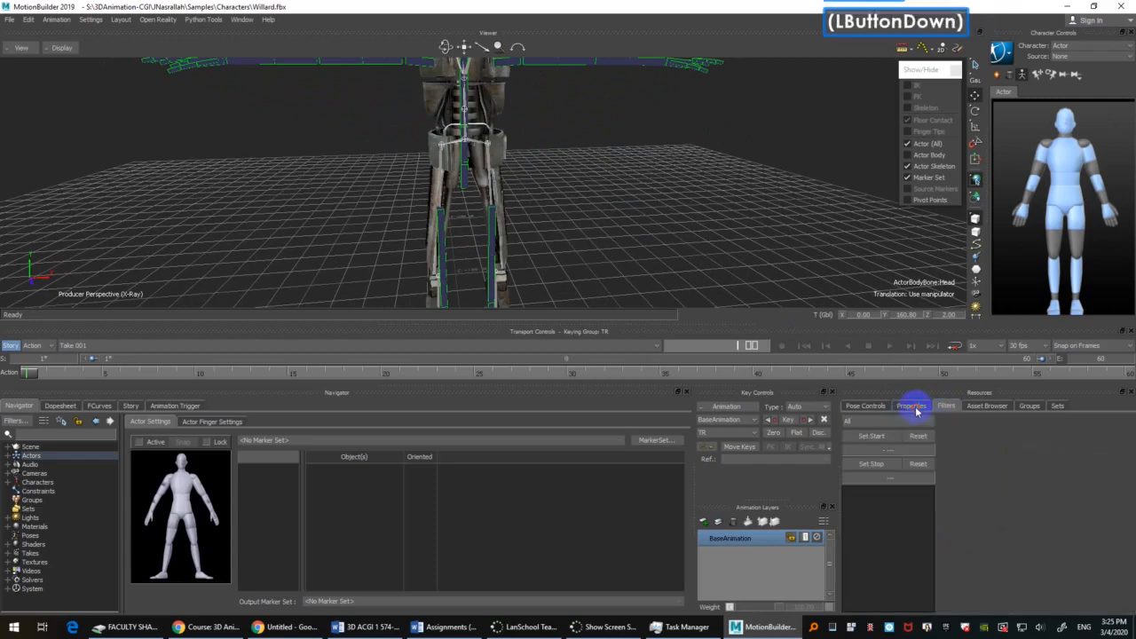
left_click(912, 405)
scroll(925, 546, "down", 1)
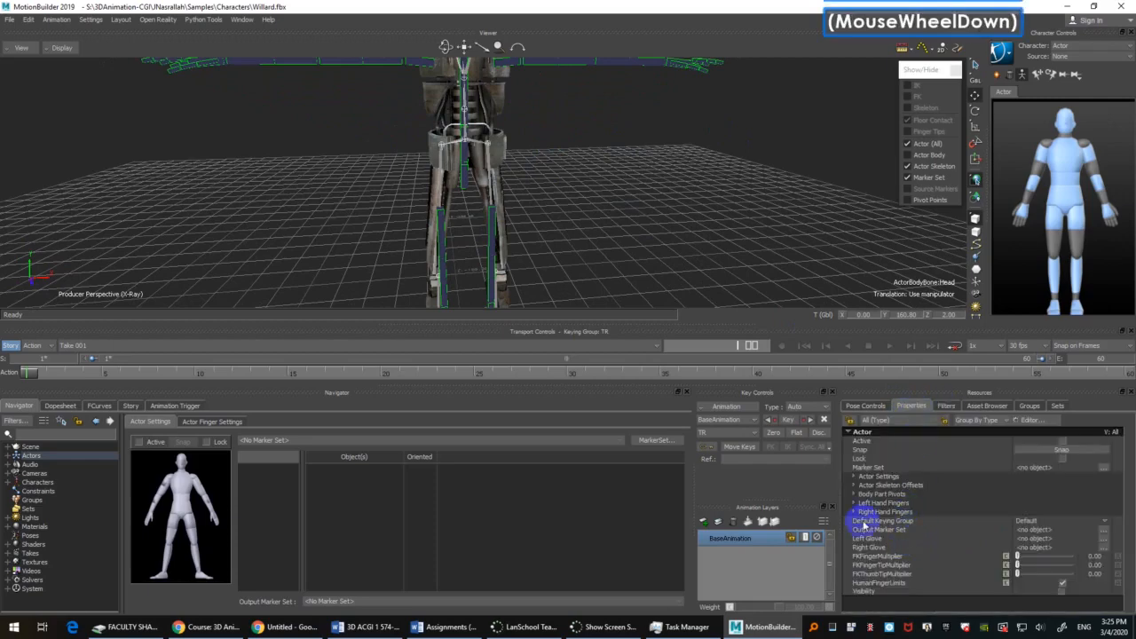
left_click(854, 477)
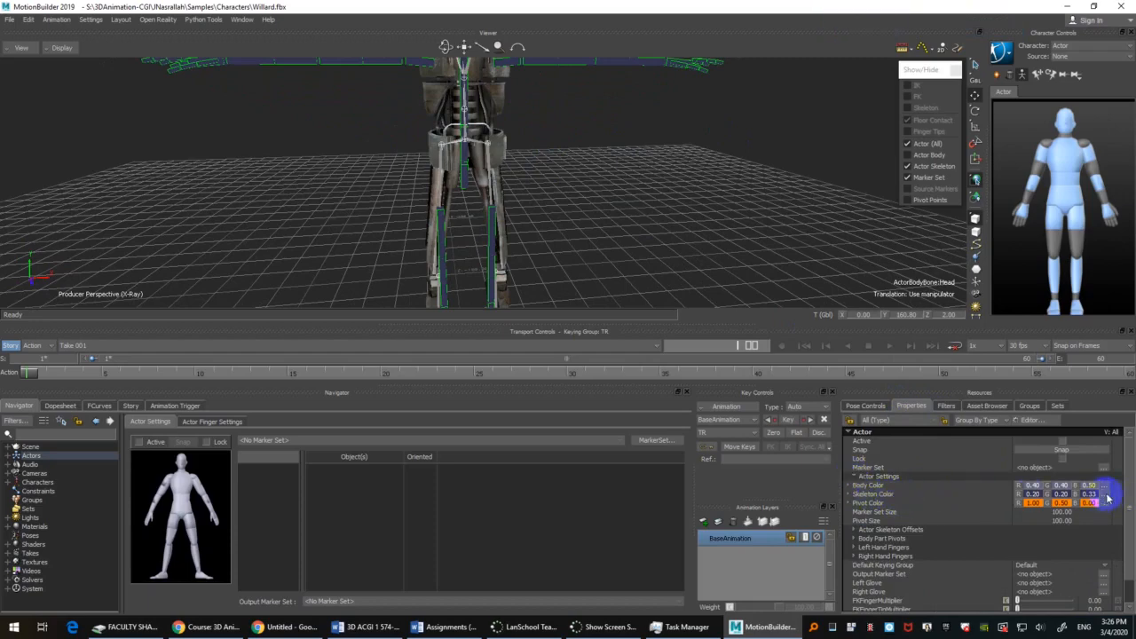
left_click(1107, 497)
left_click(905, 560)
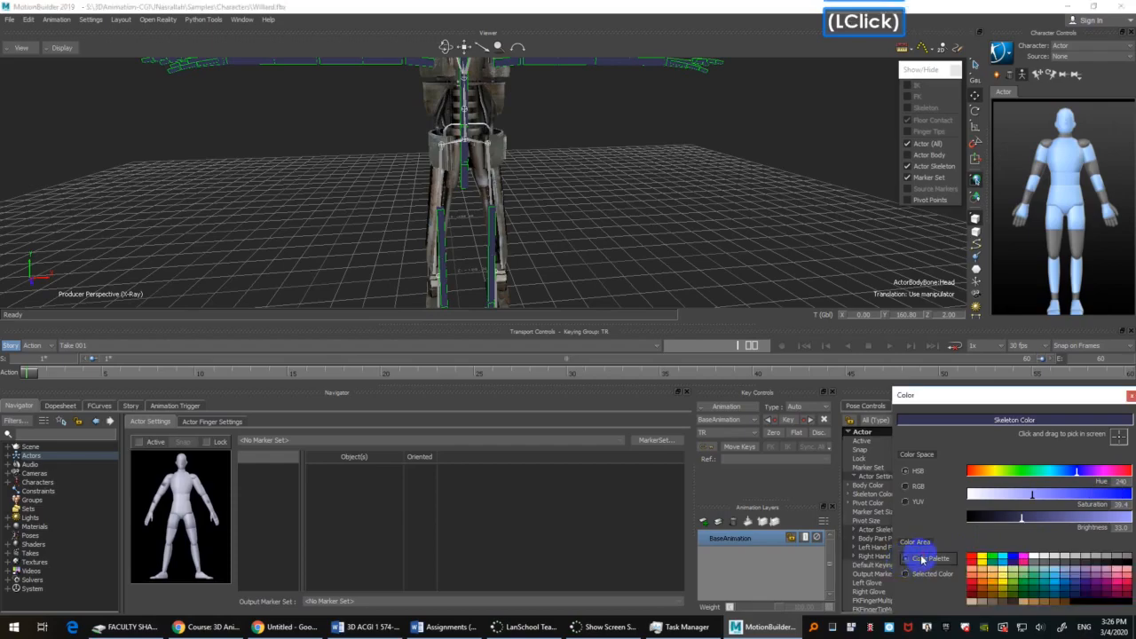
left_click(984, 560)
left_click(684, 177)
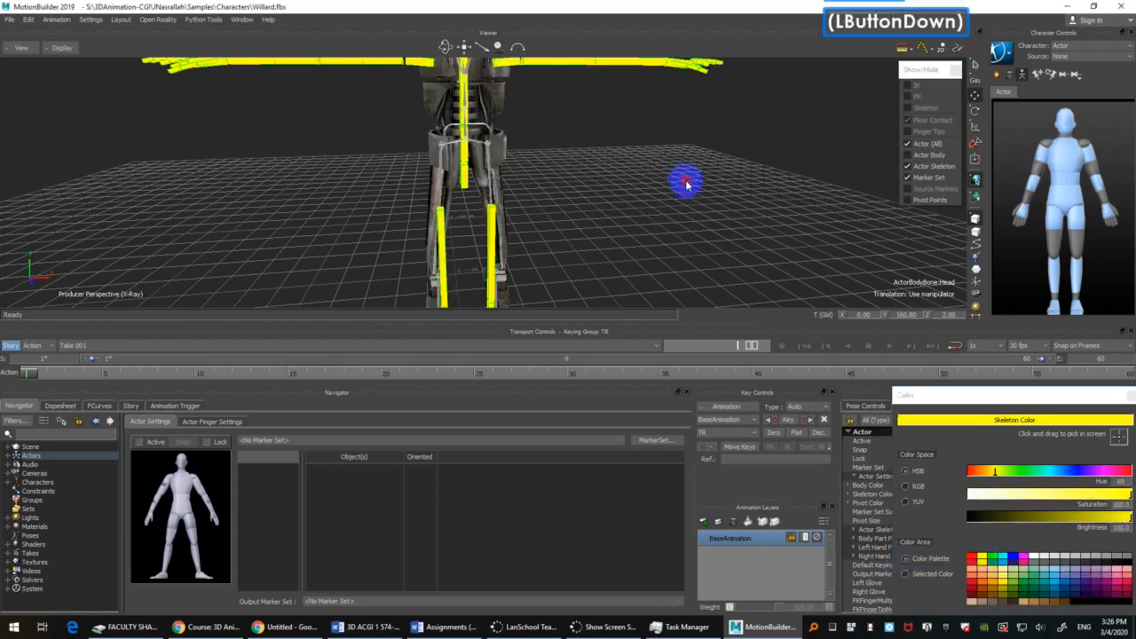
Step: Select the Actor's left collar bone and turn on the display of the Actor's pivot points
left_click_drag(645, 172, 633, 233, "ctrl+shift")
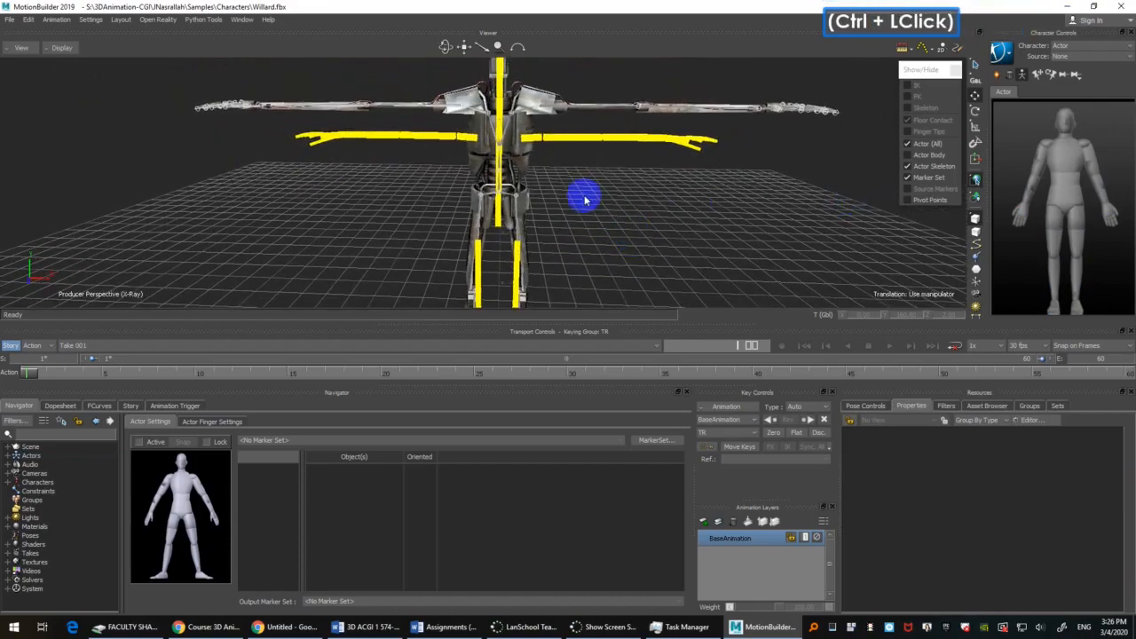
left_click(532, 142)
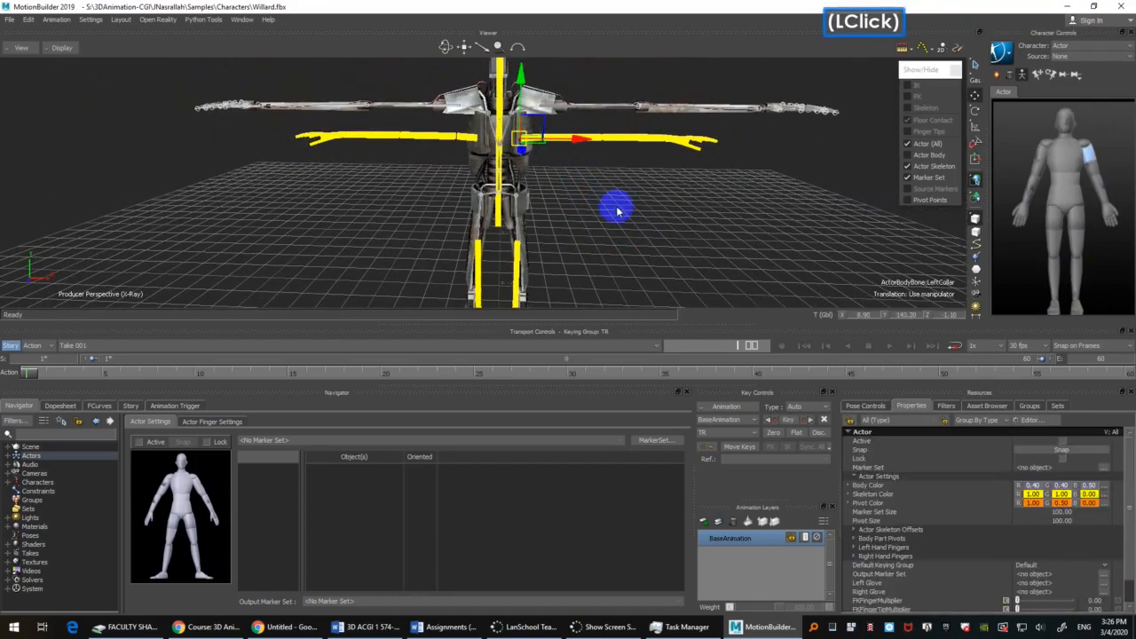
left_click_drag(634, 233, 657, 206, "ctrl+shift")
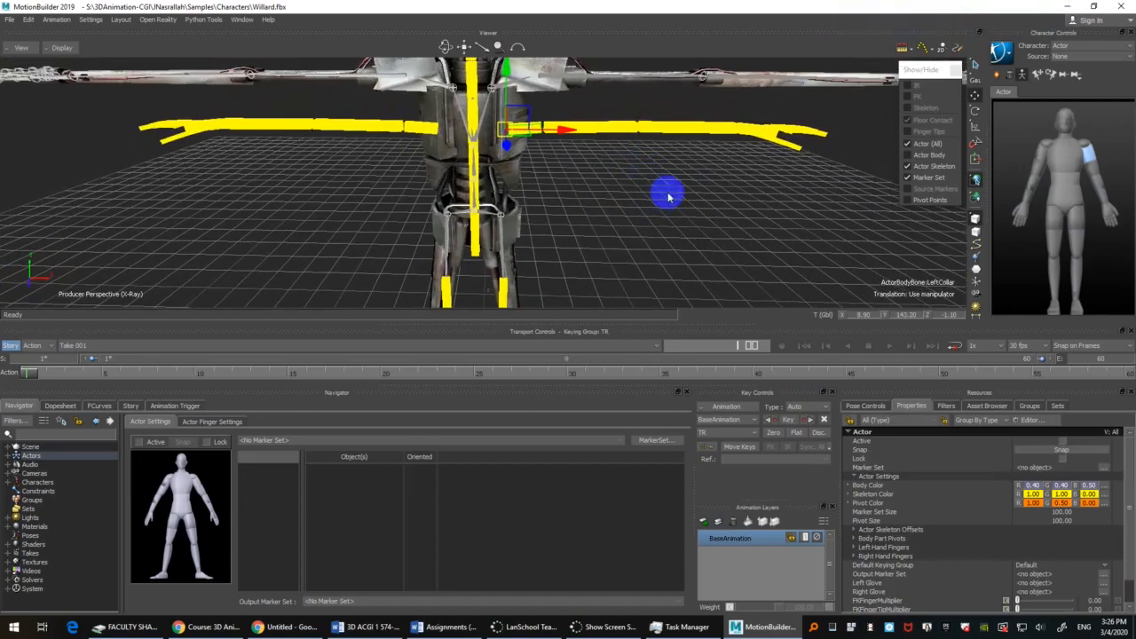
left_click(930, 204)
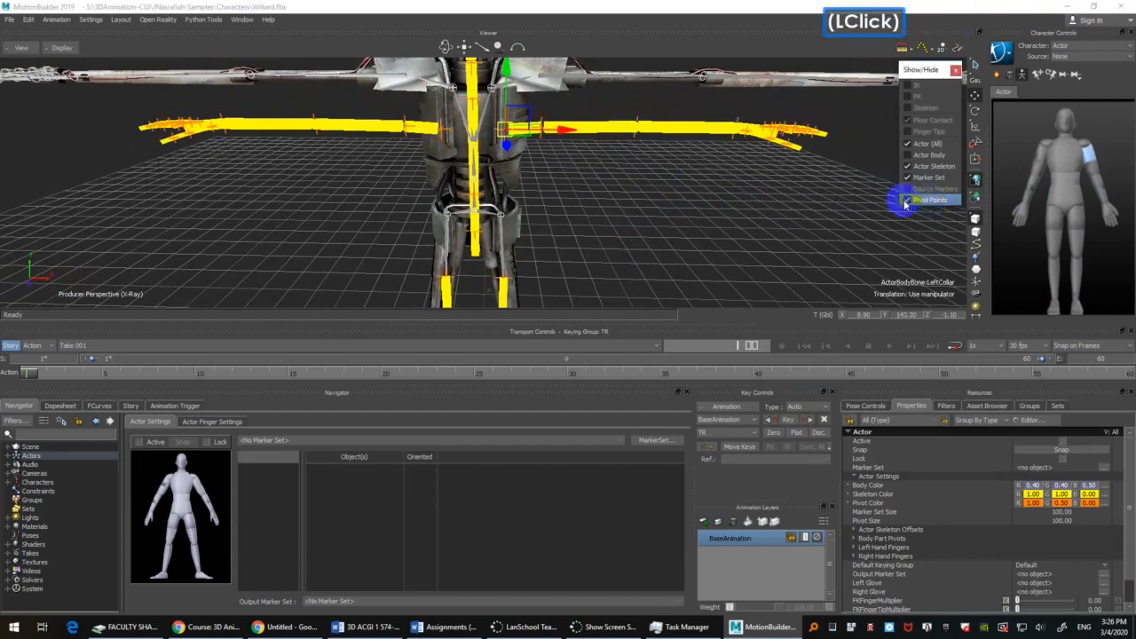
Step: Examine the Actor's pivot points along the arms, spine and hips against Willard's skeleton
left_click_drag(612, 234, 636, 182, "ctrl+shift")
left_click_drag(596, 142, 608, 177, "ctrl")
left_click_drag(608, 177, 624, 222, "ctrl+shift")
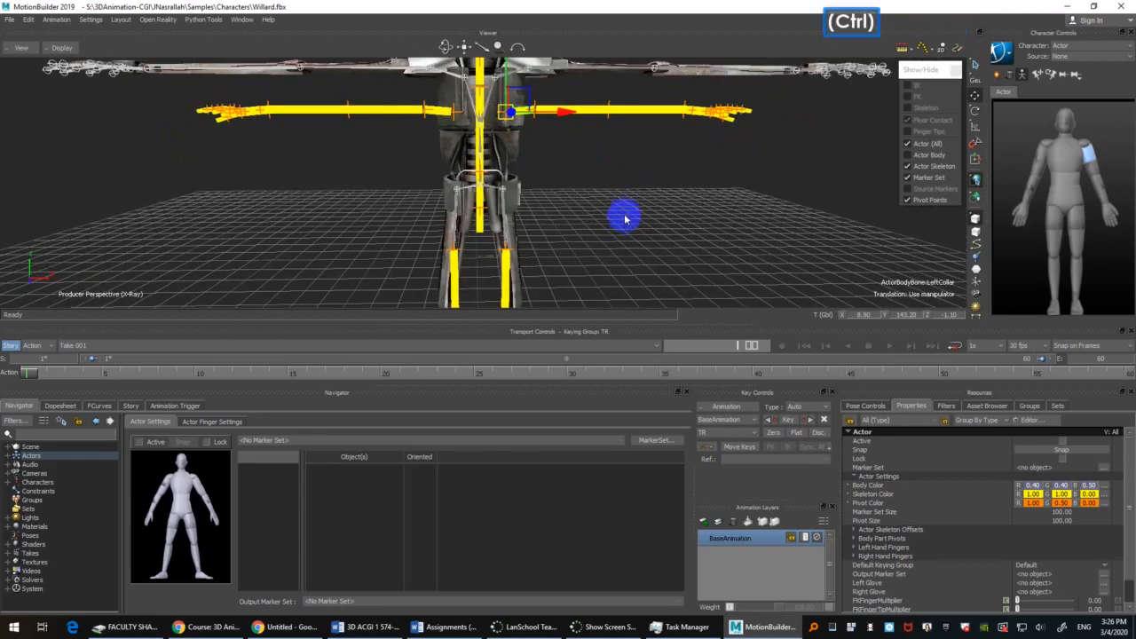
mouse_move(622, 213)
left_mouse_down("ctrl+shift")
mouse_move(630, 196)
mouse_move(648, 243)
mouse_move(653, 206)
mouse_move(678, 190)
mouse_move(667, 239)
mouse_move(623, 200)
left_mouse_up("ctrl+shift")
left_click_drag(624, 200, 623, 229, "ctrl+shift")
left_click_drag(623, 229, 618, 259, "ctrl")
left_click_drag(618, 259, 594, 213, "ctrl")
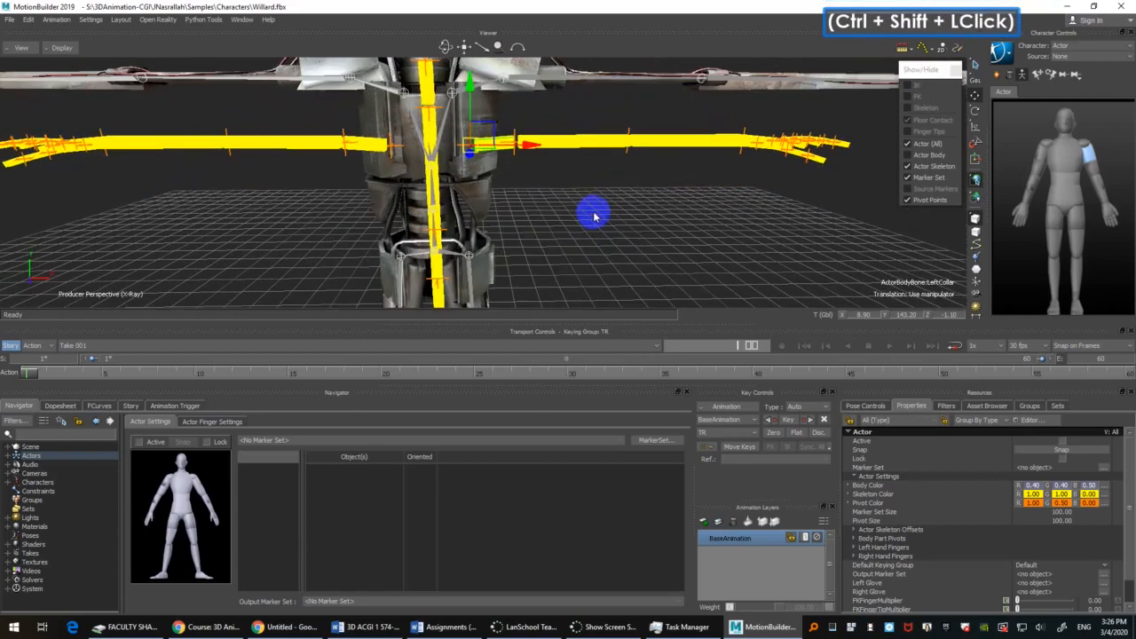
Step: Try moving the Actor's left collar bone outward and down from the torso, and undo the move
left_click_drag(498, 132, 838, 303)
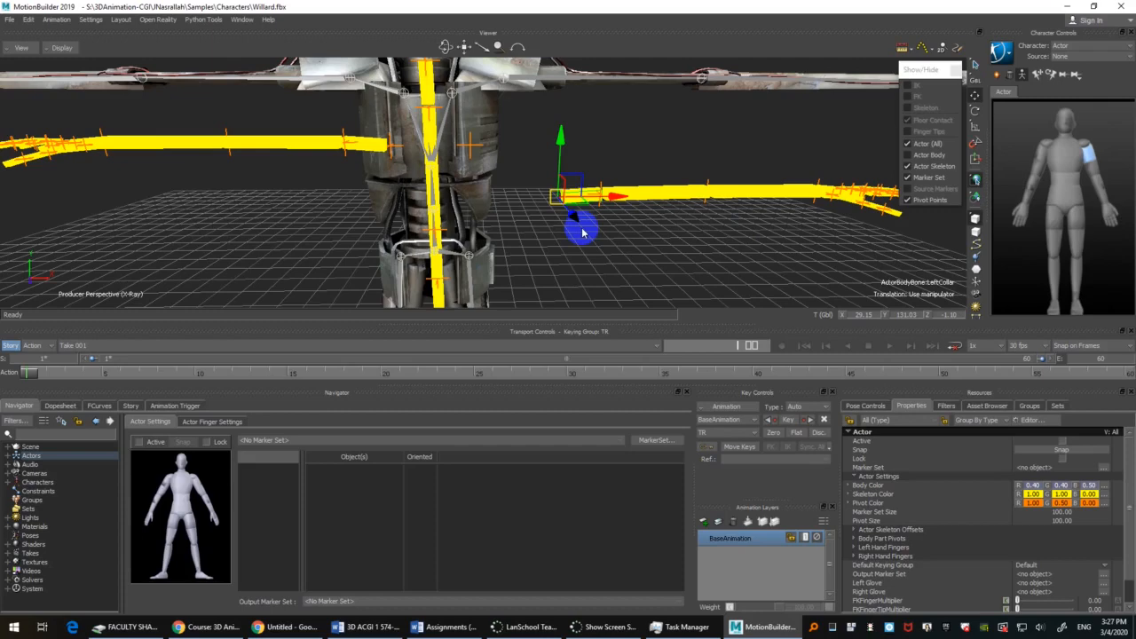
left_click(659, 236)
key("ctrl+z")
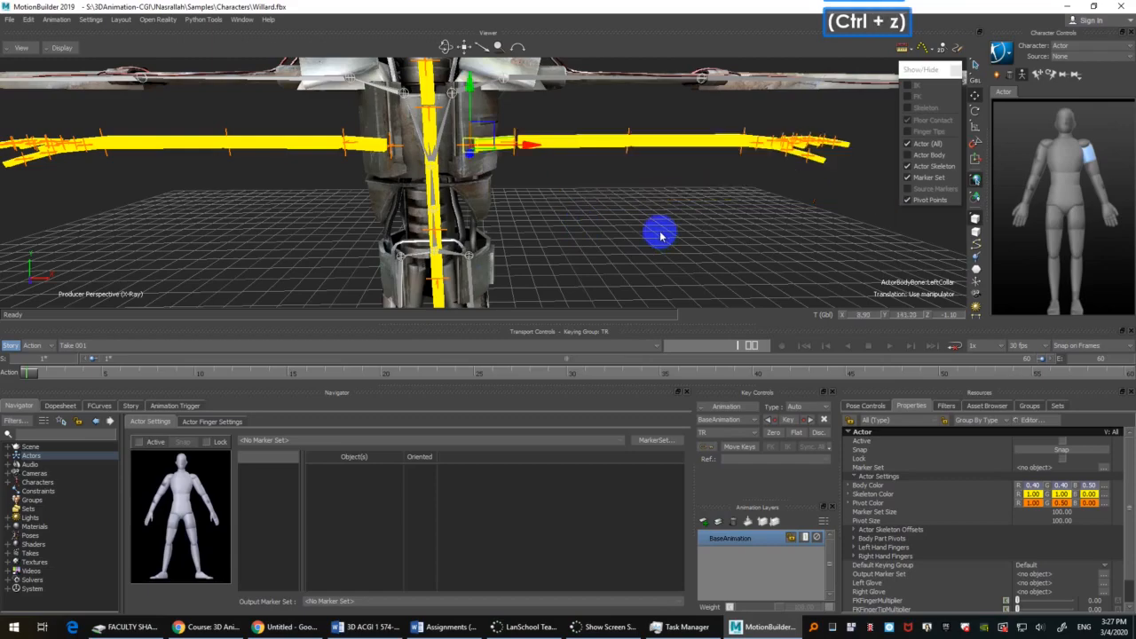
Step: Select the Actor's hips bone, try moving the whole skeleton sideways away from Willard, and undo the move
left_click_drag(627, 213, 621, 200, "ctrl")
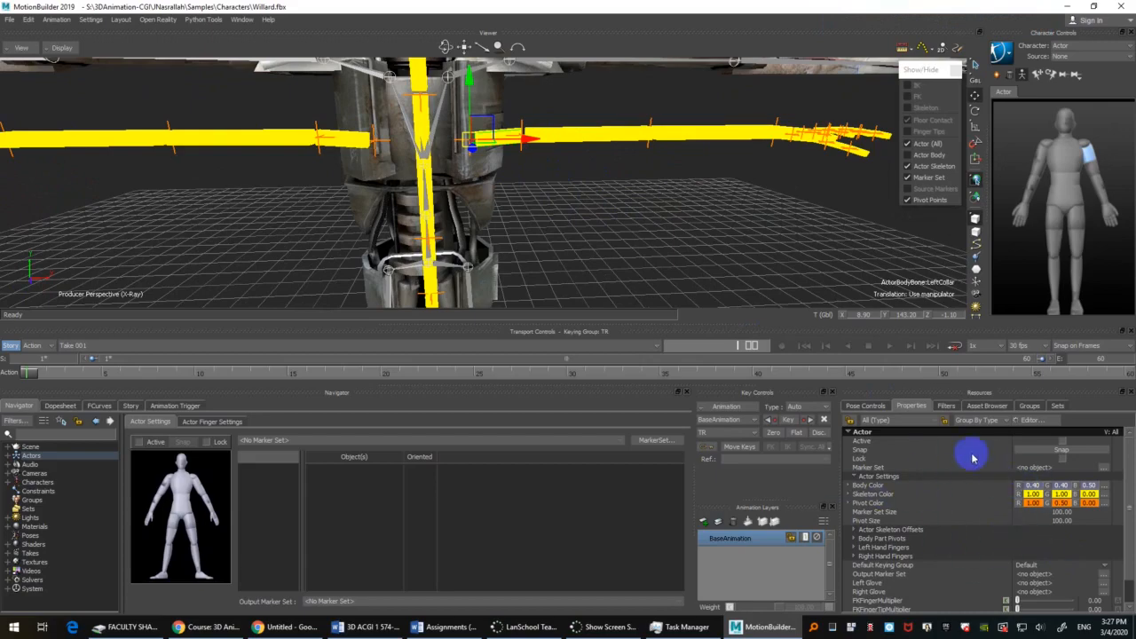
left_click(634, 212)
left_click_drag(557, 229, 573, 158, "shift")
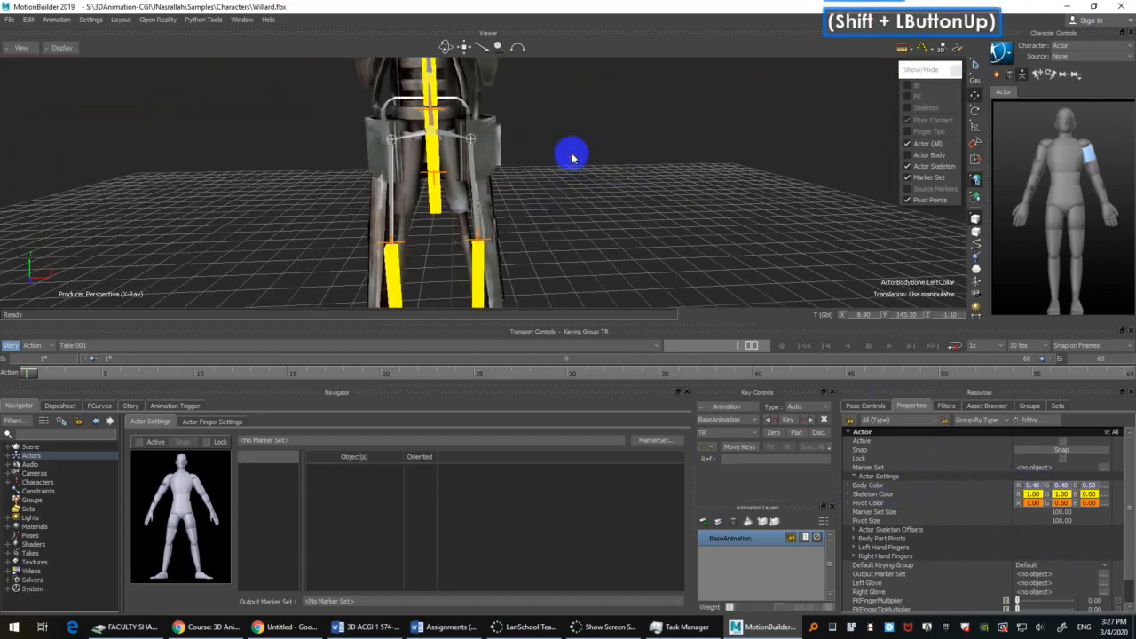
left_click(435, 208)
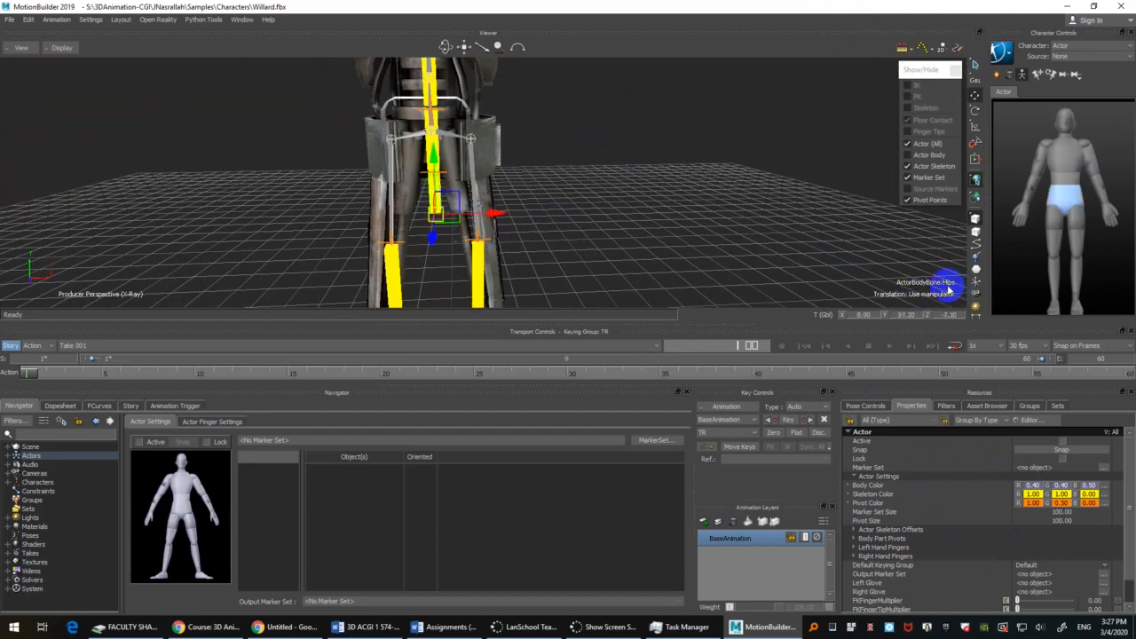
scroll(627, 128, "down", 2)
scroll(627, 128, "down", 3)
left_click_drag(540, 186, 728, 221)
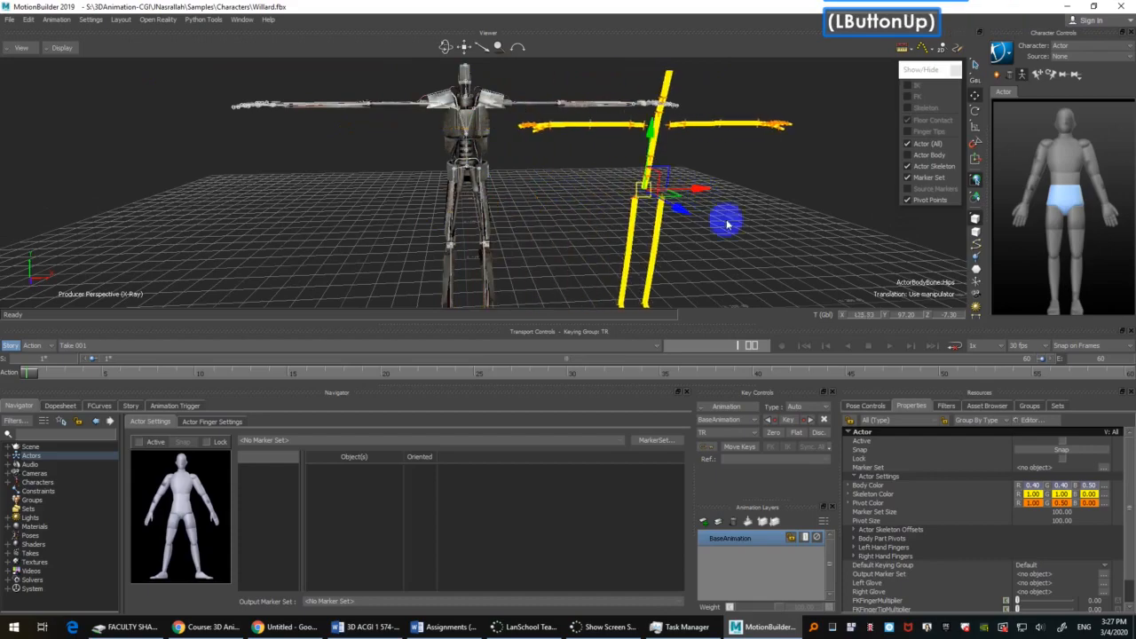
key("ctrl+z")
Step: Using a side view of the pelvis, move the Actor's hips forward to a Z translation of about -3.67 and clear the selection
left_click_drag(792, 246, 694, 194, "ctrl")
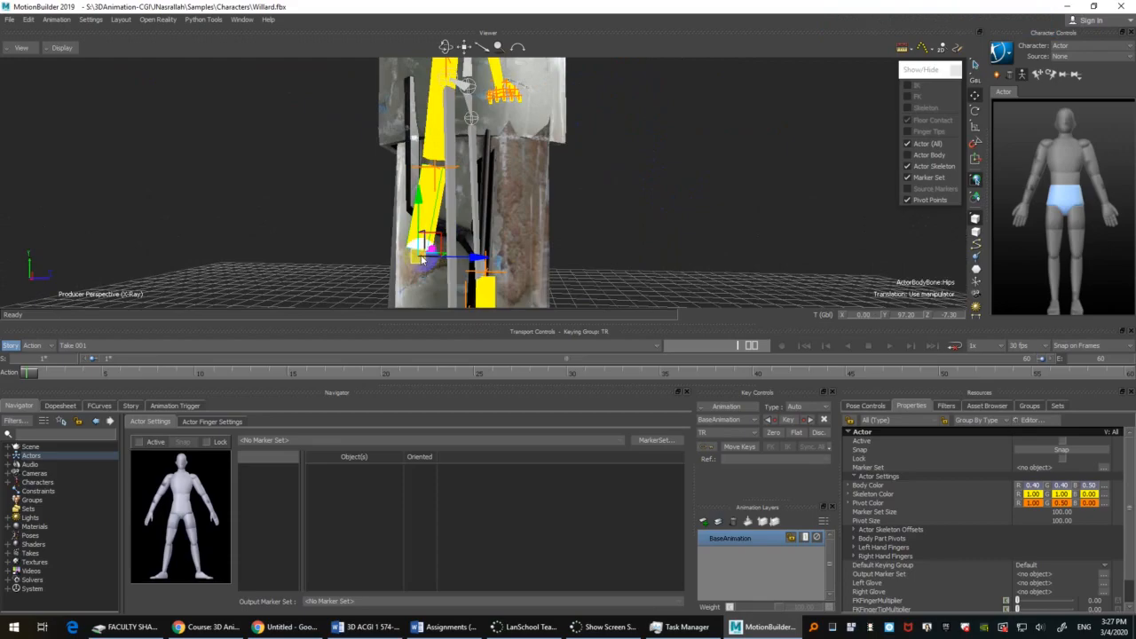
left_click_drag(725, 195, 674, 213, "ctrl+shift")
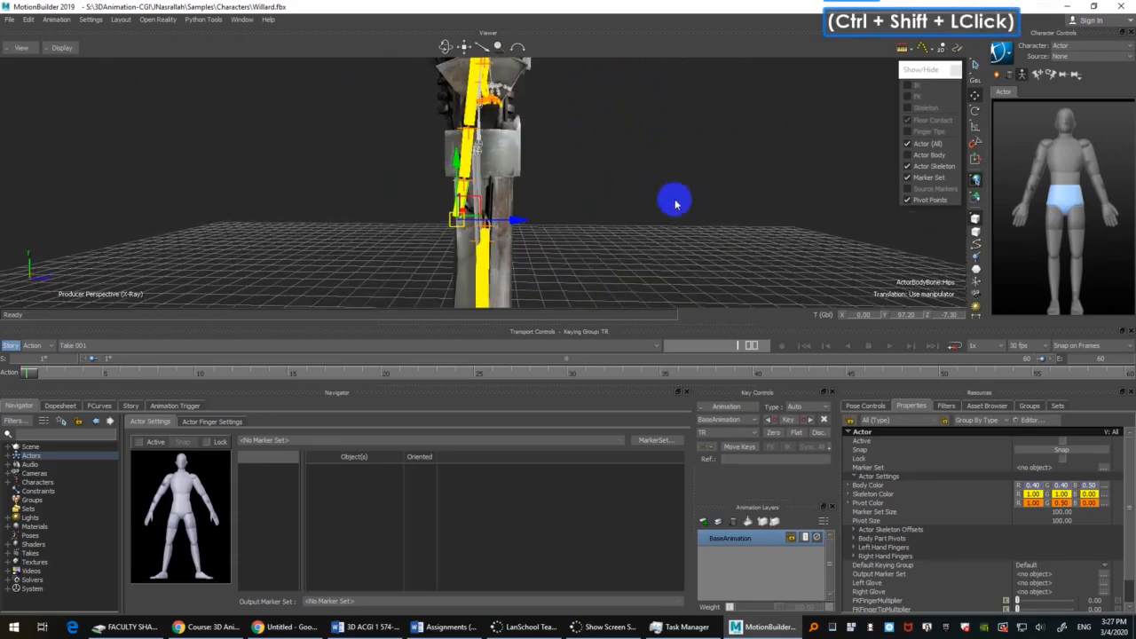
left_click(536, 266)
left_click_drag(536, 267, 632, 198)
left_click(662, 217)
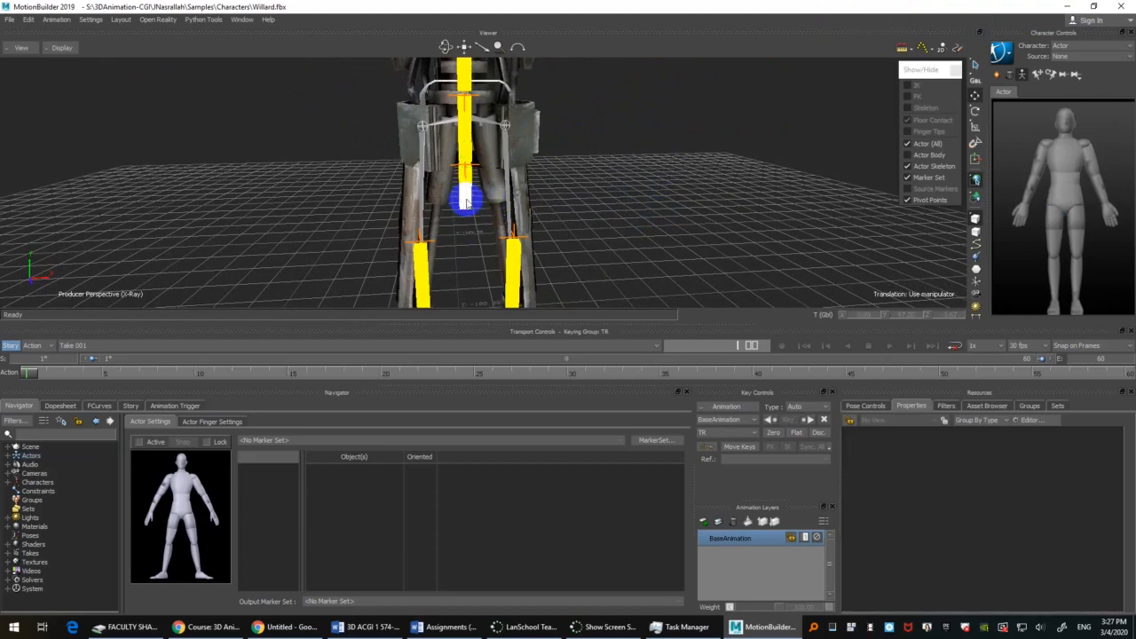
Step: Select all of the Actor's bones from the hips and switch the skeleton from solid bones to outlines
key("space")
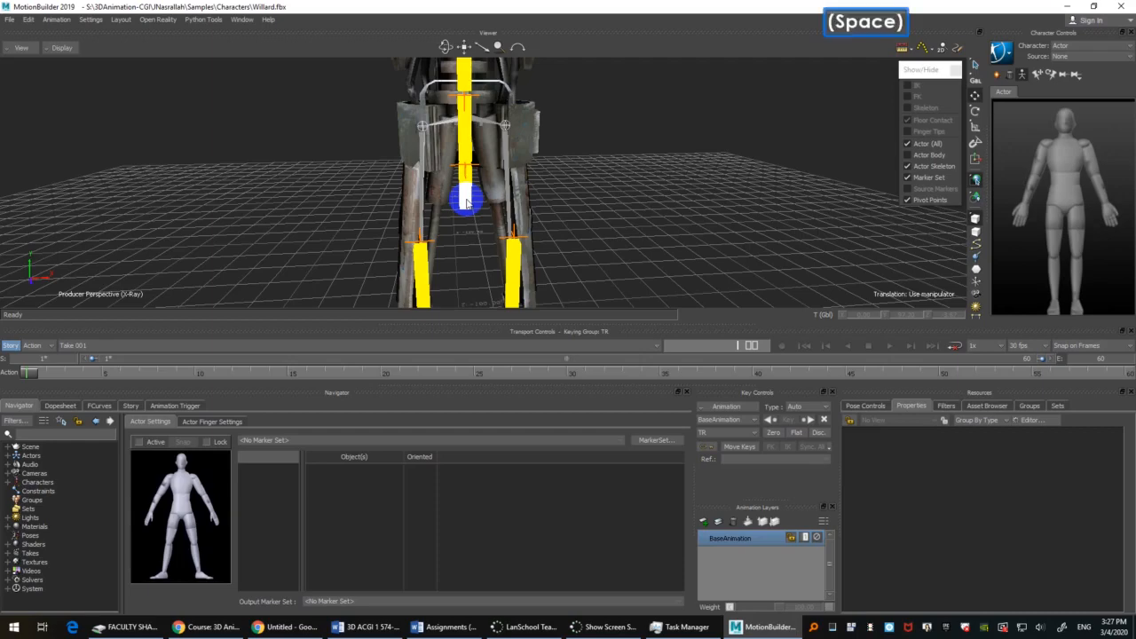
left_click(468, 202)
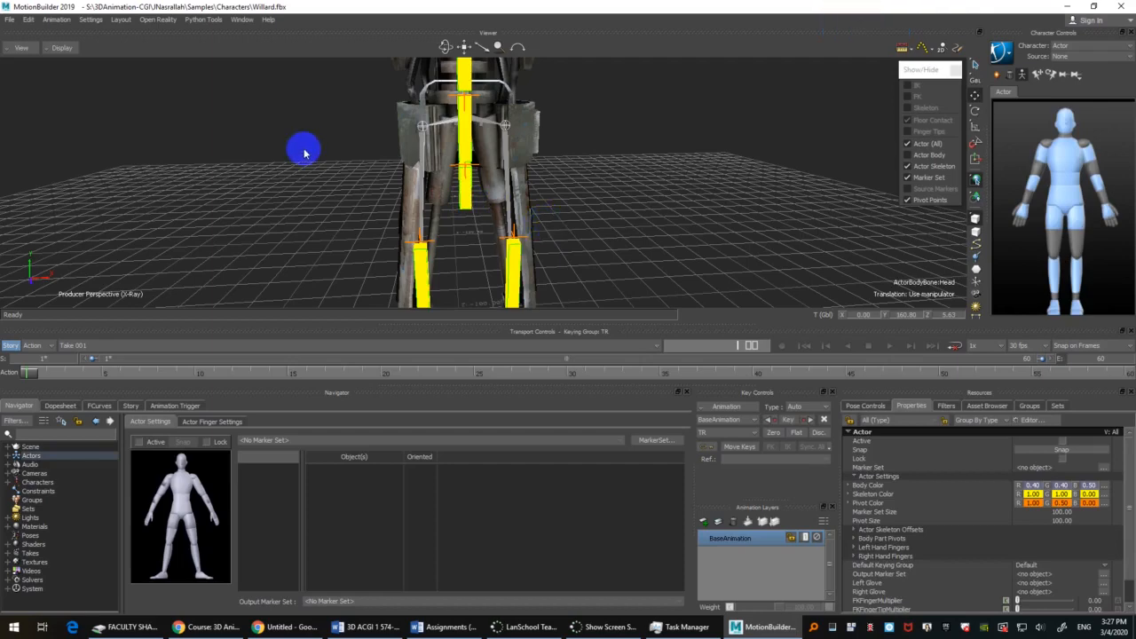
mouse_move(608, 162)
left_mouse_down("ctrl")
mouse_move(619, 165)
mouse_move(618, 142)
mouse_move(615, 156)
left_mouse_up("ctrl")
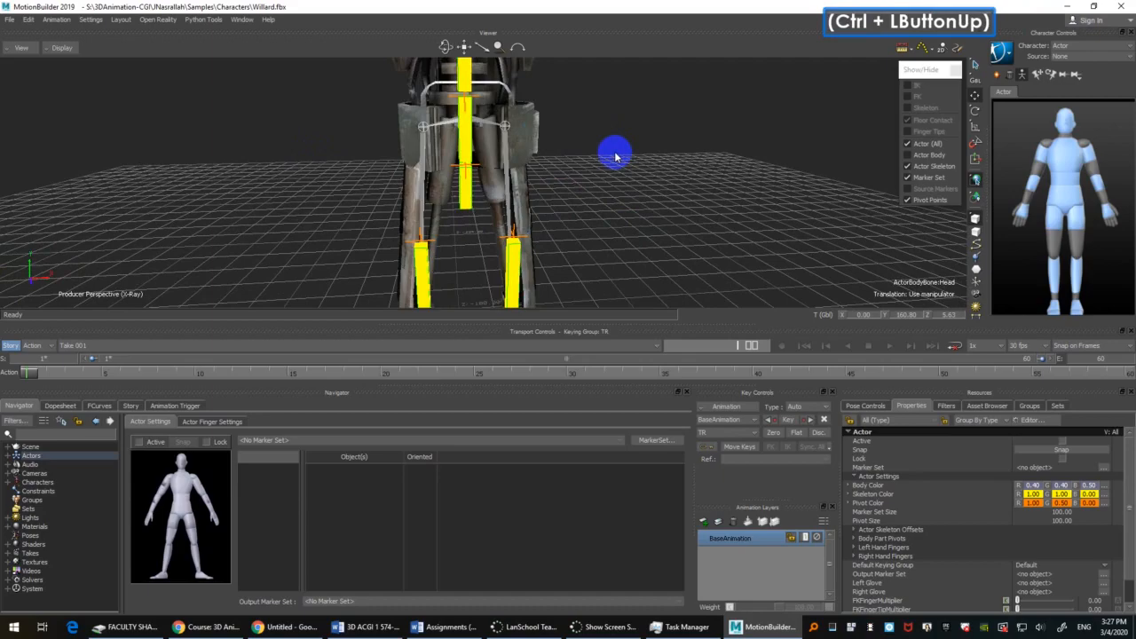
key("1")
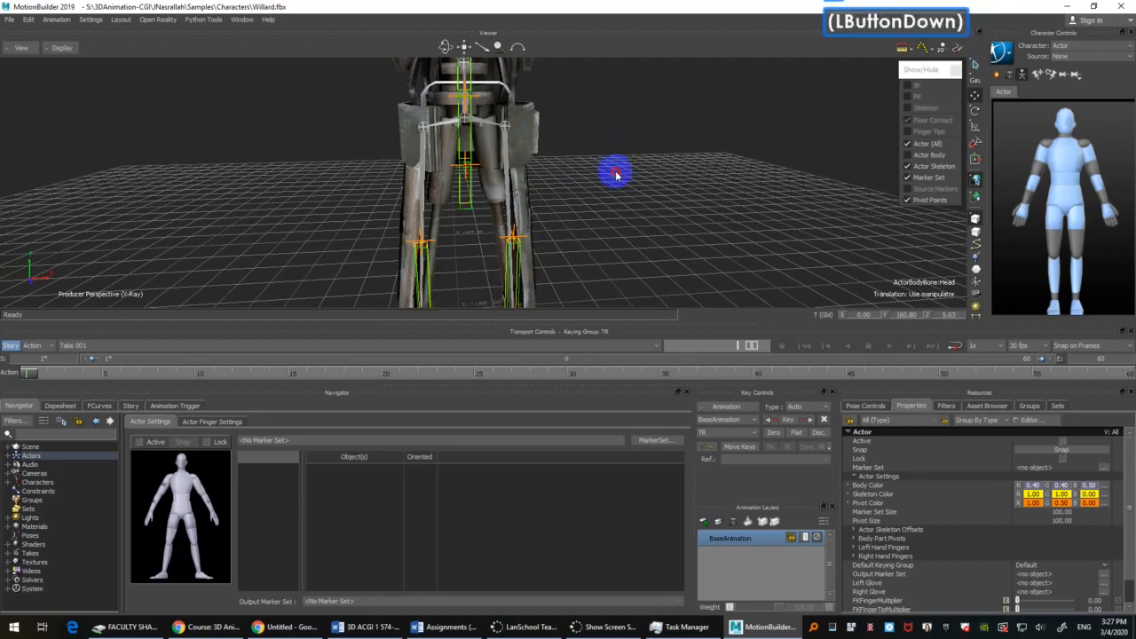
Step: Select the Actor's hips bone and compare its leg pivot points with Willard's hip joints from several angles
left_click(464, 192)
left_click_drag(616, 219, 666, 209, "ctrl+shift")
left_click(672, 209, "shift")
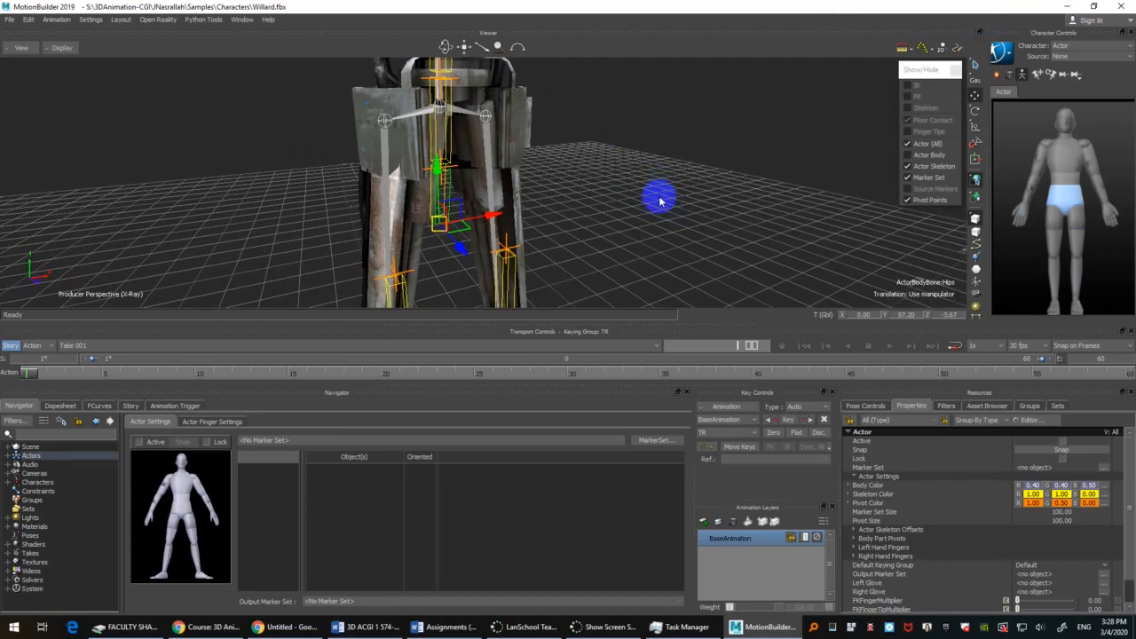
left_click(670, 211)
mouse_move(672, 216)
left_mouse_down("ctrl+shift")
mouse_move(641, 203)
mouse_move(695, 237)
mouse_move(672, 221)
mouse_move(682, 201)
left_mouse_up("ctrl+shift")
left_click(432, 227)
left_click_drag(682, 200, 690, 253, "ctrl")
double_click(690, 254, "shift")
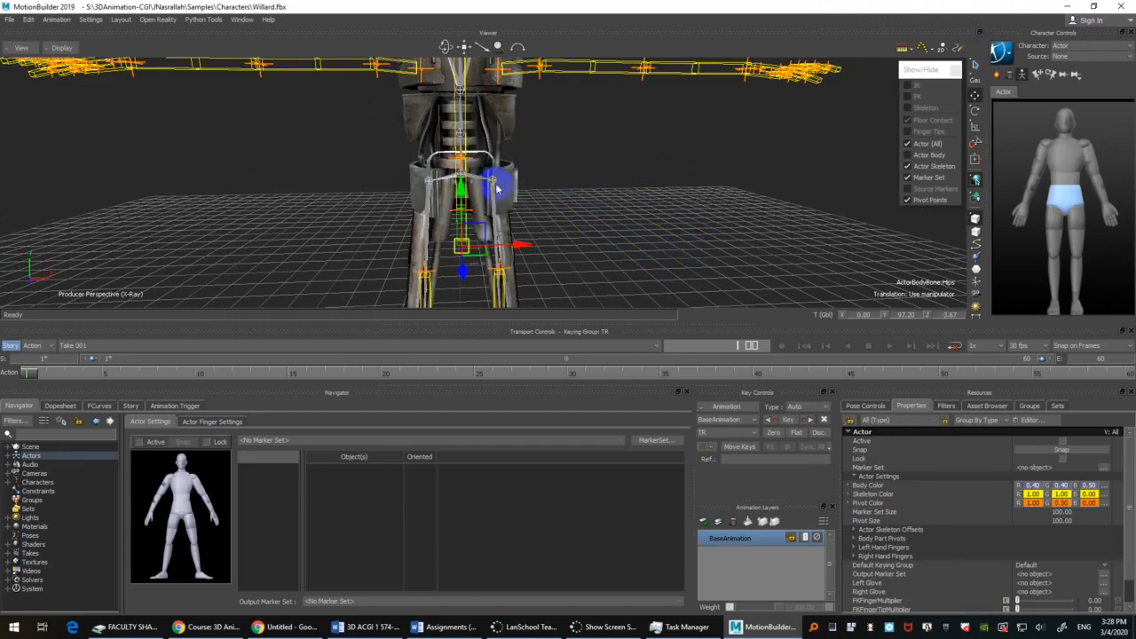
left_click_drag(684, 228, 672, 234, "shift")
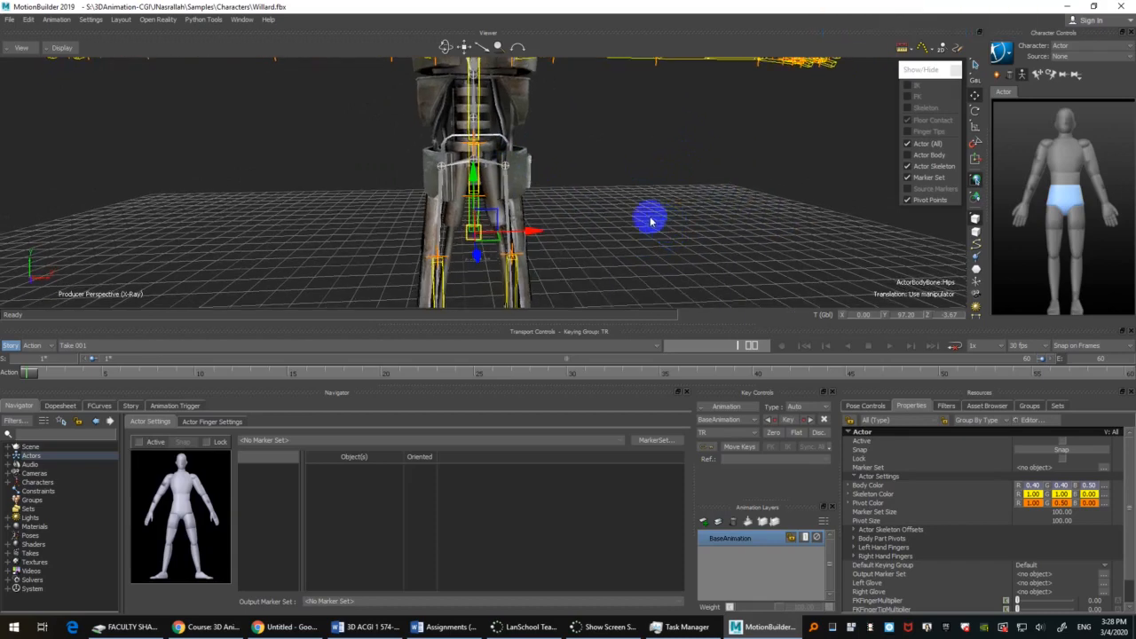
Step: Select the Actor's entire bone hierarchy from the hips bone, and clear the selection
left_click(477, 228)
right_click(477, 228)
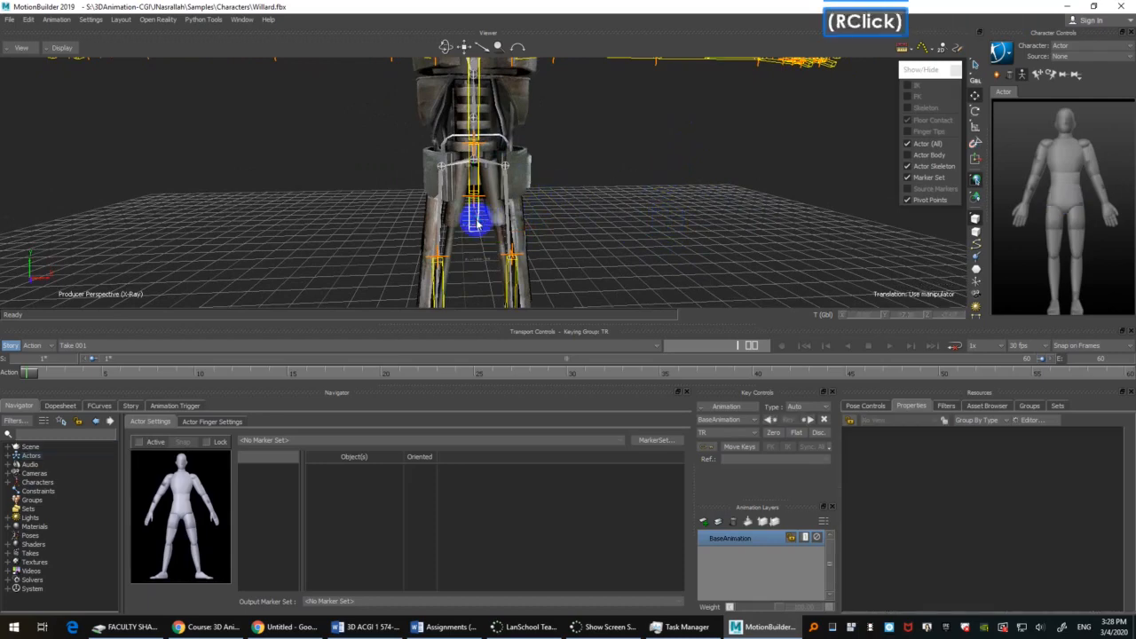
key("space")
left_click(670, 195)
key("space")
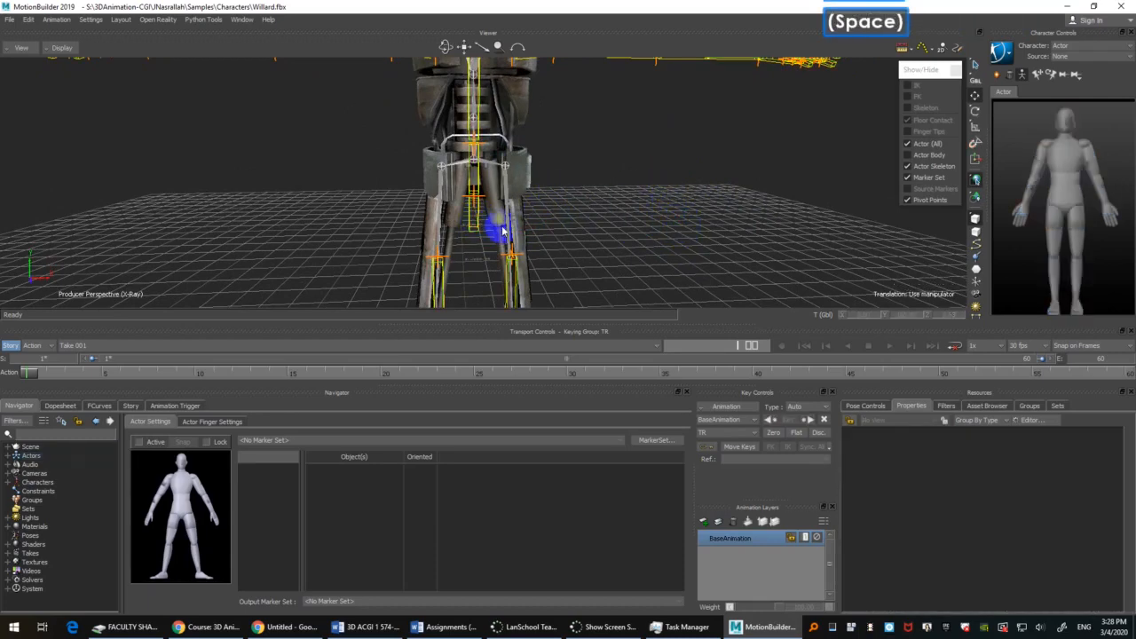
left_click(476, 222)
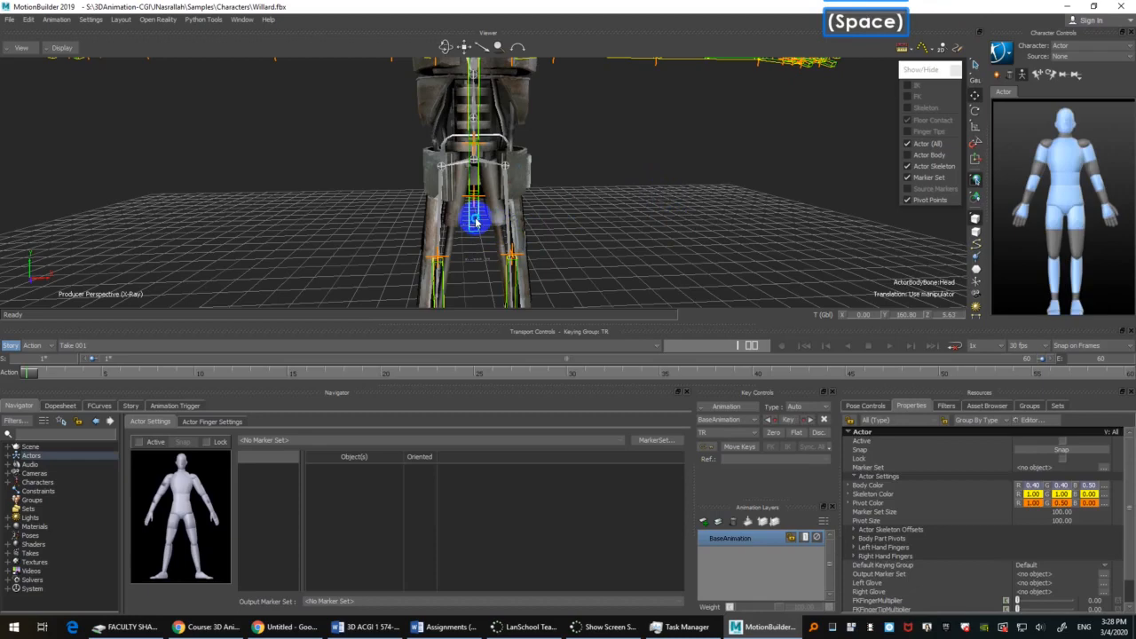
left_click(476, 221)
left_click(475, 224)
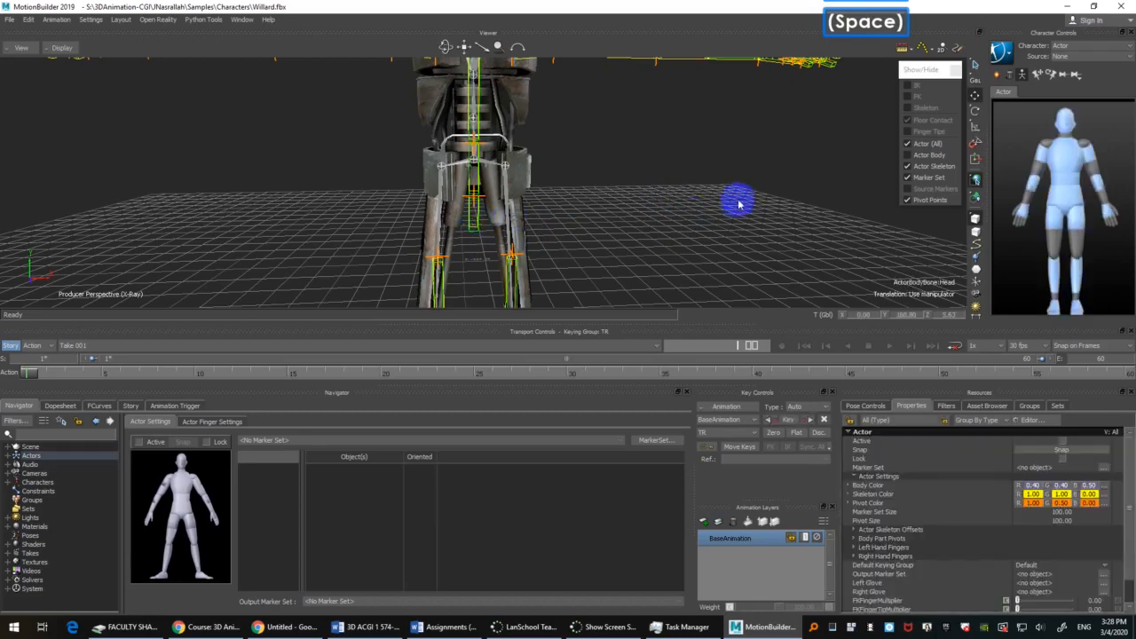
left_click(738, 203)
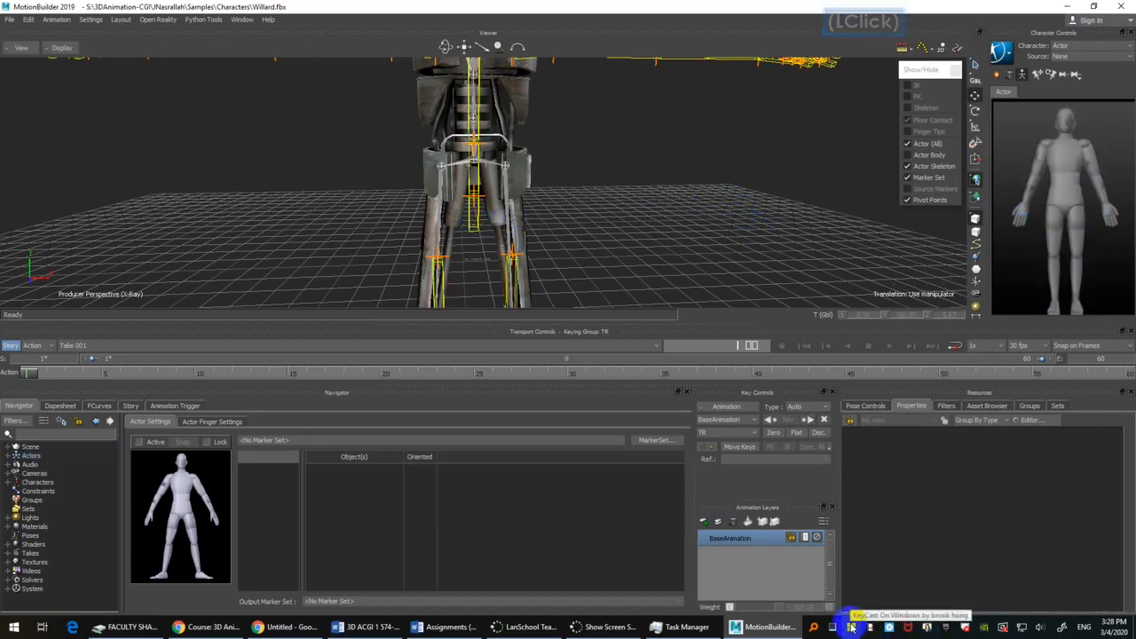
double_click(688, 214)
left_click(625, 203)
right_click(688, 176)
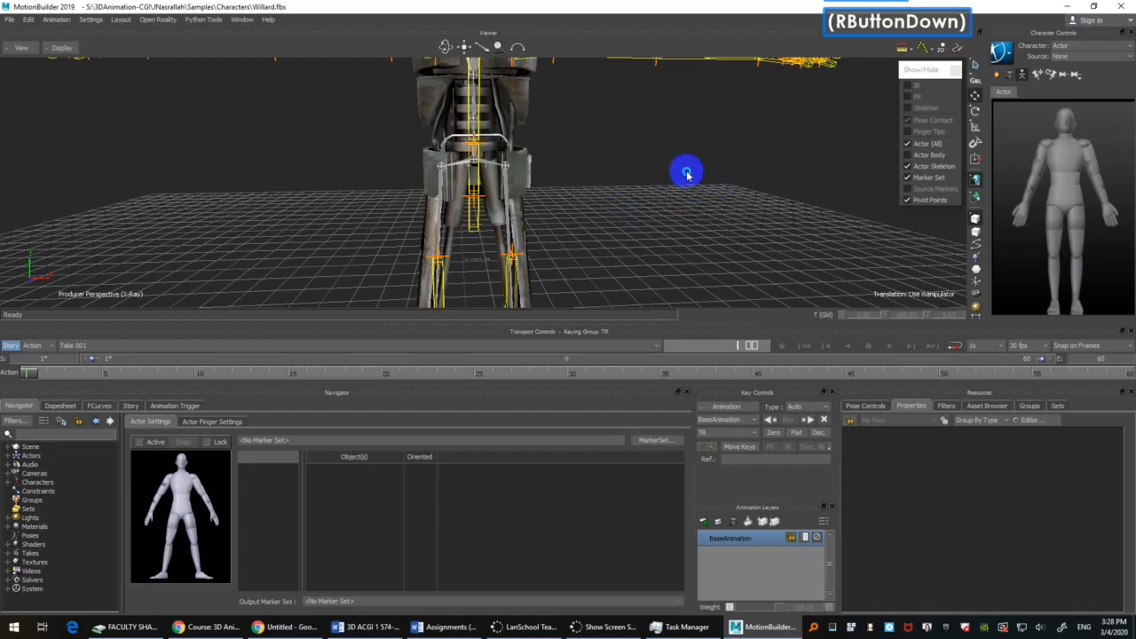
right_click(687, 176)
key("space")
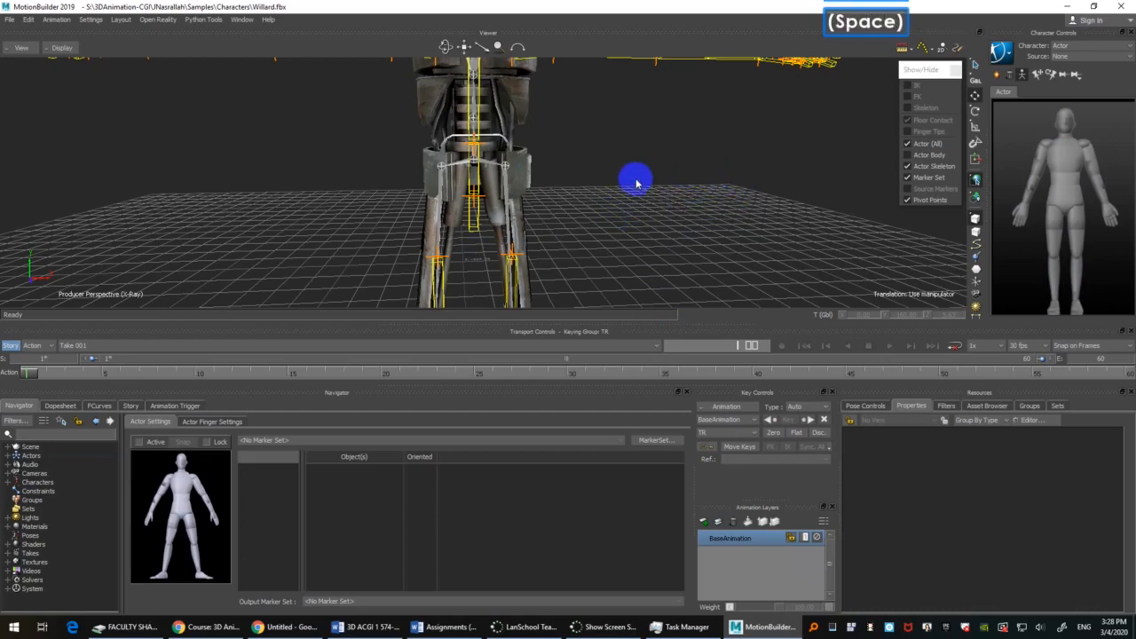
right_click(698, 204)
key("space")
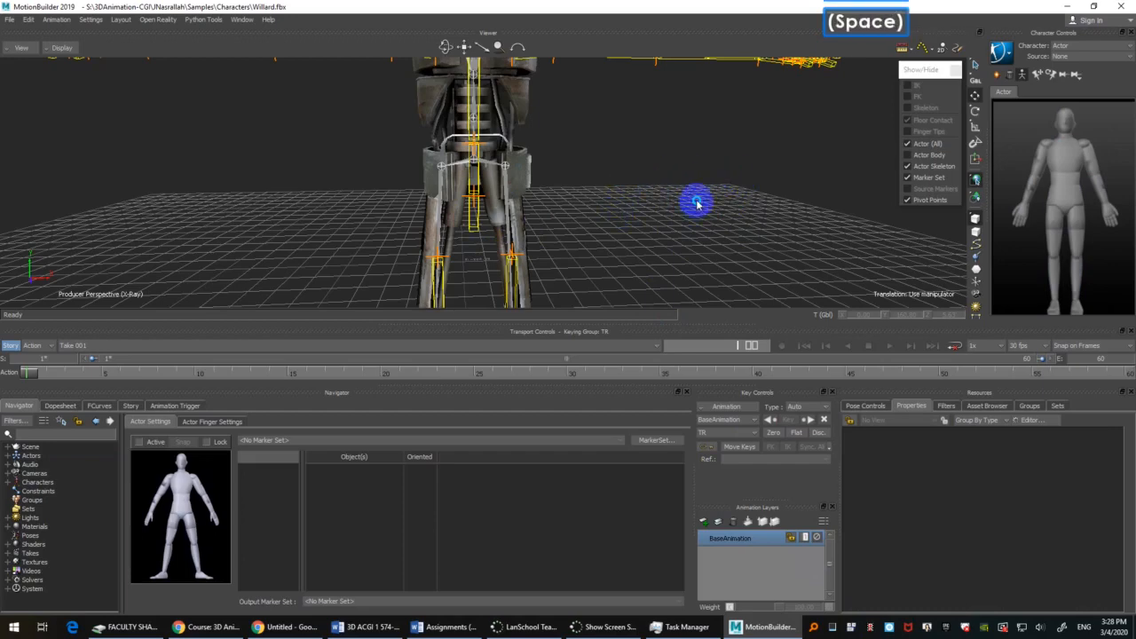
Step: Examine how the Actor's hips bone and leg pivots sit against Willard's pelvis, selecting the bone and clearing the selection
left_click(500, 226)
left_click_drag(673, 228, 616, 183, "ctrl+shift")
left_click(715, 192)
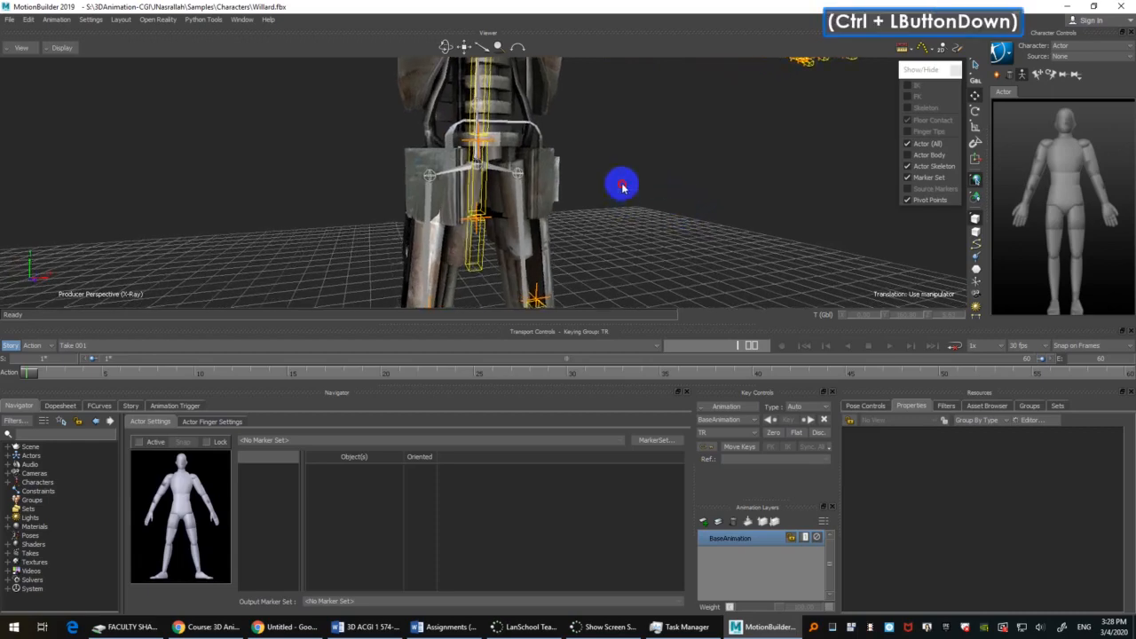
left_click(479, 246)
scroll(717, 218, "down", 3)
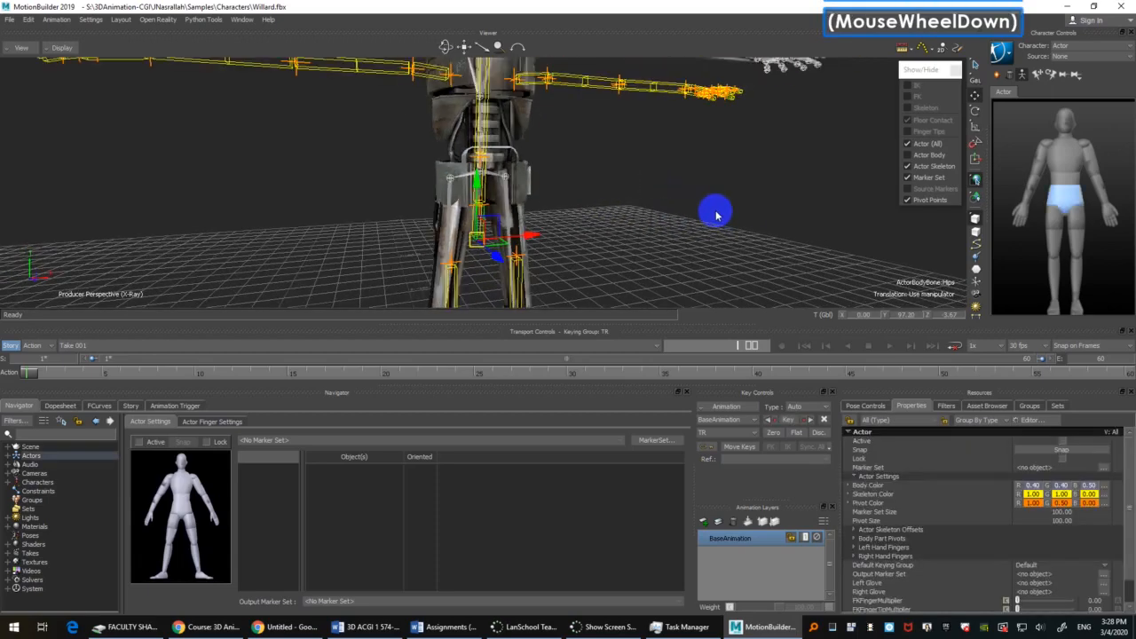
left_click(719, 225)
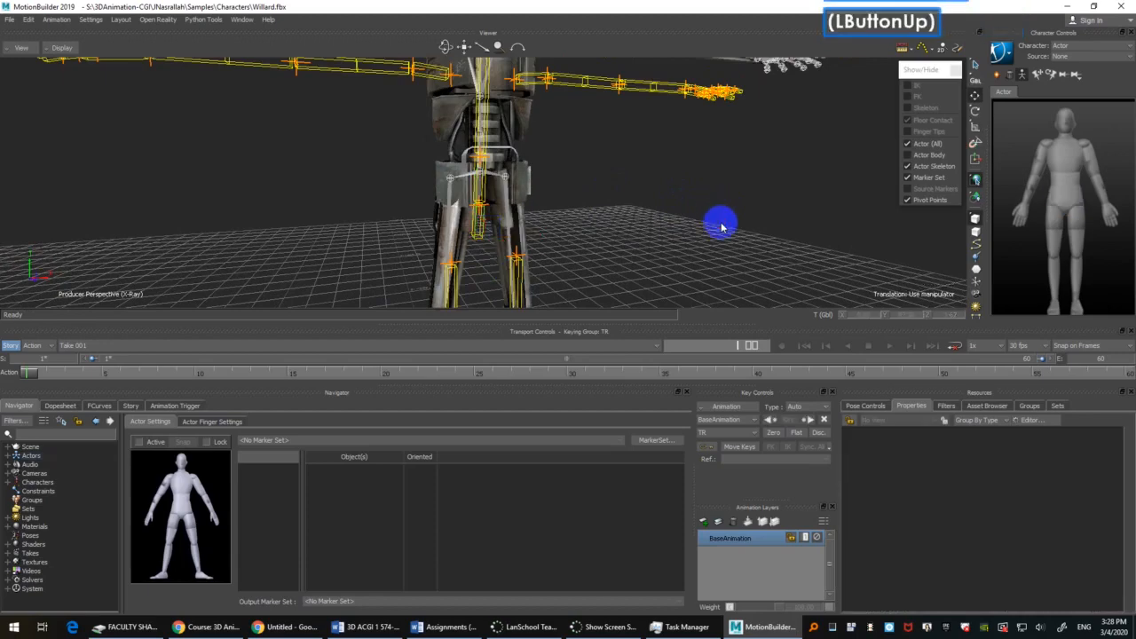
left_click(721, 232)
left_click_drag(705, 192, 703, 214, "ctrl")
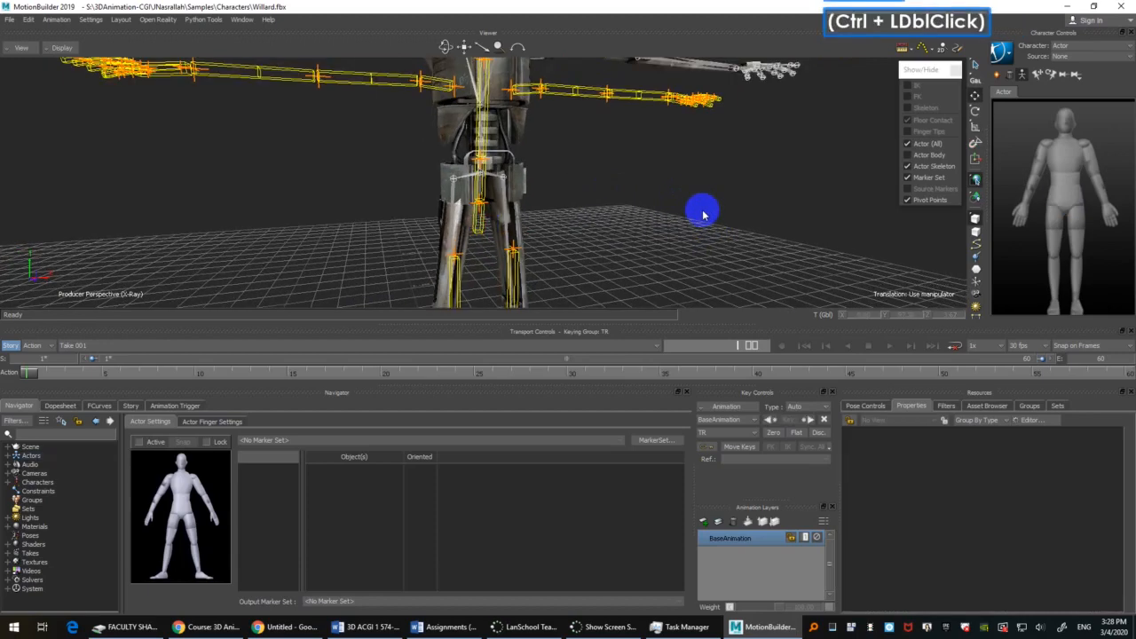
left_click(720, 185)
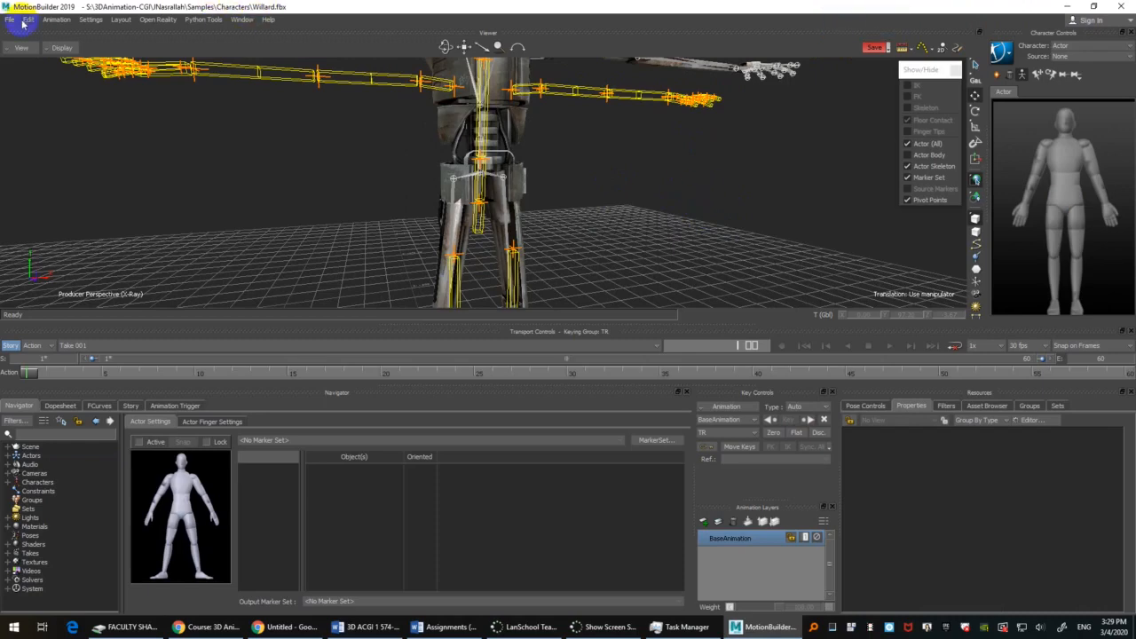
Step: Check which program the mouse and keyboard interaction mode is set to
left_click(89, 20)
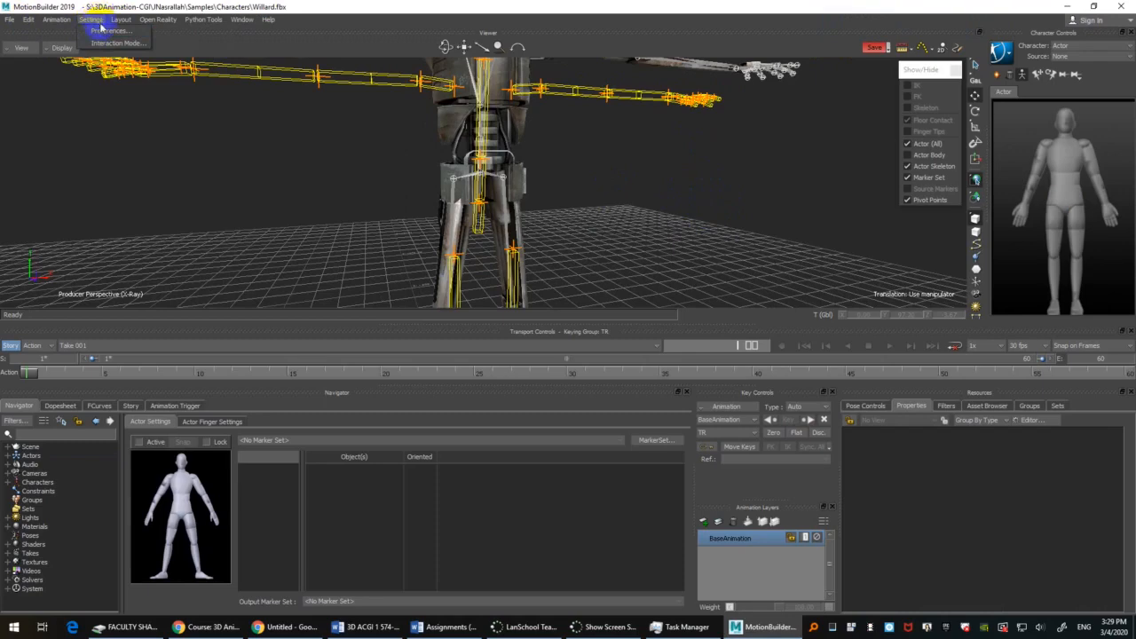
left_click(112, 42)
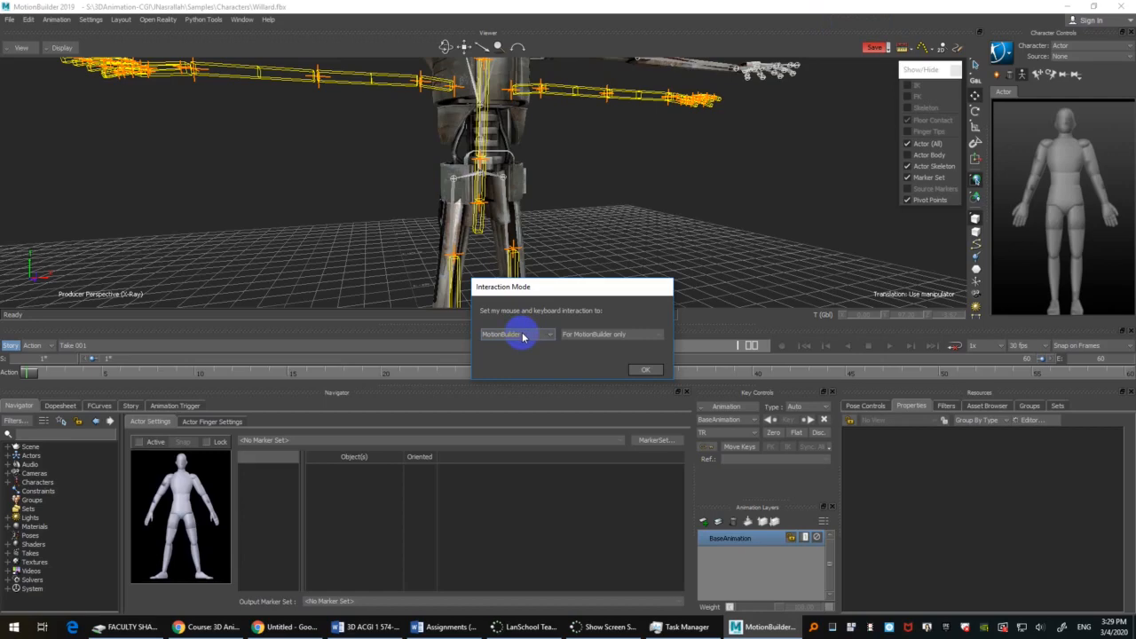
left_click(654, 369)
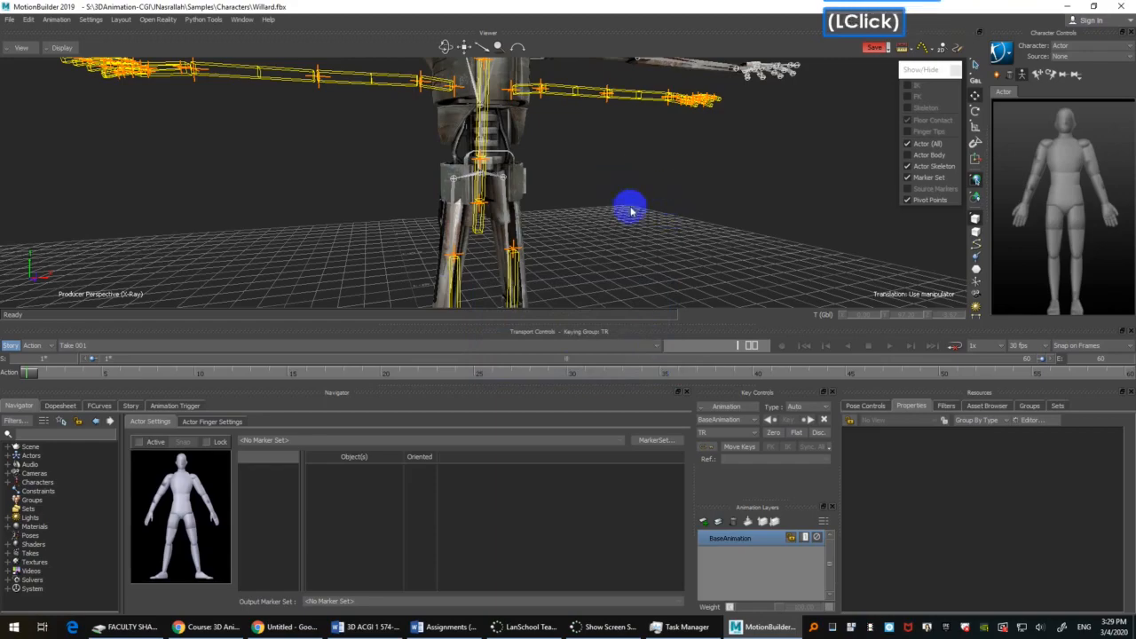
Step: Select the Actor's hips and move them to translation values of about 116.32 in Y and -2.92 in Z
left_click_drag(631, 211, 642, 162, "ctrl")
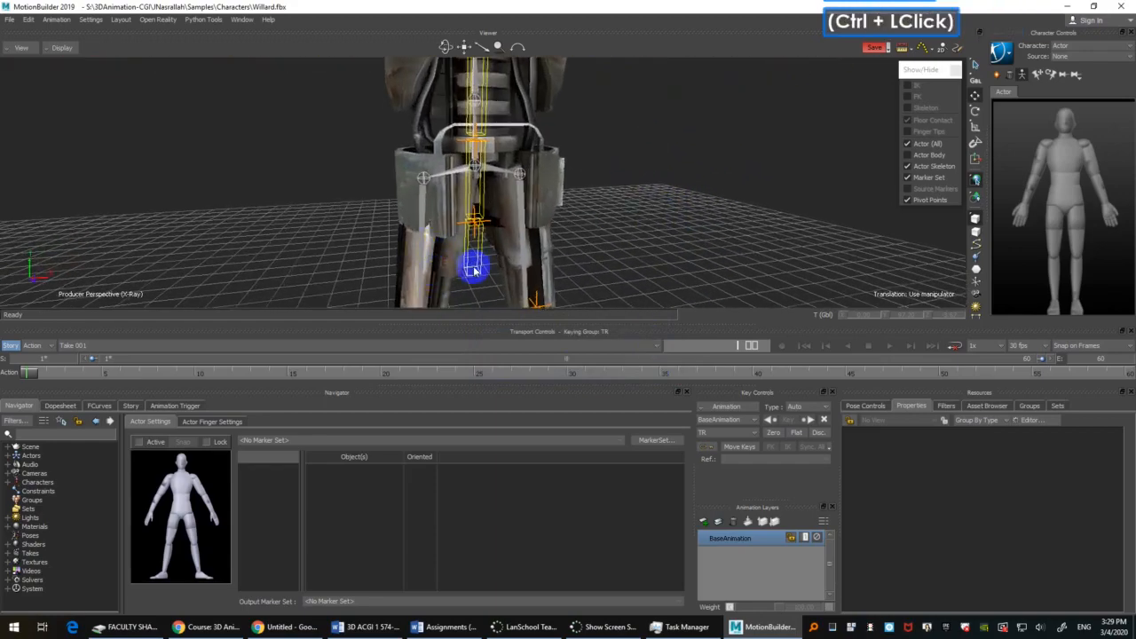
left_click(474, 270)
mouse_move(668, 277)
left_mouse_down("ctrl+shift")
mouse_move(674, 251)
mouse_move(663, 263)
mouse_move(652, 221)
mouse_move(662, 256)
left_mouse_up("ctrl+shift")
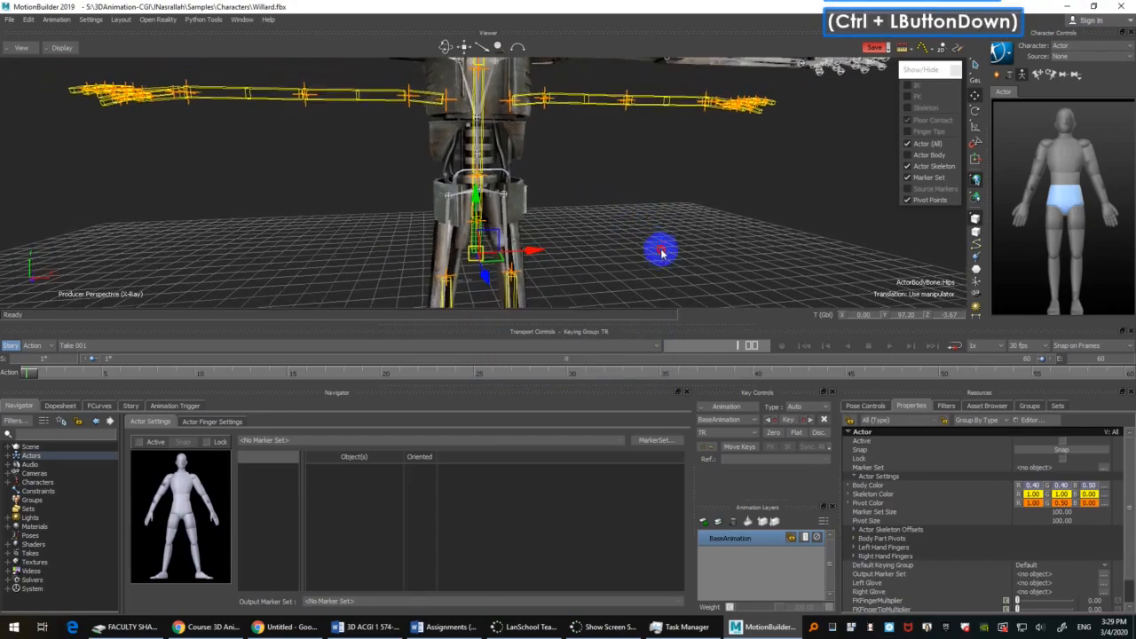
mouse_move(661, 256)
left_mouse_down("ctrl+shift")
mouse_move(657, 217)
mouse_move(654, 235)
left_mouse_up("ctrl+shift")
mouse_move(654, 236)
left_mouse_down("ctrl+shift")
mouse_move(636, 223)
mouse_move(643, 234)
left_mouse_up("ctrl+shift")
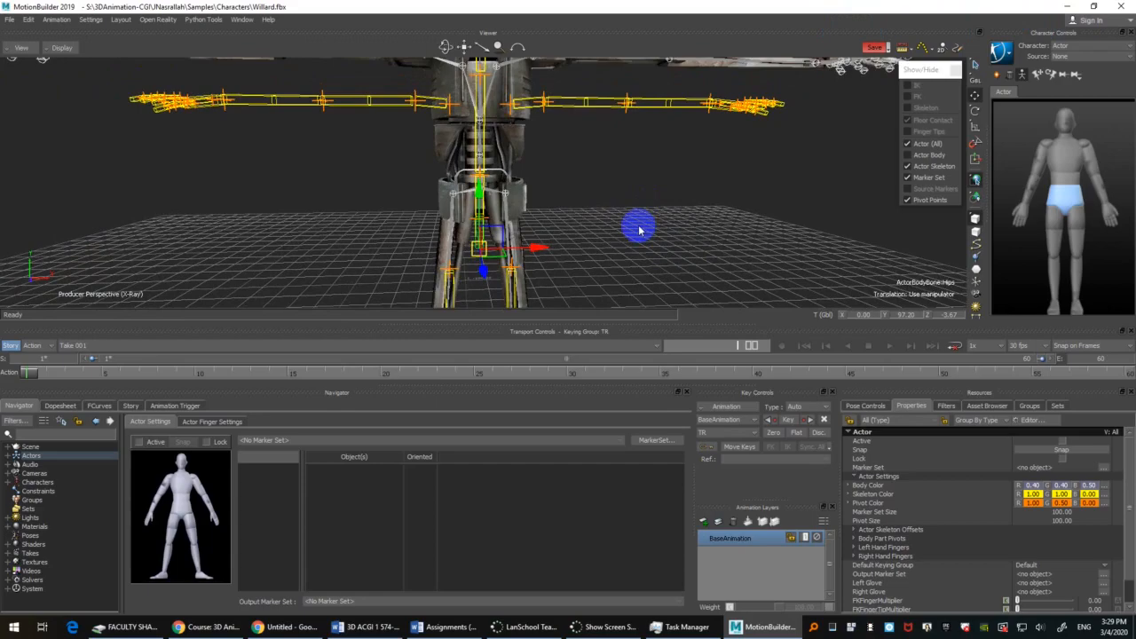
left_click_drag(621, 254, 611, 227, "ctrl")
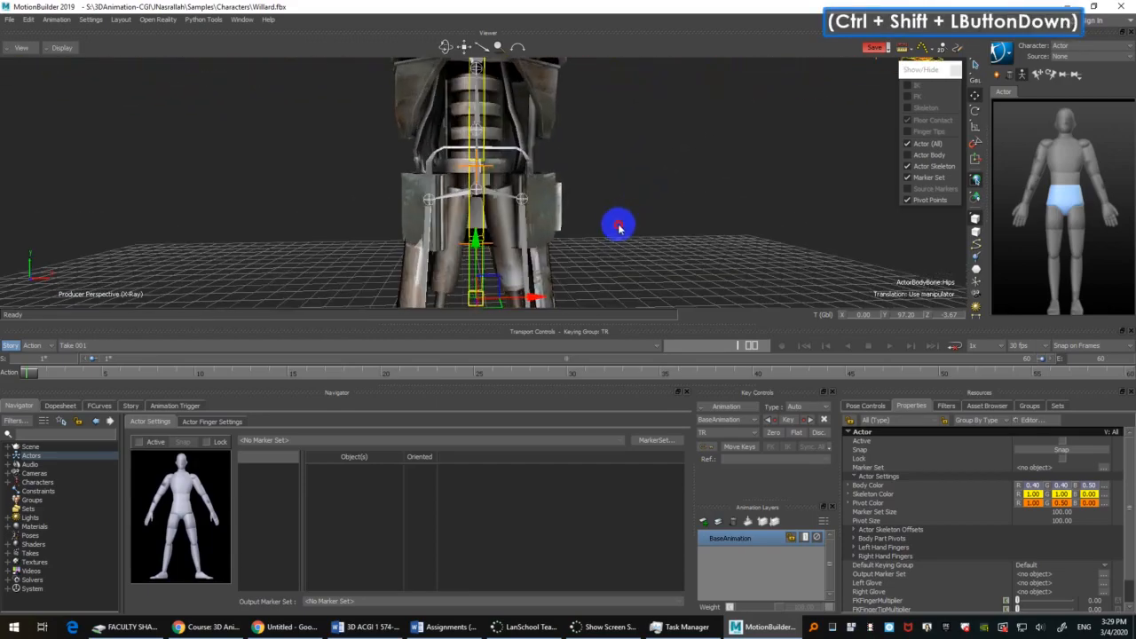
mouse_move(476, 247)
left_mouse_down()
mouse_move(480, 221)
mouse_move(497, 209)
mouse_move(684, 216)
mouse_move(702, 198)
left_mouse_up()
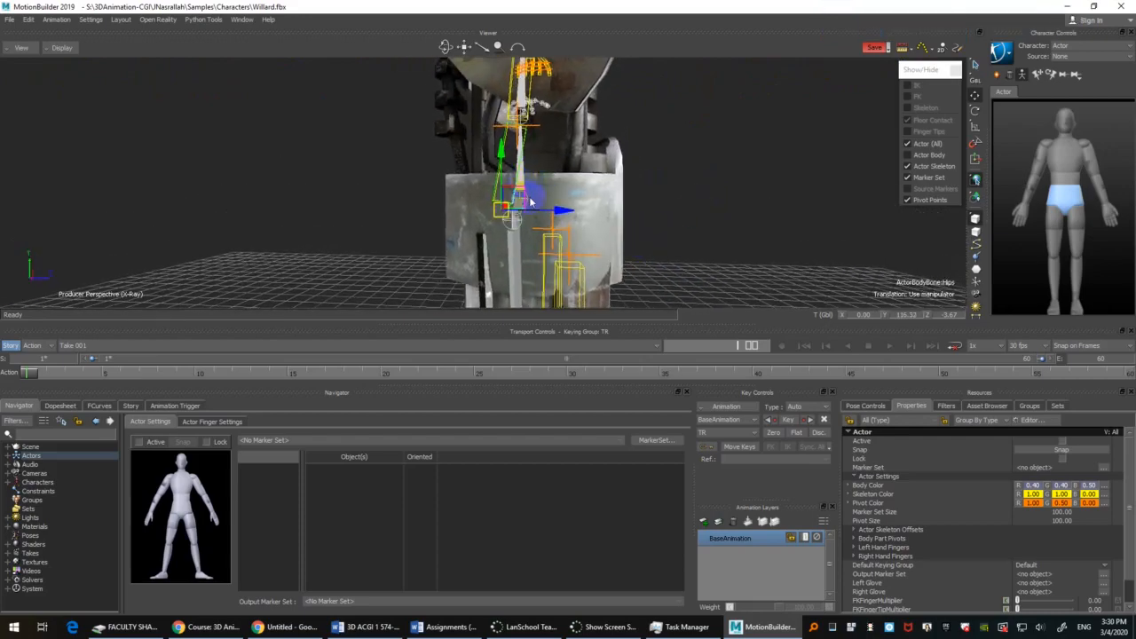
mouse_move(559, 217)
left_mouse_down()
mouse_move(720, 219)
mouse_move(689, 286)
mouse_move(690, 233)
mouse_move(743, 226)
mouse_move(673, 235)
left_mouse_up()
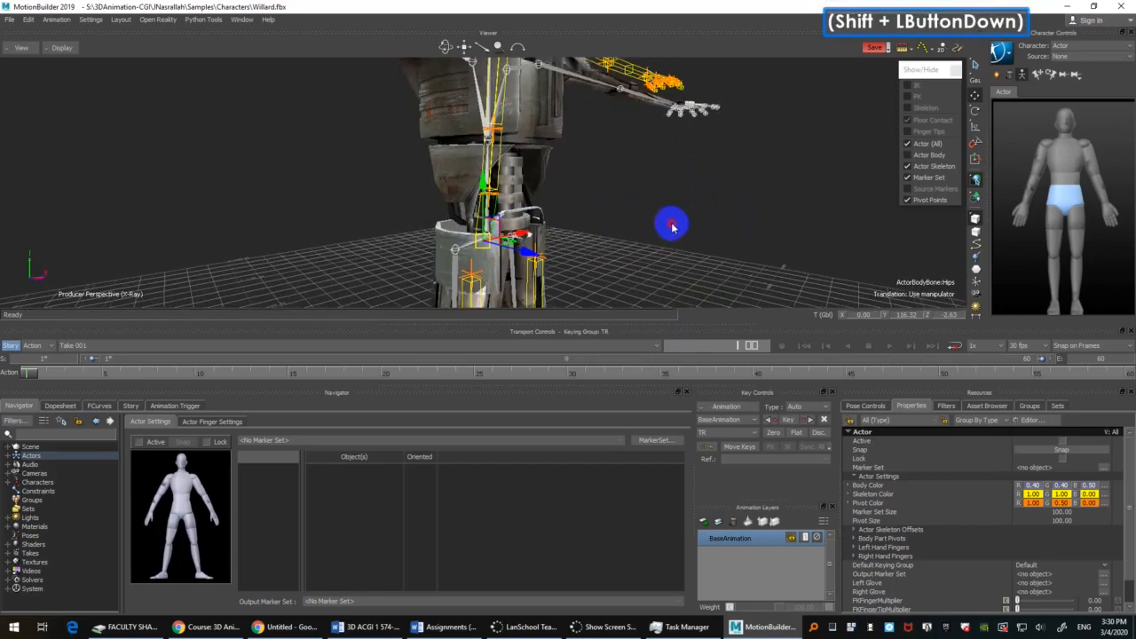
left_click_drag(672, 227, 726, 221, "shift")
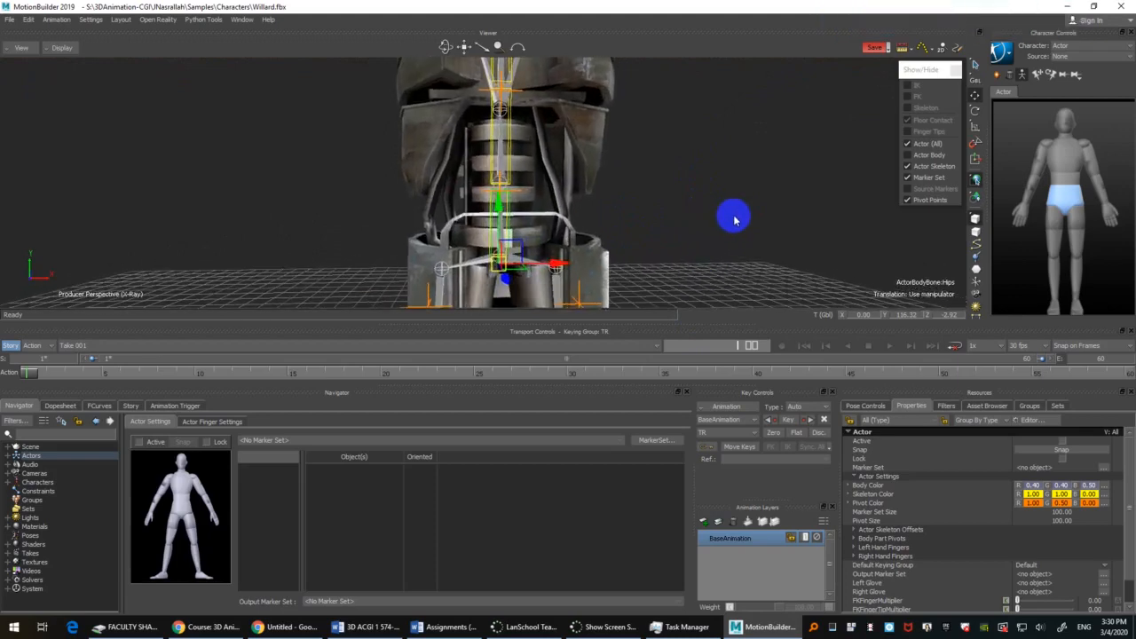
Step: Scale the Actor's hips bone to about 1.10 along Y and compare the spine pivots with Willard's joints
key("s")
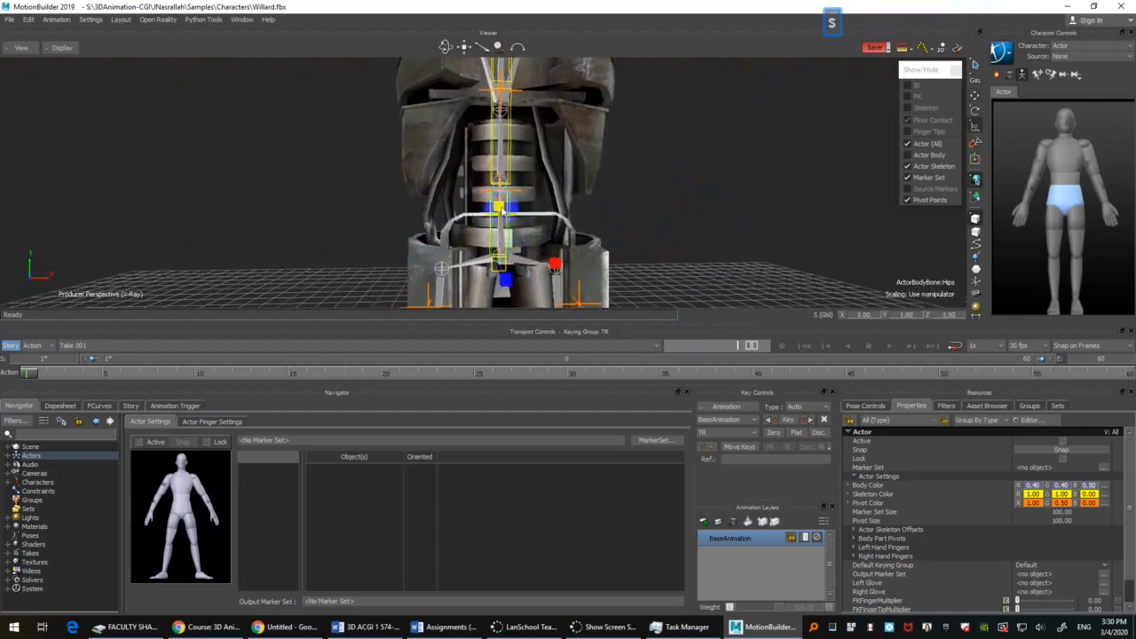
left_click(974, 125)
left_click(502, 205)
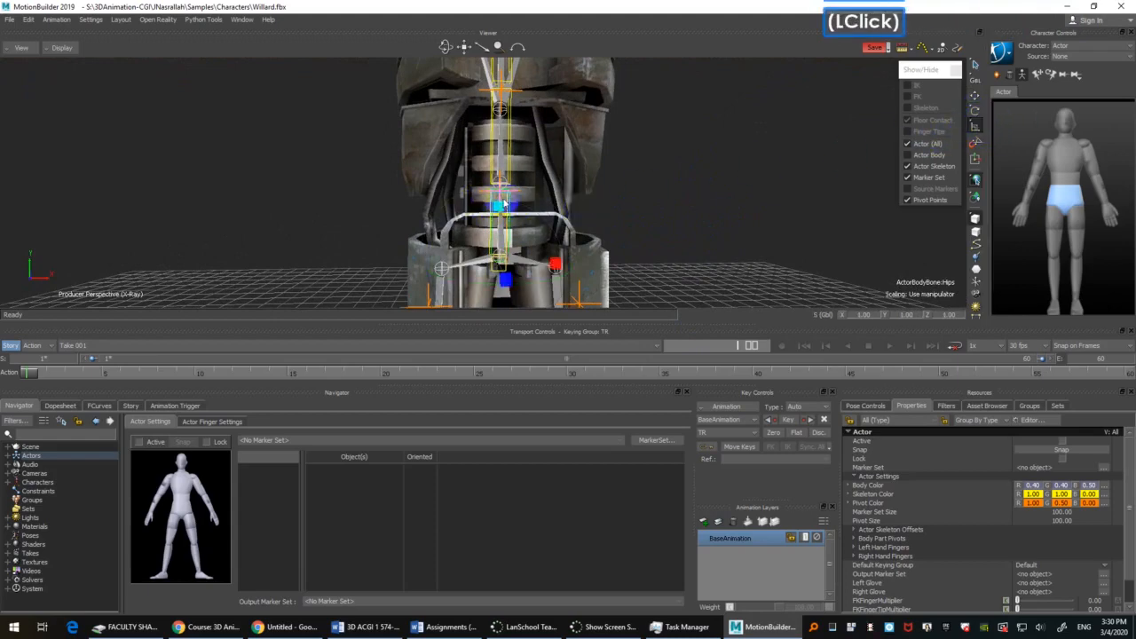
left_click_drag(501, 211, 500, 205)
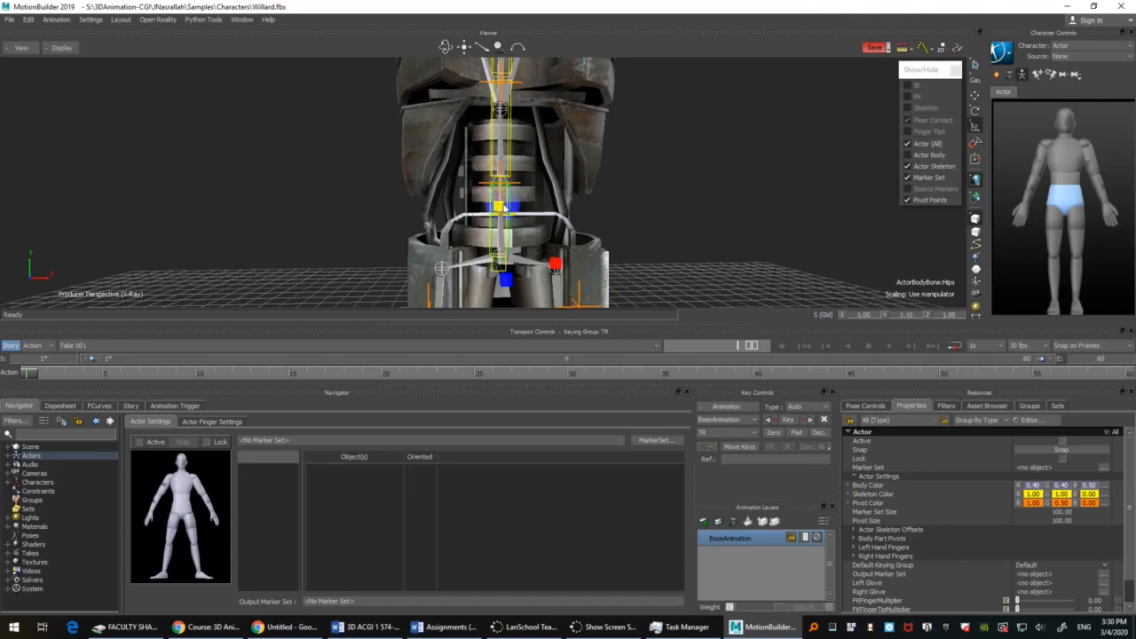
left_click_drag(538, 183, 662, 209, "ctrl")
left_click_drag(751, 167, 532, 186, "shift")
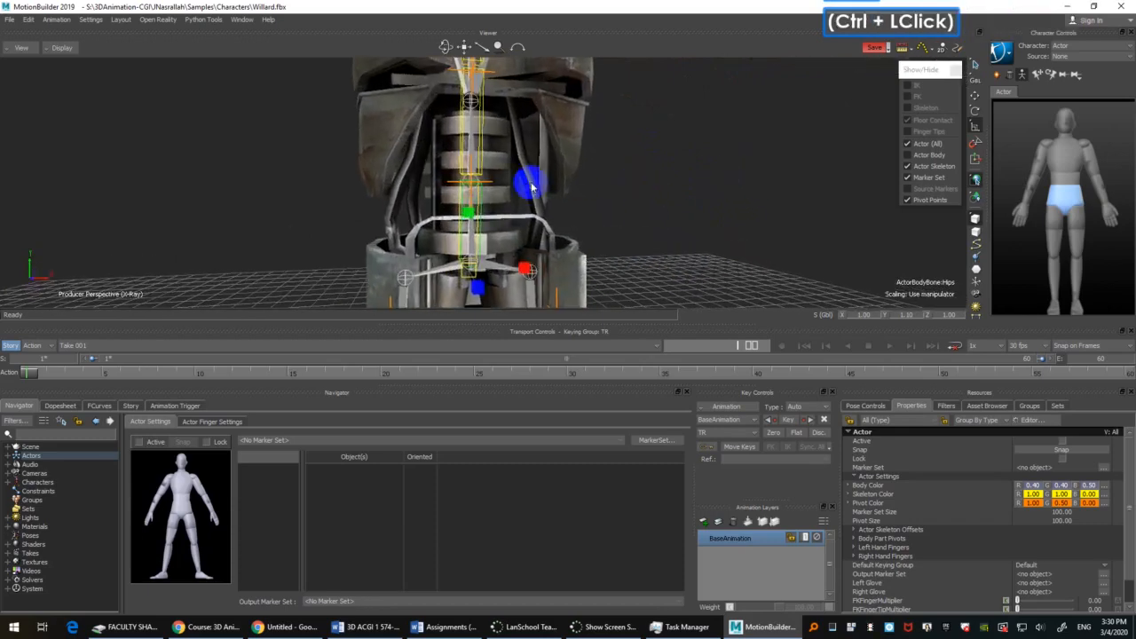
Step: Select the Actor's waist bone and scale it to about 0.81 along Y, checking it against Willard's spine
left_click(472, 153)
left_click_drag(706, 182, 530, 150, "ctrl")
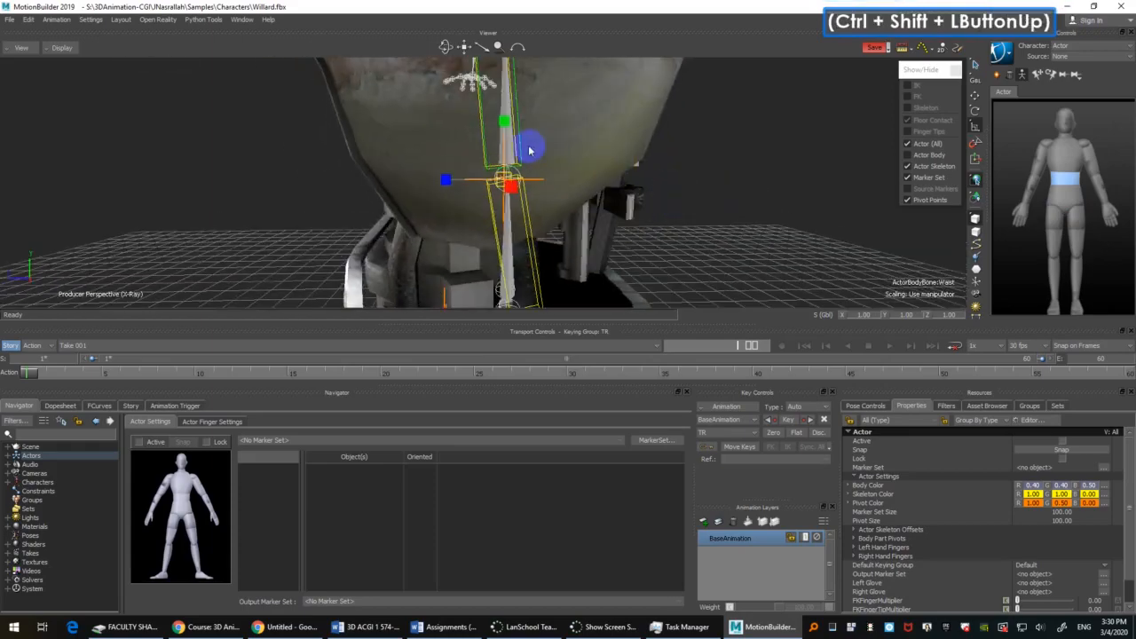
left_click_drag(674, 206, 690, 271, "ctrl+shift")
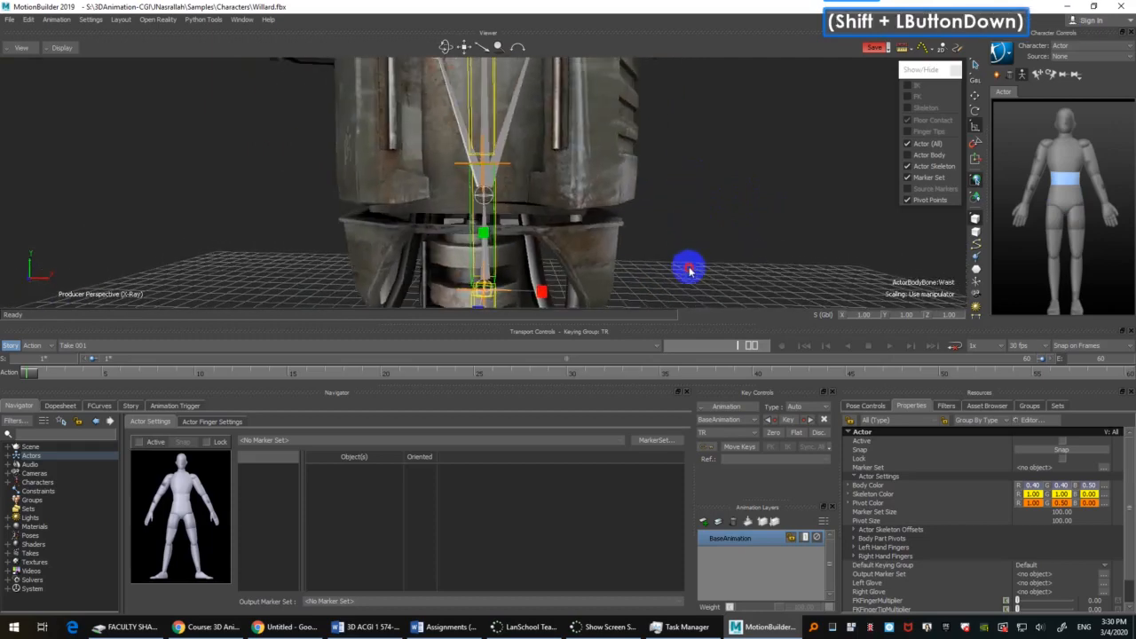
left_click(495, 226)
left_click_drag(731, 161, 707, 172, "ctrl")
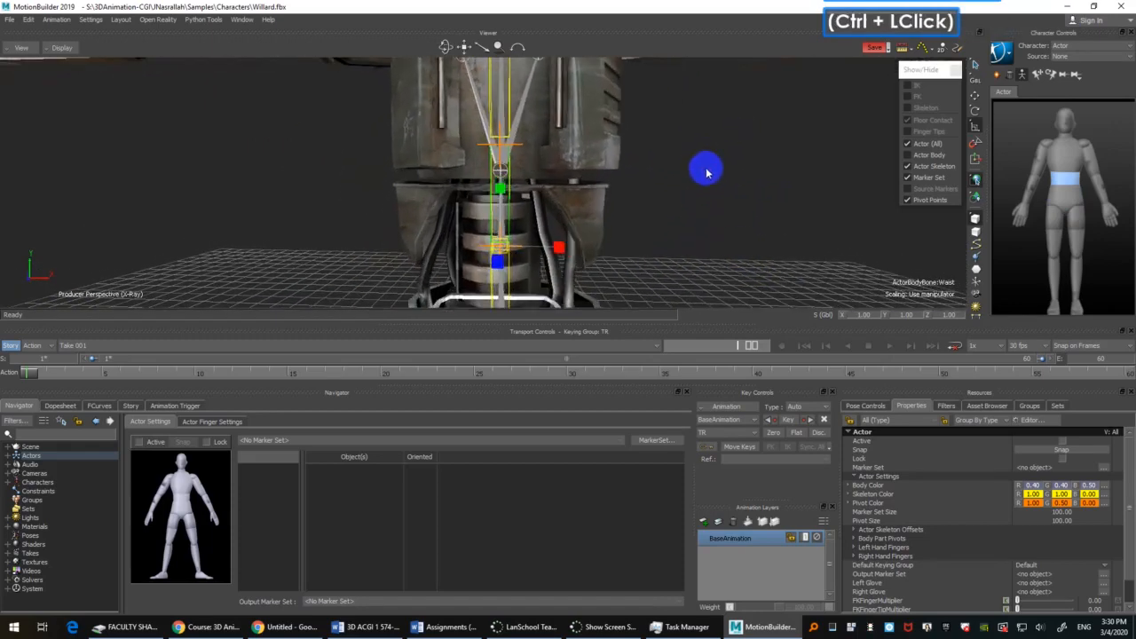
left_click_drag(500, 191, 501, 199)
left_click_drag(654, 202, 678, 241, "ctrl+shift")
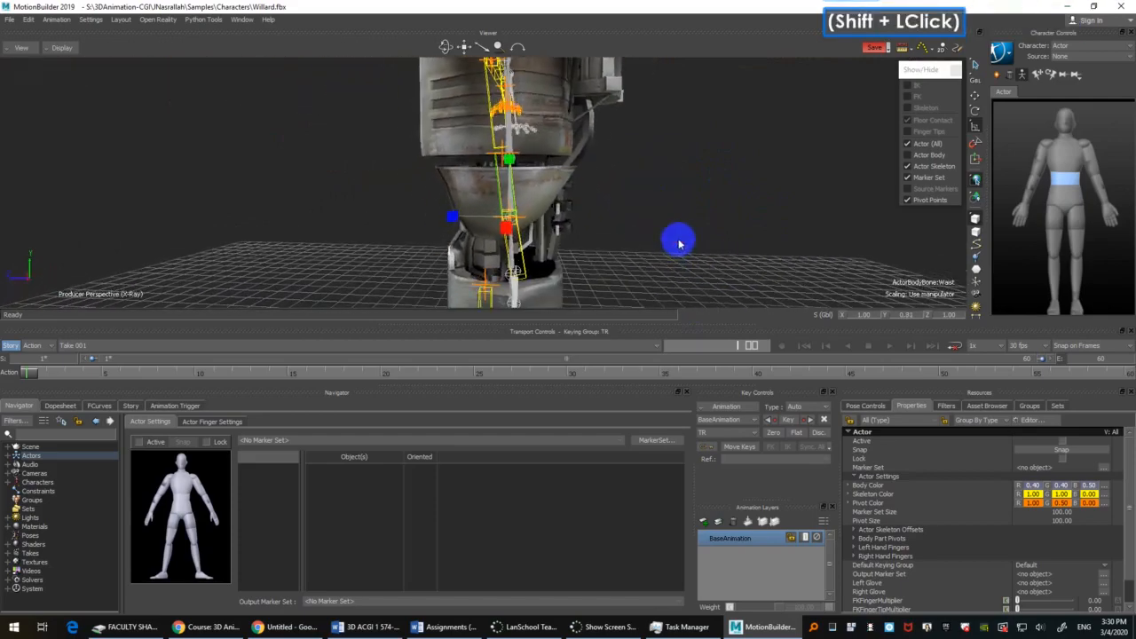
left_click_drag(512, 163, 674, 272, "shift")
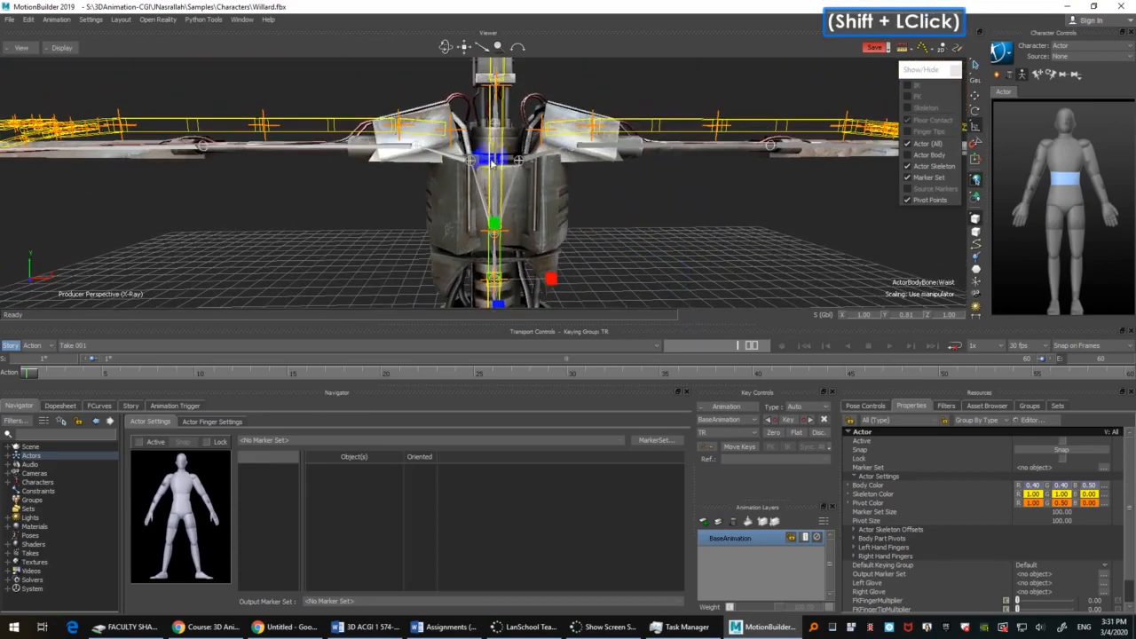
Step: Select the Actor's chest bone and scale it to about 0.75 along Y, checking its fit against Willard's torso
left_click(501, 159)
left_click_drag(669, 208, 674, 238, "shift")
left_click_drag(497, 205, 496, 220)
left_click_drag(604, 206, 732, 201, "ctrl")
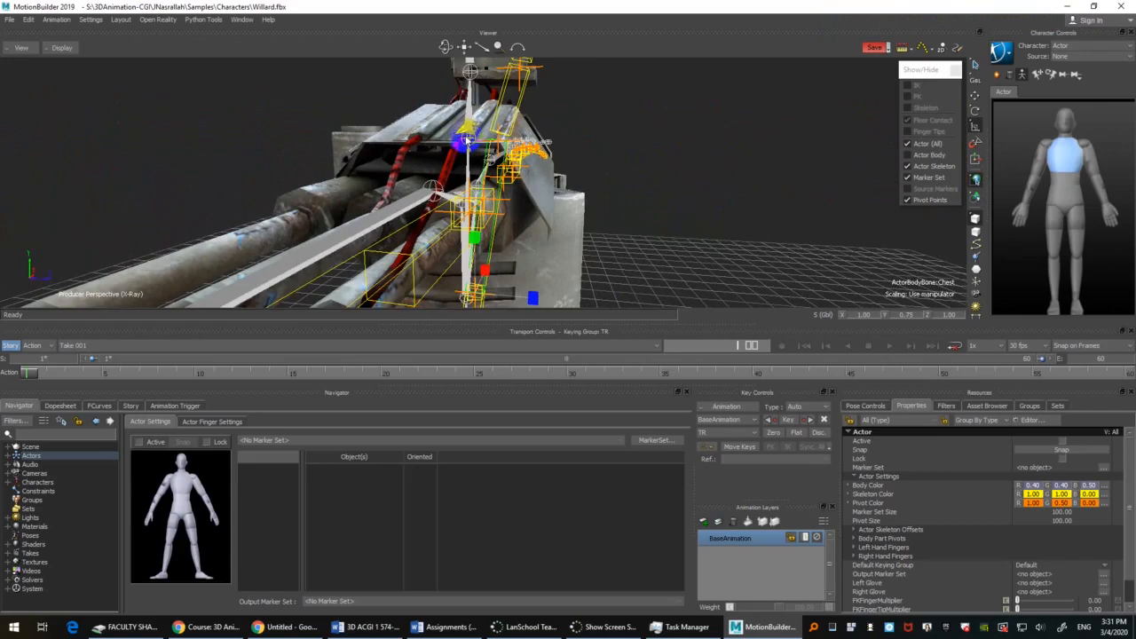
left_click_drag(708, 115, 651, 206, "ctrl+shift")
mouse_move(650, 206)
left_mouse_down("ctrl+shift")
mouse_move(651, 236)
mouse_move(658, 215)
left_mouse_up("ctrl+shift")
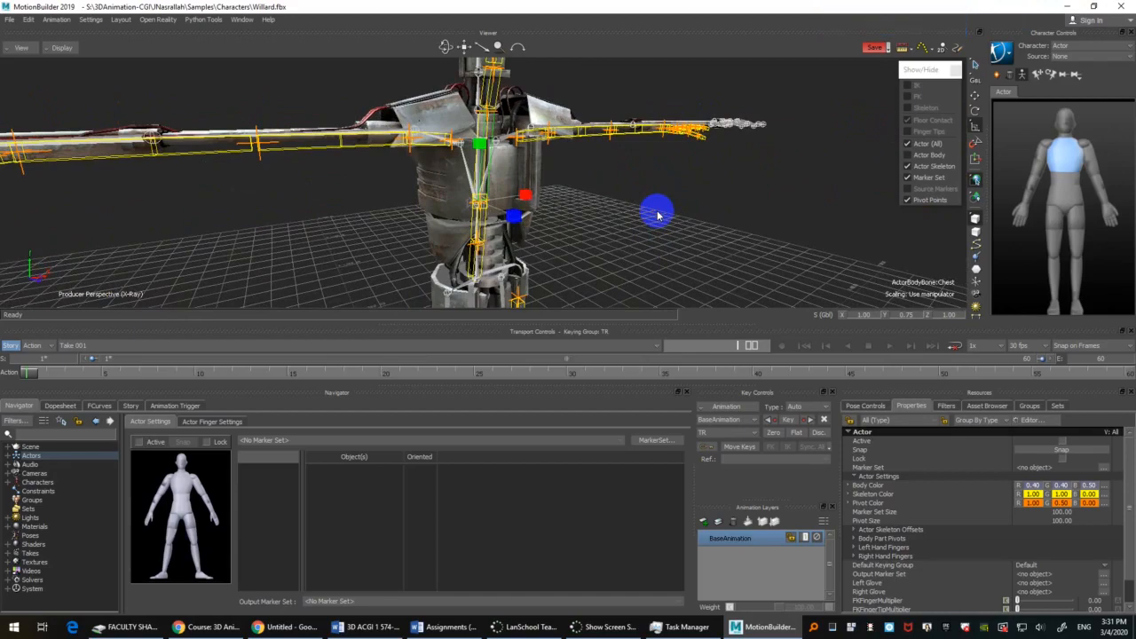
left_click_drag(601, 230, 611, 186, "shift")
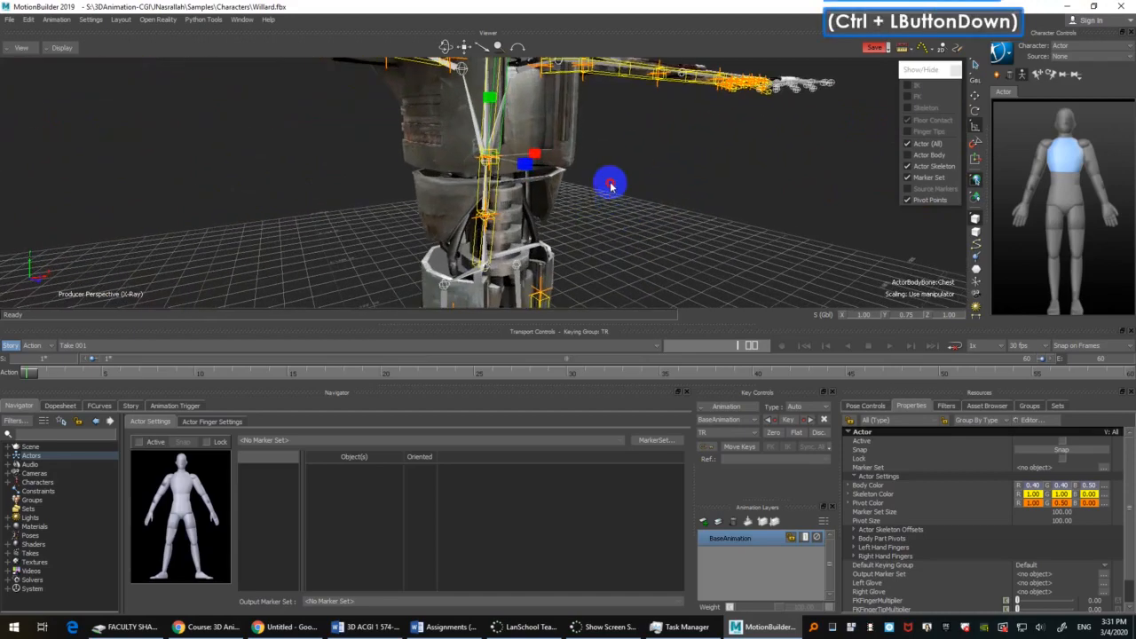
left_click_drag(736, 233, 689, 228, "ctrl")
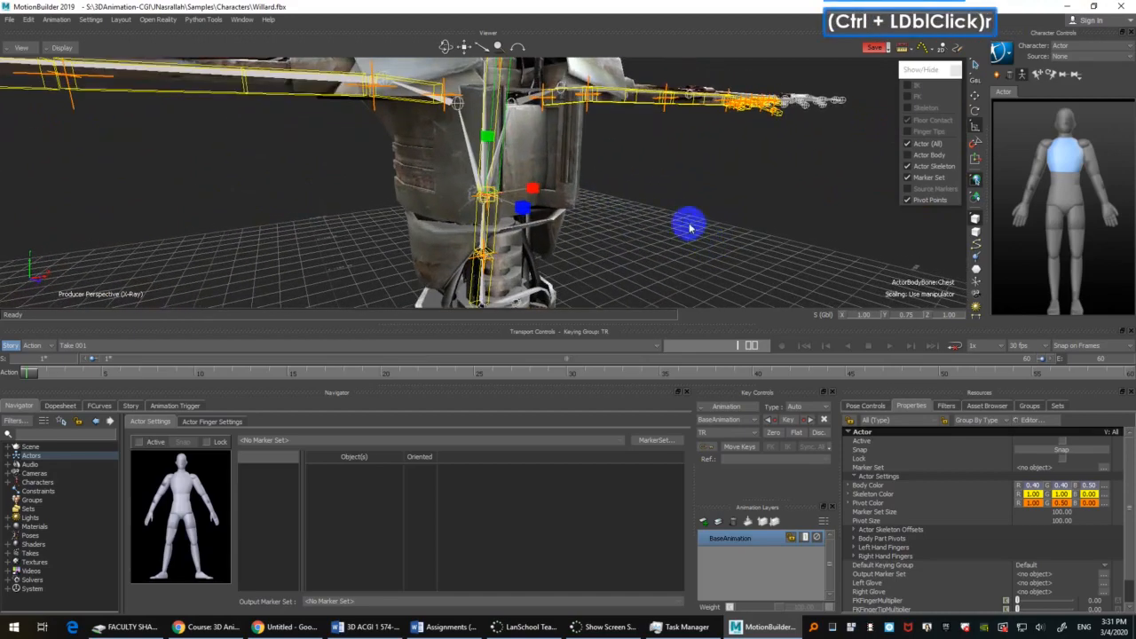
Step: Try rotating the Actor's chest bone to about -11.33 degrees in X, and undo the rotation
key("e")
left_click_drag(532, 187, 700, 232)
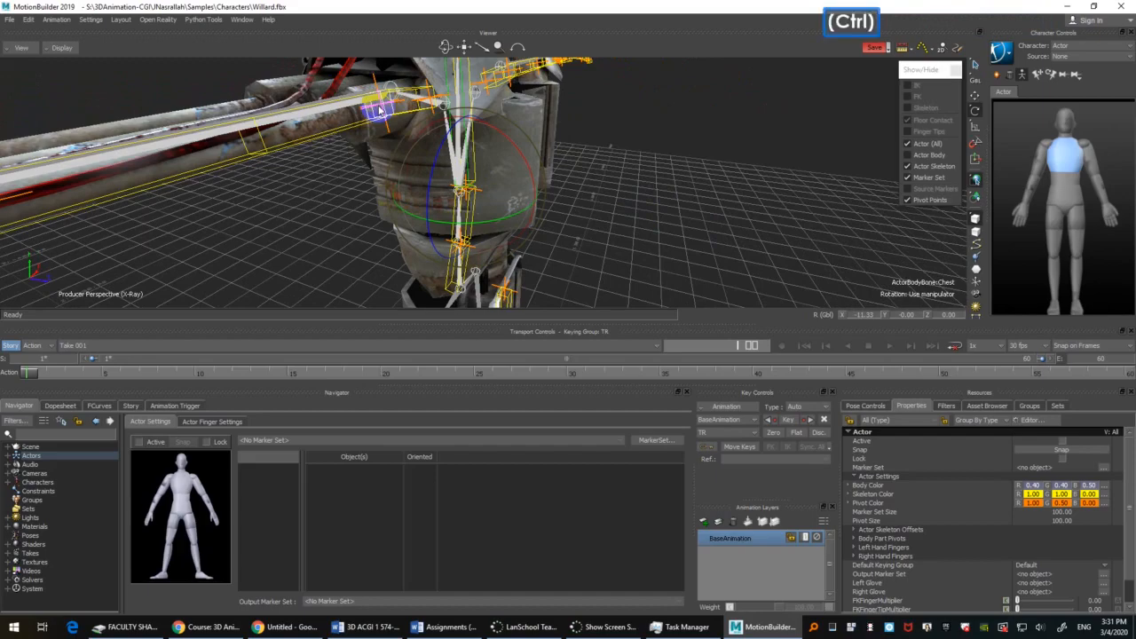
key("ctrl+z")
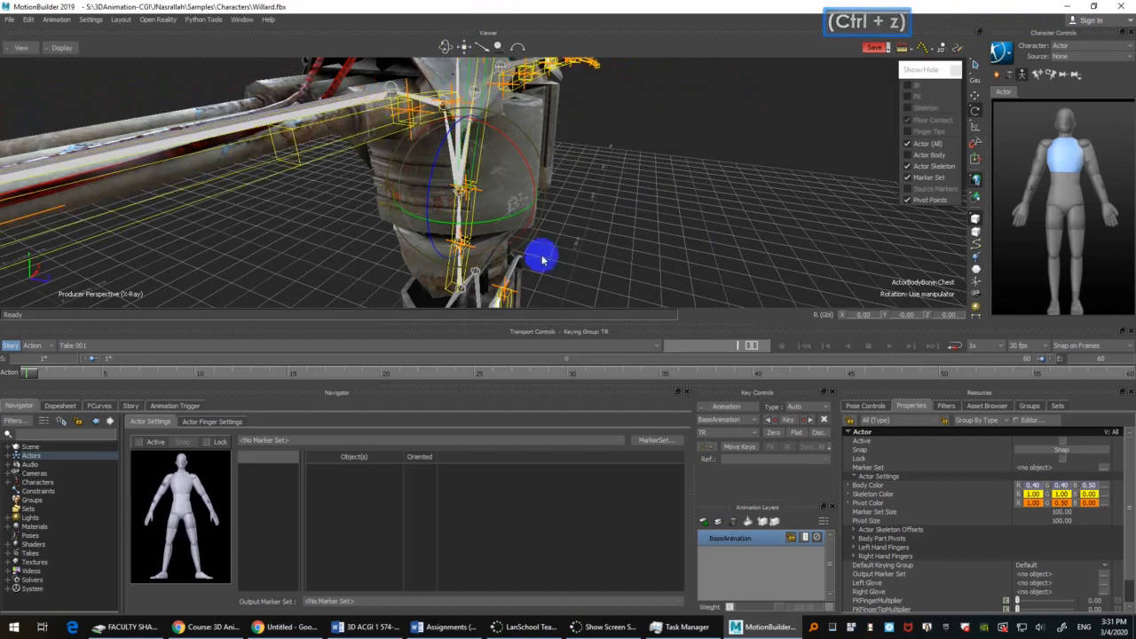
Step: Select the Actor's neck bone and scale it along Y toward Willard's neck joint
left_click_drag(540, 257, 601, 236, "ctrl+shift")
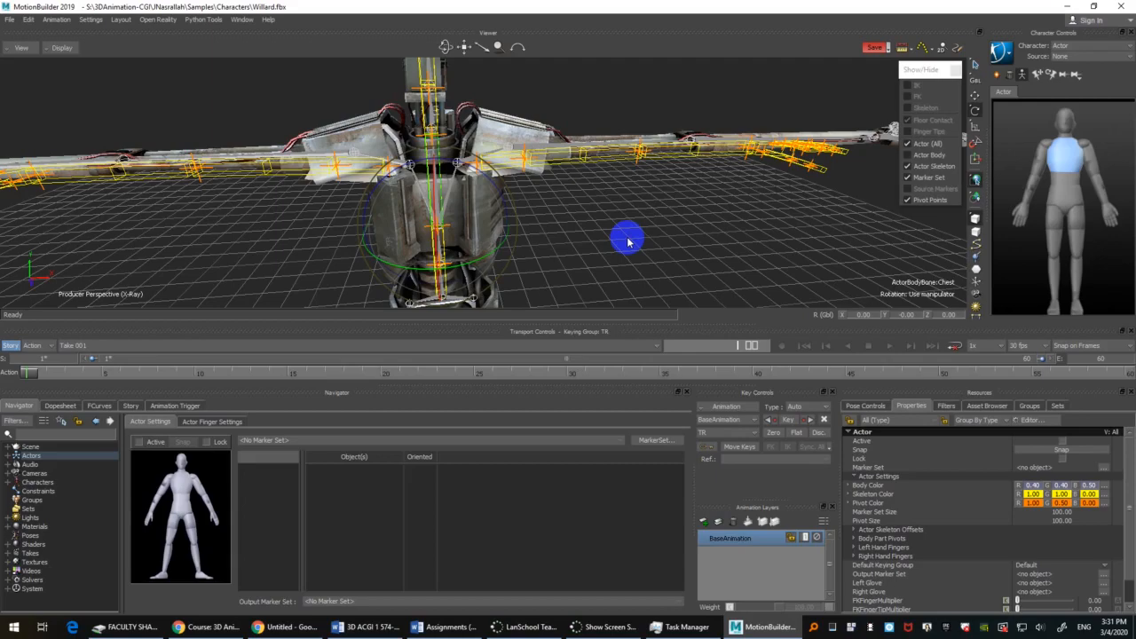
scroll(733, 190, "down", 2)
left_click_drag(676, 222, 735, 238, "ctrl+shift")
left_click_drag(735, 238, 742, 211, "shift")
left_click_drag(742, 211, 743, 219, "shift")
left_click(489, 144)
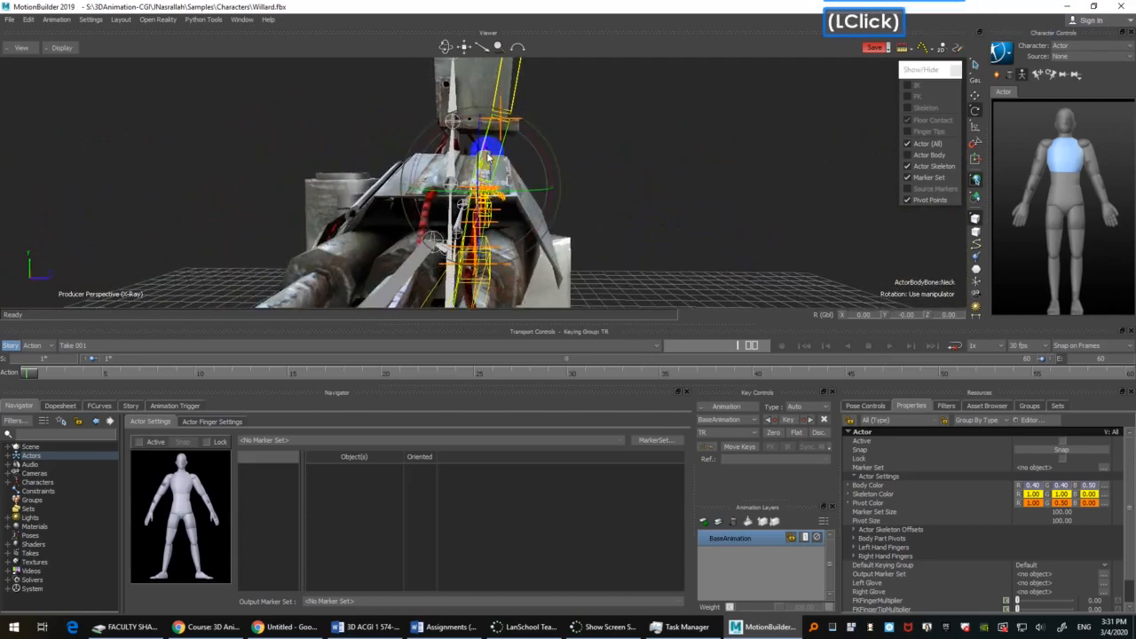
left_click_drag(604, 153, 607, 173, "shift")
key("s")
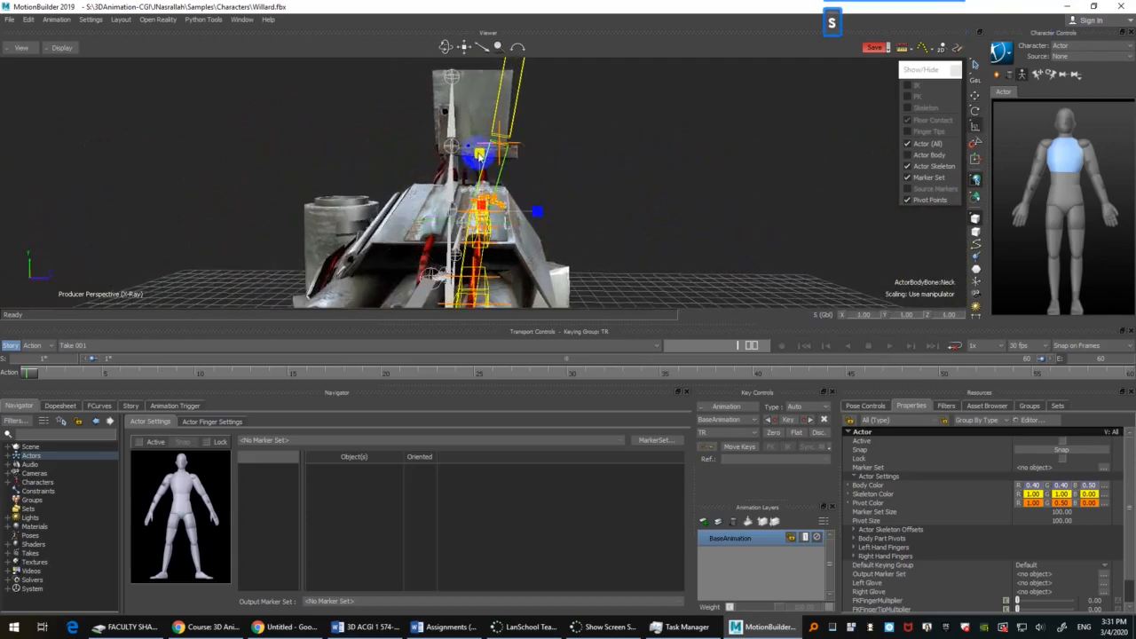
left_click_drag(478, 158, 609, 232)
left_click(479, 107)
left_click_drag(609, 232, 599, 226, "ctrl")
left_click_drag(598, 227, 641, 244, "shift")
Step: Select the Actor's left collar bone, try moving it down to about 146.03 in Y, and undo the move
left_click(475, 181)
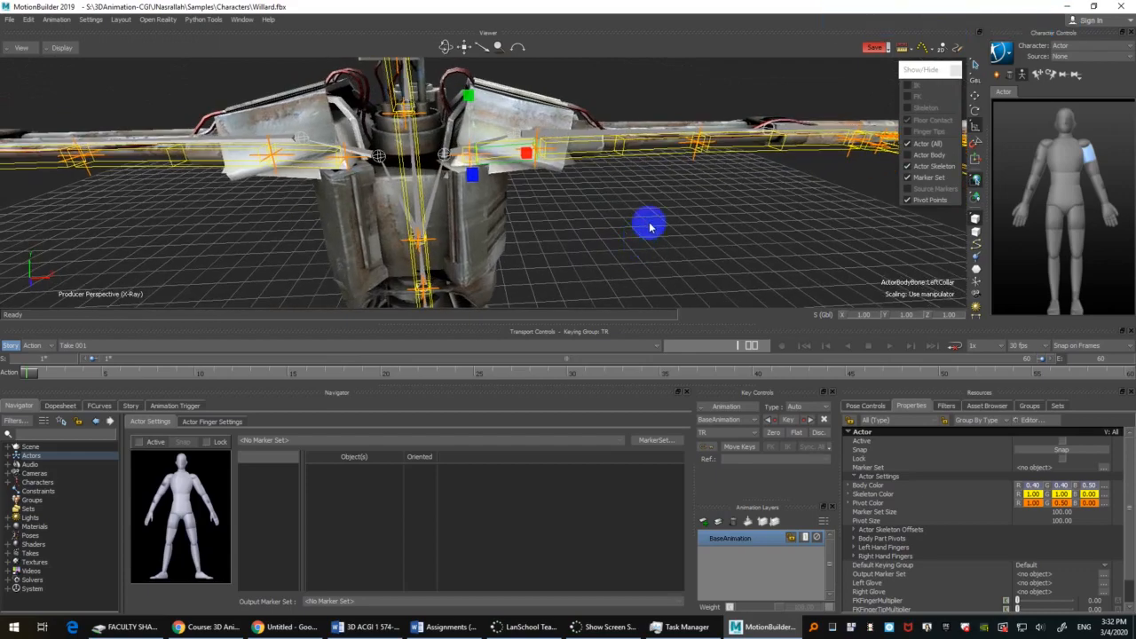
mouse_move(648, 228)
left_mouse_down("ctrl")
mouse_move(647, 264)
mouse_move(663, 216)
mouse_move(618, 228)
mouse_move(609, 198)
mouse_move(684, 190)
mouse_move(585, 222)
mouse_move(629, 238)
left_mouse_up("ctrl")
key("t")
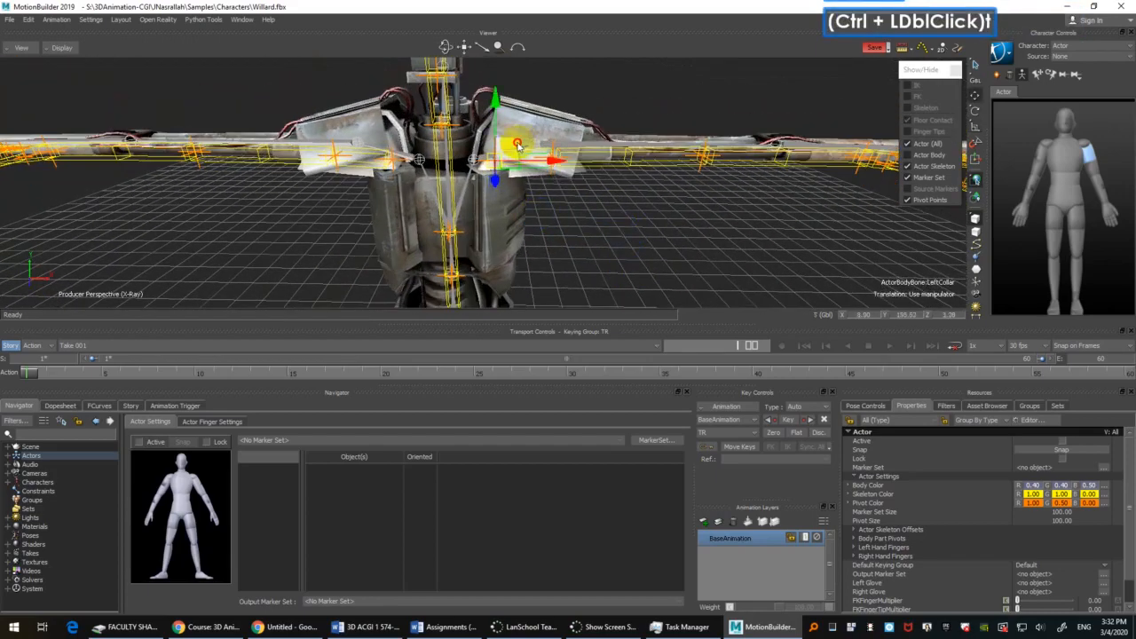
left_click_drag(517, 144, 733, 255)
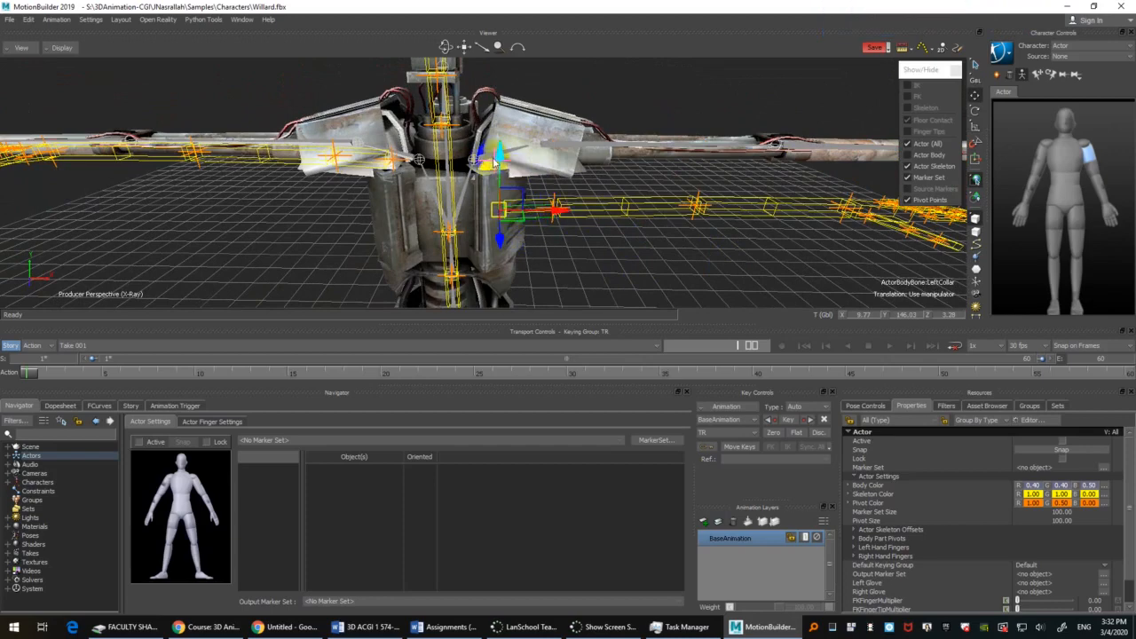
key("ctrl")
key("ctrl+z")
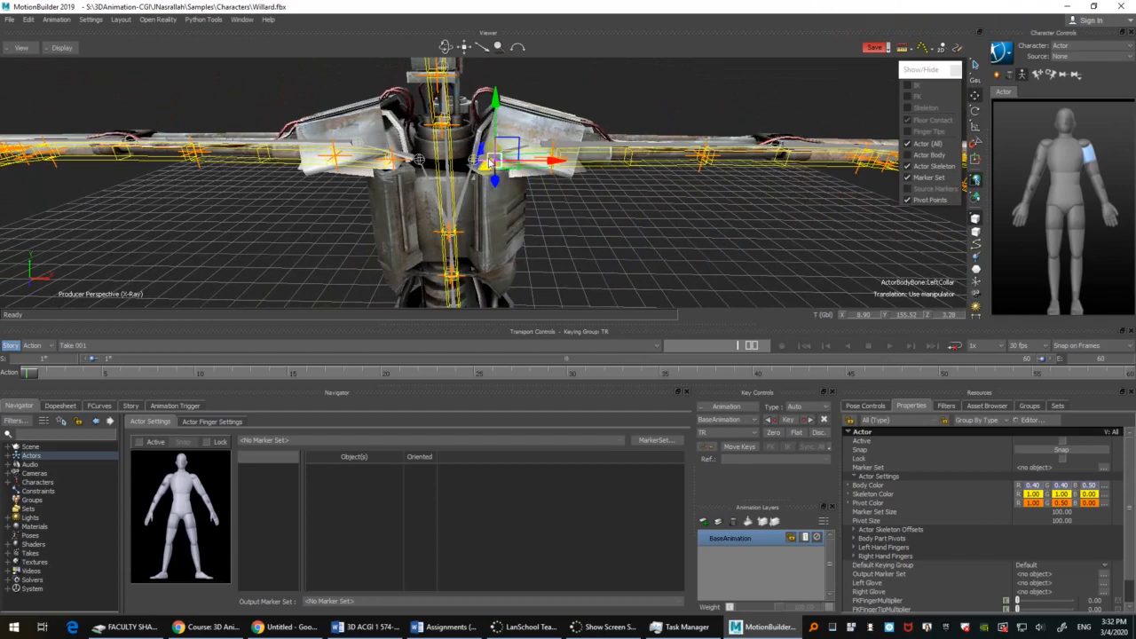
Step: Expand the Actor's Body Part Pivots properties and show the Left Shoulder pivot's separate X, Y and Z values
left_click_drag(669, 212, 715, 270, "shift")
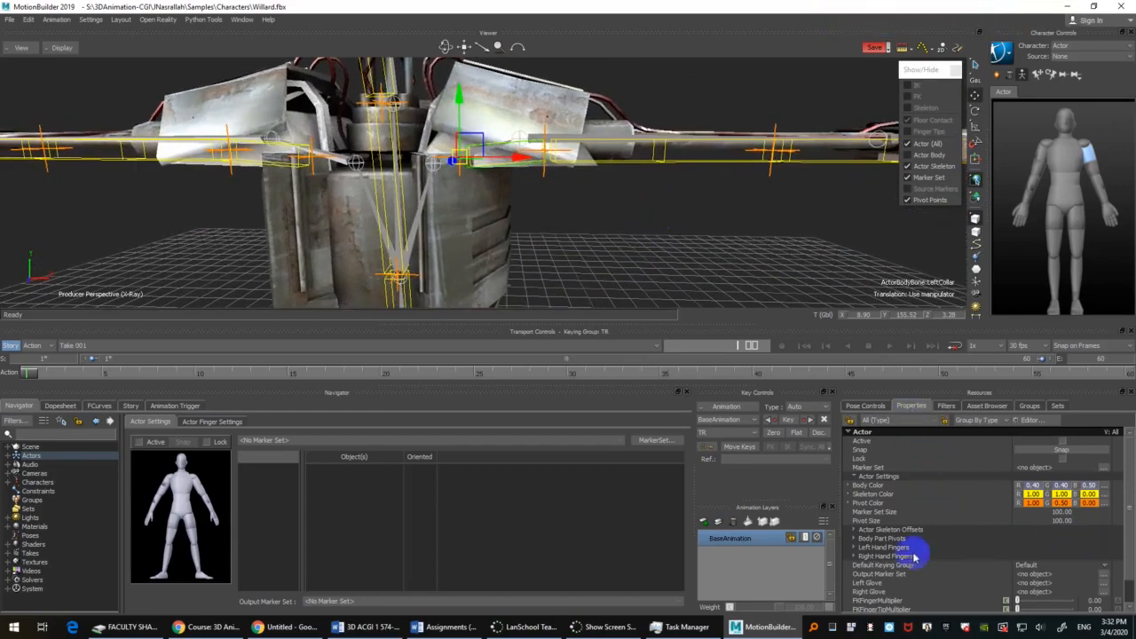
left_click(856, 477)
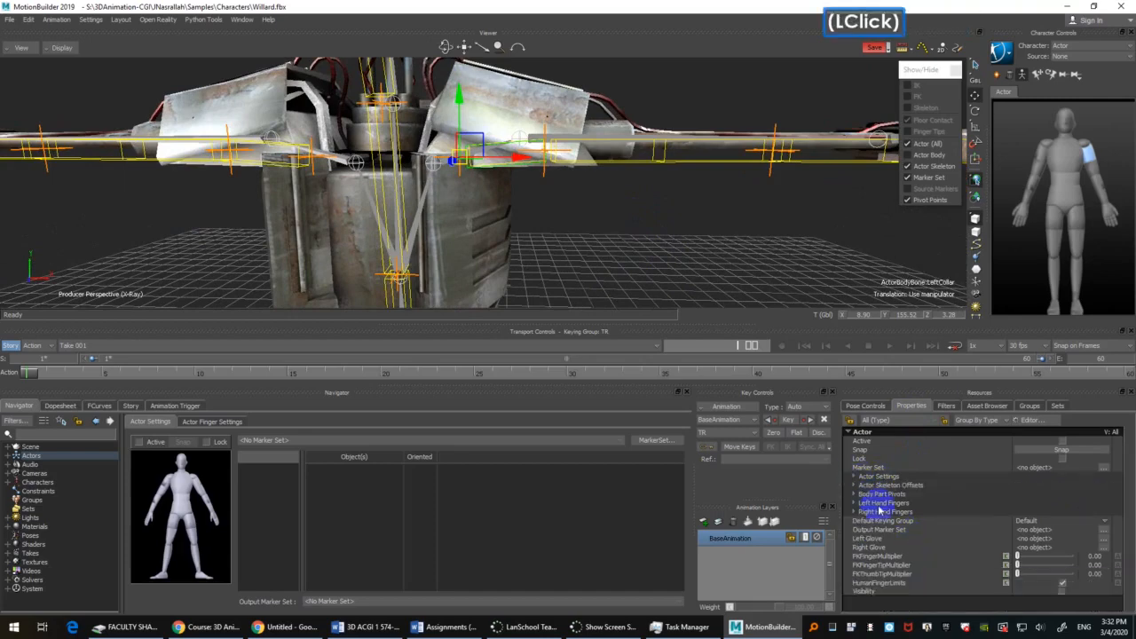
left_click(896, 496)
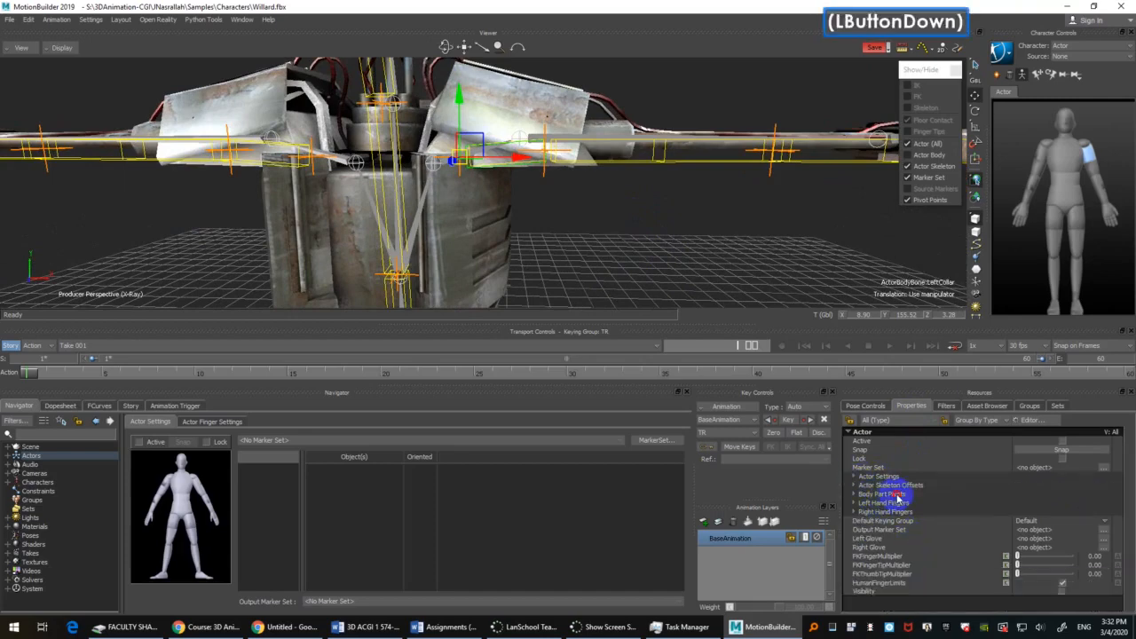
left_click(853, 495)
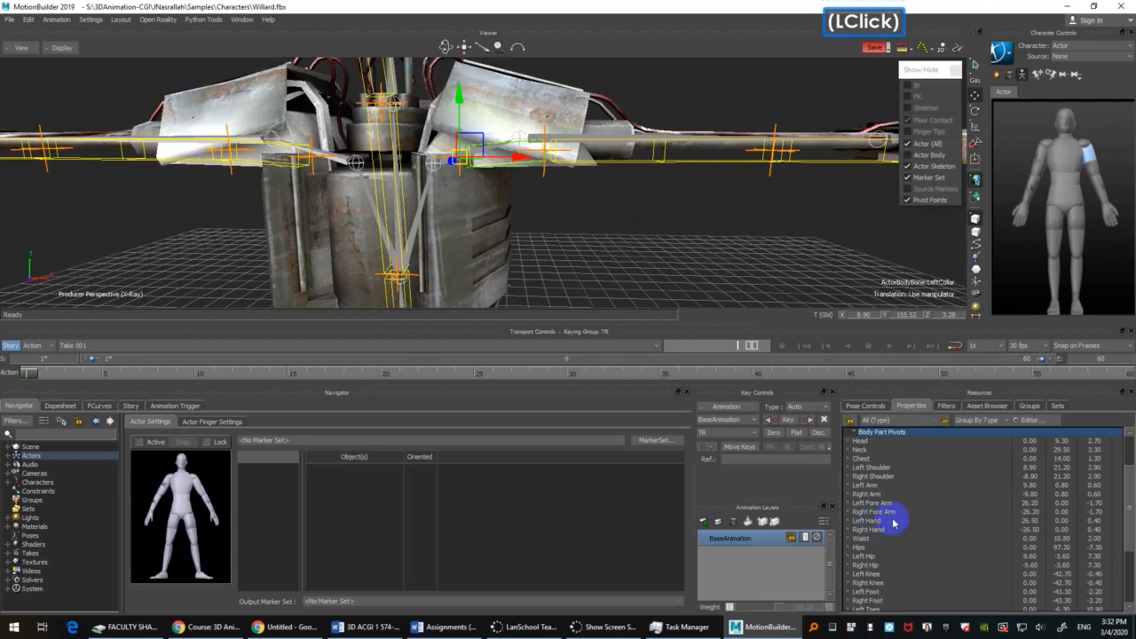
left_click(879, 468)
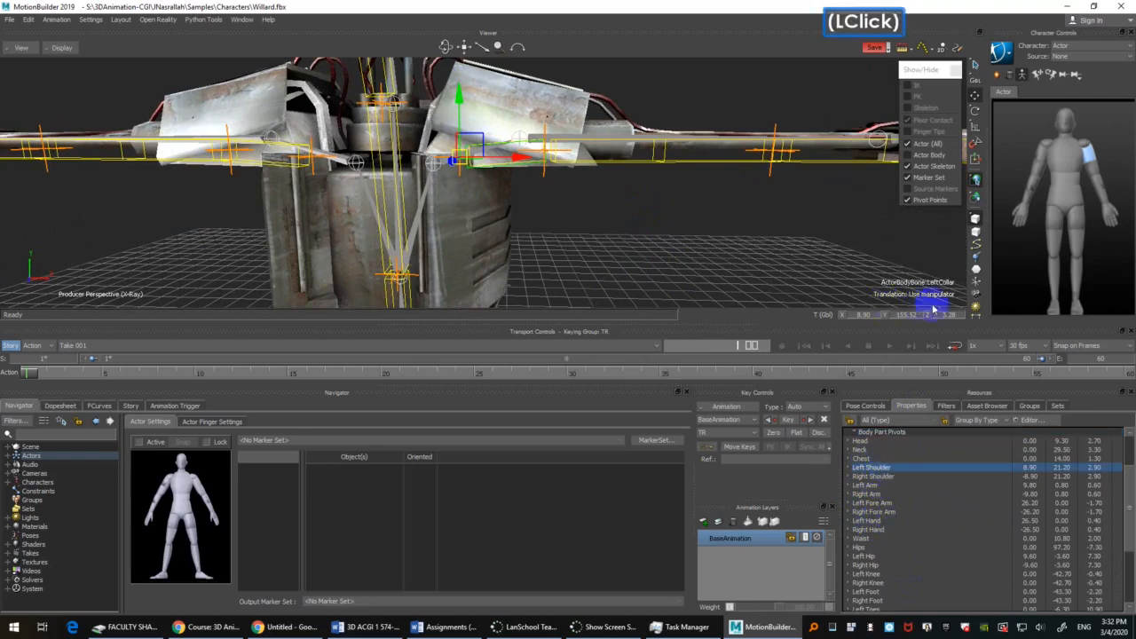
scroll(902, 525, "down", 1)
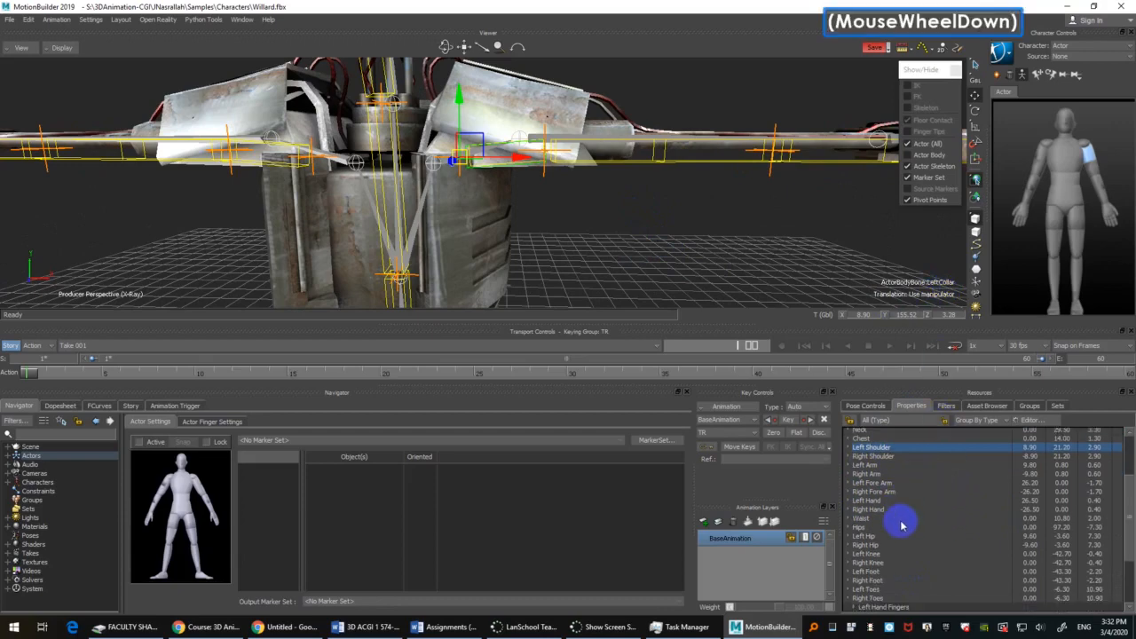
scroll(902, 526, "down", 1)
scroll(905, 545, "up", 1)
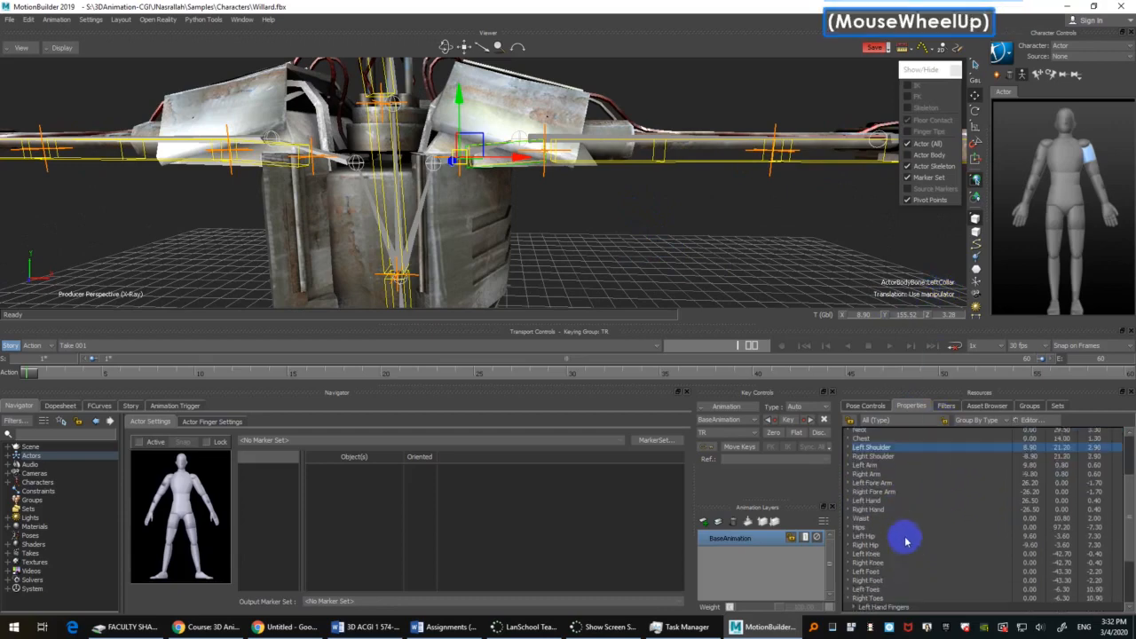
left_click(848, 447)
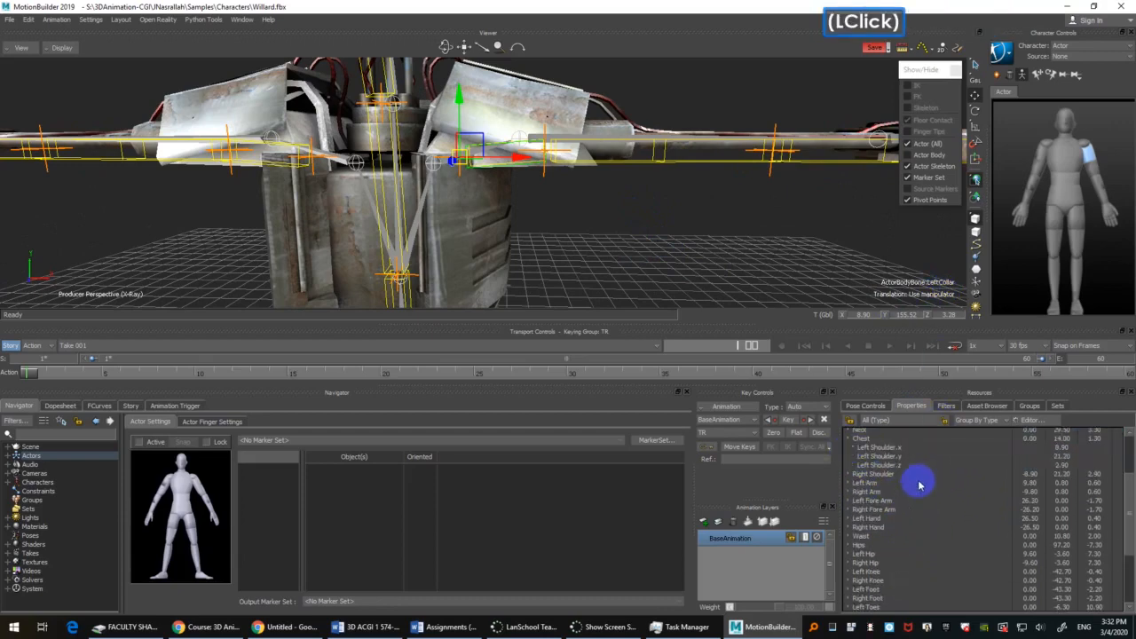
Step: Try adjusting the Actor's Left Shoulder pivot in X, and undo the change
left_click(1051, 447)
left_click_drag(1067, 453, 934, 391)
left_click(733, 252)
key("ctrl+z")
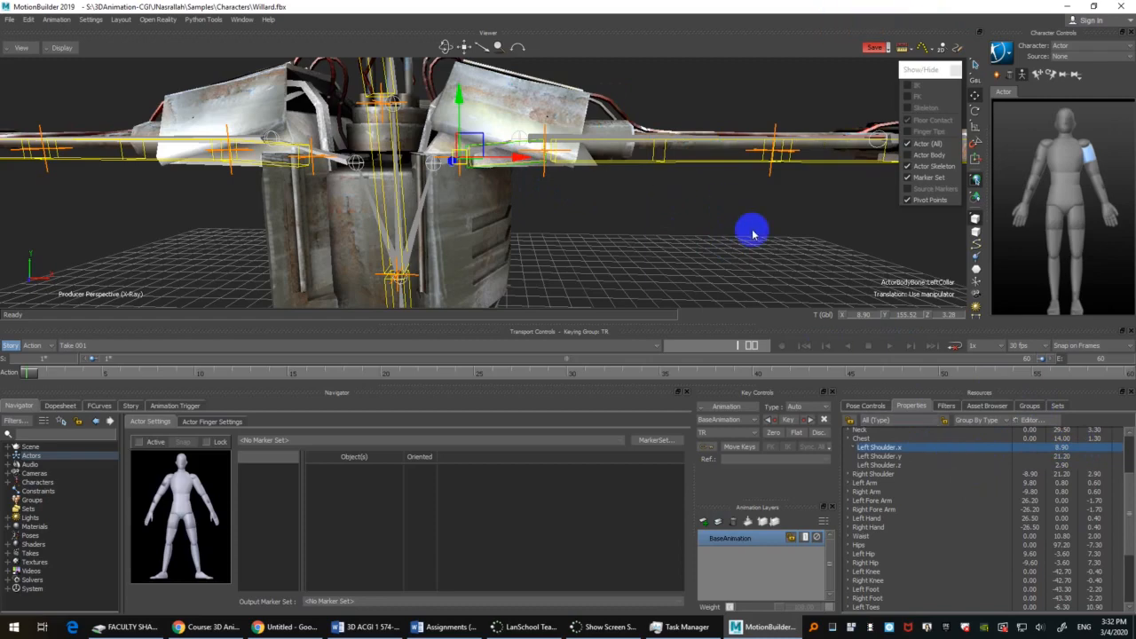
Step: Set the Actor's Left Shoulder pivot X to about 5.40, moving the left collar inward to Willard's collar joint
left_click_drag(753, 238, 759, 230, "shift")
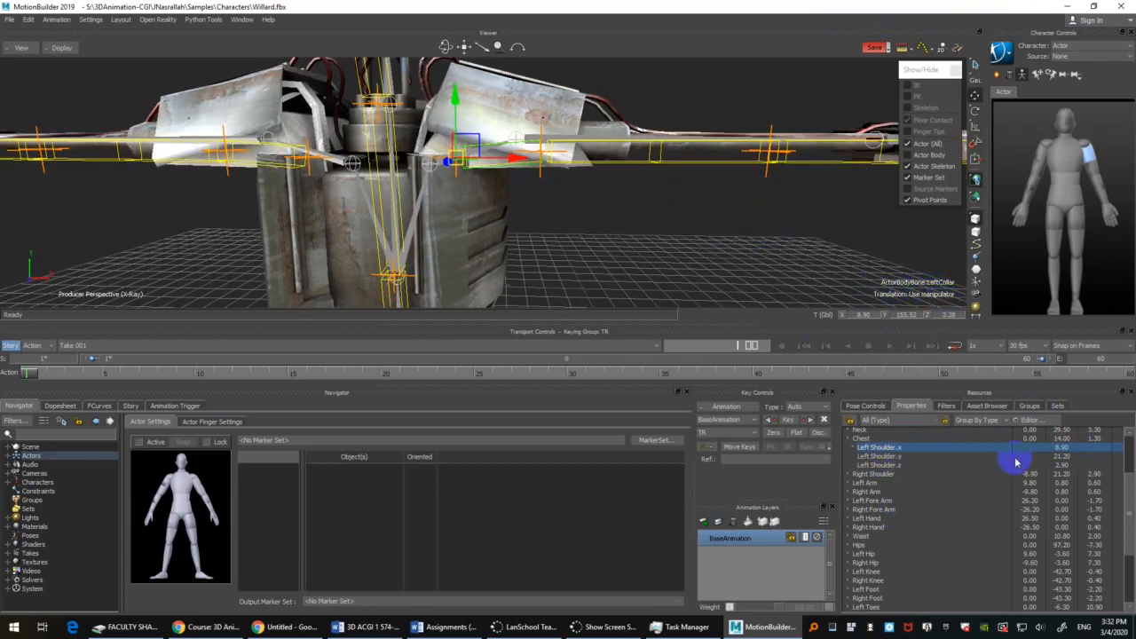
left_click_drag(535, 217, 649, 228, "shift")
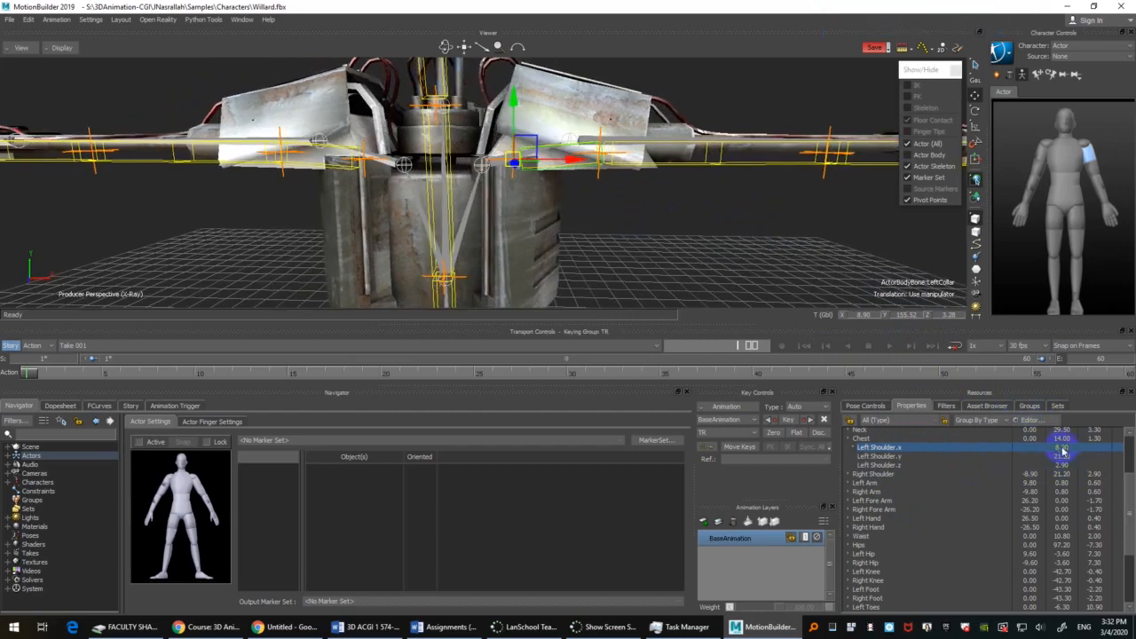
left_click_drag(1064, 451, 1064, 454)
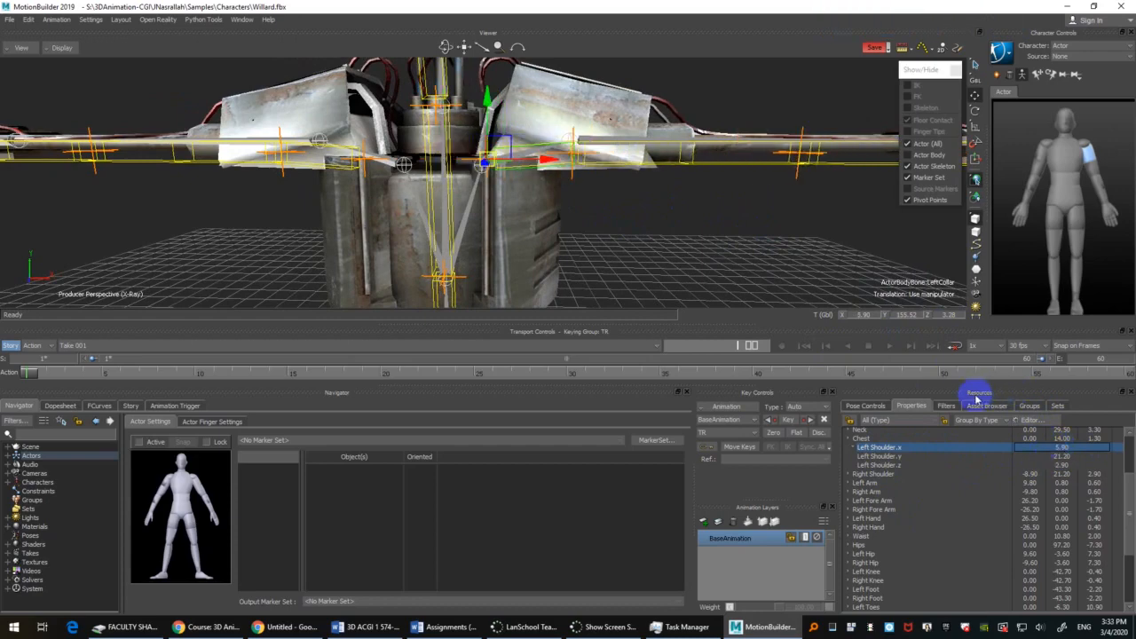
key("alt")
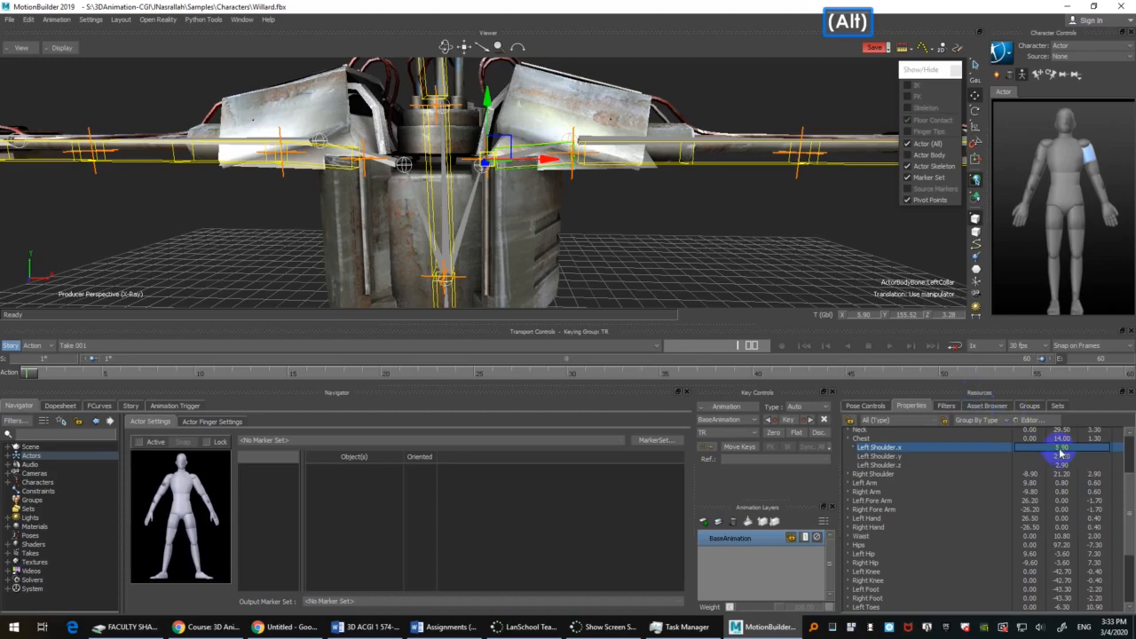
right_click_drag(1065, 451, 1069, 457, "alt")
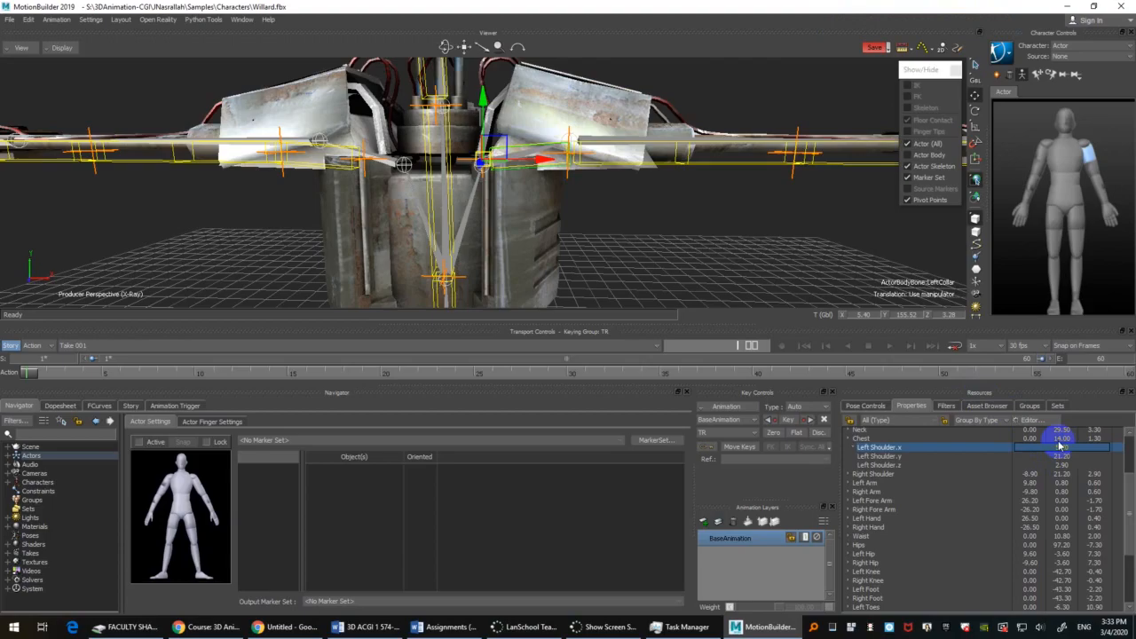
Step: View the left collar from above and set the Left Shoulder pivot Z to about -0.10 to match Willard's collar joint
left_click_drag(700, 219, 755, 271, "ctrl+shift")
left_click(736, 213, "ctrl")
mouse_move(735, 213)
left_mouse_down("shift")
mouse_move(723, 227)
mouse_move(760, 238)
mouse_move(740, 224)
left_mouse_up("shift")
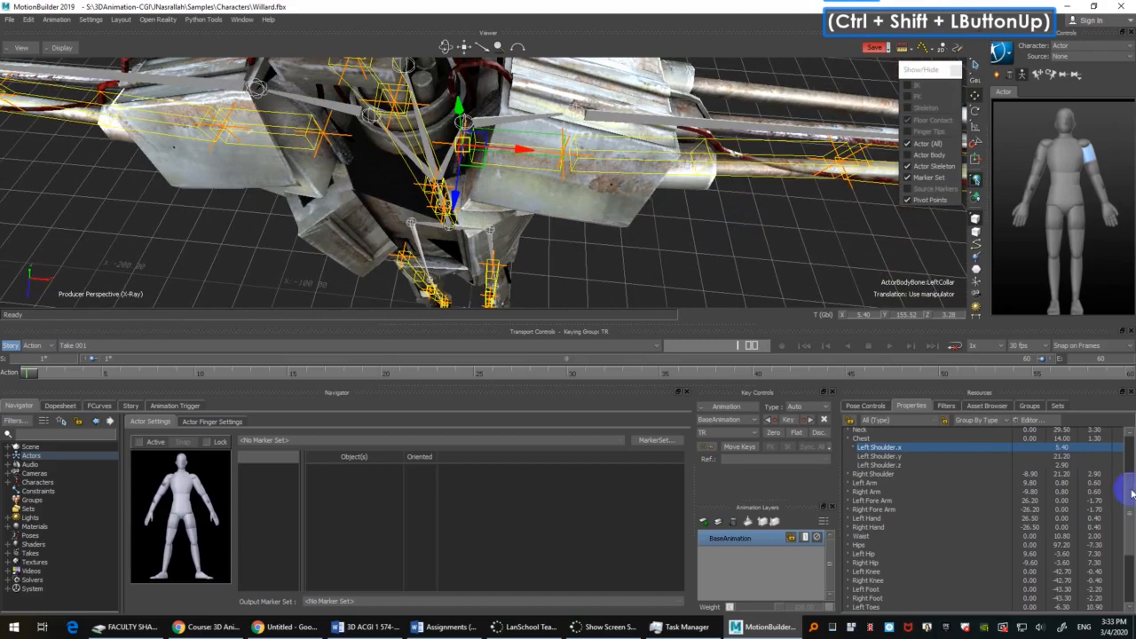
left_click(1063, 466)
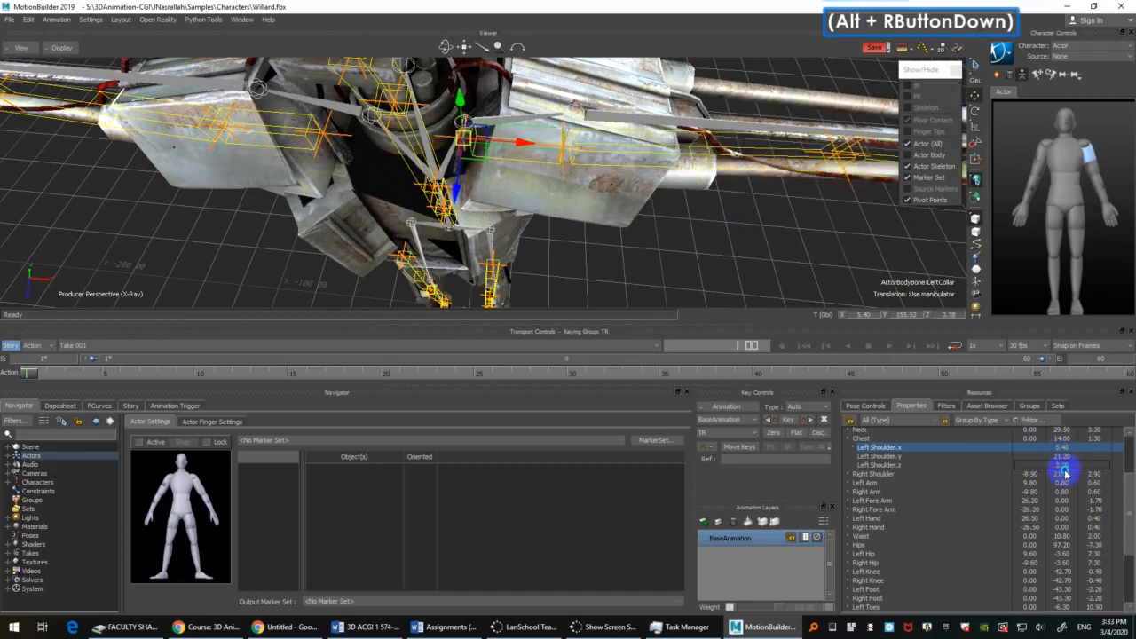
right_click_drag(1068, 489, 725, 285, "alt")
left_click_drag(725, 284, 713, 219, "ctrl+shift")
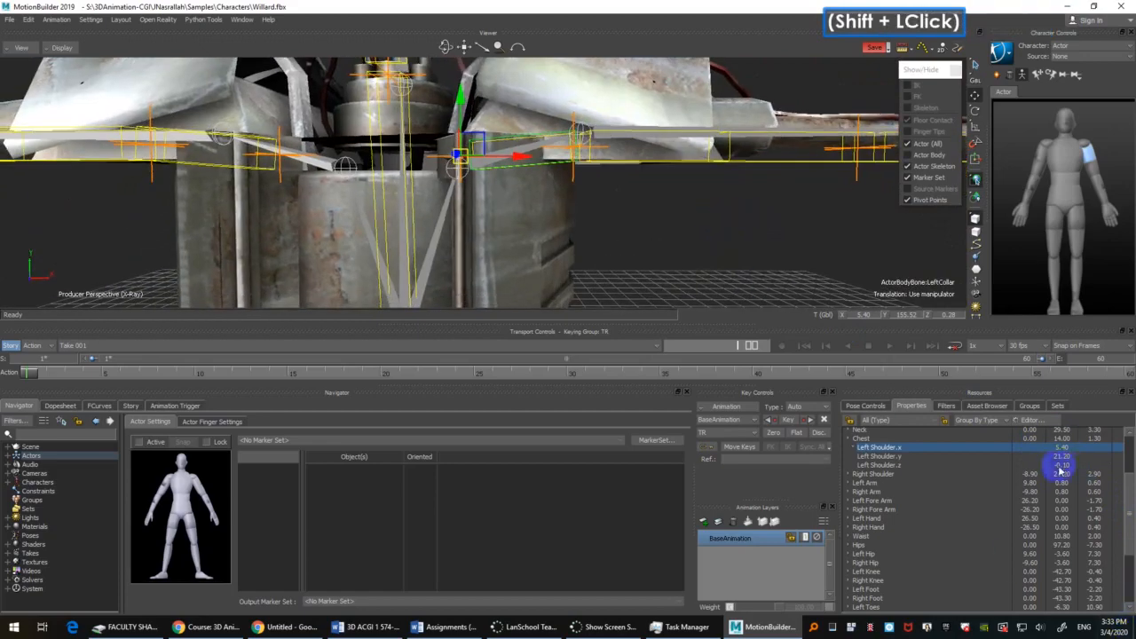
Step: Lower the Actor's Left Shoulder pivot Y to about 20.00 to align the left collar with Willard's collar joint
left_click(1061, 451)
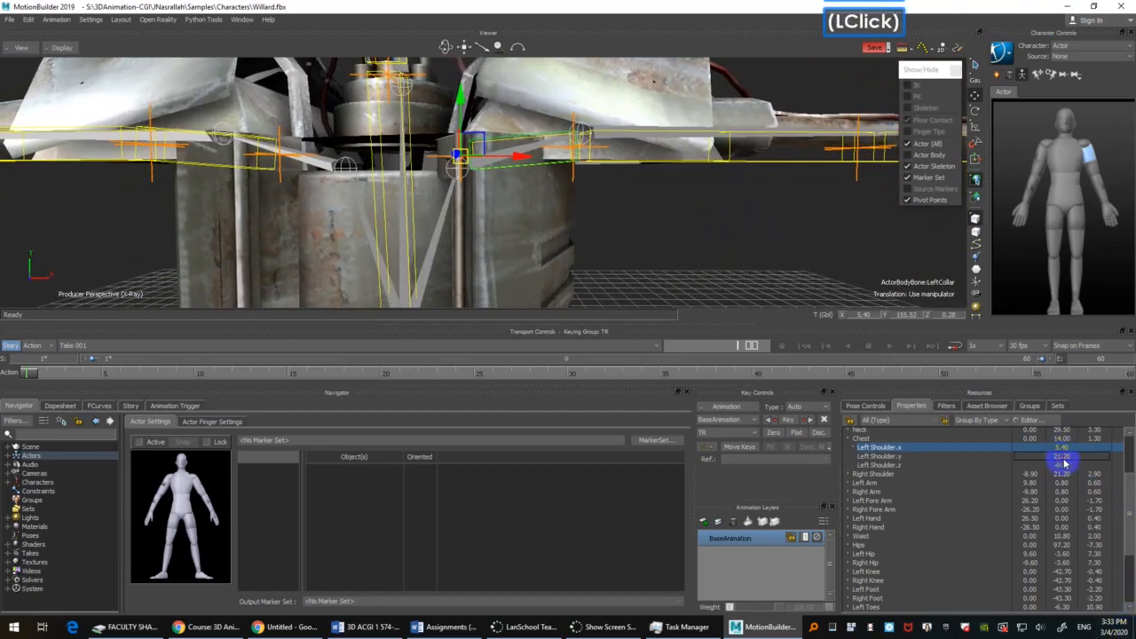
right_click_drag(1064, 459, 747, 289, "alt")
left_click_drag(624, 213, 703, 223, "shift")
left_click(711, 249, "ctrl")
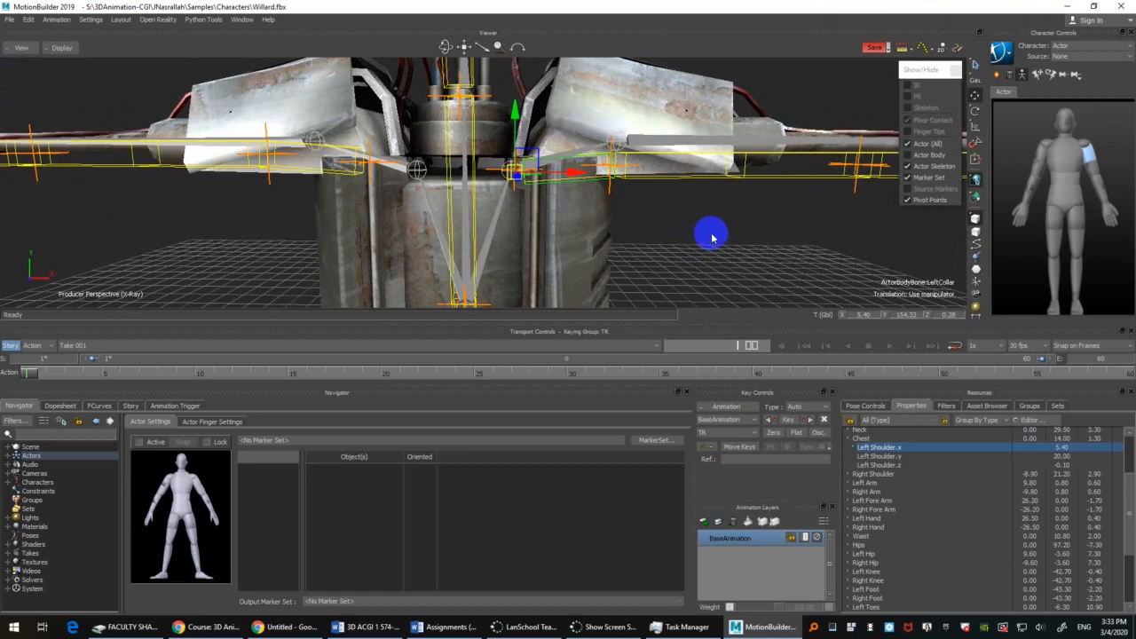
left_click(711, 237)
Step: Scale the Actor's left collar bone along X to about 1.08 so it reaches Willard's left shoulder joint
key("s")
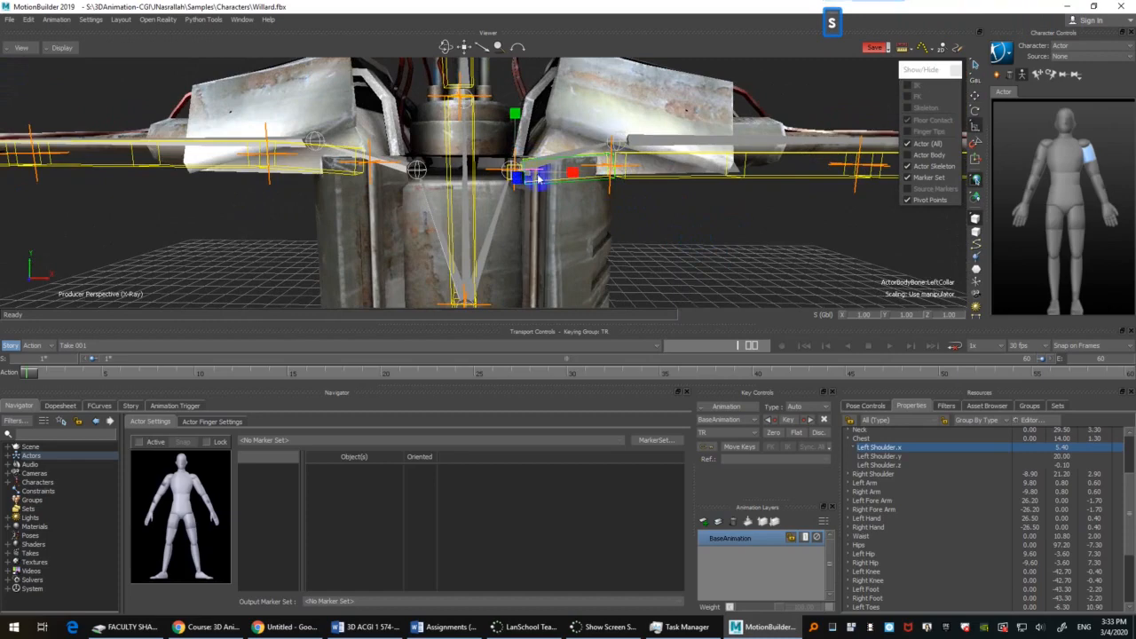
left_click_drag(572, 176, 575, 168)
left_click_drag(720, 218, 639, 218, "shift")
left_click_drag(646, 263, 658, 242, "ctrl")
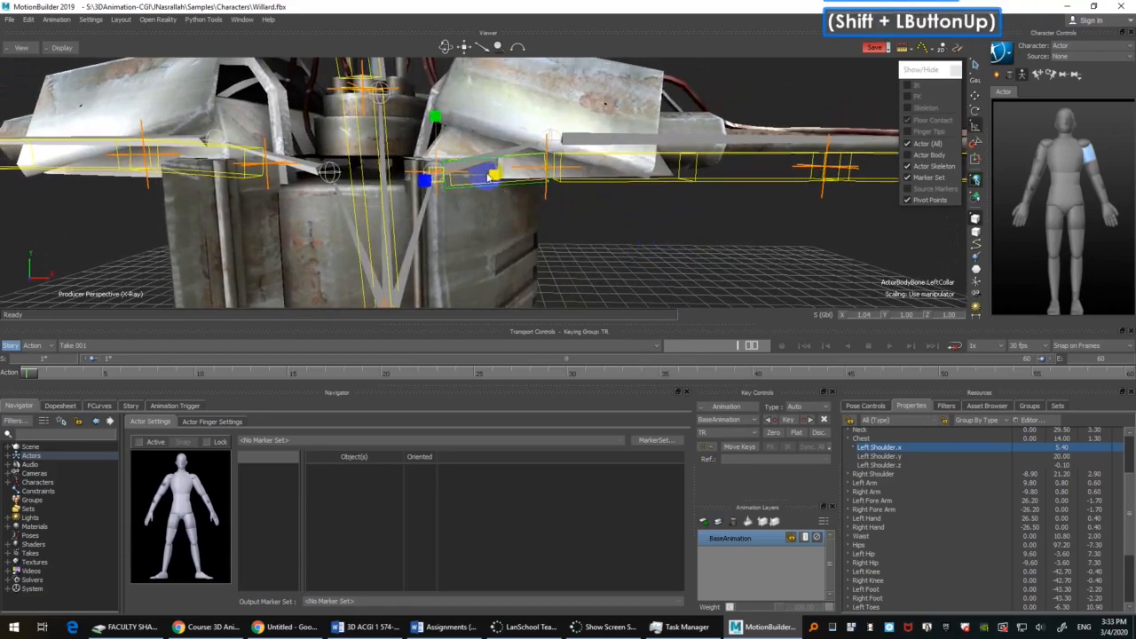
left_click_drag(497, 182, 499, 175)
left_click_drag(664, 237, 724, 234, "shift")
left_click_drag(723, 228, 675, 238, "ctrl")
Step: Toggle rotation snapping, try rotating the left collar bone 30 degrees about Z, and undo the rotation
left_click(975, 145)
left_click(641, 239)
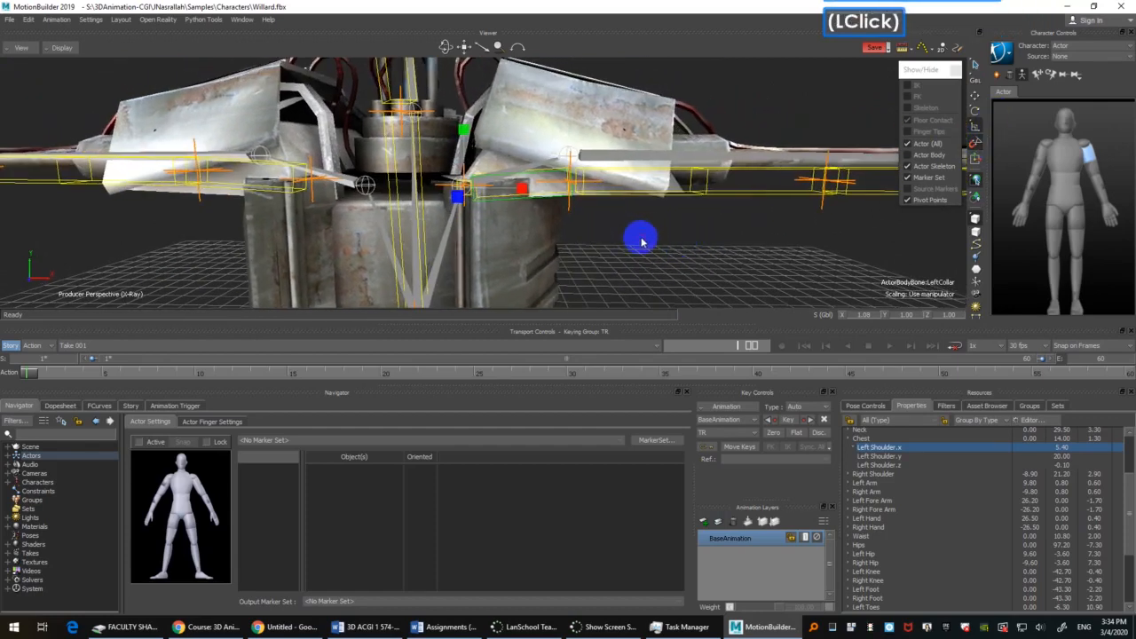
key("r")
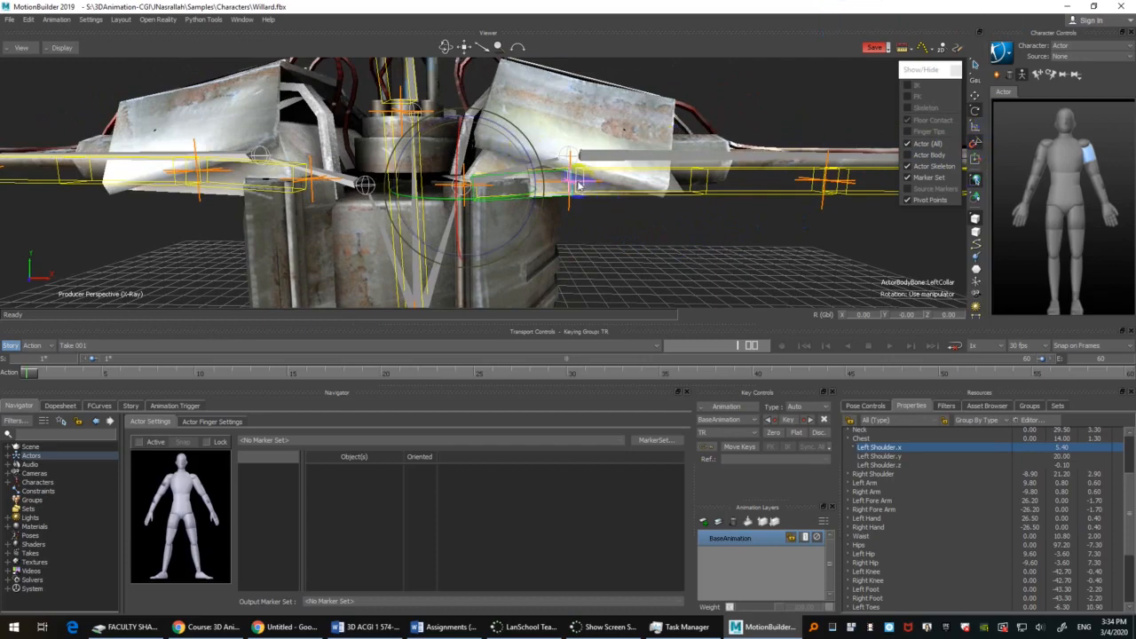
mouse_move(573, 157)
left_mouse_down()
mouse_move(537, 169)
mouse_move(527, 144)
left_mouse_up()
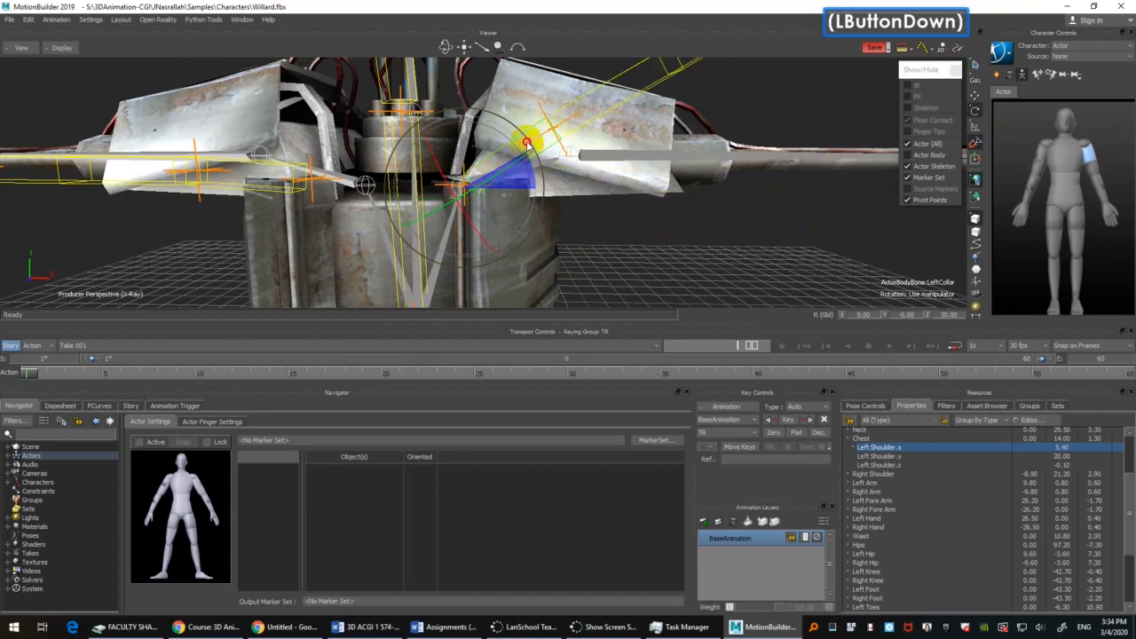
key("ctrl+z")
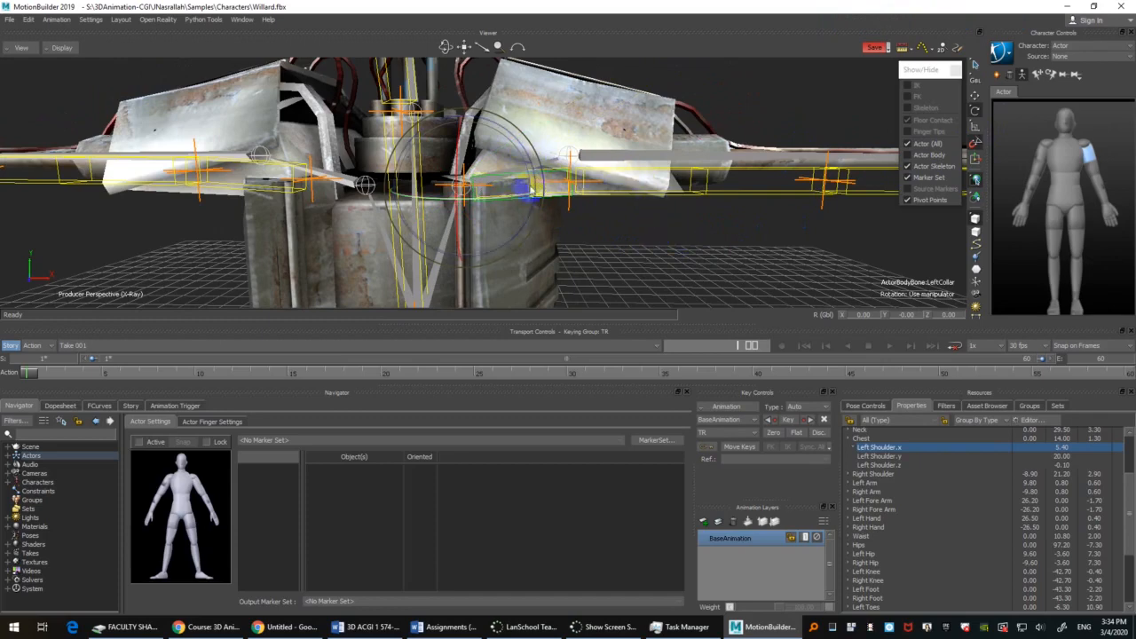
Step: Set the rotation snap angle to 5 degrees in the viewer preferences and accept the configuration update
right_click(976, 144)
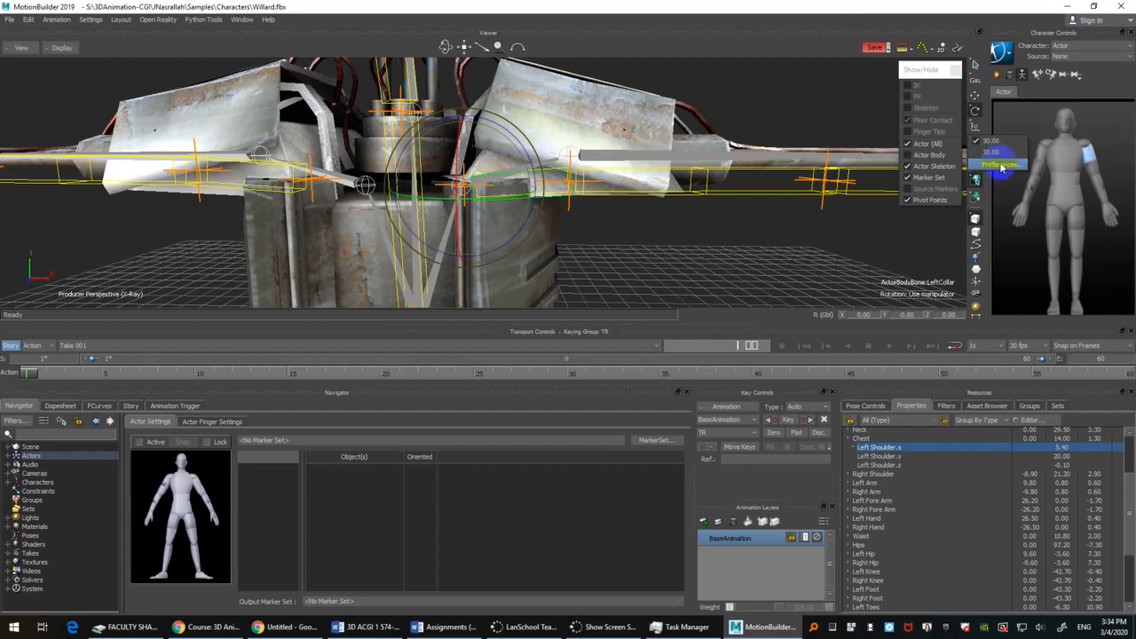
left_click(1000, 165)
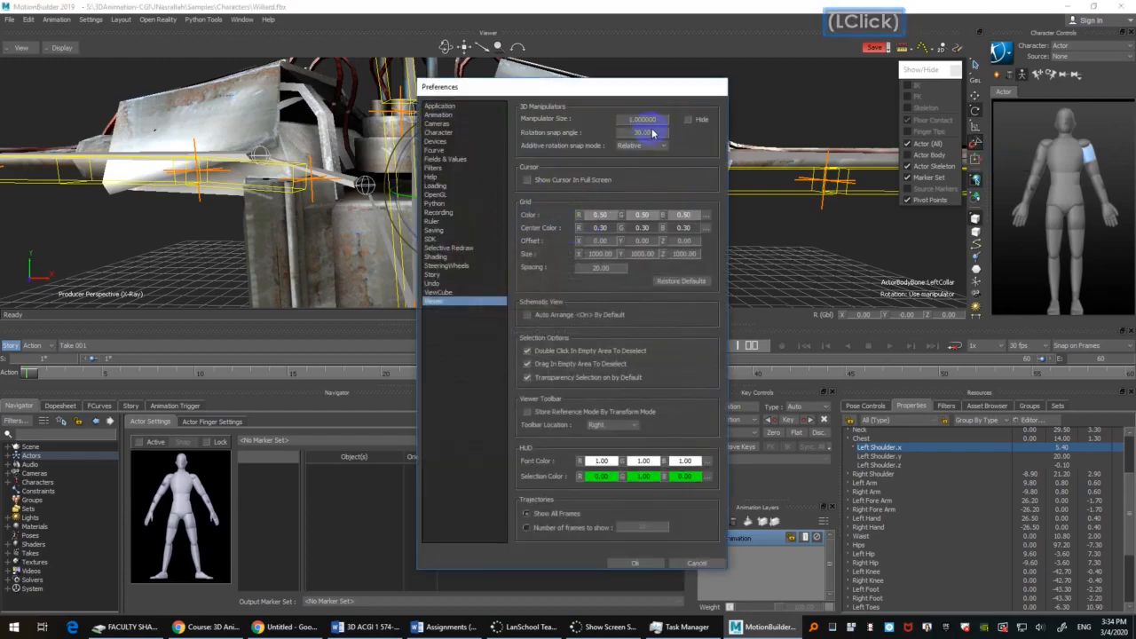
left_click(652, 133)
left_click_drag(646, 132, 589, 130)
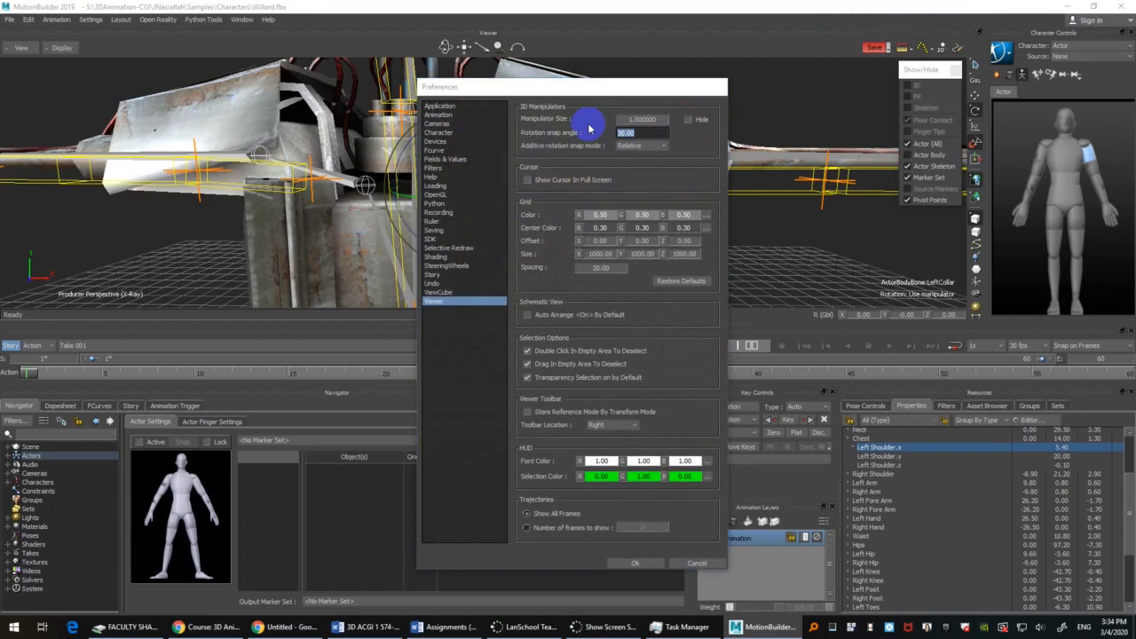
type("5")
key("Return")
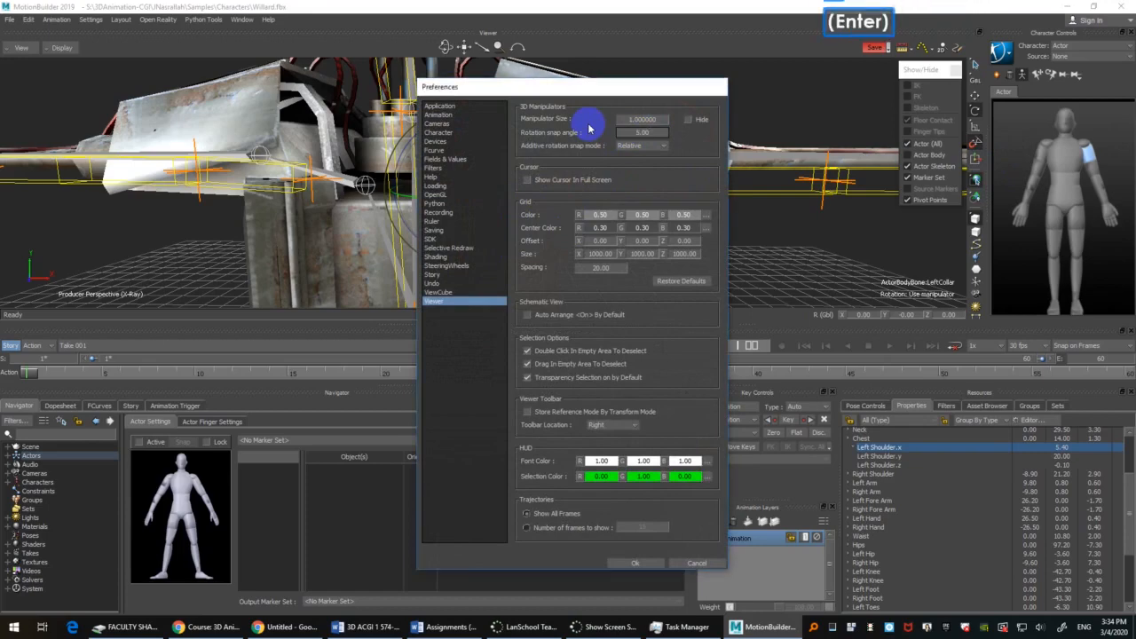
left_click(653, 566)
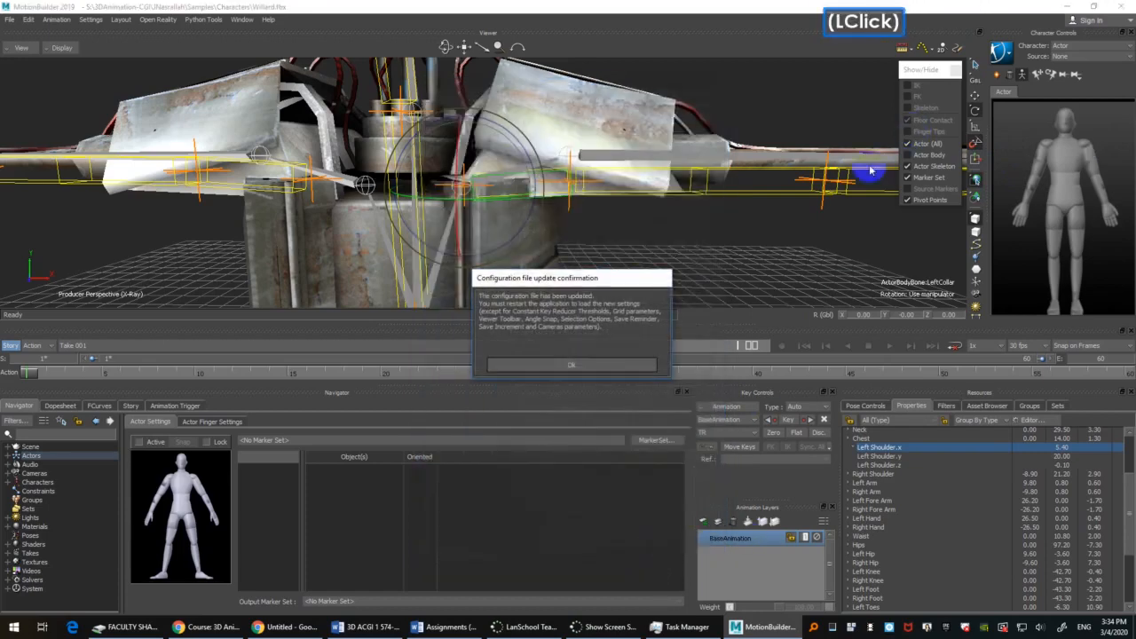
left_click(616, 365)
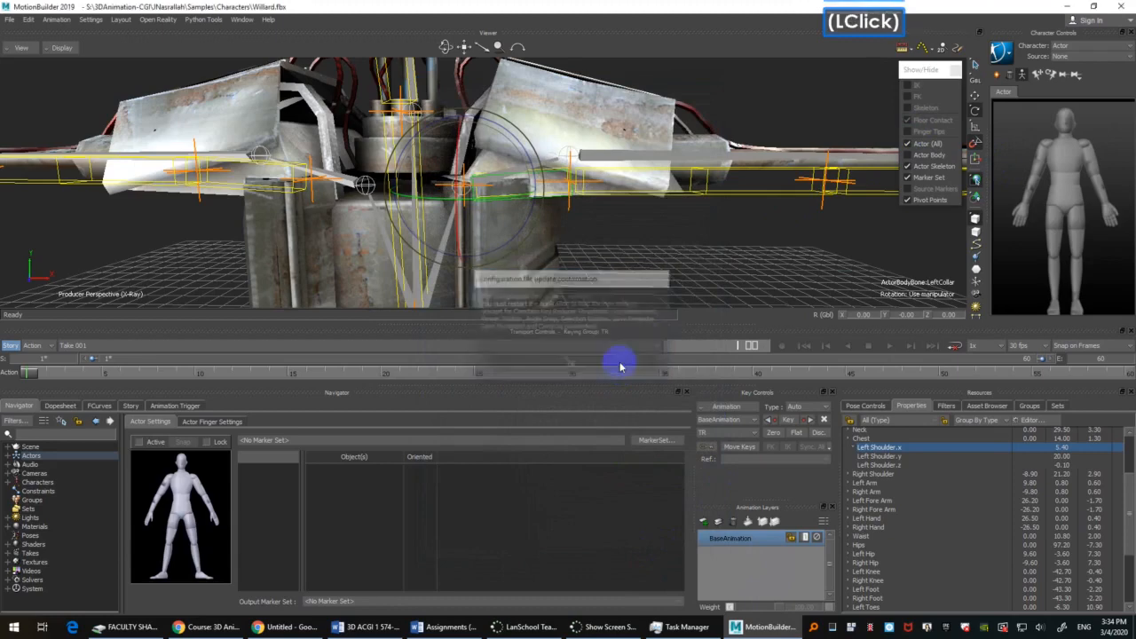
Step: Reapply the 5.00 rotation snap angle in the viewer preferences and accept the configuration update
right_click(973, 144)
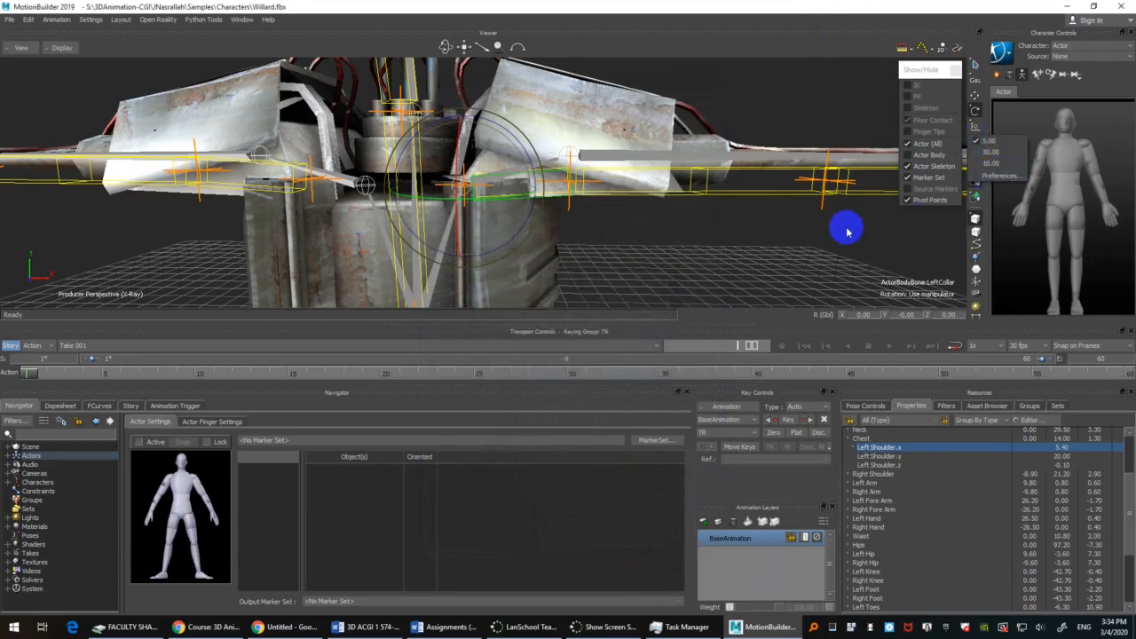
left_click(973, 139)
right_click(973, 141)
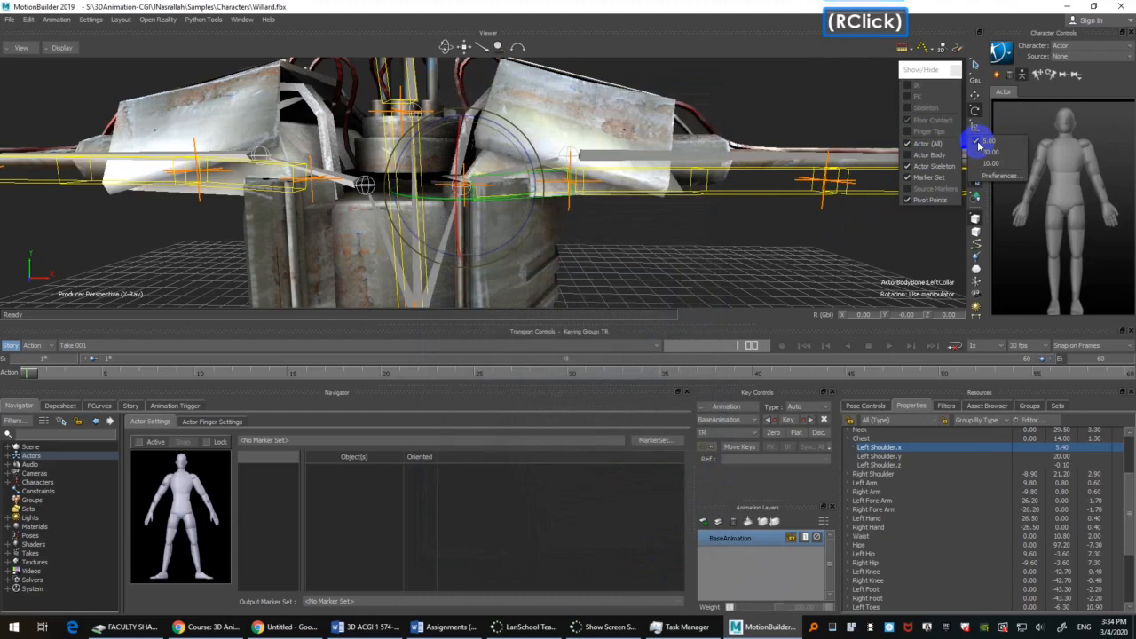
left_click(998, 175)
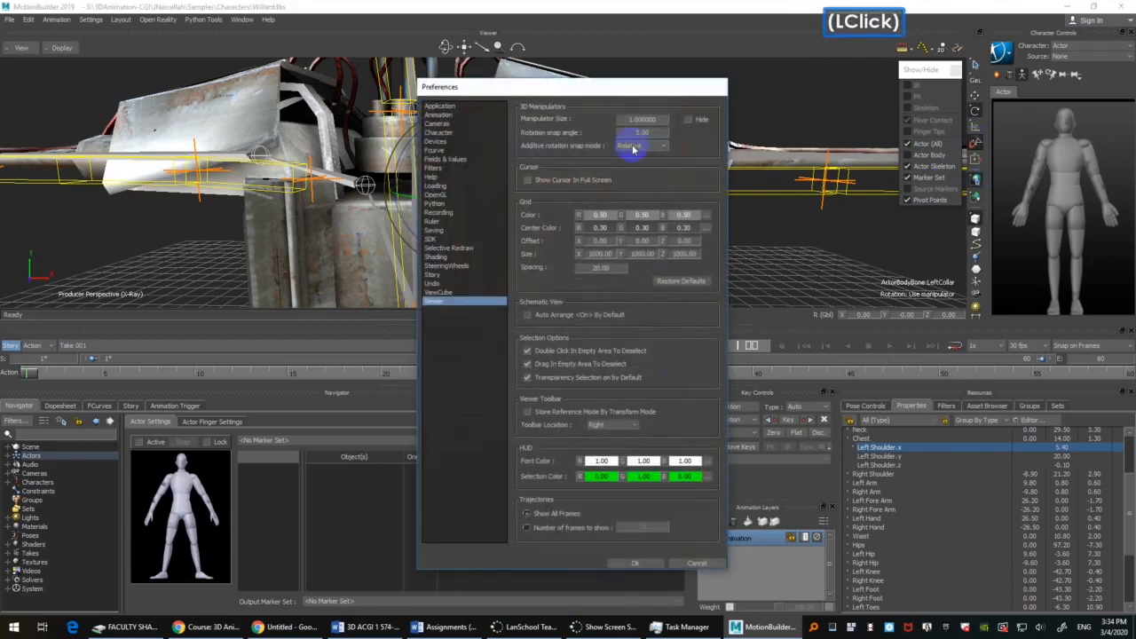
left_click(646, 132)
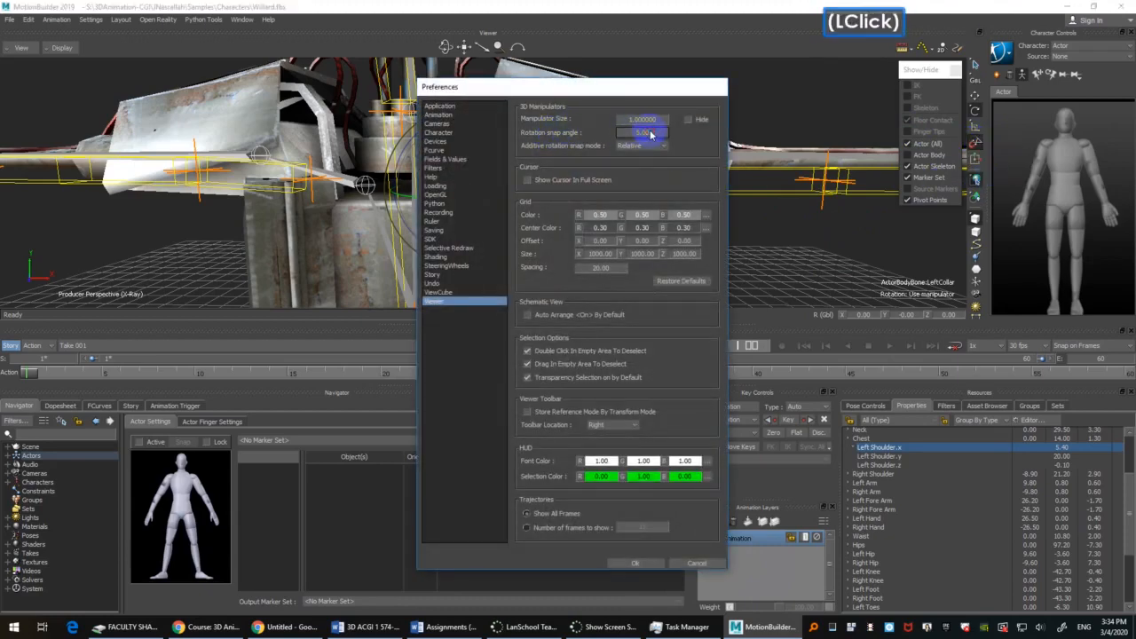
left_click(637, 564)
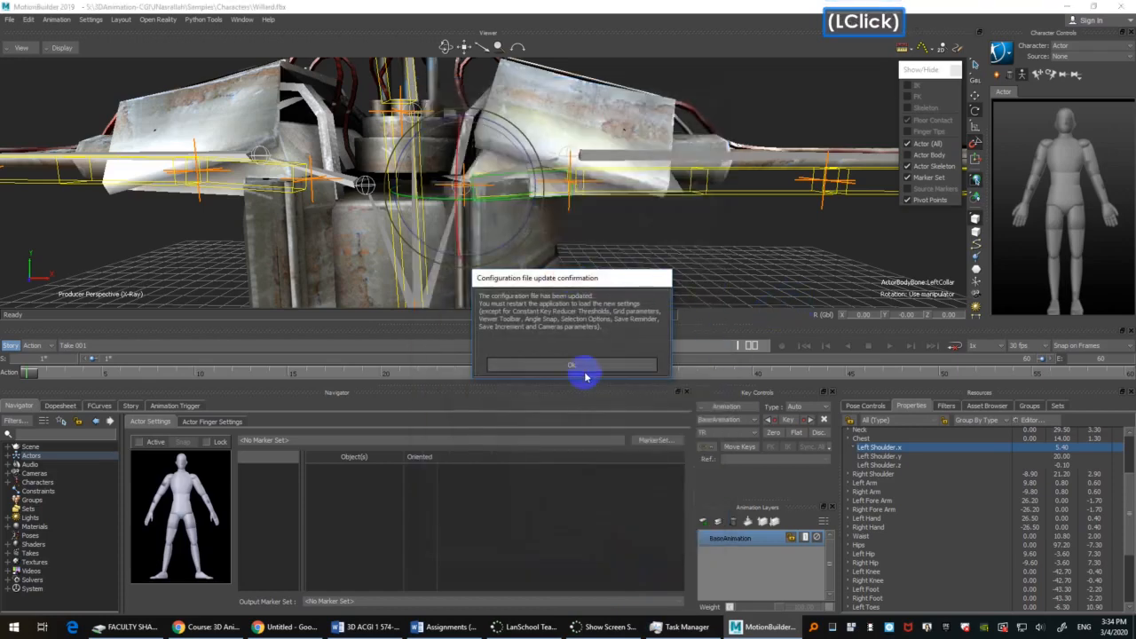
left_click(584, 371)
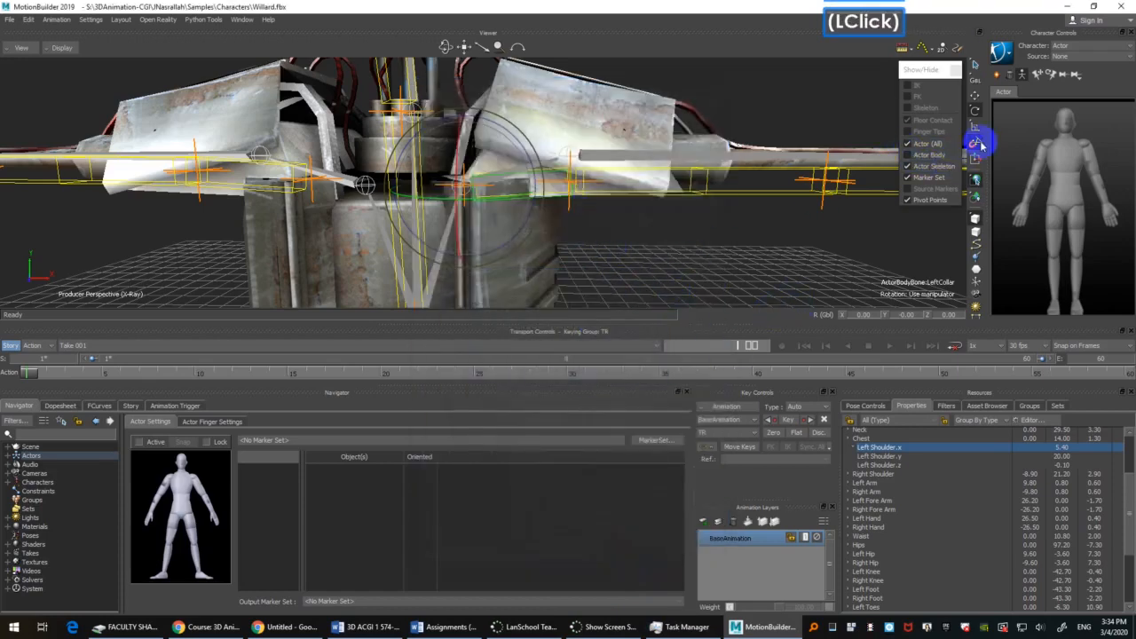
Step: Rotate the Actor's left collar bone to 10 degrees about Z with angle snapping
left_click_drag(529, 146, 530, 149)
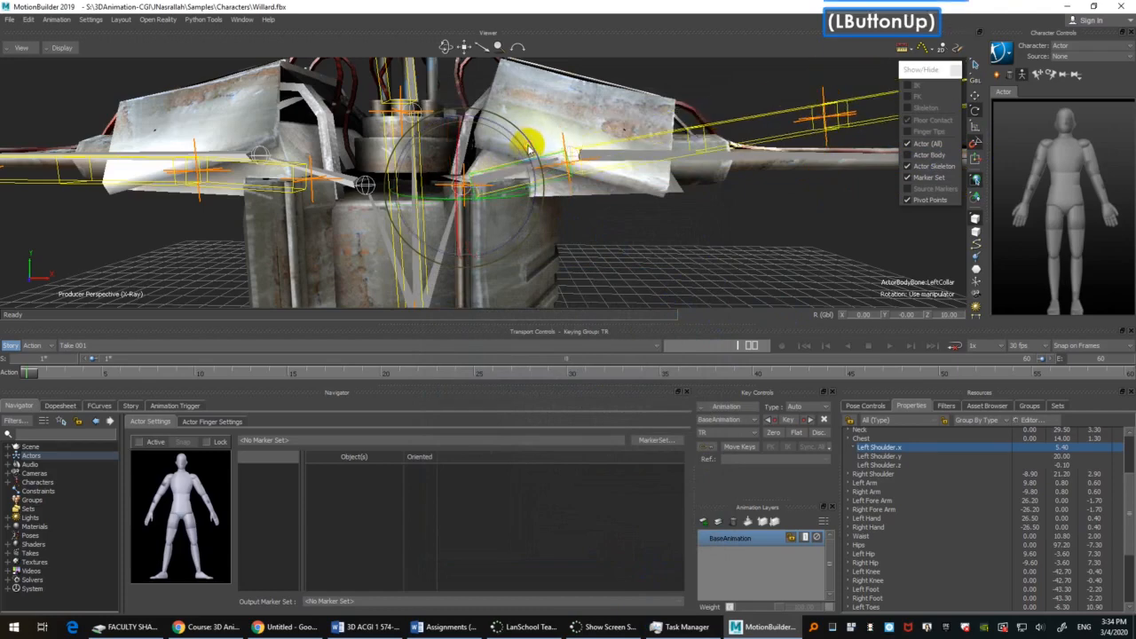
left_click_drag(700, 233, 595, 235, "shift")
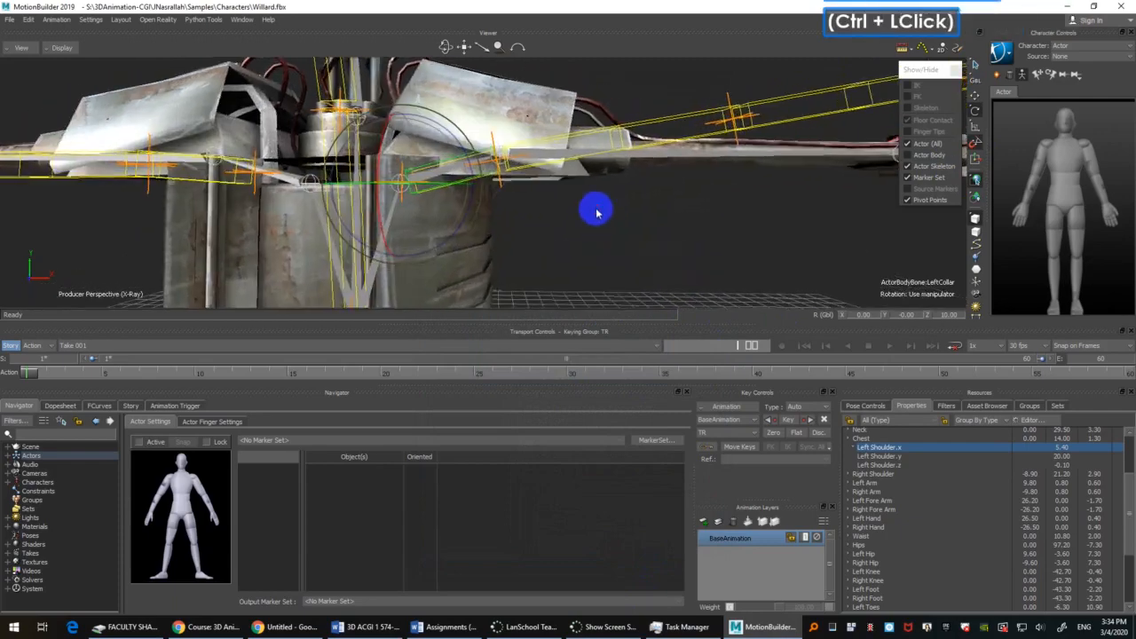
left_click_drag(595, 235, 598, 221, "ctrl+shift")
left_click_drag(598, 221, 599, 228, "shift")
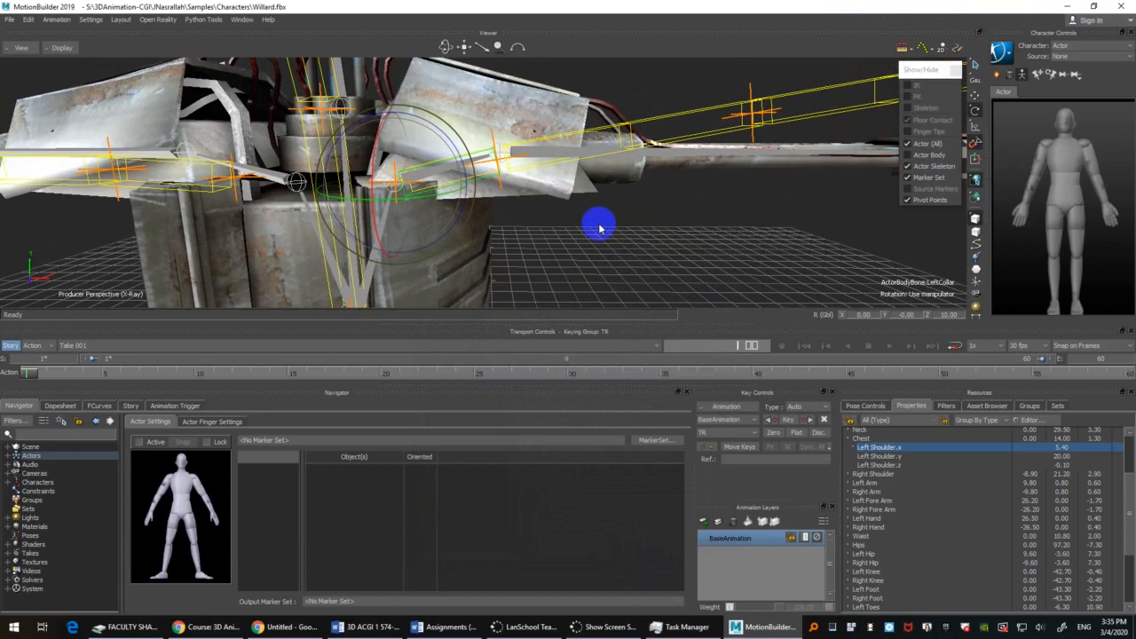
scroll(311, 203, "down", 5)
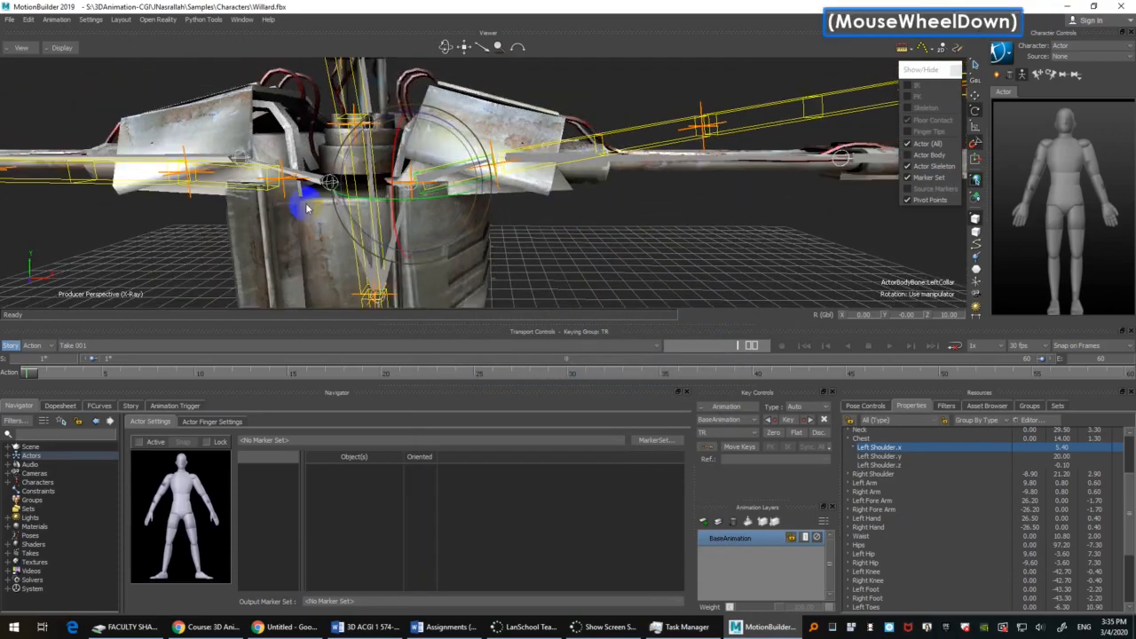
Step: Examine the Actor's spine, left collar and left shoulder alignment with Willard's skeleton from the front and from above
left_click_drag(411, 258, 490, 169, "shift")
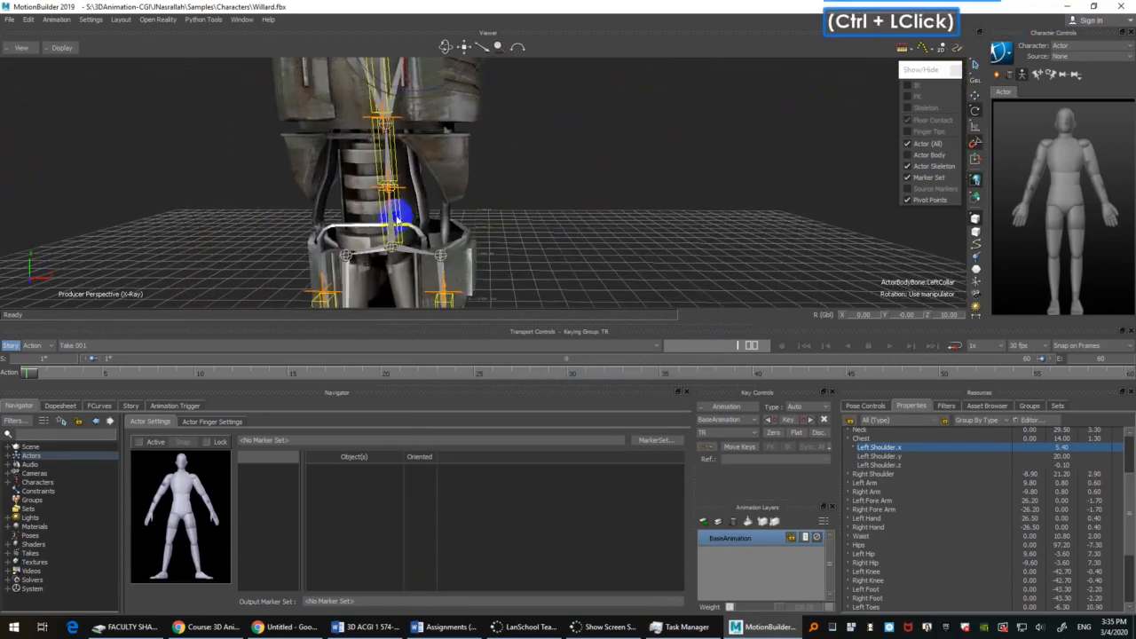
left_click(397, 220)
scroll(594, 178, "down", 1)
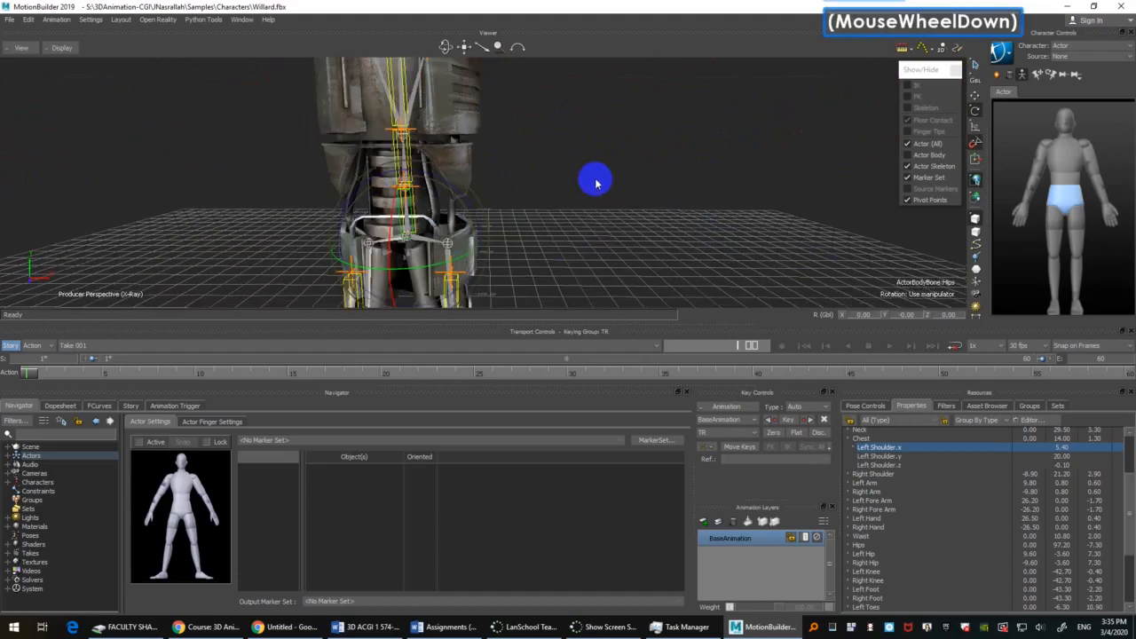
scroll(593, 178, "up", 2)
left_click_drag(581, 129, 592, 257, "shift")
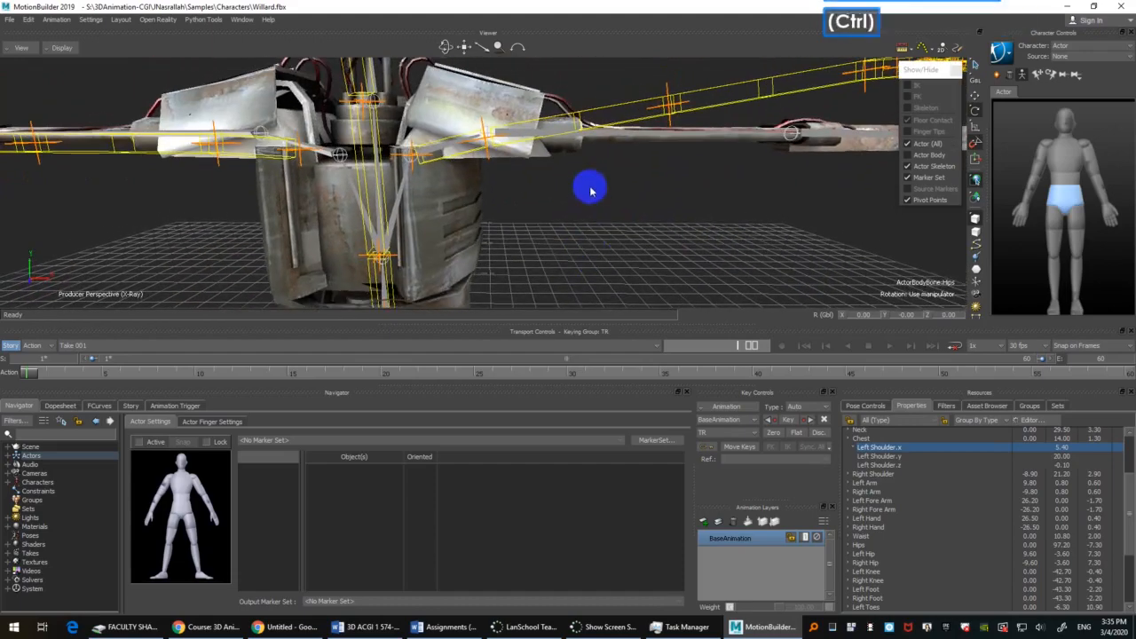
left_click_drag(591, 190, 589, 252, "shift")
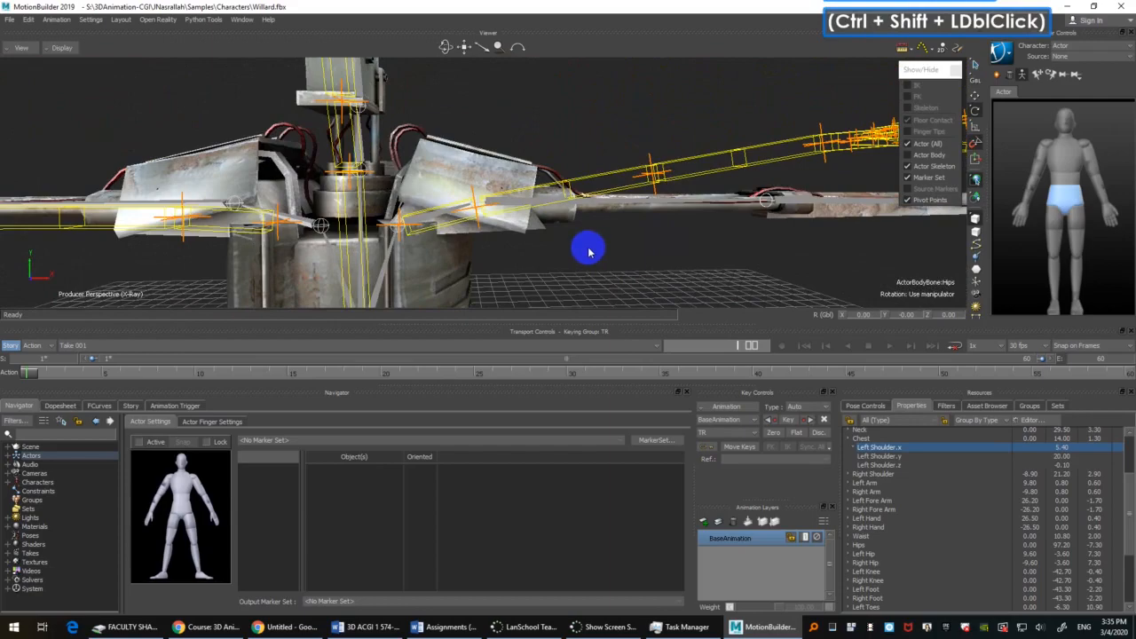
left_click(563, 234)
scroll(558, 261, "up", 2)
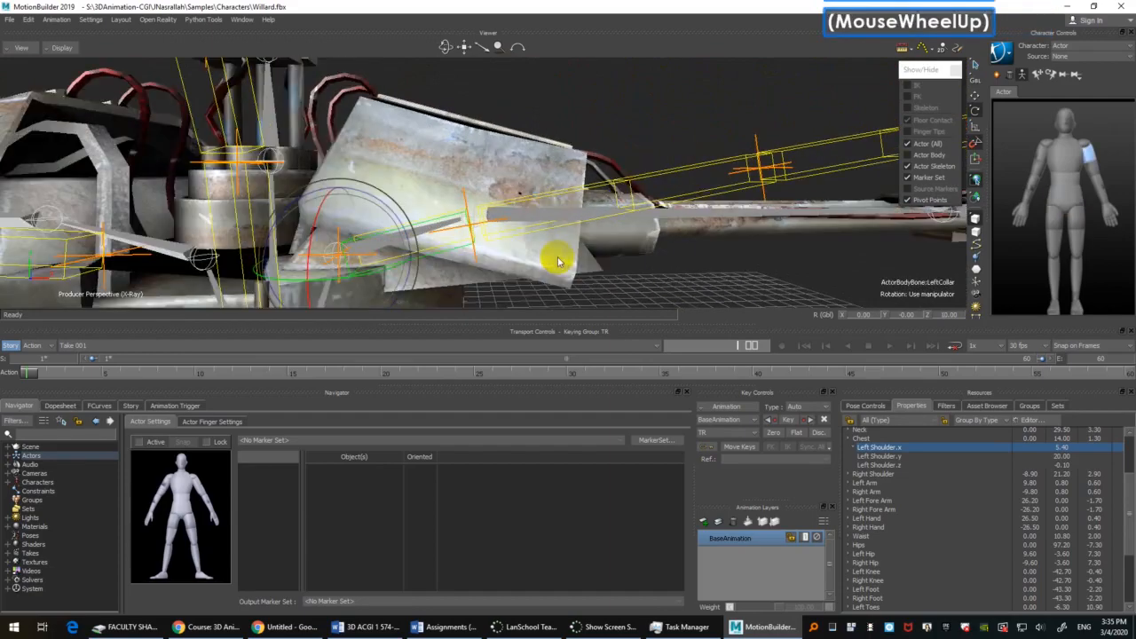
left_click_drag(559, 261, 696, 240, "ctrl+shift")
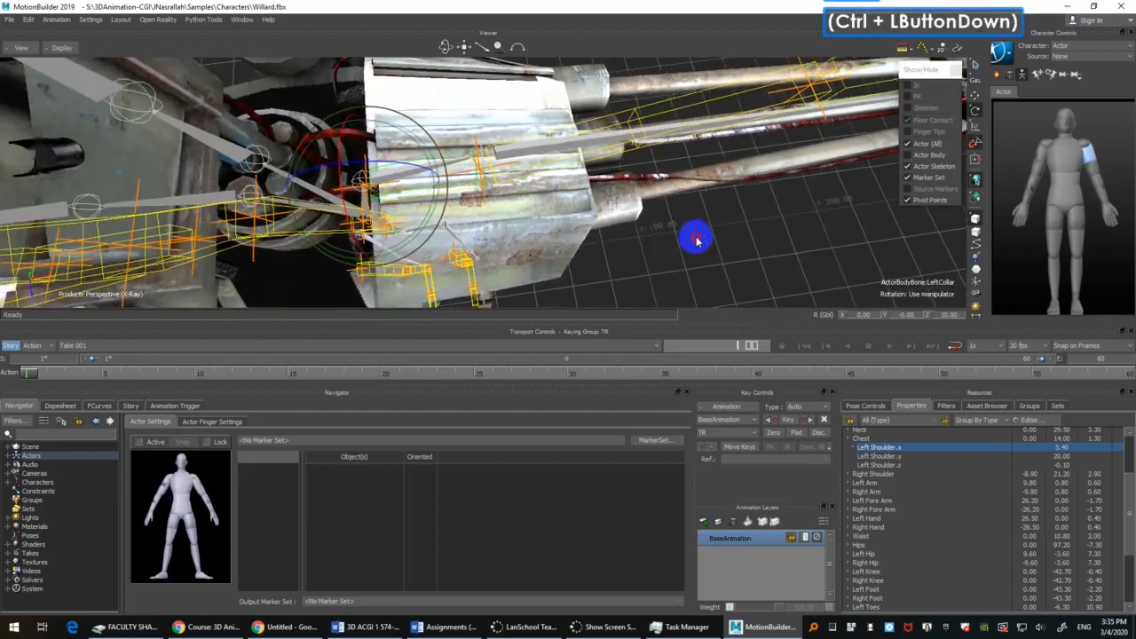
double_click(400, 217, "ctrl+shift")
left_click_drag(430, 206, 576, 191)
left_click(613, 173)
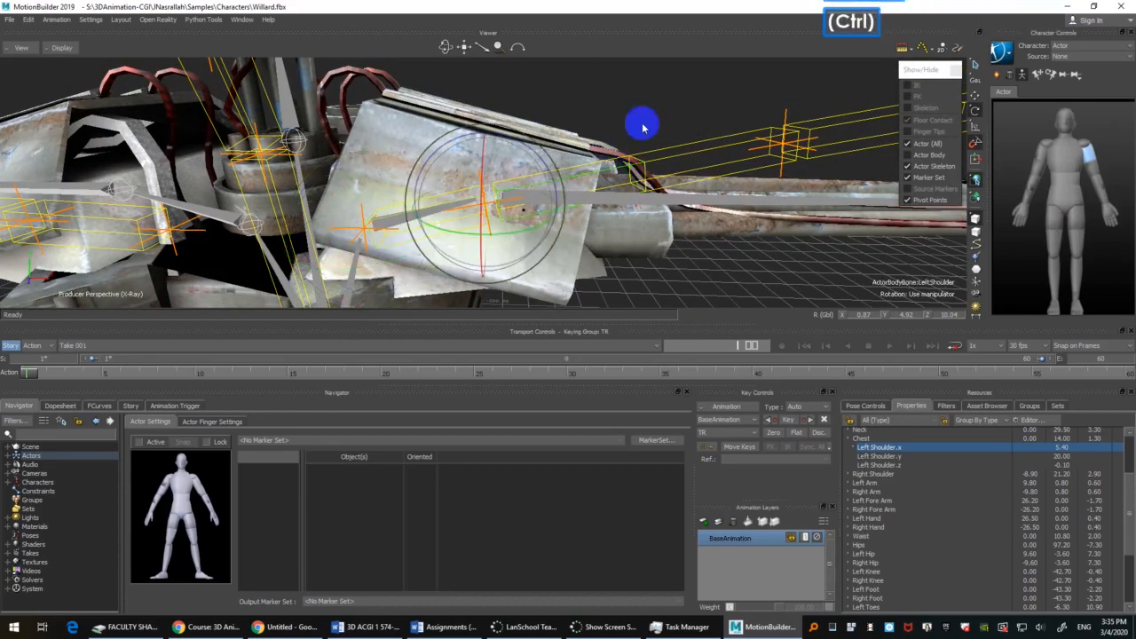
left_click_drag(645, 121, 680, 264, "ctrl+shift")
left_click(680, 264, "shift")
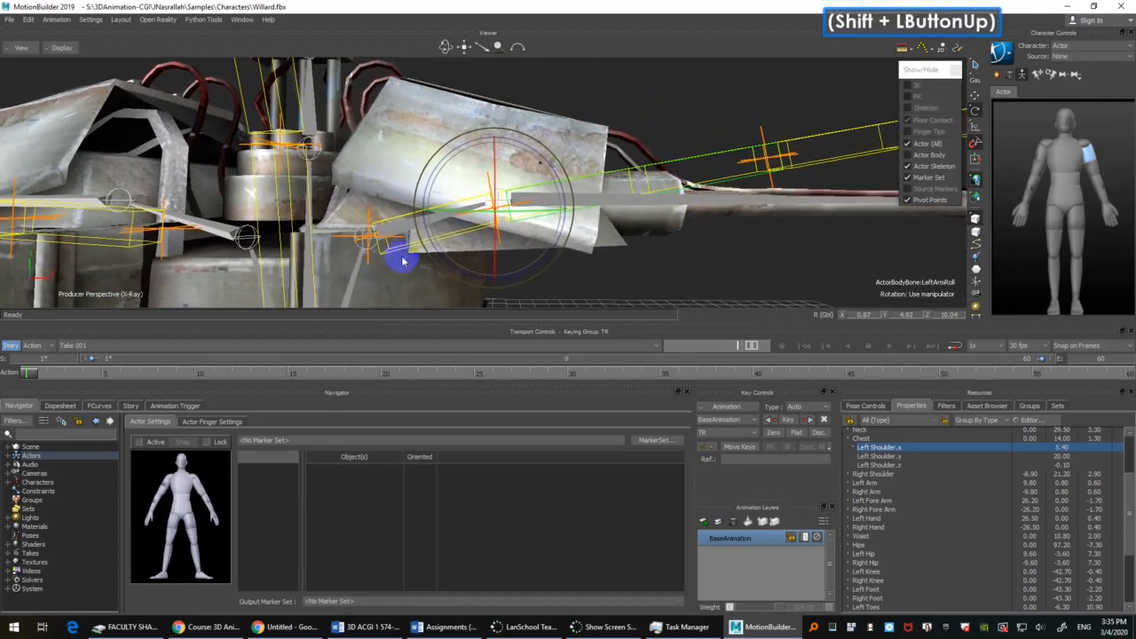
Step: Create a group named mesh from Willard's body mesh and disable its Pick and Trs options
left_click(401, 255)
scroll(743, 253, "down", 2)
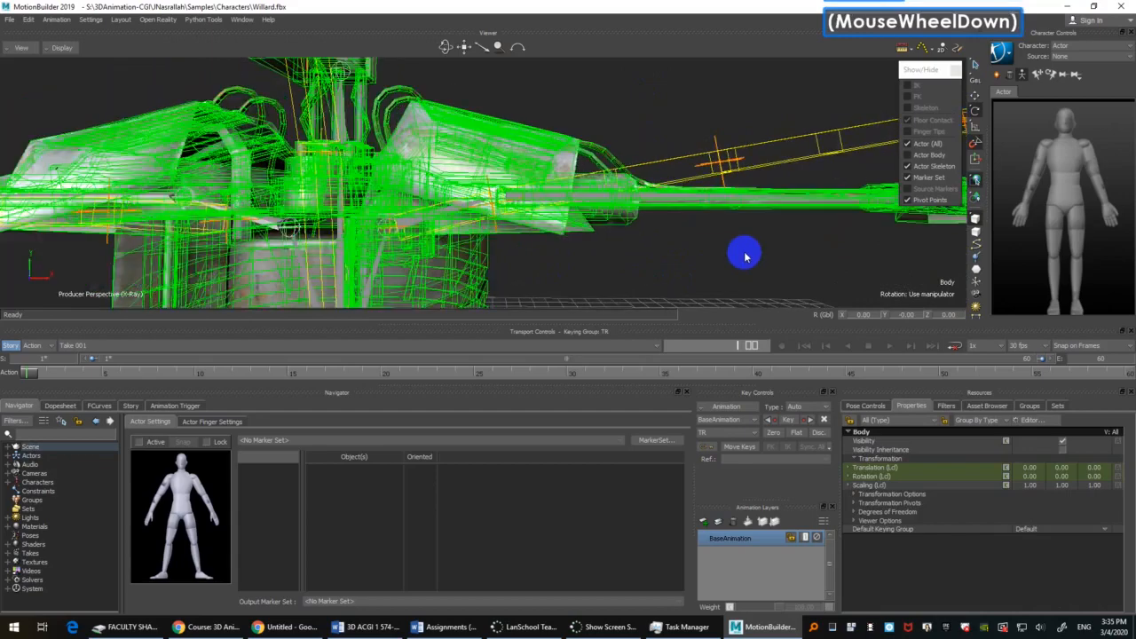
scroll(743, 254, "up", 2)
left_click(1030, 405)
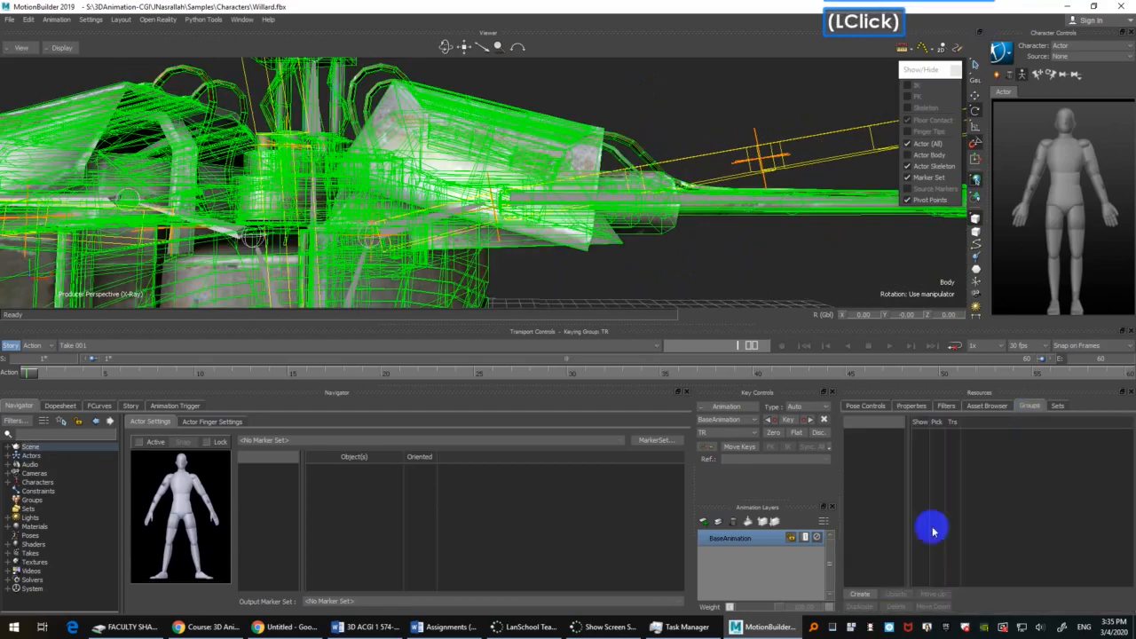
left_click(861, 594)
left_click(866, 436)
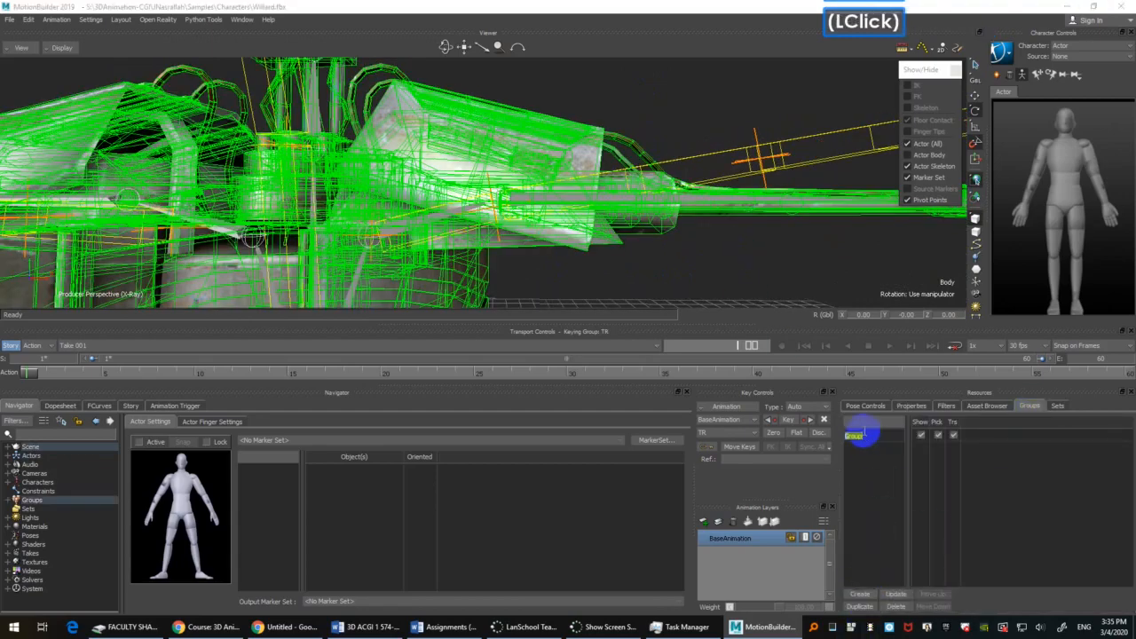
type("mesh")
left_click(864, 433)
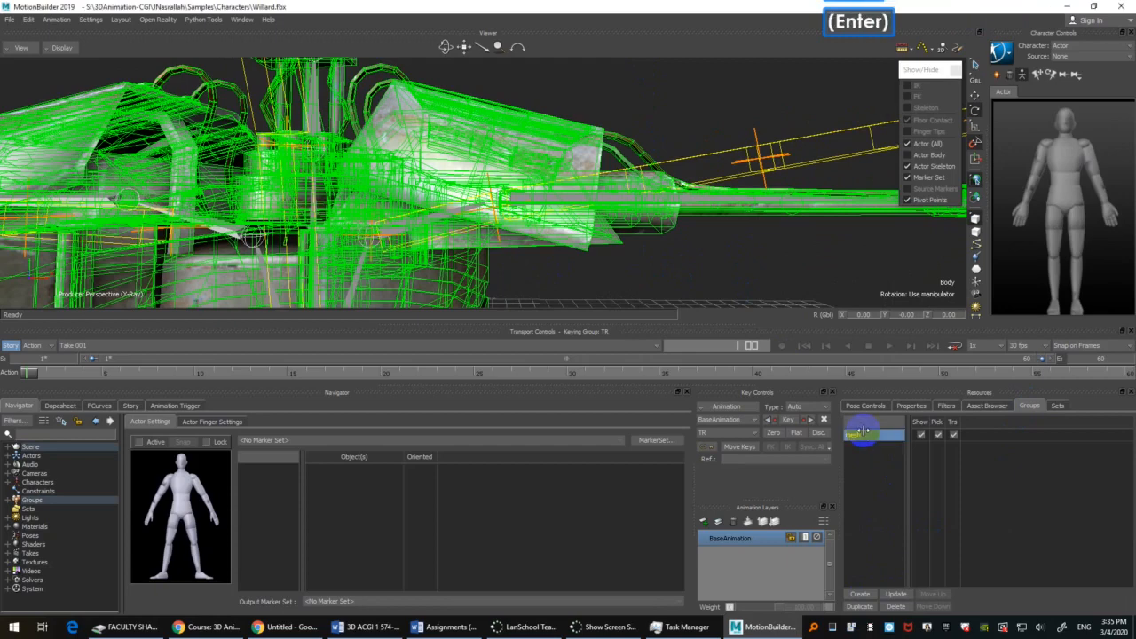
left_click(938, 435)
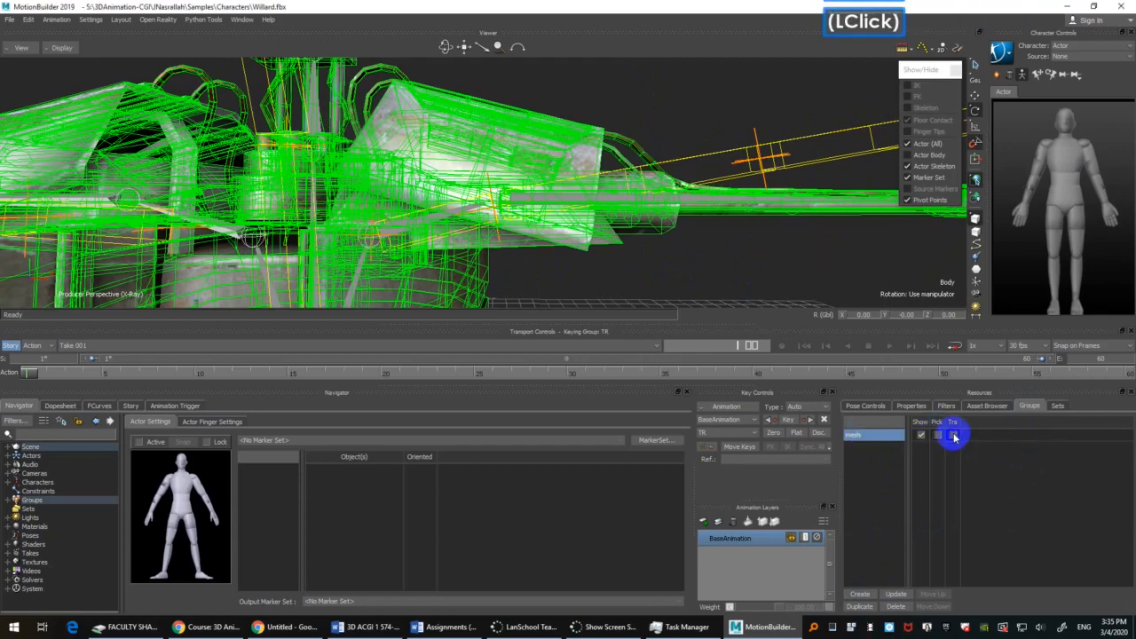
Step: Save the scene as Willard_Actor.fbx in the characters folder with the default save options
left_click(12, 19)
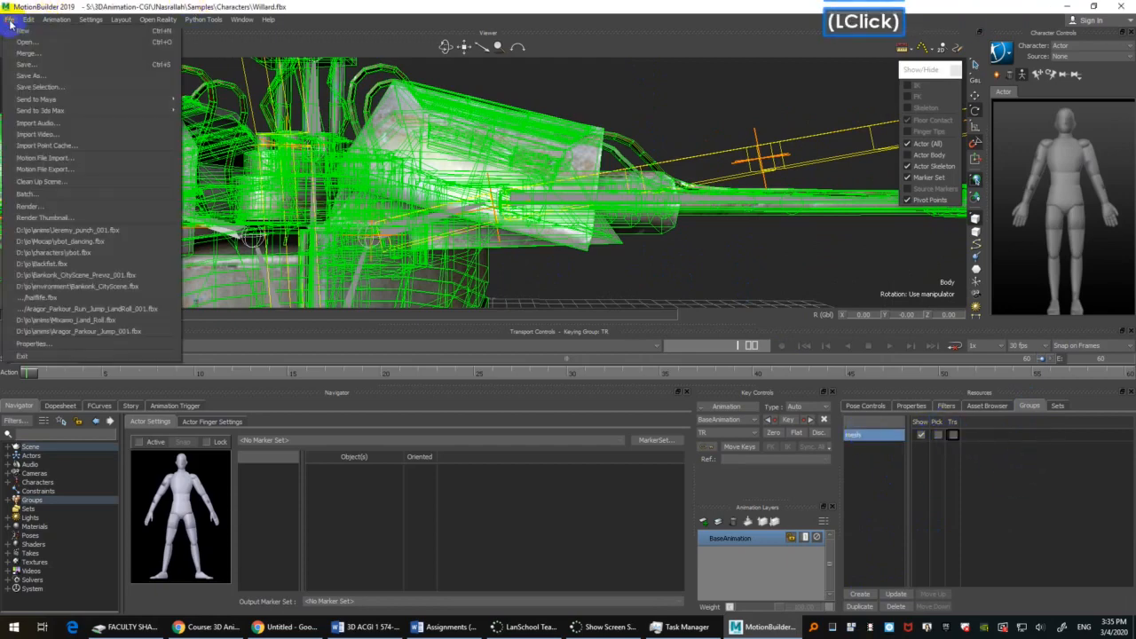
left_click(53, 77)
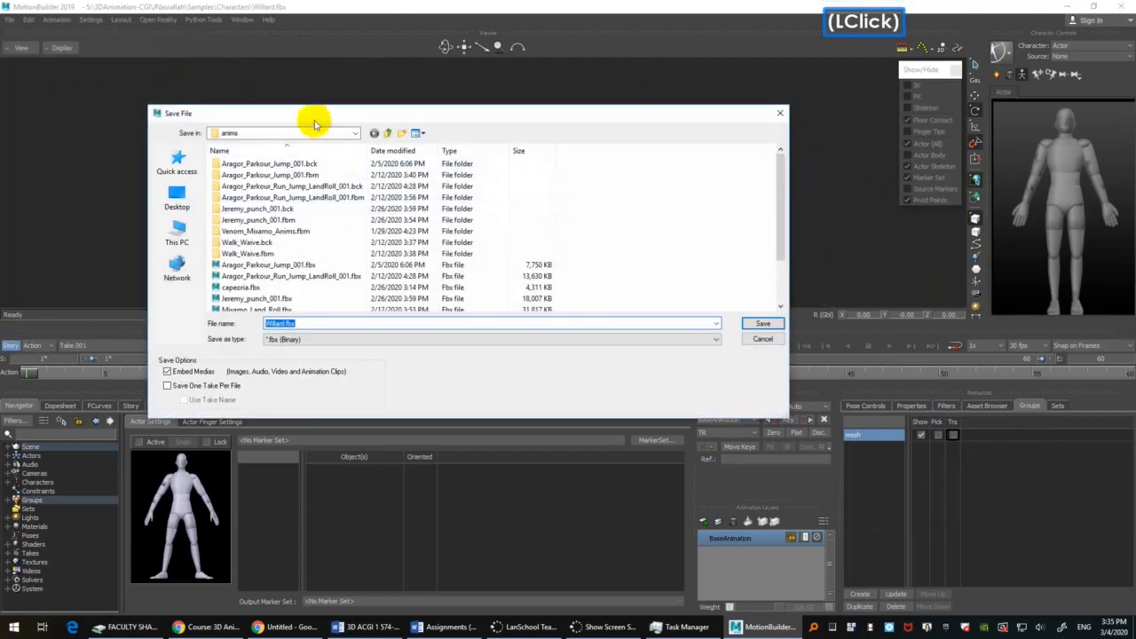
left_click_drag(310, 111, 375, 107)
left_click(431, 131)
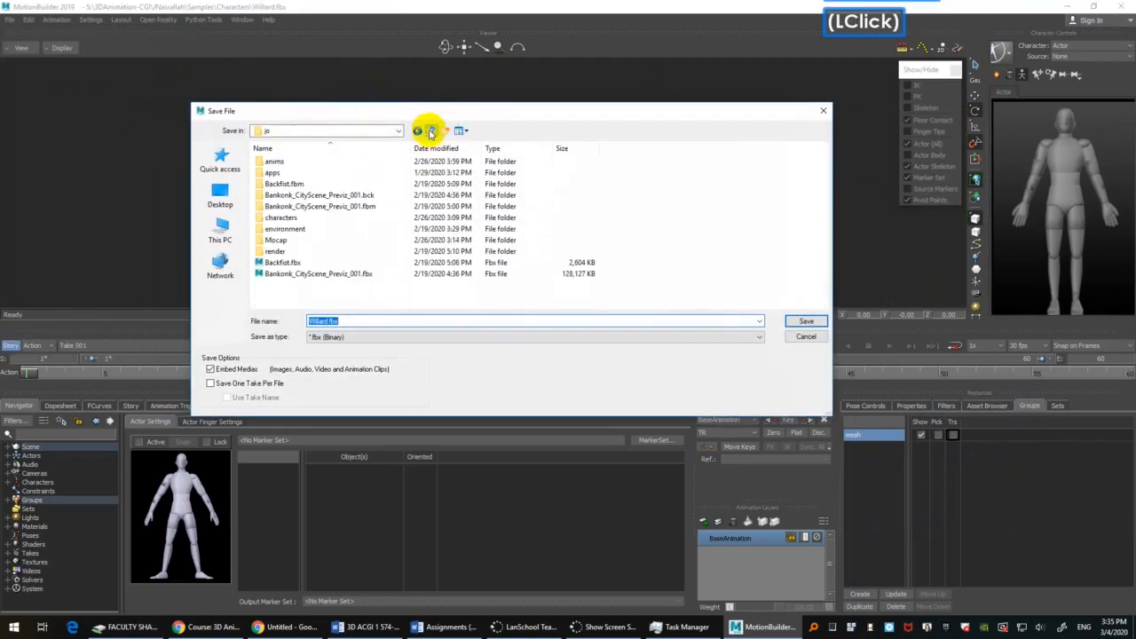
double_click(300, 219)
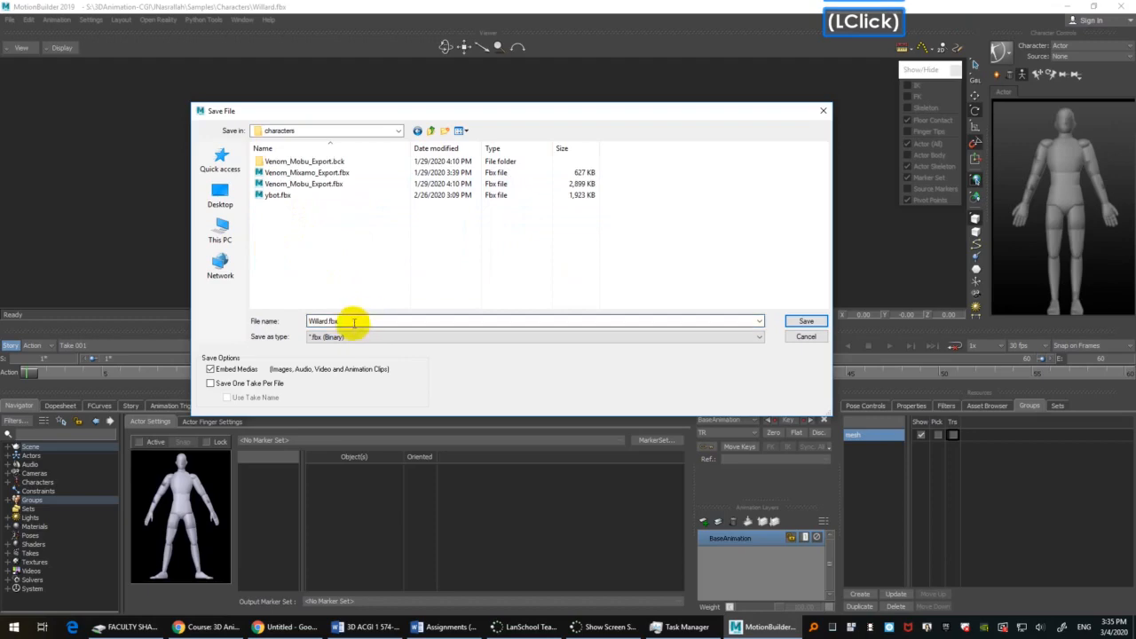
left_click(366, 320)
key("Left")
key("Left")
key("Left")
key("Left")
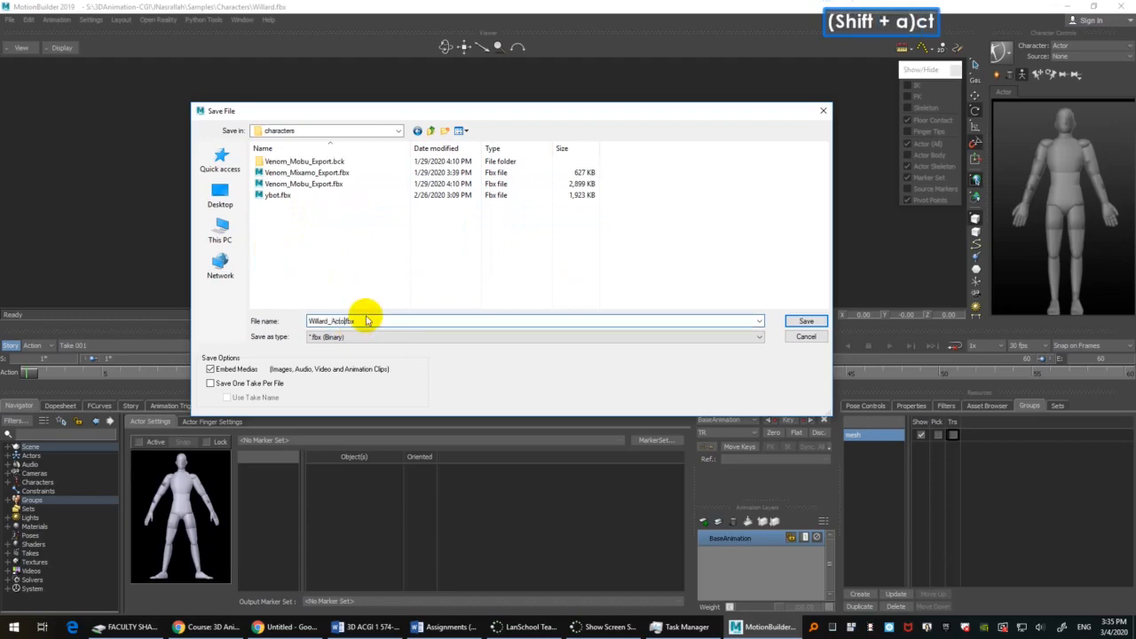
type("_Actor")
key("Return")
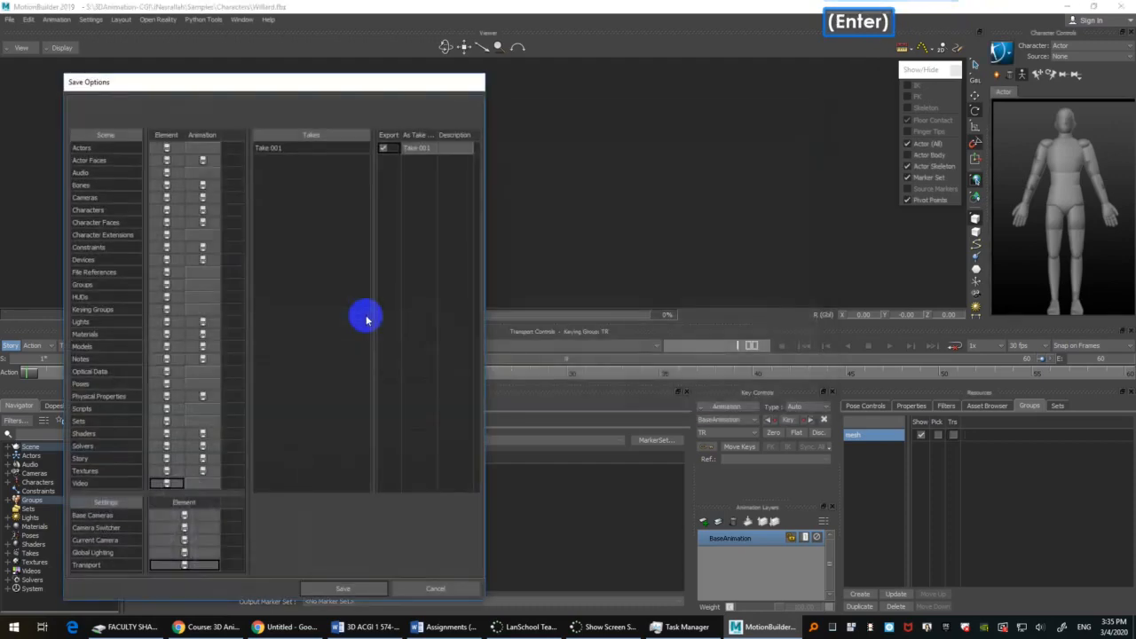
key("Return")
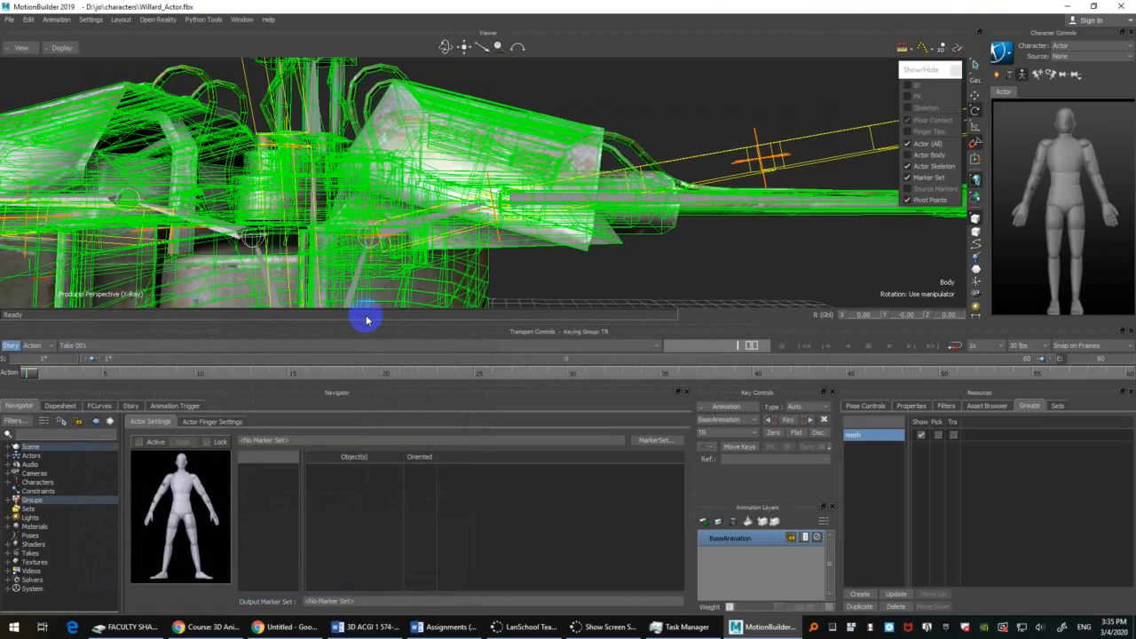
Step: Deselect the body mesh and scale the Actor's left collar bone along its length to fit Willard's left shoulder joint
left_click(715, 147)
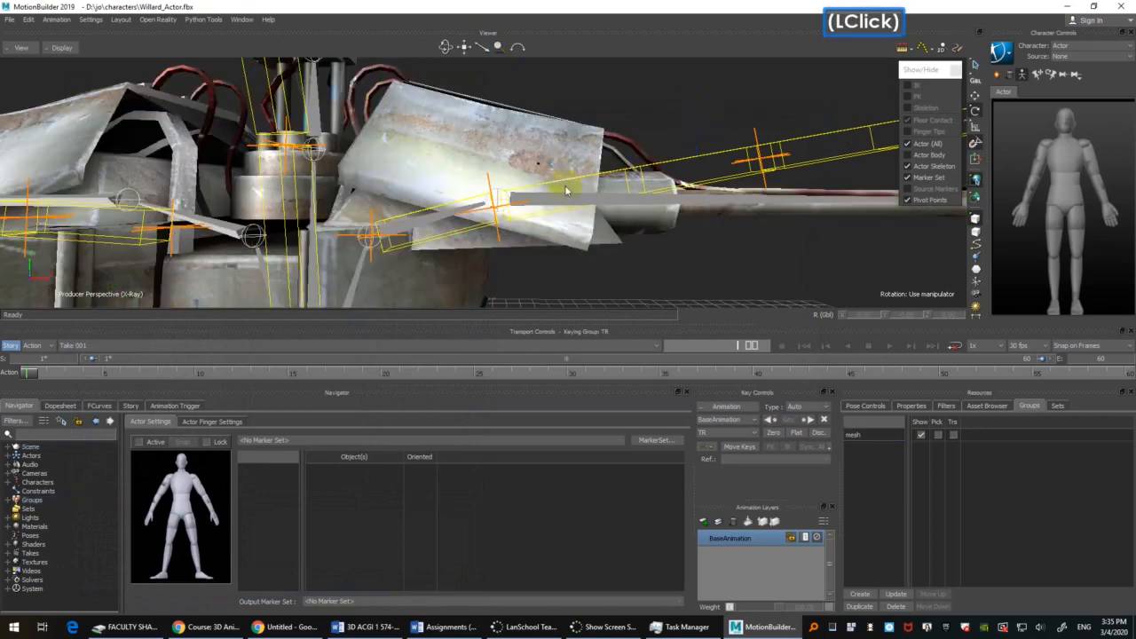
left_click(477, 233)
key("s")
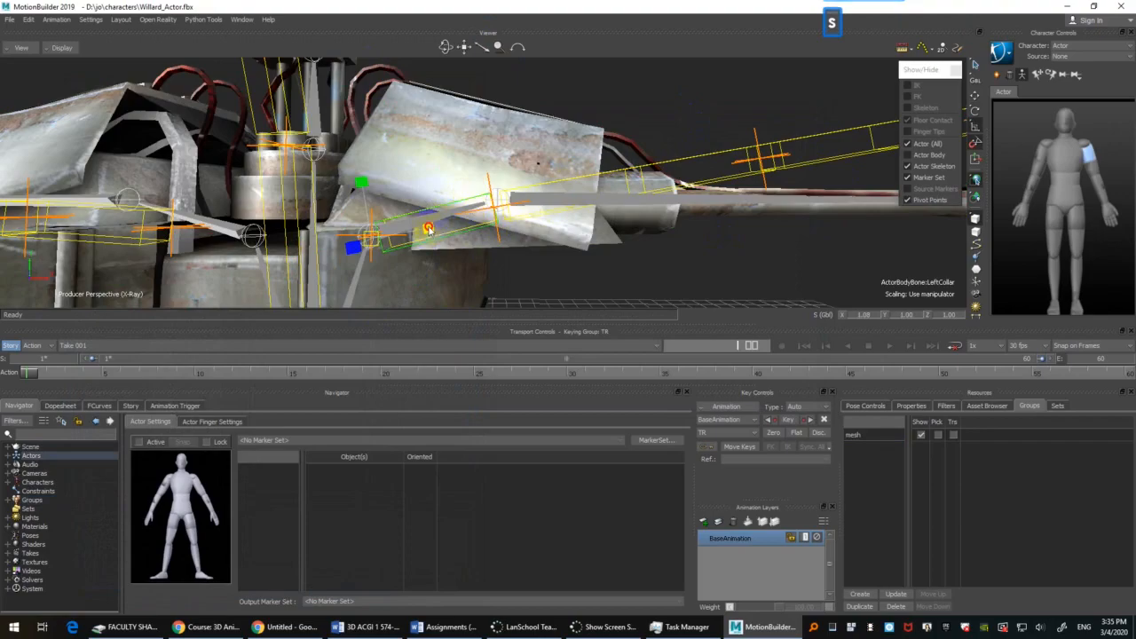
left_click_drag(428, 228, 532, 196)
Step: Rotate the Actor's left shoulder bone to about -0.08 degrees Y and 0.04 degrees Z to straighten the arm along Willard's
left_click(605, 176)
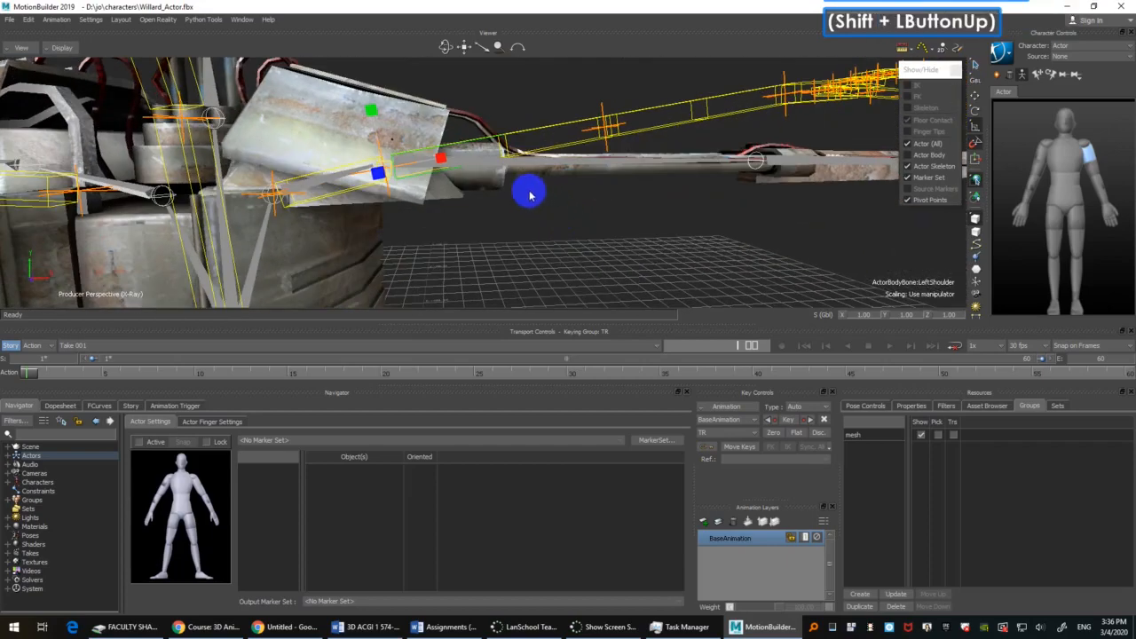
key("r")
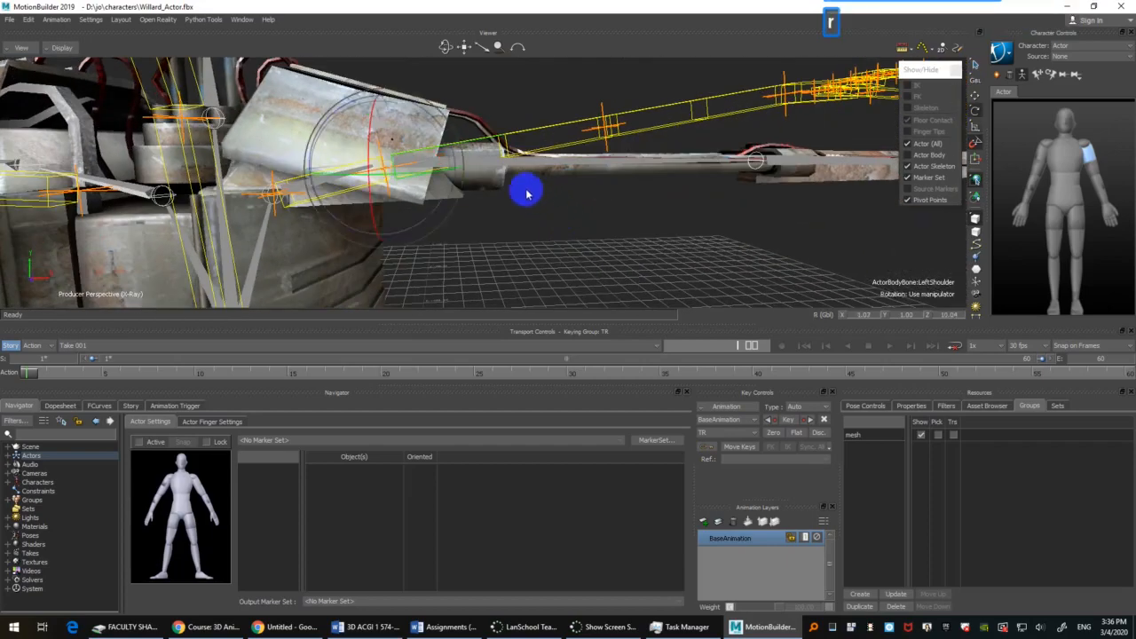
left_click_drag(445, 211, 589, 245)
left_click(452, 133, "ctrl")
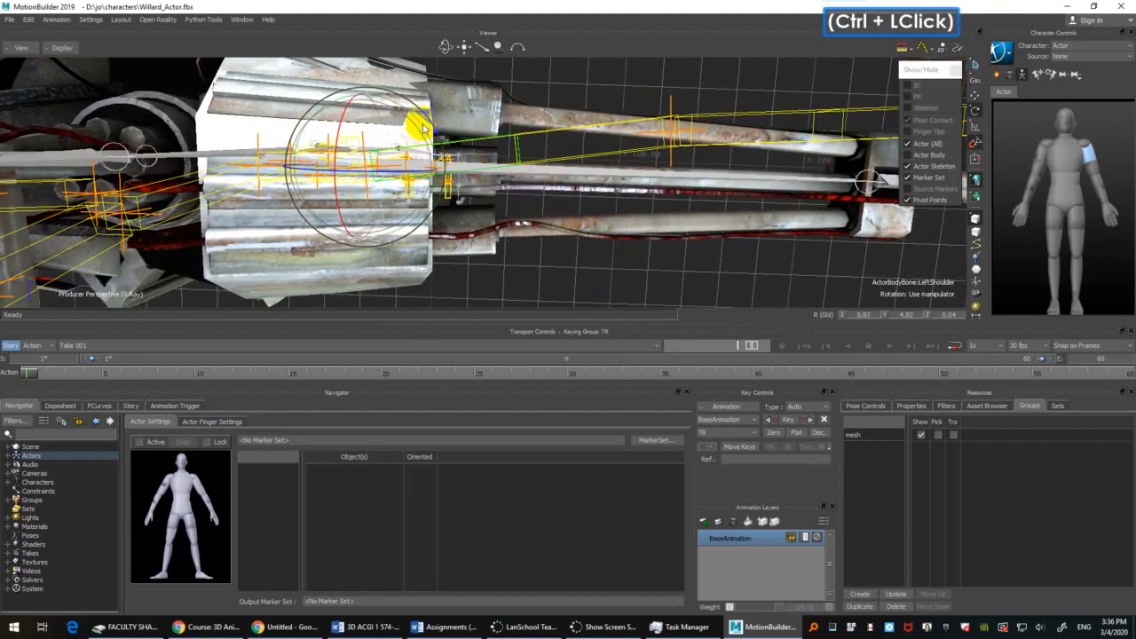
left_click_drag(423, 126, 422, 134)
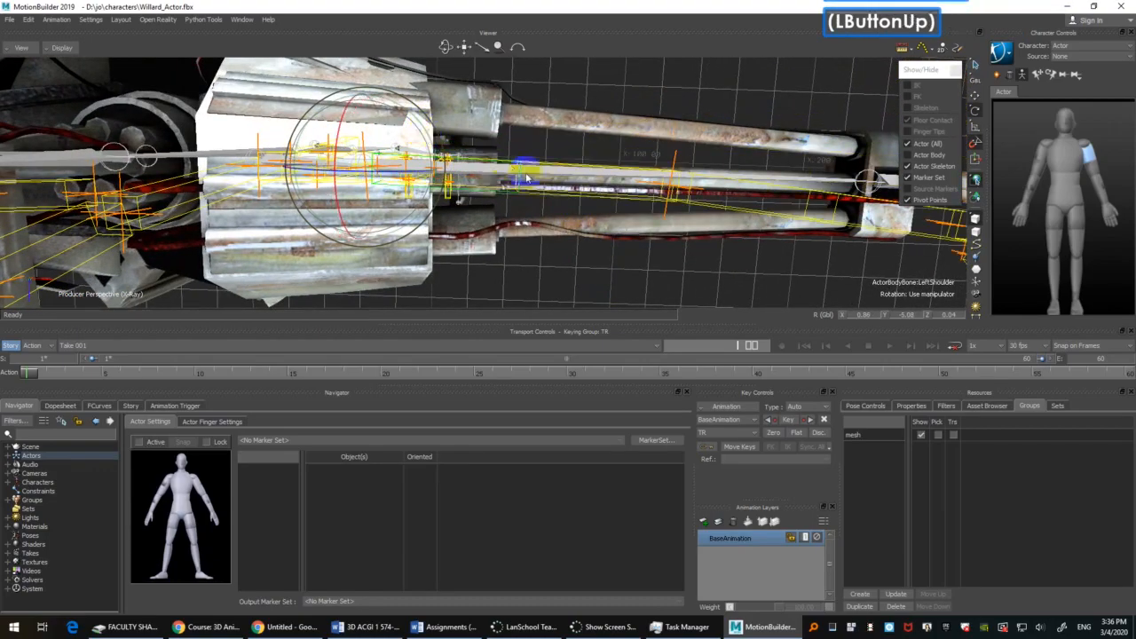
left_click_drag(526, 179, 486, 233, "ctrl+shift")
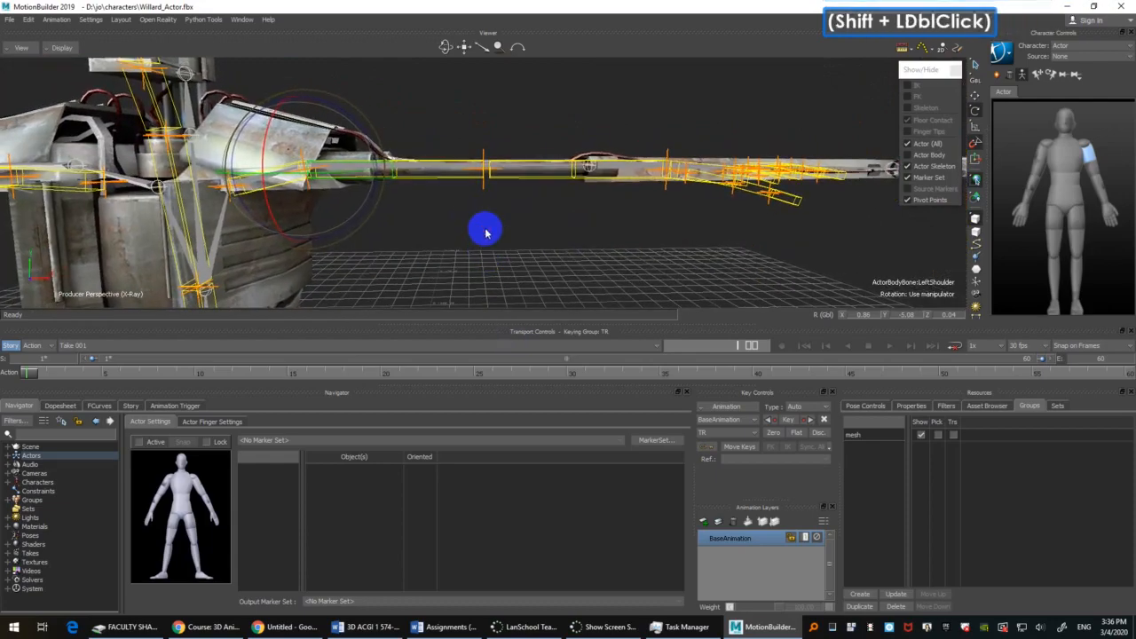
Step: Scale the Actor's left shoulder bone along its length so the upper arm reaches Willard's left elbow joint
key("s")
left_click_drag(369, 174, 417, 174)
mouse_move(548, 236)
left_mouse_down("ctrl+shift")
mouse_move(598, 280)
mouse_move(581, 223)
mouse_move(578, 257)
mouse_move(537, 246)
left_mouse_up("ctrl+shift")
left_click_drag(273, 186, 284, 186)
left_click_drag(509, 268, 525, 261, "shift")
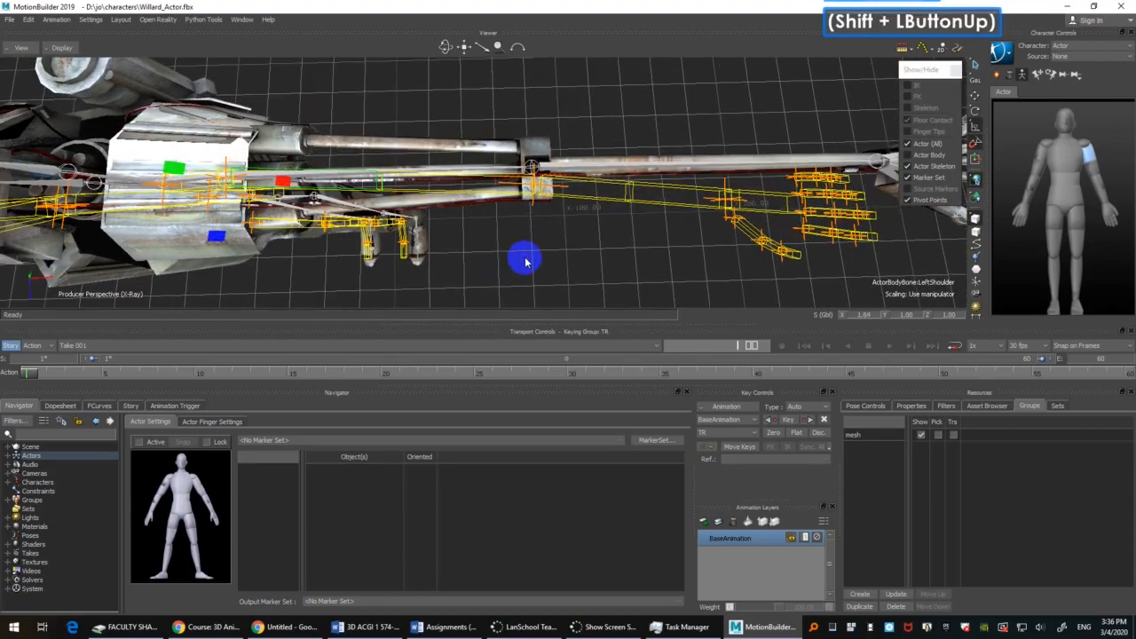
Step: Rotate the Actor's left shoulder bone about its Y axis so the whole arm lies along Willard's arm from above
key("e")
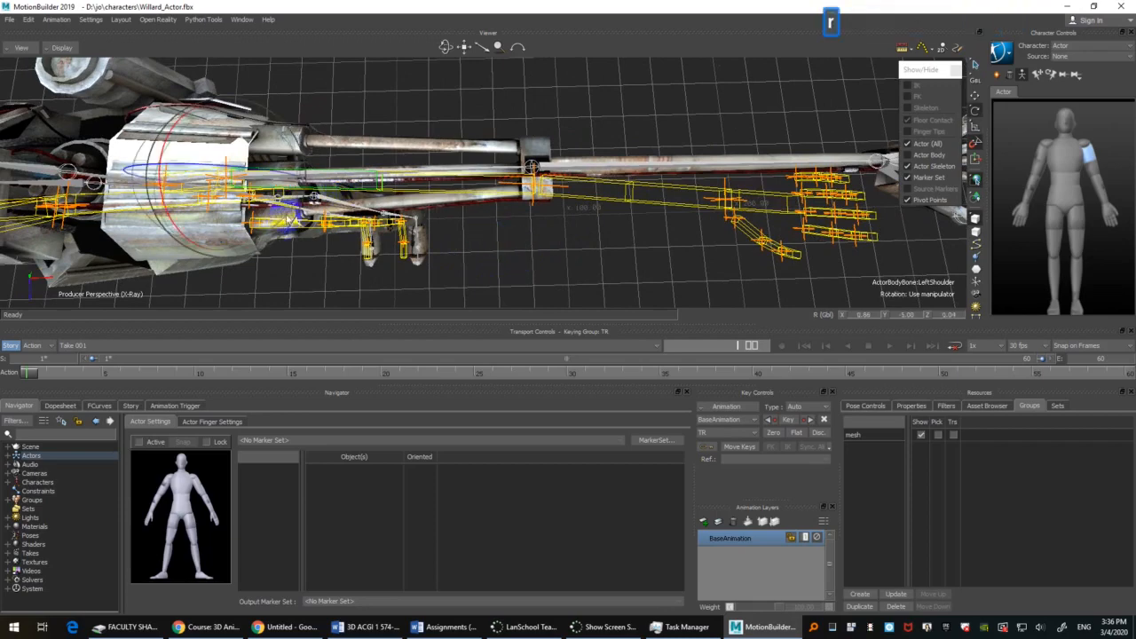
left_click_drag(283, 222, 282, 216)
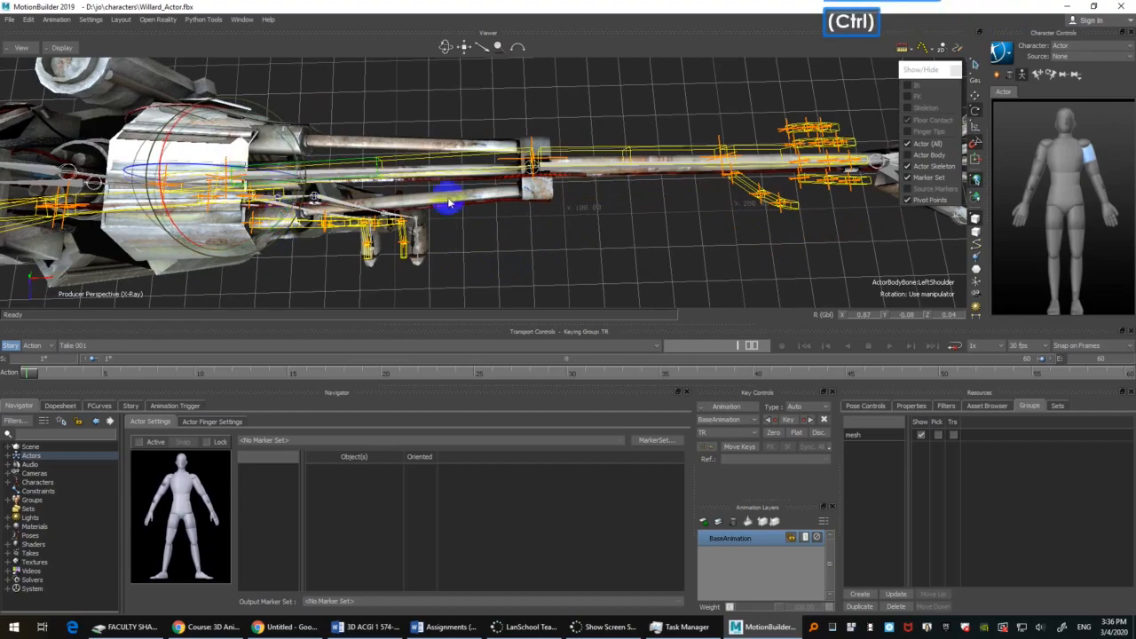
key("ctrl+z")
left_click_drag(621, 95, 627, 142, "ctrl+shift")
left_click(295, 216)
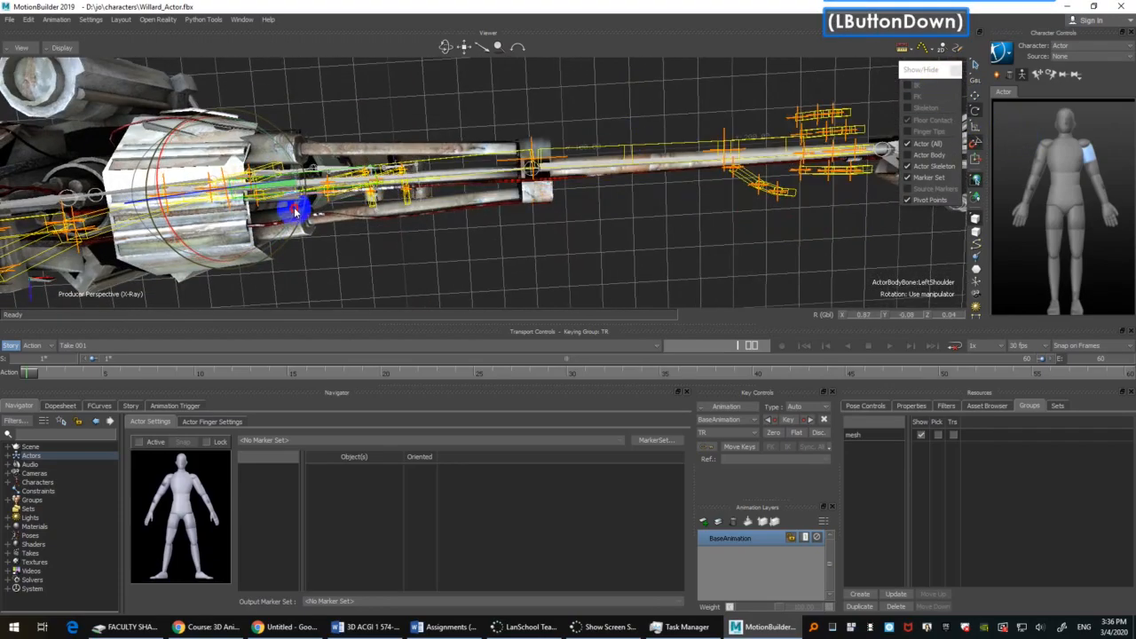
left_click_drag(467, 213, 563, 203, "ctrl+shift")
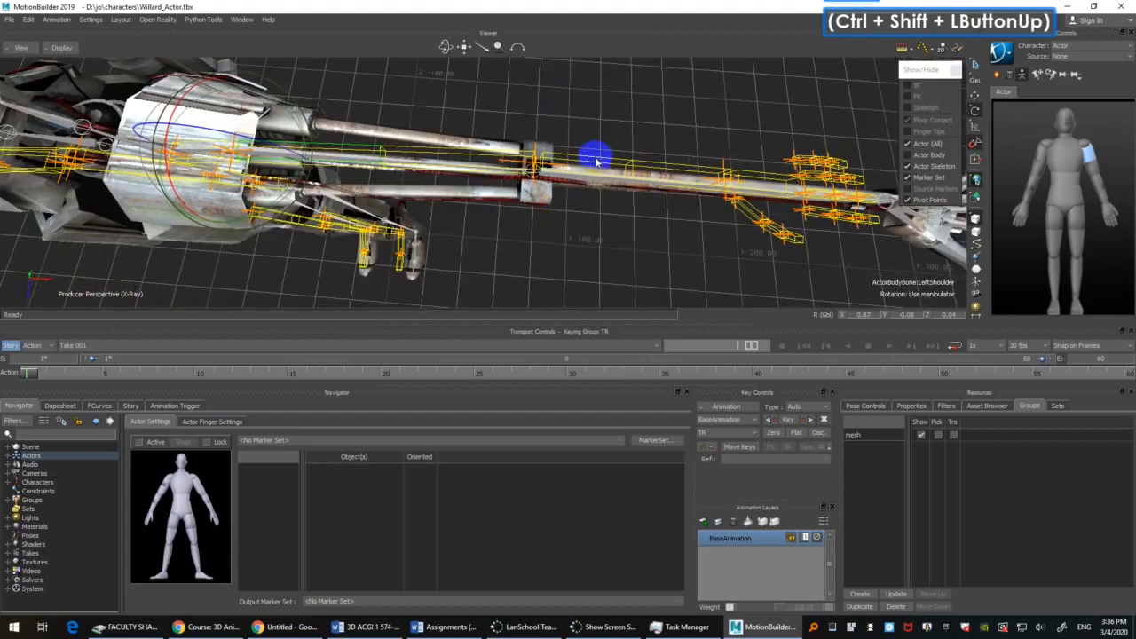
Step: Select the Actor's left elbow bone and scale it along its length so the forearm reaches Willard's left wrist joint
left_click(597, 160)
left_click_drag(652, 140, 610, 147, "ctrl+shift")
left_click_drag(611, 148, 521, 139, "shift")
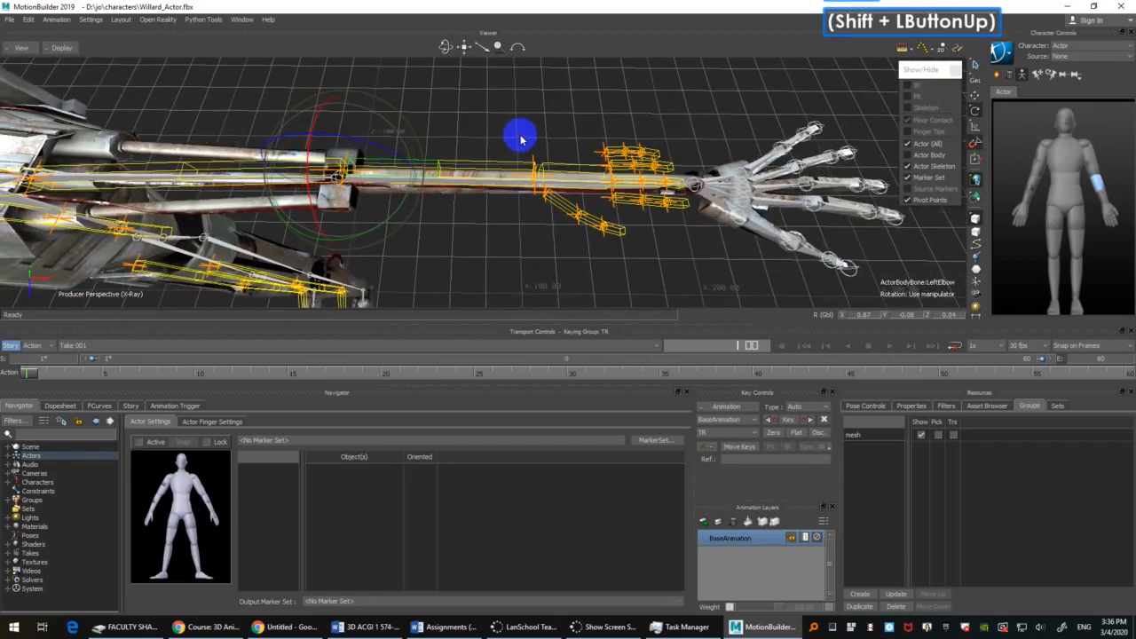
key("s")
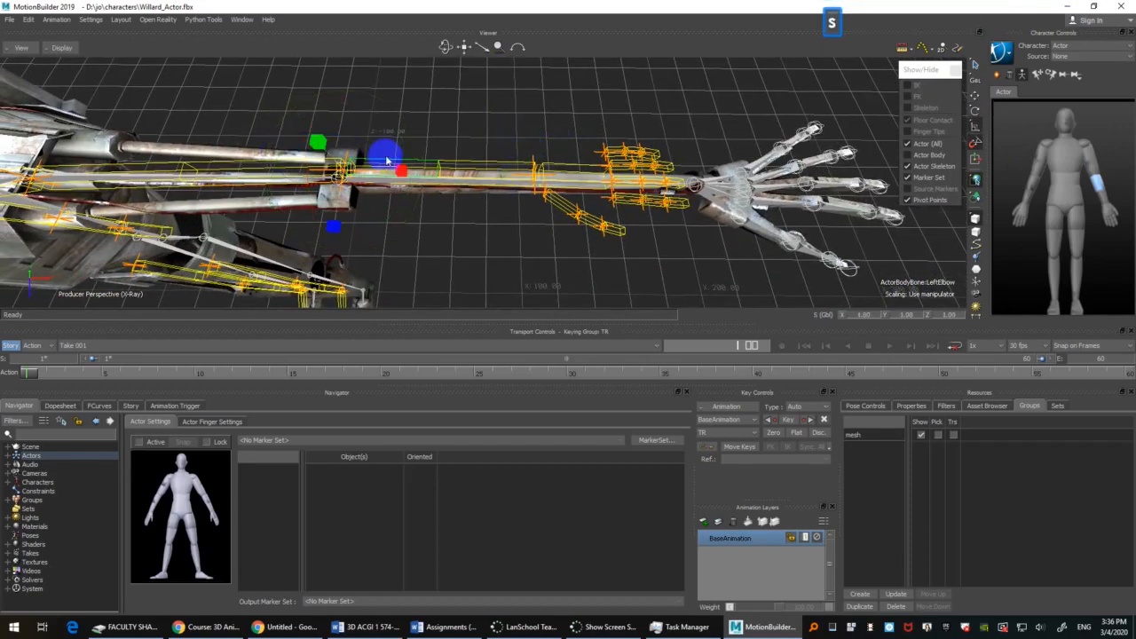
left_click_drag(404, 177, 418, 177)
left_click_drag(451, 177, 553, 133)
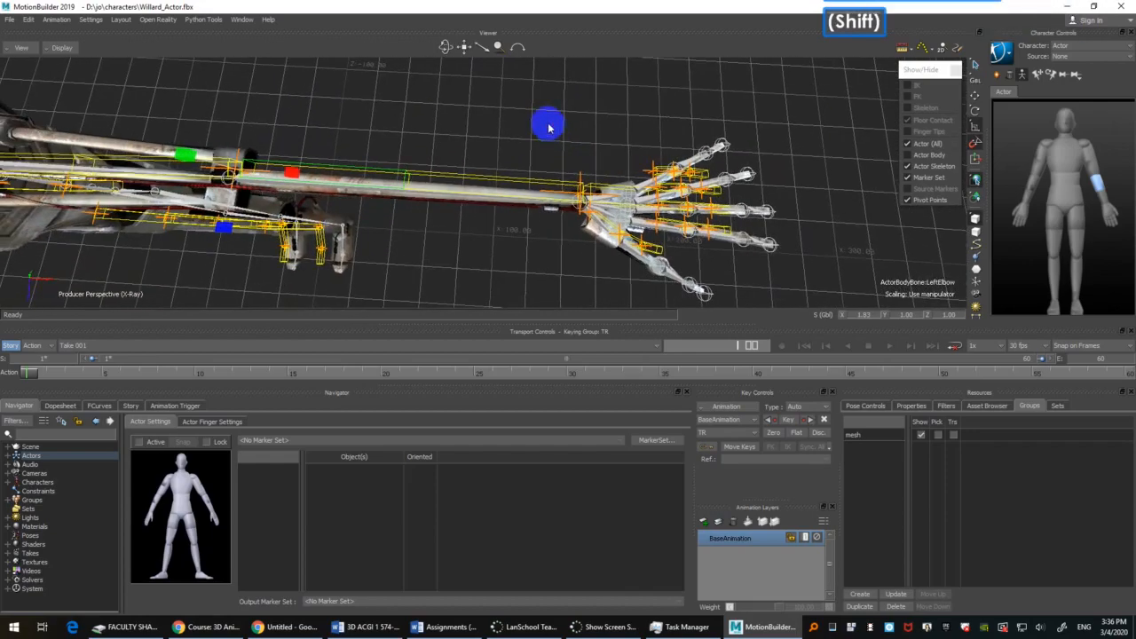
Step: Select the Actor's left collar and examine the X, Y and Z body part pivots of both shoulders in its properties
left_click_drag(455, 243, 544, 180, "ctrl+shift")
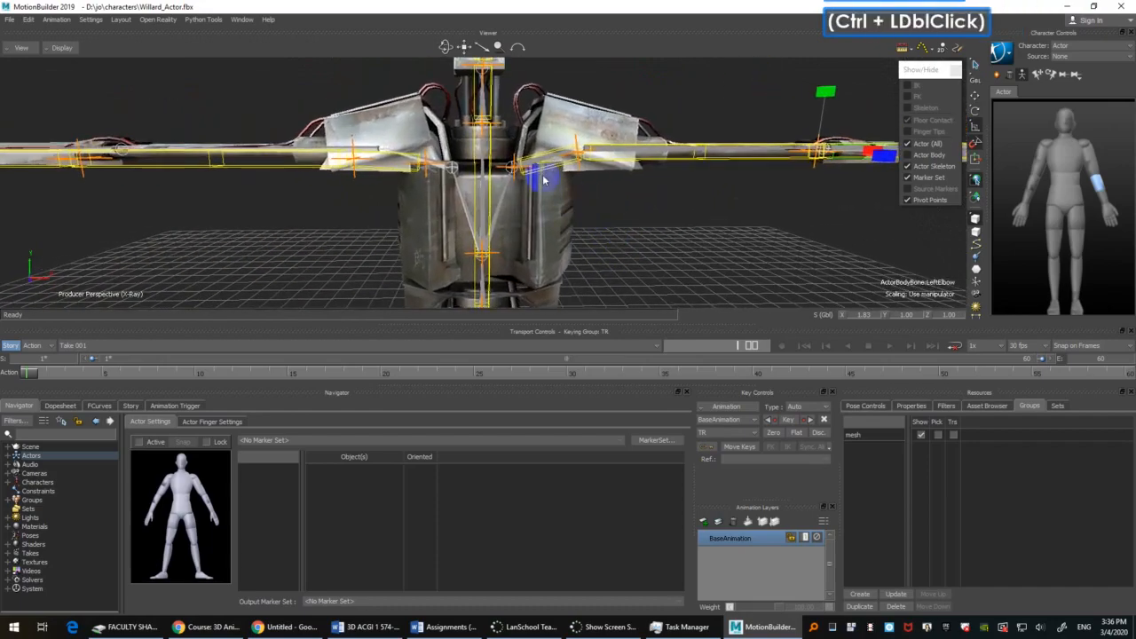
left_click(545, 180)
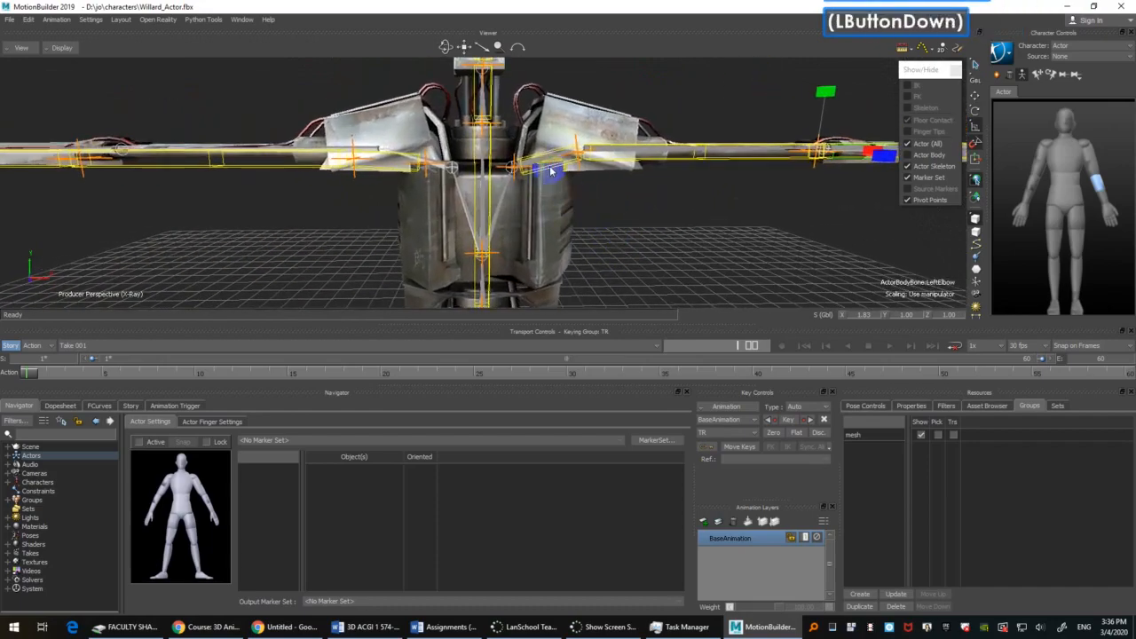
left_click_drag(611, 203, 646, 225, "ctrl+shift")
double_click(646, 228, "shift")
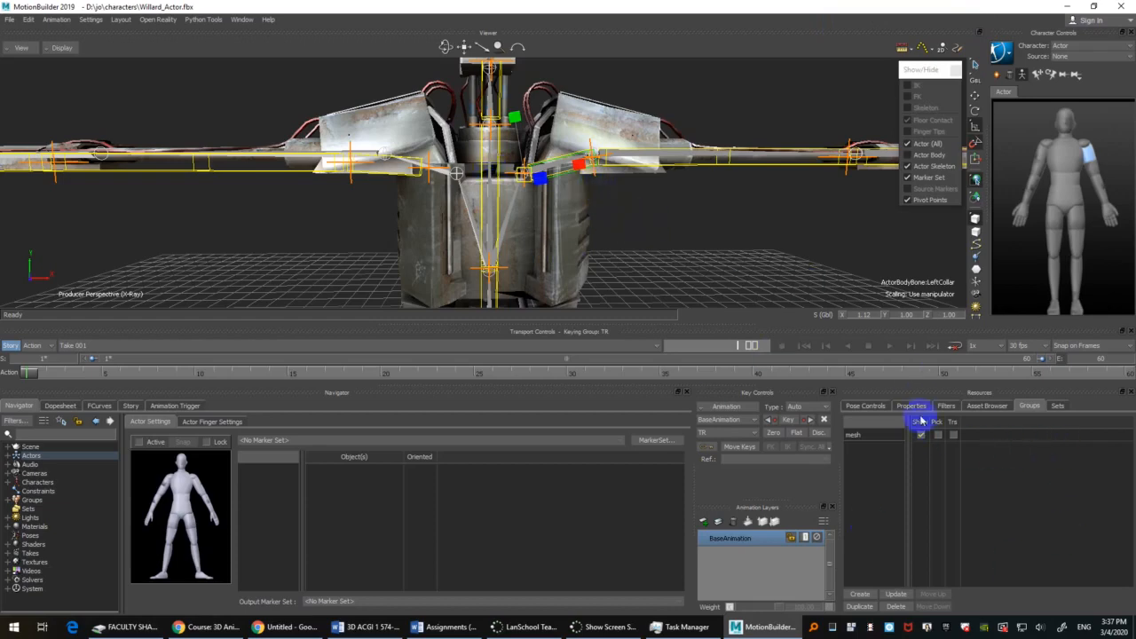
left_click(911, 406)
scroll(876, 551, "down", 1)
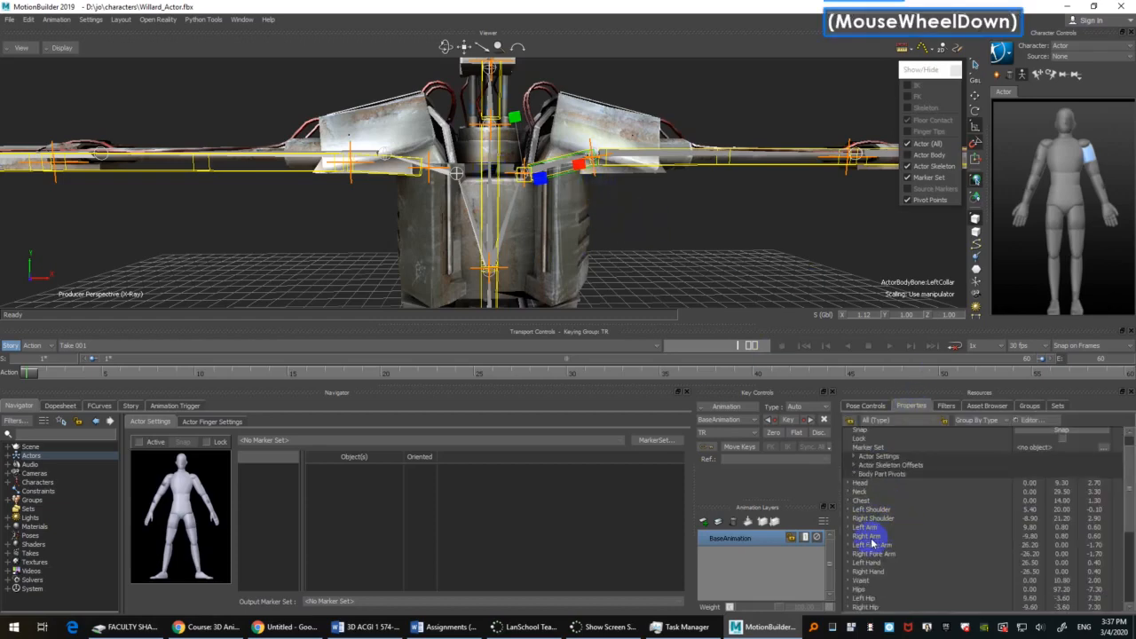
left_click(849, 511)
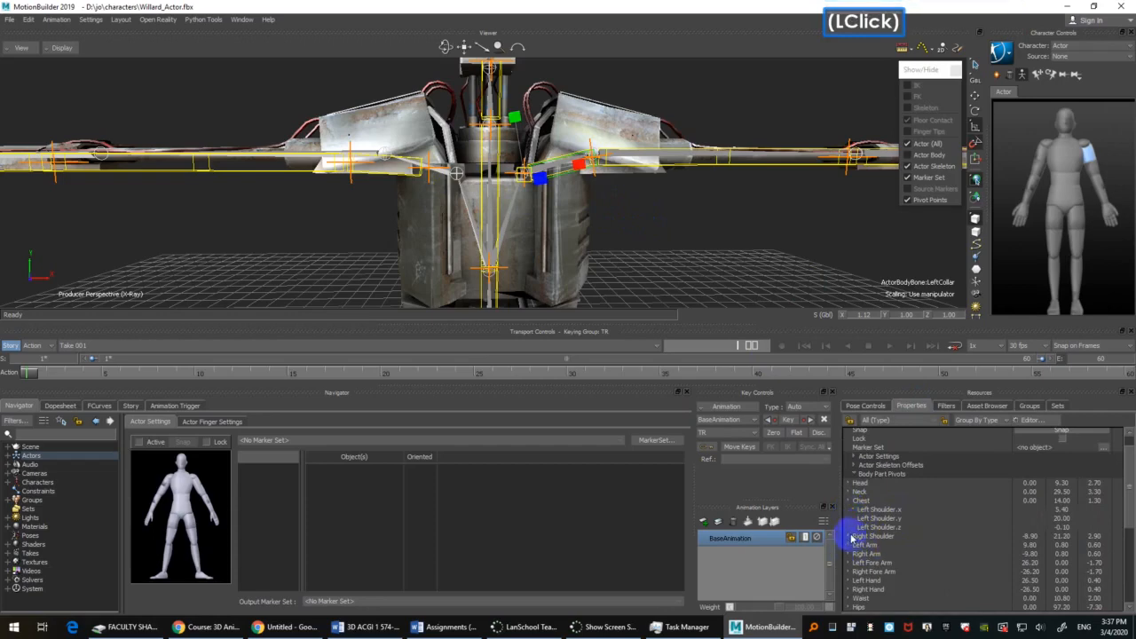
left_click(851, 538)
left_click(887, 511)
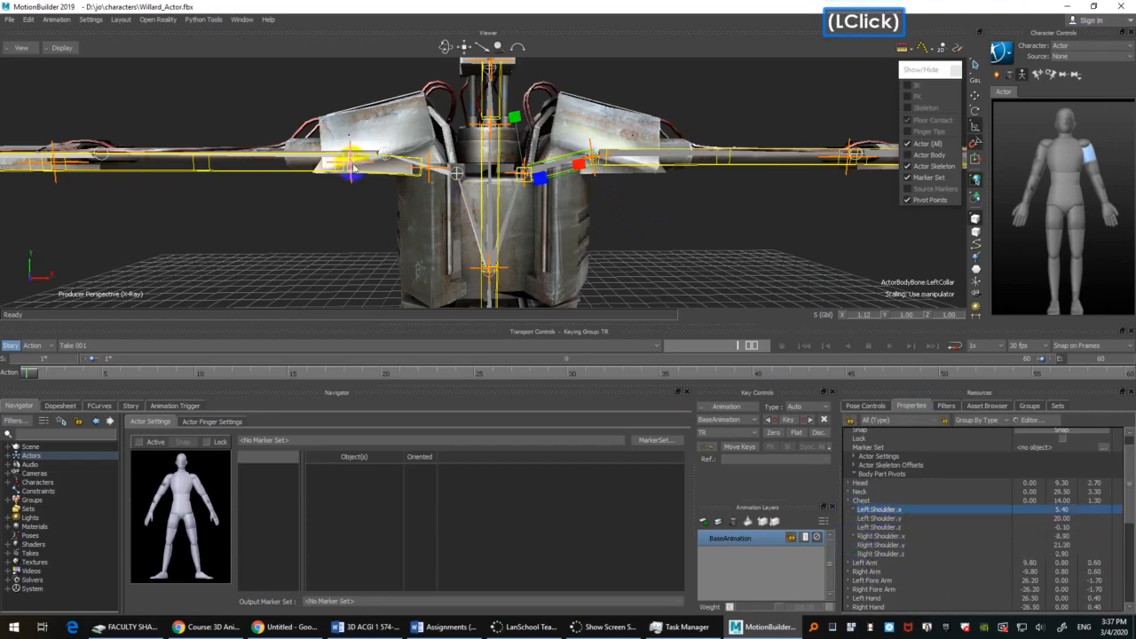
Step: Select the Actor's right collar and try to carry the Left Shoulder.x pivot value over to Right Shoulder.x
left_click(384, 177)
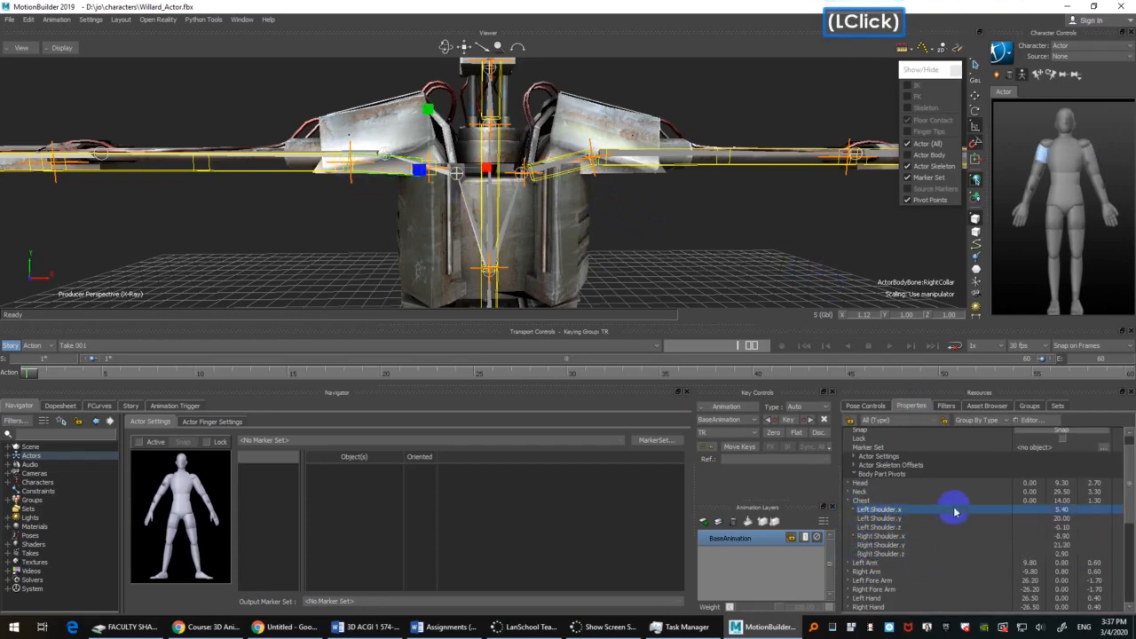
left_click(1065, 510)
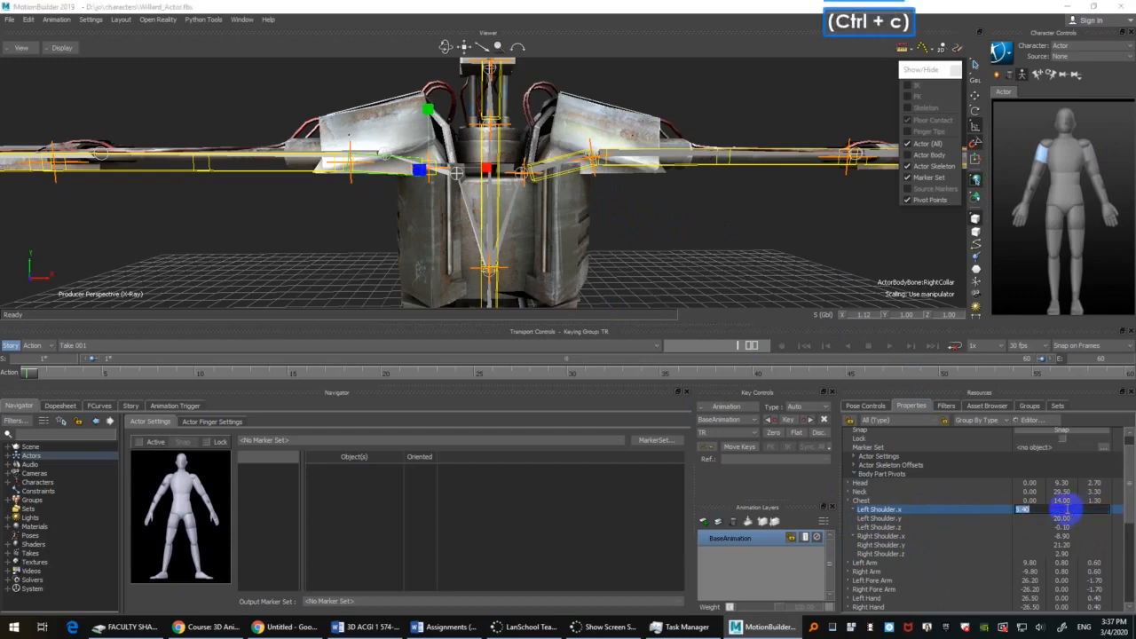
key("Escape")
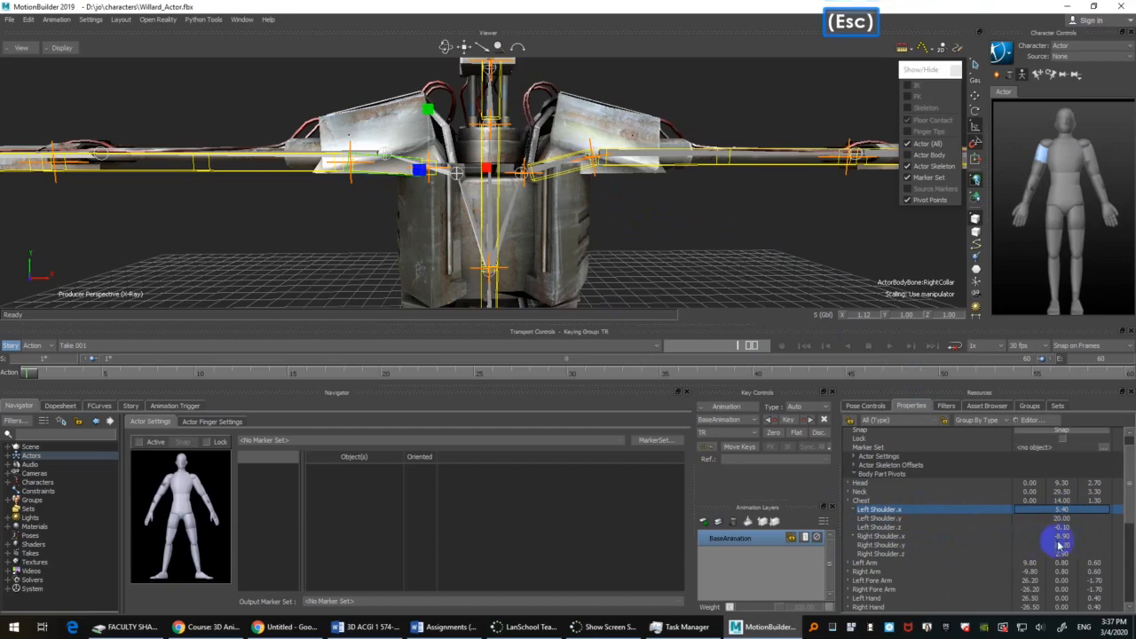
left_click(1065, 545)
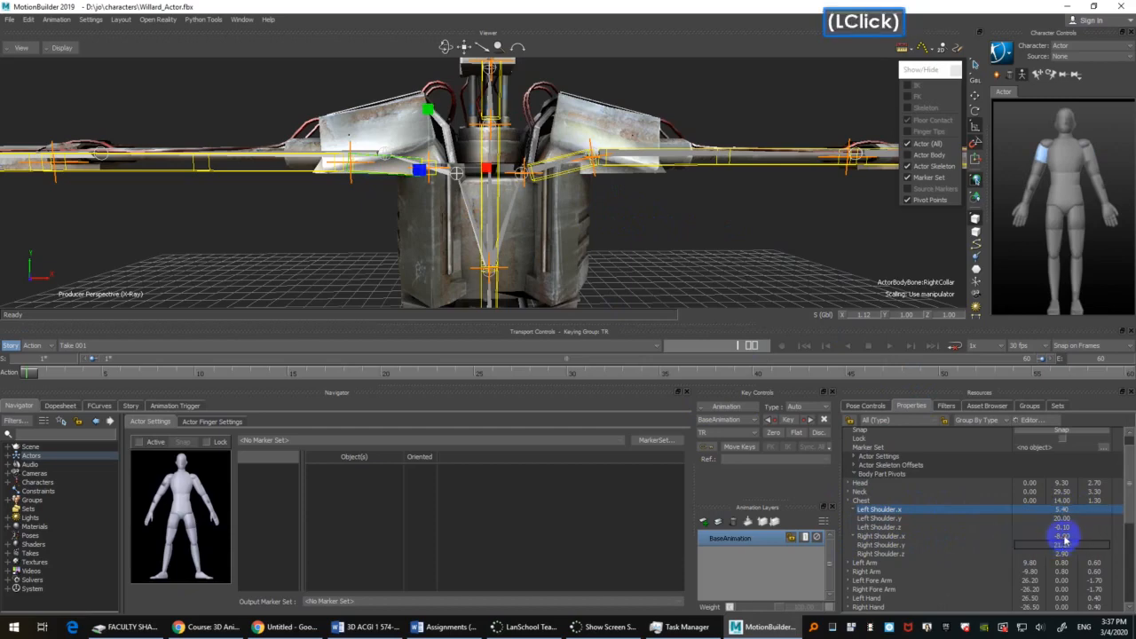
left_click(1065, 537)
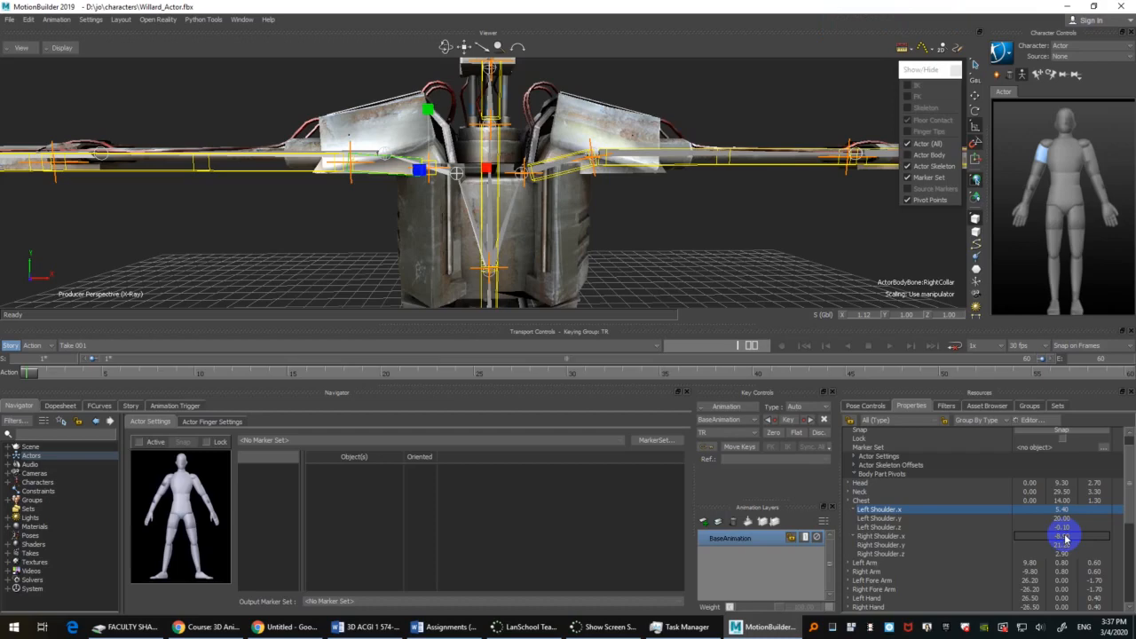
Step: Examine the fit of the Actor's lower legs and feet against Willard's
left_click_drag(710, 216, 715, 229, "ctrl")
left_click_drag(716, 229, 447, 228, "shift")
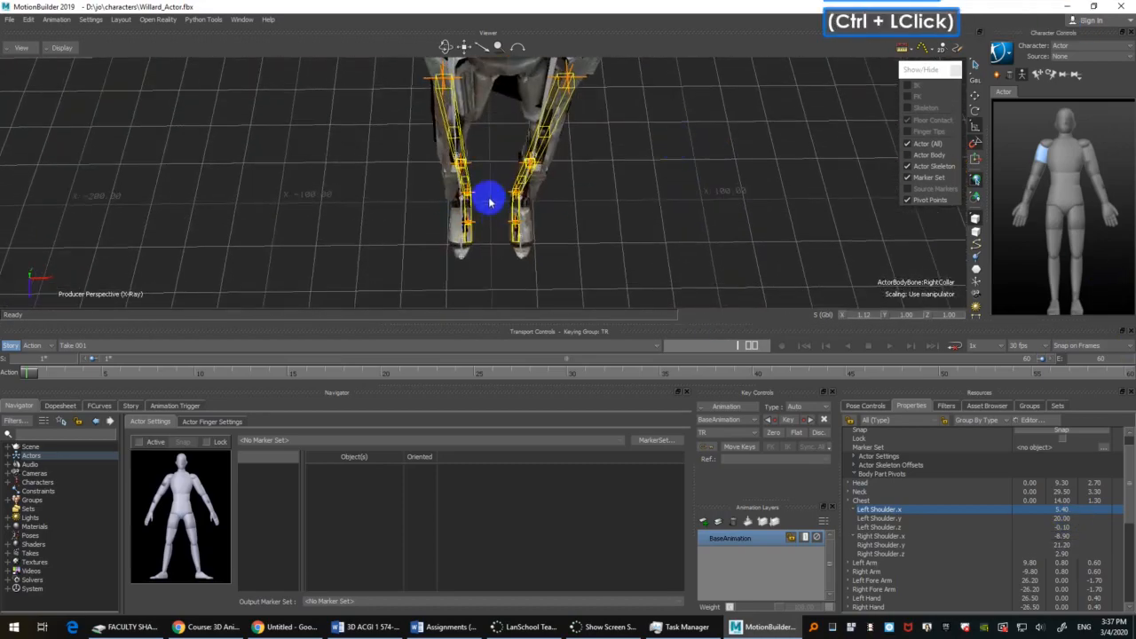
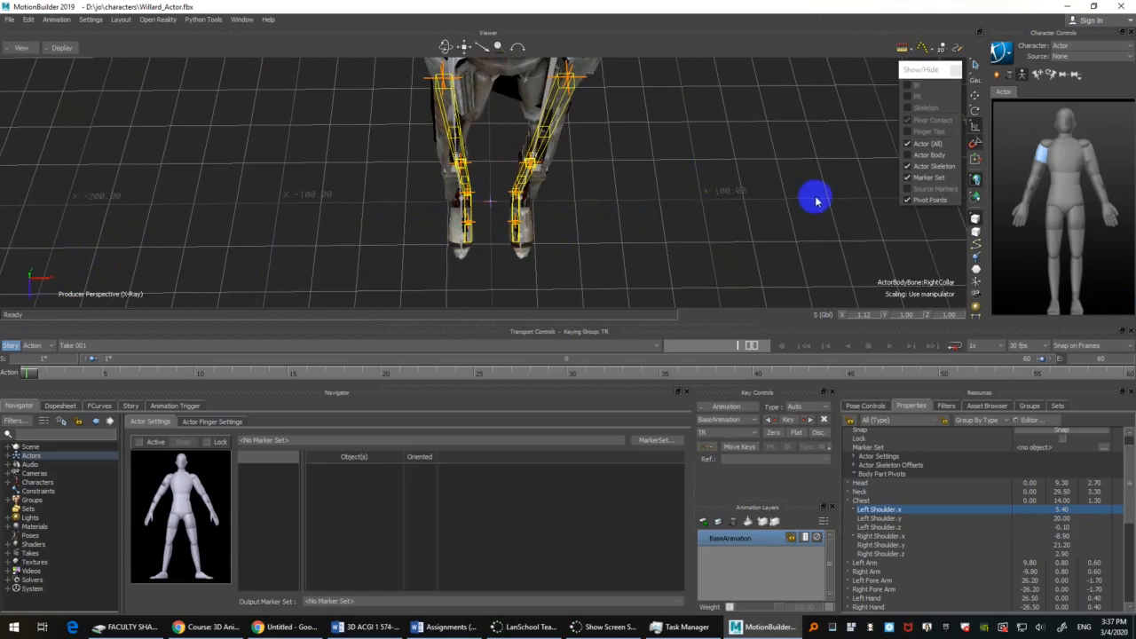
Step: Set the Right Shoulder.x body part pivot to -5.40 to mirror the left shoulder
left_click_drag(132, 227, 9, 295, "ctrl+shift")
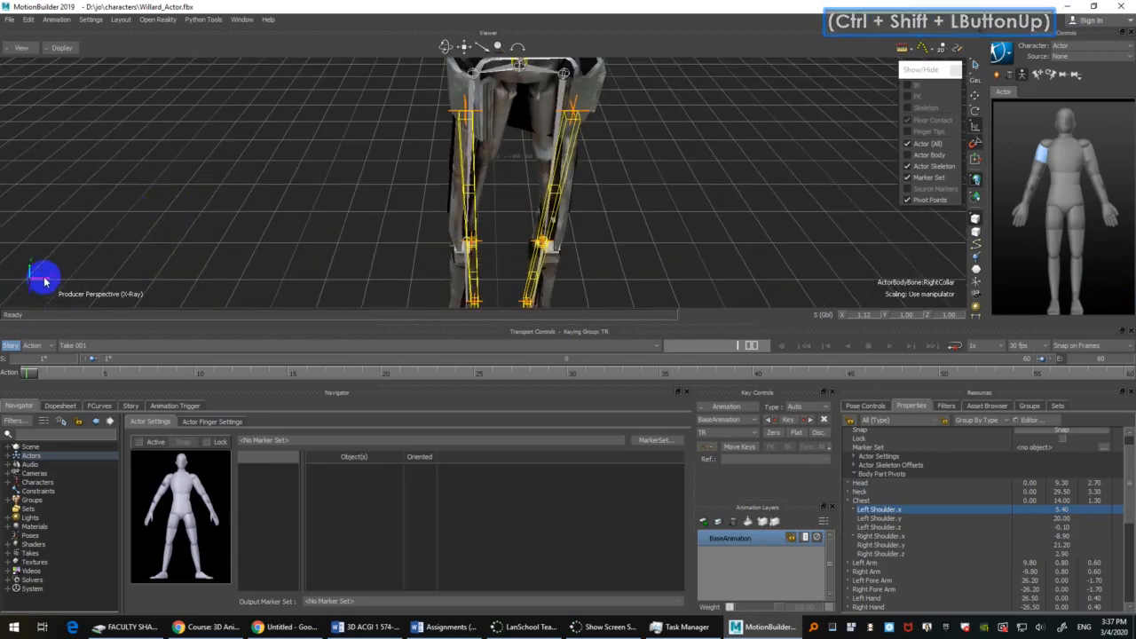
scroll(388, 236, "down", 1)
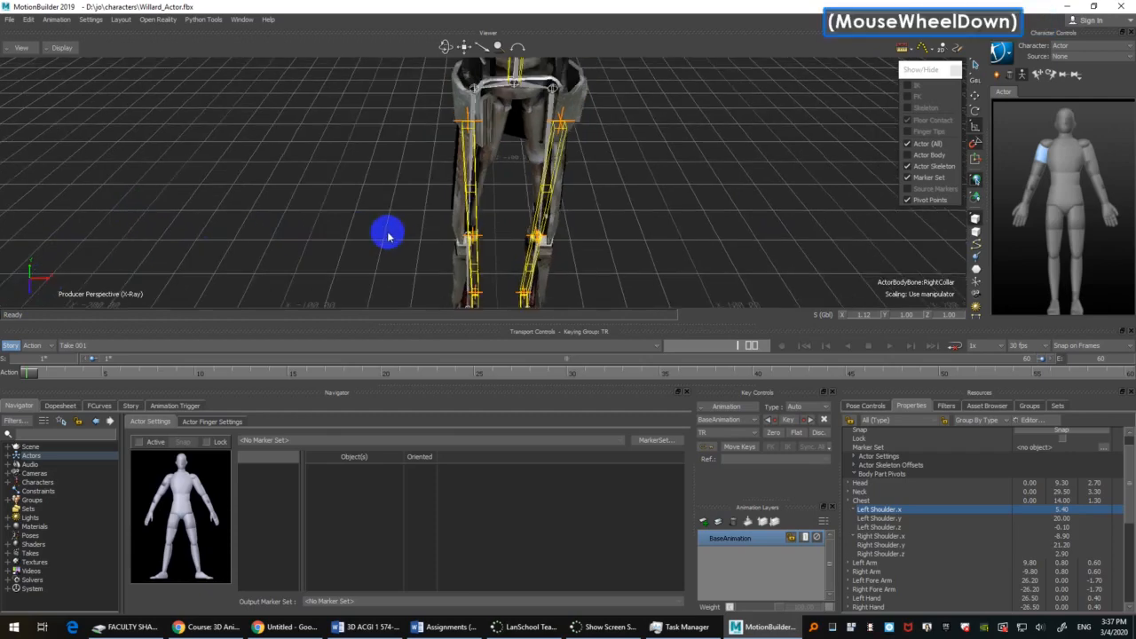
left_click_drag(213, 279, 2, 289, "ctrl+shift")
left_click_drag(796, 193, 689, 246, "ctrl")
left_click_drag(689, 246, 737, 282, "shift")
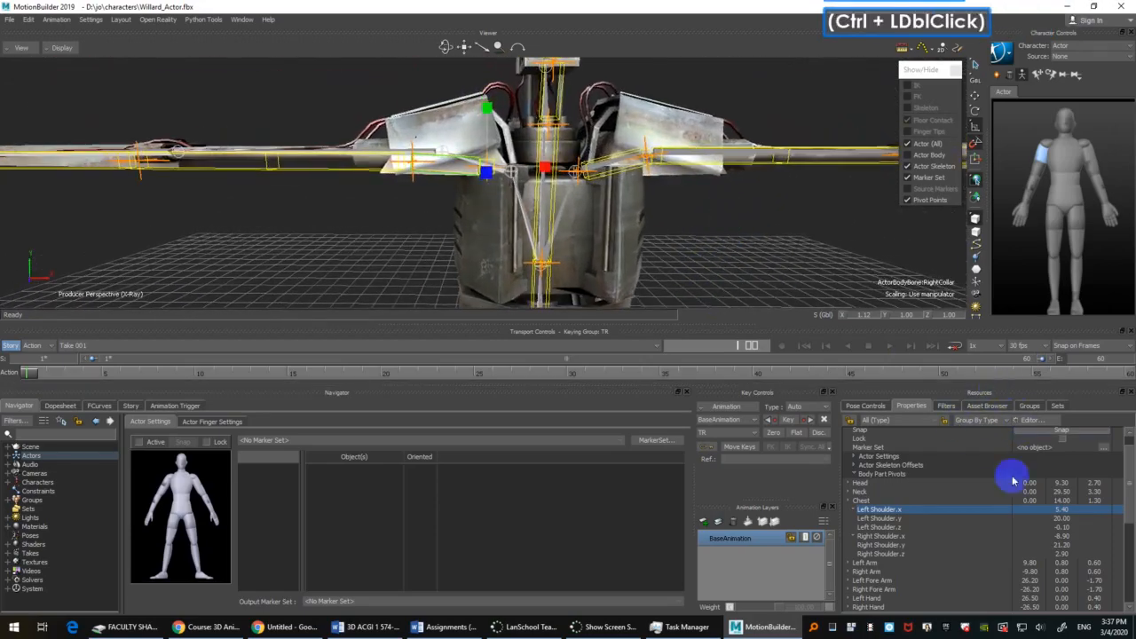
left_click(1061, 536)
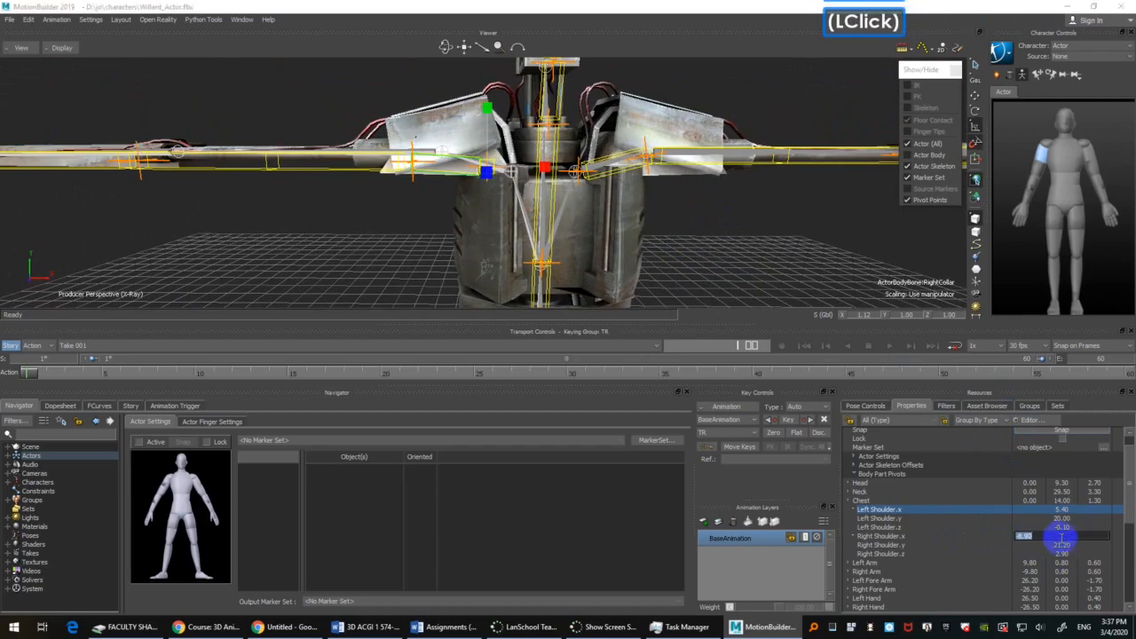
key("ctrl+x")
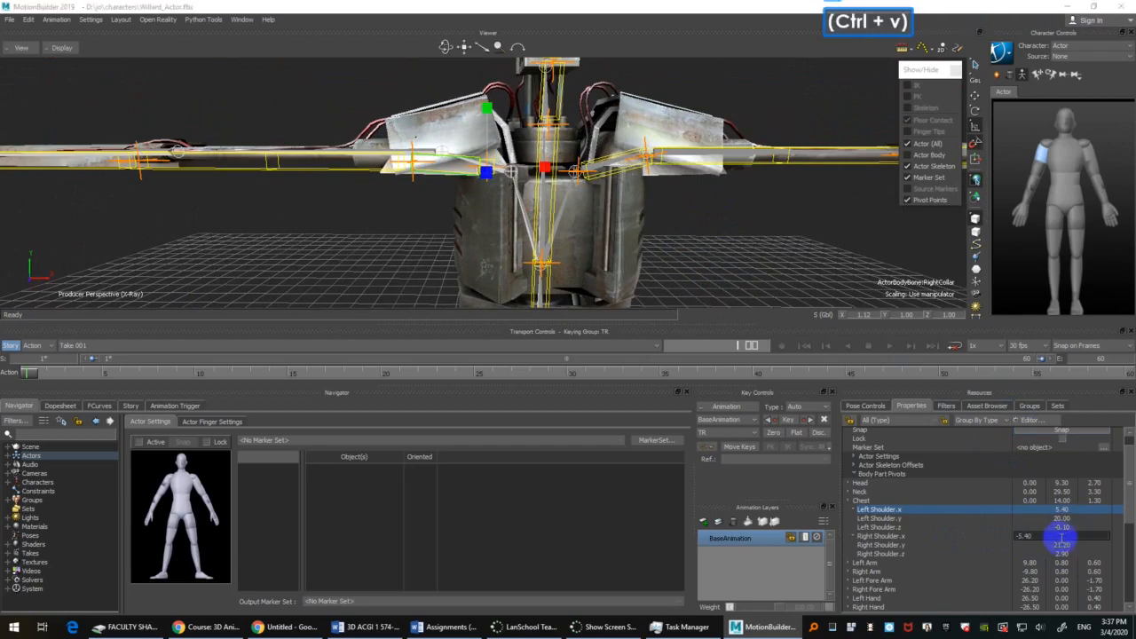
key("Return")
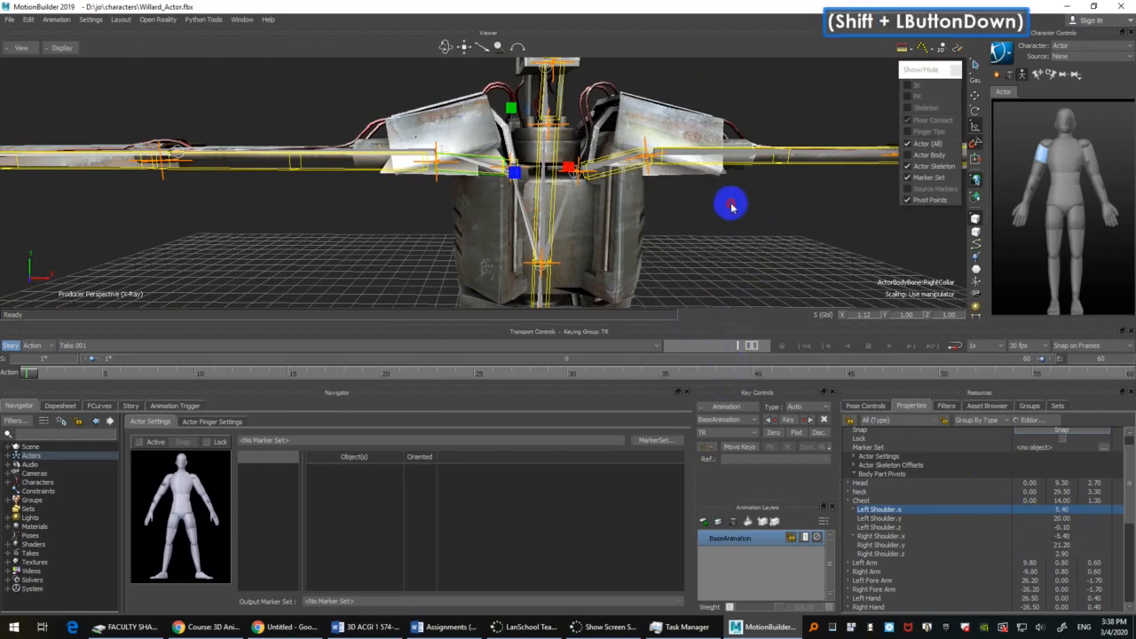
Step: Copy the Left Shoulder.y pivot value of 20.00 into Right Shoulder.y
left_click_drag(733, 207, 738, 197, "shift")
left_click_drag(737, 198, 738, 178, "ctrl")
mouse_move(794, 221)
left_mouse_down("ctrl+shift")
mouse_move(795, 253)
mouse_move(773, 261)
mouse_move(804, 257)
mouse_move(794, 222)
left_mouse_up("ctrl+shift")
left_click(1065, 519)
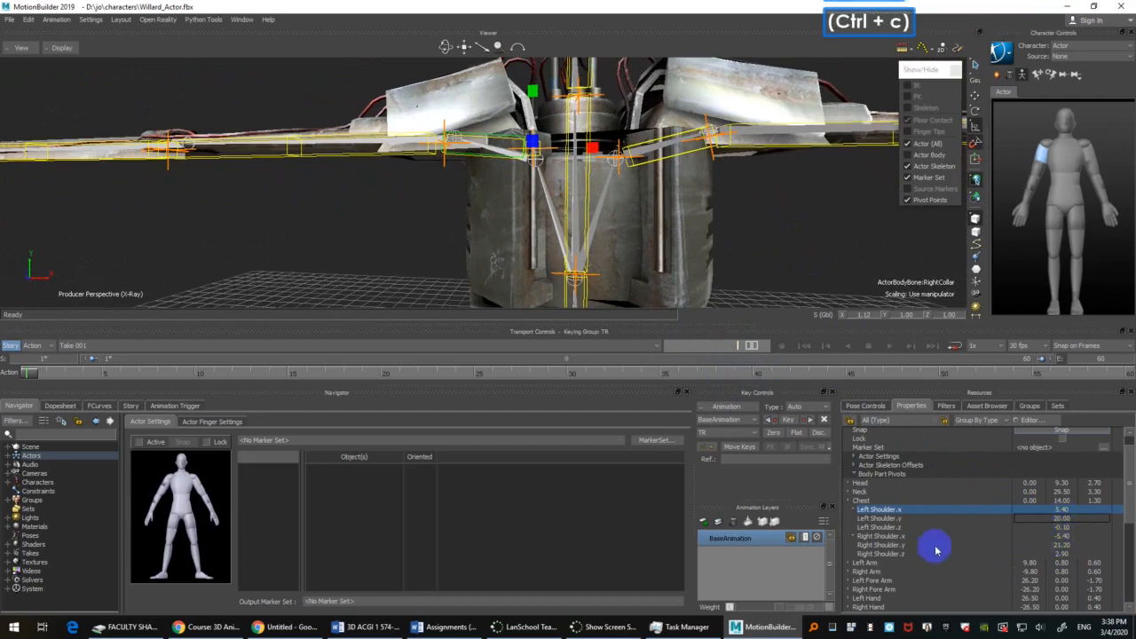
left_click(1061, 545)
key("ctrl+v")
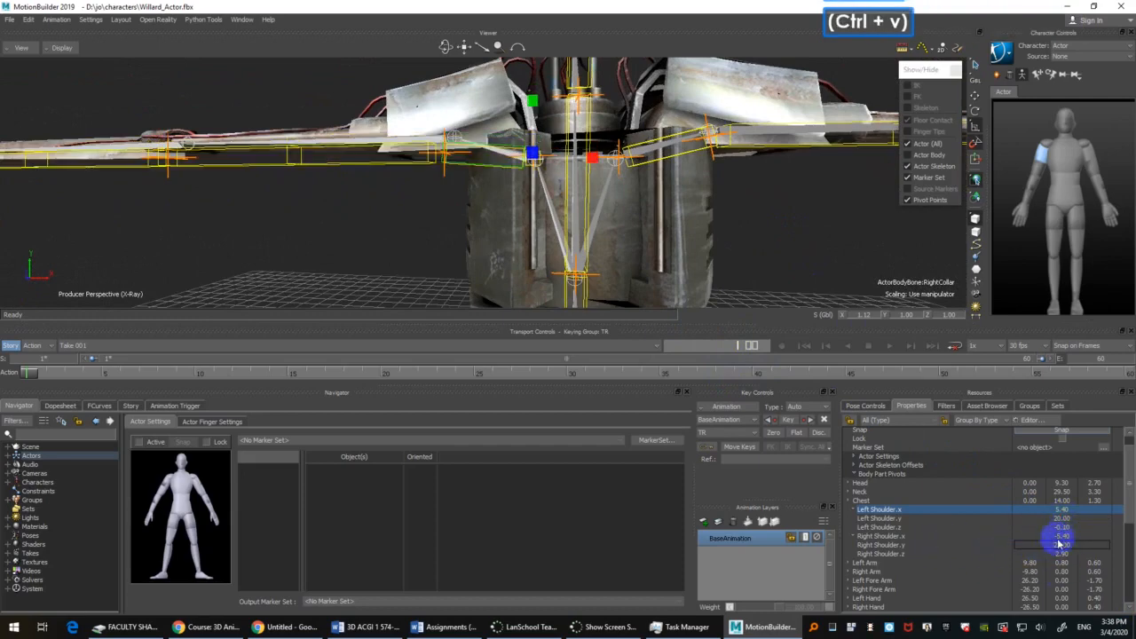
Step: Copy the Left Shoulder.z pivot value of -0.10 into Right Shoulder.z and check both collars against Willard's
left_click(1065, 526)
left_click(1066, 527)
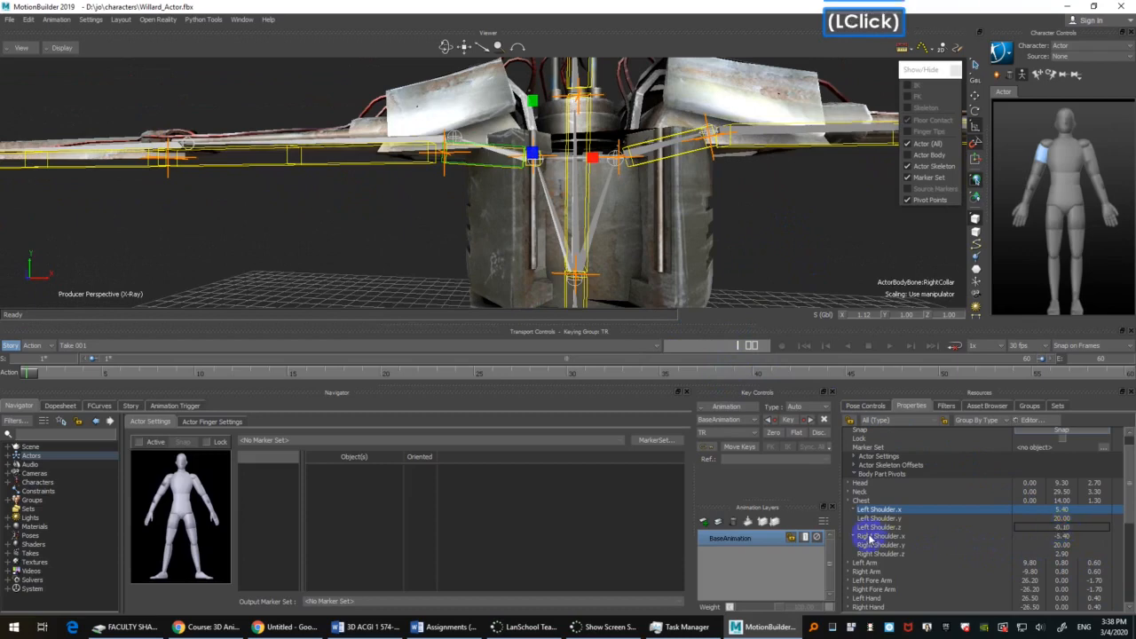
left_click(915, 529)
left_click(1066, 527)
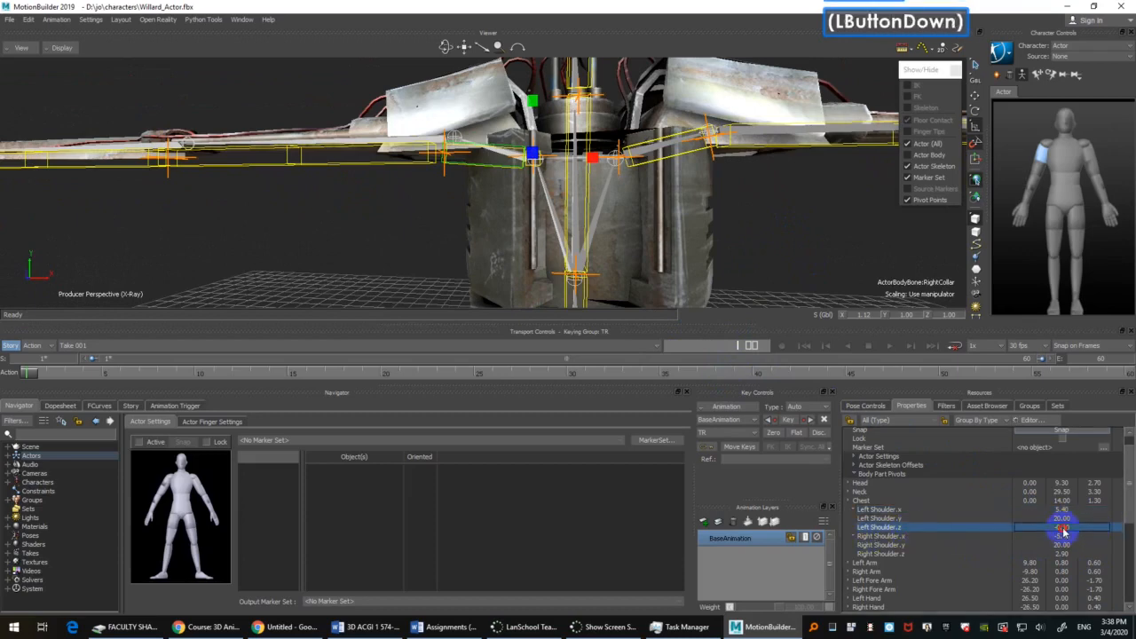
key("ctrl+c")
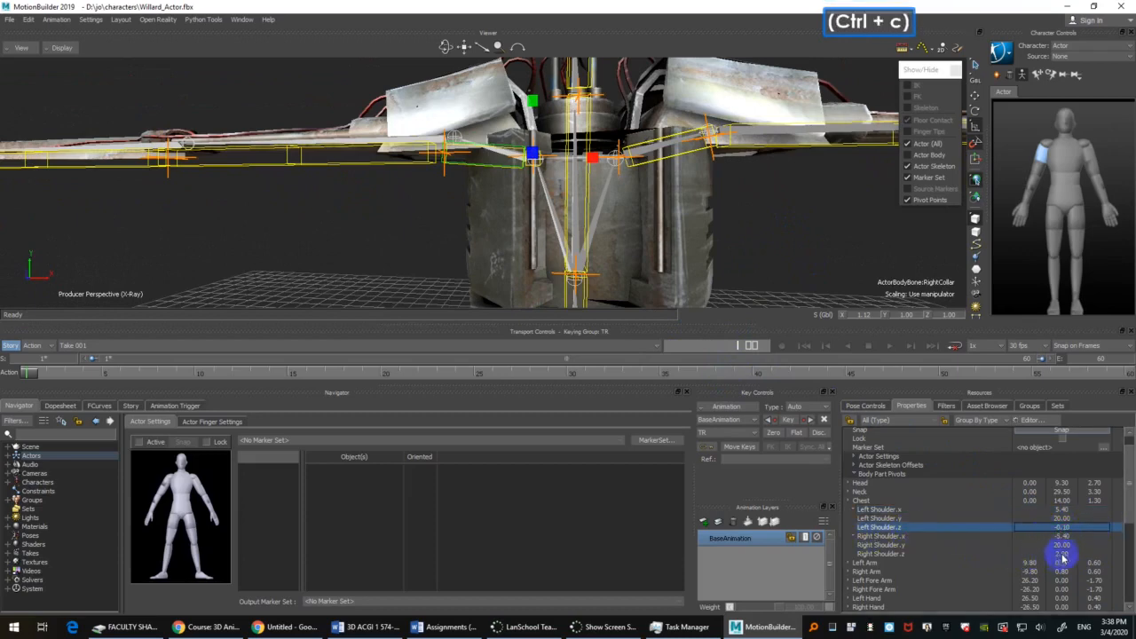
key("ctrl+v")
left_click_drag(726, 277, 713, 319, "ctrl+shift")
left_click_drag(689, 168, 648, 218, "ctrl+shift")
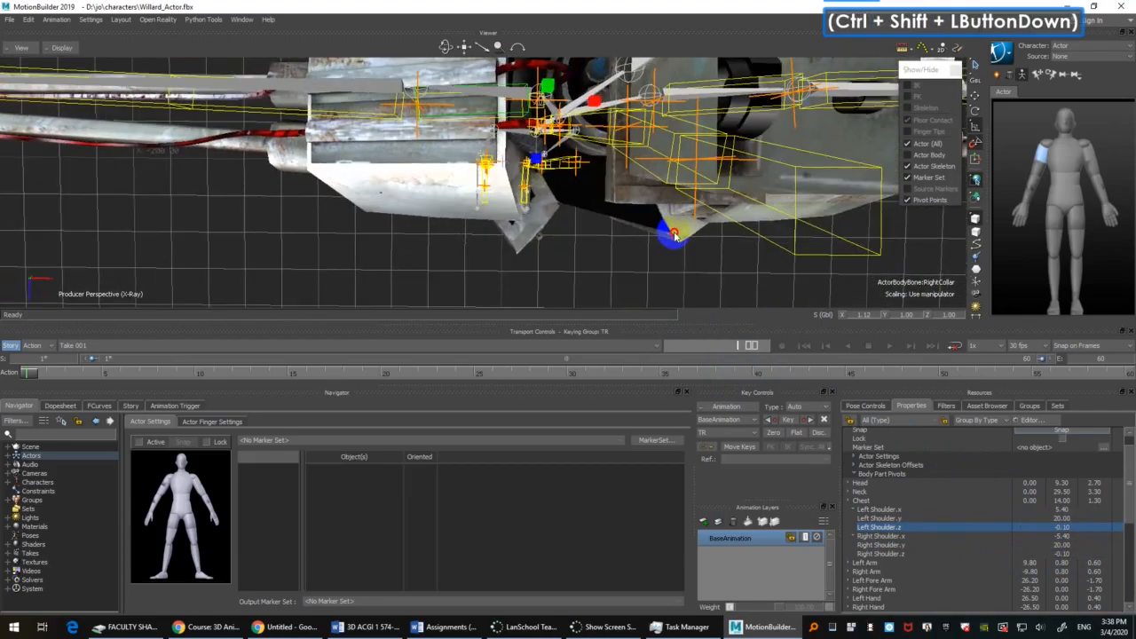
left_click_drag(680, 265, 697, 232, "shift")
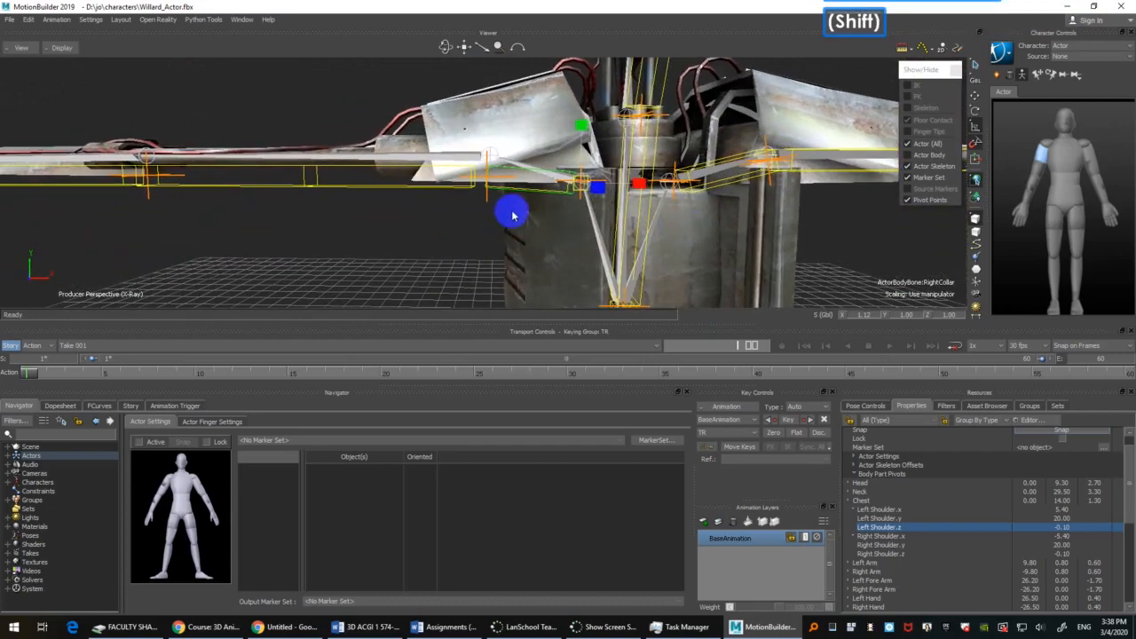
Step: Rotate the Actor's right collar to -10 degrees about Z so it follows Willard's collar bone
key("r")
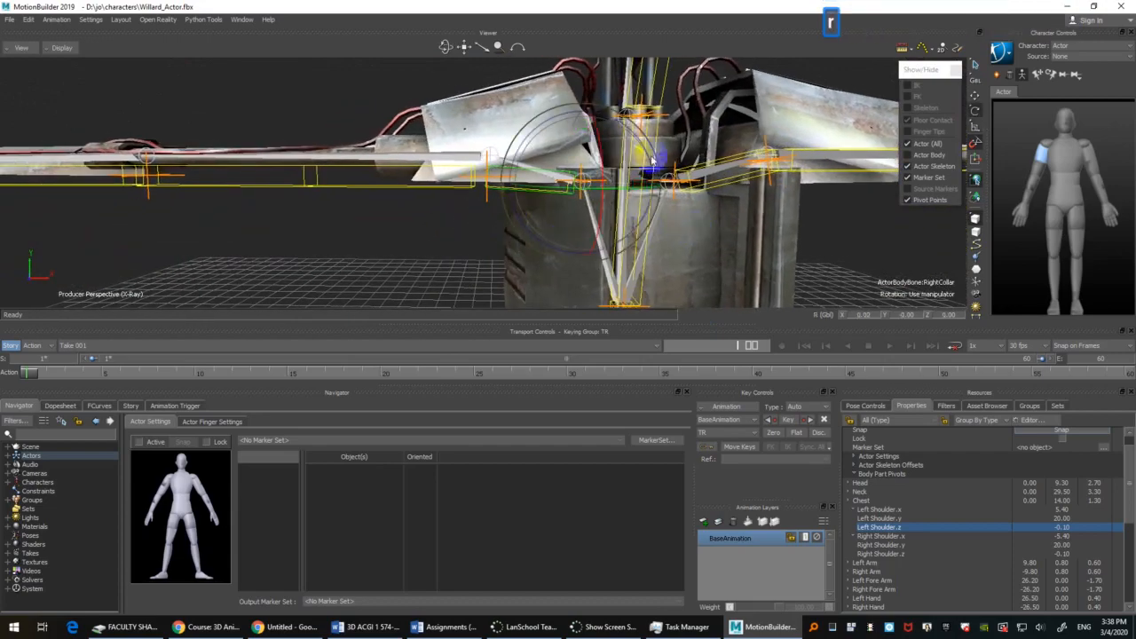
left_click_drag(748, 120, 711, 120, "shift")
left_click_drag(494, 124, 499, 121)
Step: Select the Actor's right shoulder bone and rotate it to 0 degrees about Z so the arm lies level along Willard's
left_click(372, 135)
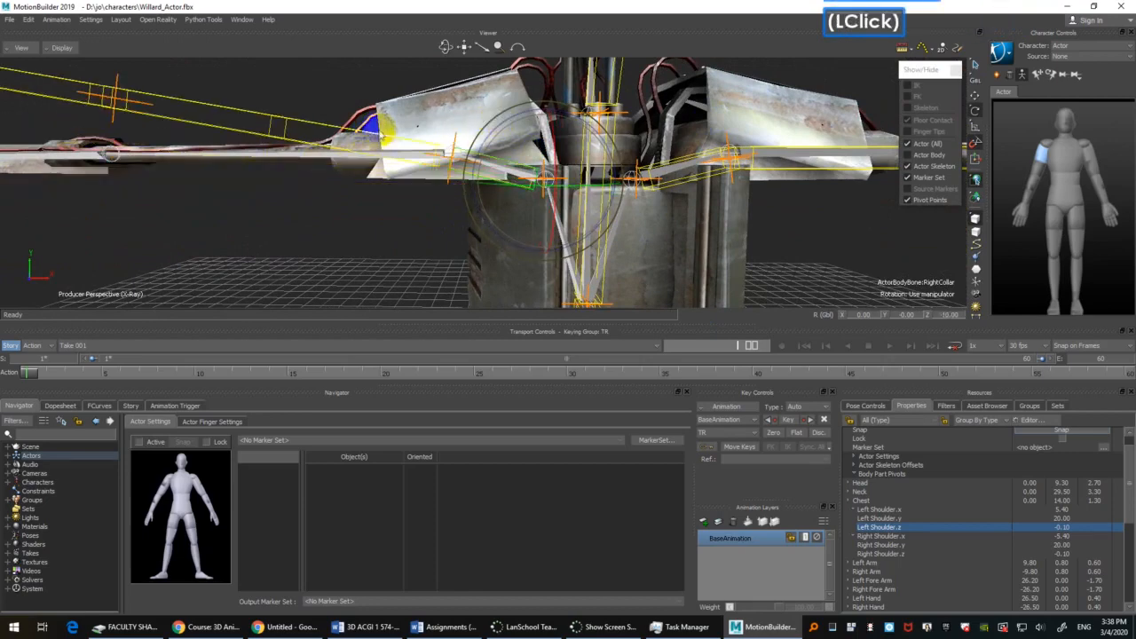
left_click(312, 121)
left_click_drag(404, 239, 431, 242, "shift")
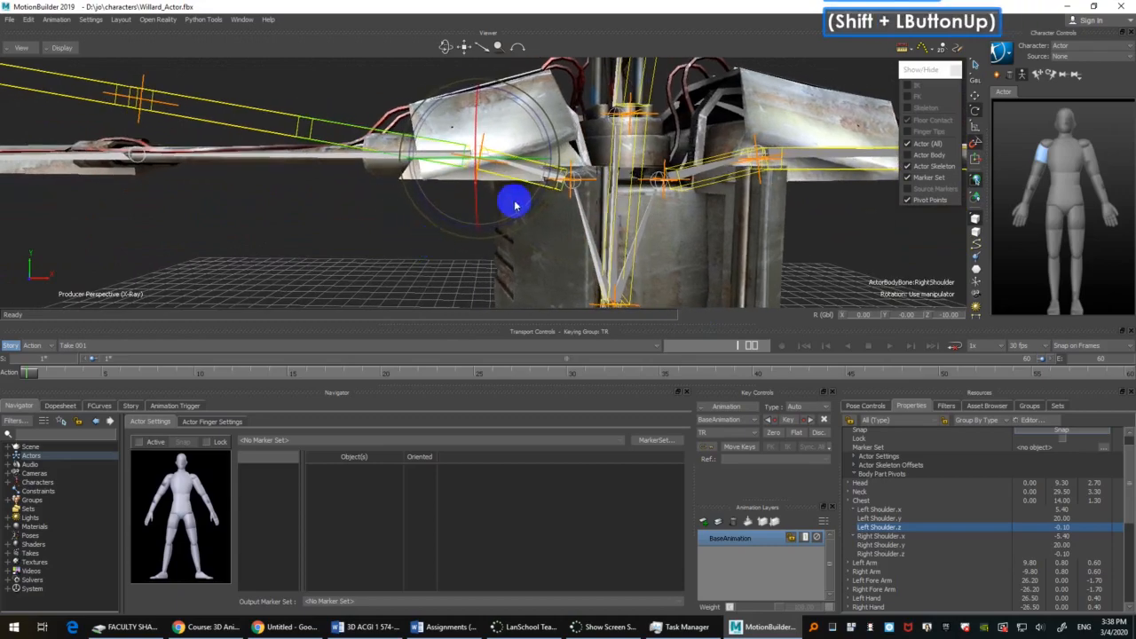
left_click_drag(534, 210, 533, 198)
Step: Check the fit of the right arm and hand against Willard's from above, and save the scene
left_click_drag(190, 177, 222, 229, "ctrl+shift")
left_click_drag(222, 229, 368, 246, "shift")
left_click_drag(369, 246, 665, 219, "ctrl+shift")
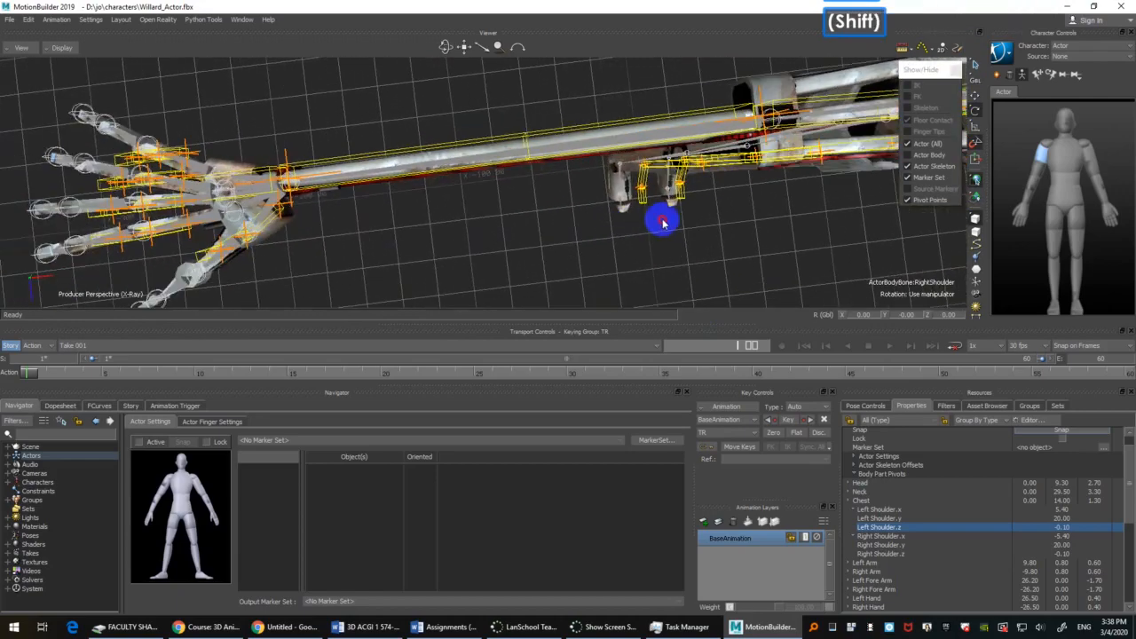
left_click_drag(498, 232, 266, 188, "shift")
left_click_drag(413, 195, 446, 185, "ctrl")
left_click_drag(632, 235, 568, 178, "ctrl+shift")
left_click_drag(563, 195, 574, 185, "ctrl+shift")
double_click(574, 185, "shift")
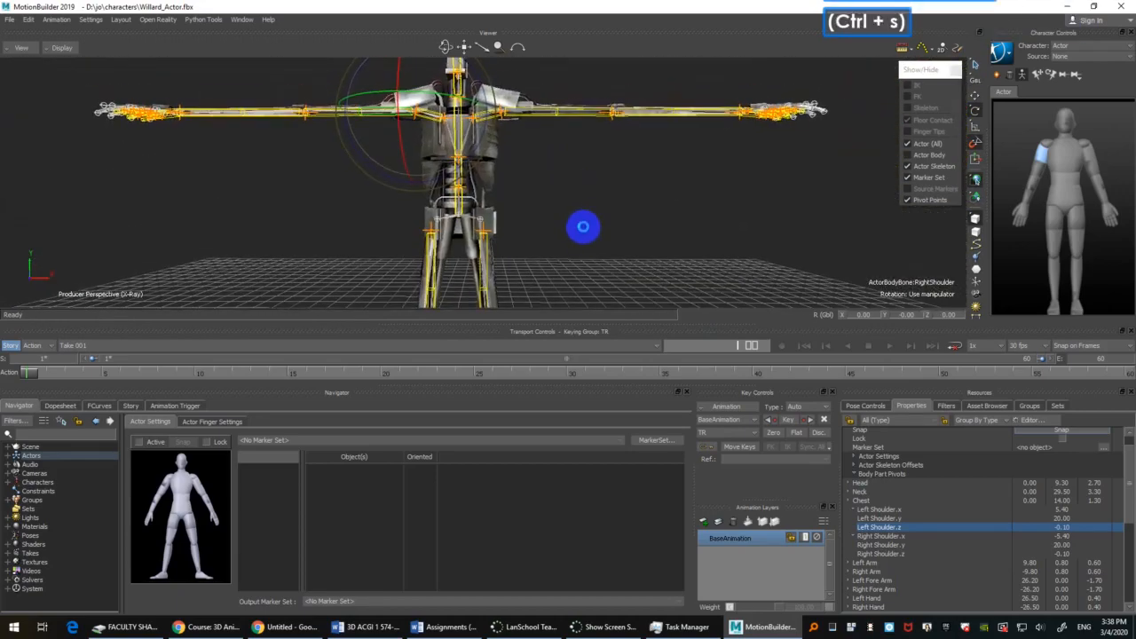
Step: Select the Actor's left hip bone and bring Willard's hip area into close view
left_click_drag(595, 224, 540, 46, "shift")
left_click_drag(543, 190, 544, 215, "ctrl+shift")
left_click_drag(543, 215, 459, 133, "ctrl")
left_click(451, 135)
left_click_drag(573, 166, 601, 184, "shift")
left_click_drag(618, 204, 657, 225, "ctrl")
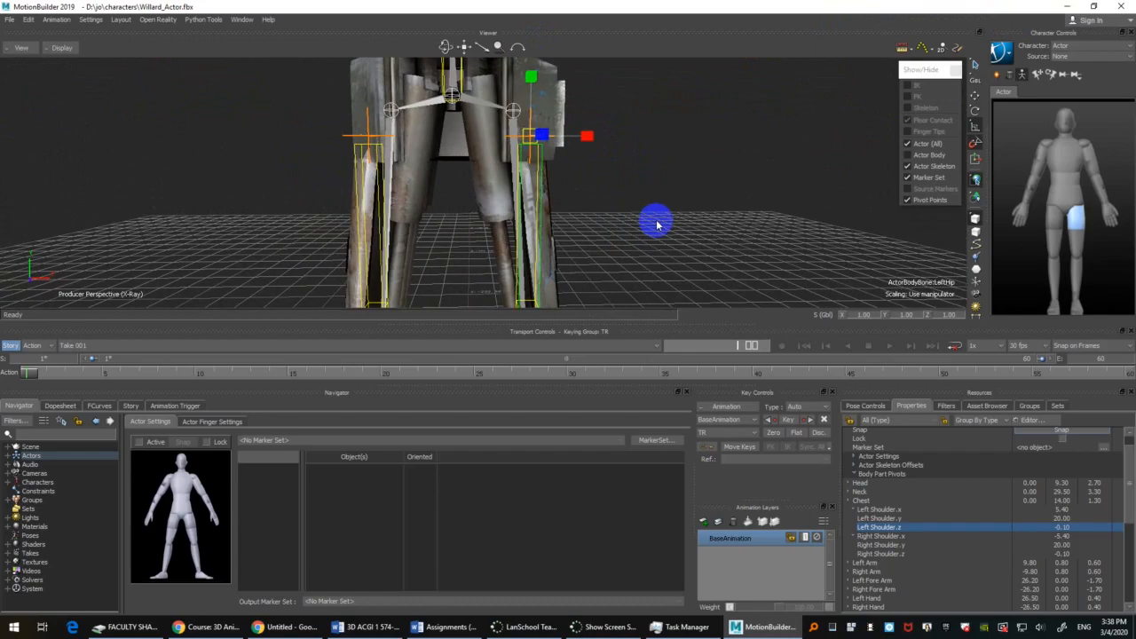
Step: Expand the Left Hip entry in the Actor's body part pivots to show its X, Y and Z values
left_click_drag(657, 224, 668, 191, "ctrl")
left_click_drag(667, 191, 671, 233, "shift")
left_click_drag(671, 233, 724, 265, "ctrl+shift")
left_click_drag(724, 265, 745, 277, "shift")
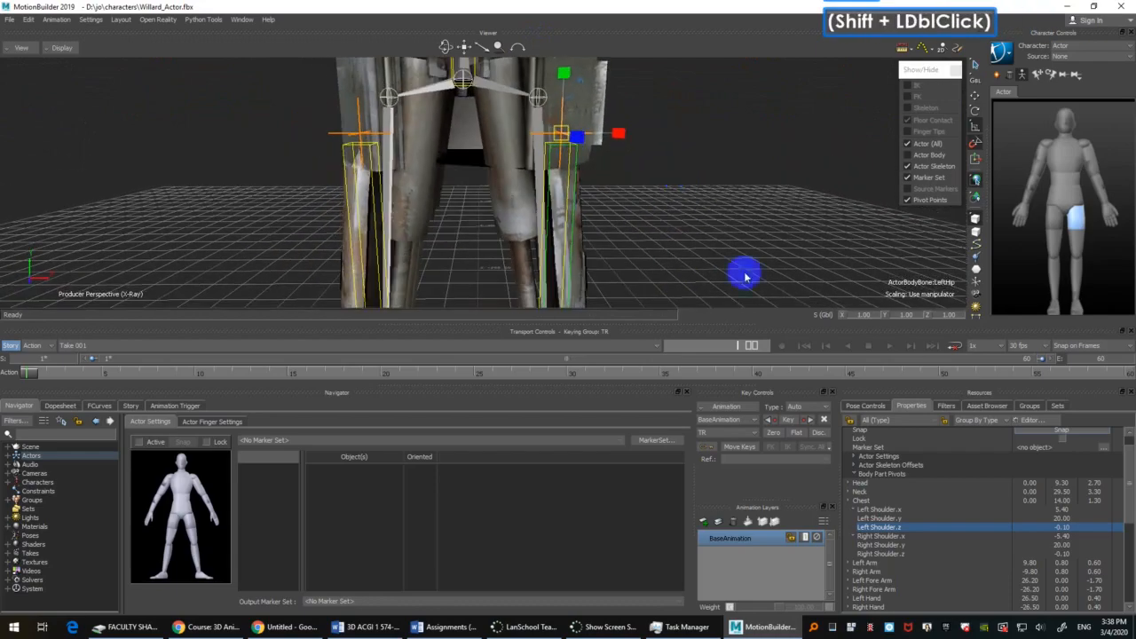
left_click(854, 509)
left_click(847, 513)
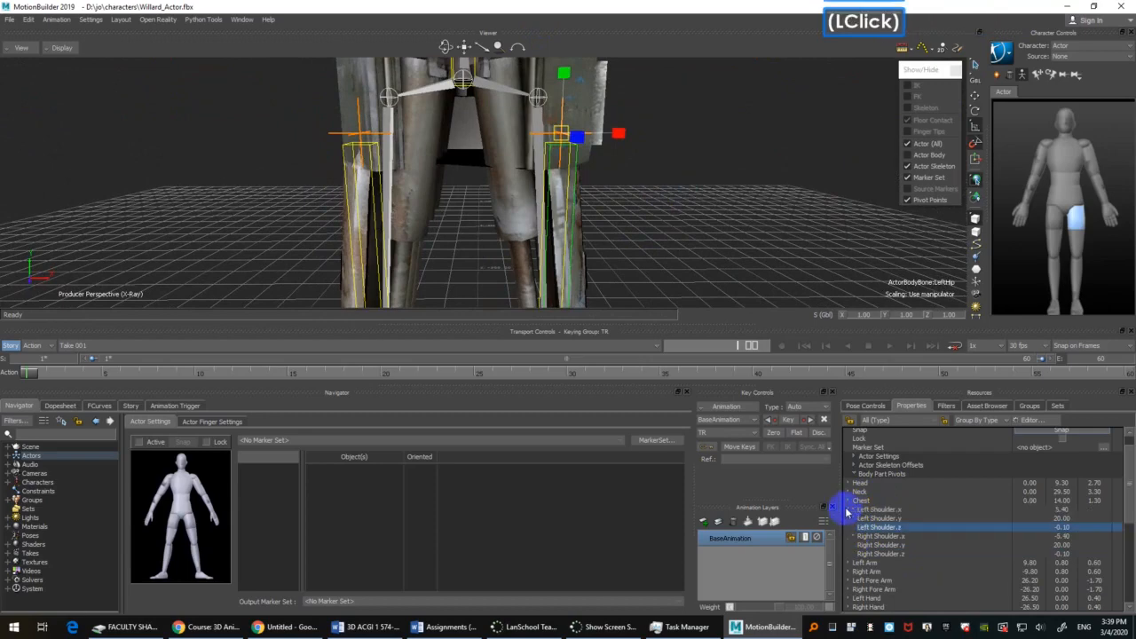
scroll(875, 541, "down", 5)
scroll(939, 506, "down", 5)
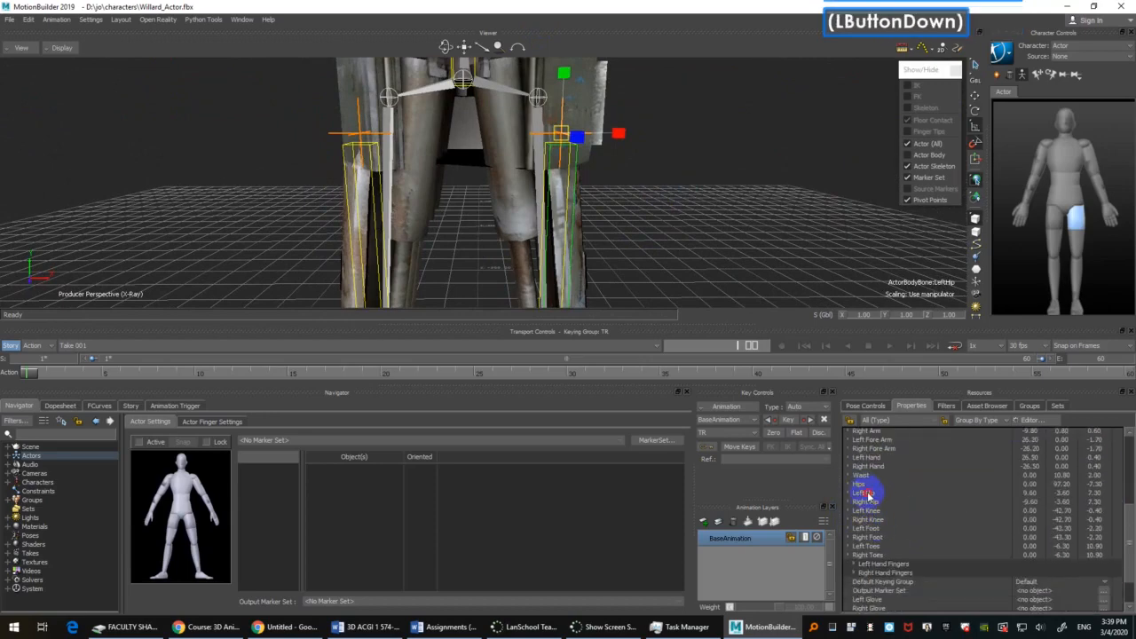
left_click(848, 492)
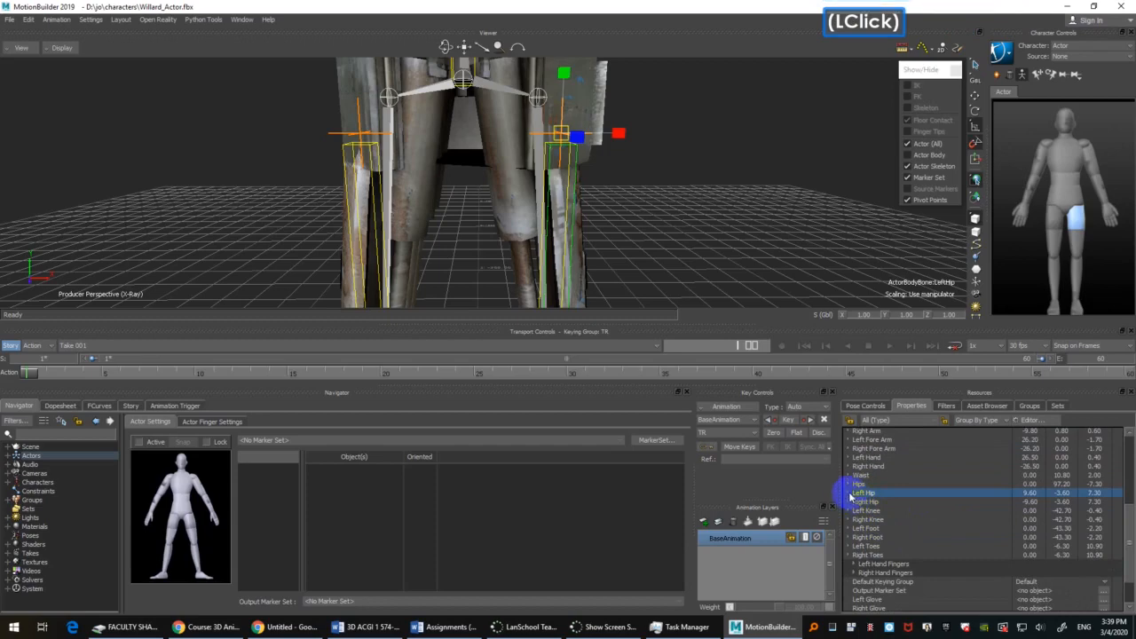
Step: Try a Left Hip.x pivot of 7.40 to bring the left hip inward towards Willard's hip joint
left_click(1064, 493)
left_click_drag(1066, 497, 1068, 499)
key("space")
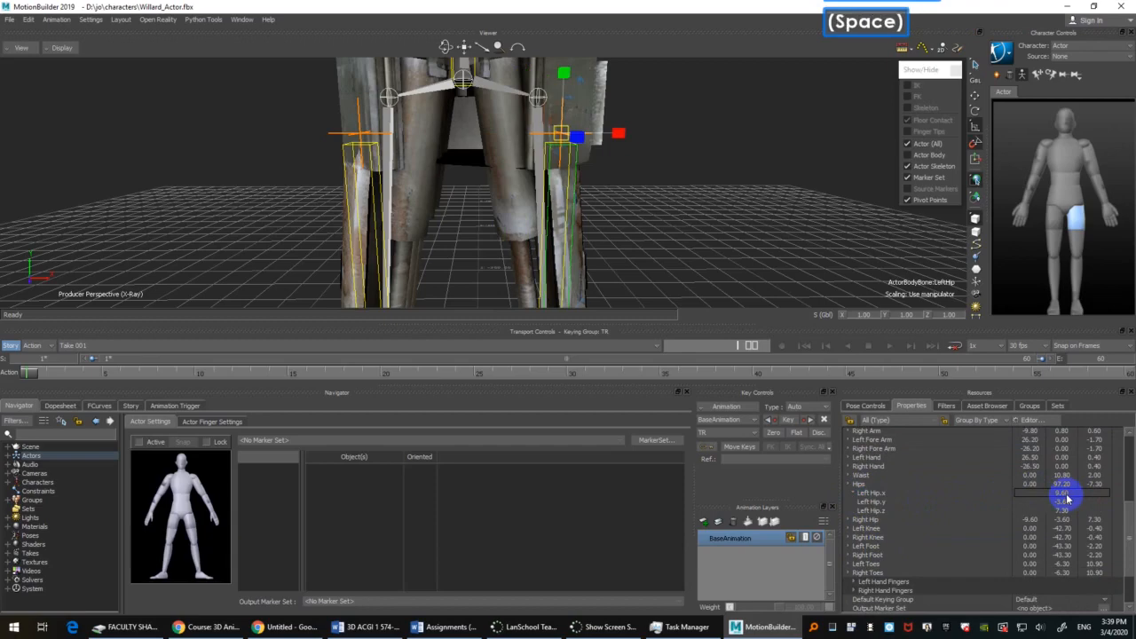
left_click_drag(1066, 496, 1065, 502)
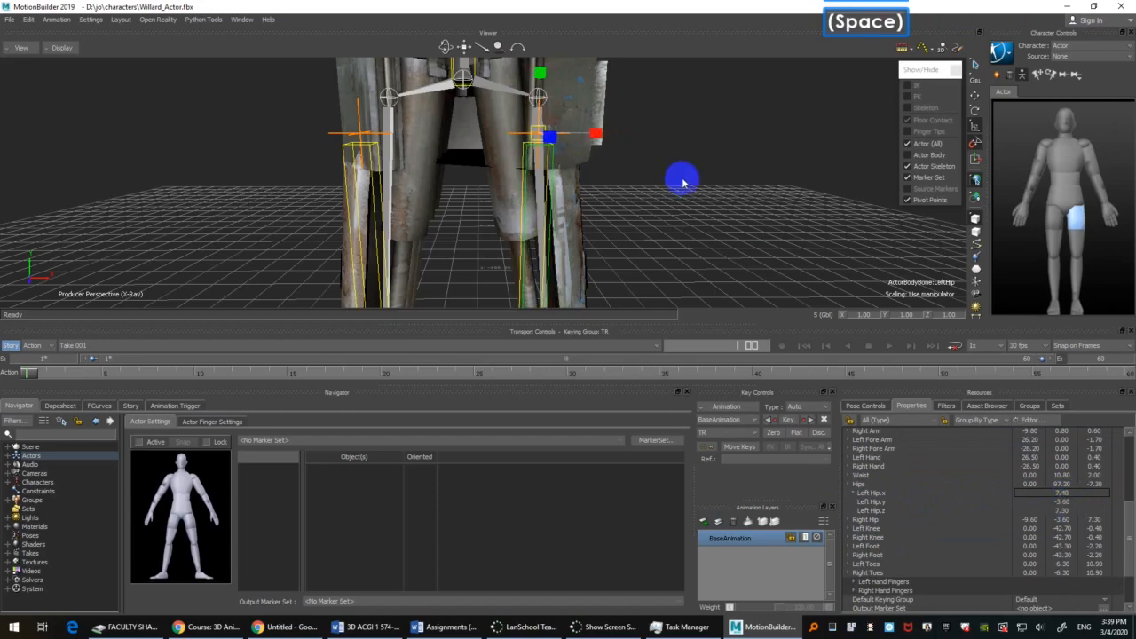
Step: In the front view, set Left Hip.x to 8.40 and Left Hip.y to -0.40 to match Willard's left hip joint
left_click_drag(680, 177, 651, 132, "shift")
key("ctrl+f")
left_click_drag(658, 194, 658, 168, "shift")
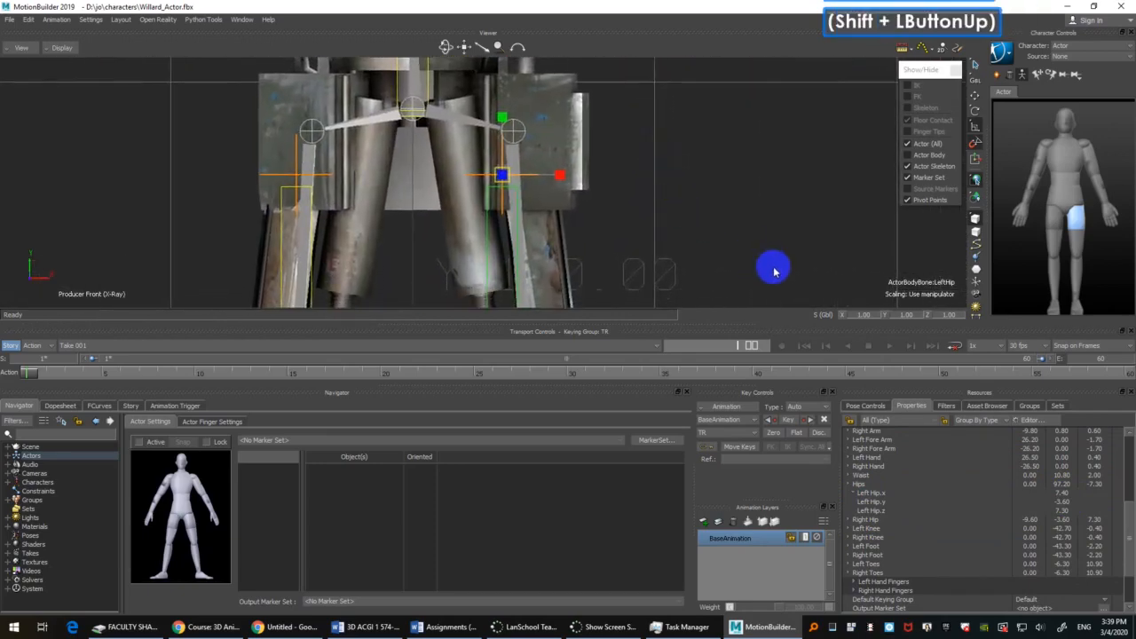
left_click(895, 493)
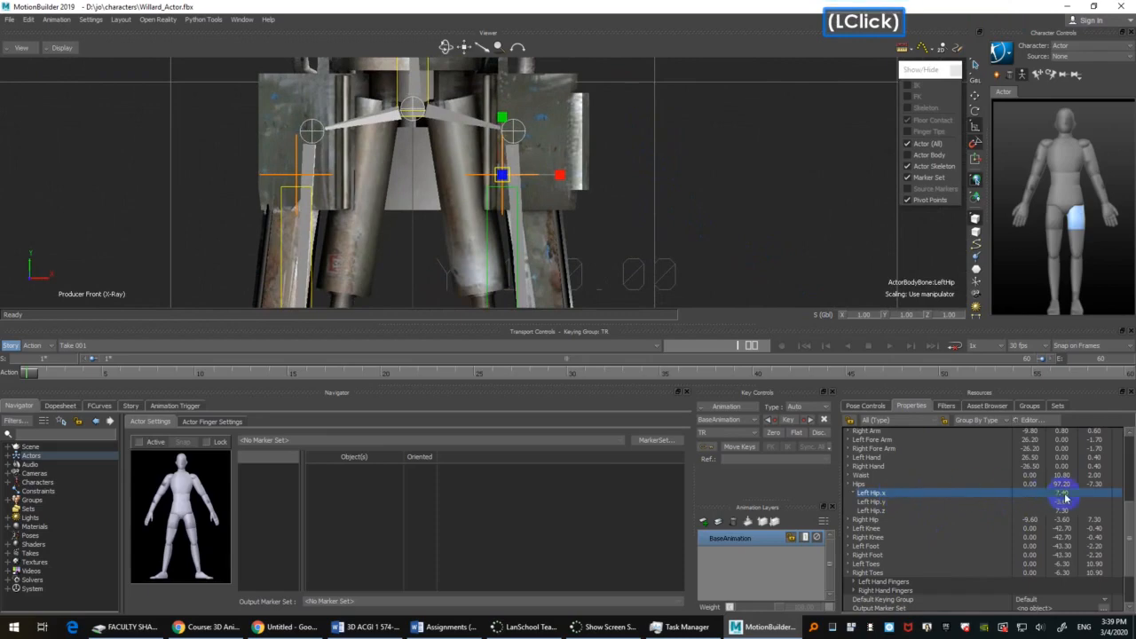
right_click_drag(1066, 500, 1067, 491)
key("space")
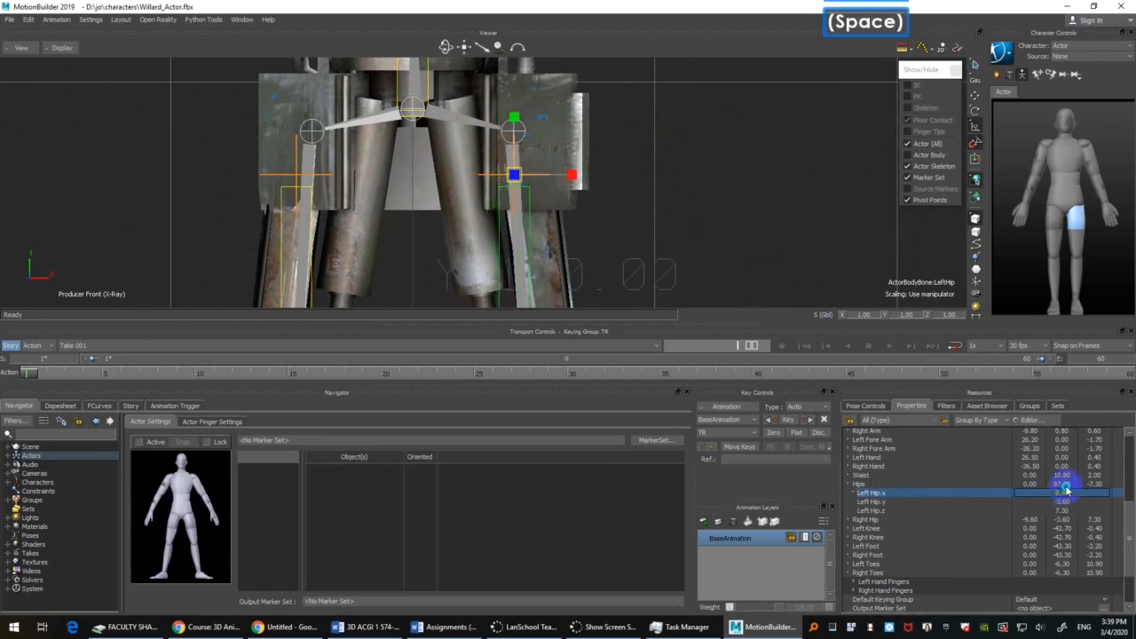
left_click(904, 346)
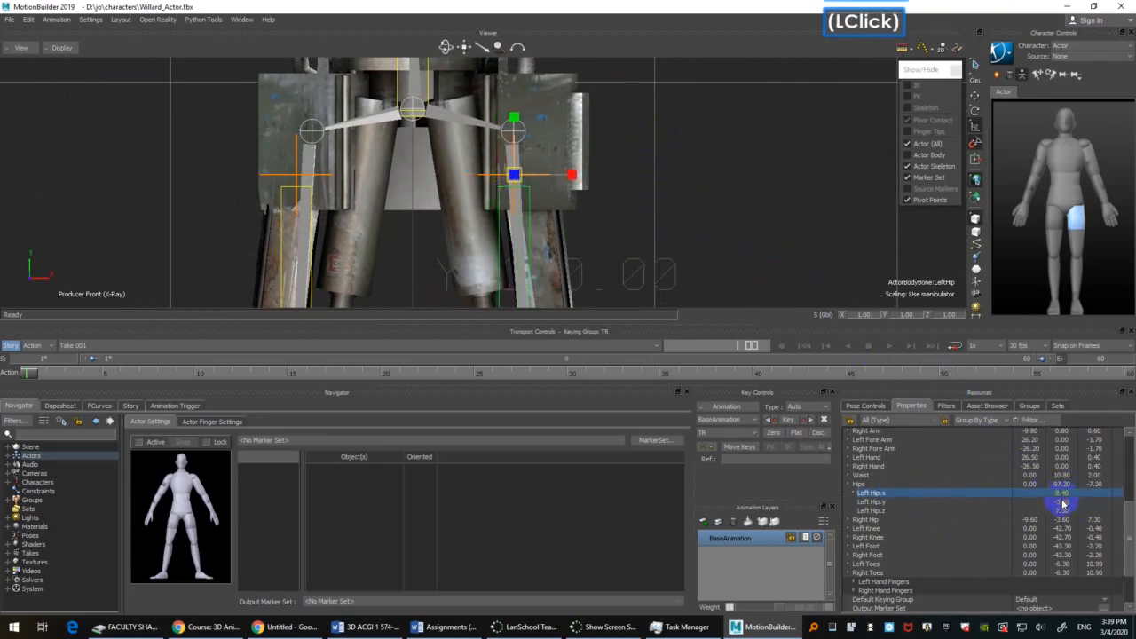
right_click_drag(1065, 503, 1062, 479)
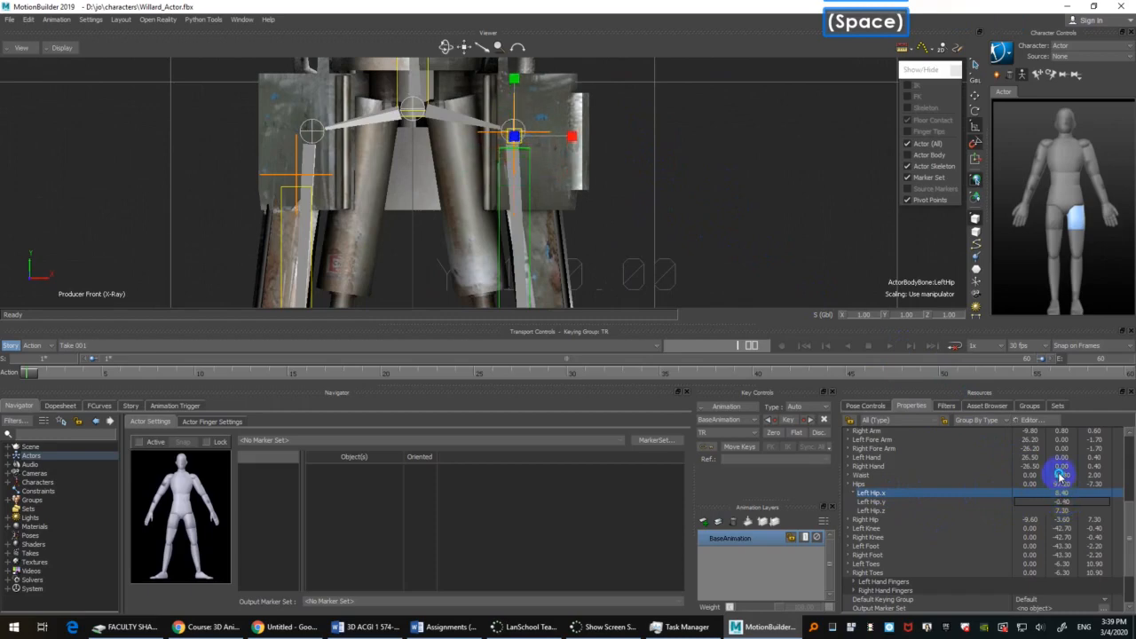
Step: In the right side view, set the Left Hip.z pivot to 0.90 so the hip lines up with Willard's hip joint
left_click(693, 166)
key("ctrl+r")
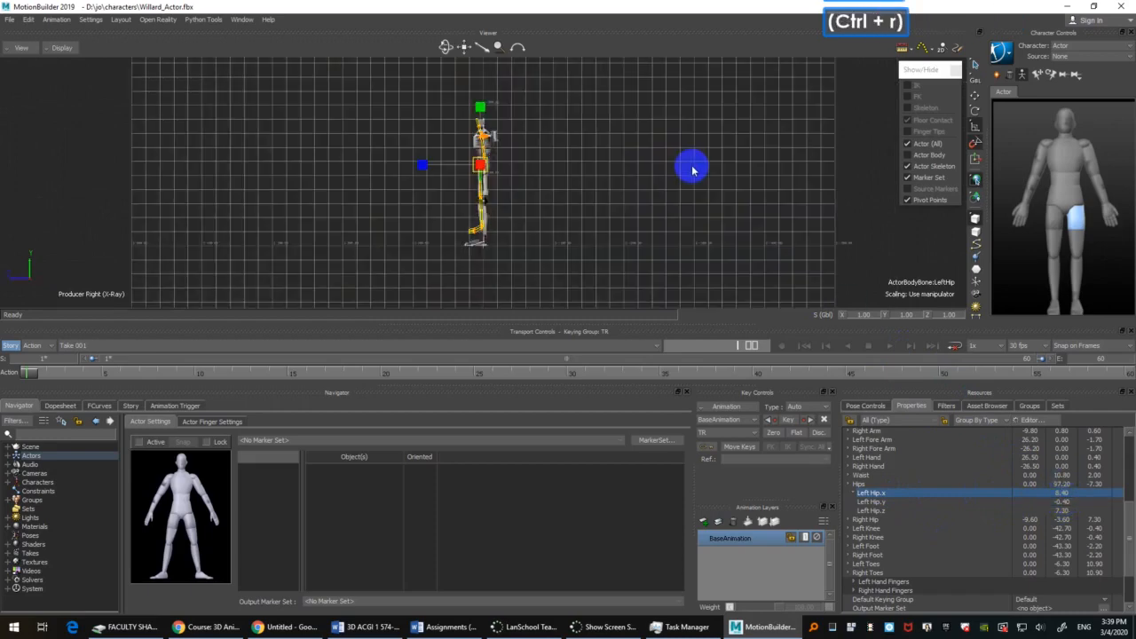
key("f")
left_click_drag(609, 217, 682, 228, "ctrl")
left_click_drag(681, 227, 751, 226, "ctrl")
left_click(1067, 504)
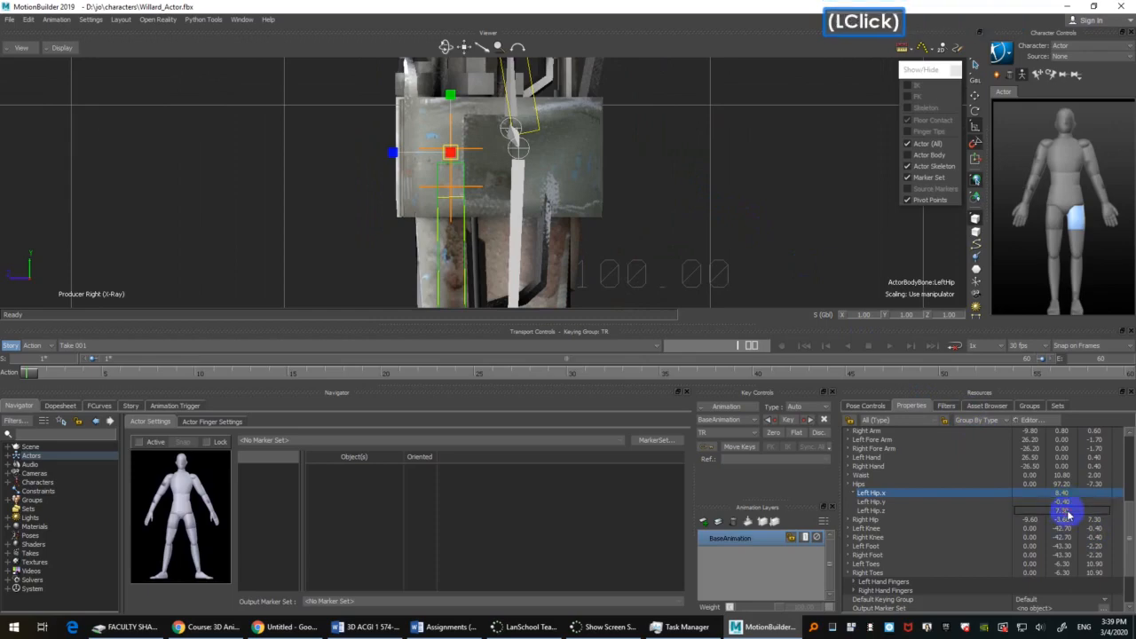
right_click_drag(1067, 512, 1078, 561)
key("space")
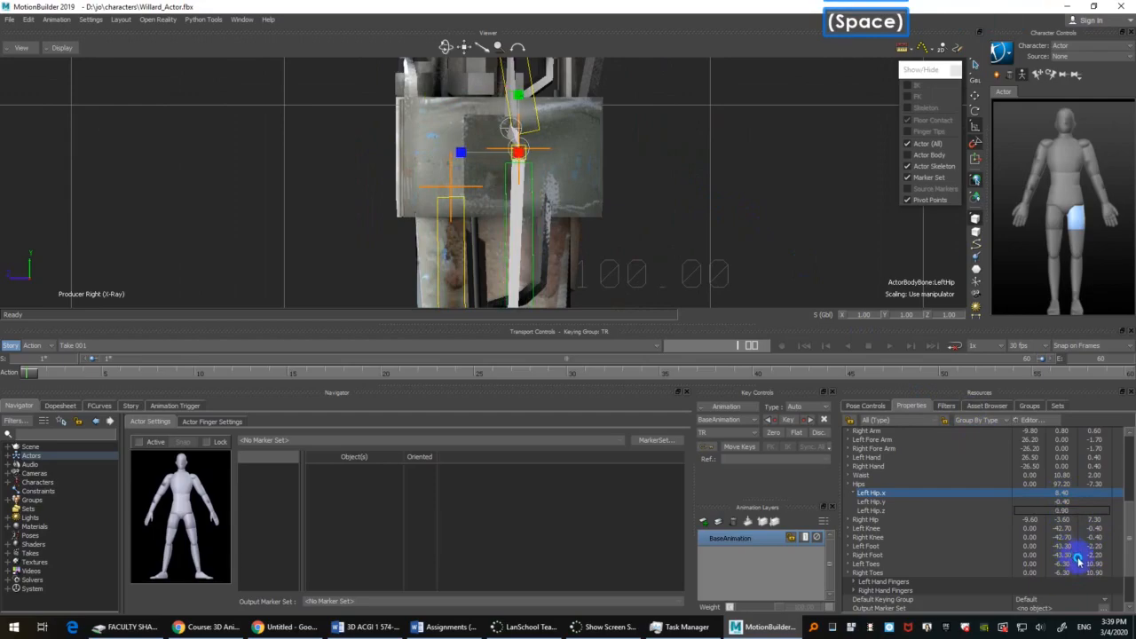
Step: Expand the Right Hip pivot and set Right Hip.x to -8.40, mirroring the Left Hip.x value
left_click(672, 156)
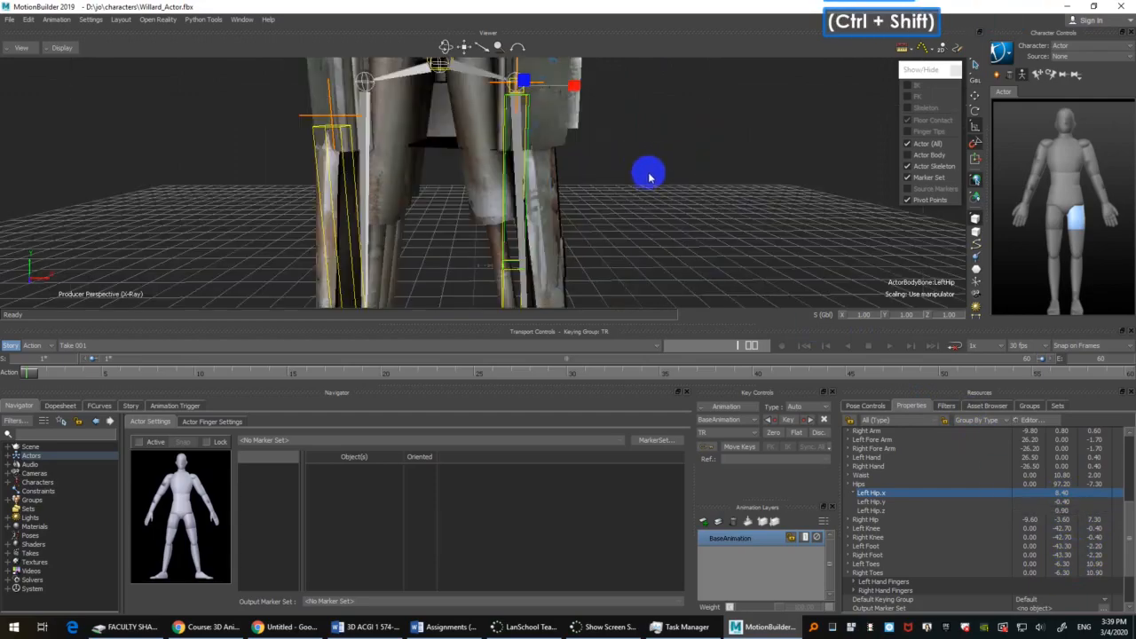
left_click_drag(649, 173, 728, 183, "ctrl+shift")
scroll(612, 199, "down", 2)
mouse_move(613, 195)
left_mouse_down("ctrl+shift")
mouse_move(512, 204)
mouse_move(665, 182)
mouse_move(651, 205)
mouse_move(623, 185)
left_mouse_up("ctrl+shift")
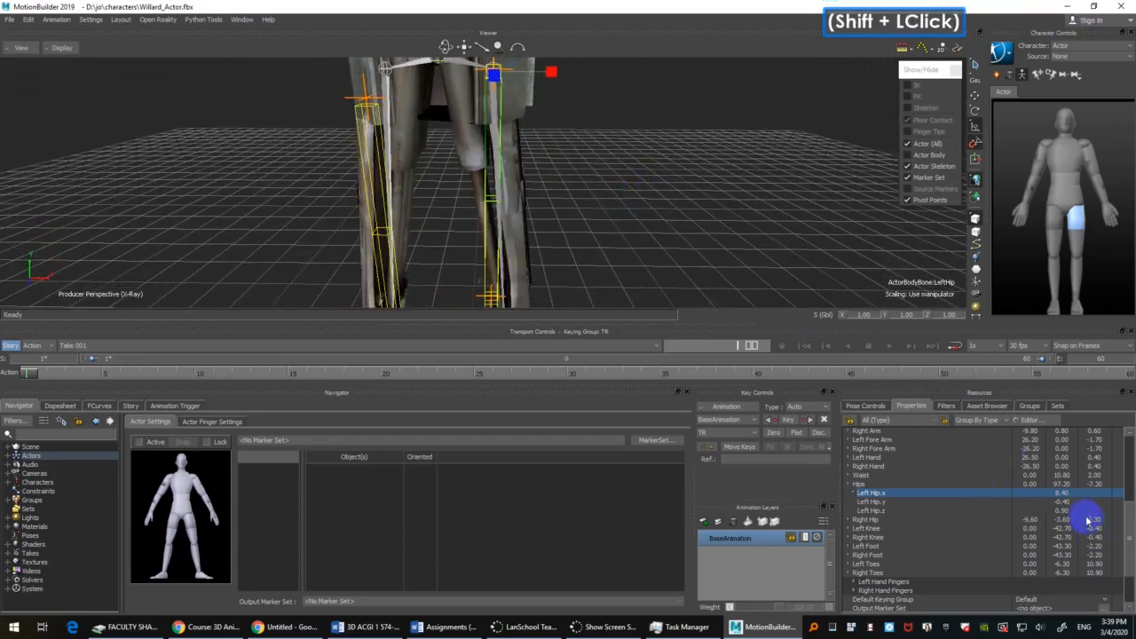
left_click(1069, 494)
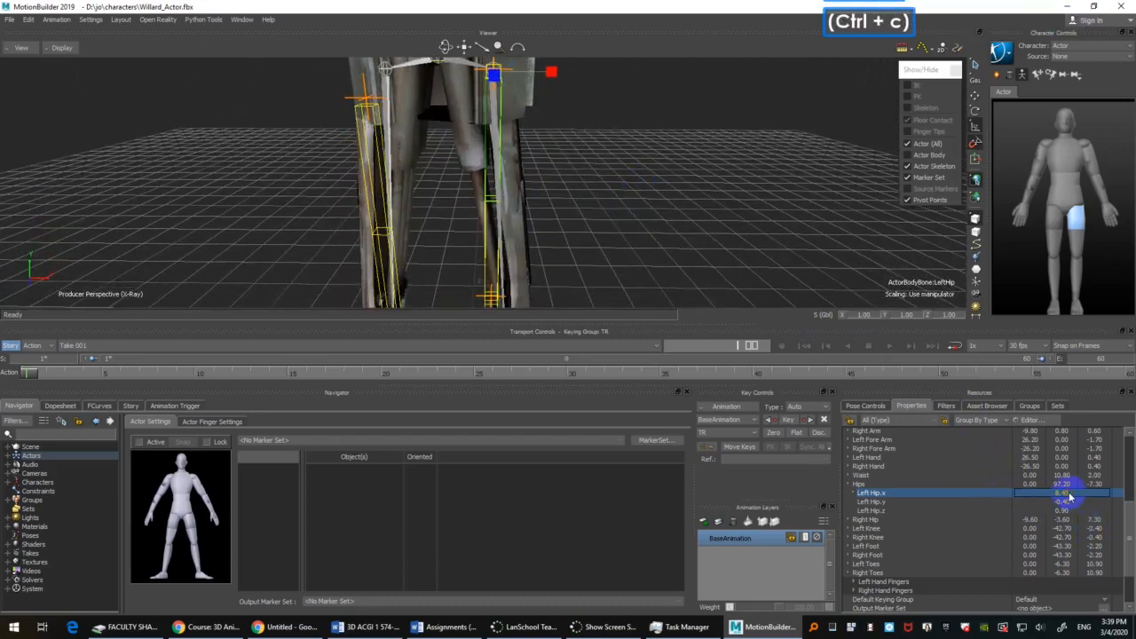
left_click(846, 520)
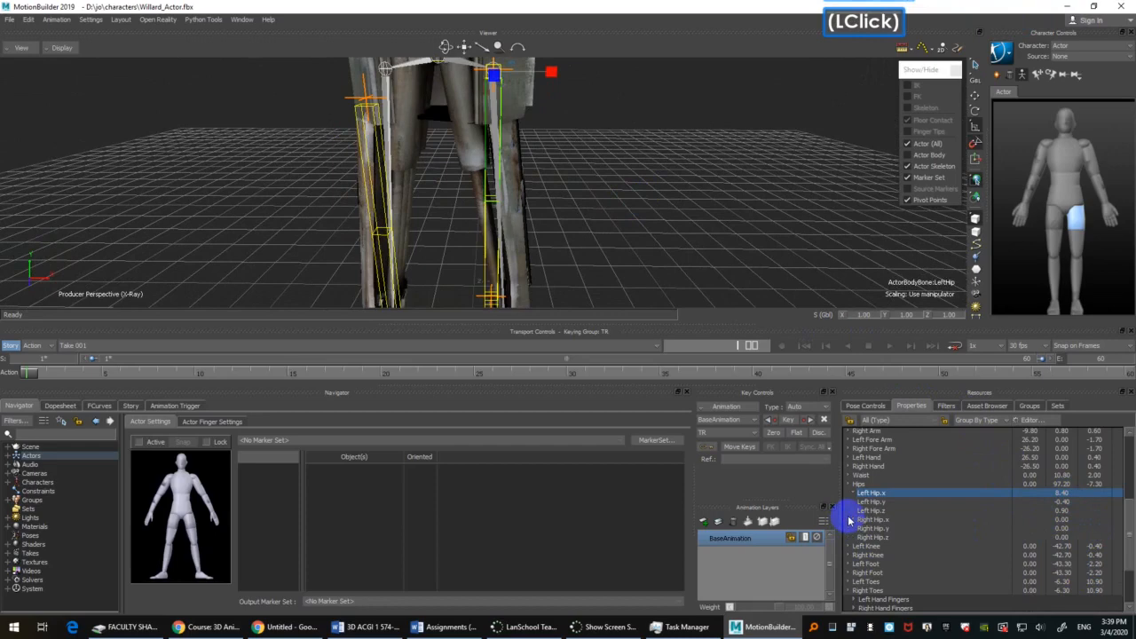
left_click(1066, 529)
double_click(1066, 519)
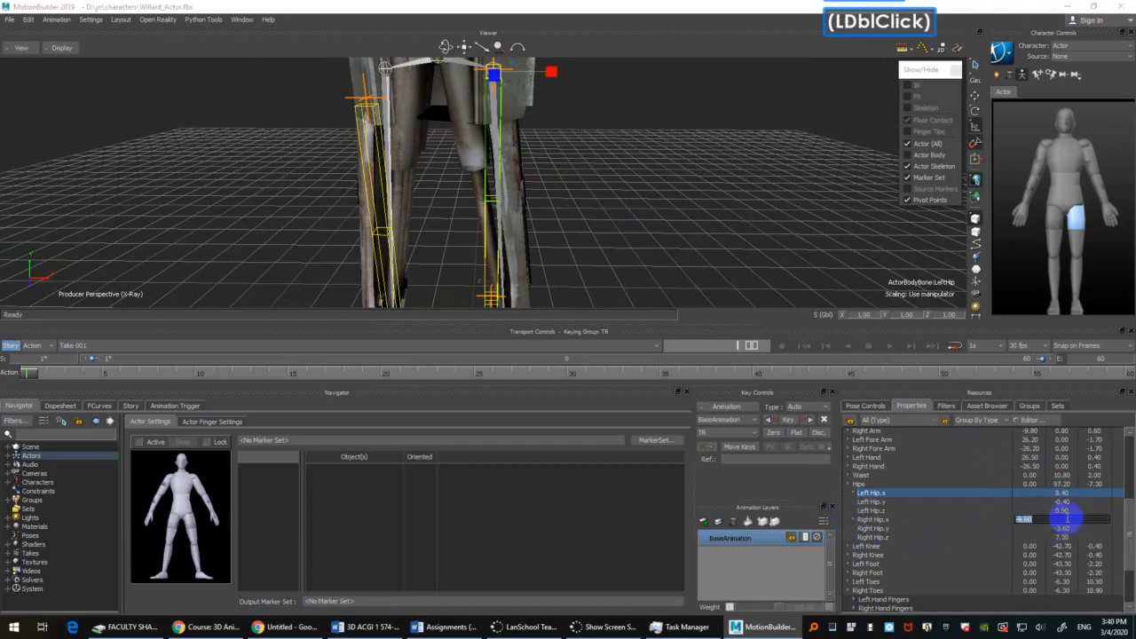
type("-")
key("Return")
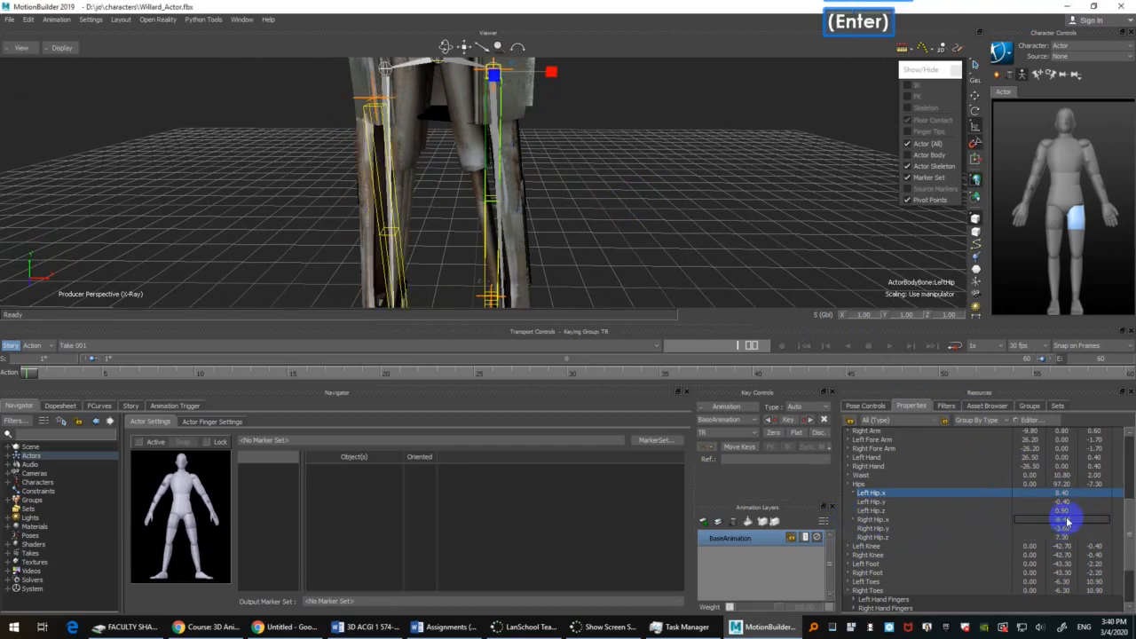
Step: Copy the Left Hip y and z pivots to the right hip, giving Right Hip.y -0.40 and Right Hip.z 0.90
left_click(1063, 502)
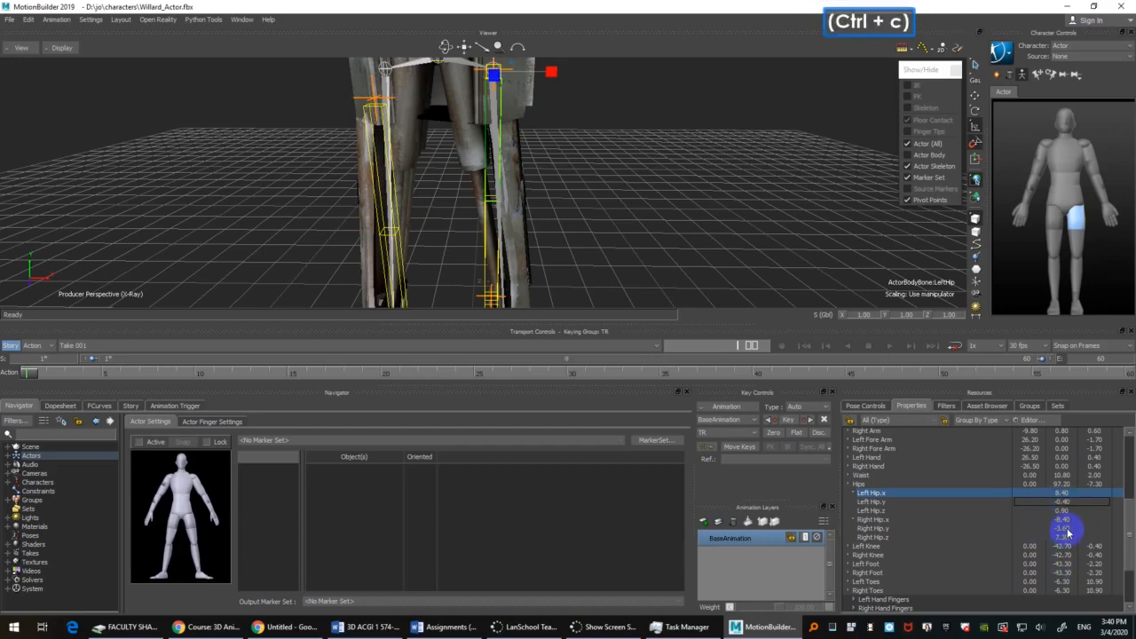
left_click(1065, 529)
key("ctrl+v")
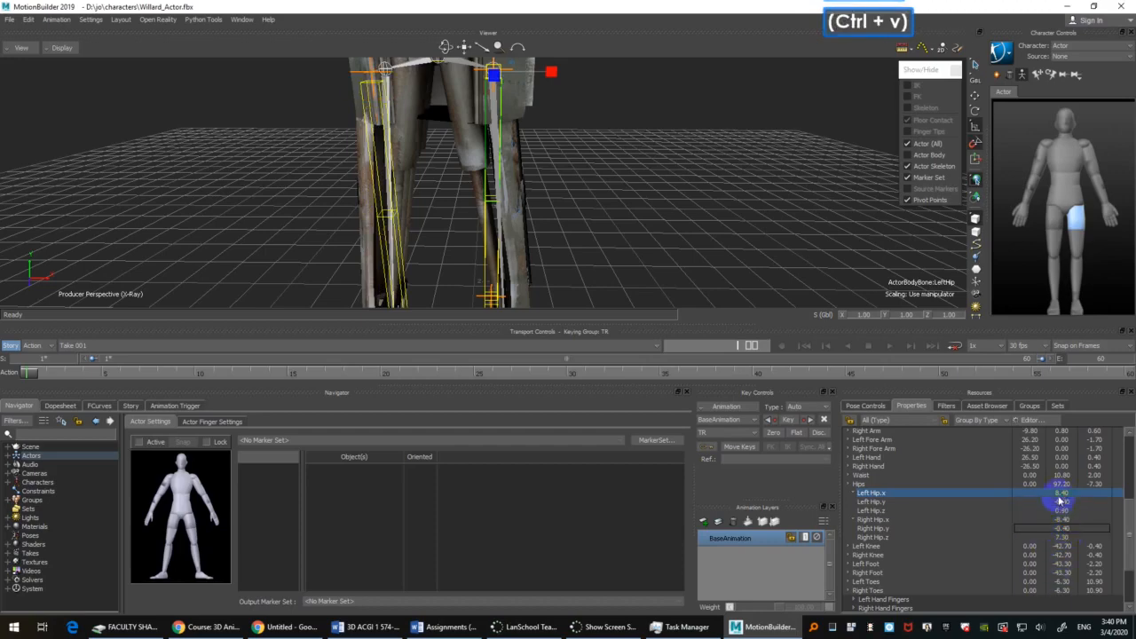
left_click(1068, 512)
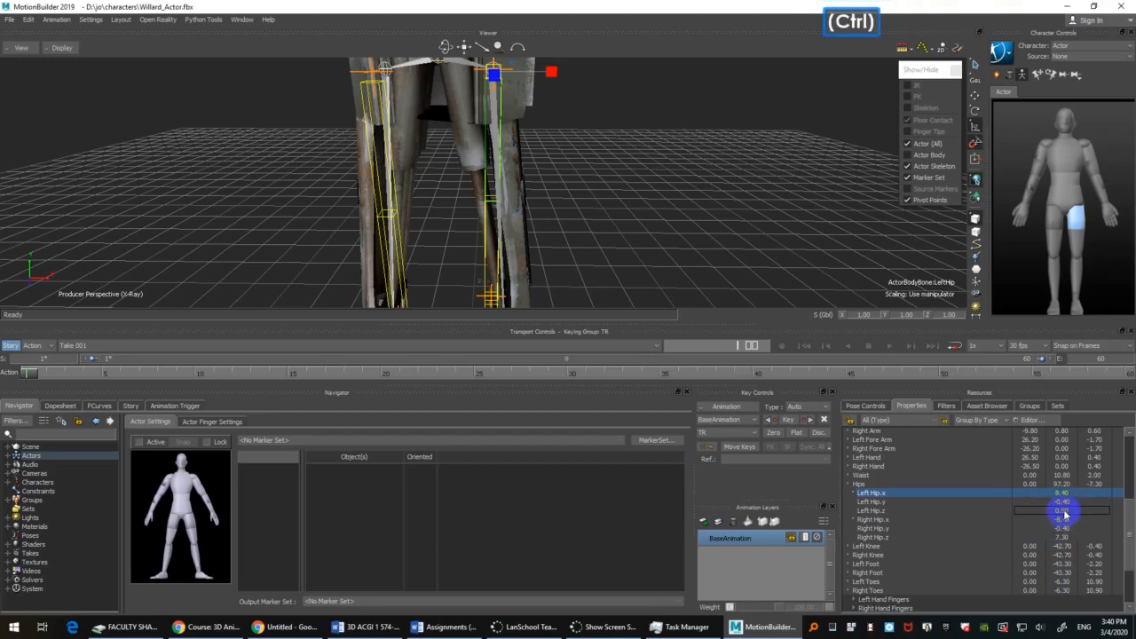
left_click(898, 513)
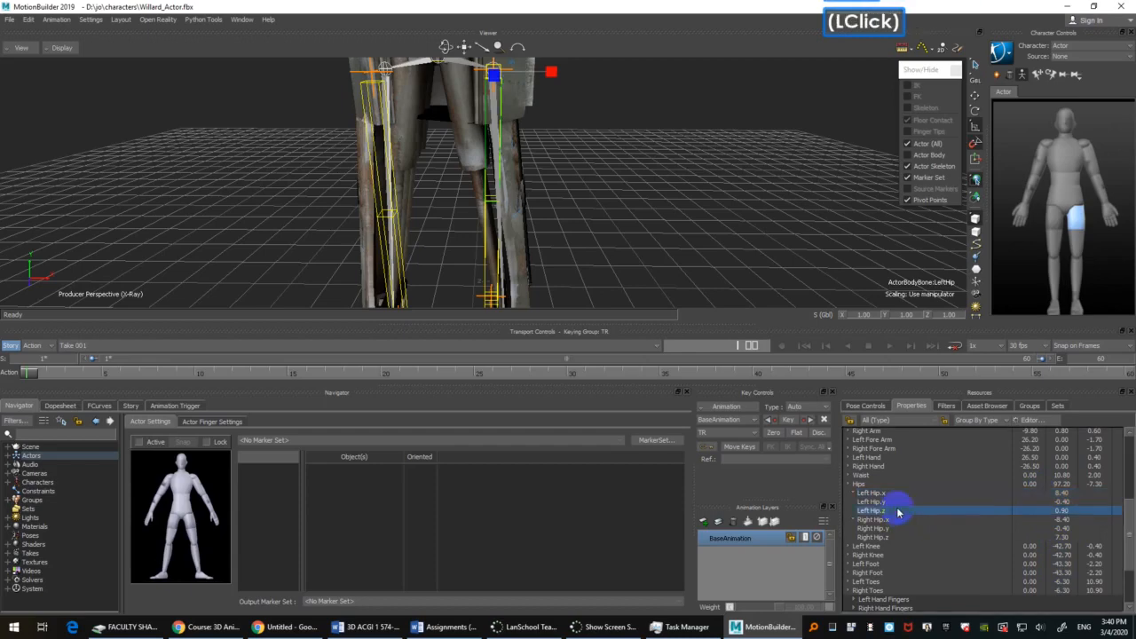
left_click(1073, 513)
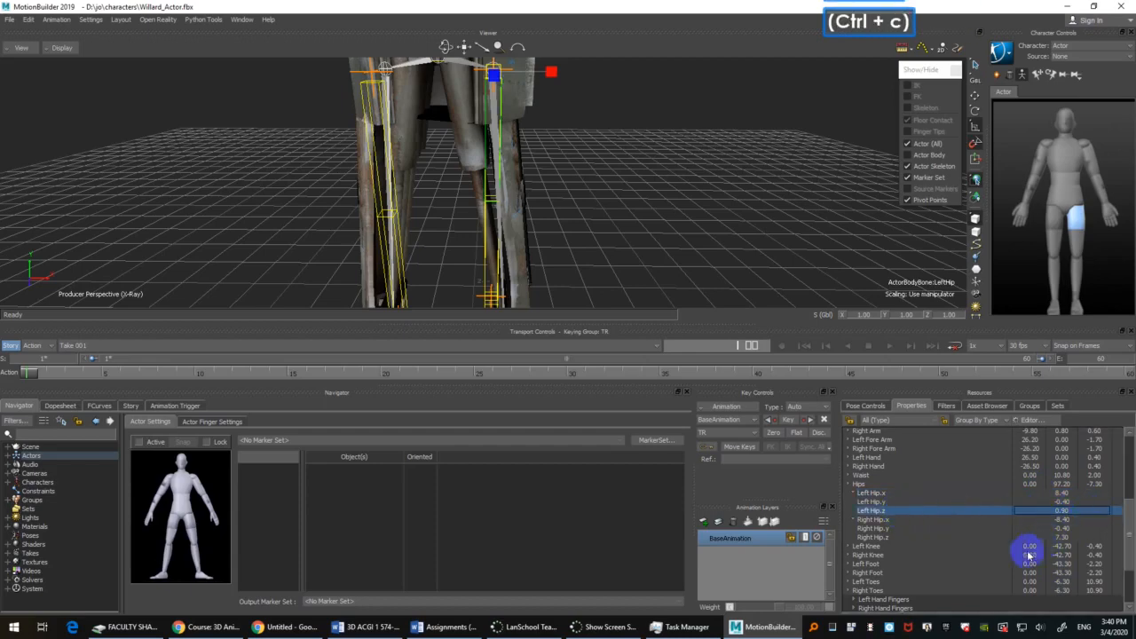
left_click(908, 538)
left_click(1074, 538)
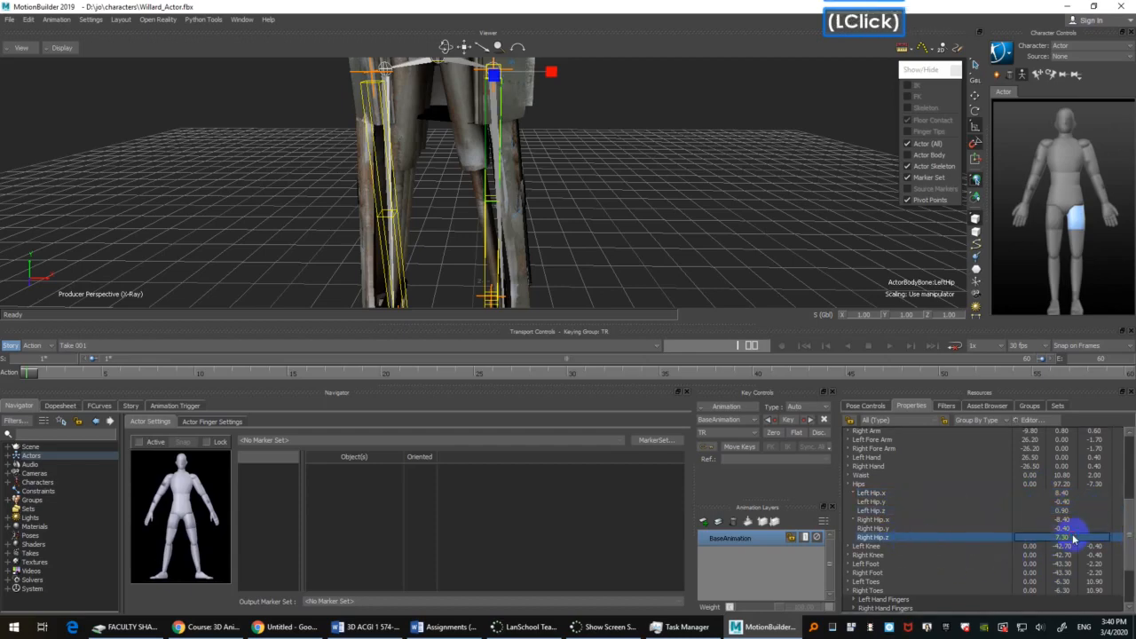
type("0.90")
Step: Try rotating both of the Actor's hips together with the Rotate tool, undo it and deselect them
left_click_drag(543, 177, 654, 192, "shift")
left_click_drag(653, 192, 616, 165, "shift")
left_click_drag(609, 109, 642, 190, "shift")
left_click(786, 110)
key("r")
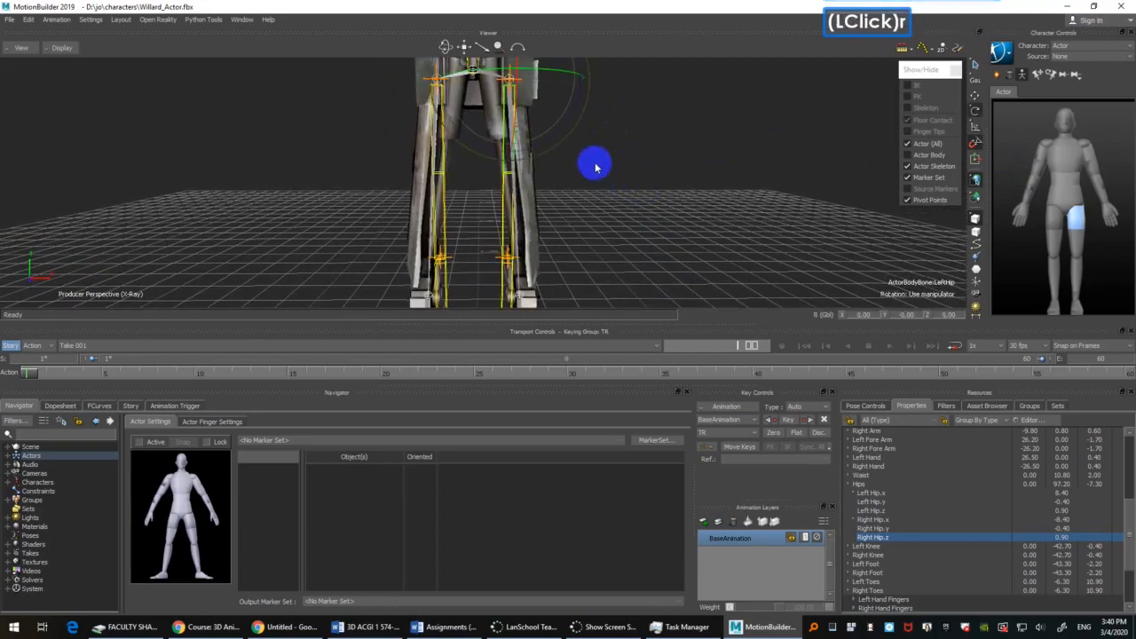
left_click(439, 149, "ctrl")
left_click_drag(497, 127, 499, 114)
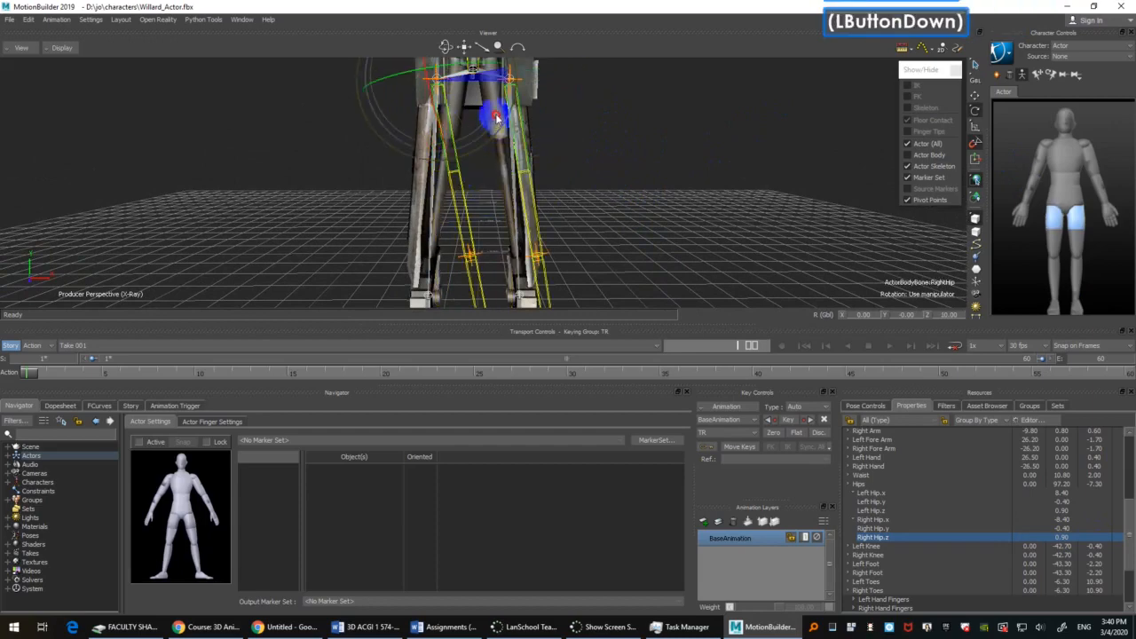
key("ctrl+z")
left_click_drag(652, 147, 658, 175, "shift")
double_click(568, 165)
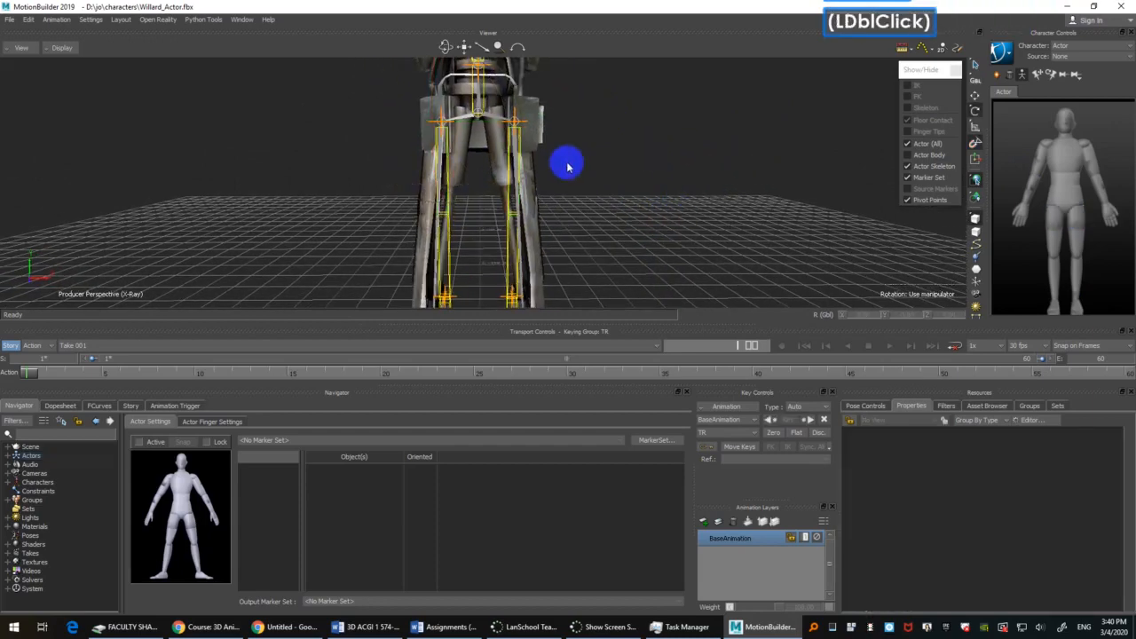
Step: Rotate the Actor's left hip outward to 5.00 in Z and angle the right hip outward to follow Willard's legs
left_click(519, 167)
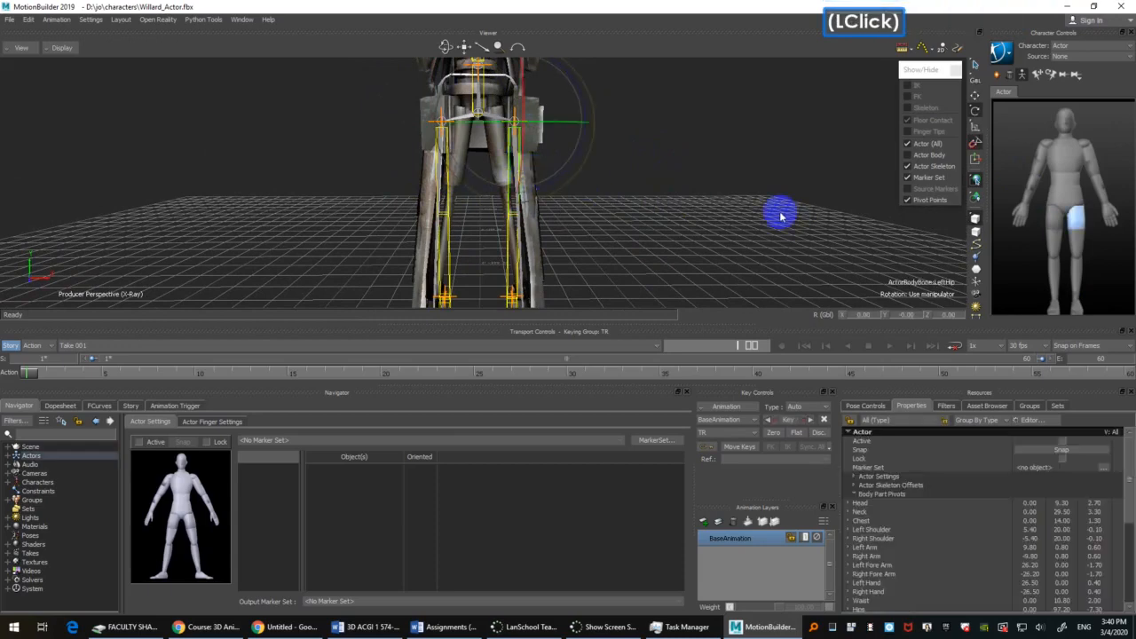
mouse_move(701, 183)
left_mouse_down("shift")
mouse_move(699, 172)
mouse_move(692, 185)
left_mouse_up("shift")
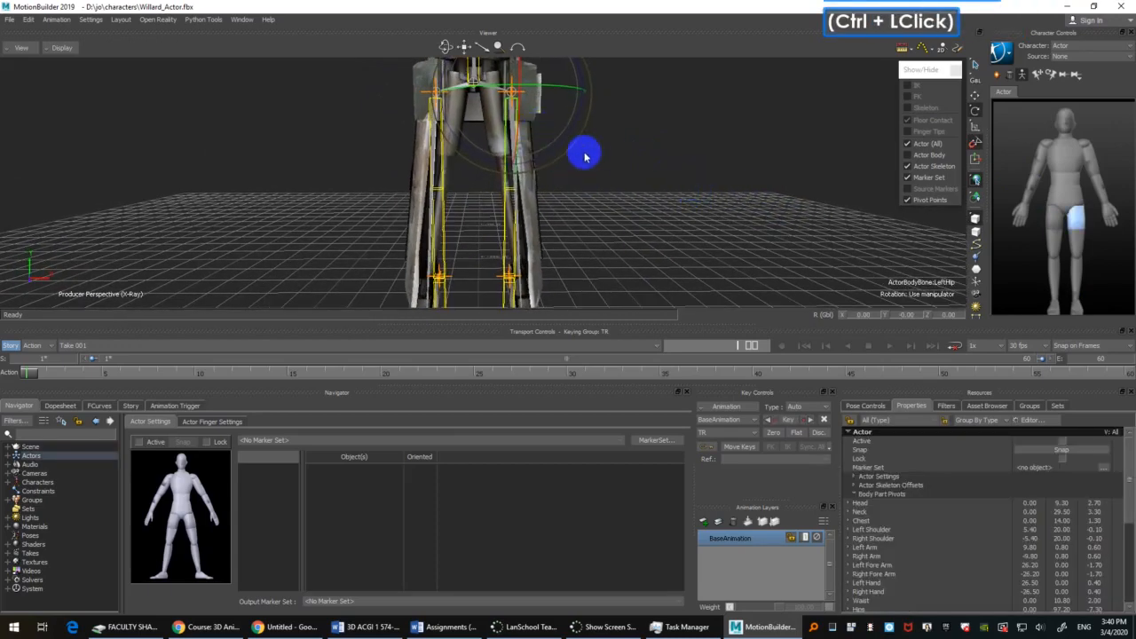
left_click_drag(571, 136, 477, 197)
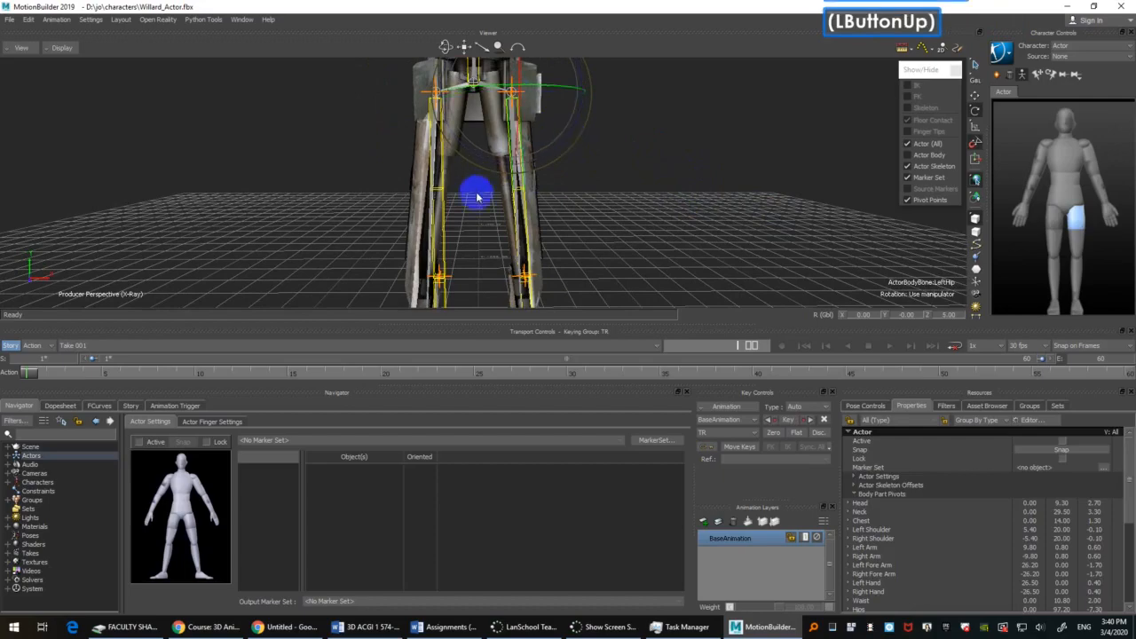
left_click(454, 175)
left_click_drag(487, 134, 494, 153)
Step: Select the upper left leg and upper left arm segments in turn to compare the hip and shoulder bones with their roll bones
left_click_drag(661, 275, 643, 188, "shift")
left_click_drag(701, 119, 717, 184, "shift")
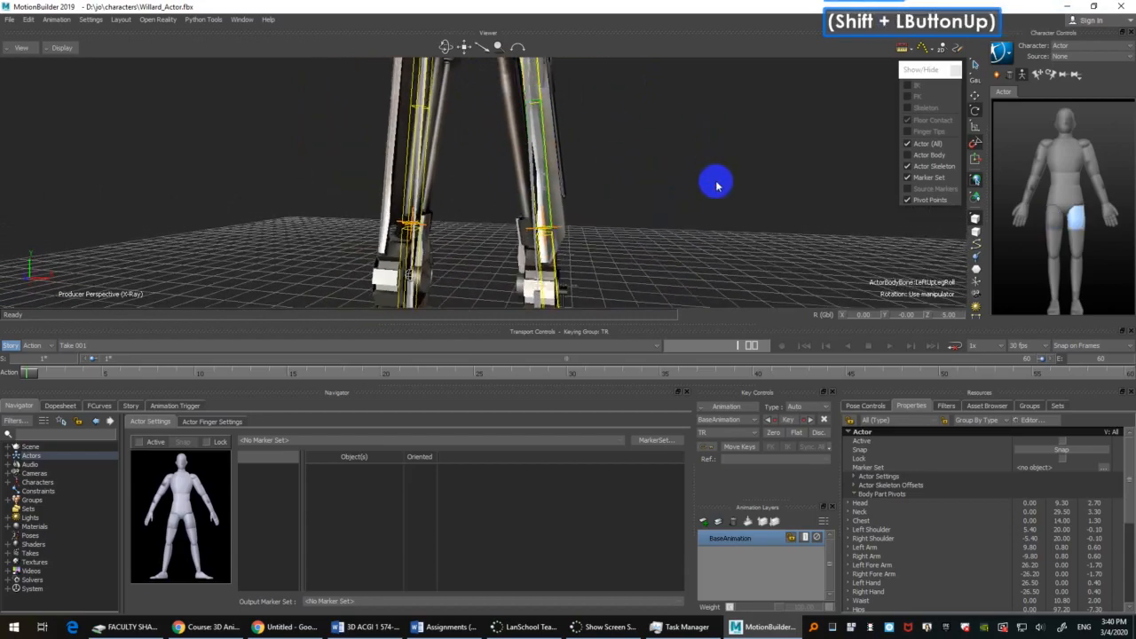
key("s")
mouse_move(573, 106)
left_mouse_down("shift")
mouse_move(651, 174)
mouse_move(575, 108)
left_mouse_up("shift")
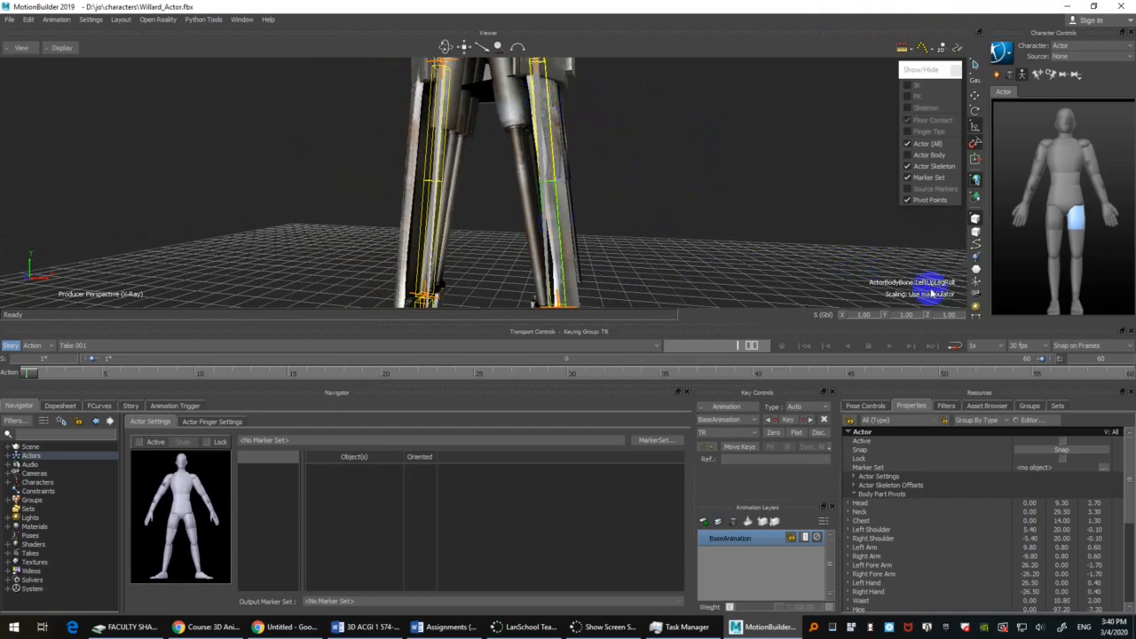
left_click(540, 104)
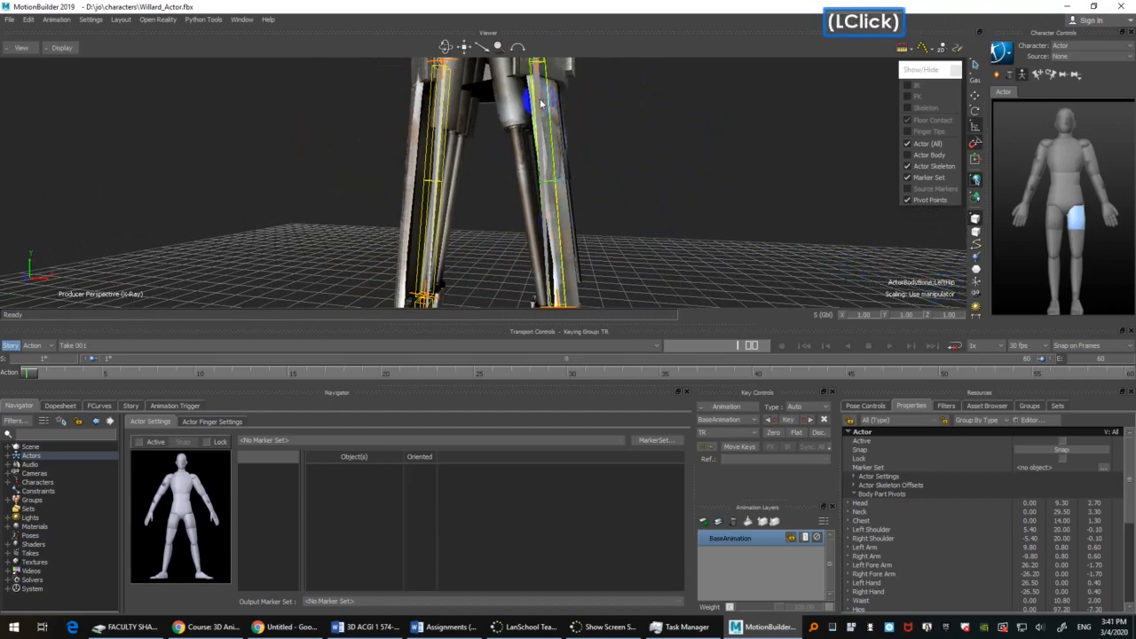
left_click_drag(663, 164, 624, 236, "ctrl")
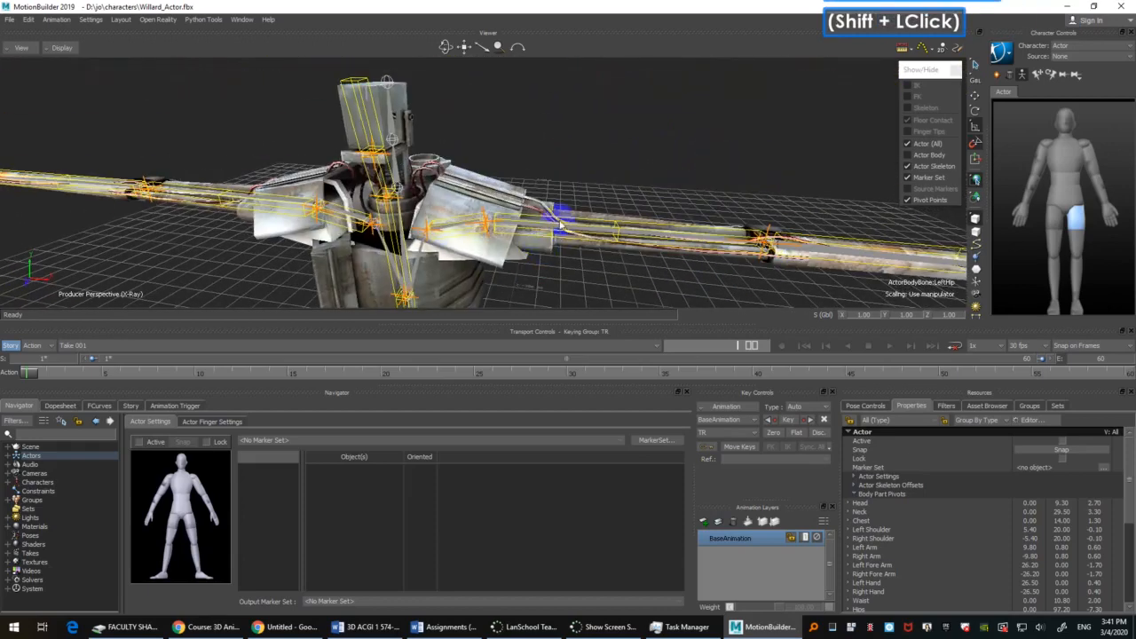
left_click(562, 229)
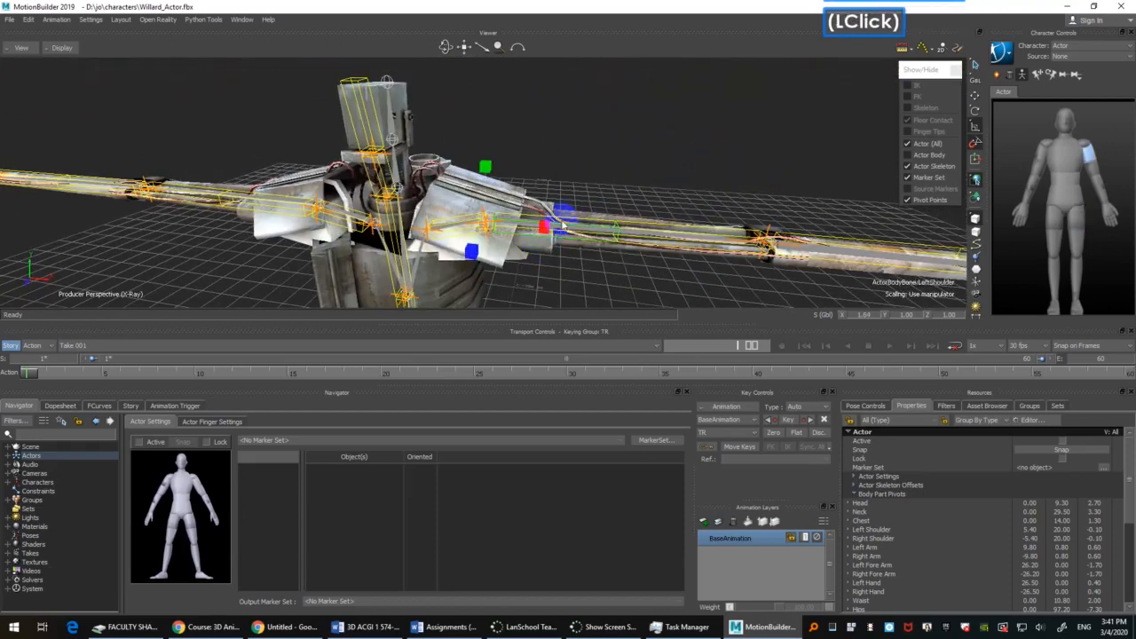
left_click(654, 236)
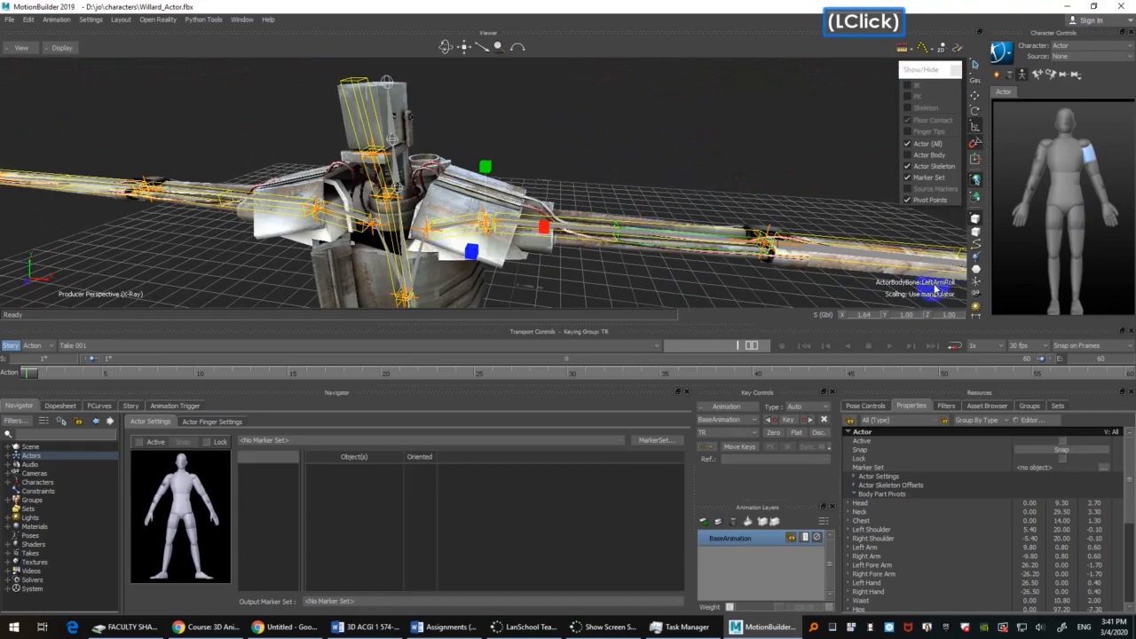
left_click(578, 226)
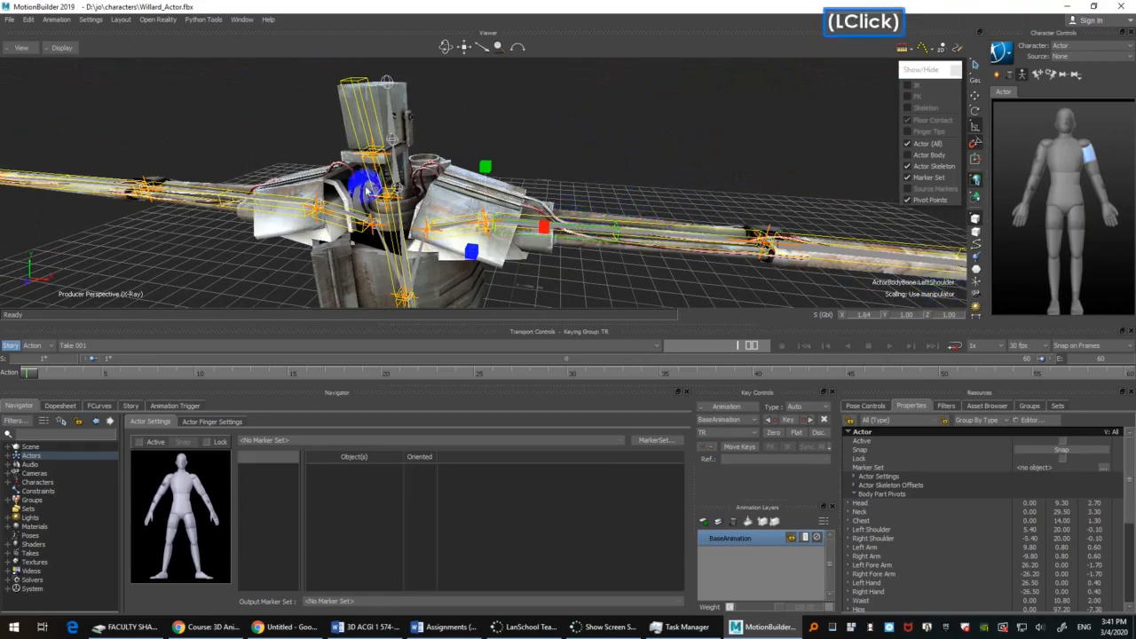
left_click_drag(592, 257, 609, 45, "shift")
left_click_drag(499, 244, 499, 114, "ctrl")
Step: Select the LeftHip bone instead of its roll bone and scale it to about 1.2 in Y to bring the knees to Willard's joints
left_click(474, 96)
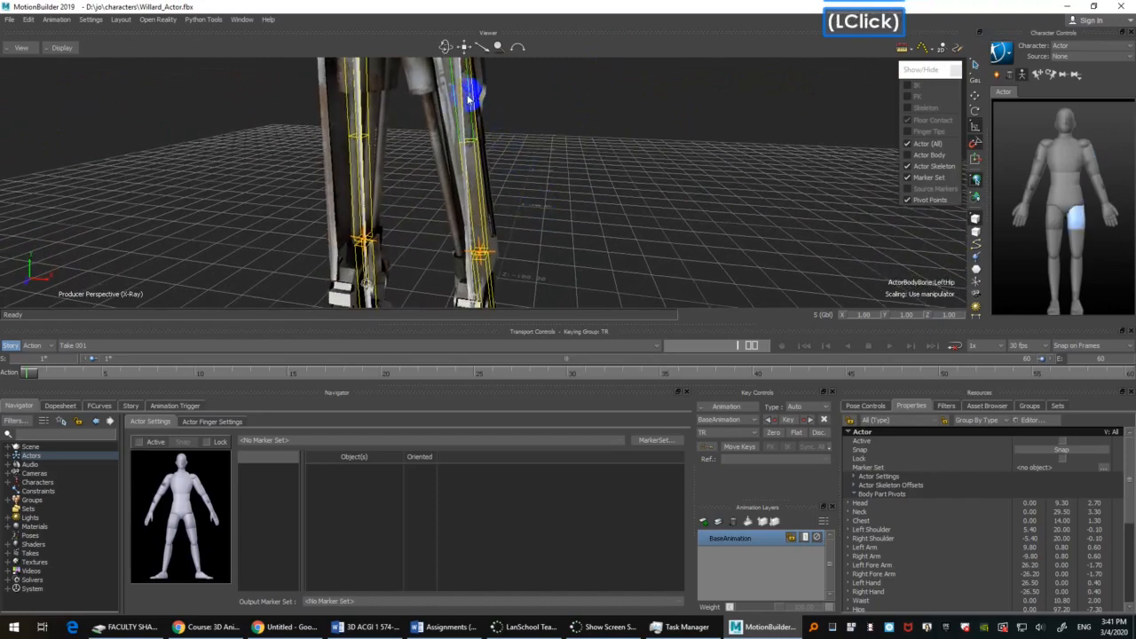
left_click(482, 183)
left_click_drag(494, 185, 490, 157, "ctrl")
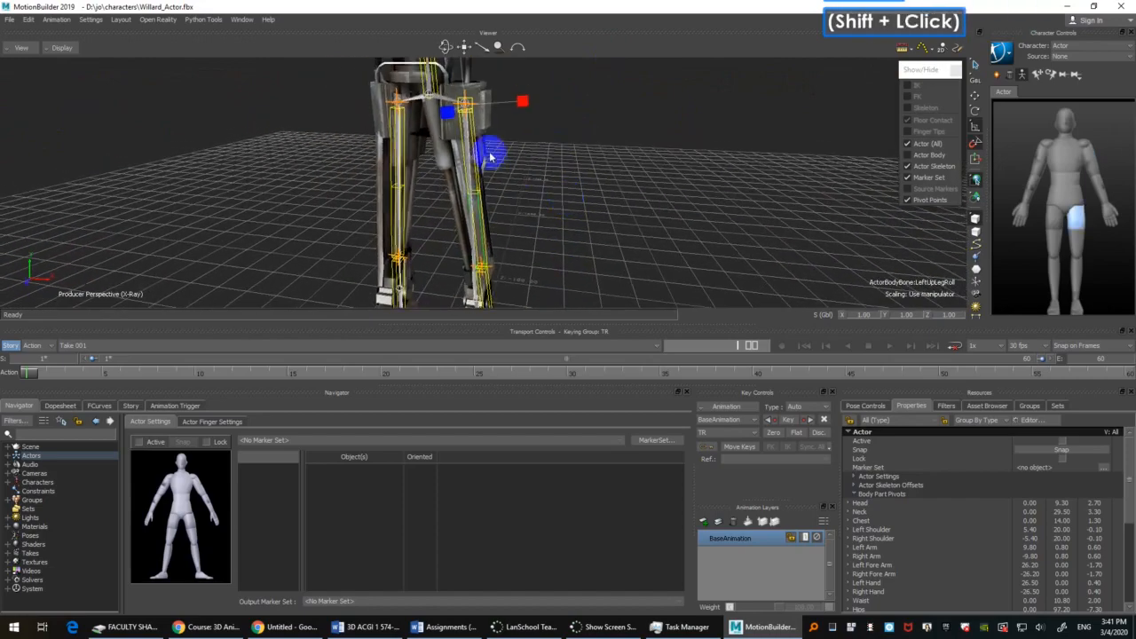
left_click(477, 143)
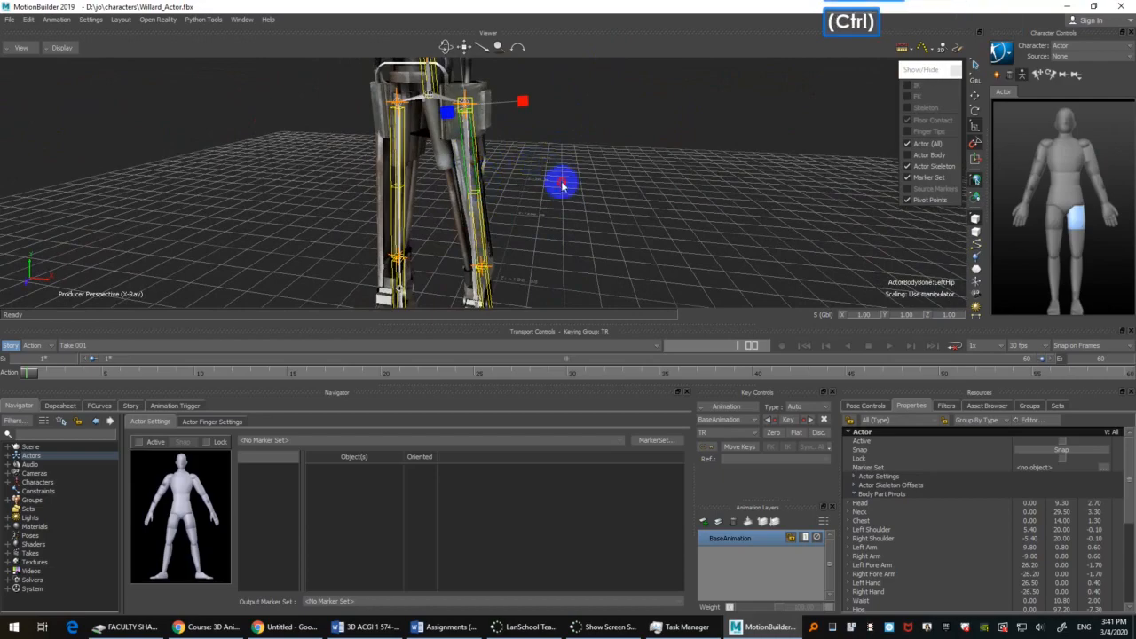
left_click_drag(561, 185, 562, 238, "ctrl+shift")
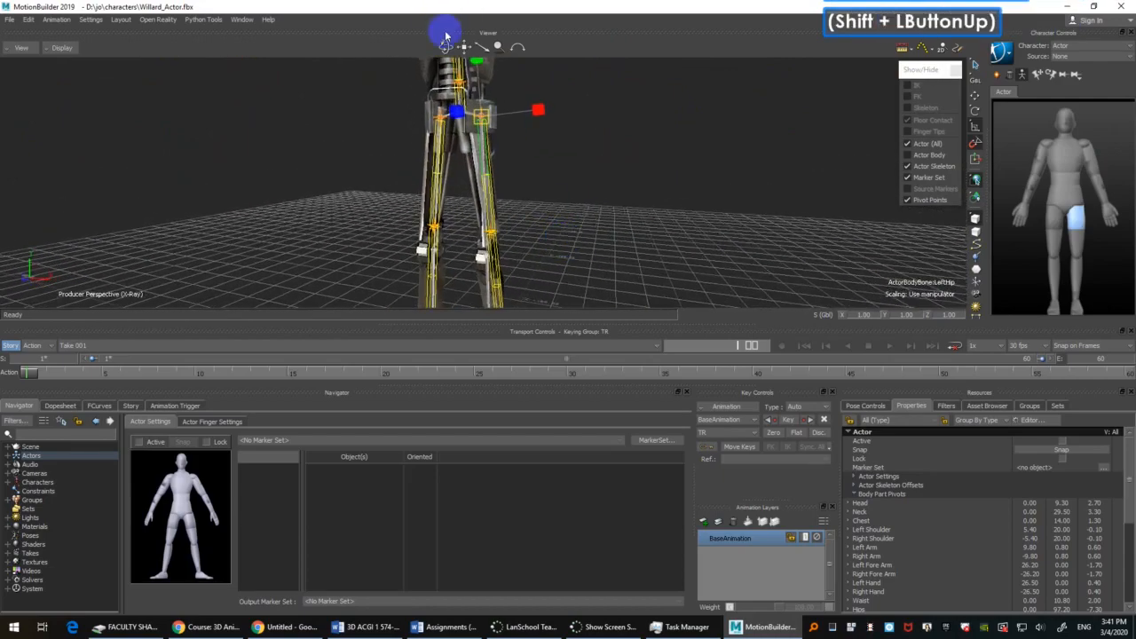
left_click_drag(477, 62, 477, 60)
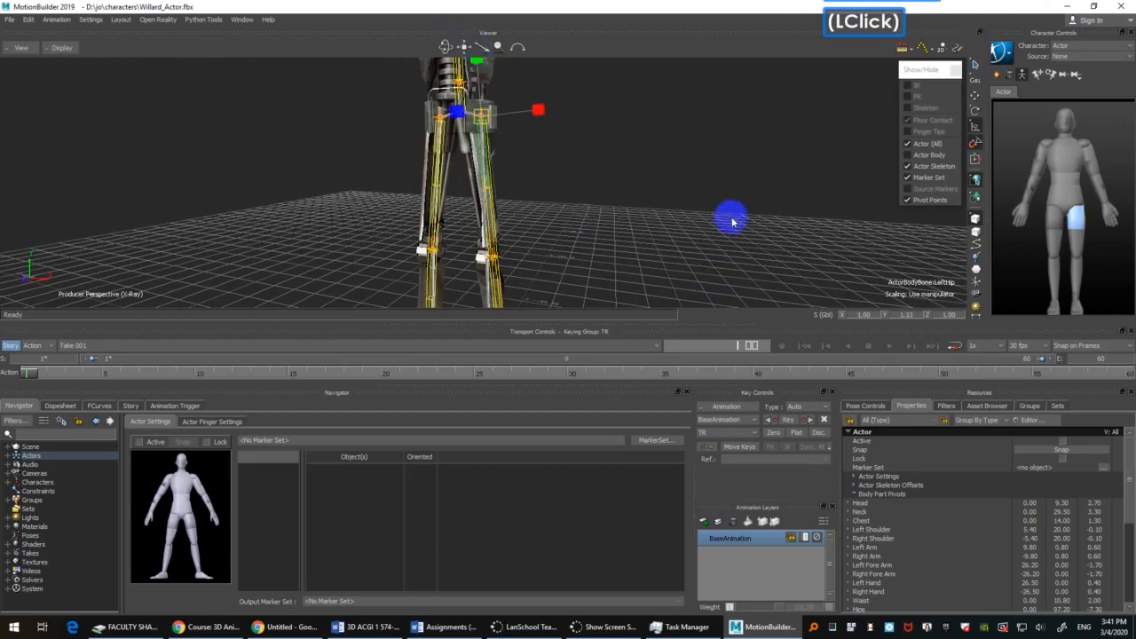
Step: Hide the mesh group so the Actor's knee pivots can be compared with Willard's bare skeleton
left_click(1032, 408)
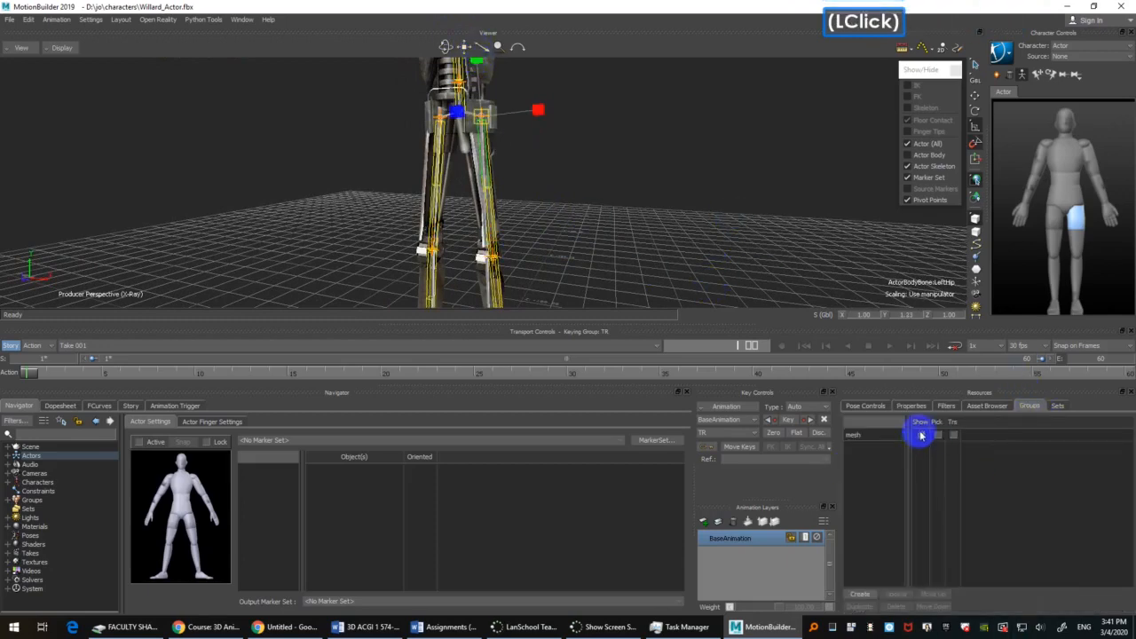
left_click(921, 435)
left_click_drag(581, 203, 606, 203, "ctrl+shift")
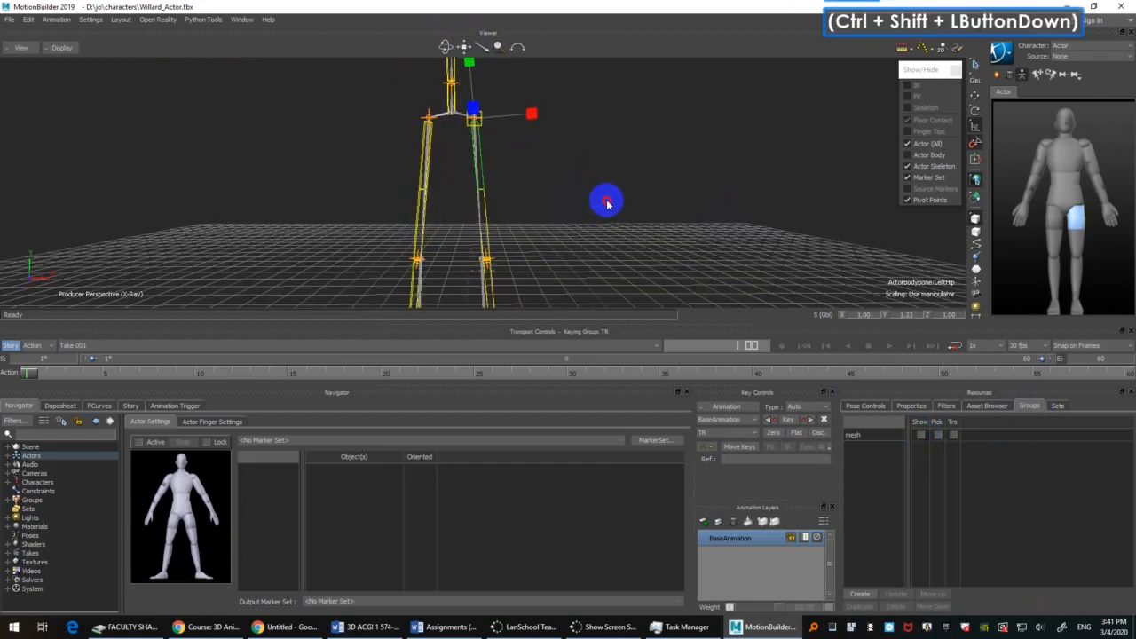
left_click_drag(596, 247, 595, 183, "ctrl")
left_click_drag(594, 265, 596, 143, "shift")
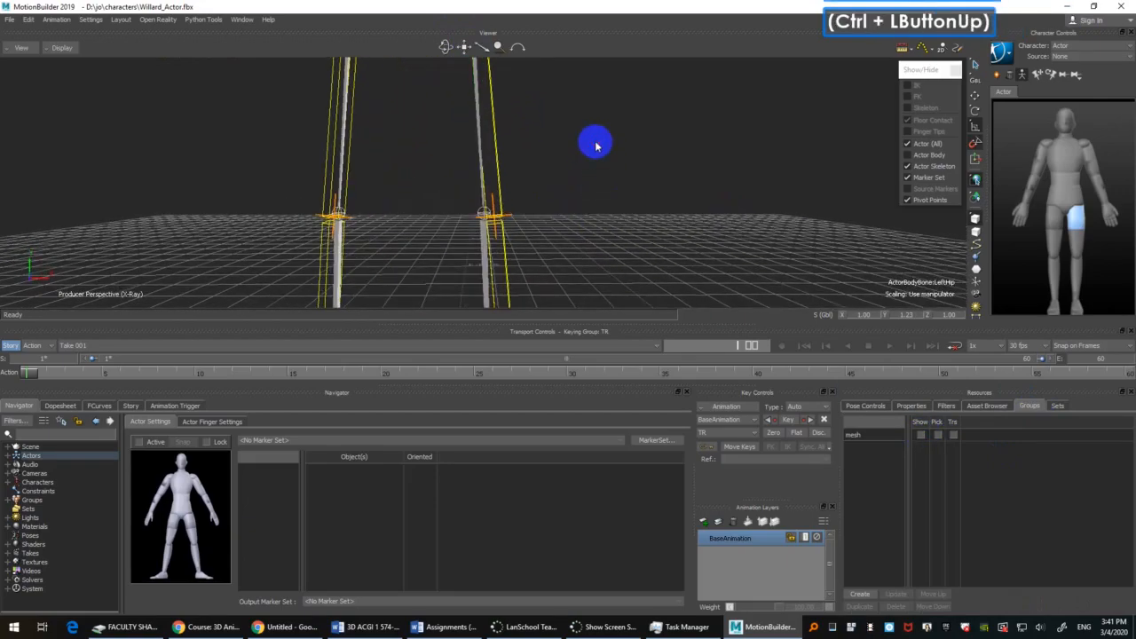
left_click_drag(598, 209, 595, 201, "ctrl+shift")
left_click_drag(586, 148, 577, 188, "ctrl")
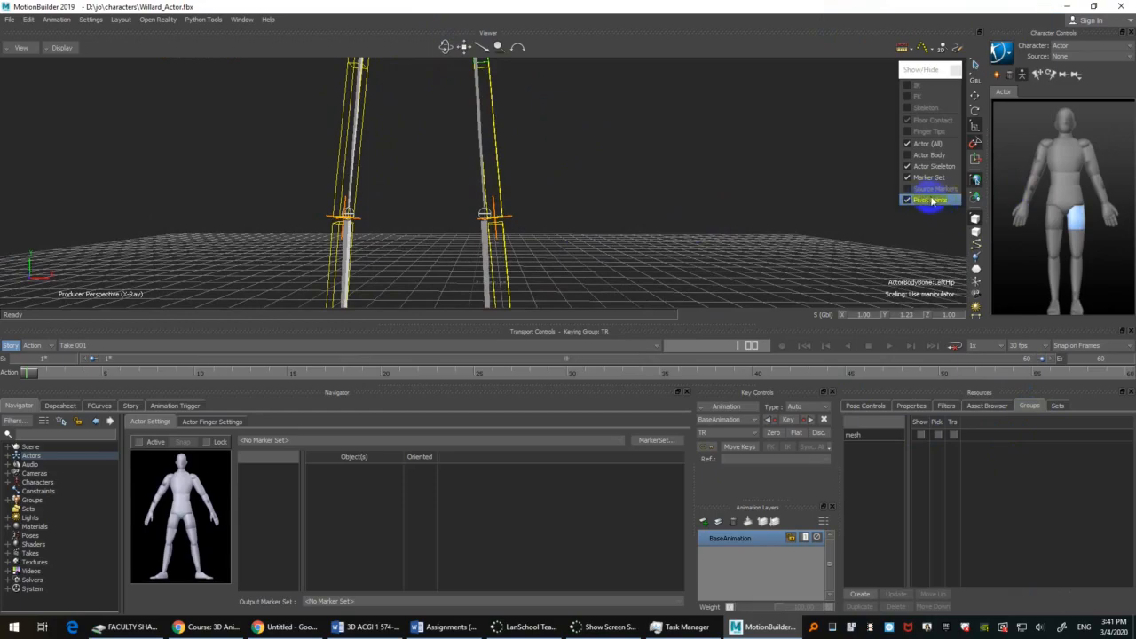
Step: Fine-tune the LeftHip bone's Y scale to line up the Actor's knee pivots with Willard's knee joints
left_click_drag(627, 142, 477, 97, "shift")
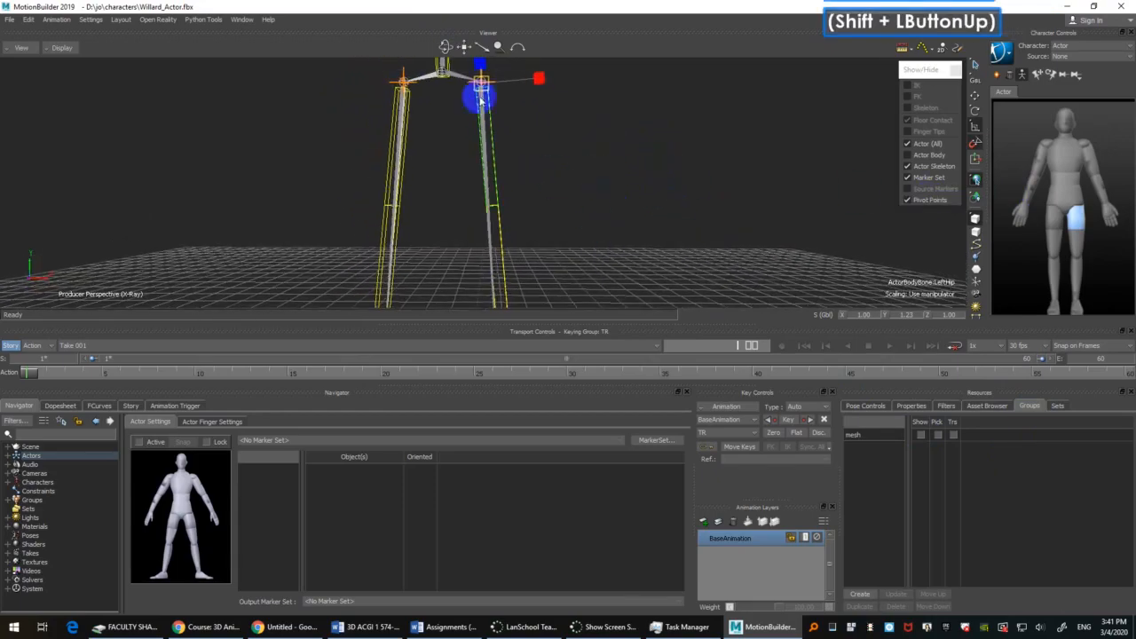
left_click_drag(566, 156, 583, 261, "ctrl")
left_click_drag(476, 63, 479, 56)
Step: Rotate the LeftHip bone to 3.6 degrees in Z to bring the knee pivot onto Willard's left knee joint
left_click_drag(597, 197, 644, 221, "shift")
left_click_drag(637, 182, 634, 248, "ctrl")
left_click_drag(624, 184, 648, 248, "shift")
left_click_drag(619, 140, 643, 180, "ctrl")
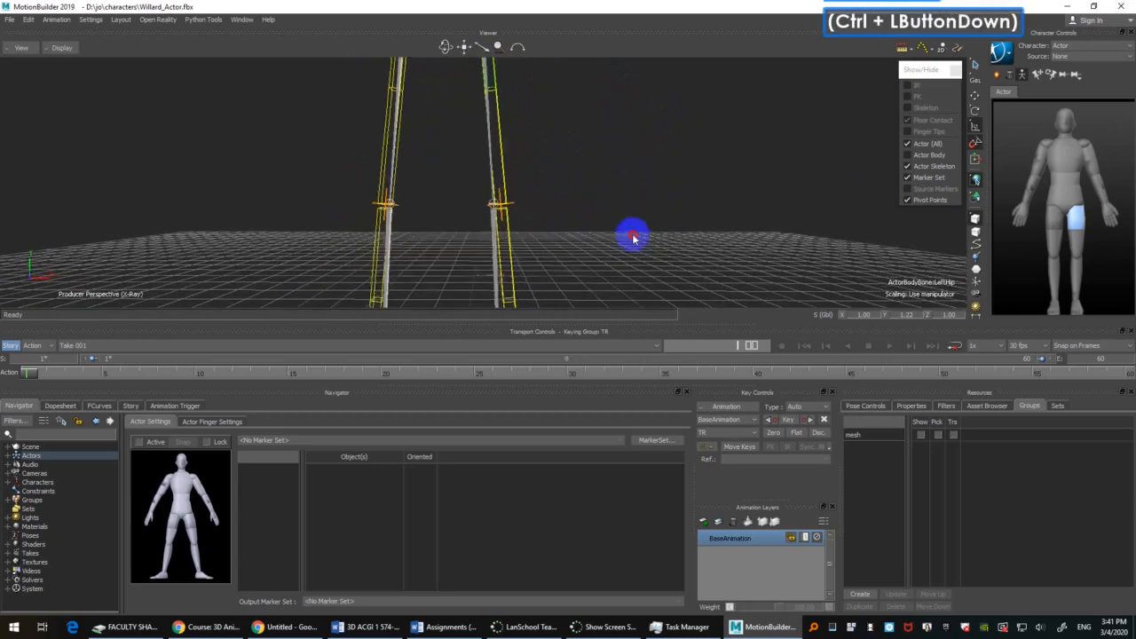
left_click(975, 144)
key("r")
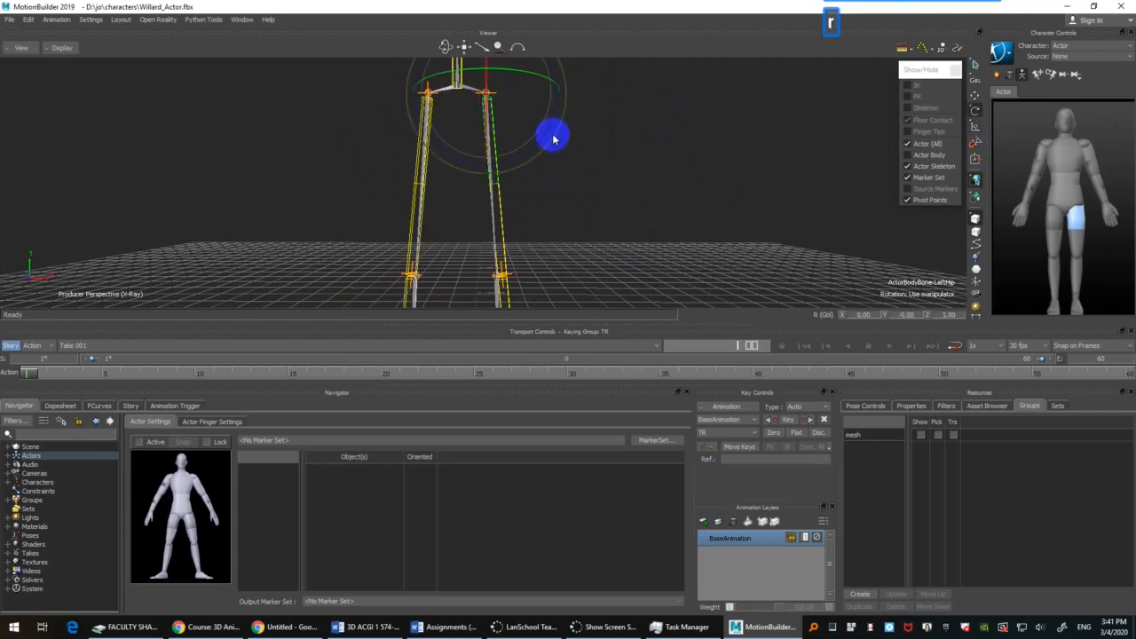
left_click_drag(549, 131, 550, 133)
left_click_drag(624, 277, 612, 158, "shift")
left_click(949, 316)
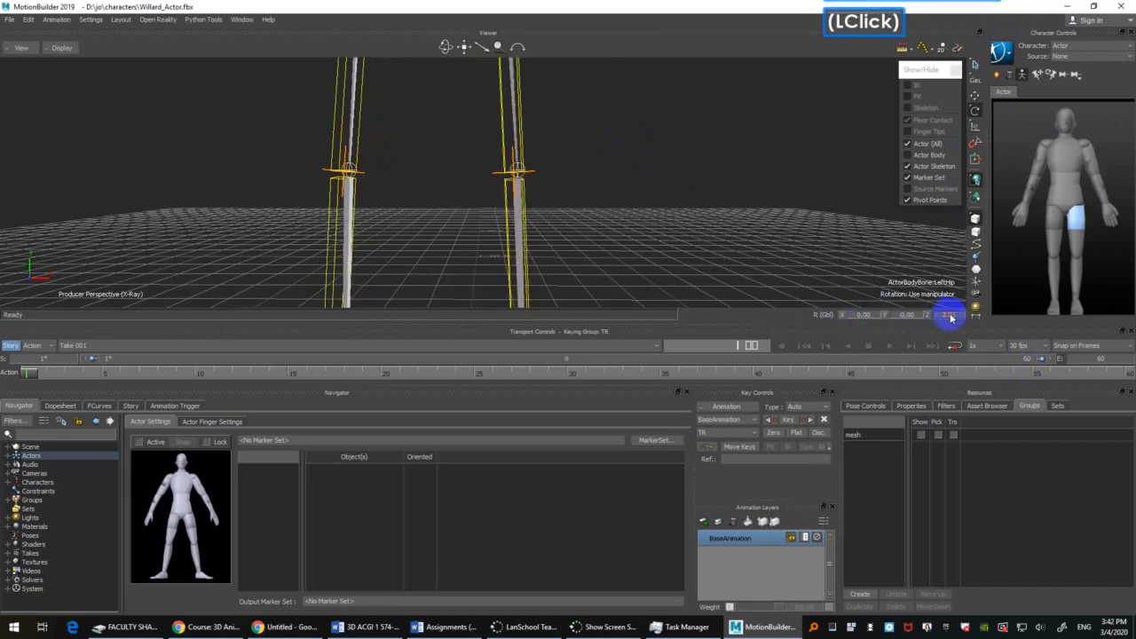
right_click_drag(952, 317, 952, 313, "alt")
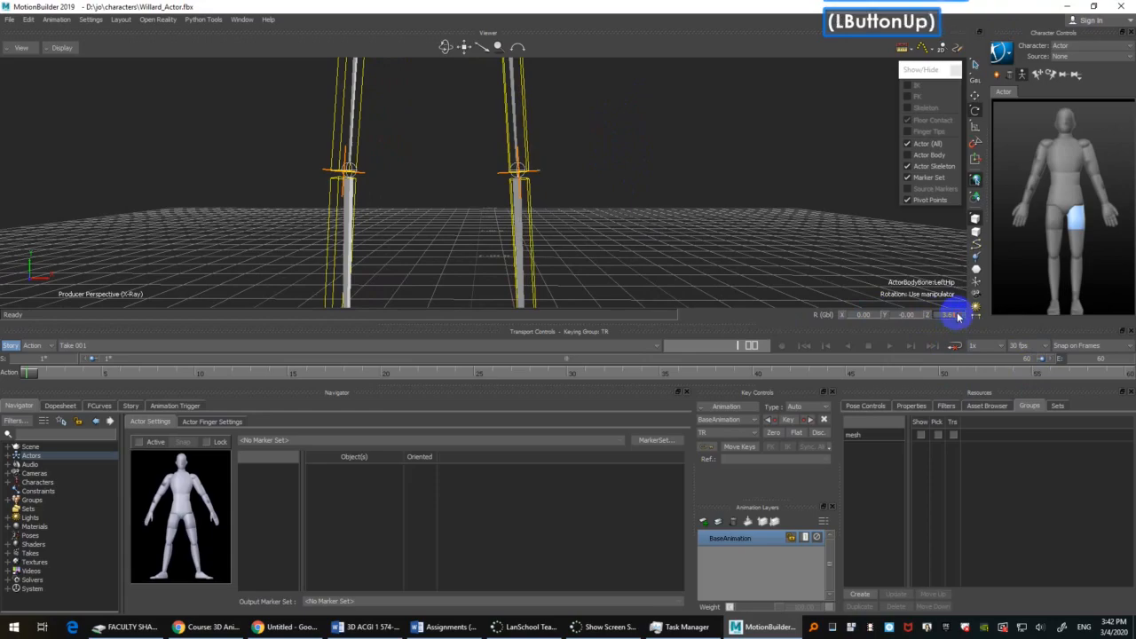
double_click(959, 314)
type("3.")
key("Return")
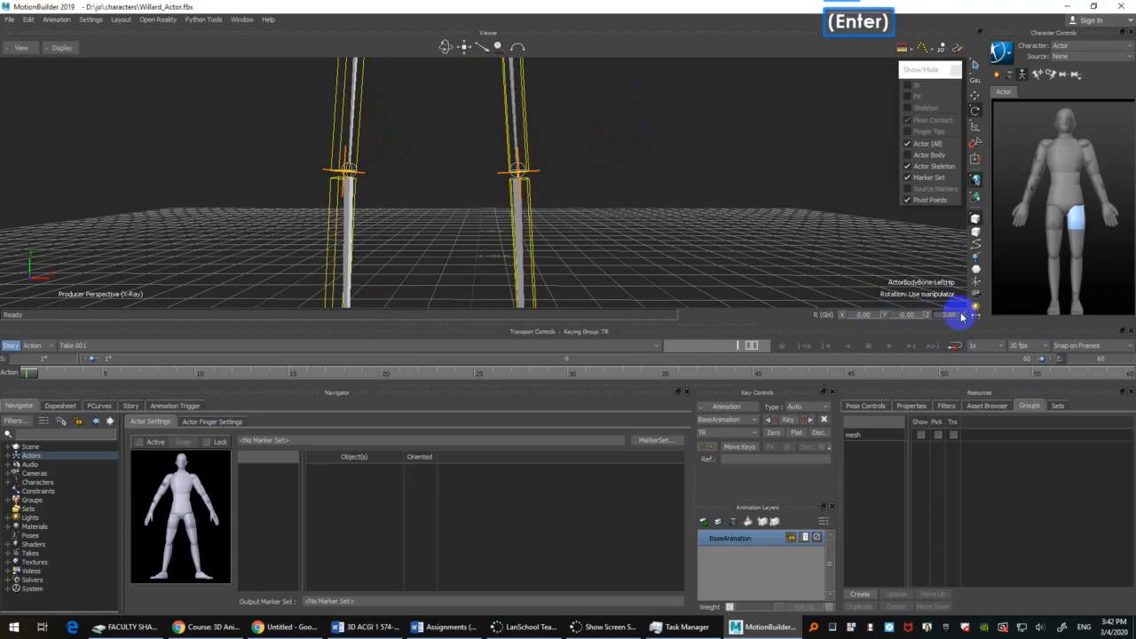
Step: Select the RightHip bone and set its Z rotation to -3.6 degrees to mirror the opposite leg
left_click_drag(628, 209, 678, 190, "ctrl")
left_click(439, 179)
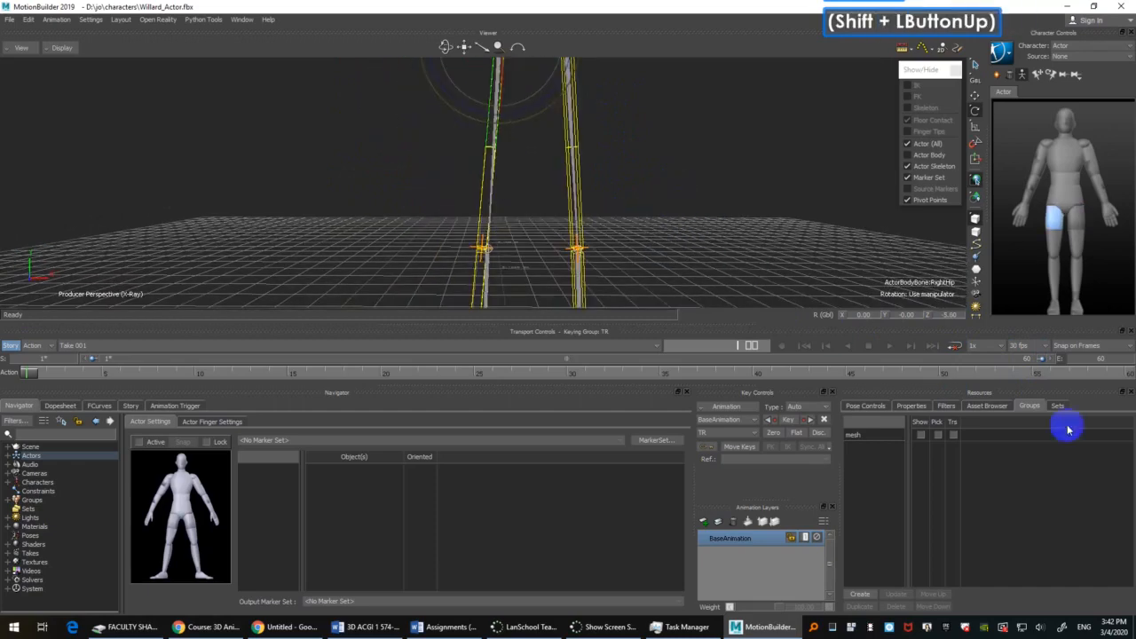
double_click(944, 315)
type("-")
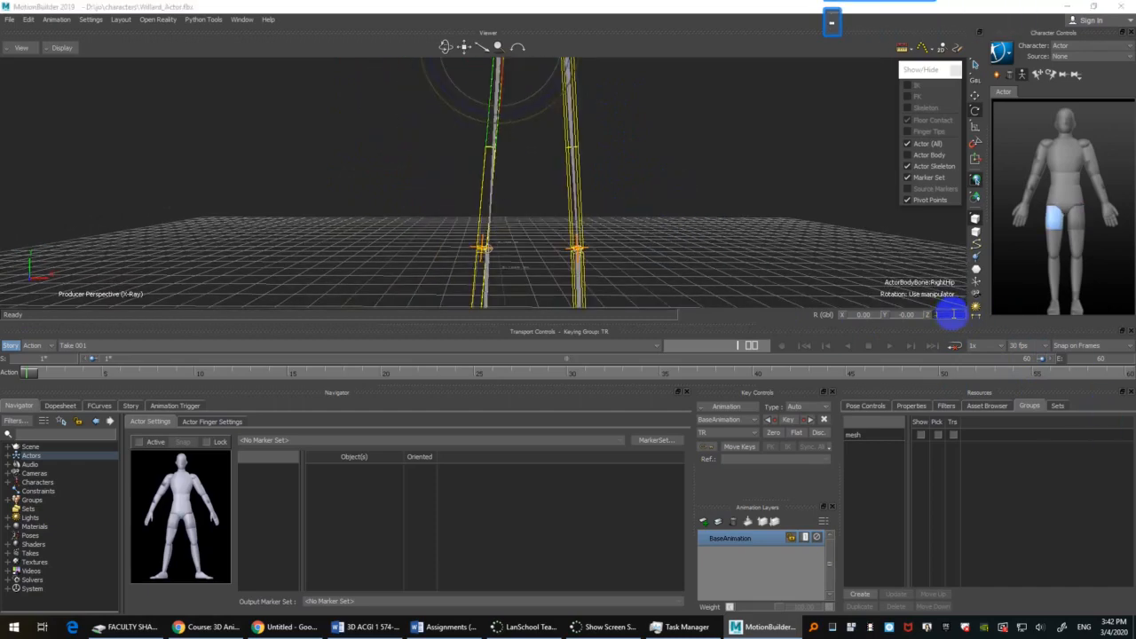
type("3.6")
key("Return")
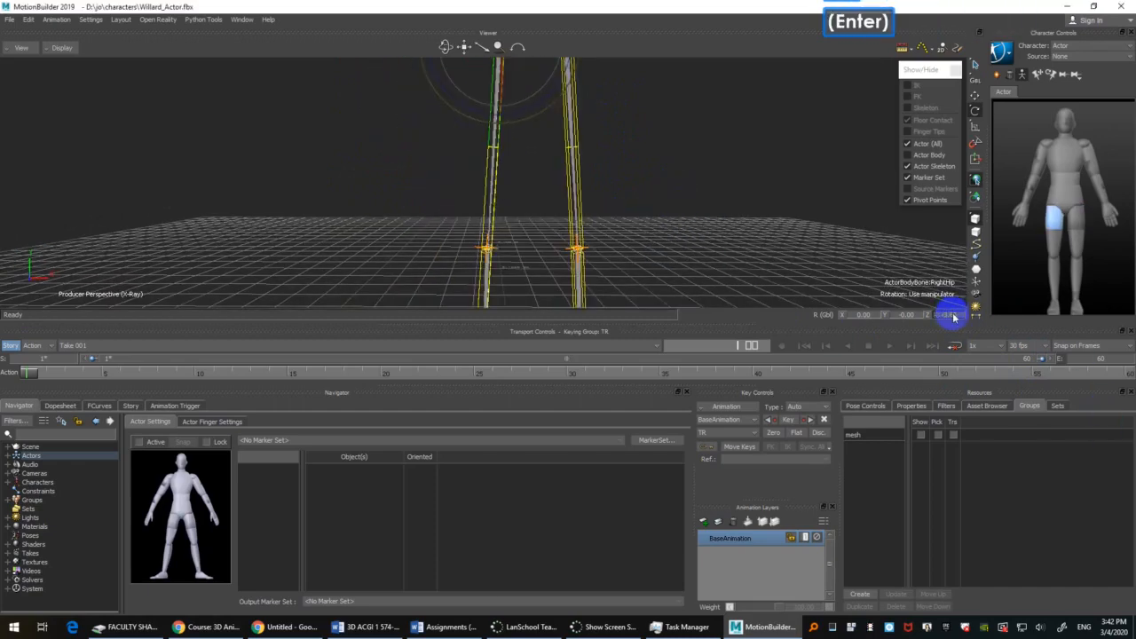
Step: Select both hip bones and rotate them to about -2 degrees in X to align the legs with Willard's in side view
left_click_drag(690, 142, 638, 230, "shift")
left_click_drag(638, 230, 653, 151, "ctrl")
left_click_drag(652, 151, 593, 180, "ctrl")
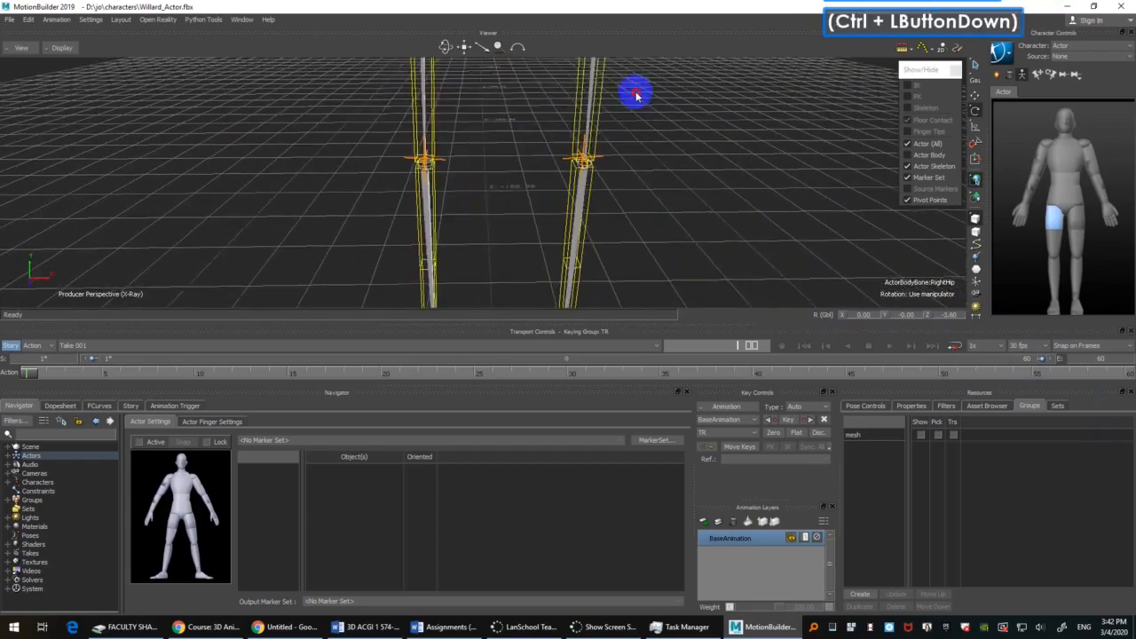
scroll(451, 229, "down", 2)
left_click(644, 178)
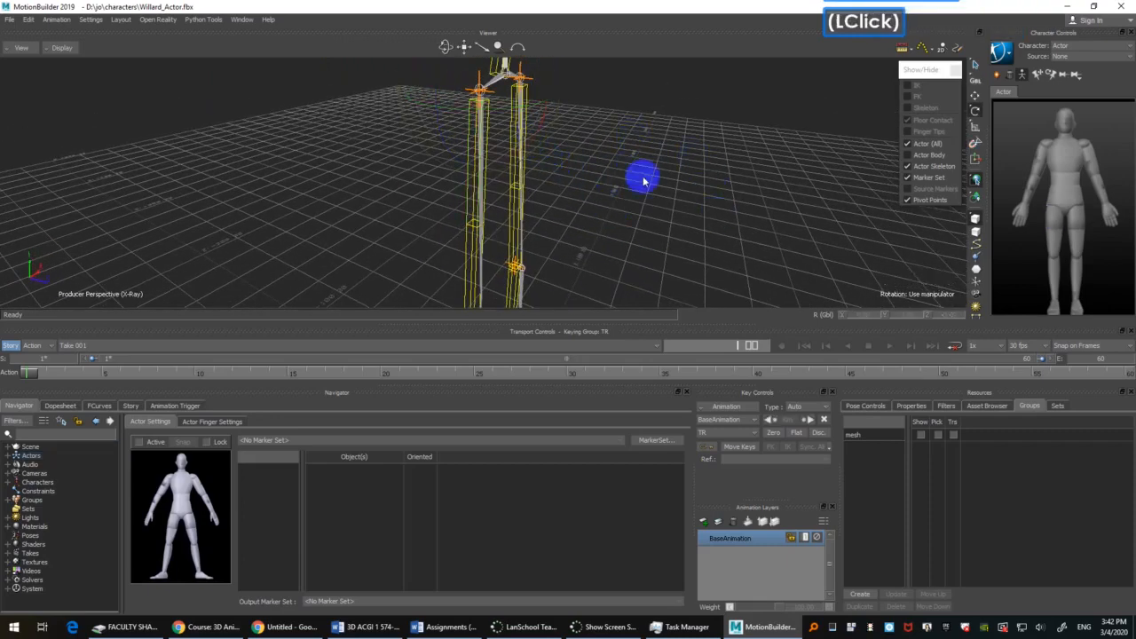
left_click(470, 136)
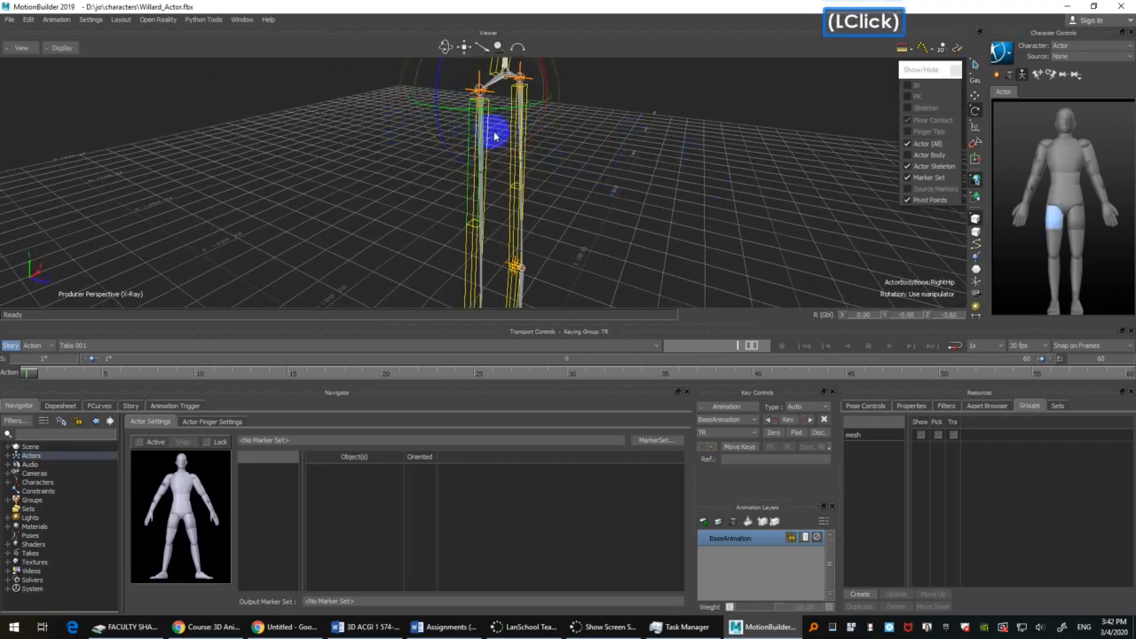
left_click(531, 114, "ctrl")
left_click_drag(606, 173, 626, 203, "ctrl+shift")
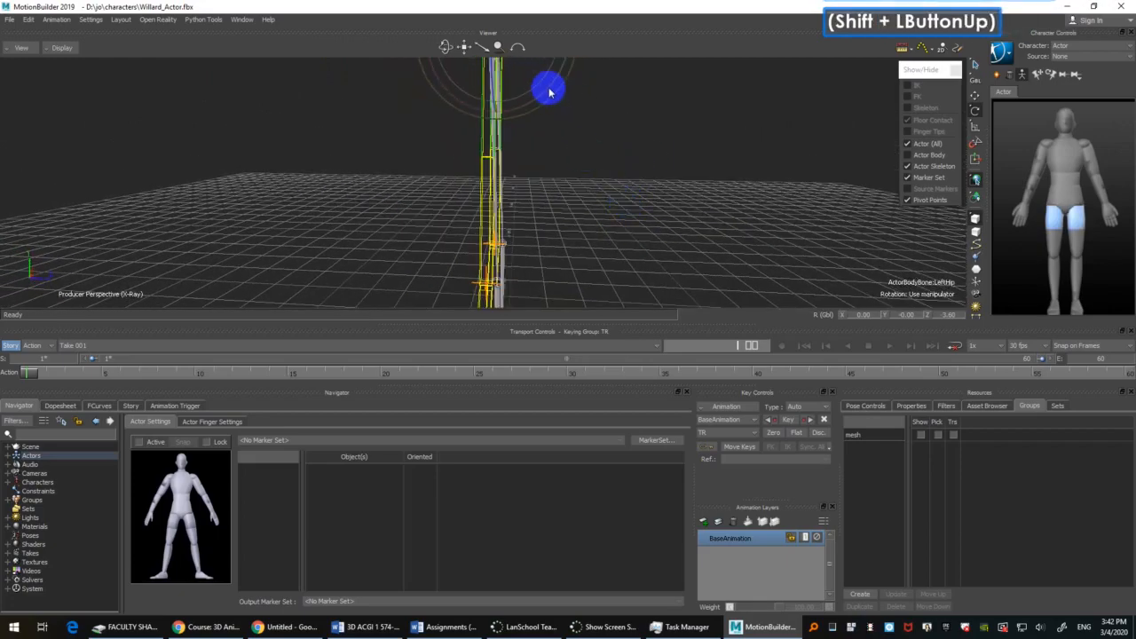
left_click_drag(545, 89, 581, 147)
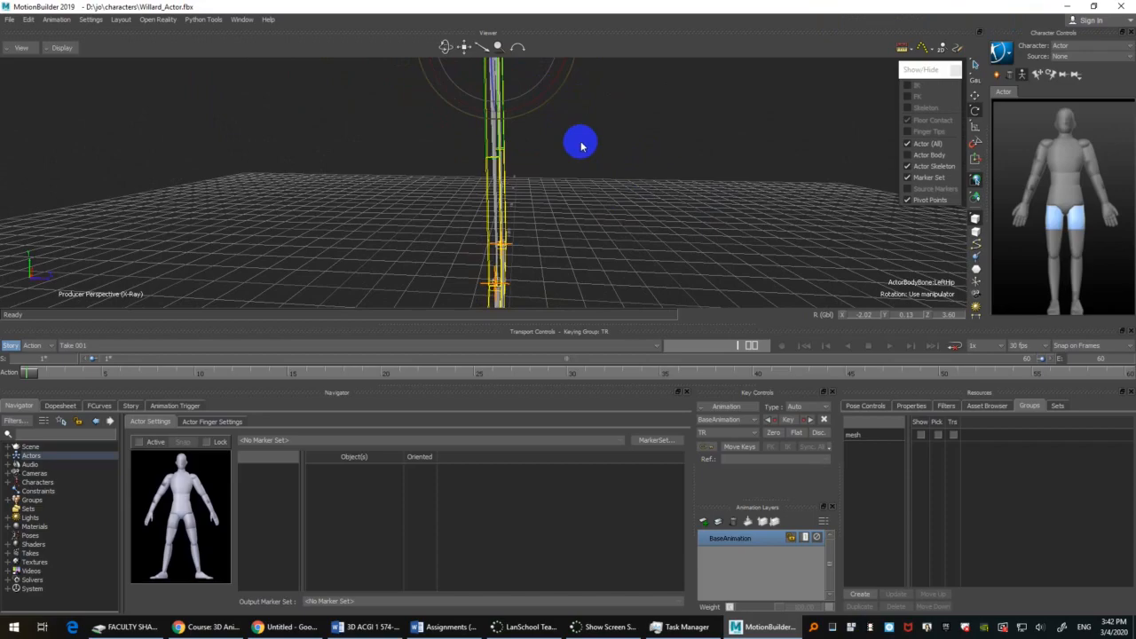
left_click_drag(582, 146, 590, 213, "shift")
mouse_move(590, 213)
left_mouse_down("ctrl")
mouse_move(593, 234)
mouse_move(592, 123)
mouse_move(515, 190)
mouse_move(598, 168)
mouse_move(589, 194)
mouse_move(607, 204)
left_mouse_up("ctrl")
Step: Scale the LeftKnee bone to about 1.31 in Y to bring the Actor's ankle pivots to Willard's ankle joints
left_click_drag(591, 127, 680, 217, "shift")
left_click(514, 128)
key("s")
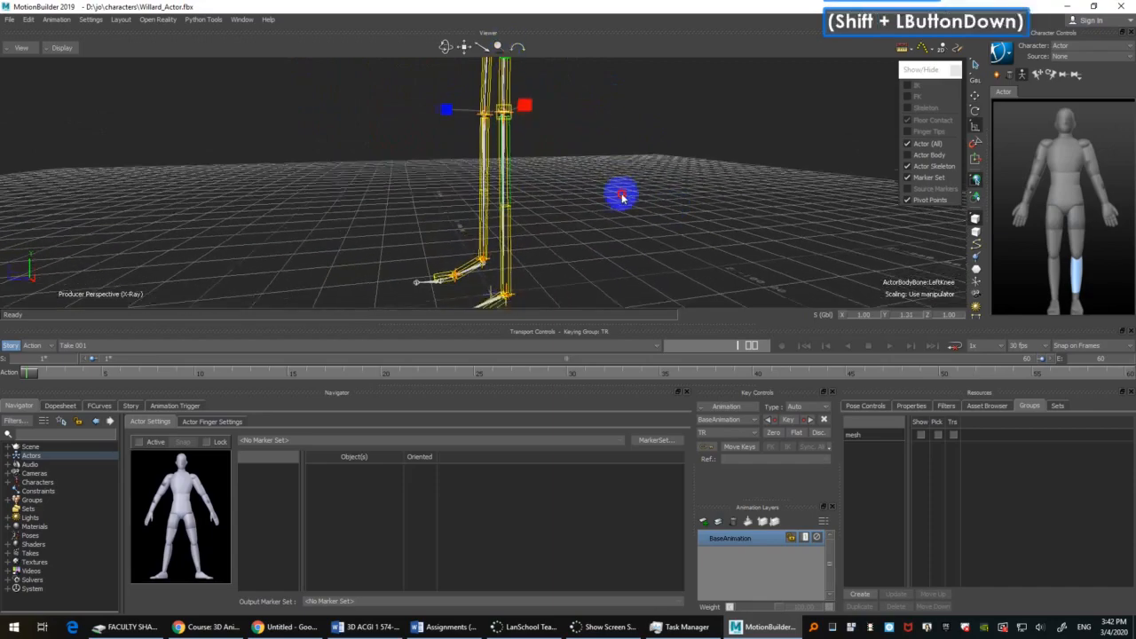
left_click_drag(653, 135, 622, 145, "ctrl+shift")
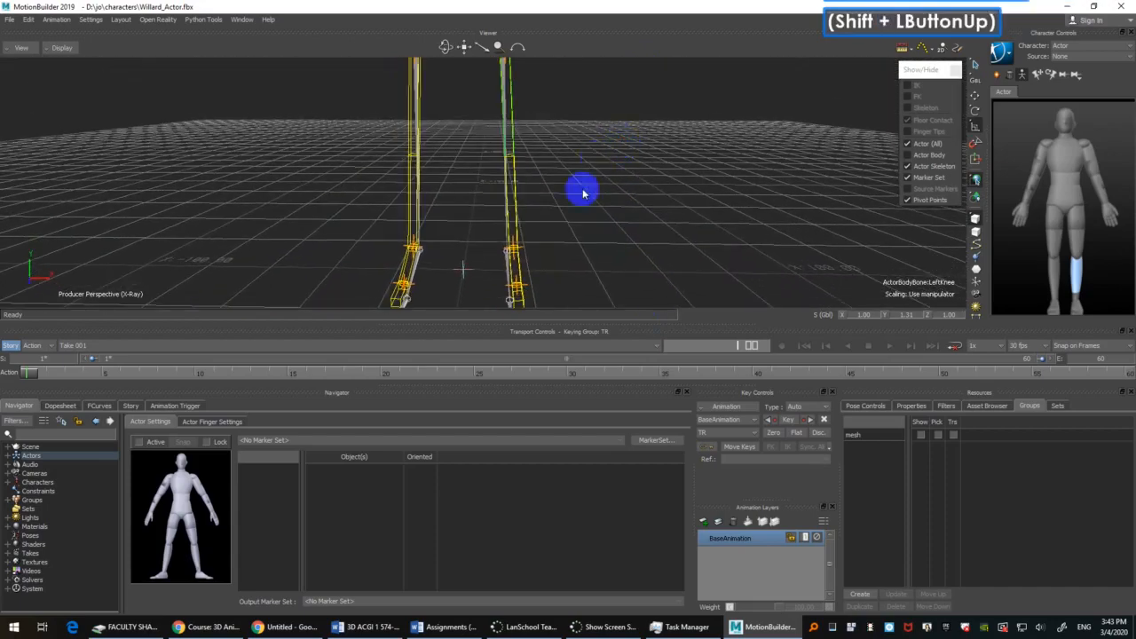
Step: Select the LeftHip bone and adjust its Z rotation to 2.8 degrees to align the left ankle with Willard's joint
left_click_drag(583, 192, 657, 173, "ctrl")
left_click_drag(684, 94, 621, 270, "ctrl")
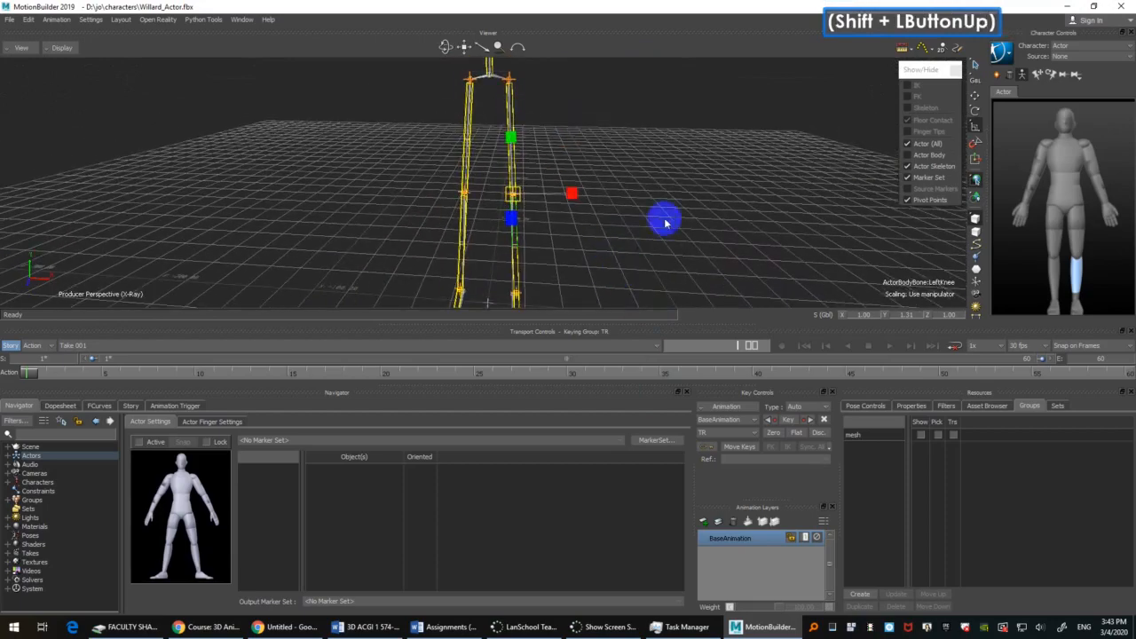
left_click(511, 89)
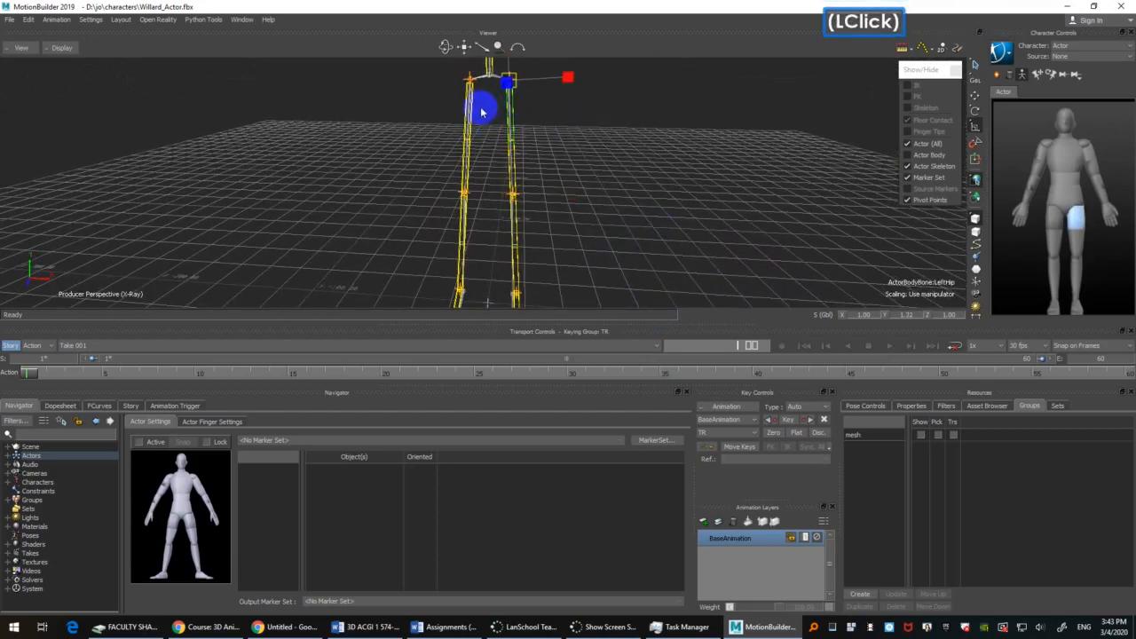
left_click_drag(713, 226, 711, 177, "shift")
left_click_drag(675, 237, 672, 136, "ctrl")
left_click_drag(683, 206, 697, 157, "ctrl")
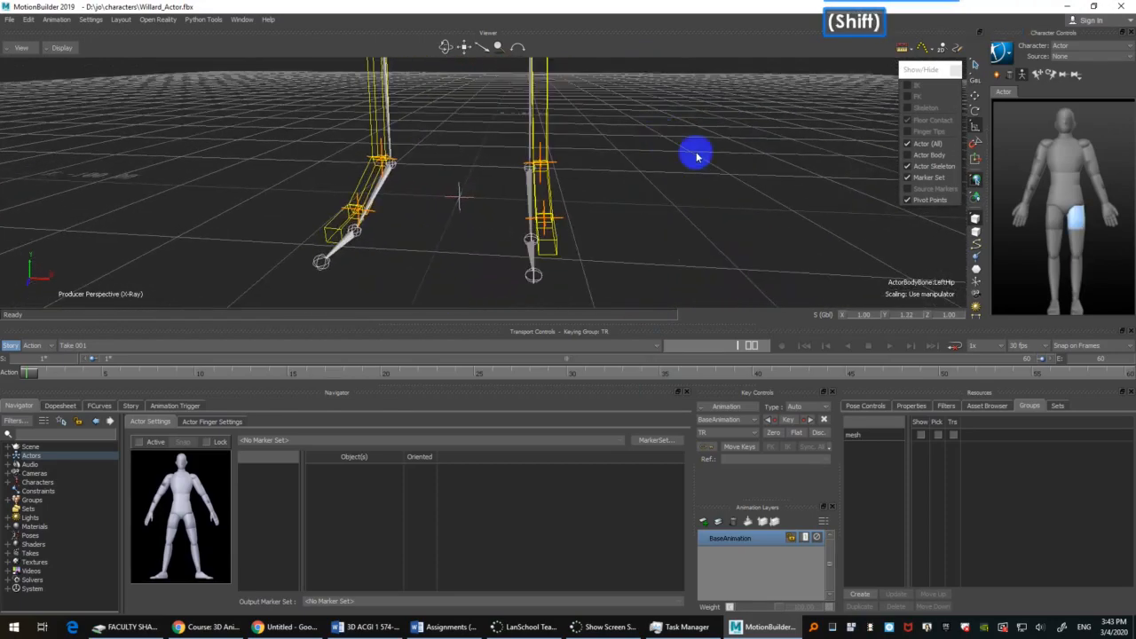
double_click(693, 197, "shift")
key("r")
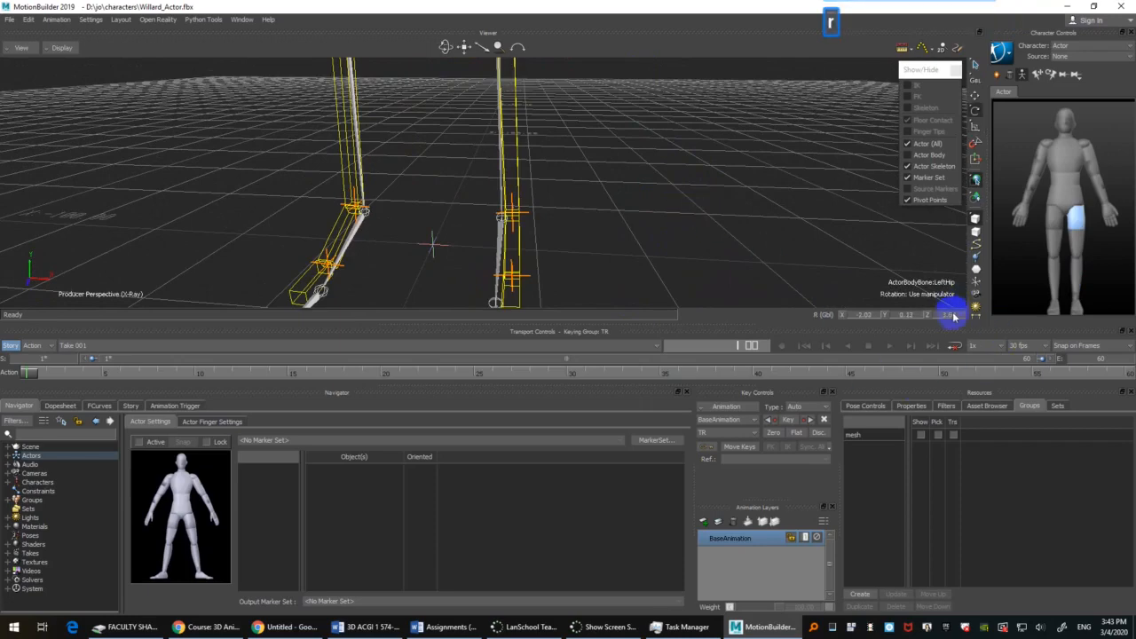
left_click(951, 315)
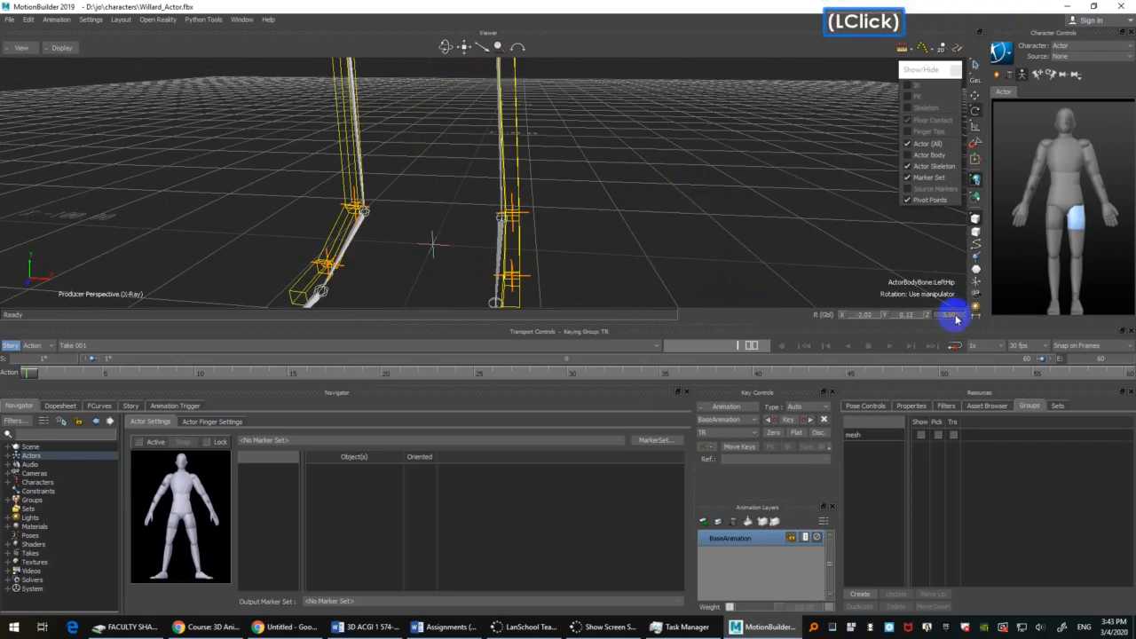
right_click_drag(955, 320, 956, 317, "alt")
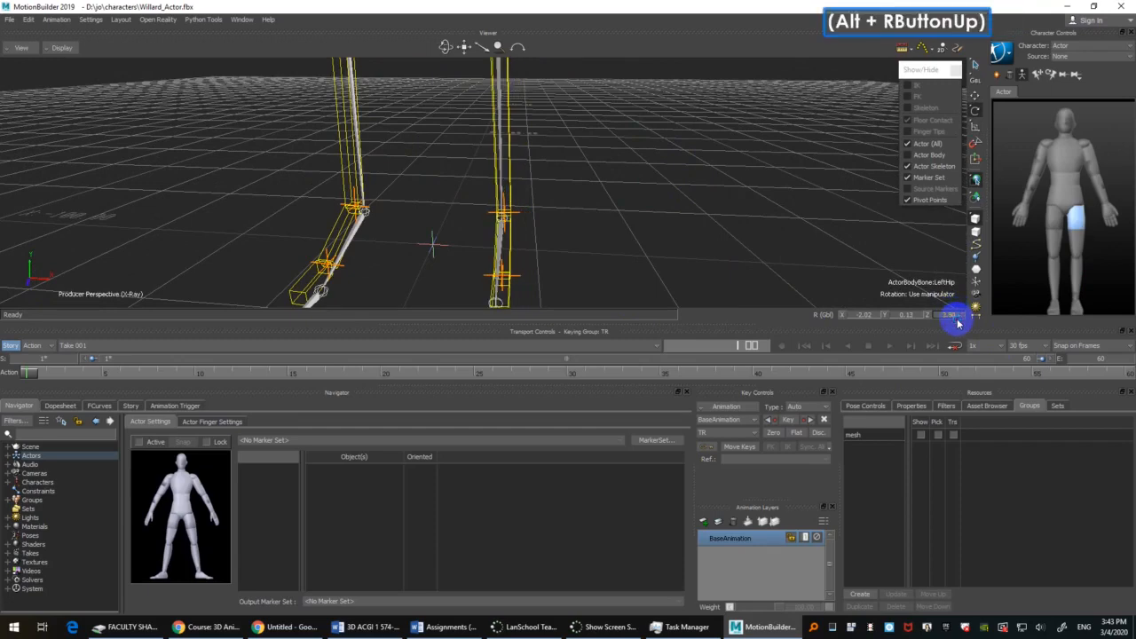
Step: Try rotating the LeftKnee bone inward about the Z axis, and undo the rotation
left_click_drag(601, 121, 503, 112, "ctrl")
left_click(503, 104)
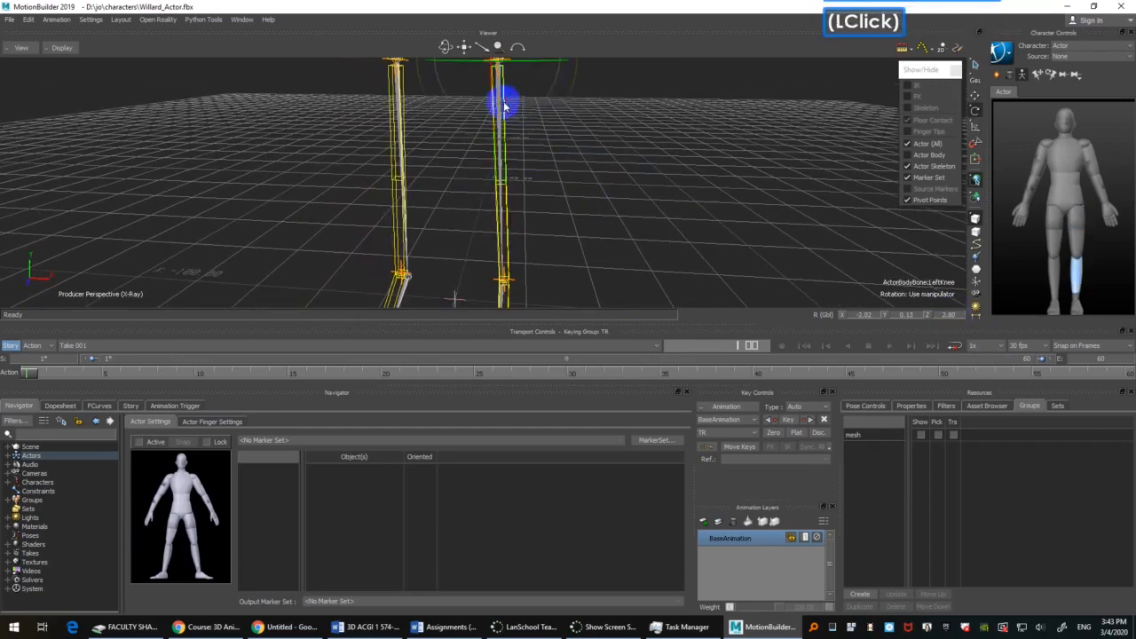
left_click_drag(560, 115, 549, 118)
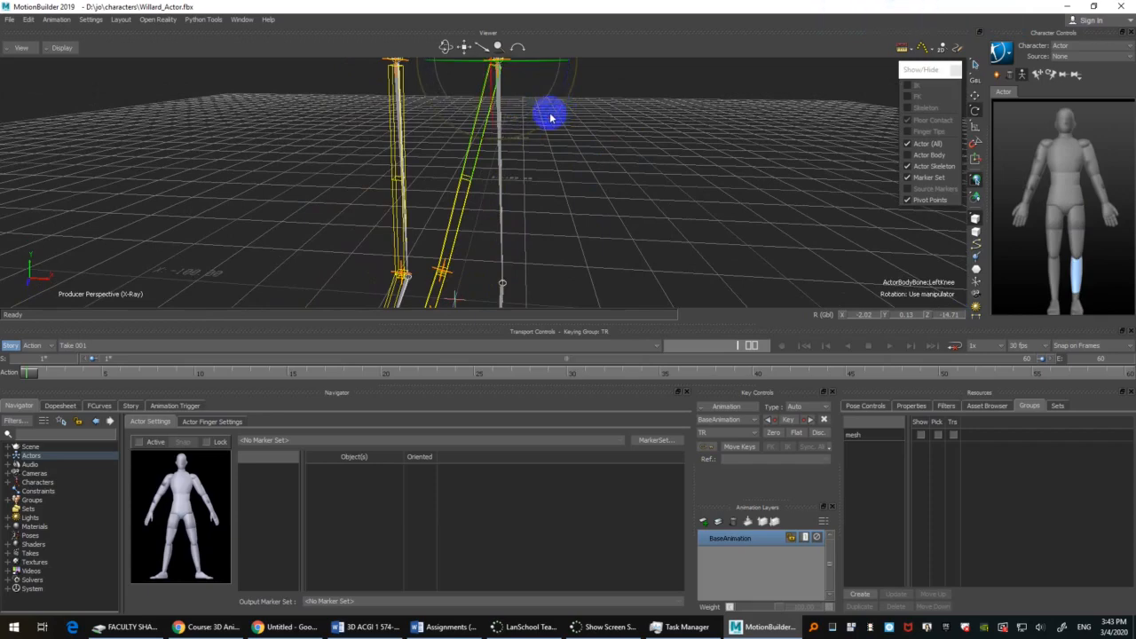
key("ctrl+z")
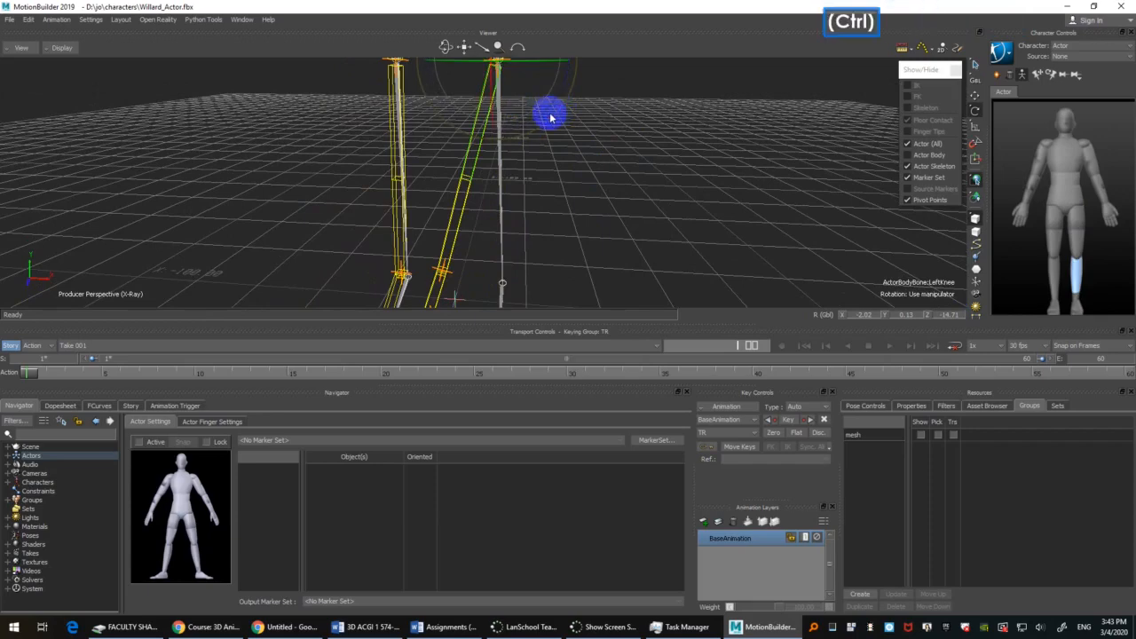
Step: Select the LeftAnkle bone and compare the Actor's feet and legs with Willard's joints
left_click_drag(707, 133, 667, 93, "ctrl")
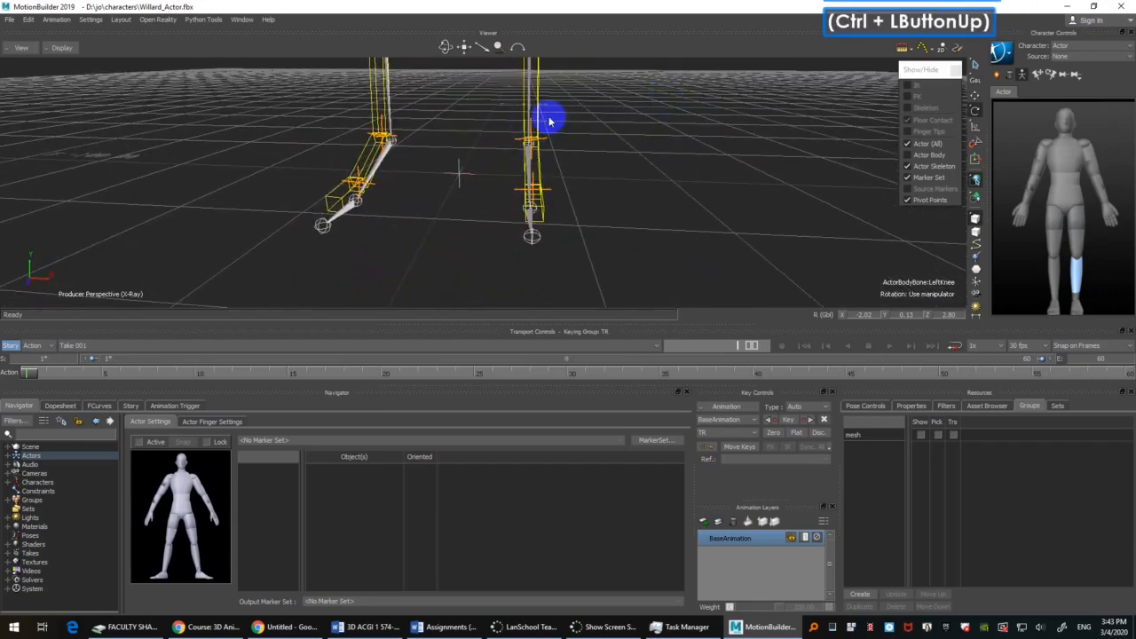
left_click_drag(576, 169, 576, 238, "ctrl+shift")
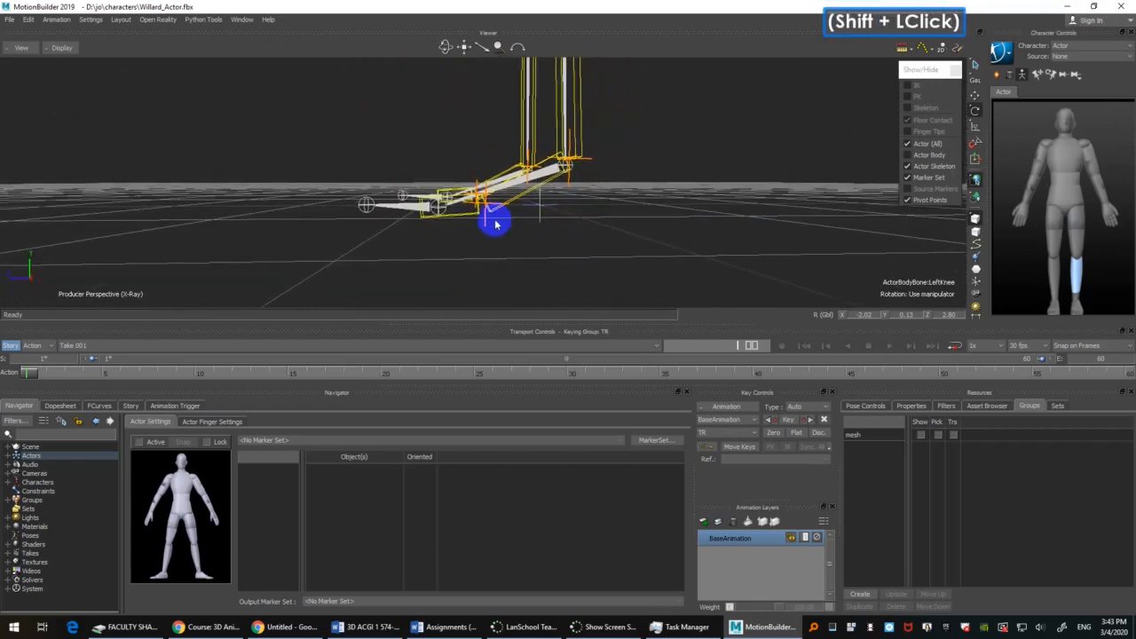
left_click(520, 203)
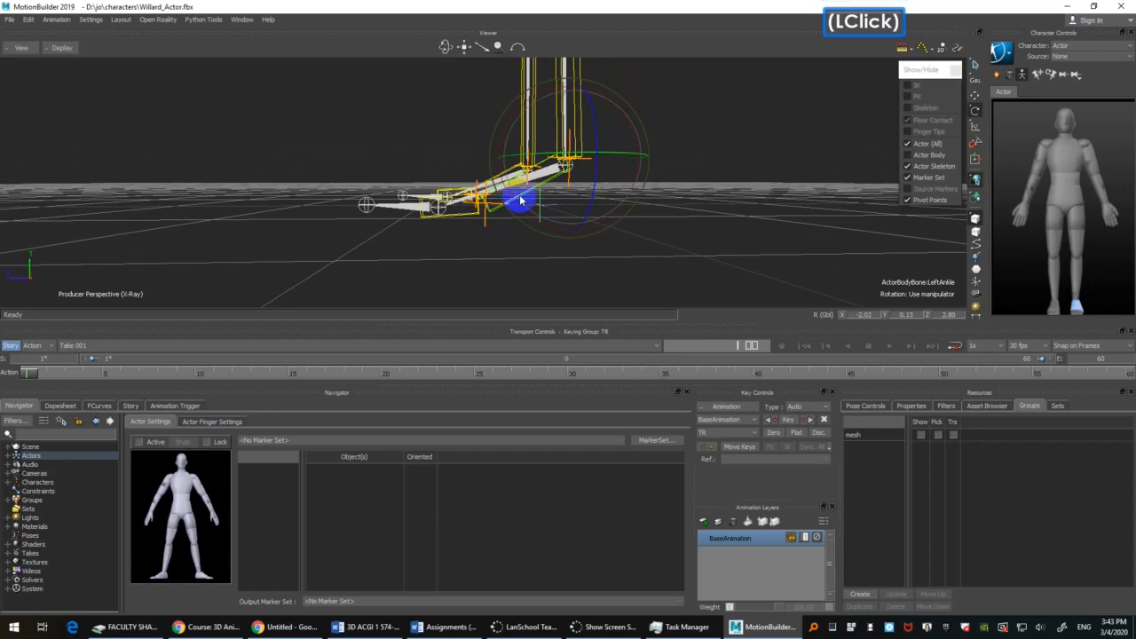
left_click_drag(740, 135, 637, 172, "ctrl+shift")
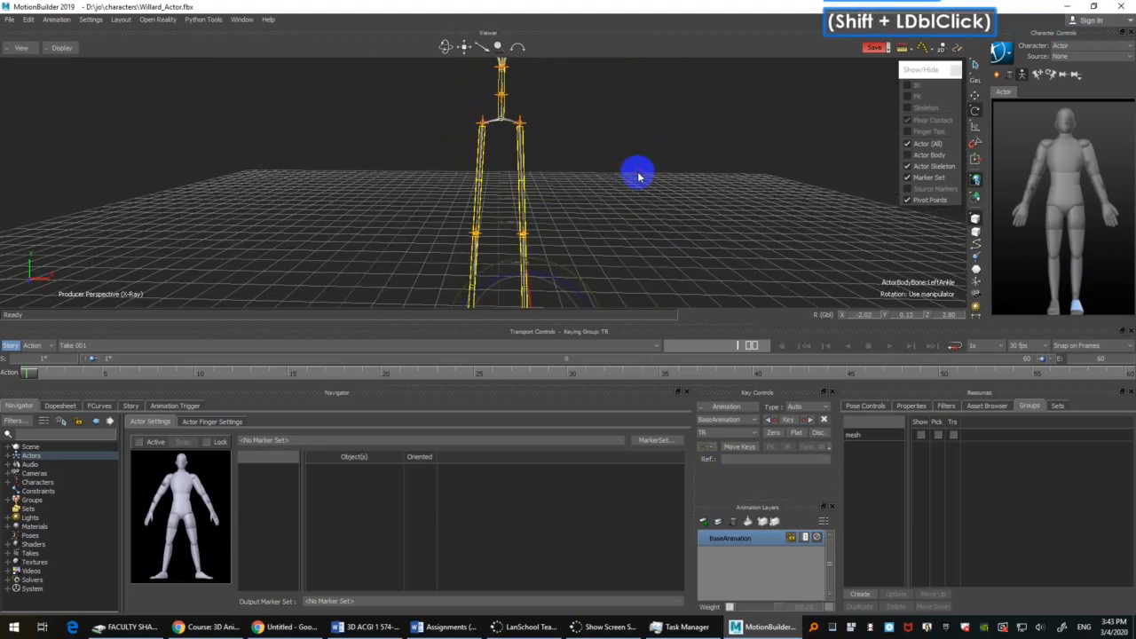
Step: Select the RightHip bone and set its Z rotation to -2.8 degrees to match the left side
left_click(521, 133)
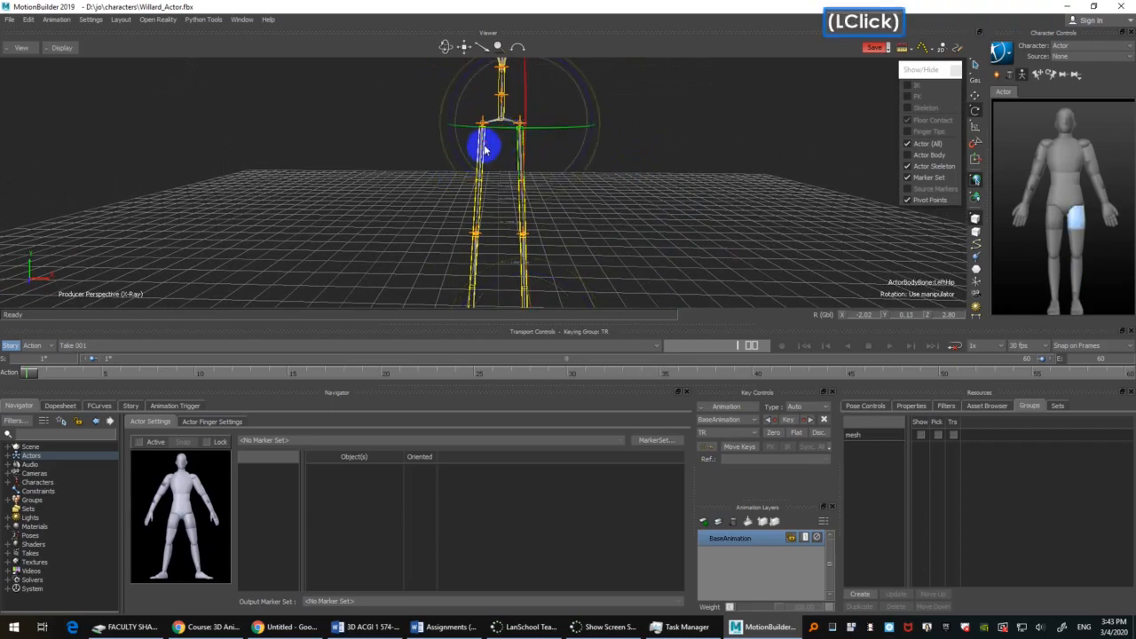
left_click(482, 149)
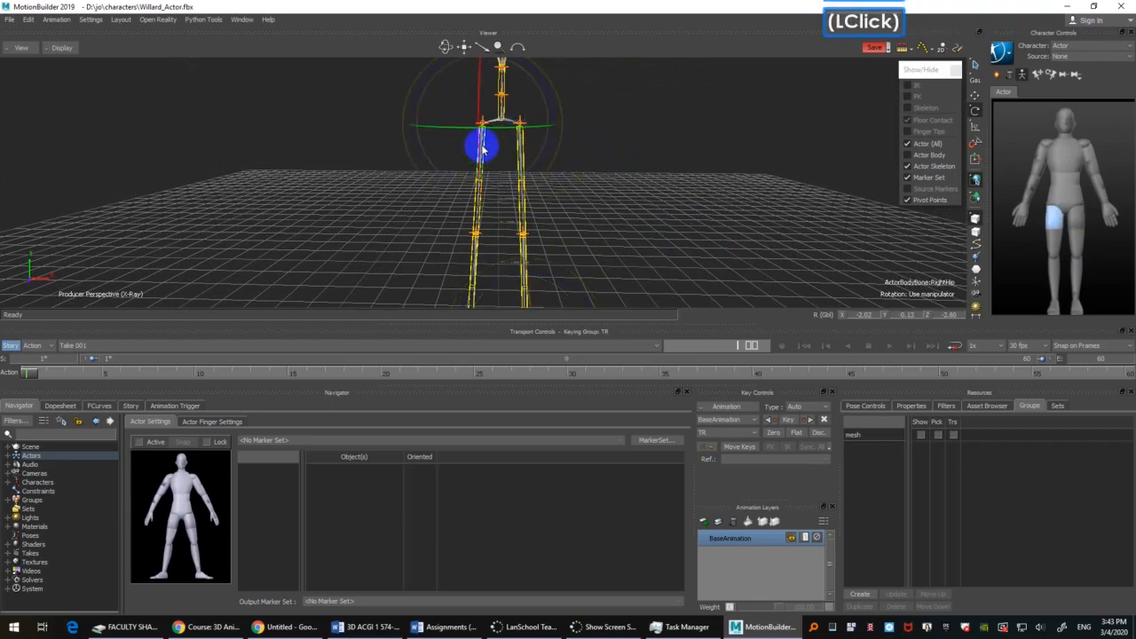
left_click(950, 314)
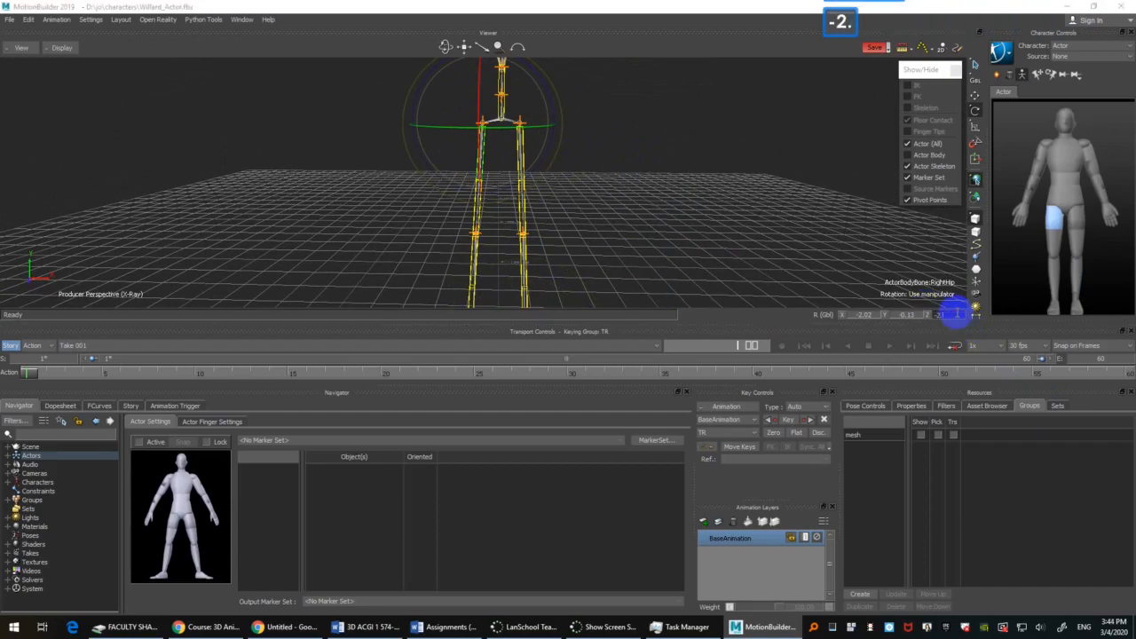
type("-2.8")
key("Return")
Step: Show the mesh group again and save the scene
mouse_move(670, 223)
left_mouse_down("ctrl")
mouse_move(680, 198)
mouse_move(599, 247)
mouse_move(692, 223)
mouse_move(652, 177)
mouse_move(715, 154)
mouse_move(680, 213)
left_mouse_up("ctrl")
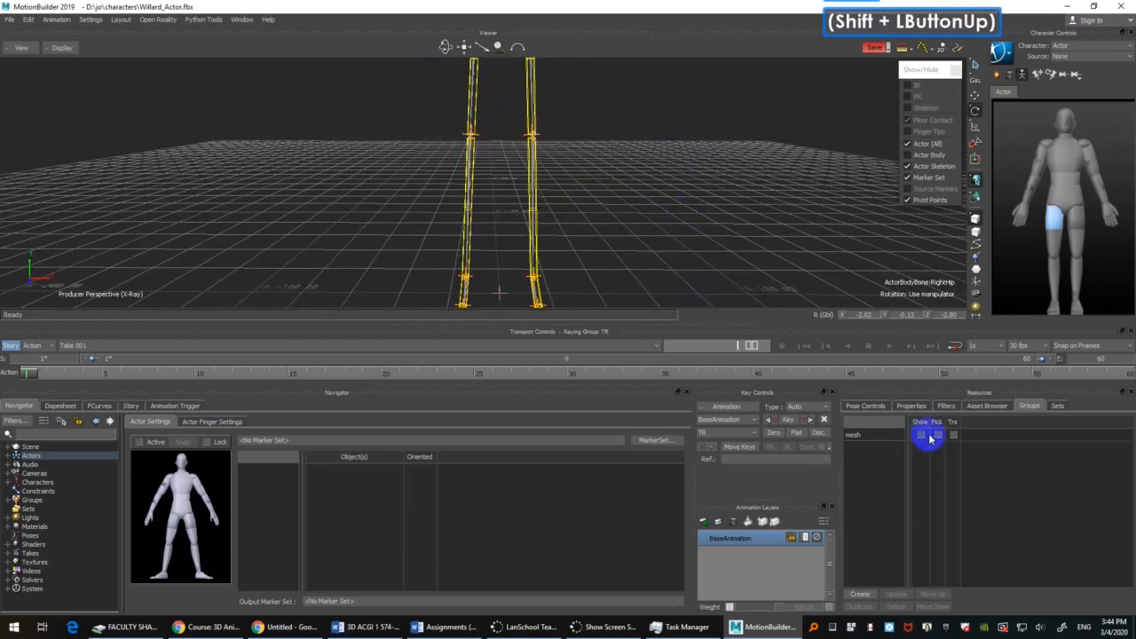
left_click(926, 434)
scroll(507, 127, "down", 3)
left_click_drag(506, 127, 655, 231, "ctrl+shift")
key("ctrl+s")
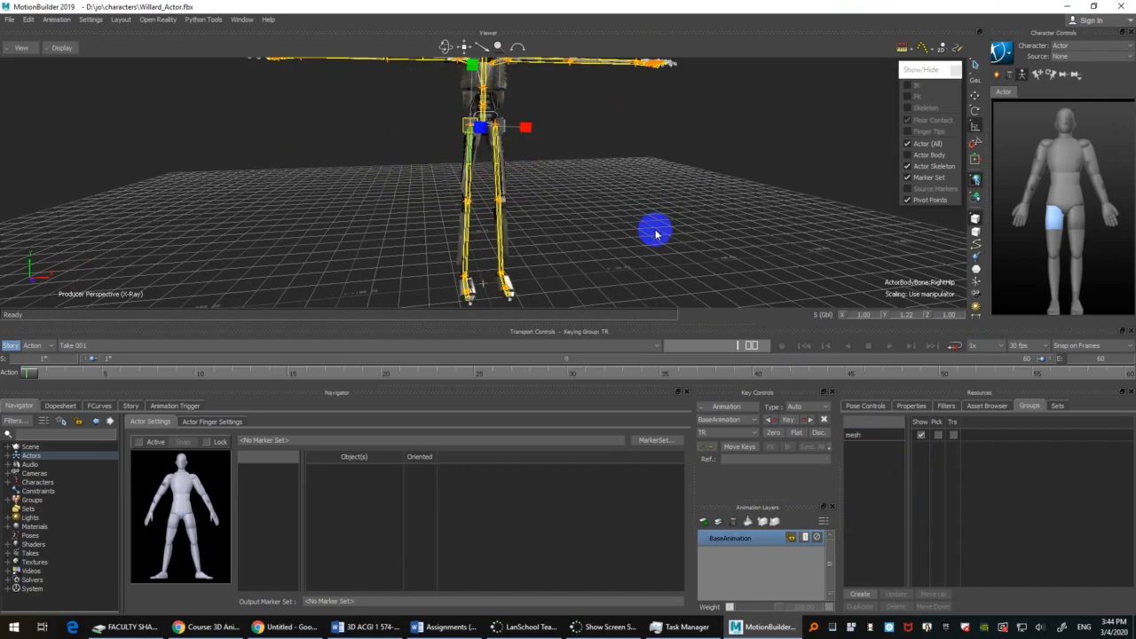
Step: Check the Actor's overall fit on Willard, deselect all bones and save the scene again
left_click_drag(656, 234, 641, 169, "ctrl")
left_click_drag(641, 169, 646, 186, "shift")
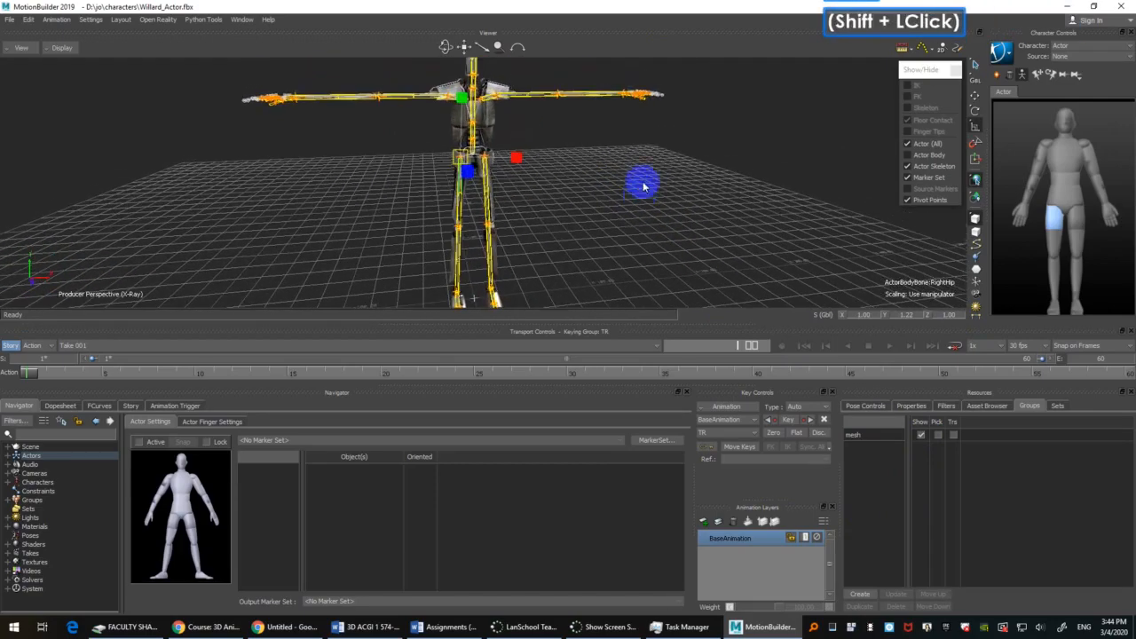
left_click(658, 199)
key("ctrl+s")
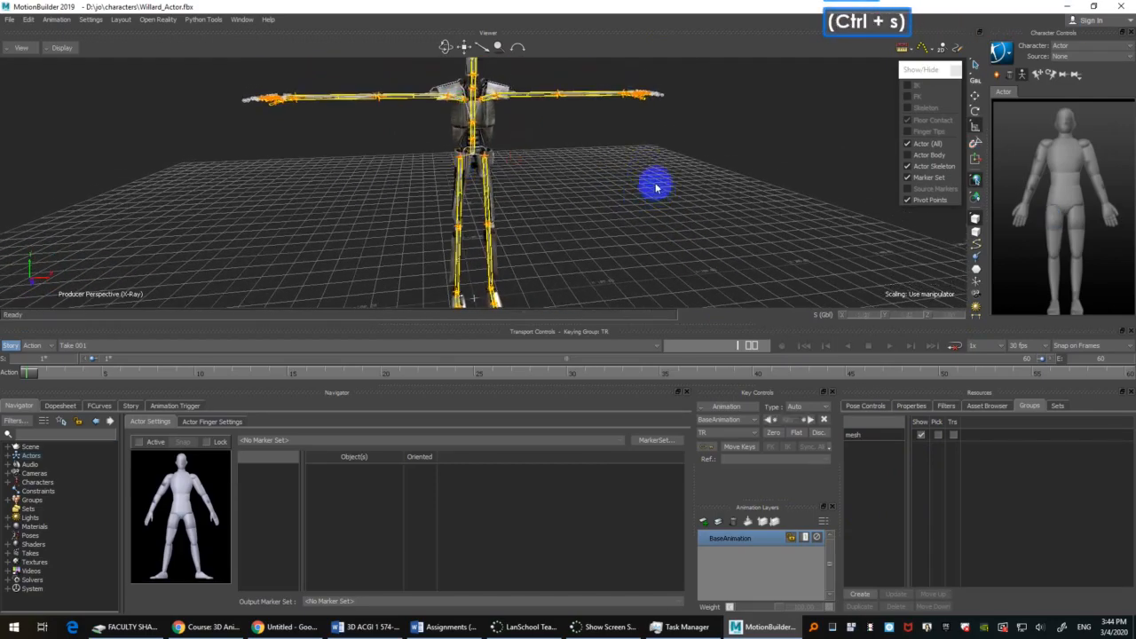
Step: Switch the Character Controls to Willard to view its controls, and return them to the Actor
left_click(1075, 49)
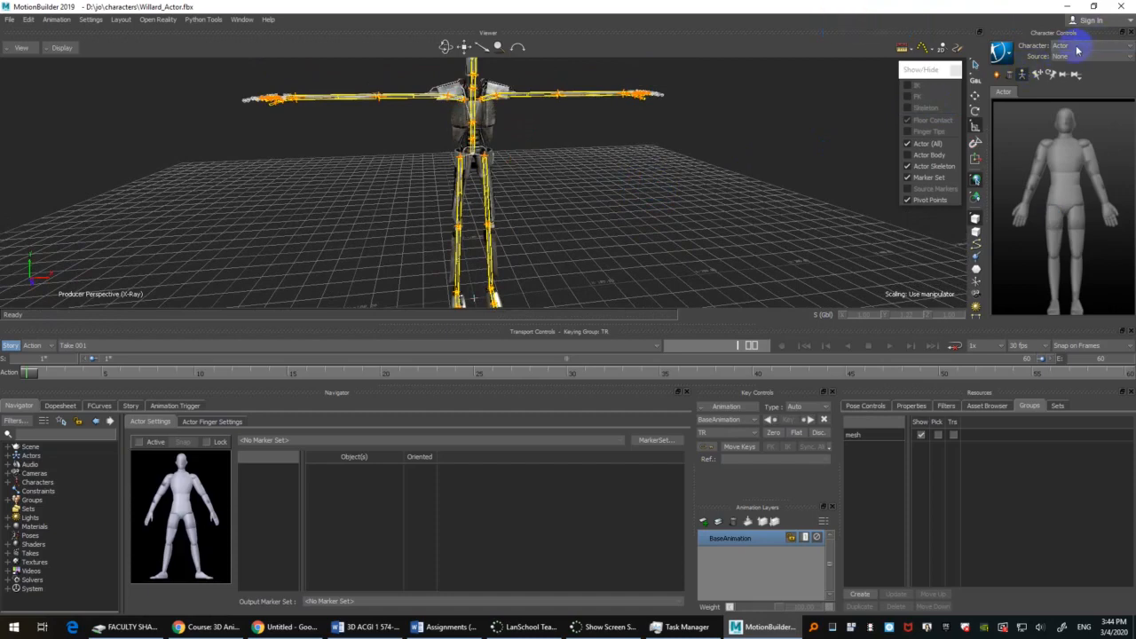
left_click(697, 203)
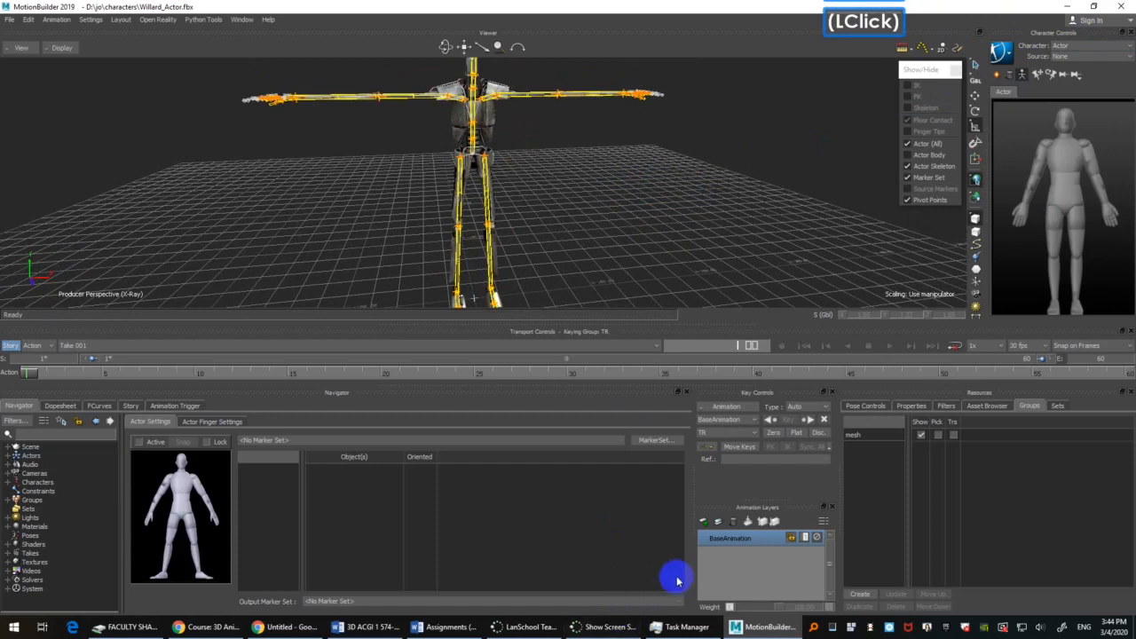
left_click(1100, 45)
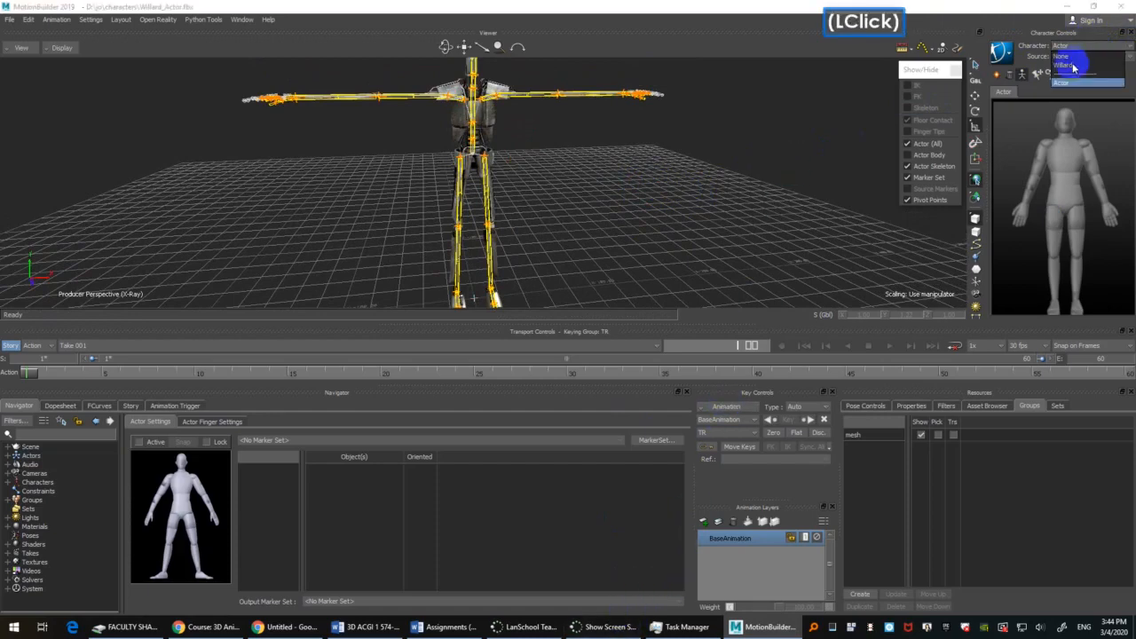
left_click(1074, 70)
left_click(1066, 48)
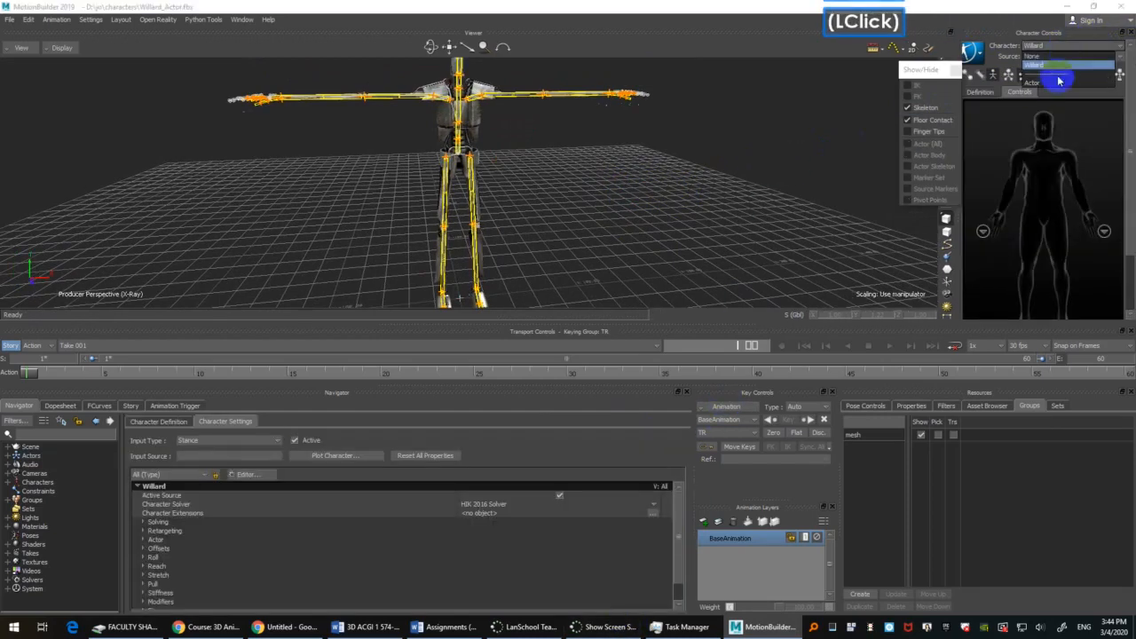
left_click(1032, 83)
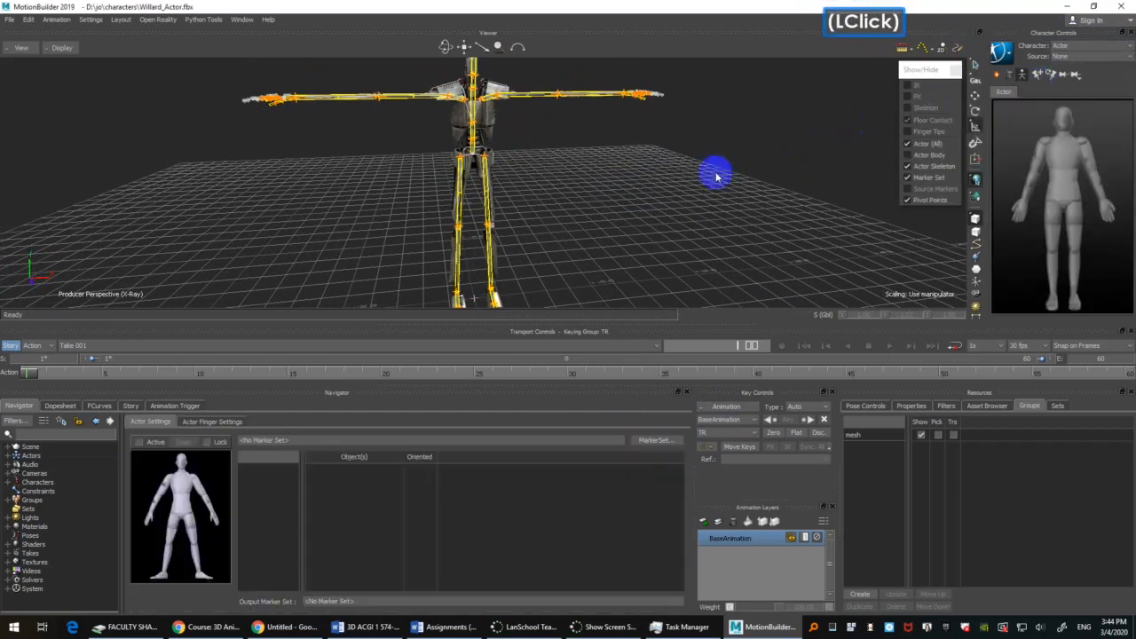
double_click(645, 198)
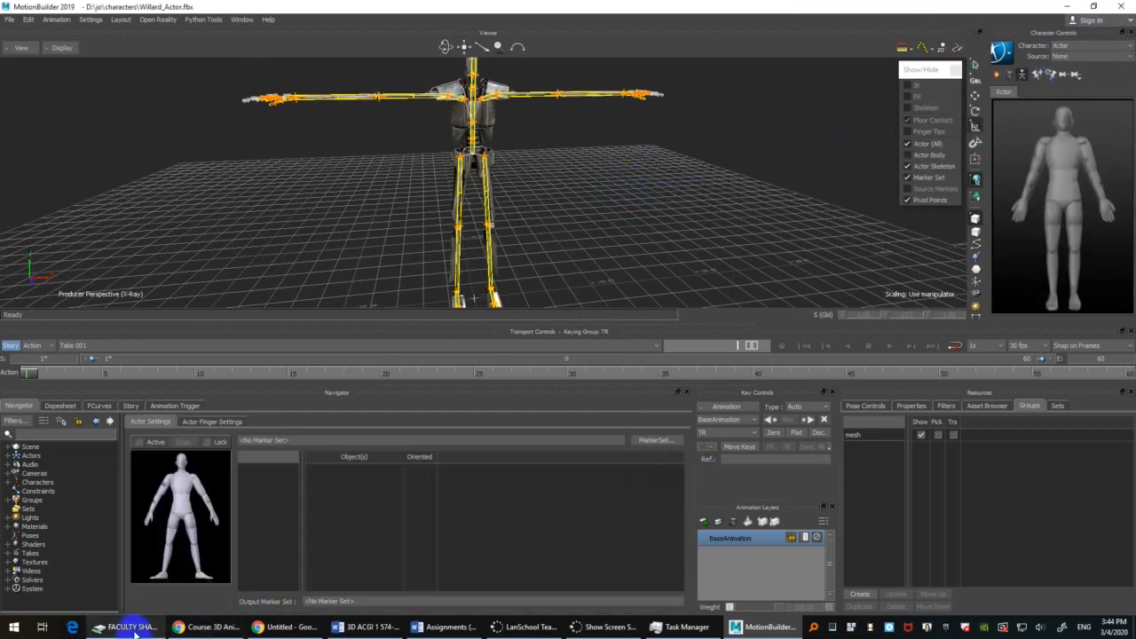
Step: Open the Optitrack 01-29 c3d folder in the Asset Browser, list its files by name and select Jeremy_carry_001.c3d
left_click(986, 407)
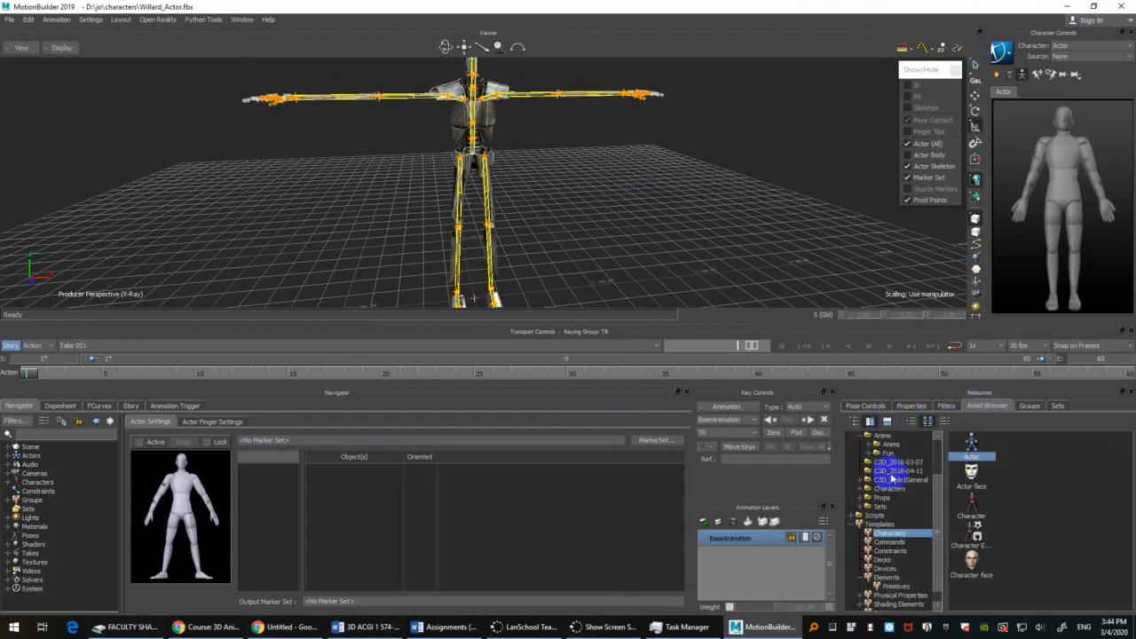
scroll(885, 464, "up", 2)
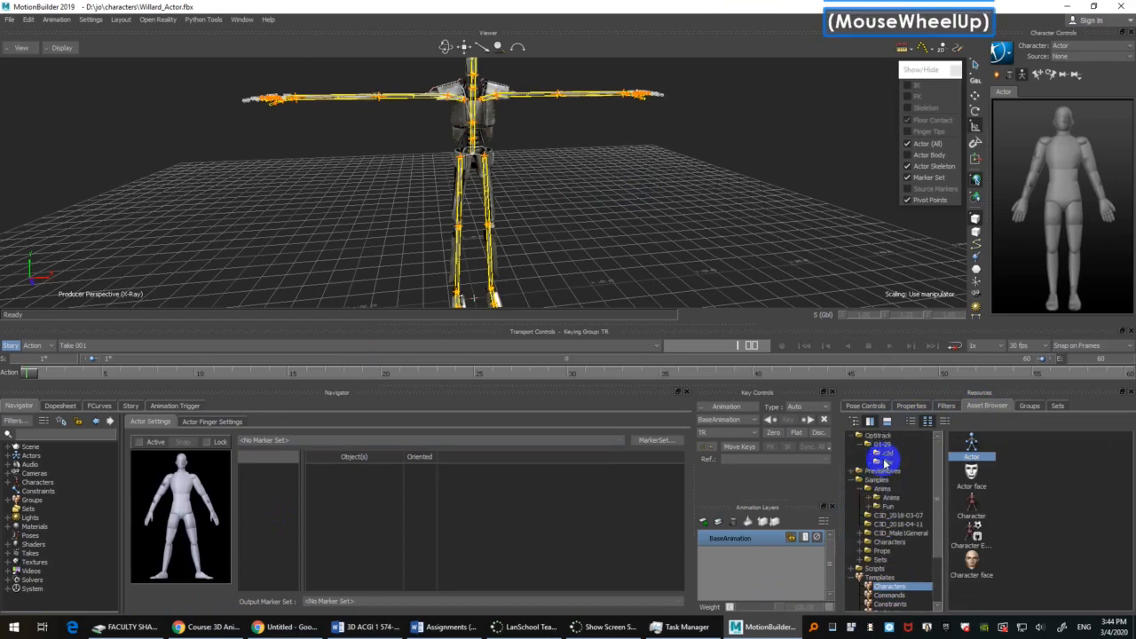
left_click(888, 454)
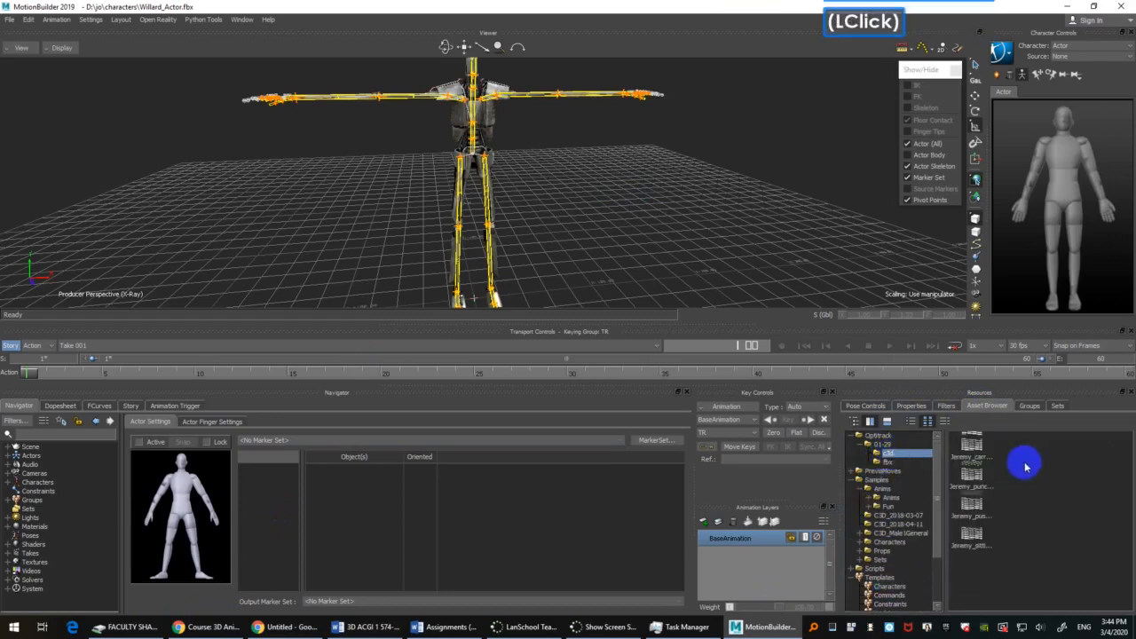
left_click(910, 421)
left_click(1010, 435)
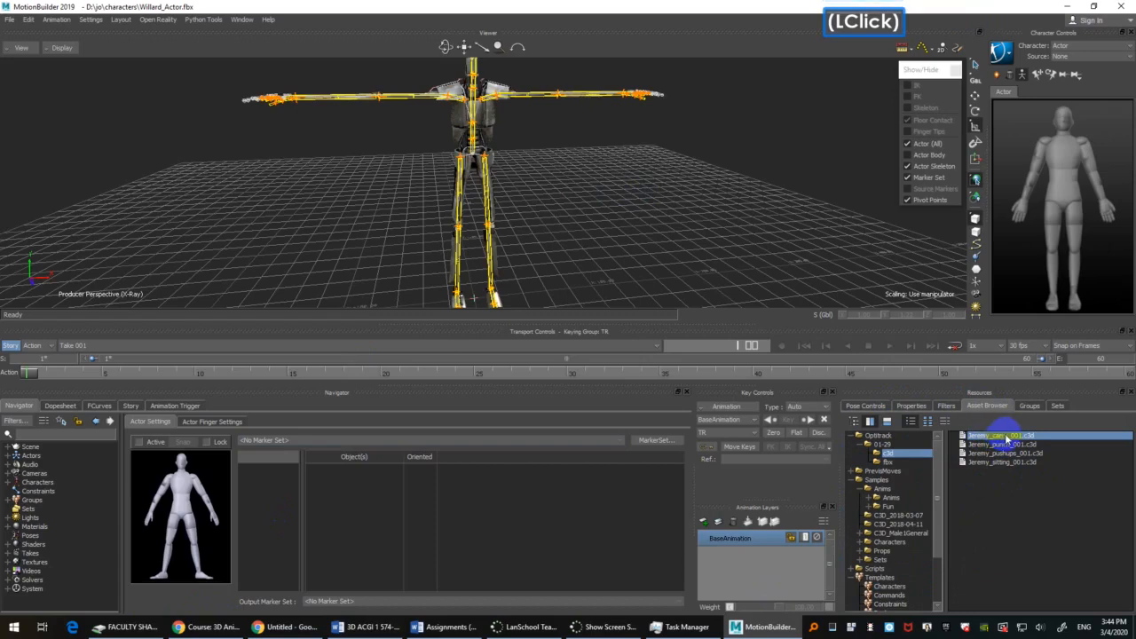
Step: Import Jeremy_carry_001.c3d into the scene with the Create option, bringing its motion in as a new take
left_click_drag(1007, 439, 565, 173)
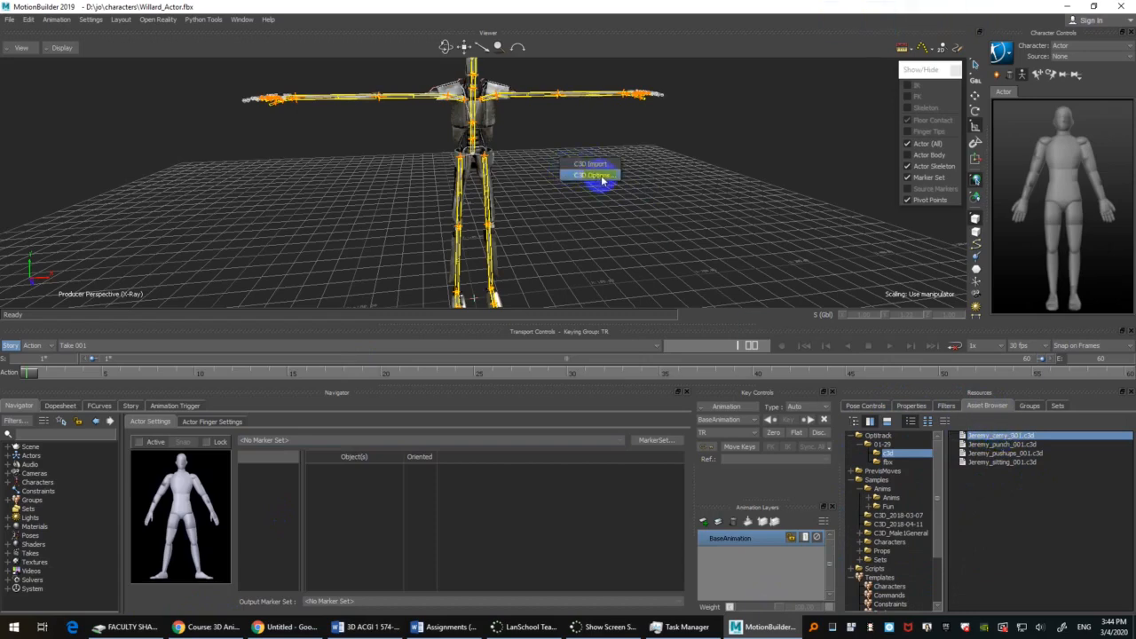
left_click(601, 176)
left_click_drag(163, 81, 182, 69)
left_click(575, 336)
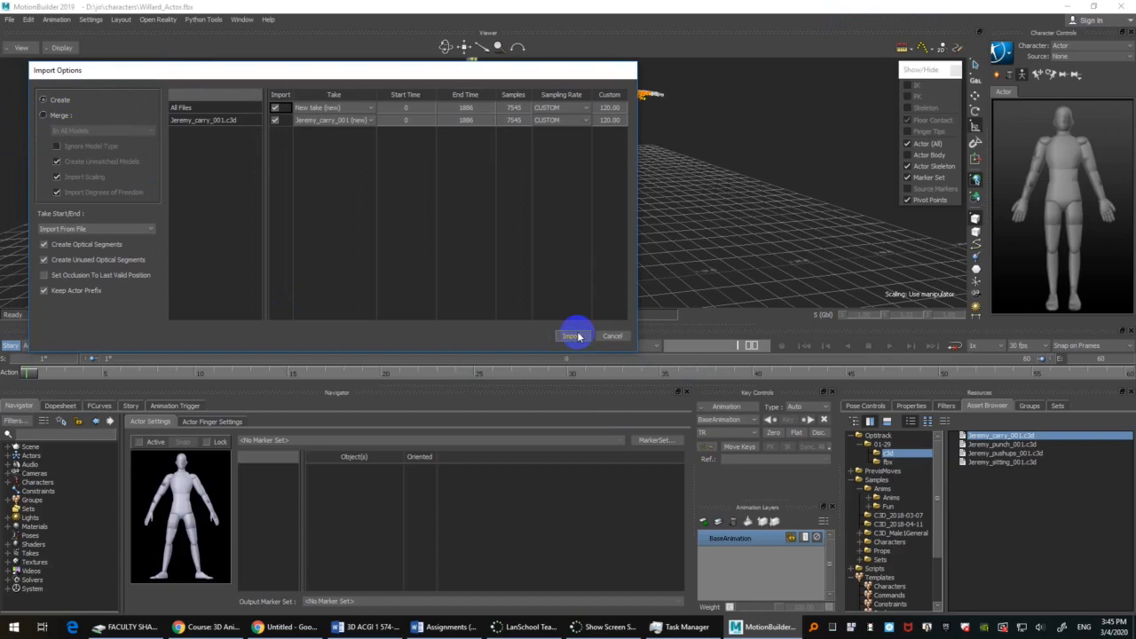
left_click(575, 336)
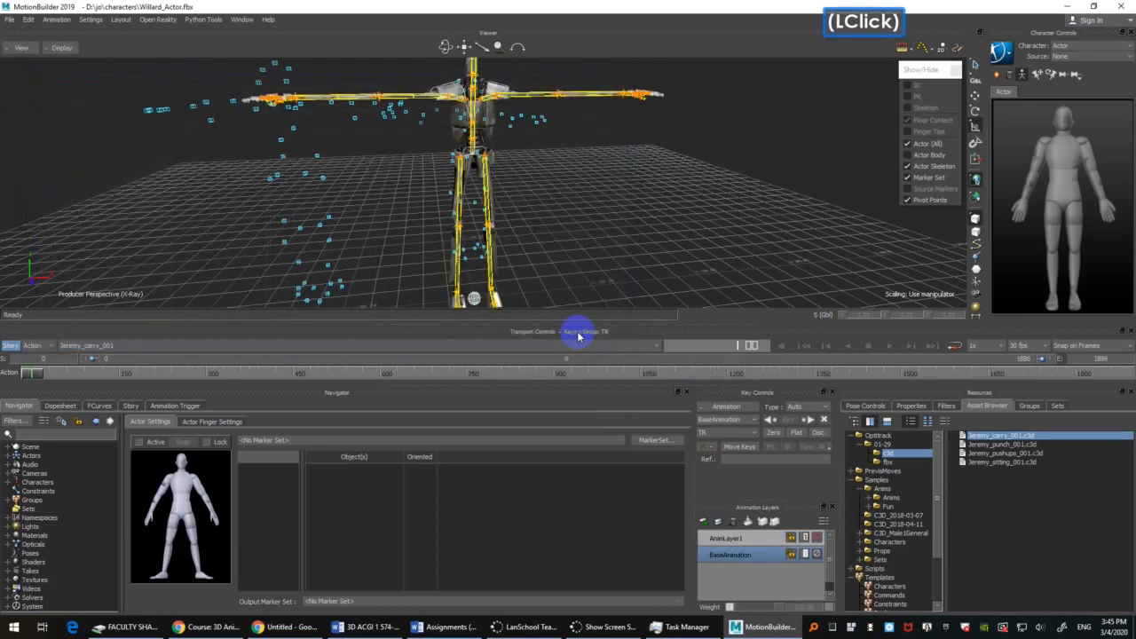
Step: Compare Take 001 with the Jeremy_carry_001 take, return to the latter and inspect its optical markers around the Actor at the first frames
left_click(84, 345)
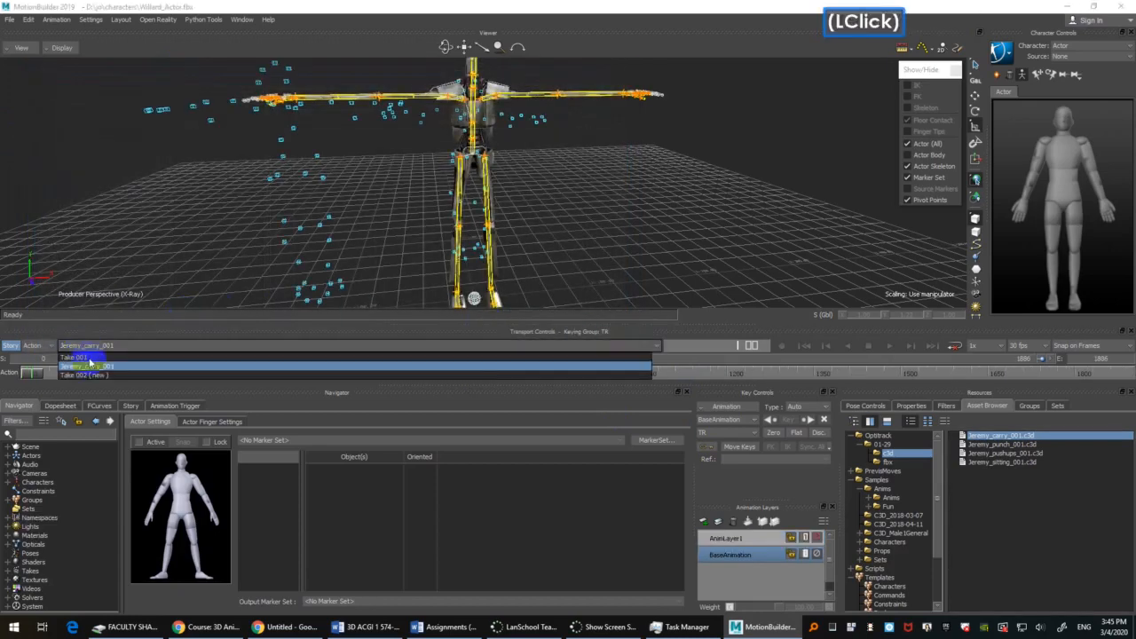
left_click(89, 357)
left_click(88, 347)
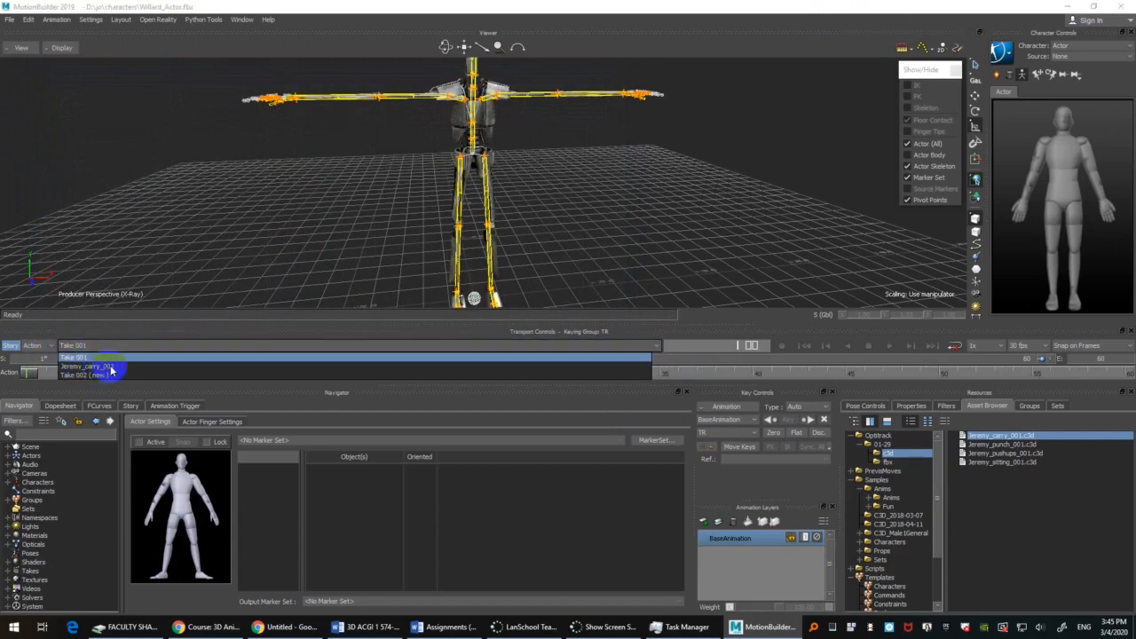
left_click(111, 368)
scroll(725, 185, "down", 3)
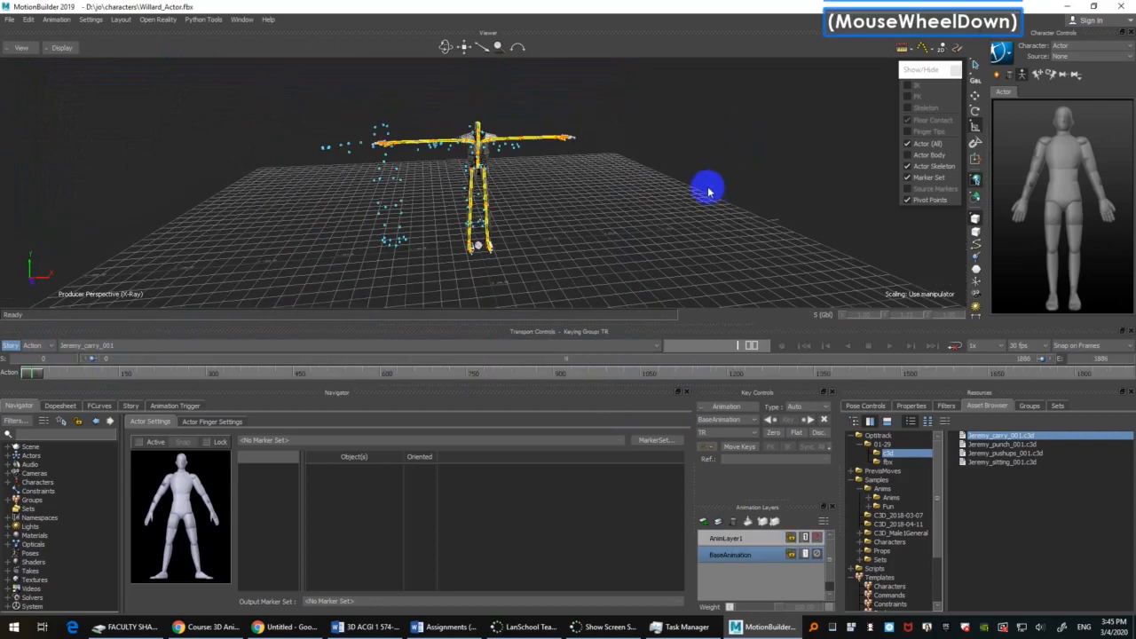
left_click_drag(697, 234, 654, 210, "ctrl+shift")
double_click(11, 390, "shift")
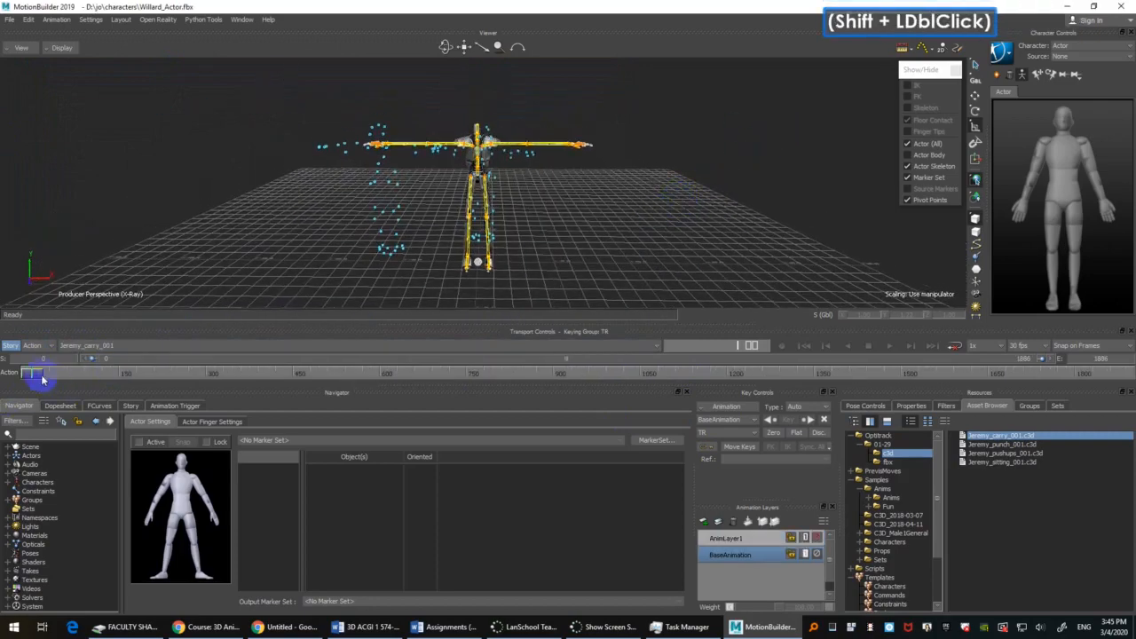
mouse_move(42, 379)
left_mouse_down()
mouse_move(31, 373)
mouse_move(202, 352)
mouse_move(9, 380)
left_mouse_up()
mouse_move(667, 201)
left_mouse_down("ctrl")
mouse_move(696, 193)
mouse_move(680, 236)
mouse_move(734, 213)
mouse_move(641, 206)
mouse_move(625, 229)
left_mouse_up("ctrl")
left_click_drag(640, 199, 636, 225, "shift")
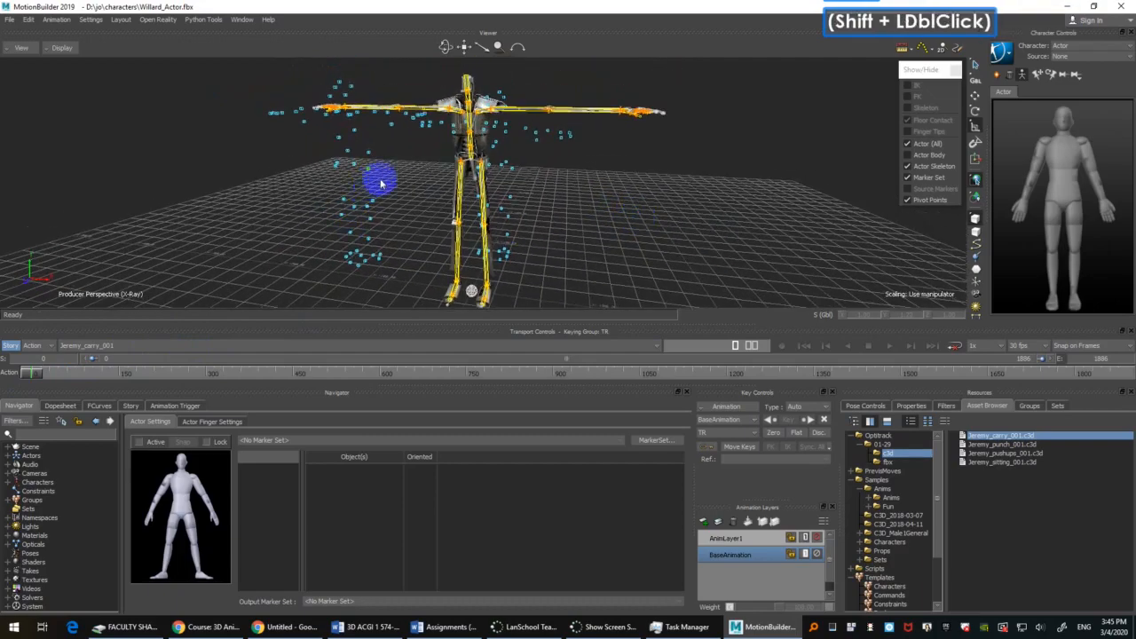
Step: Select waist markers in both marker clouds, including Jeremy_WaistRBack and Taira_WaistRSide, to identify which performer each cloud belongs to
left_click(354, 164)
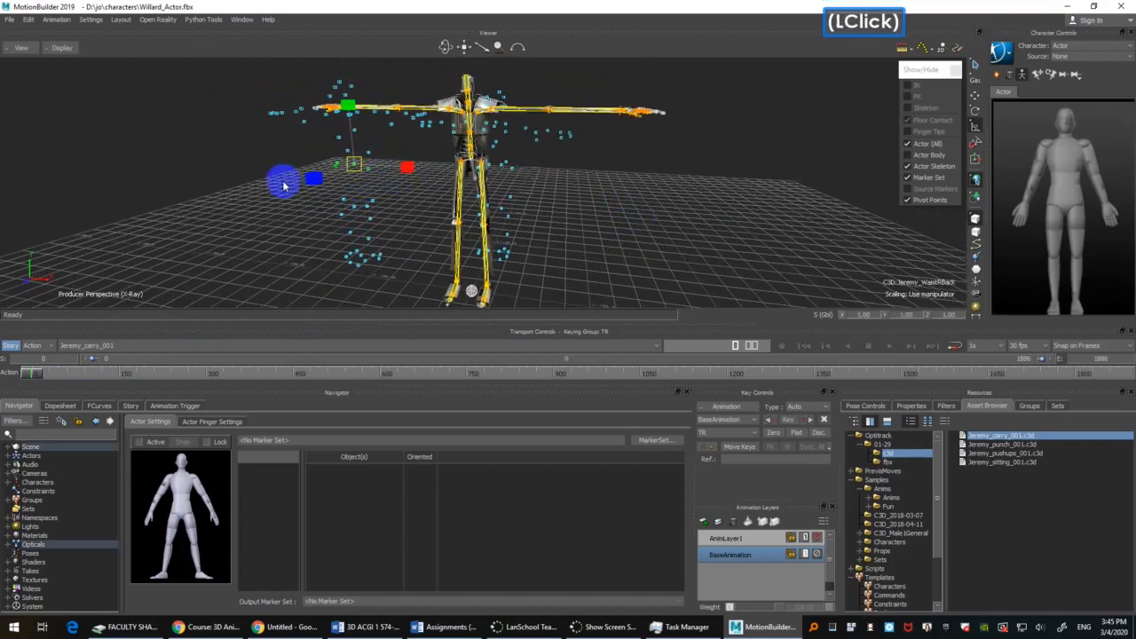
left_click_drag(655, 185, 555, 194, "ctrl")
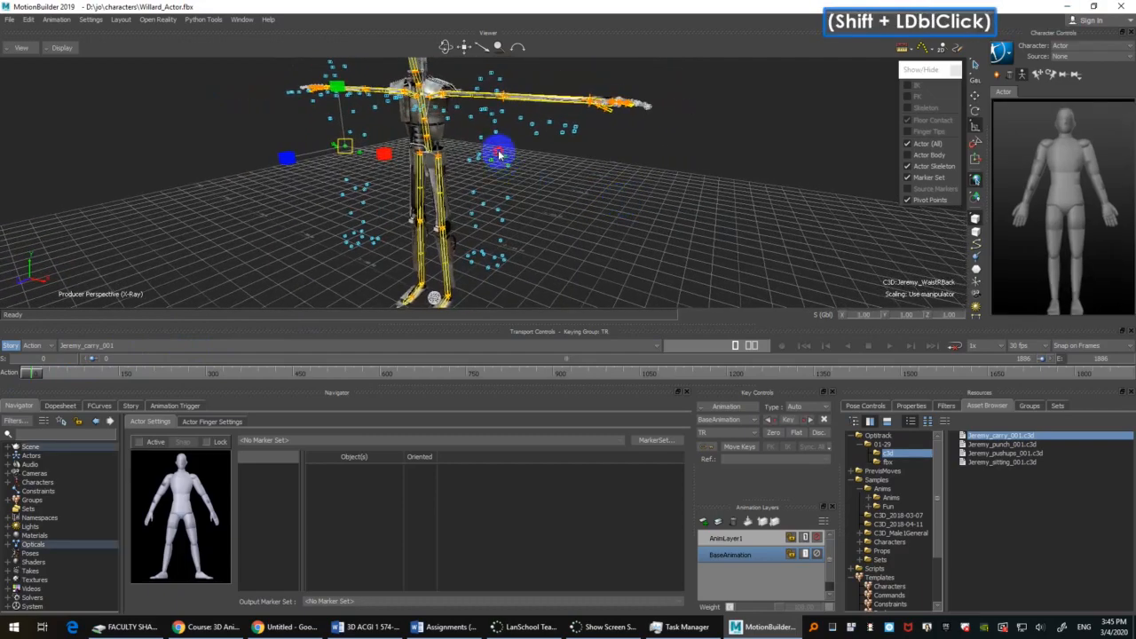
left_click(519, 183)
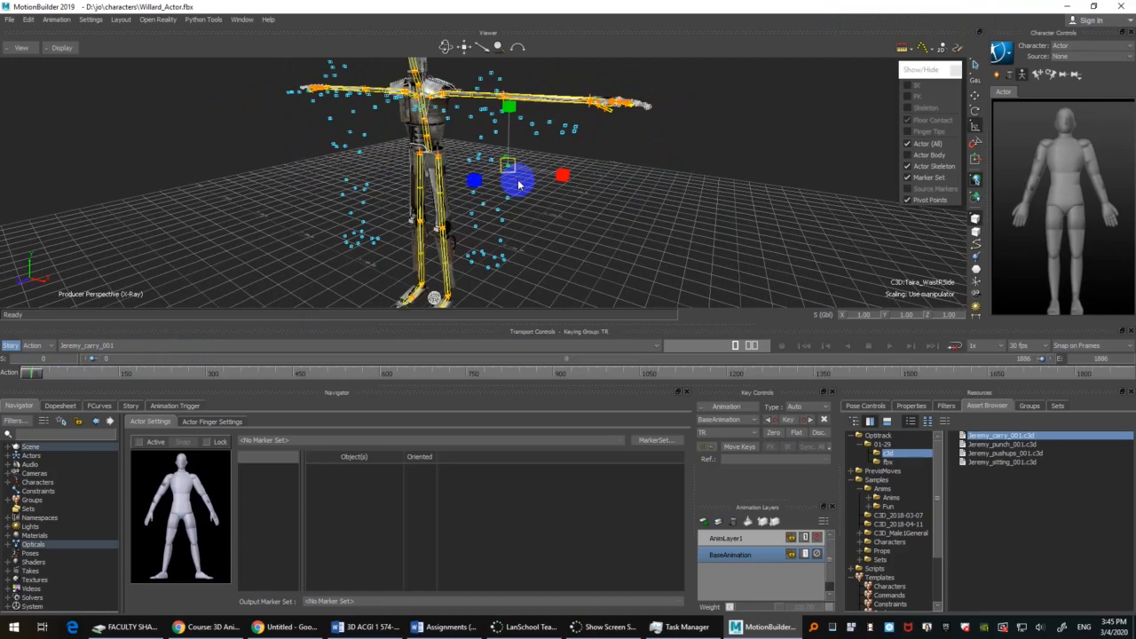
scroll(561, 200, "down", 2)
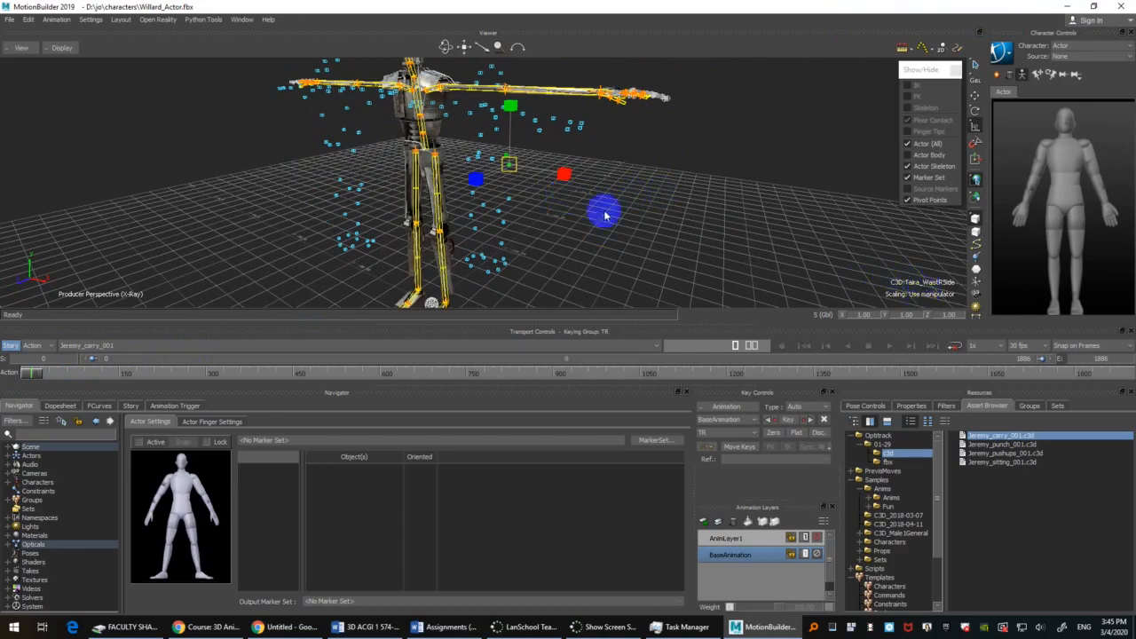
double_click(622, 221, "ctrl+shift")
left_click_drag(626, 224, 641, 211, "shift")
left_click_drag(392, 126, 333, 158)
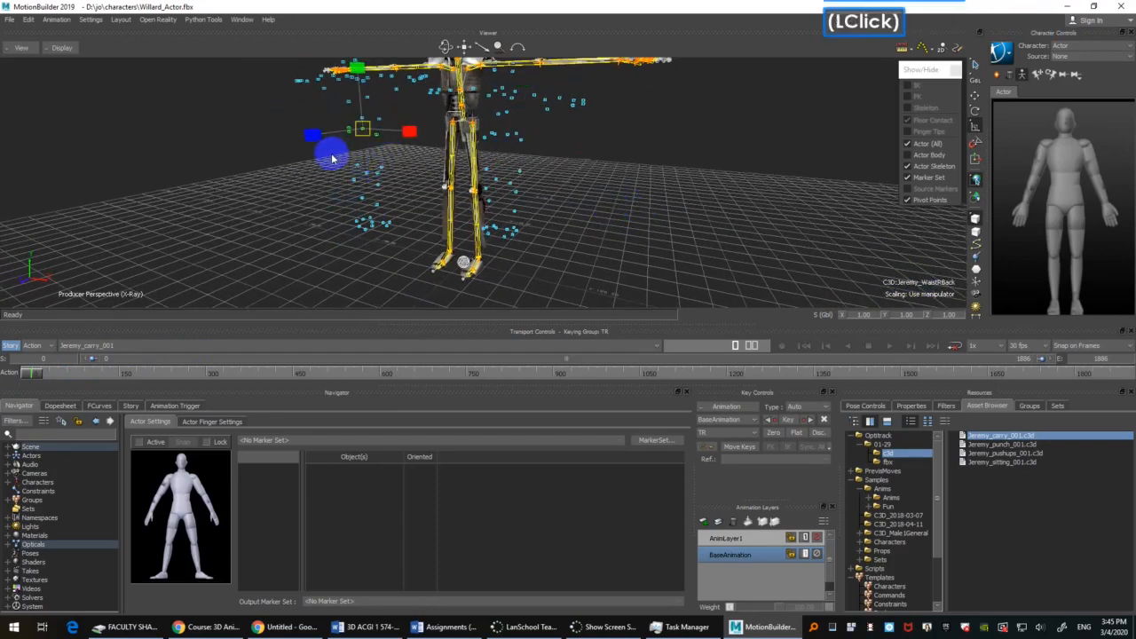
scroll(66, 470, "up", 2)
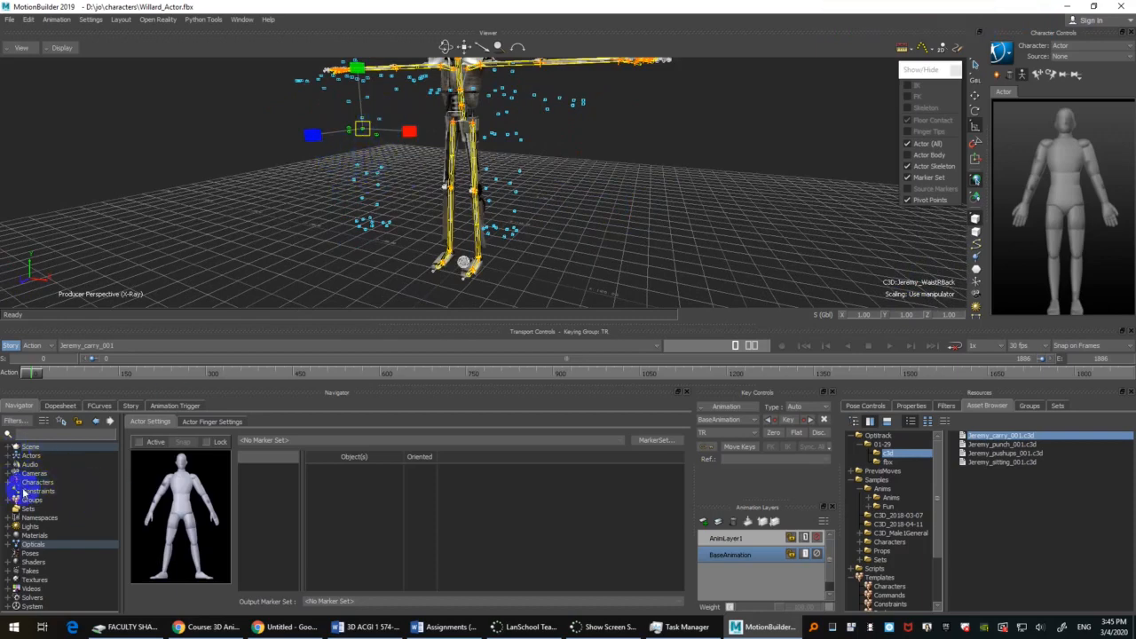
Step: Expand the scene's C3D:optical branch and select all the Jeremy markers from Jeremy_WaistLFront through Jeremy_RToeTip
left_click(8, 447)
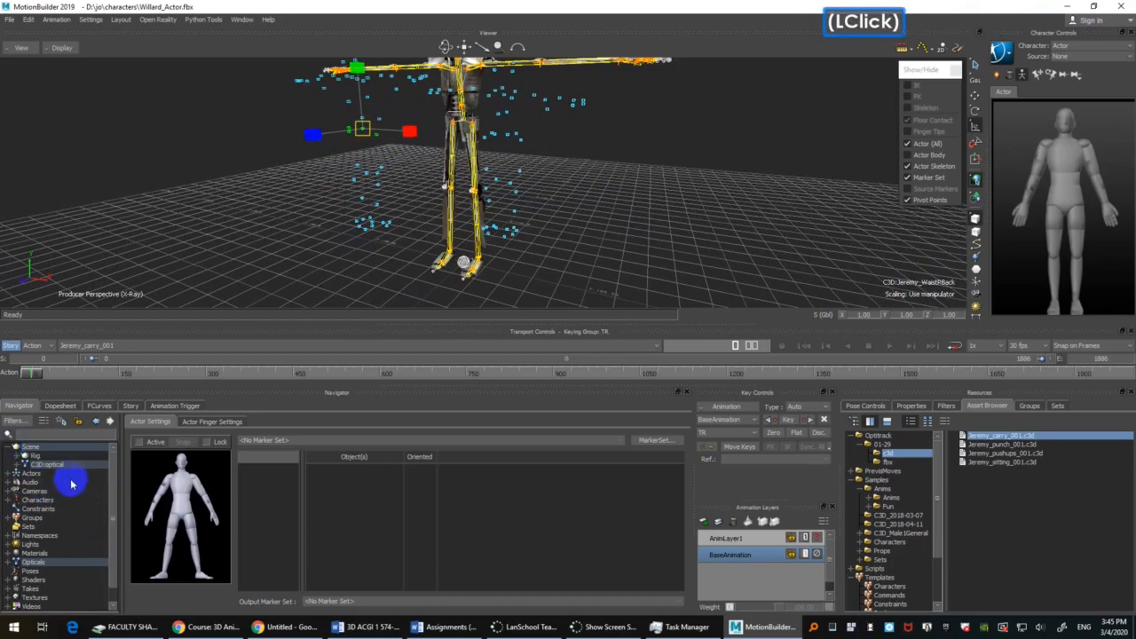
left_click(16, 466)
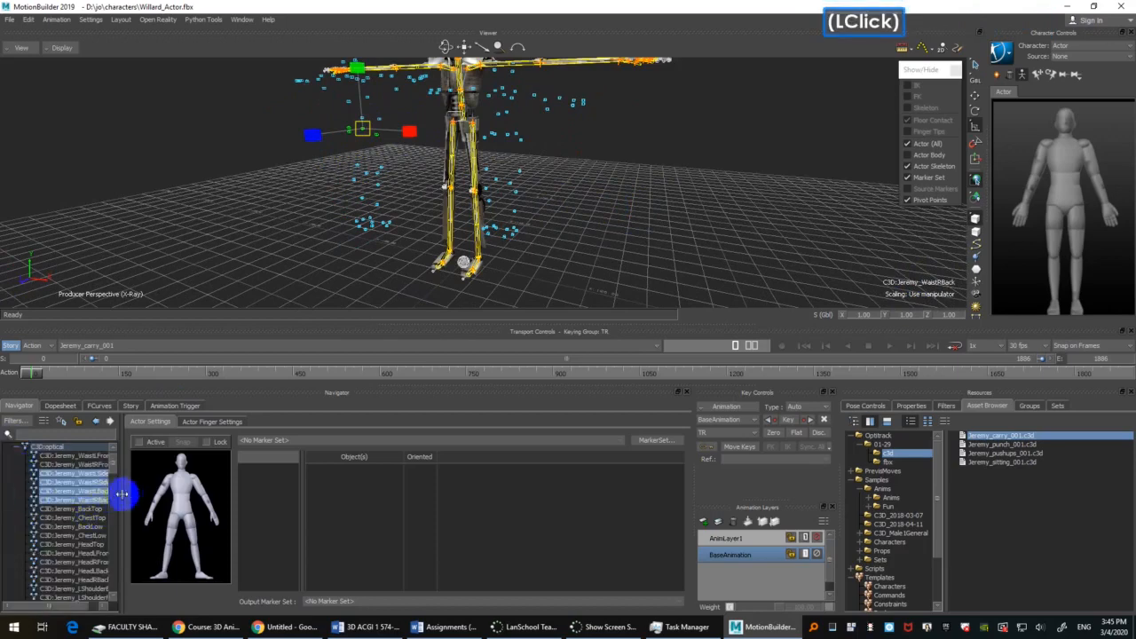
left_click_drag(122, 494, 152, 456)
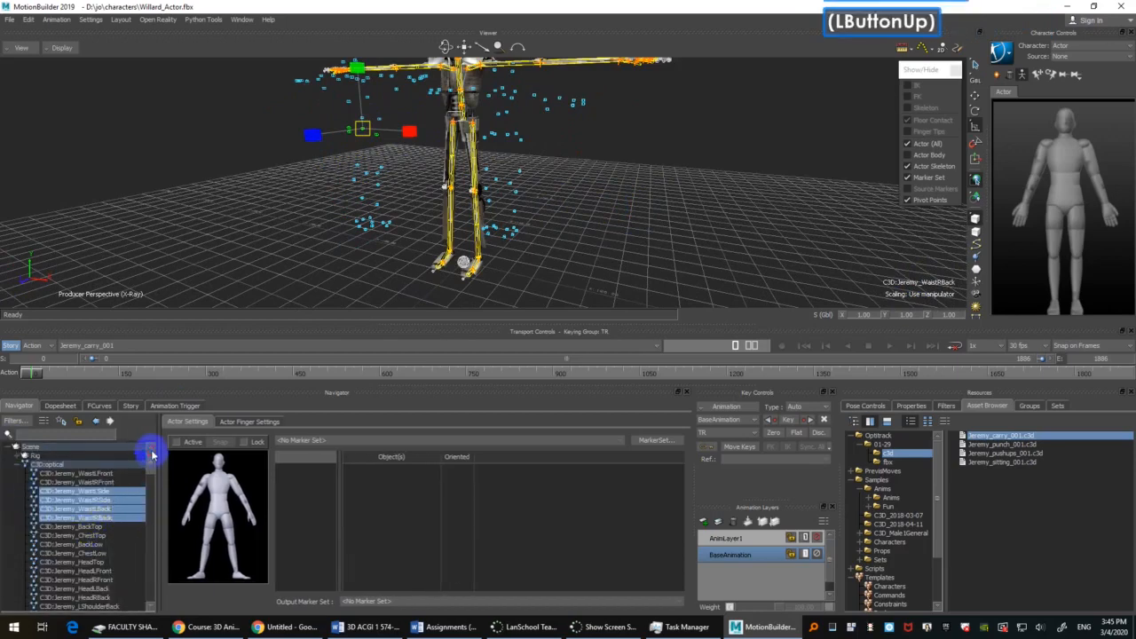
left_click(80, 474)
scroll(85, 513, "down", 4)
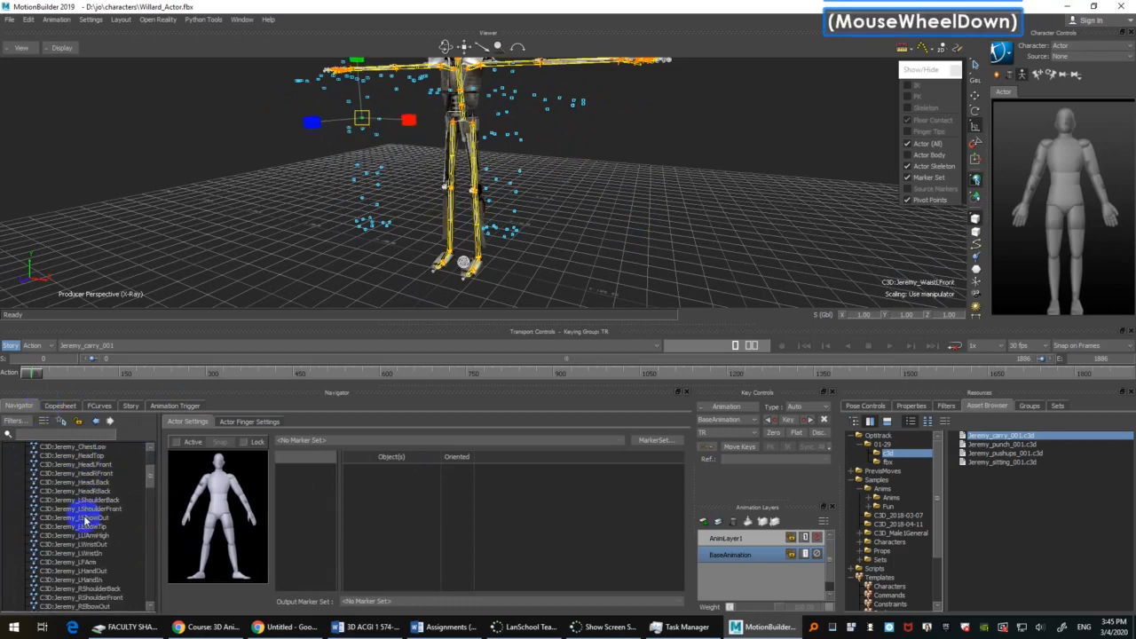
scroll(84, 522, "down", 8)
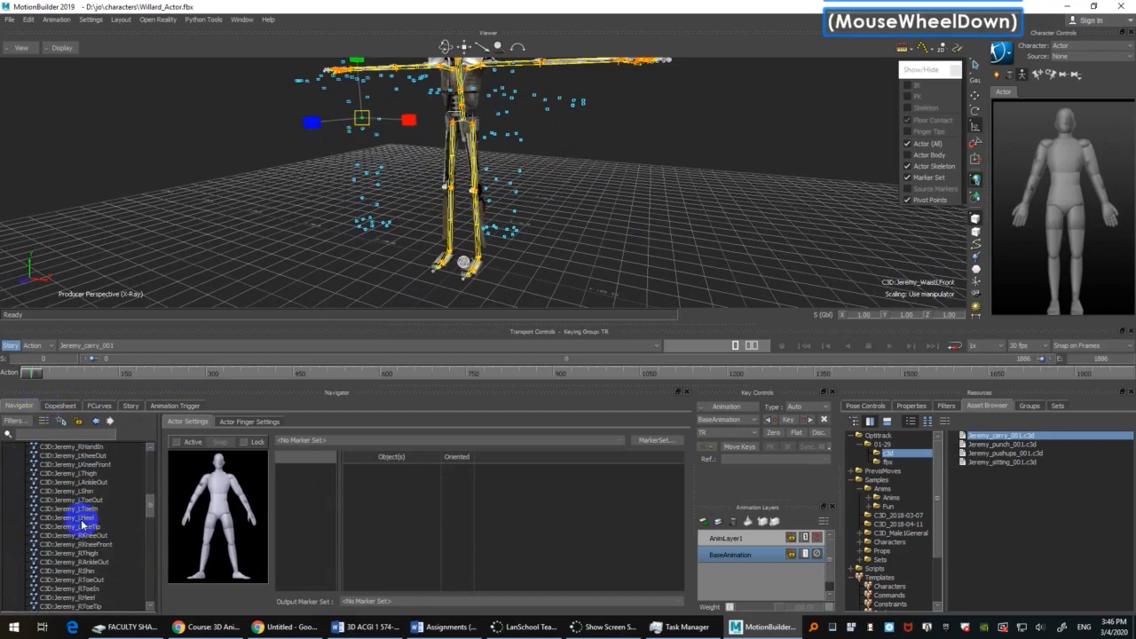
scroll(81, 524, "down", 3)
left_click(80, 527, "shift")
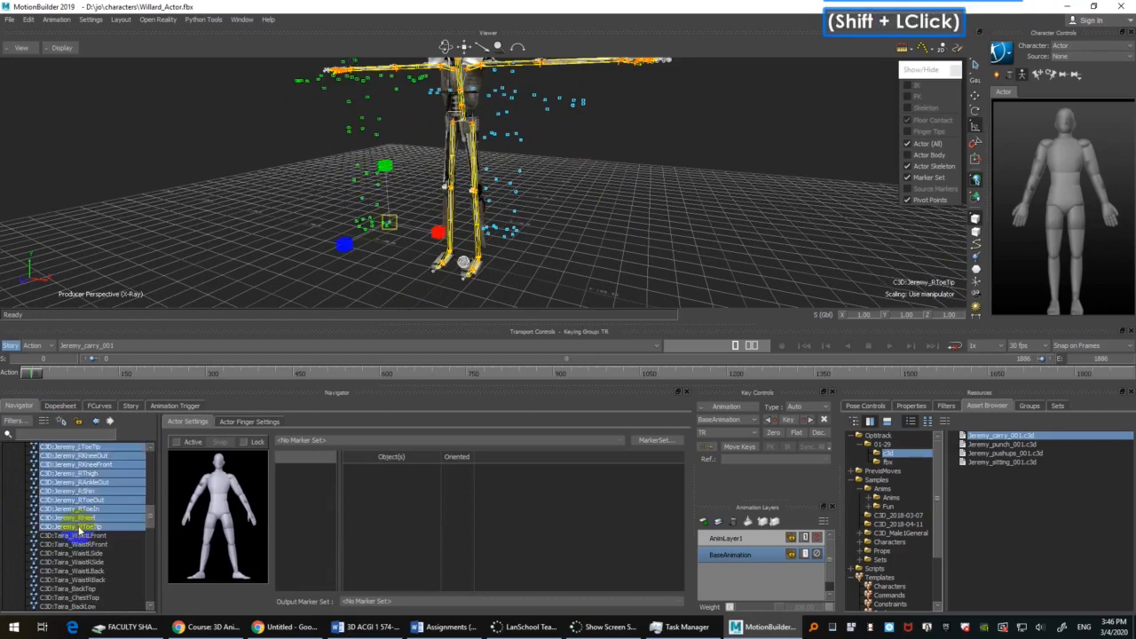
right_click(81, 484)
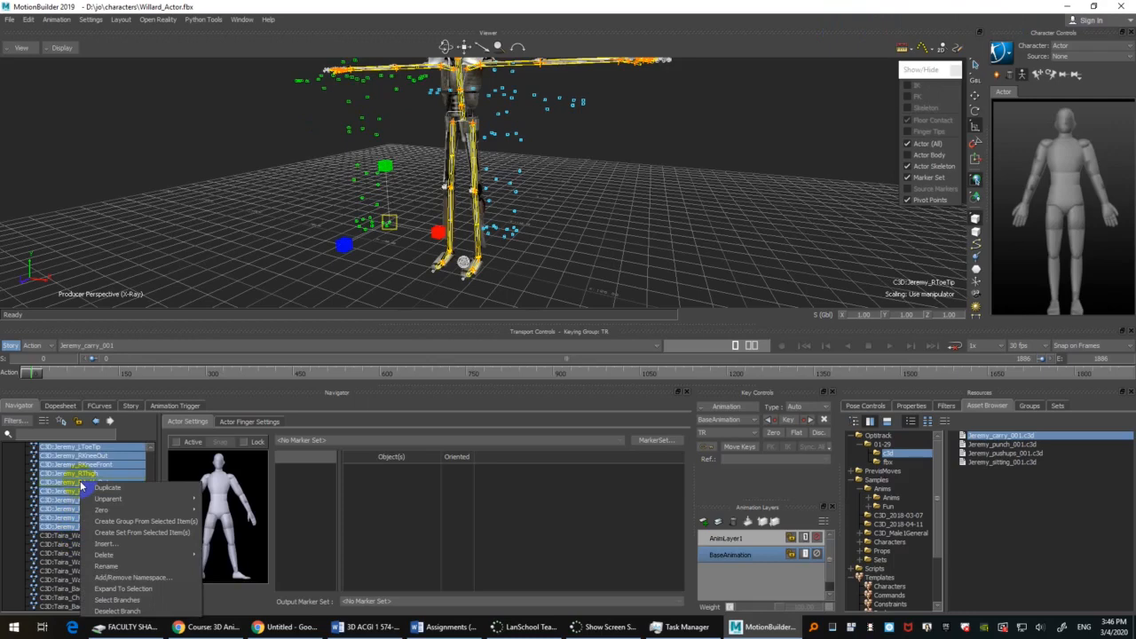
left_click(243, 169)
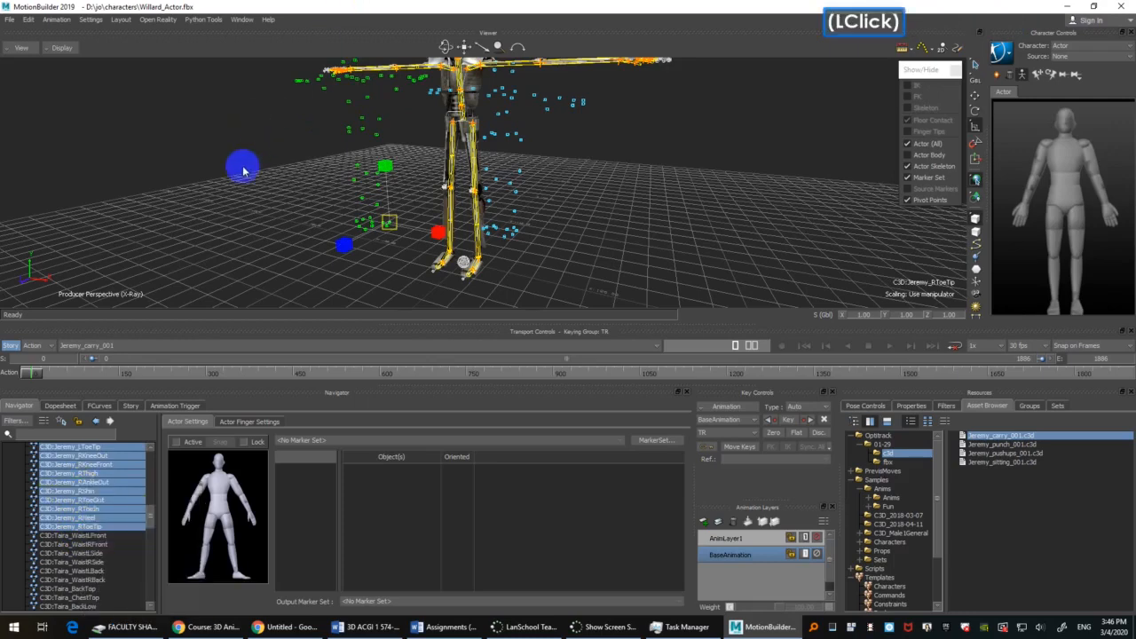
key("shift")
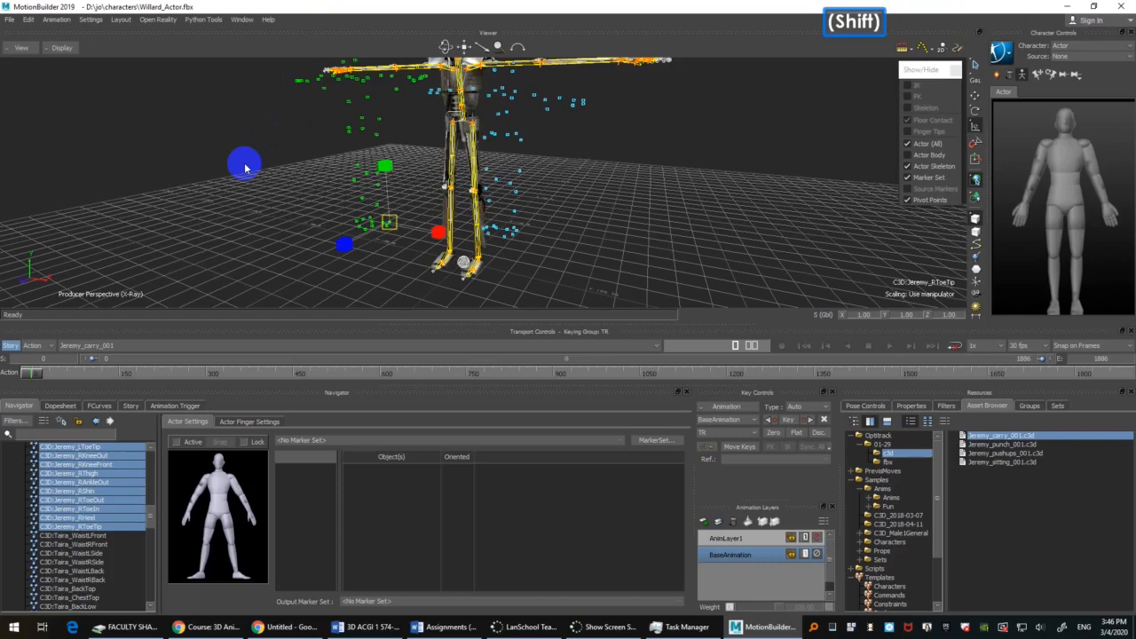
left_click(246, 169, "shift")
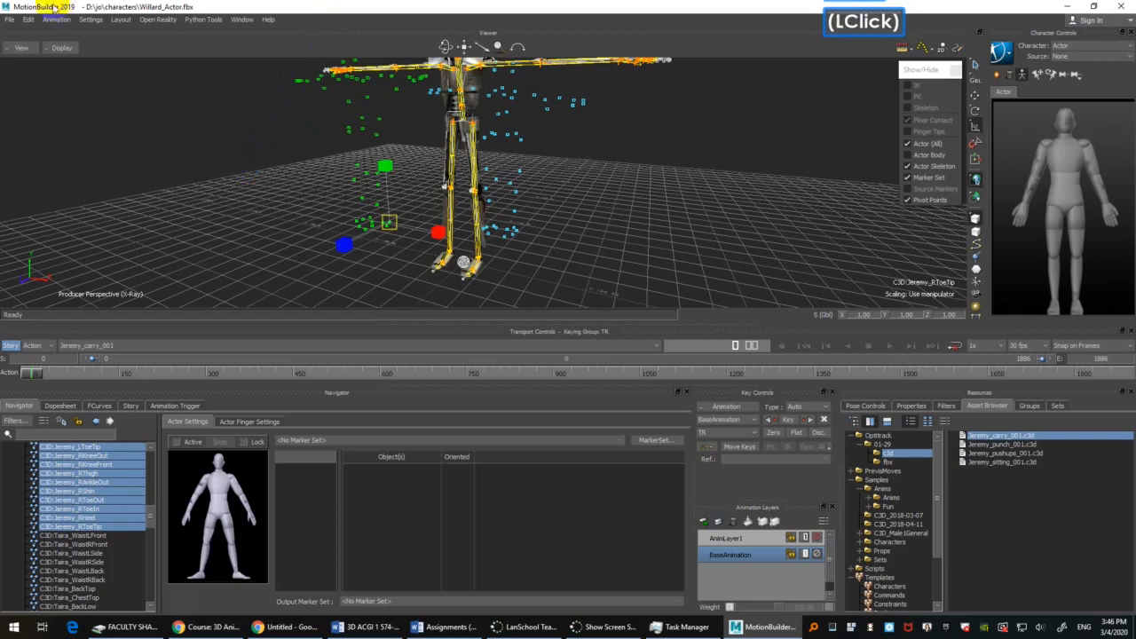
Step: Hide all the selected Jeremy markers from within the Schematic view and return to the perspective view
left_click(21, 48)
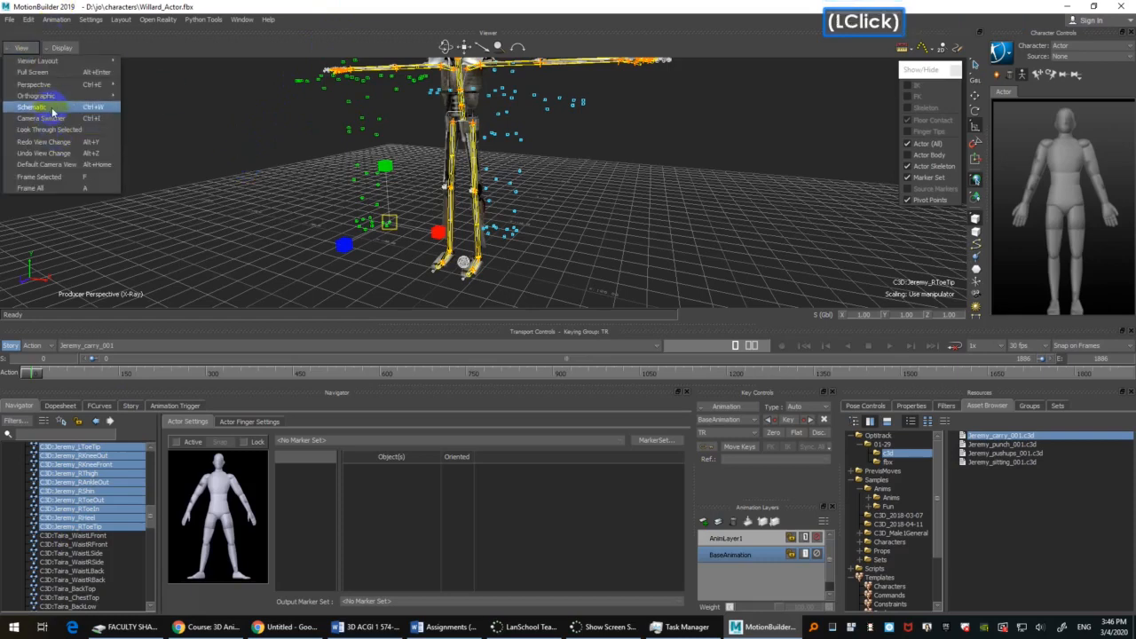
left_click(52, 107)
left_click(275, 172)
key("f")
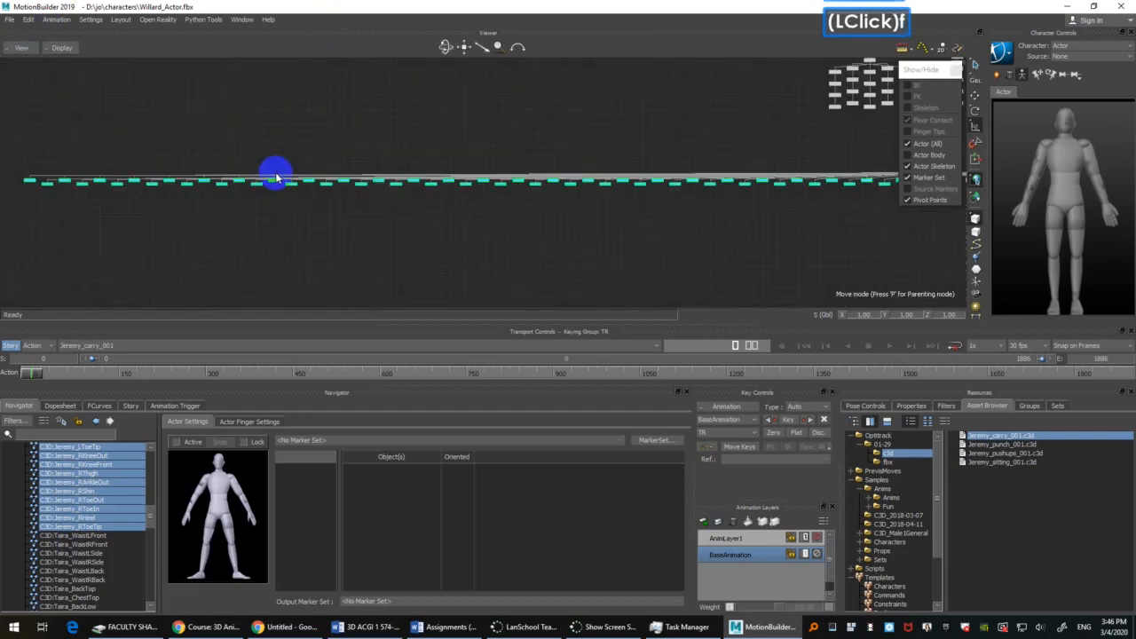
left_click_drag(228, 193, 304, 103, "ctrl")
right_click(325, 104)
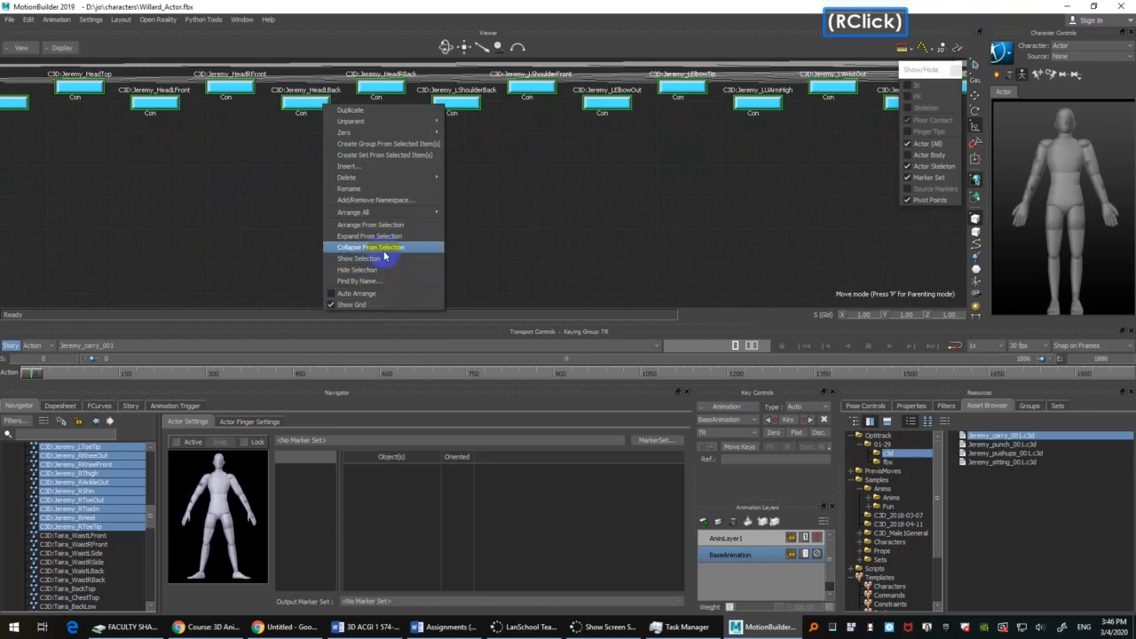
left_click(388, 258)
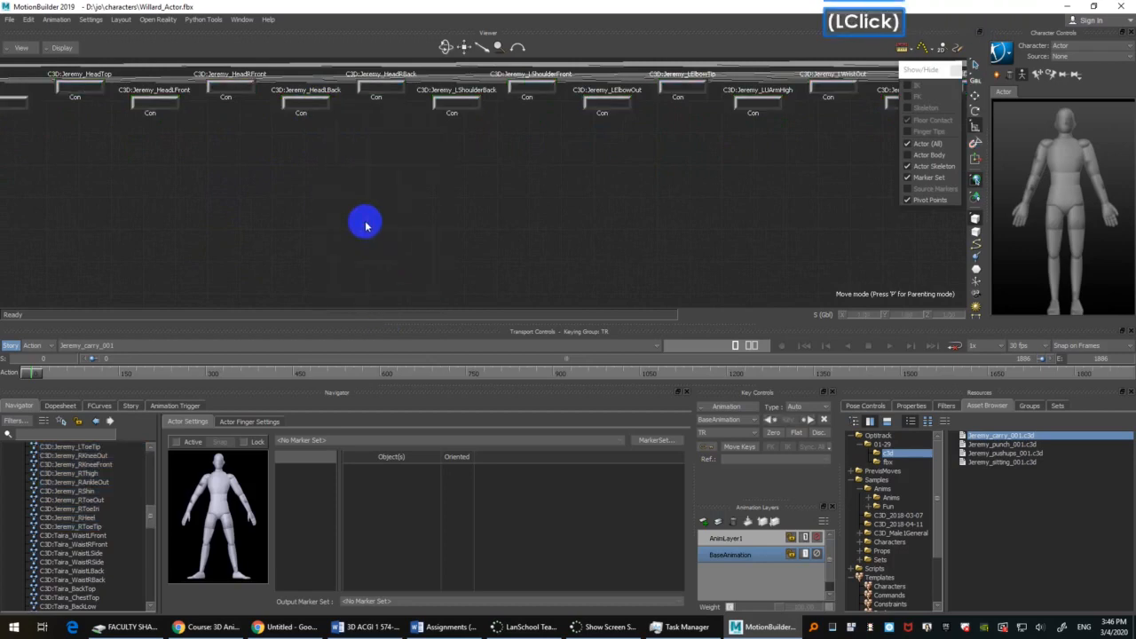
key("ctrl+w")
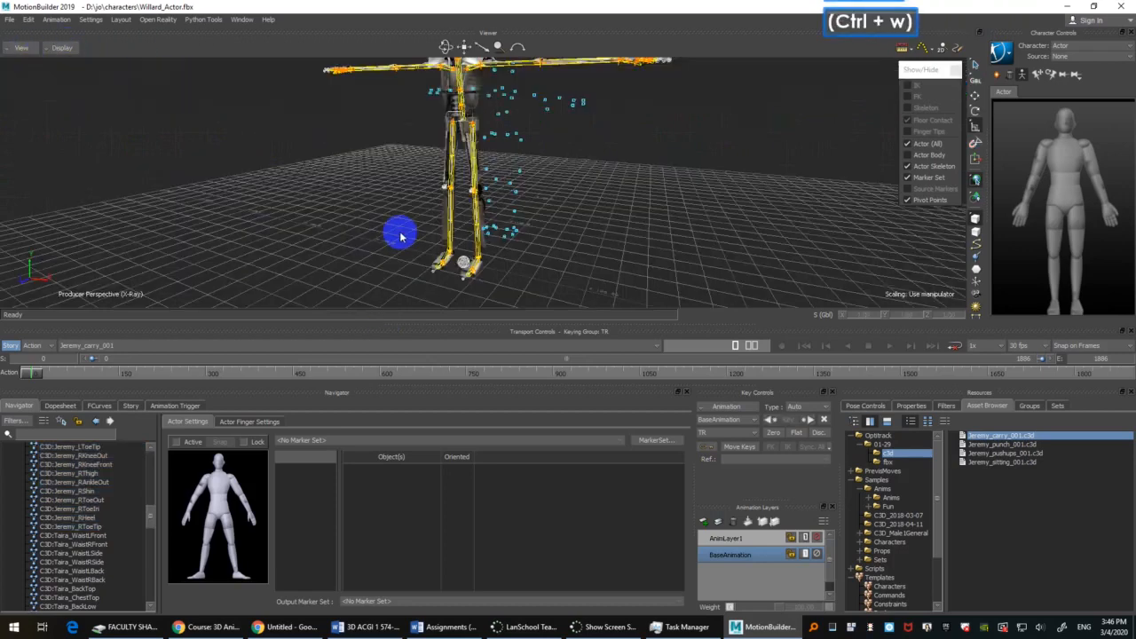
Step: Select the C3D:optical root, try moving the marker cloud away from the Actor across the floor, and undo the move
left_click_drag(400, 236, 584, 240, "ctrl+shift")
double_click(584, 241, "ctrl")
left_click(413, 249)
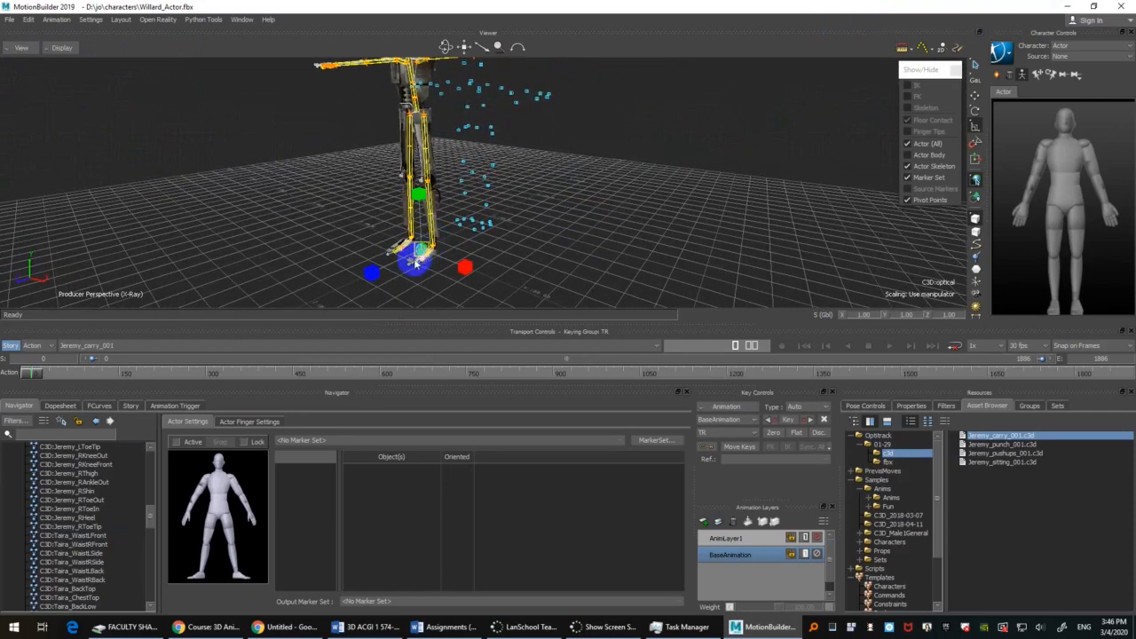
left_click_drag(608, 233, 582, 253, "ctrl")
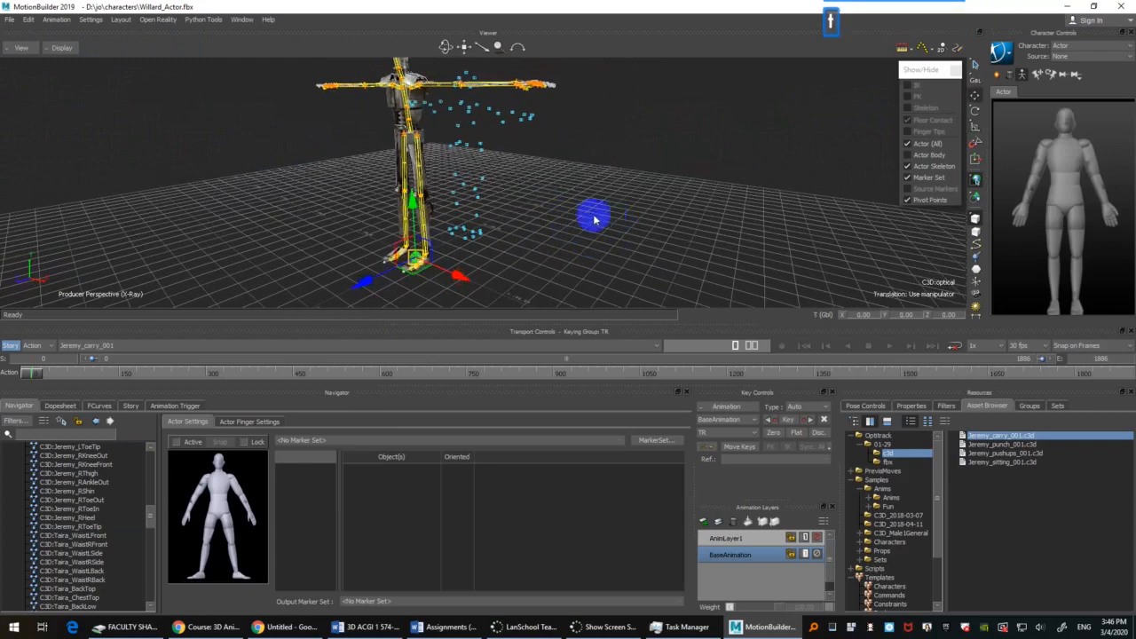
key("t")
mouse_move(416, 267)
left_mouse_down()
mouse_move(540, 261)
mouse_move(628, 290)
mouse_move(499, 274)
left_mouse_up()
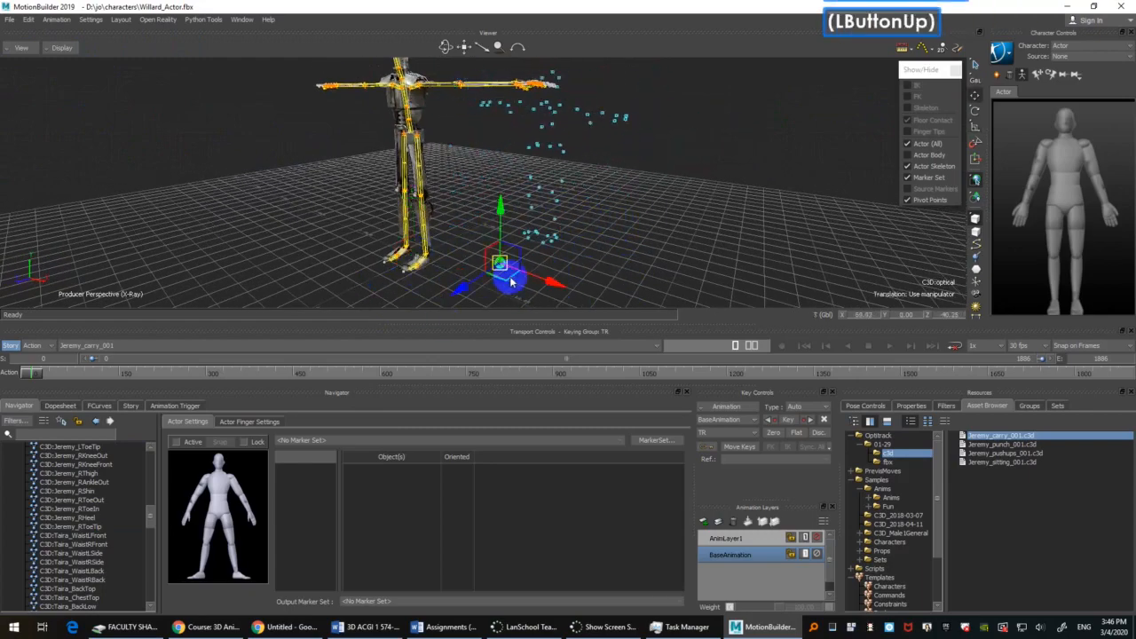
key("ctrl+z")
Step: Select the Taira_RToeTip marker and examine which way the remaining marker cloud faces compared with the Actor
mouse_move(736, 204)
left_mouse_down("ctrl+shift")
mouse_move(684, 166)
mouse_move(710, 204)
mouse_move(683, 177)
mouse_move(604, 192)
mouse_move(568, 232)
mouse_move(588, 231)
mouse_move(503, 265)
left_mouse_up("ctrl+shift")
left_click(506, 255)
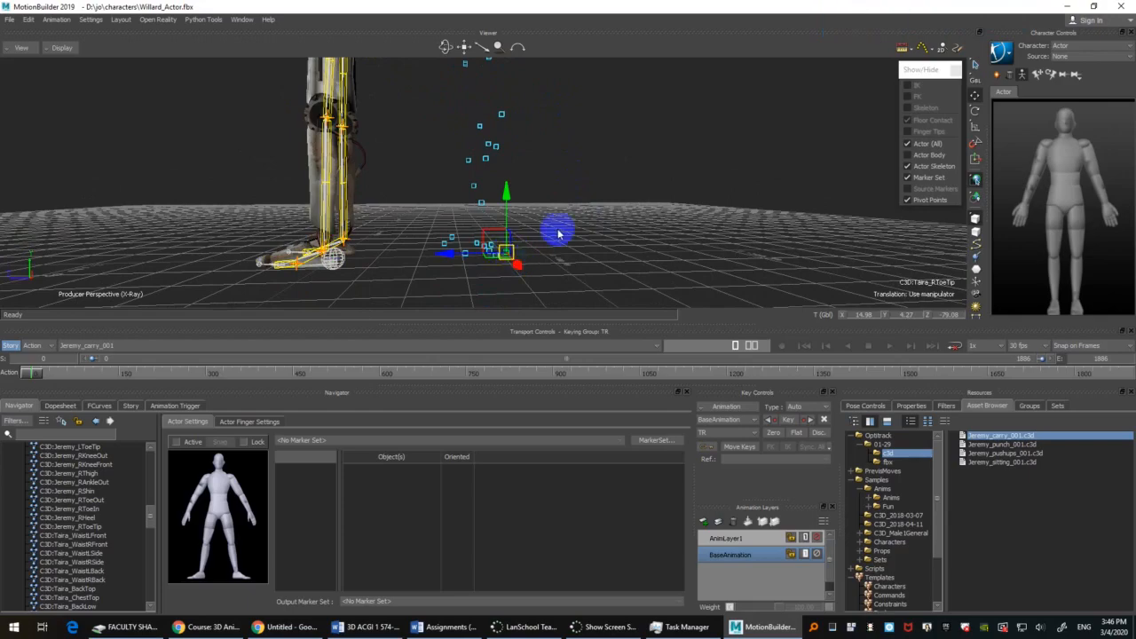
left_click_drag(554, 230, 642, 157, "ctrl")
left_click_drag(613, 81, 621, 274, "ctrl")
left_click_drag(620, 158, 611, 197, "shift")
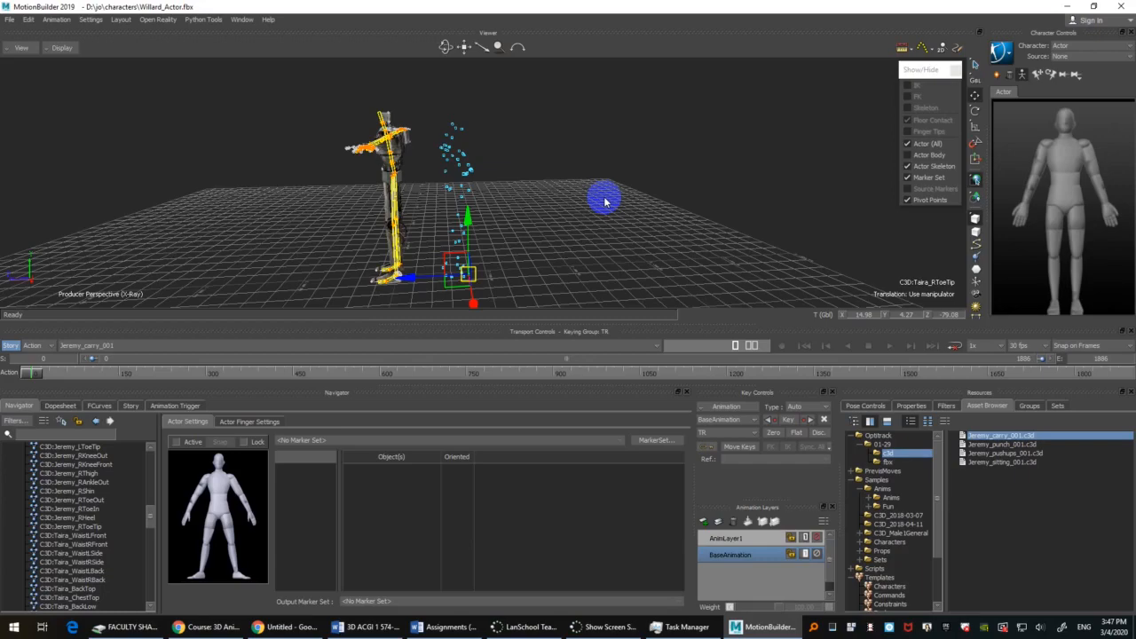
left_click_drag(655, 195, 572, 218, "ctrl")
left_click_drag(571, 218, 571, 152, "ctrl+shift")
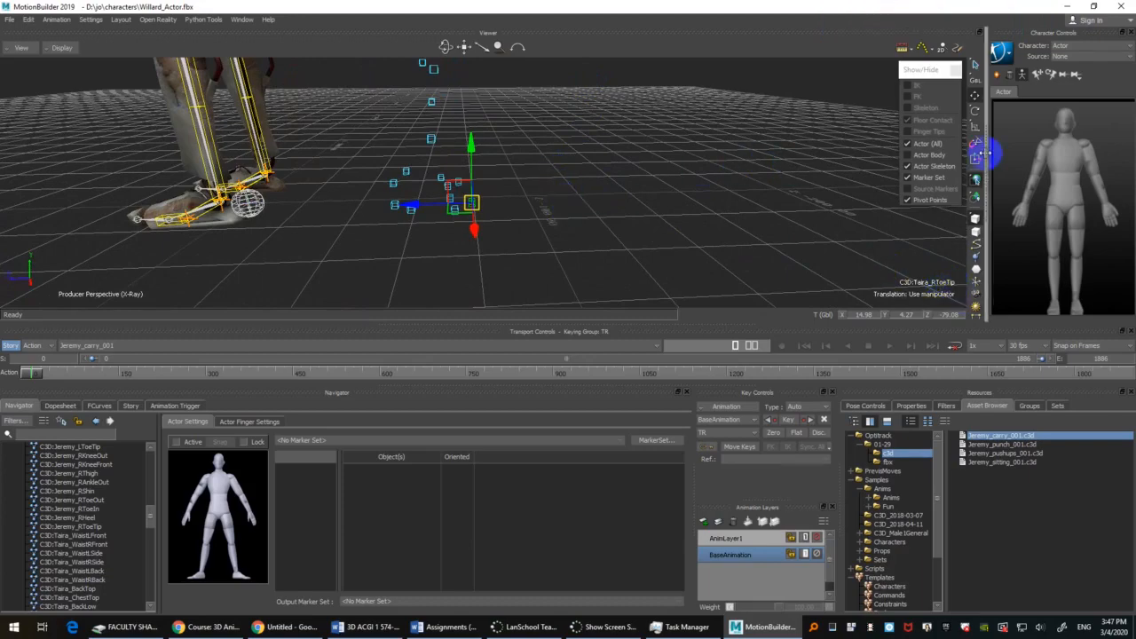
left_click_drag(728, 165, 819, 106, "ctrl")
left_click_drag(608, 181, 552, 234, "ctrl")
double_click(40, 346, "ctrl")
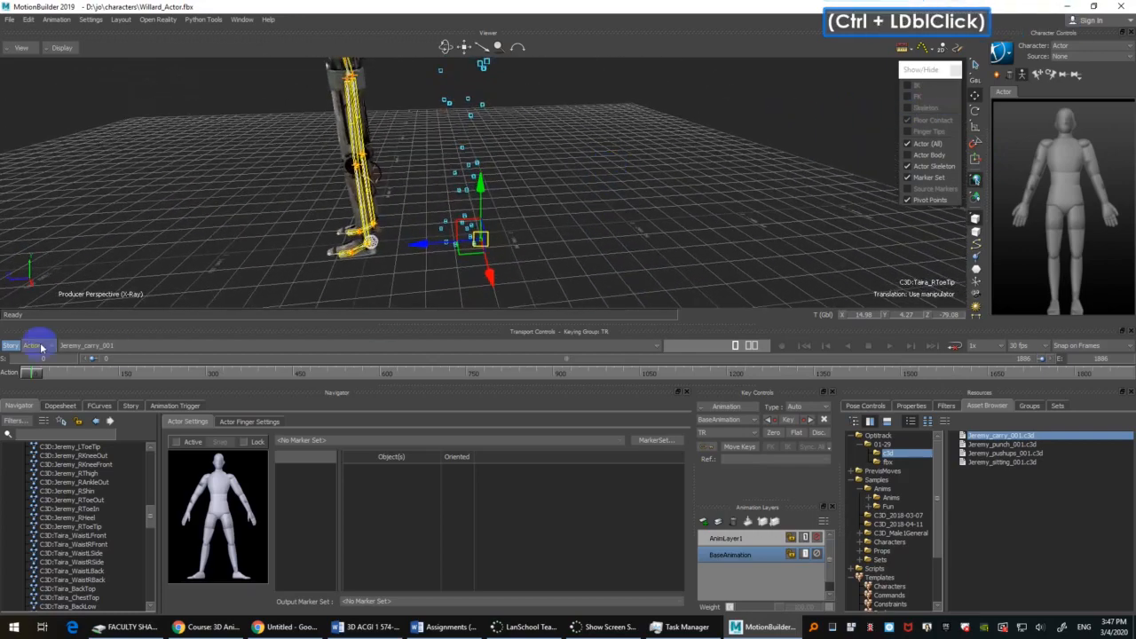
left_click_drag(39, 372, 6, 376)
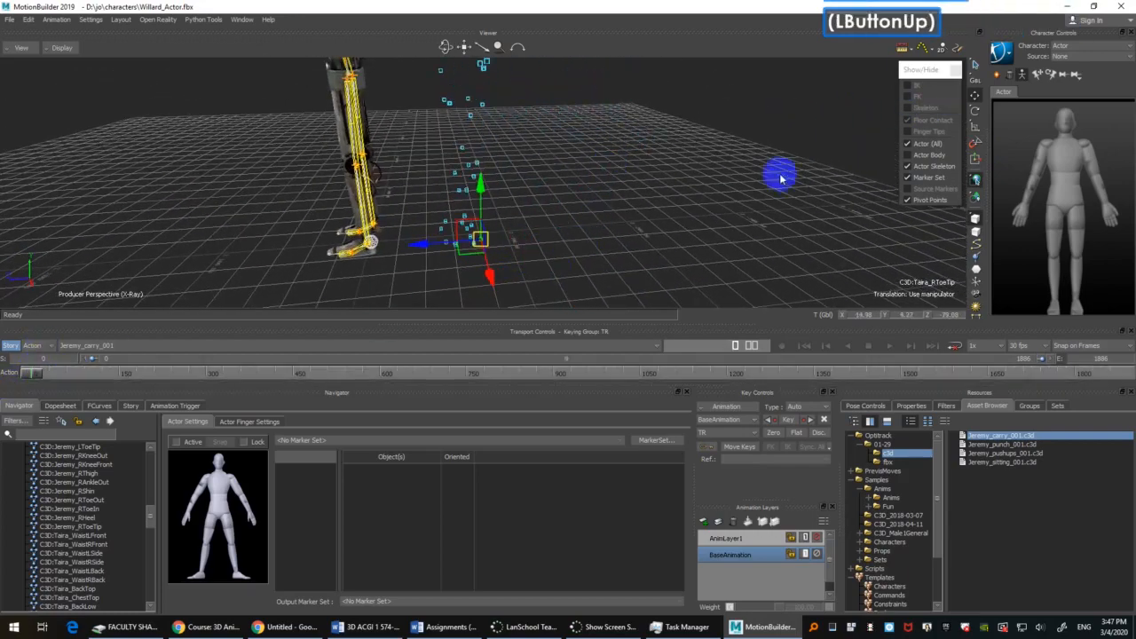
left_click_drag(539, 143, 558, 177, "ctrl")
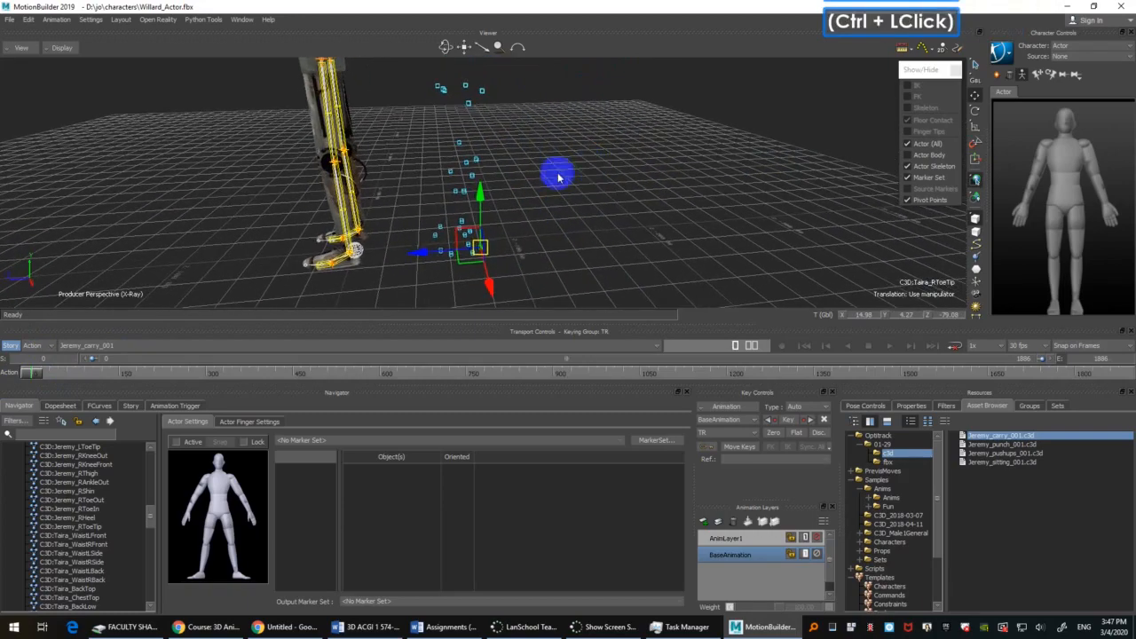
Step: Select the C3D:optical root, set the rotation snap to 10.00, and turn the marker cloud 180 degrees about its vertical axis
left_click(362, 255)
left_click_drag(614, 175, 664, 181, "ctrl")
left_click_drag(664, 181, 666, 213, "shift")
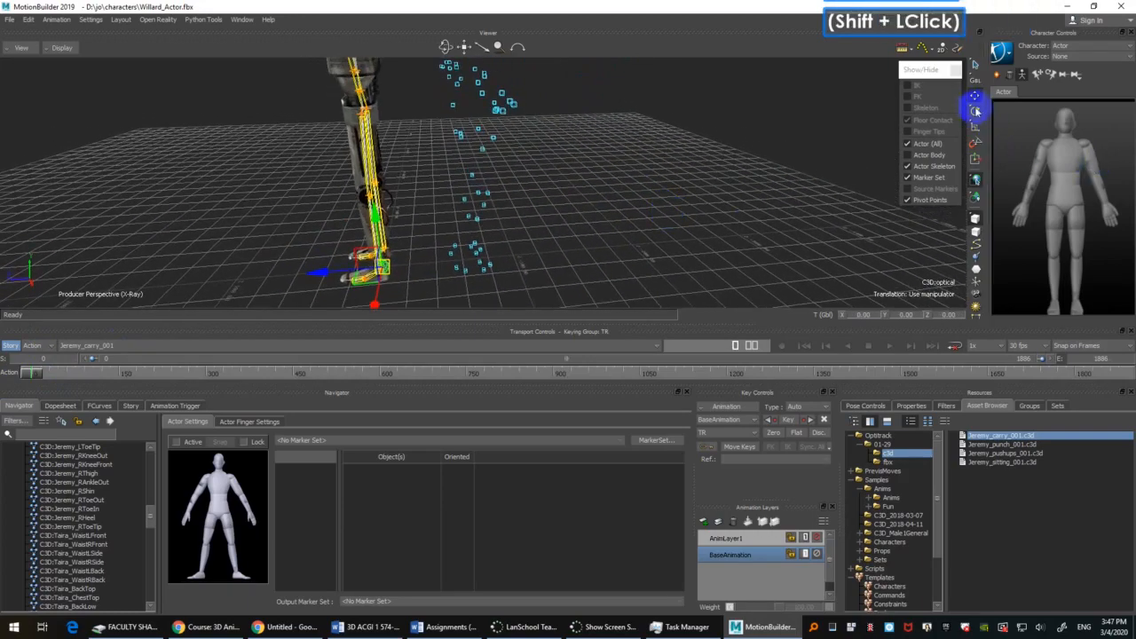
left_click(976, 111)
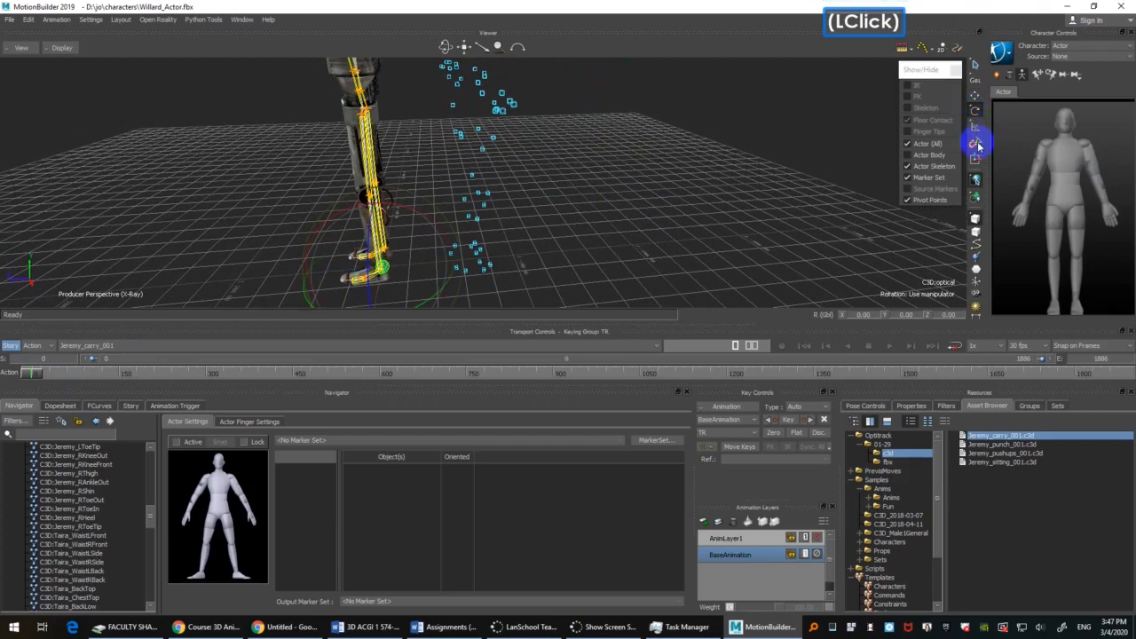
right_click(976, 143)
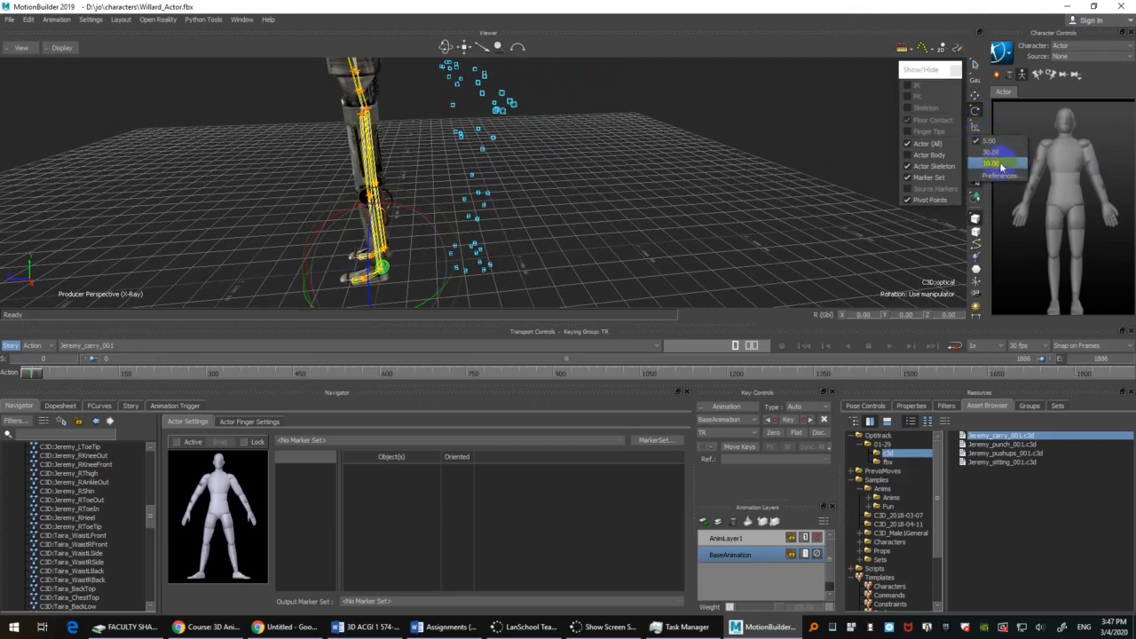
left_click(1000, 167)
mouse_move(431, 305)
left_mouse_down()
mouse_move(526, 237)
mouse_move(532, 299)
mouse_move(578, 233)
mouse_move(577, 273)
mouse_move(500, 231)
mouse_move(592, 231)
mouse_move(476, 232)
mouse_move(444, 261)
mouse_move(459, 259)
mouse_move(399, 256)
mouse_move(703, 205)
left_mouse_up()
key("ctrl+z")
mouse_move(618, 233)
left_mouse_down("ctrl+shift")
mouse_move(672, 178)
mouse_move(630, 203)
mouse_move(624, 257)
mouse_move(619, 218)
mouse_move(641, 257)
mouse_move(629, 208)
mouse_move(630, 231)
left_mouse_up("ctrl+shift")
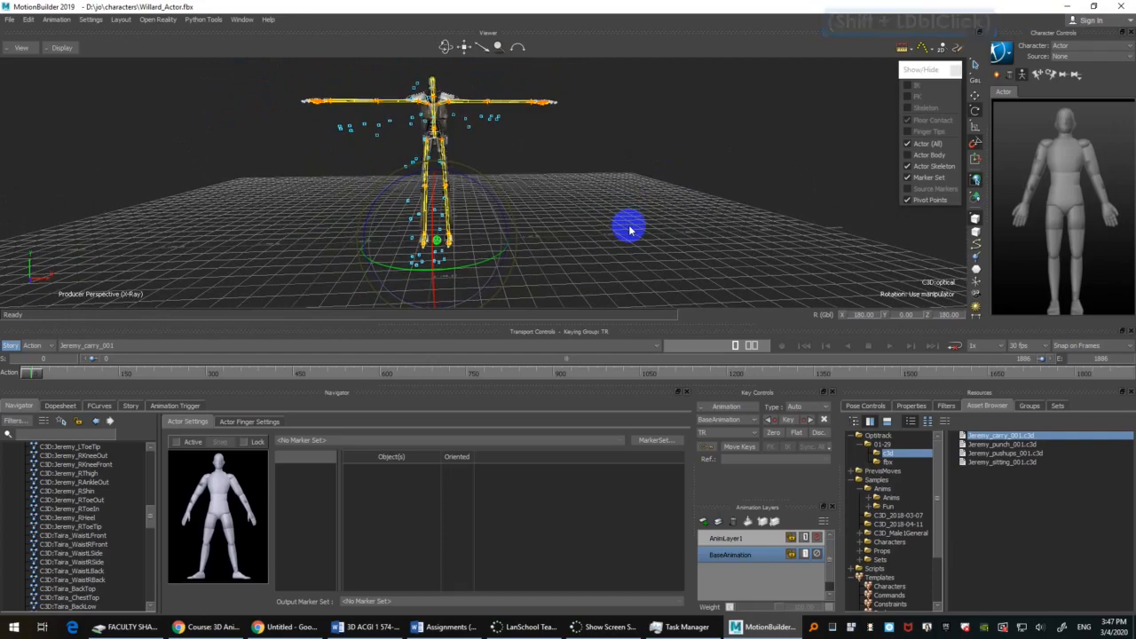
Step: In the front view, scale the C3D:optical root uniformly to about 1.23 to match the Actor's size
key("ctrl+f")
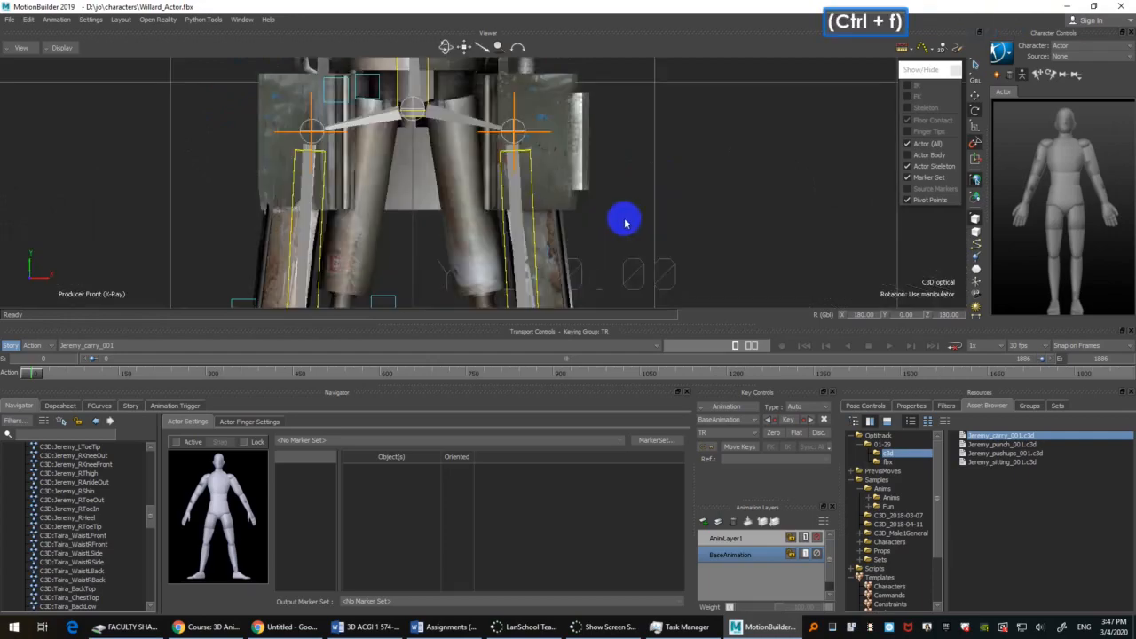
left_click_drag(624, 219, 688, 259, "ctrl")
double_click(637, 235, "ctrl")
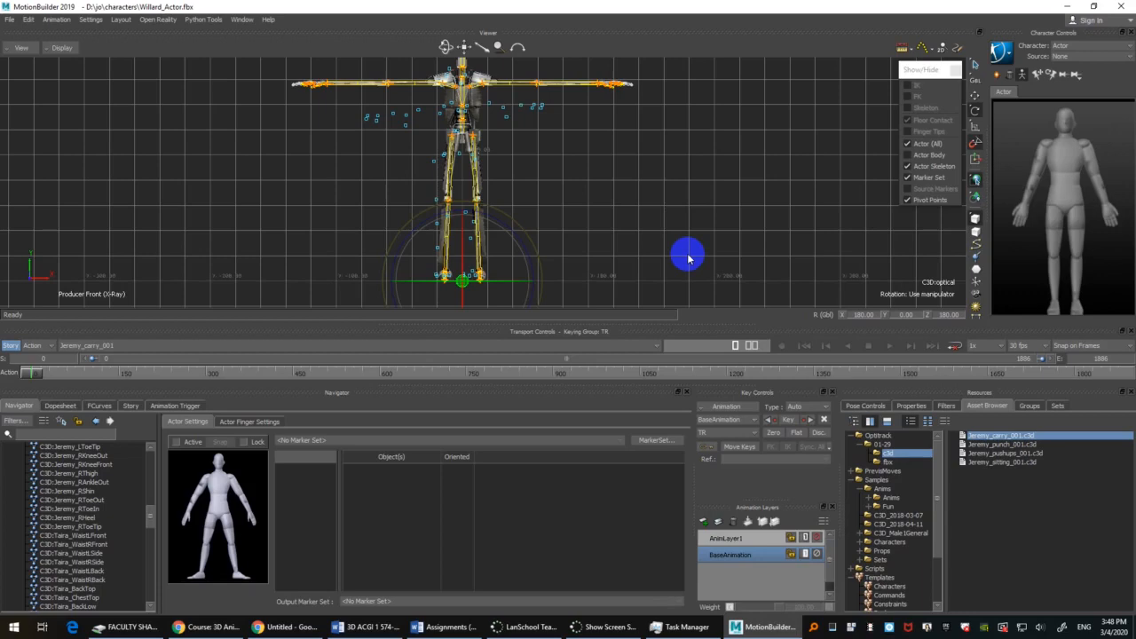
left_click_drag(688, 256, 683, 223, "ctrl")
left_click_drag(683, 223, 684, 211, "shift")
mouse_move(685, 211)
left_mouse_down("ctrl")
mouse_move(672, 210)
mouse_move(682, 212)
left_mouse_up("ctrl")
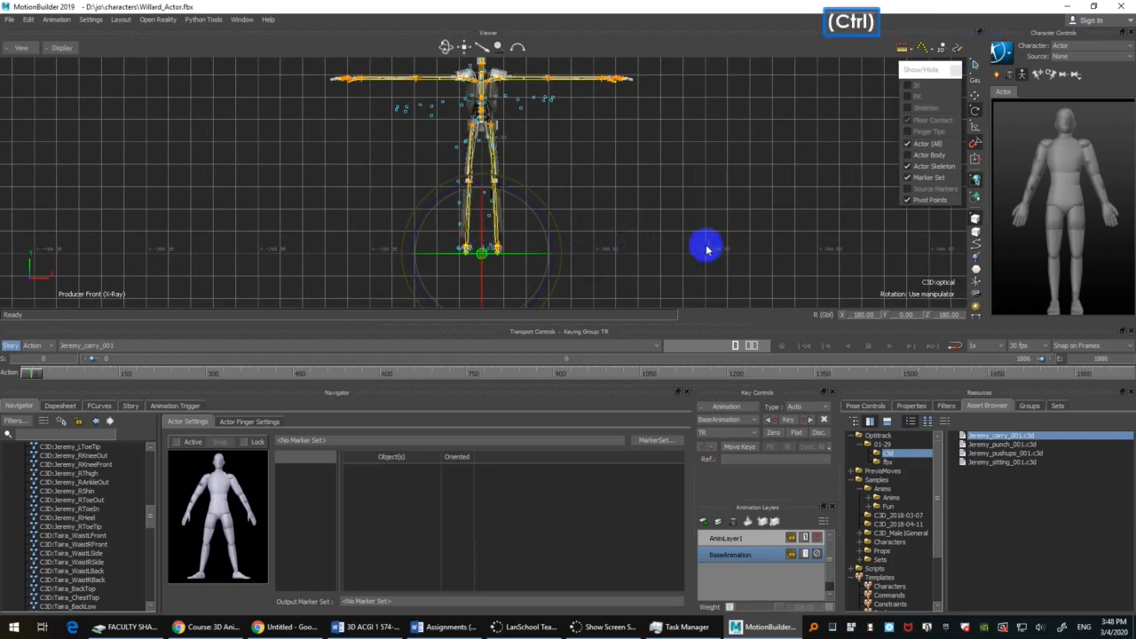
left_click_drag(706, 250, 707, 239, "ctrl")
double_click(707, 237, "shift")
key("s")
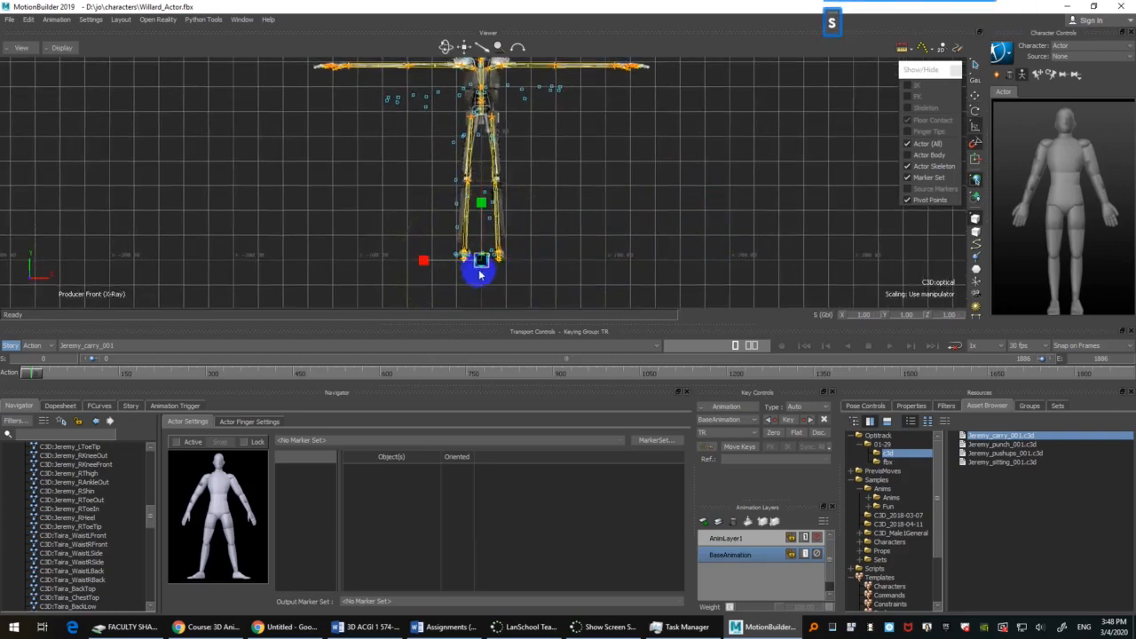
left_click_drag(482, 261, 609, 236)
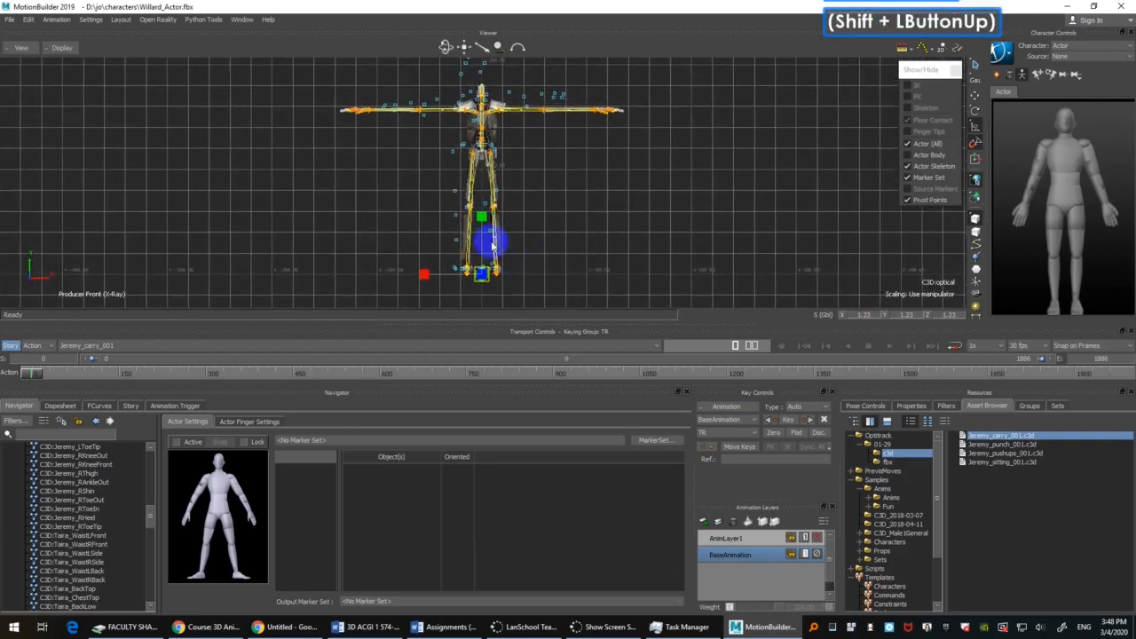
Step: Try stretching the C3D:optical root separately along the Y and X axes, and undo the non-uniform scaling
left_click_drag(484, 222, 484, 182)
left_click_drag(423, 277, 311, 281)
key("ctrl")
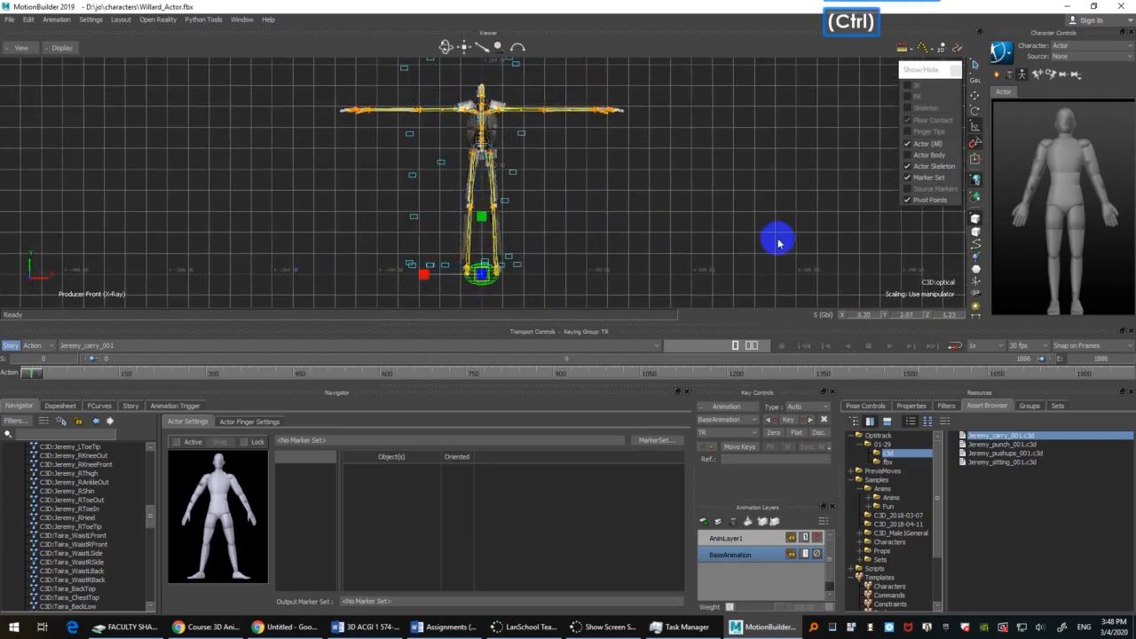
key("ctrl+z")
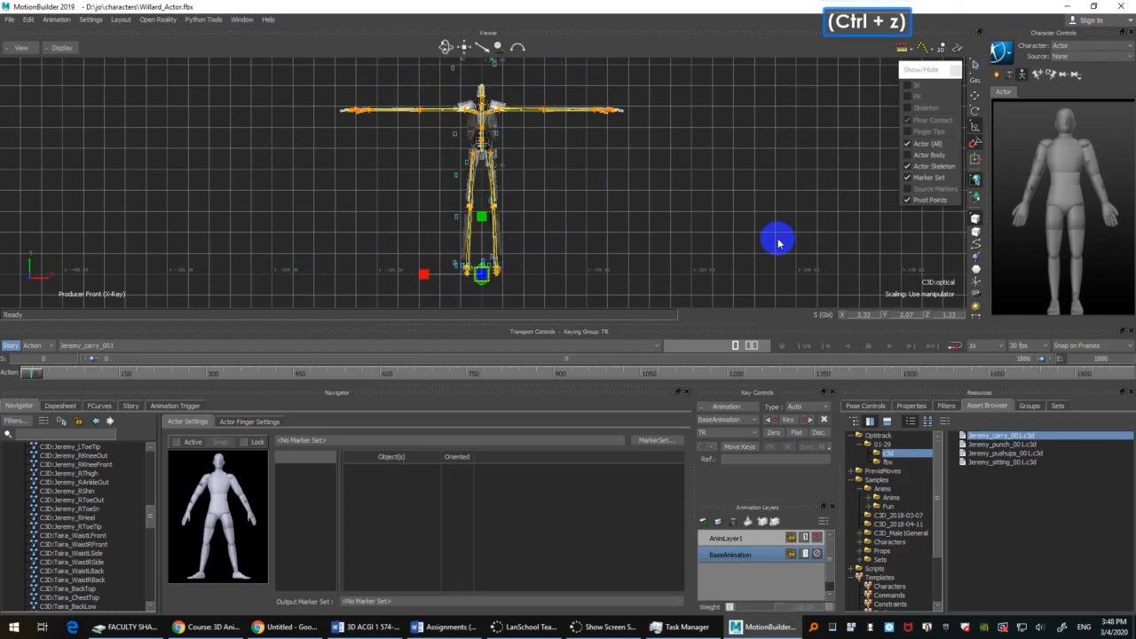
Step: Try a further uniform scaling of the marker root and an X-only scaling to about 1.78, undoing each
left_click_drag(697, 250, 621, 178, "ctrl")
left_click_drag(568, 182, 629, 183, "ctrl")
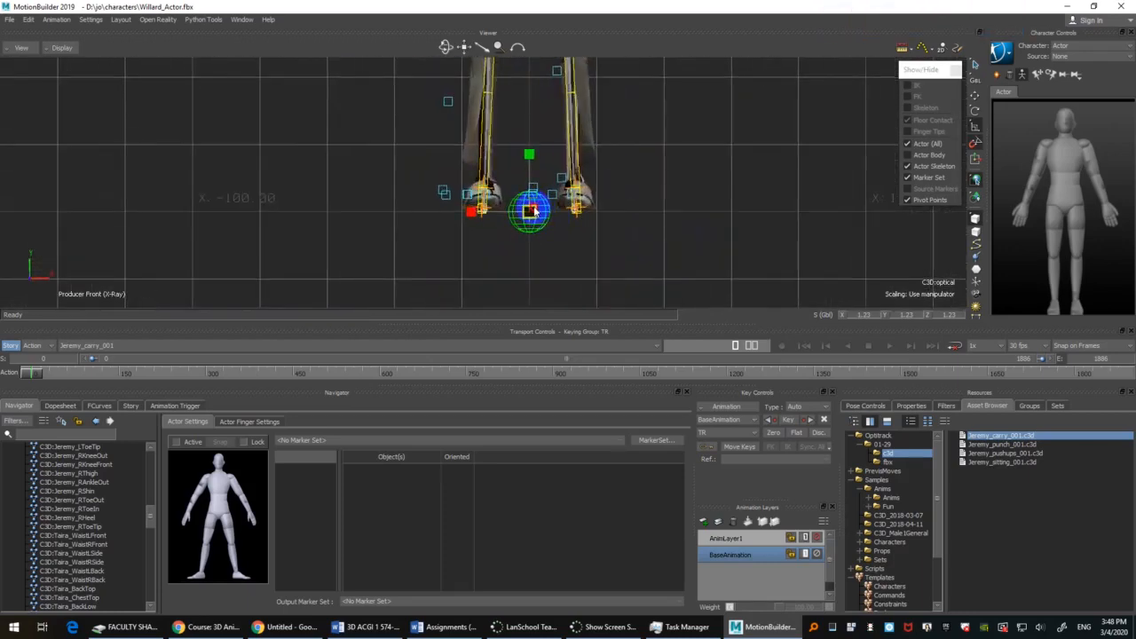
left_click_drag(535, 211, 609, 139)
mouse_move(741, 182)
left_mouse_down("ctrl")
mouse_move(796, 228)
mouse_move(746, 255)
mouse_move(716, 233)
mouse_move(736, 181)
left_mouse_up("ctrl")
key("ctrl+z")
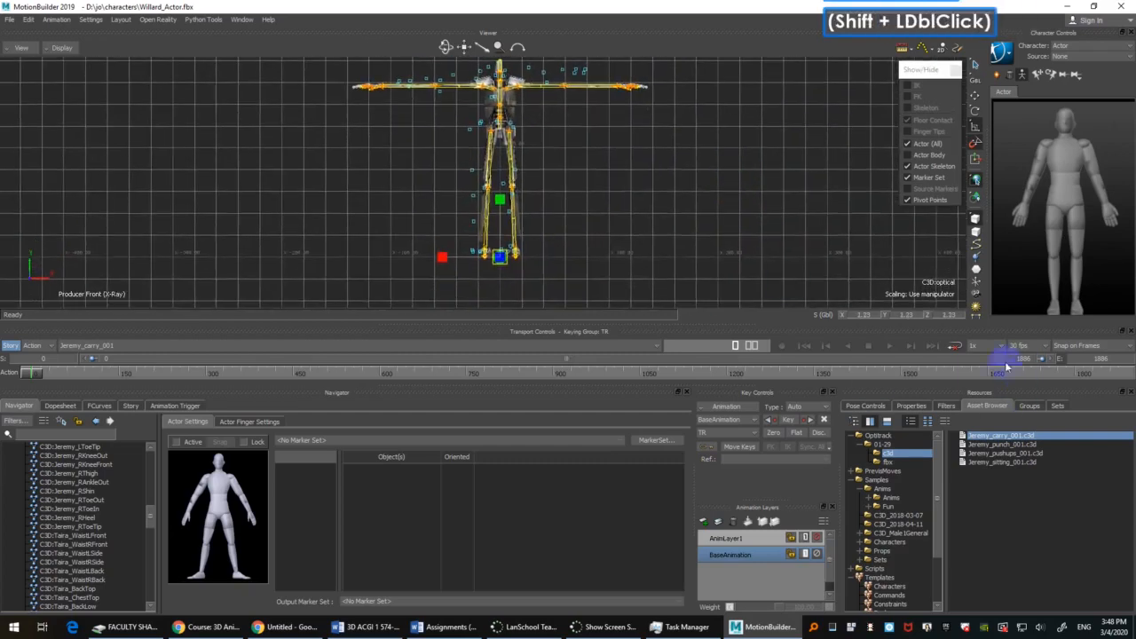
left_click(807, 318)
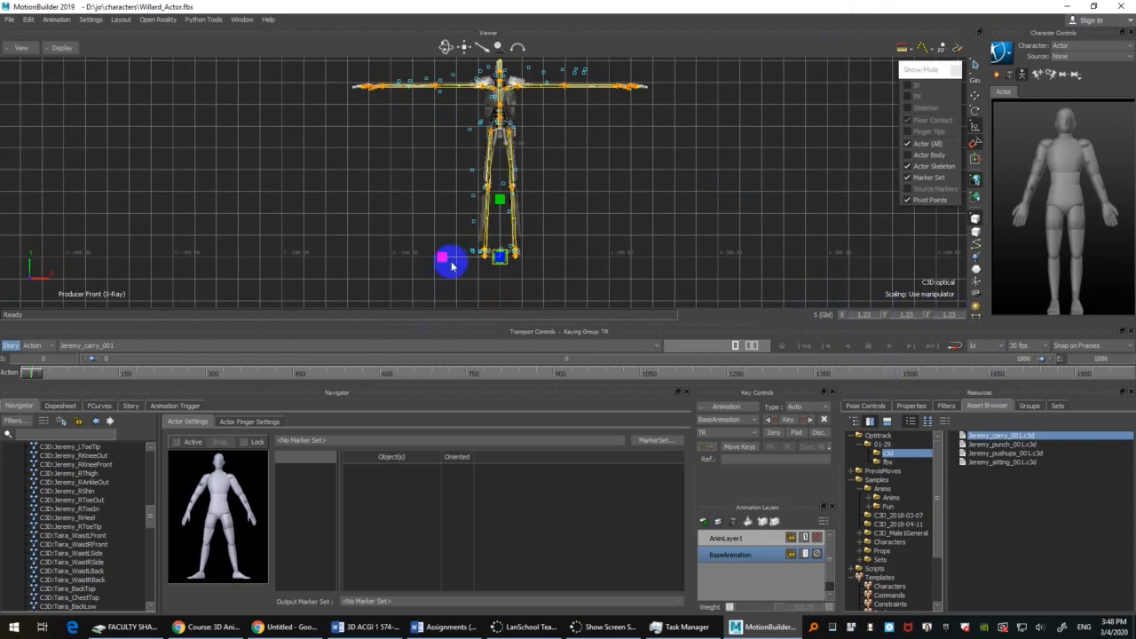
mouse_move(441, 259)
left_mouse_down()
mouse_move(416, 259)
mouse_move(443, 259)
left_mouse_up()
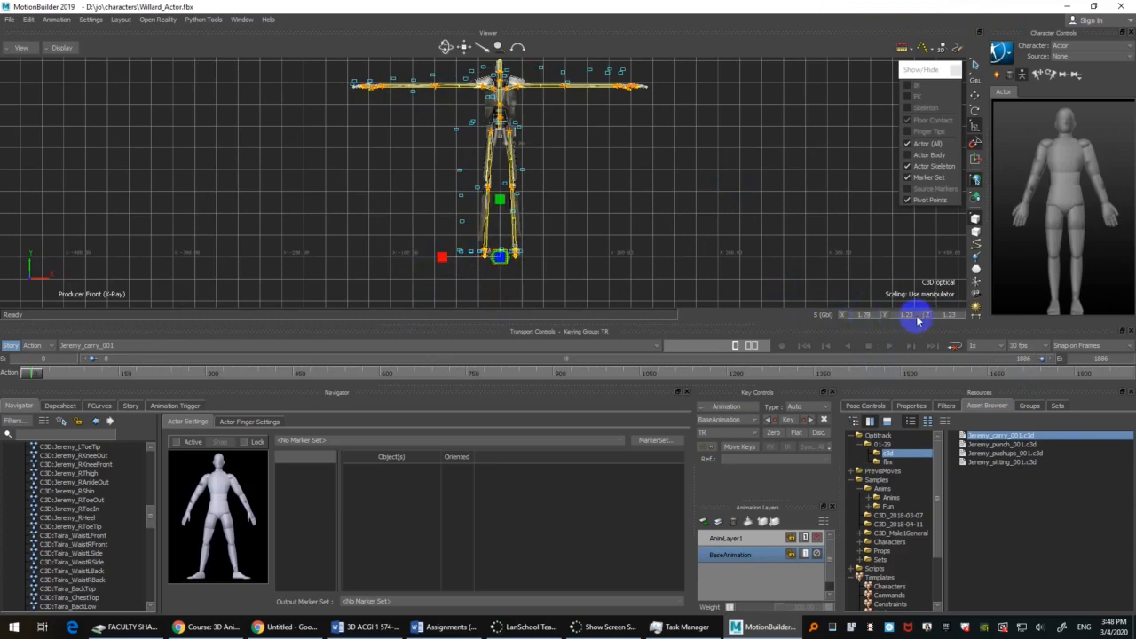
key("ctrl+z")
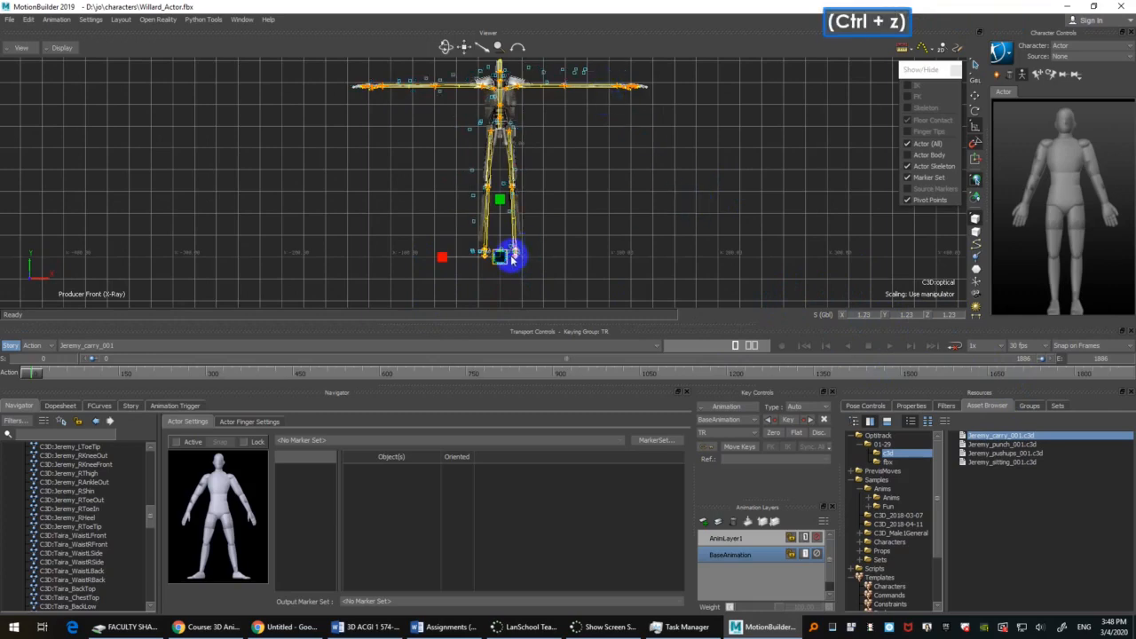
Step: Reduce the C3D:optical root's uniform scale to 1.21 and check the markers against the Actor from the front
mouse_move(503, 255)
left_mouse_down()
mouse_move(521, 249)
mouse_move(500, 257)
left_mouse_up()
left_click_drag(606, 186, 632, 233, "ctrl")
double_click(632, 238, "shift")
left_click(624, 223, "ctrl")
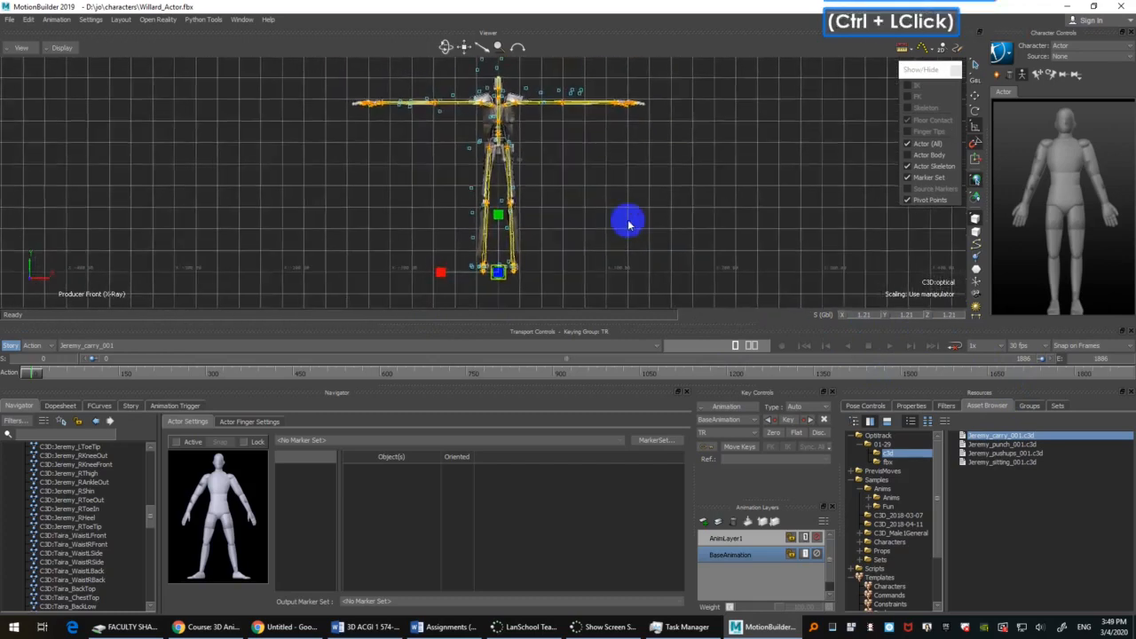
double_click(620, 237, "shift")
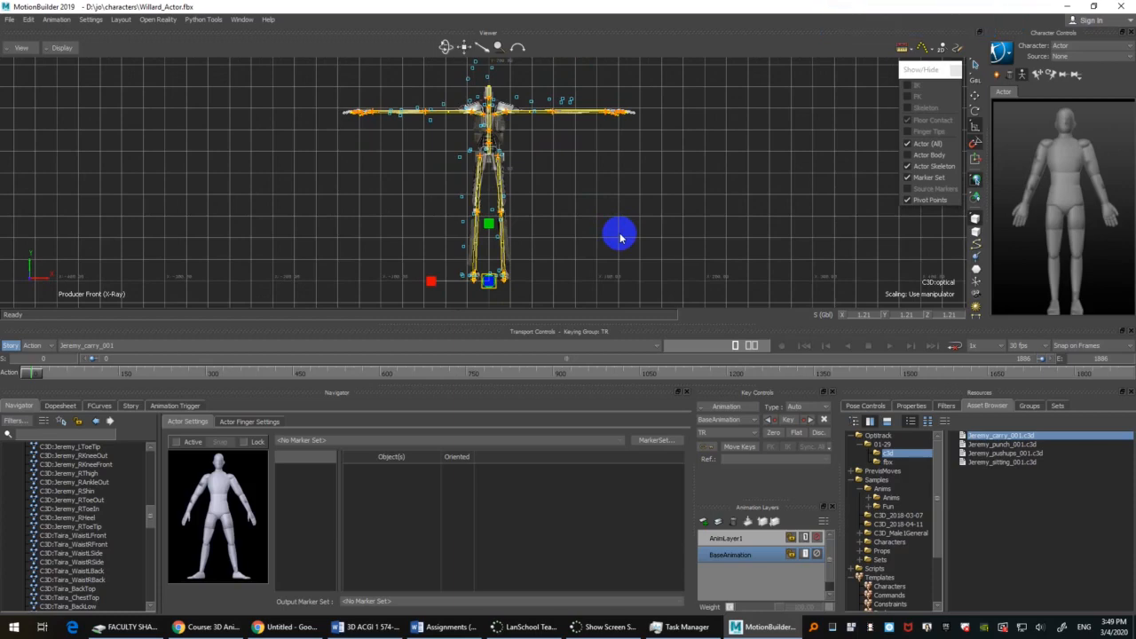
left_click(618, 235)
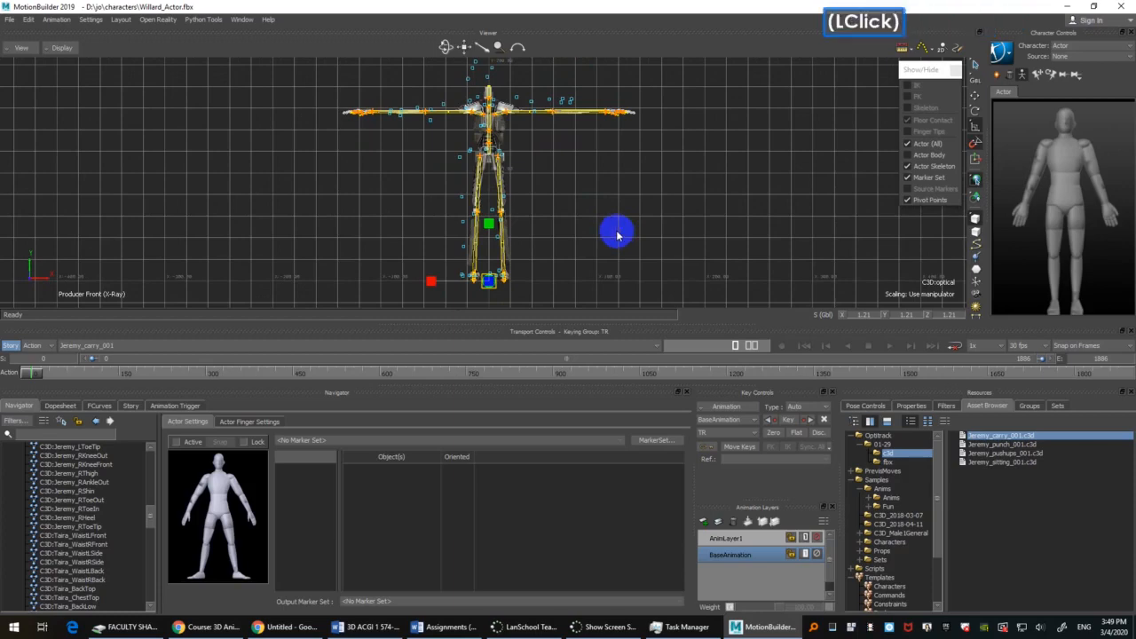
Step: Select the C3D:optical root in the perspective view and locate its marker hierarchy under Opticals in the Navigator
mouse_move(612, 236)
left_mouse_down("ctrl+shift")
mouse_move(580, 202)
mouse_move(613, 201)
mouse_move(651, 223)
mouse_move(623, 235)
left_mouse_up("ctrl+shift")
left_click(614, 203)
left_click_drag(623, 234, 600, 197, "ctrl")
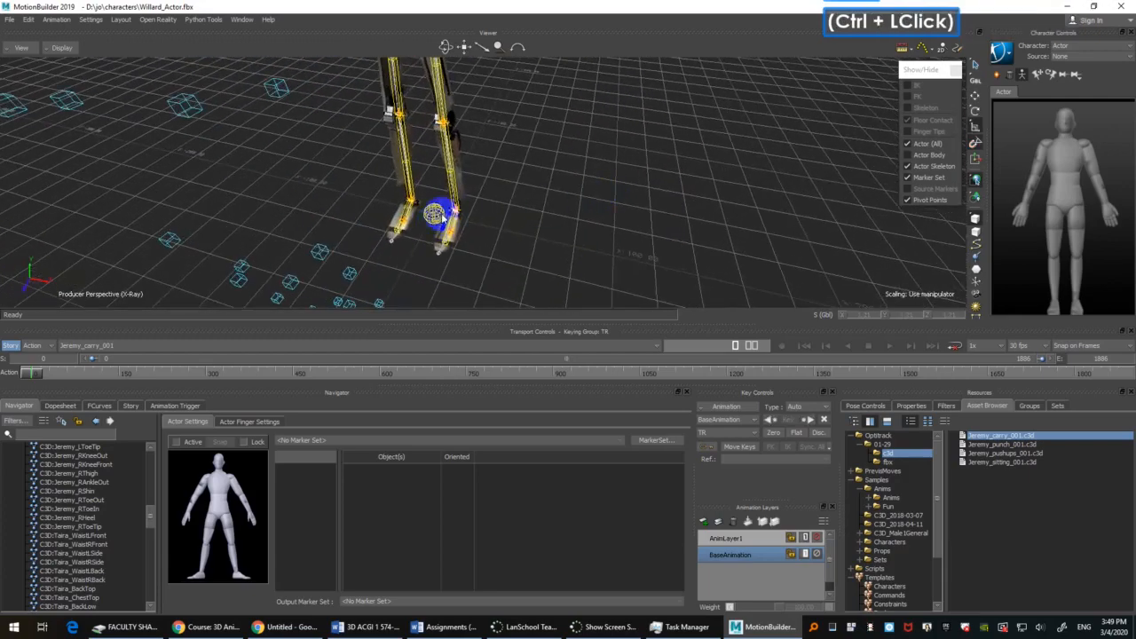
left_click(435, 214)
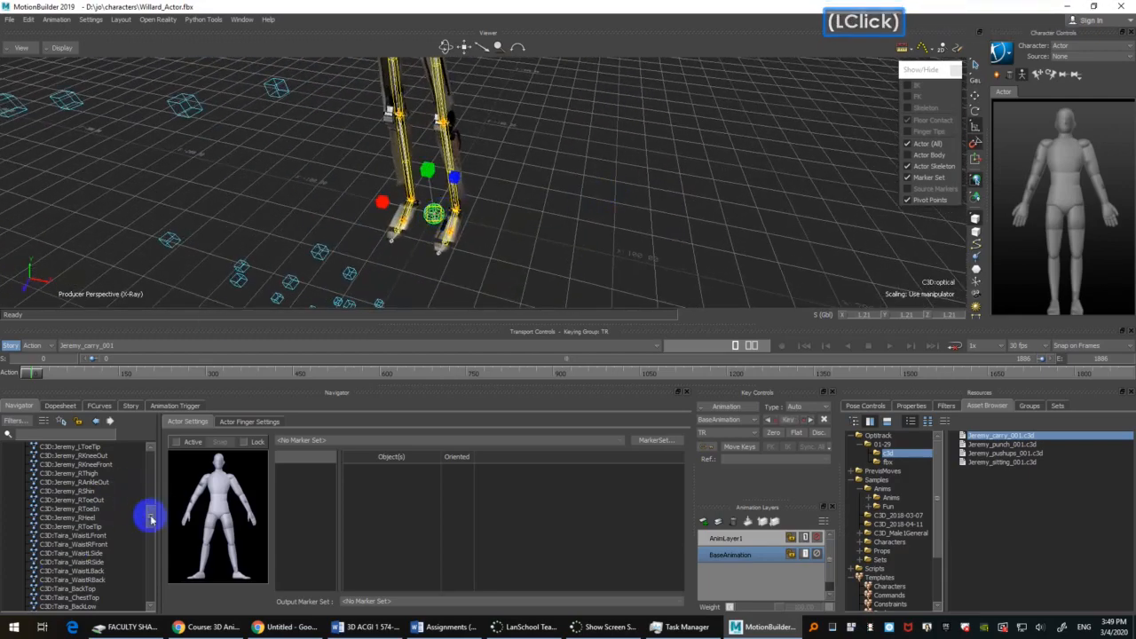
left_click_drag(152, 521, 149, 463)
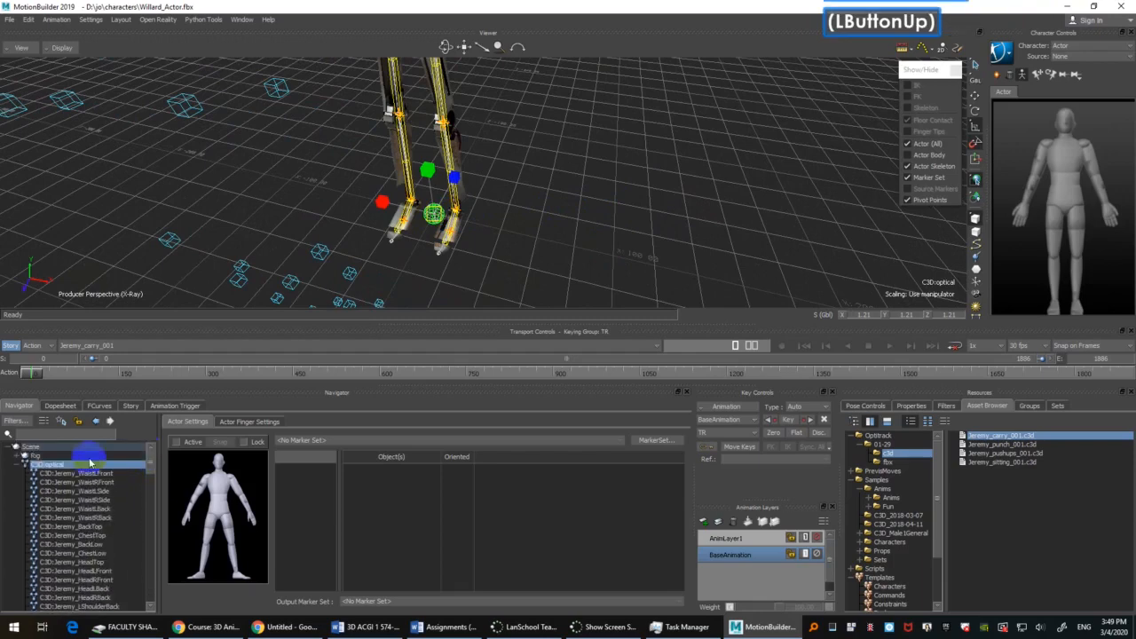
left_click(21, 465)
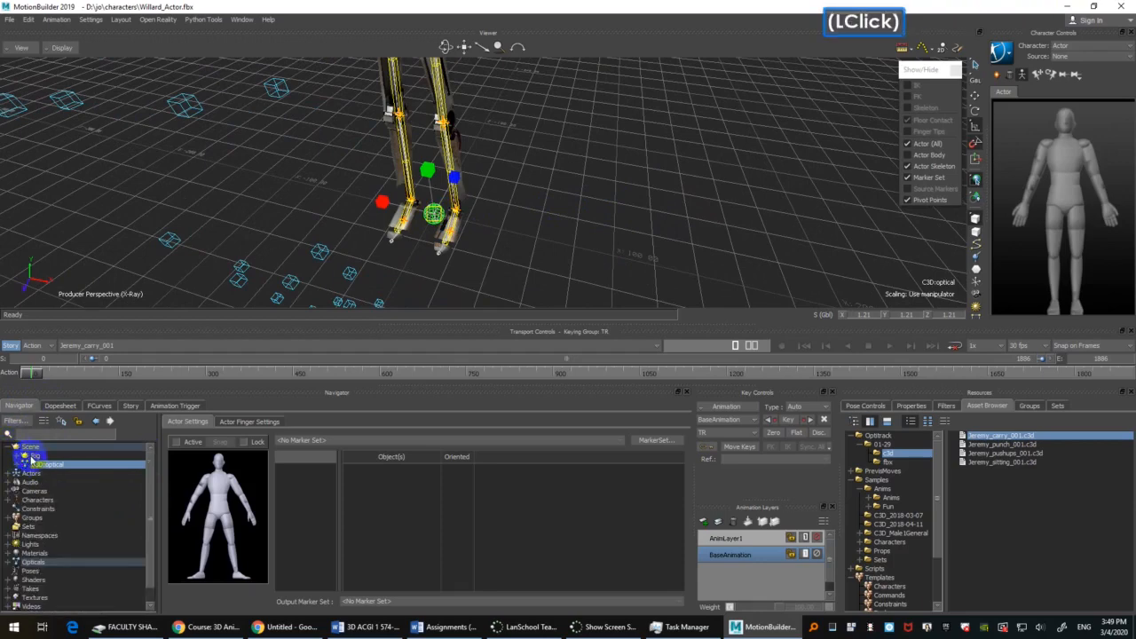
left_click(7, 567)
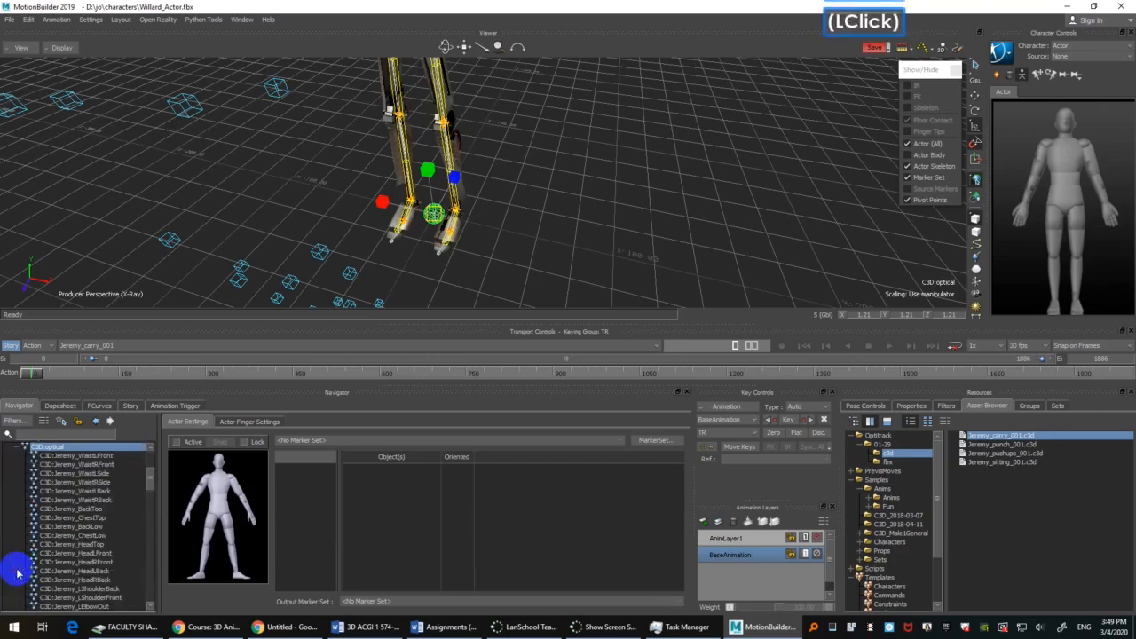
scroll(47, 496, "up", 2)
left_click(53, 484)
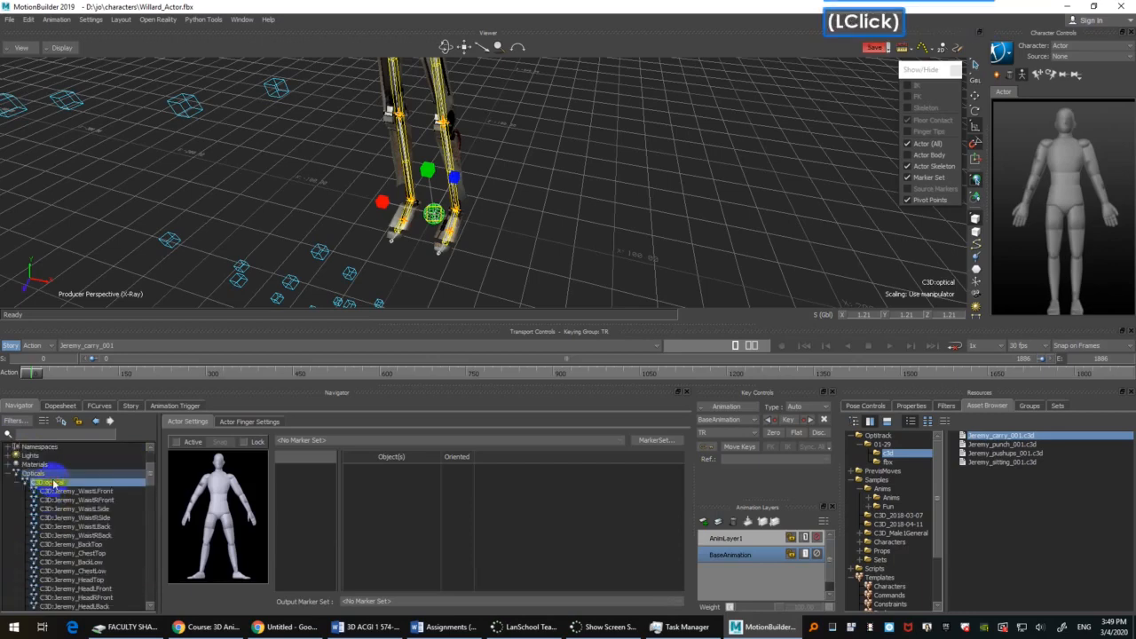
Step: Reselect the C3D:optical root sphere between the feet, examine it from several angles, and check the viewer's X-Ray display mode
left_click(645, 149)
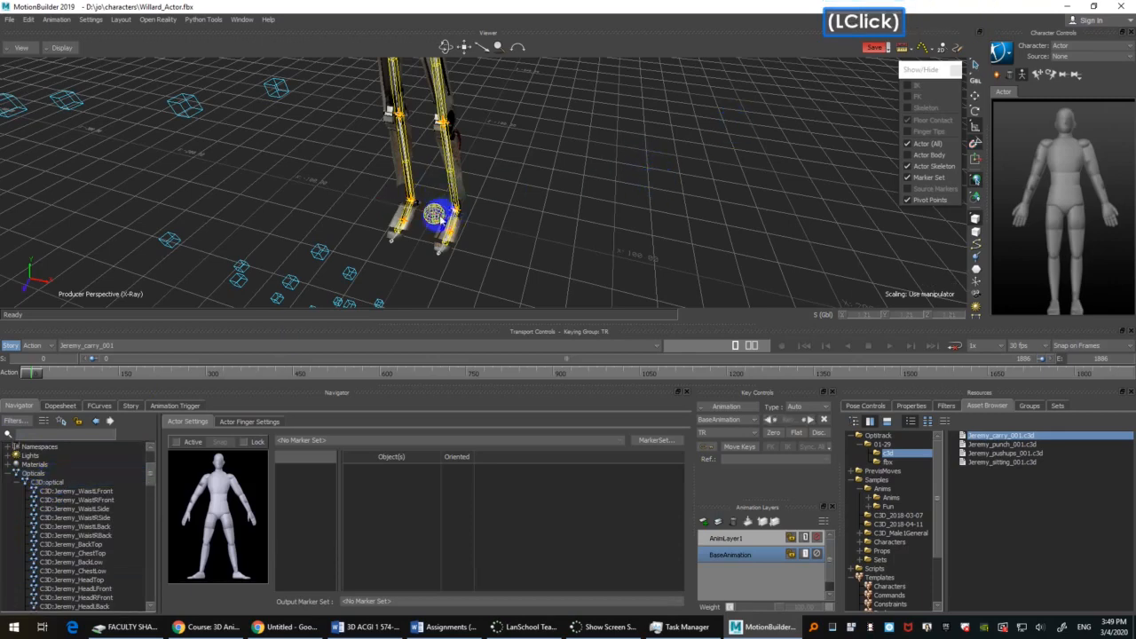
left_click(434, 216)
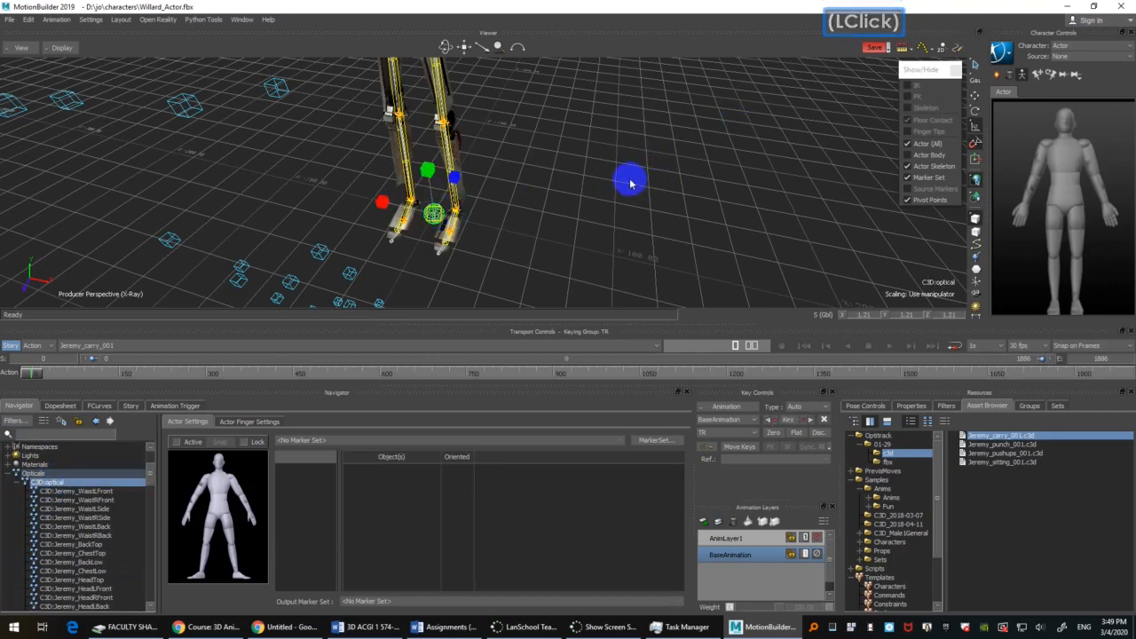
scroll(630, 183, "down", 2)
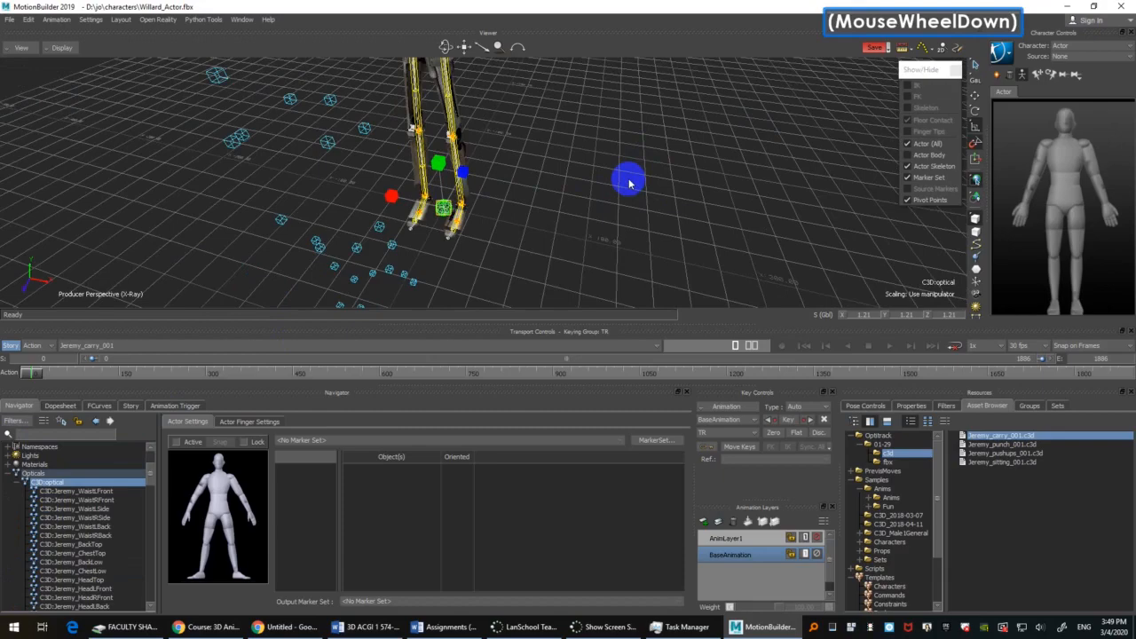
scroll(621, 181, "up", 2)
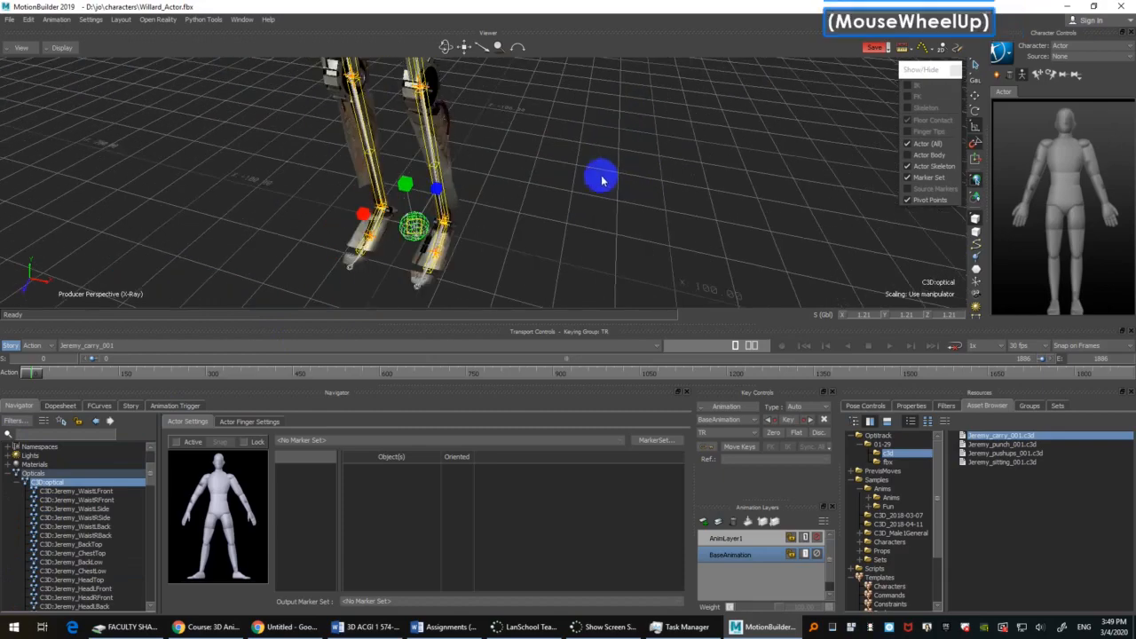
left_click_drag(613, 165, 595, 212, "ctrl")
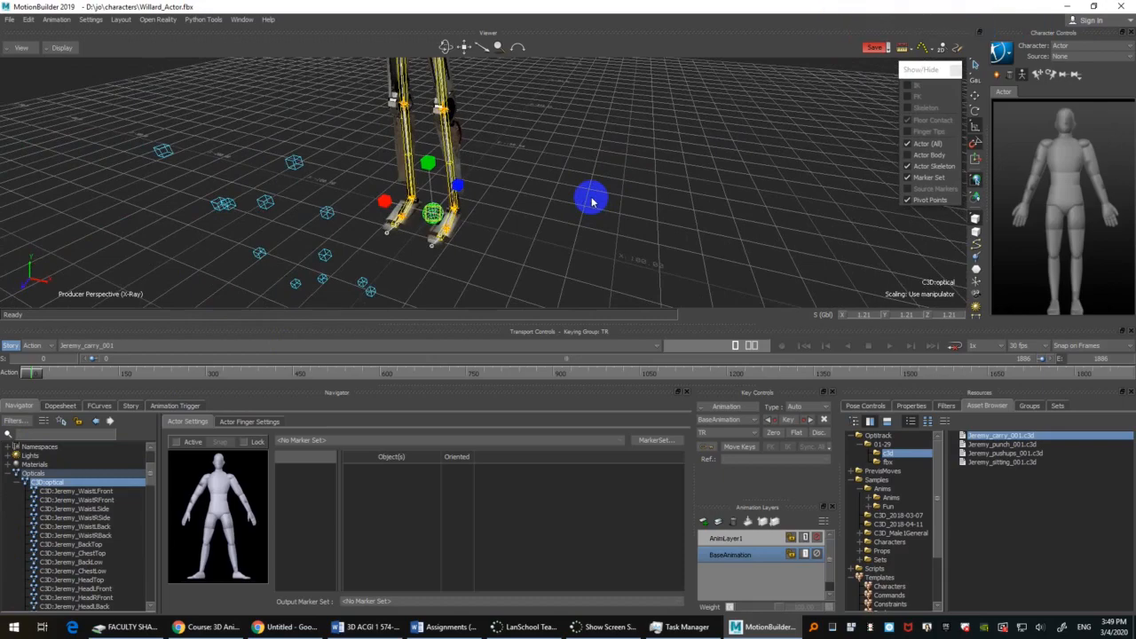
left_click_drag(592, 186, 609, 180, "ctrl")
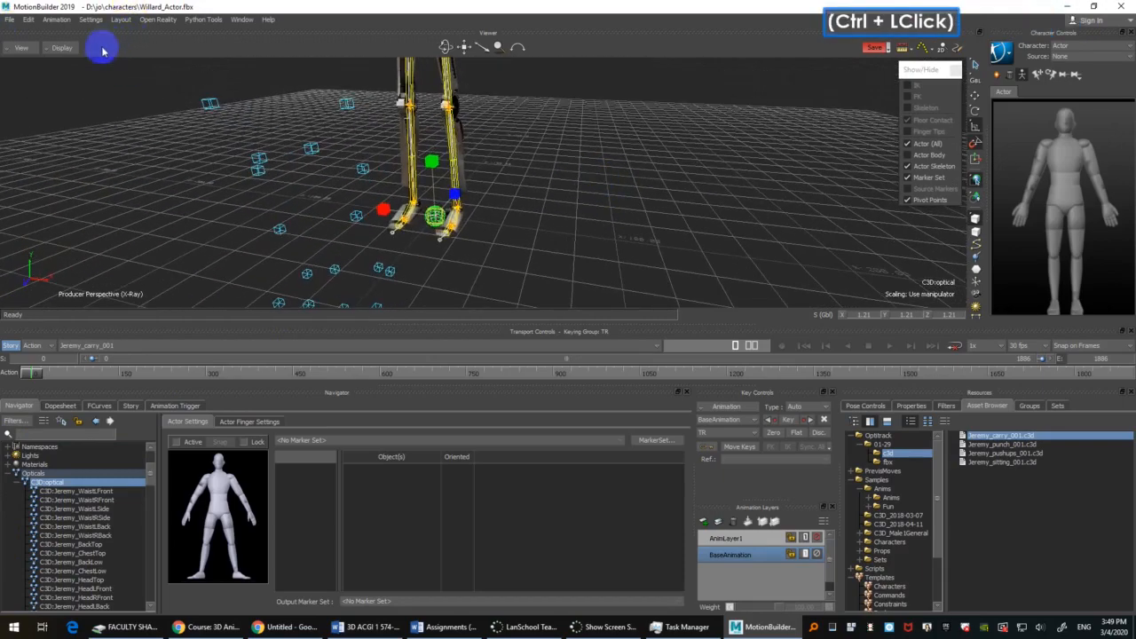
left_click(63, 48)
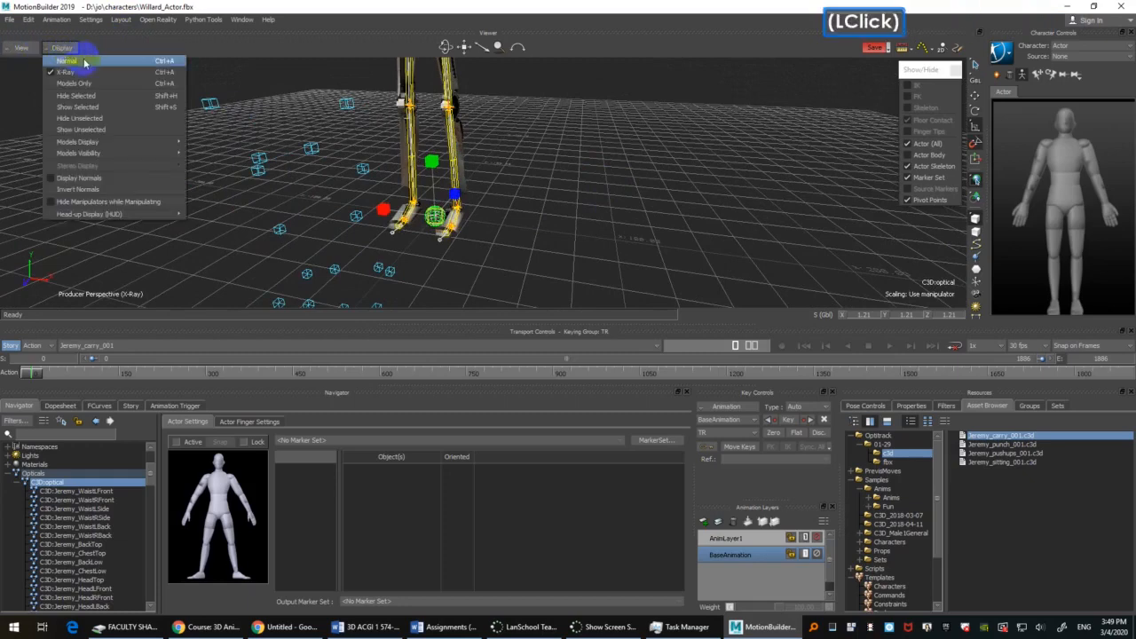
left_click(88, 73)
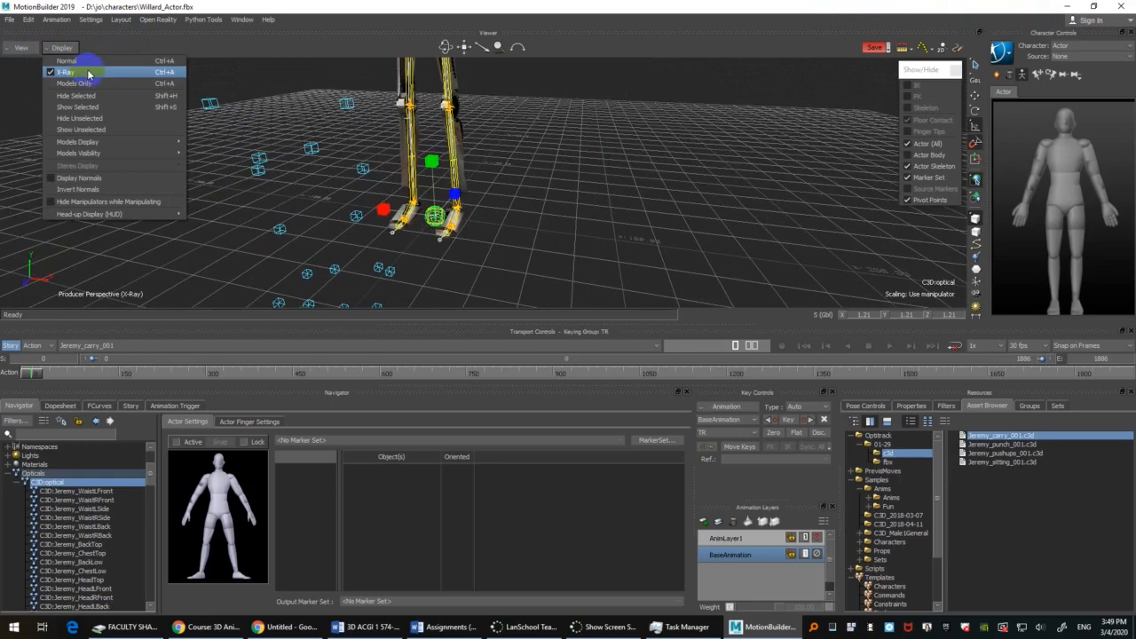
left_click(254, 74)
key("ctrl+F10")
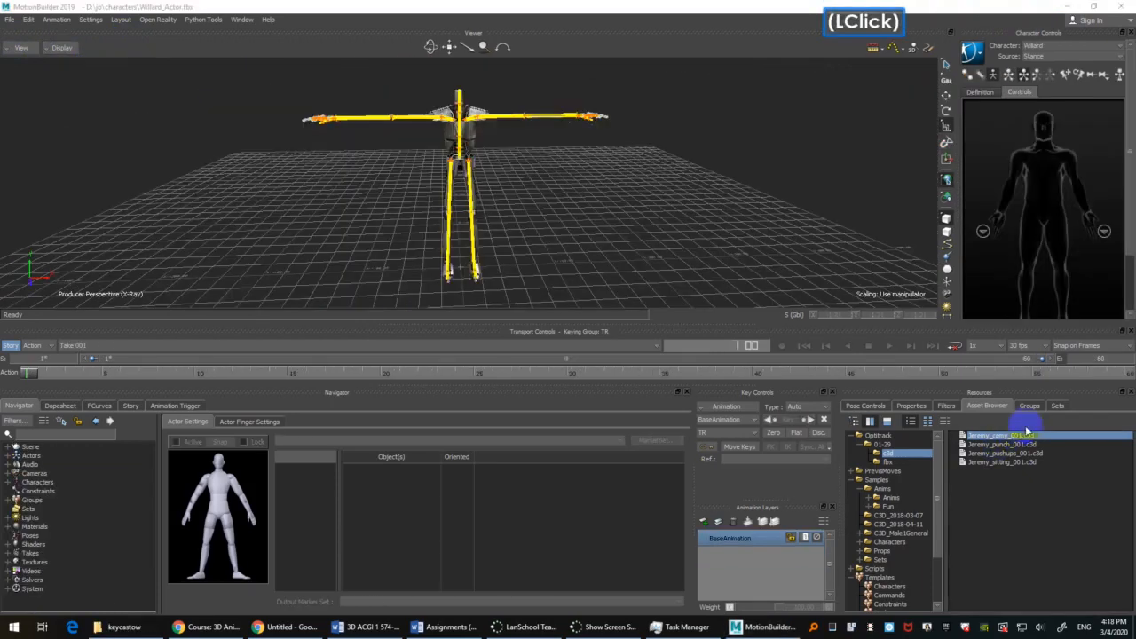
Step: Import Jeremy_carry_001.c3d into the Willard_Actor scene as new optical data with the default C3D import options
left_click(1021, 431)
left_click_drag(482, 208, 508, 216)
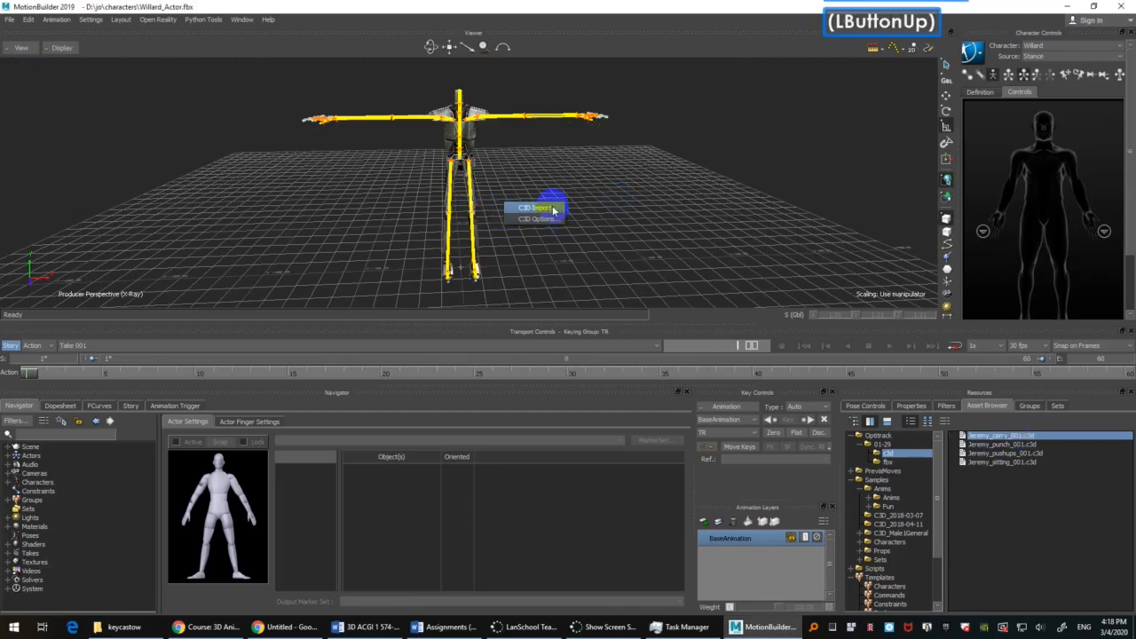
left_click(535, 208)
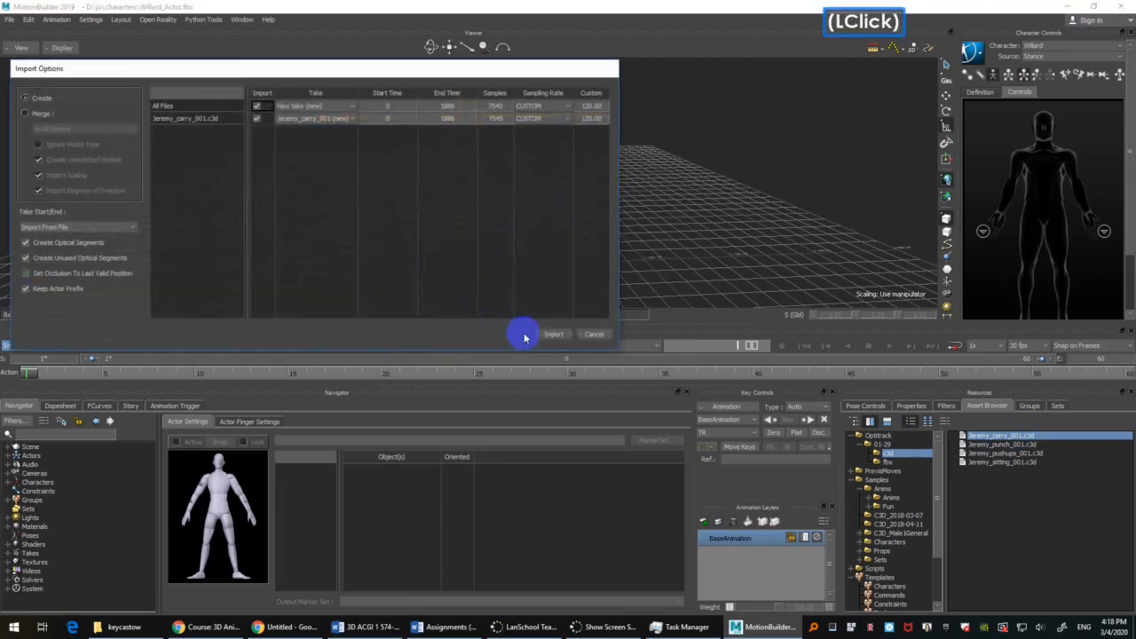
left_click(559, 336)
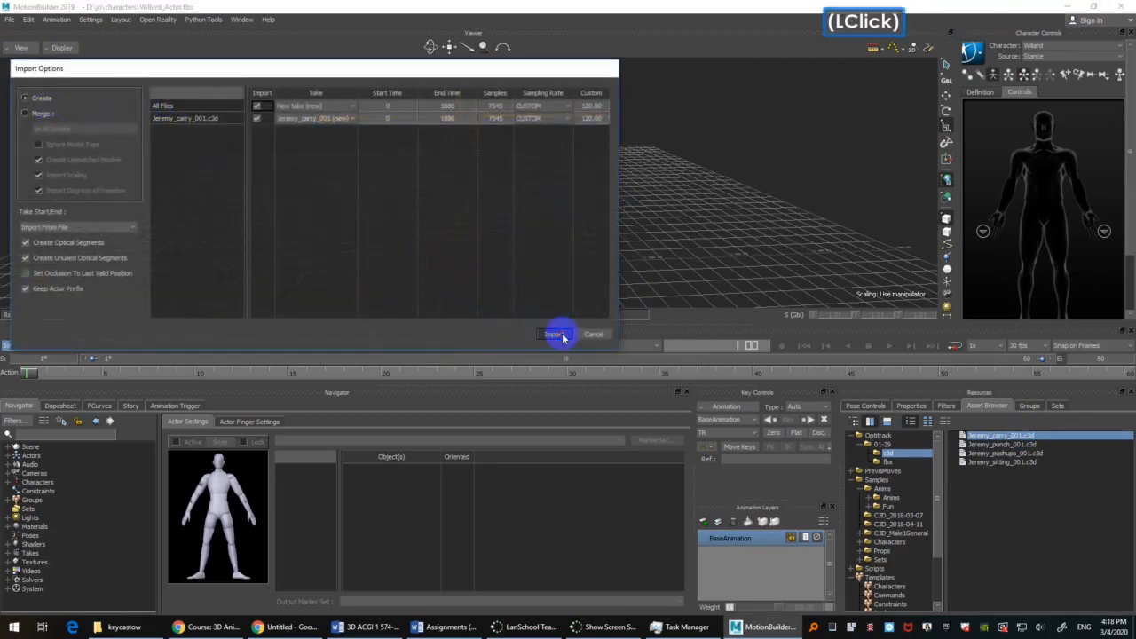
Step: Select the imported C3D:optical root between the character's feet, examine it up close, and clear the selection
left_click_drag(556, 252, 353, 156, "ctrl")
left_click(462, 288)
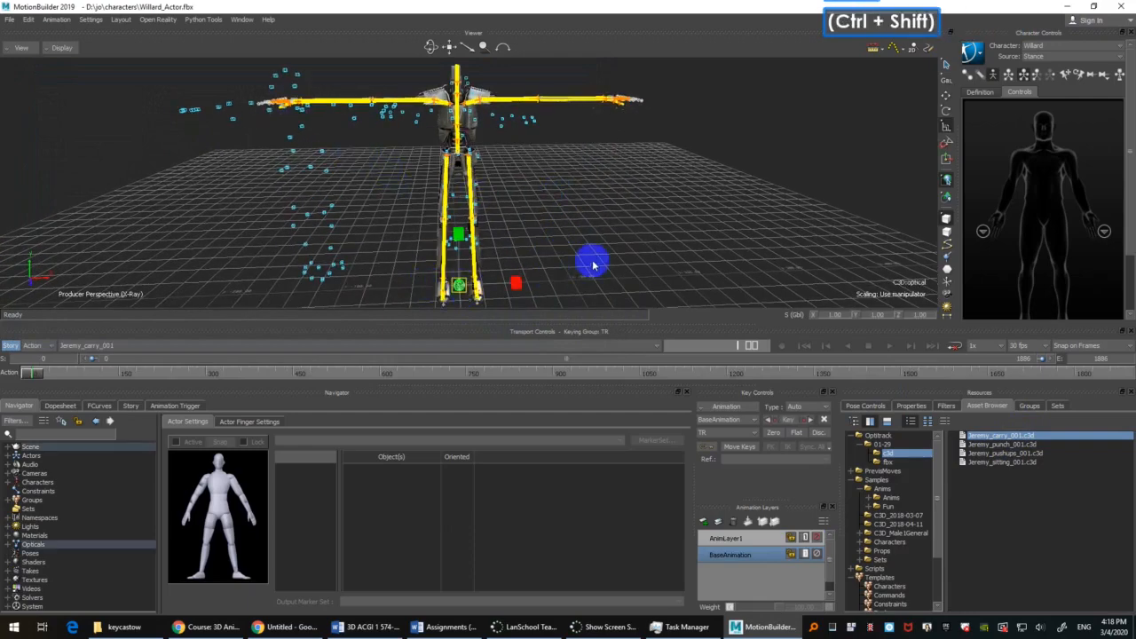
left_click_drag(594, 263, 598, 167, "shift")
scroll(583, 156, "up", 2)
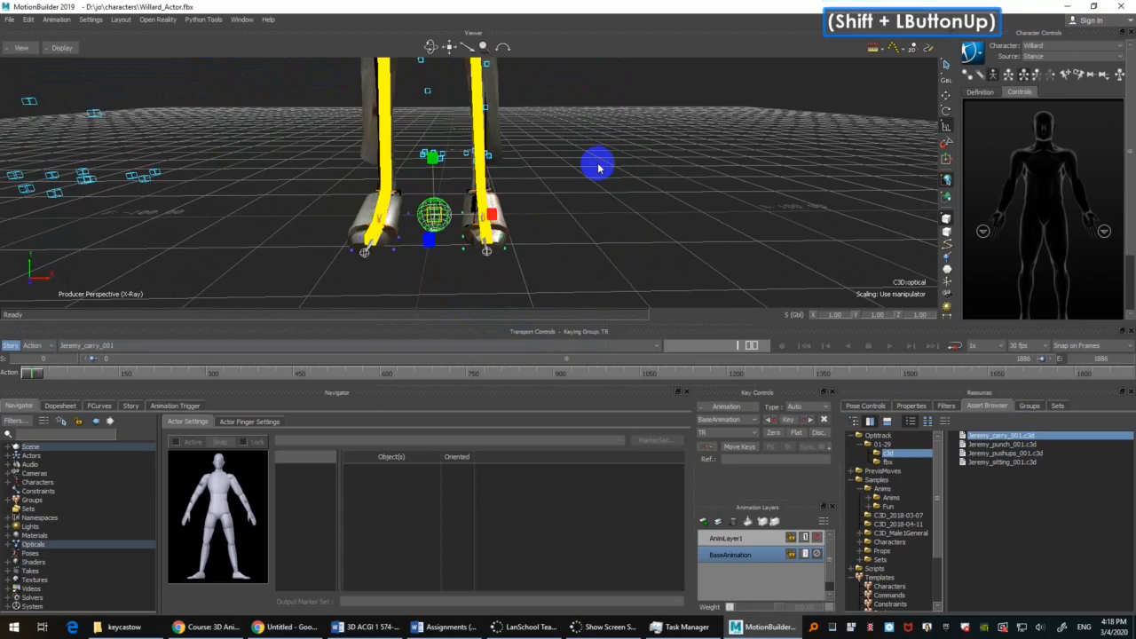
double_click(646, 177)
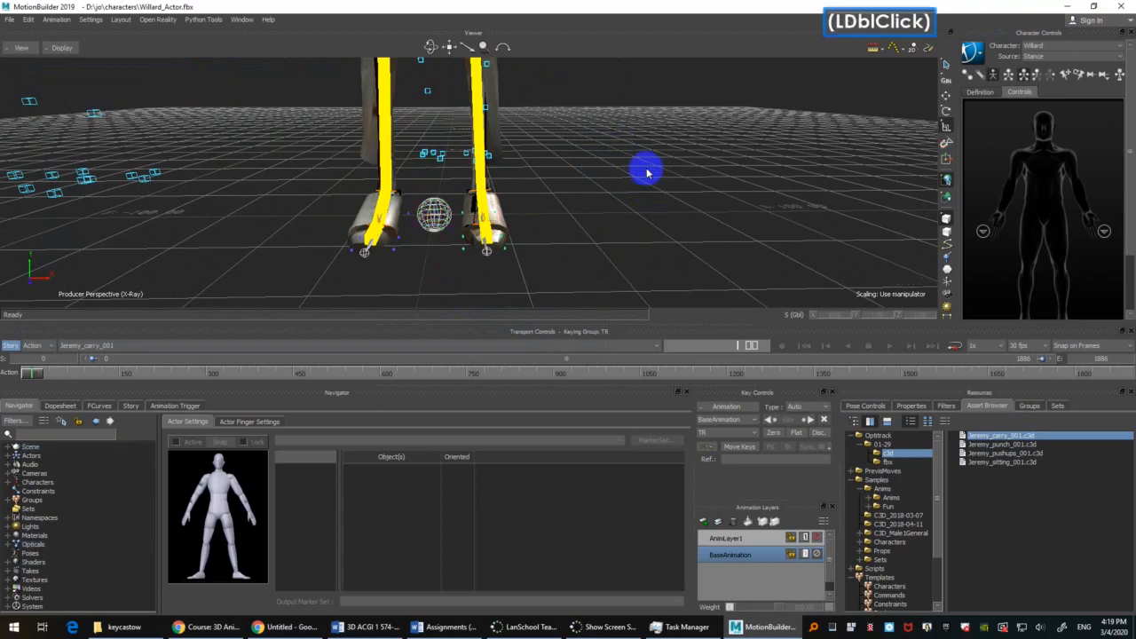
left_click(647, 167)
left_click_drag(638, 133, 644, 203, "shift")
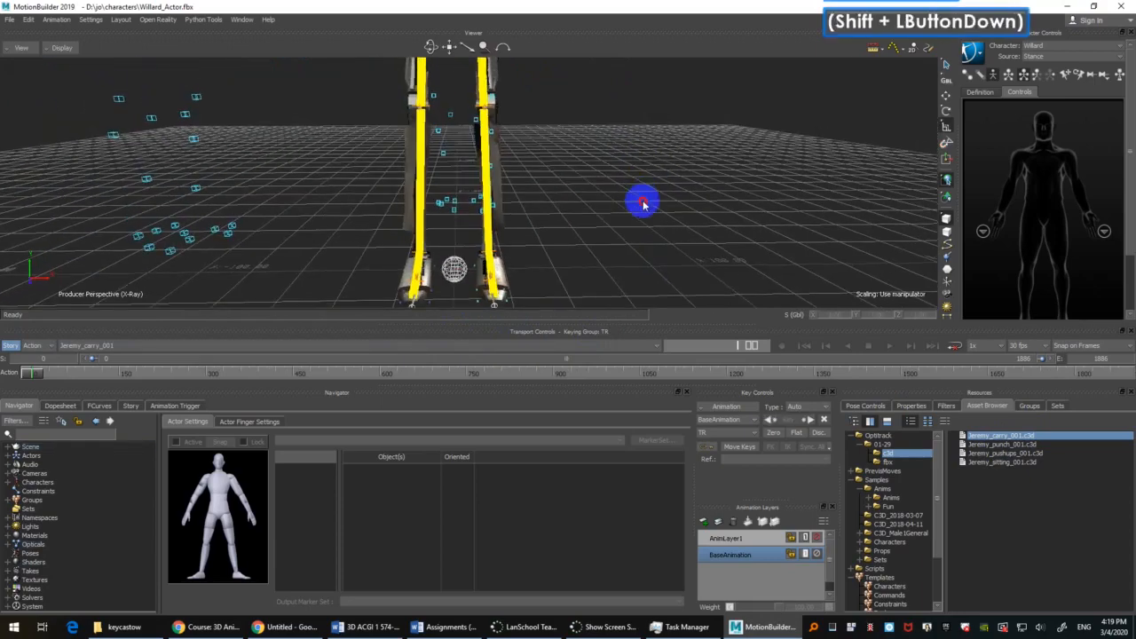
Step: Open Willard_Jeremy_carry_001.fbx with all its elements and both takes, discarding the changes to the current scene
left_click(11, 20)
left_click(145, 240)
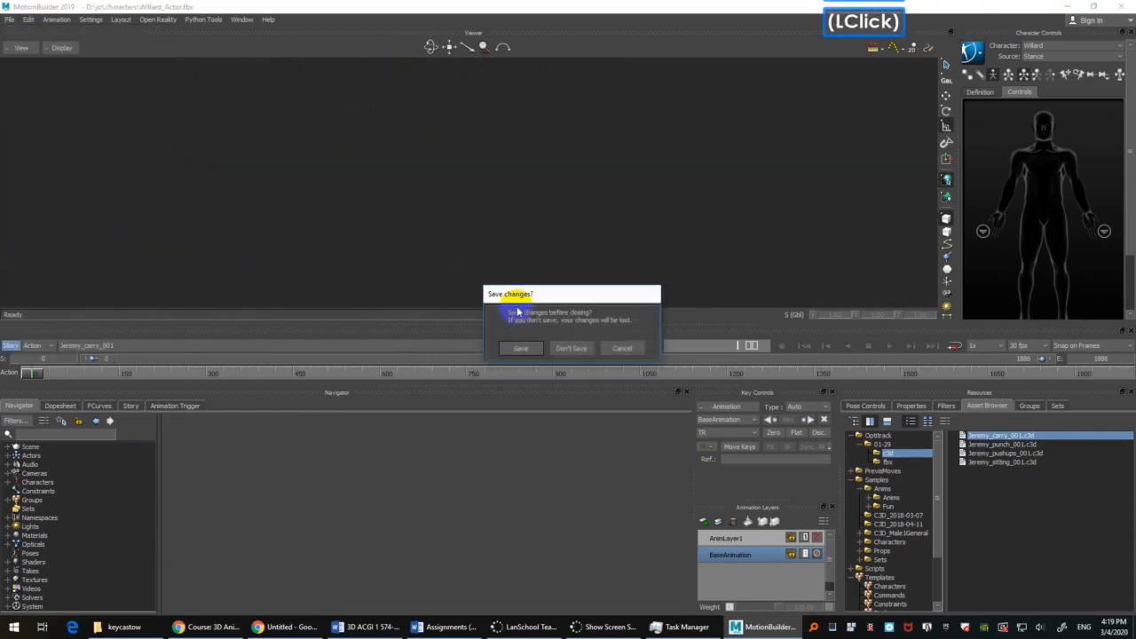
left_click(573, 348)
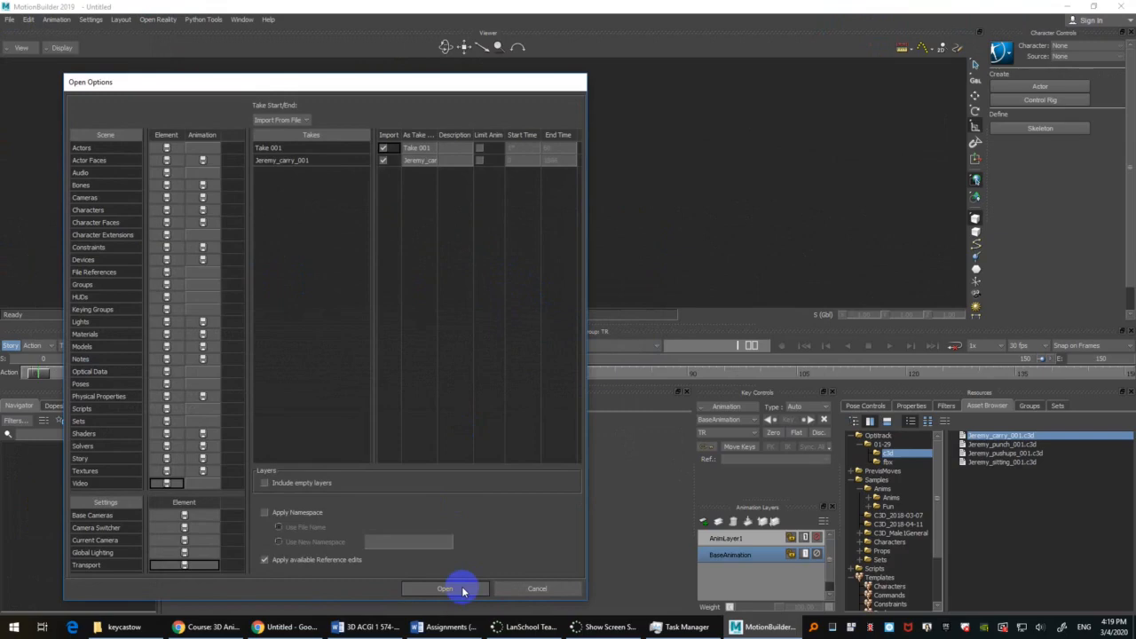
left_click(445, 589)
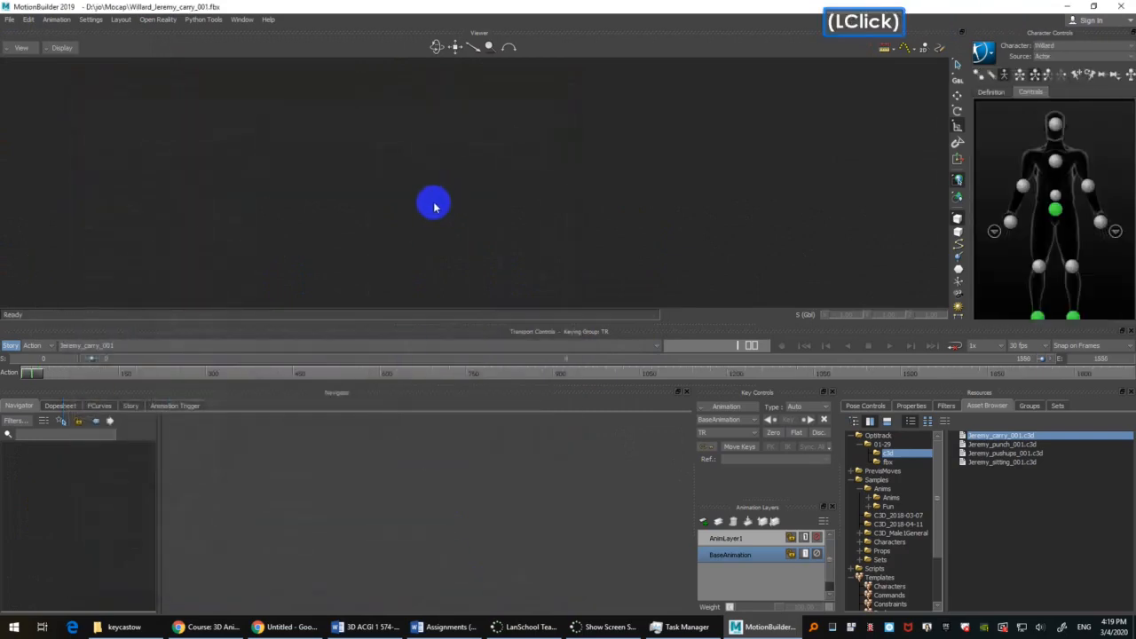
Step: Select the Actor, switch the viewer to X-Ray display, and delete the Actor's marker set
left_click(30, 459)
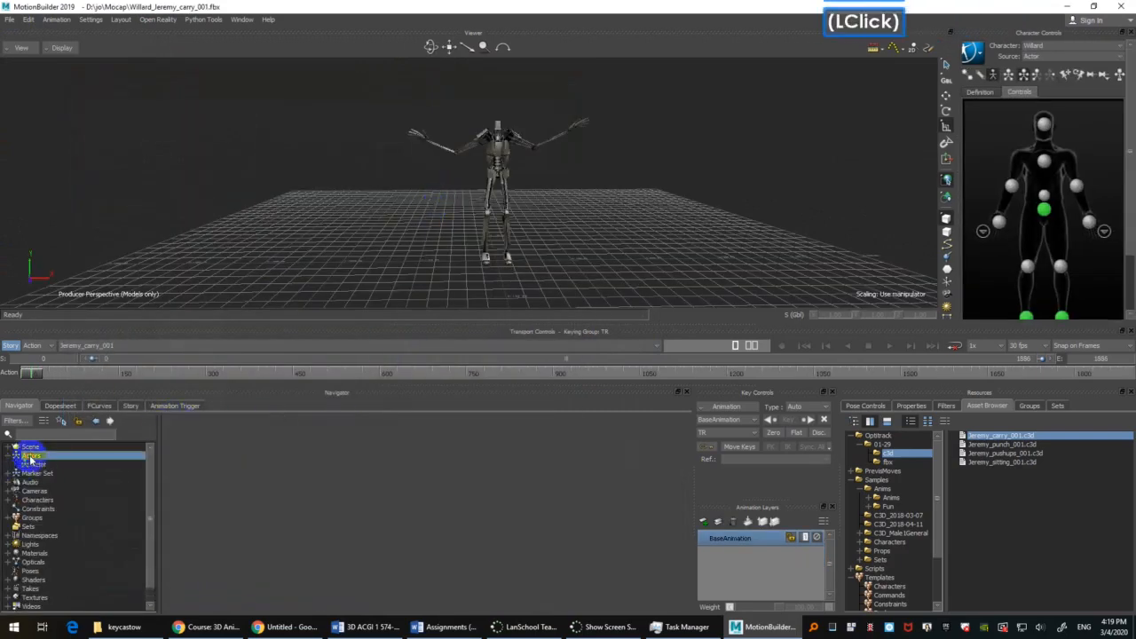
left_click(41, 464)
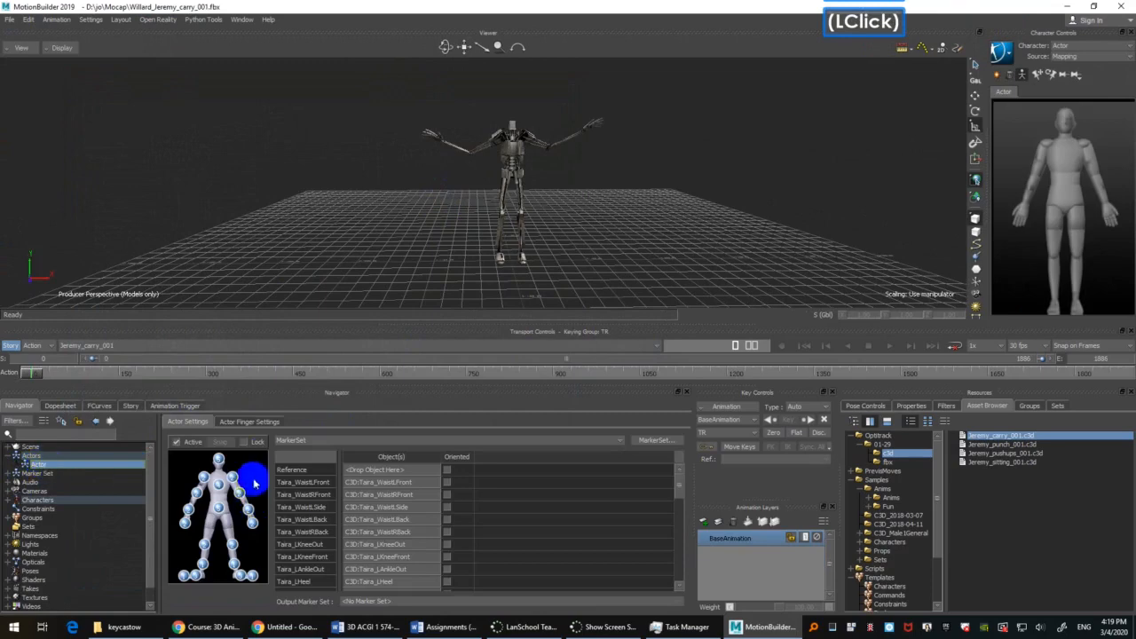
key("ctrl+a")
left_click_drag(738, 206, 641, 197, "ctrl")
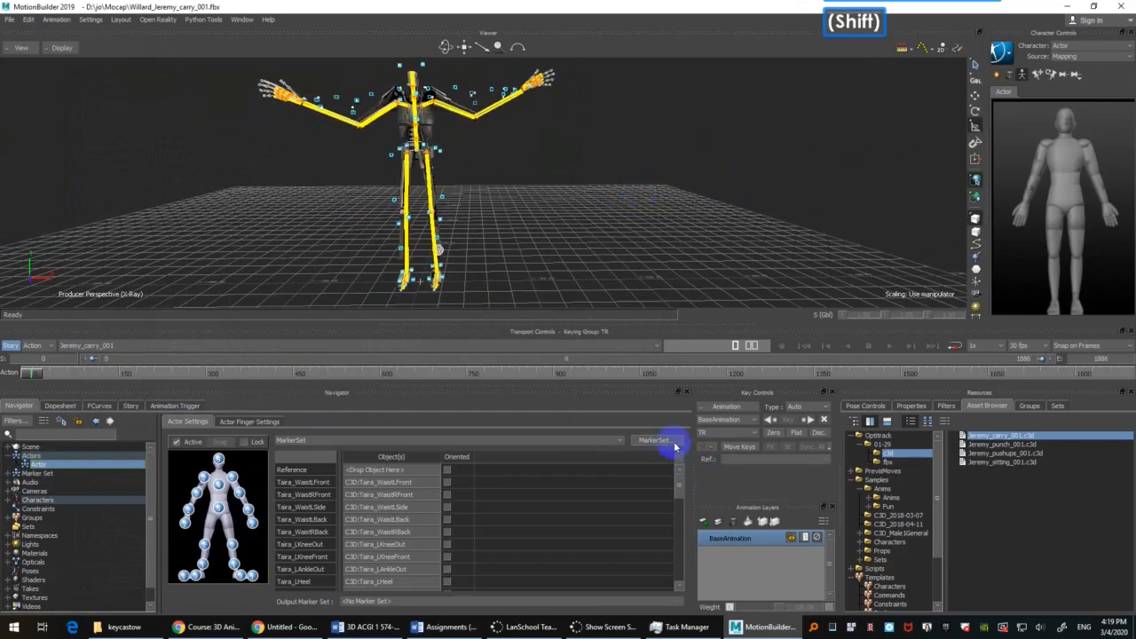
left_click(654, 440)
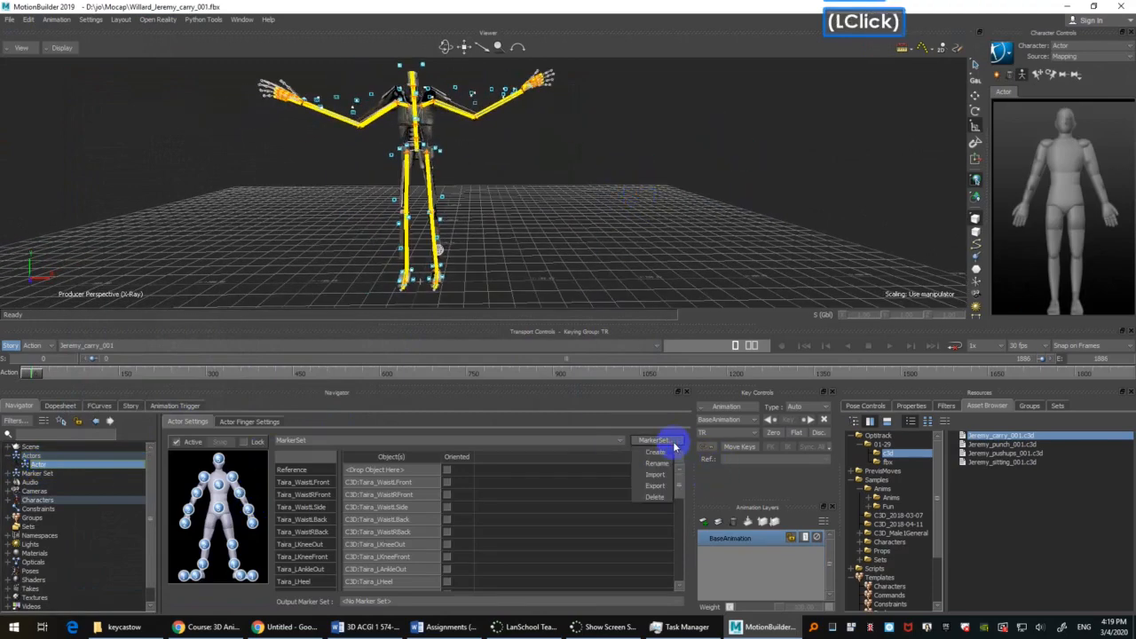
left_click(661, 498)
left_click(541, 352)
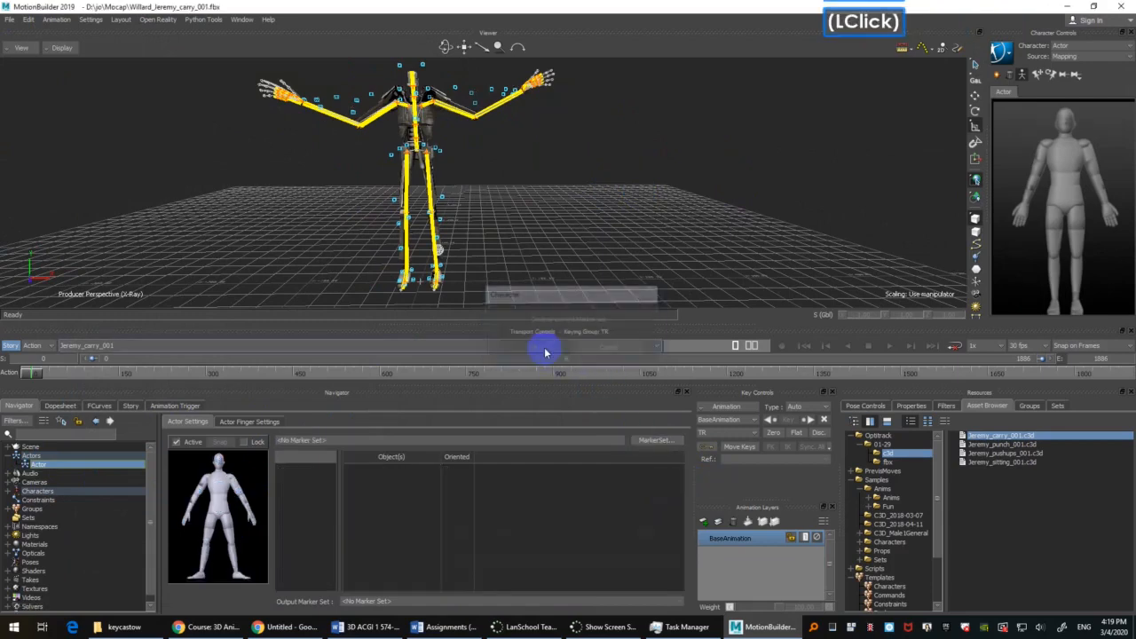
Step: Select the C3D:optical root and examine how its markers line up with the Actor from different angles
left_click(441, 252)
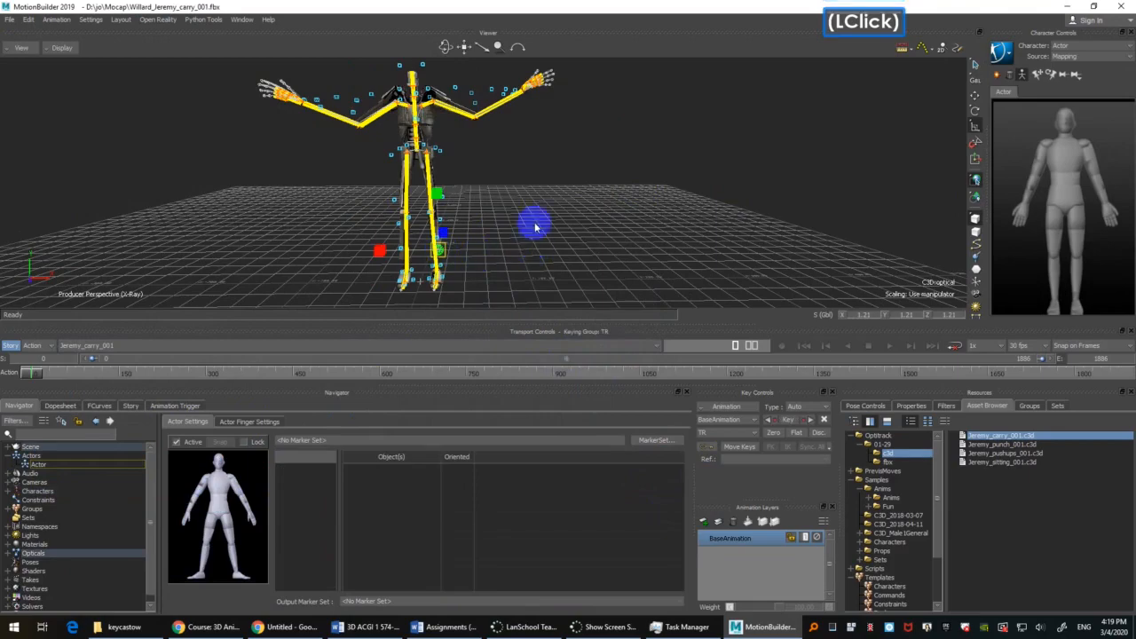
left_click_drag(563, 214, 570, 213, "shift")
mouse_move(586, 154)
left_mouse_down("ctrl+shift")
mouse_move(586, 168)
mouse_move(598, 161)
left_mouse_up("ctrl+shift")
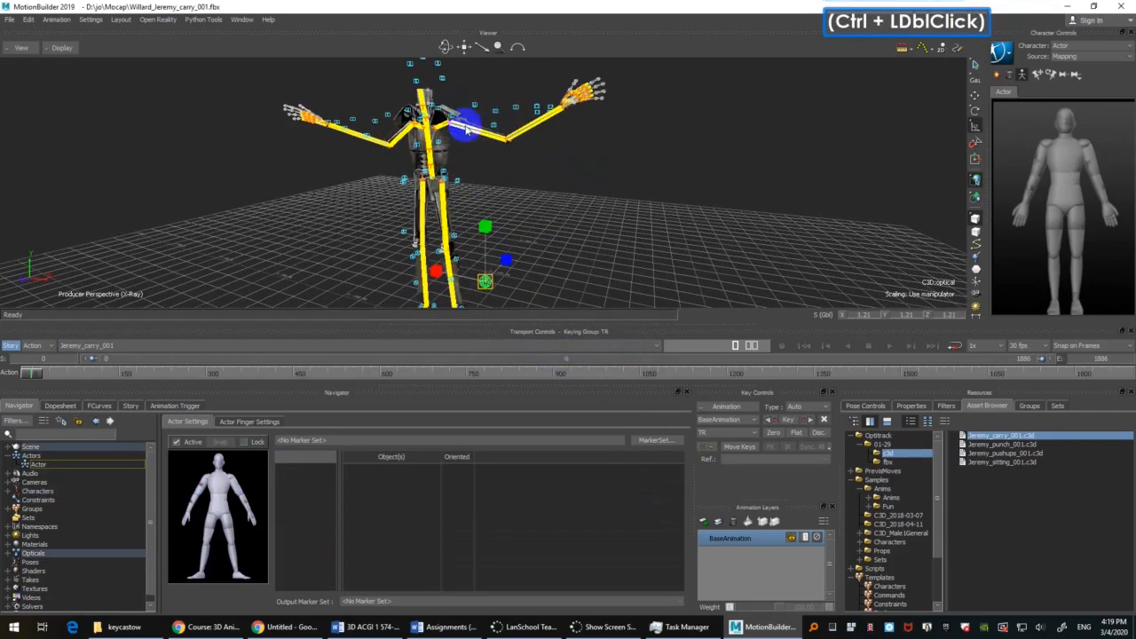
left_click_drag(582, 198, 646, 165, "shift")
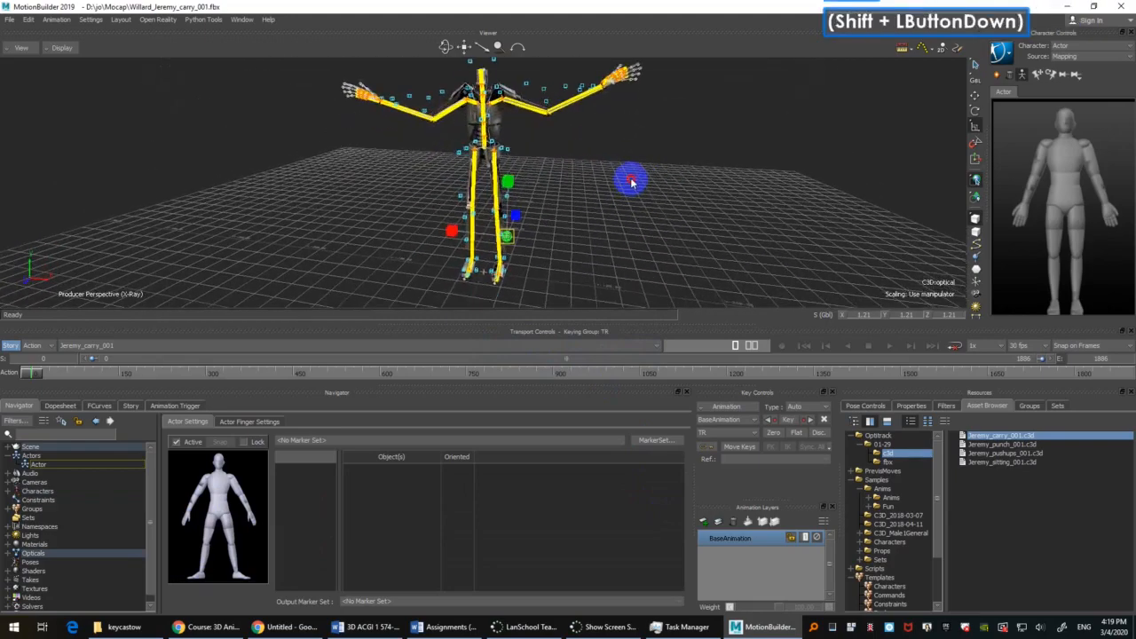
Step: Deactivate the Actor, play the take briefly, and return to the first frame
left_click(653, 195)
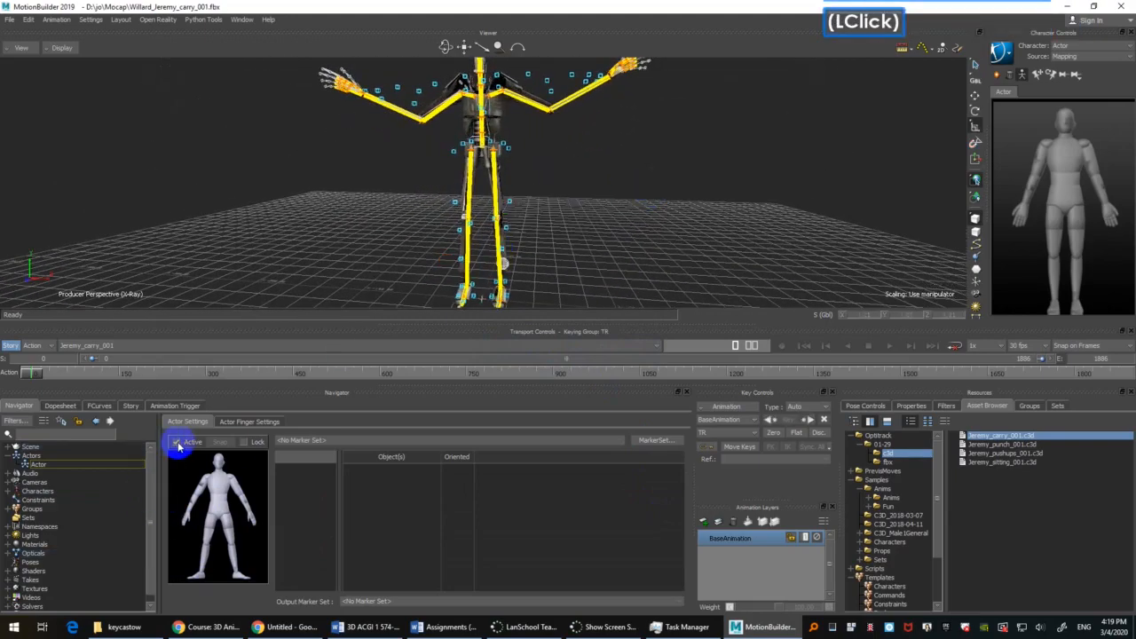
key("ctrl+space")
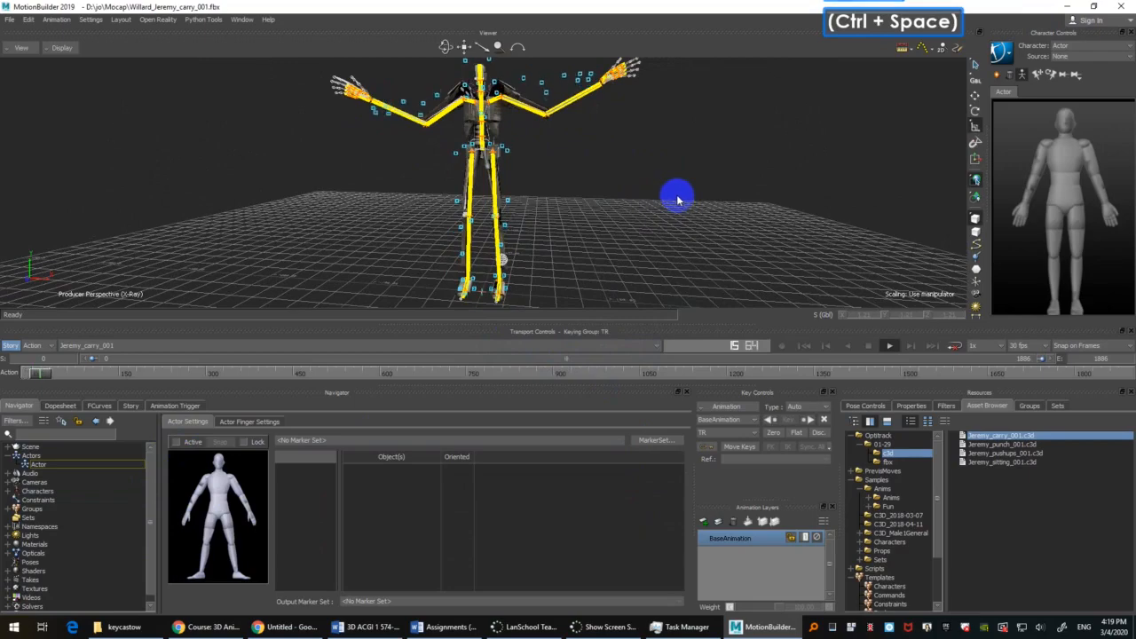
key("ctrl+Home")
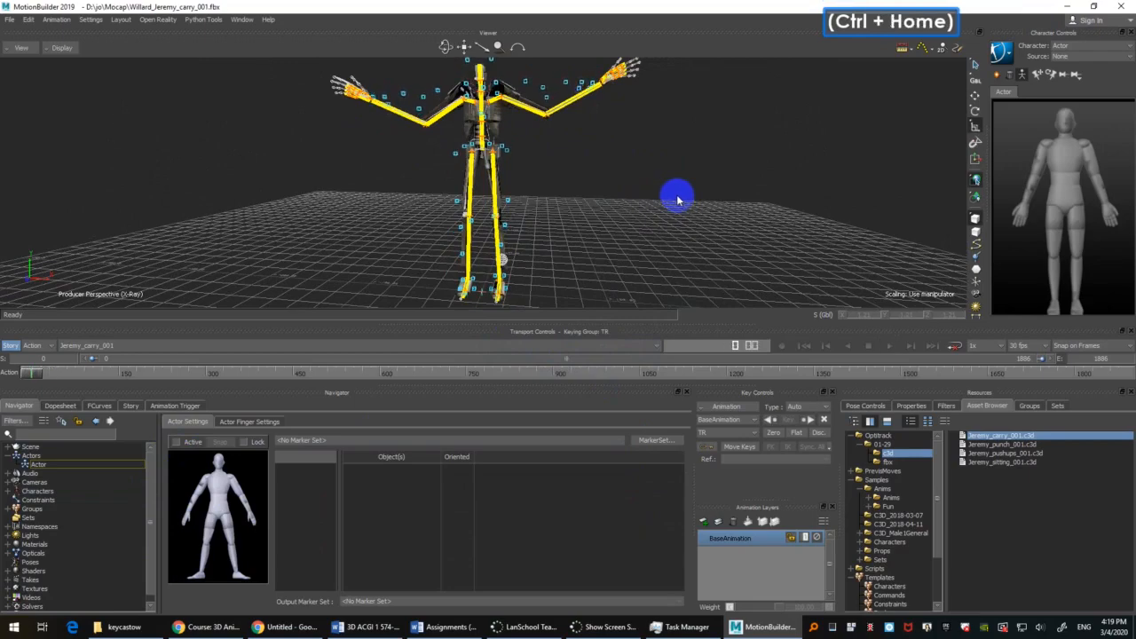
Step: Select the Actor and create a new marker set for it
mouse_move(677, 201)
left_mouse_down("ctrl+shift")
mouse_move(665, 137)
mouse_move(644, 145)
mouse_move(625, 194)
mouse_move(550, 254)
left_mouse_up("ctrl+shift")
left_click(550, 253)
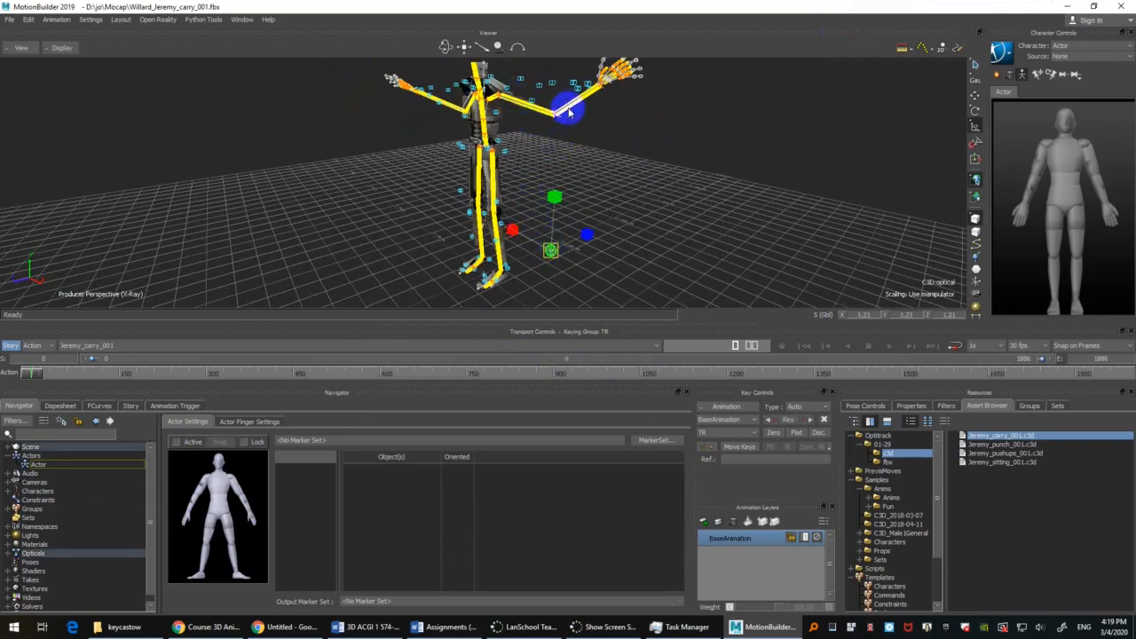
left_click_drag(613, 109, 657, 176, "ctrl+shift")
left_click_drag(657, 176, 645, 227, "shift")
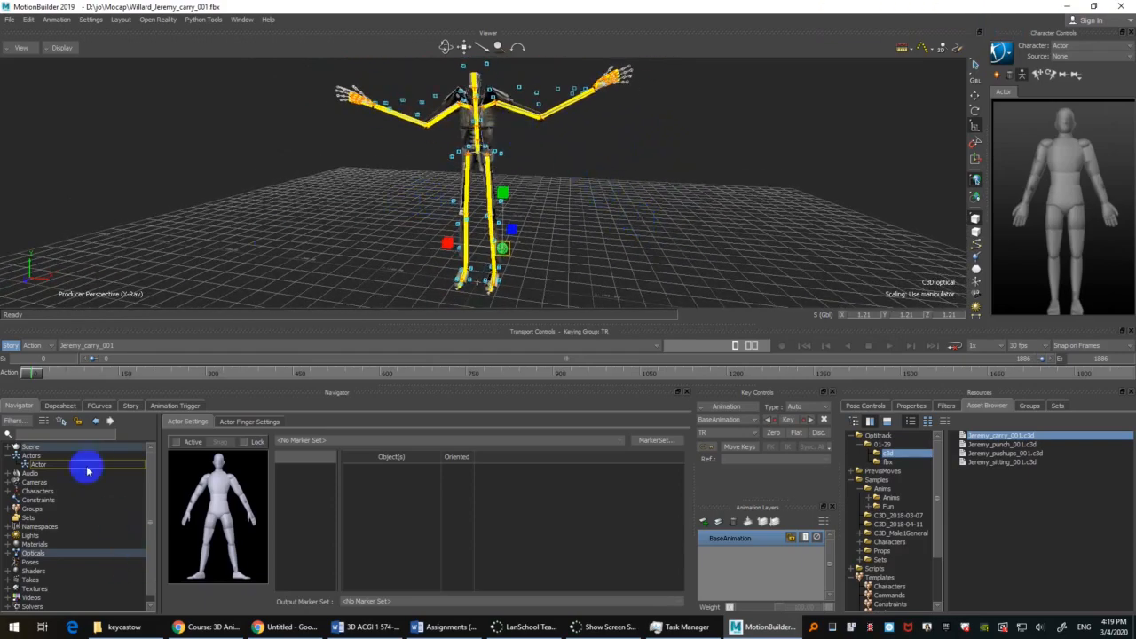
left_click(37, 464)
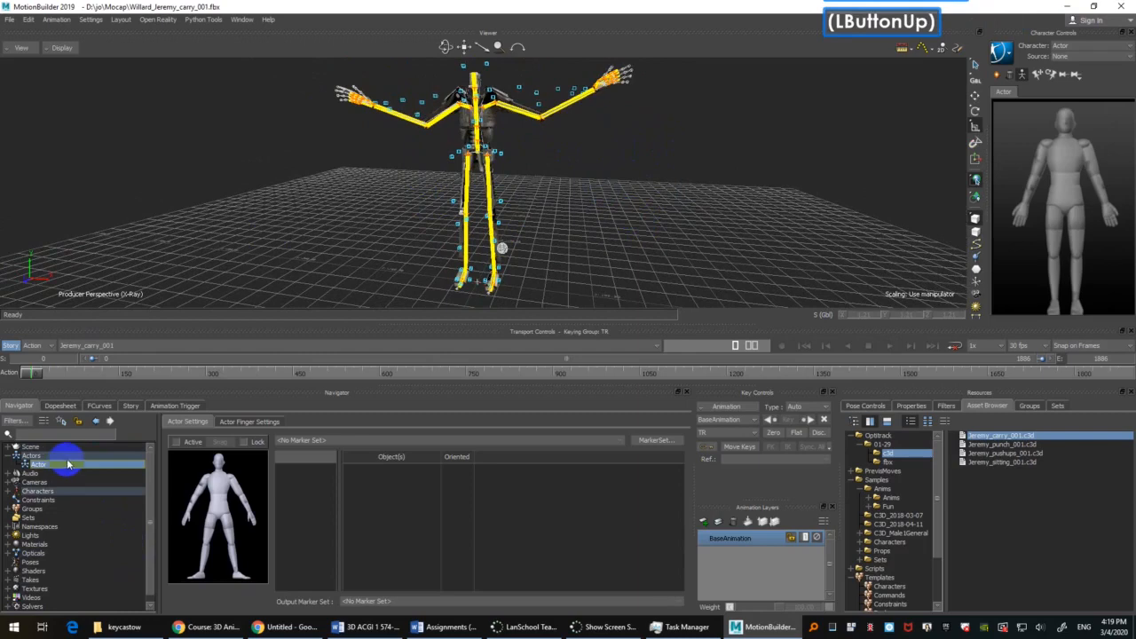
left_click(653, 441)
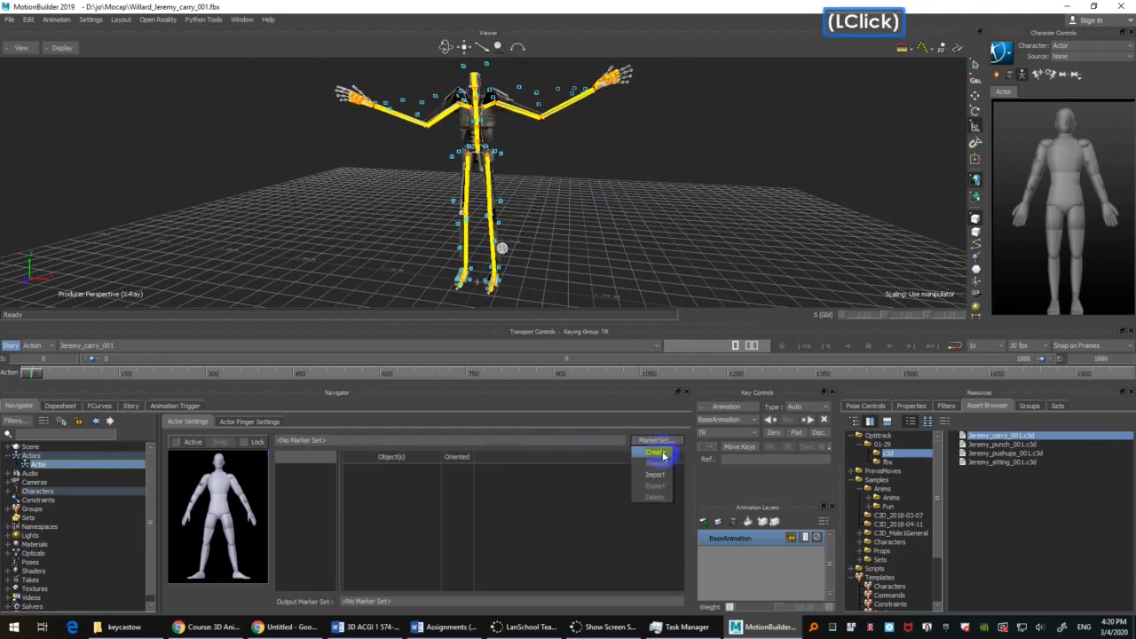
left_click(582, 496)
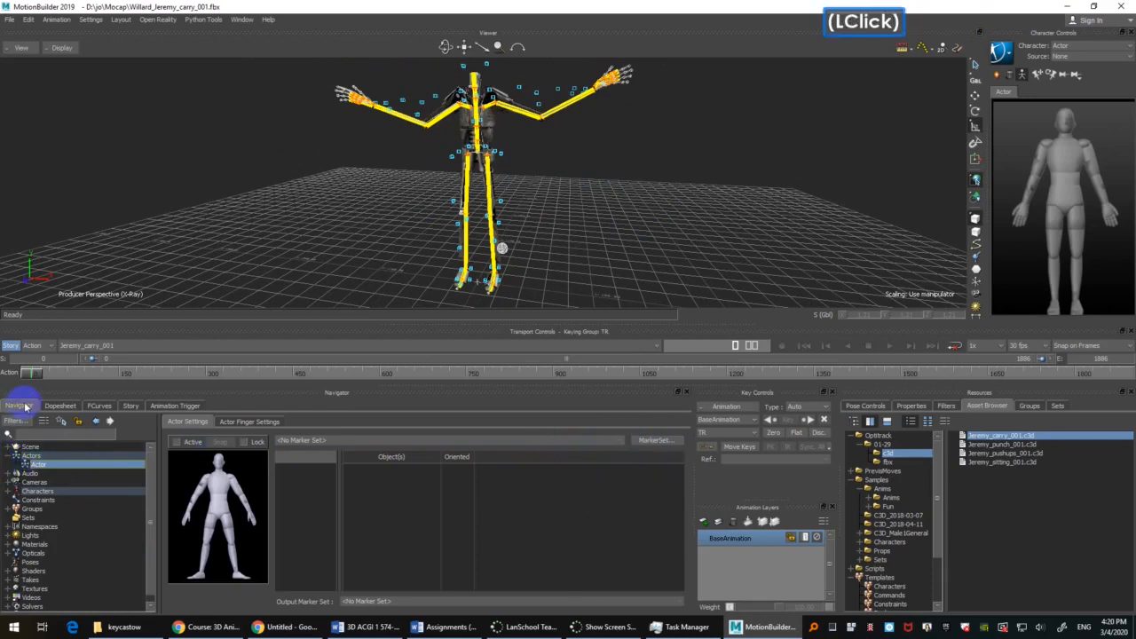
double_click(38, 467)
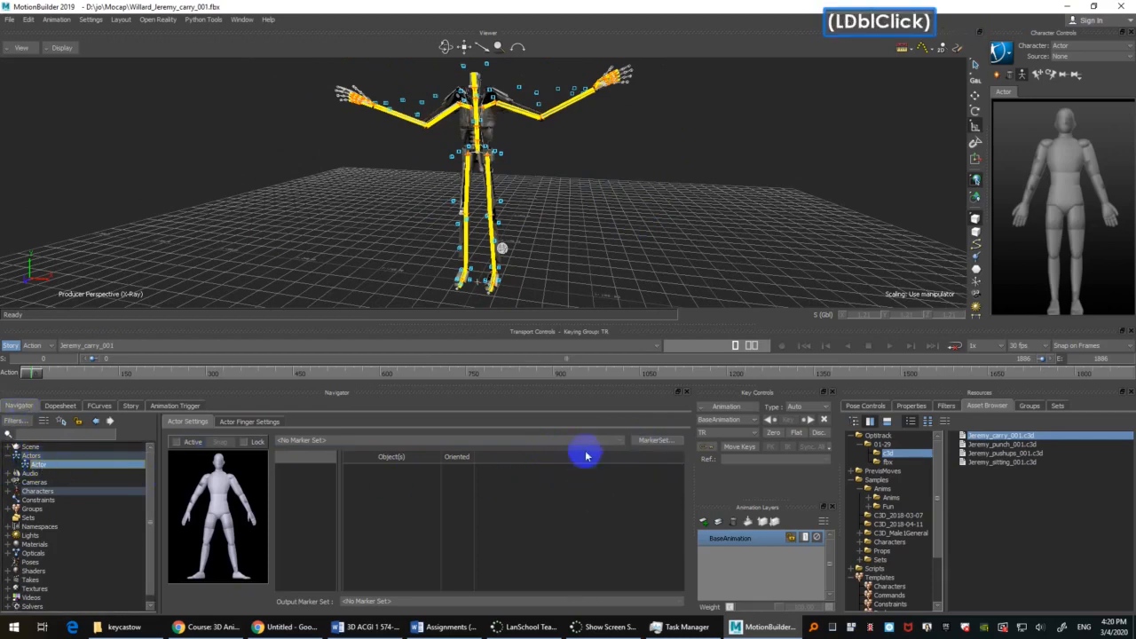
left_click(646, 443)
left_click(650, 457)
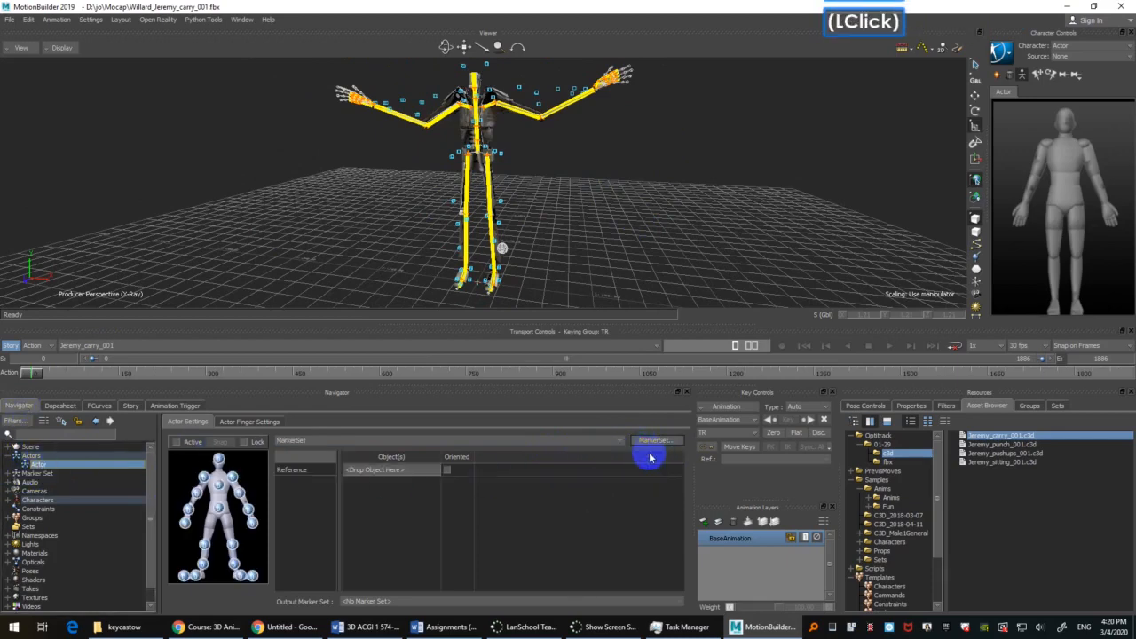
Step: Select the five Taira head markers, top, left and right front, and left and right back, and assign them to the marker set's head
left_click_drag(779, 155, 837, 252, "shift")
left_click(977, 270)
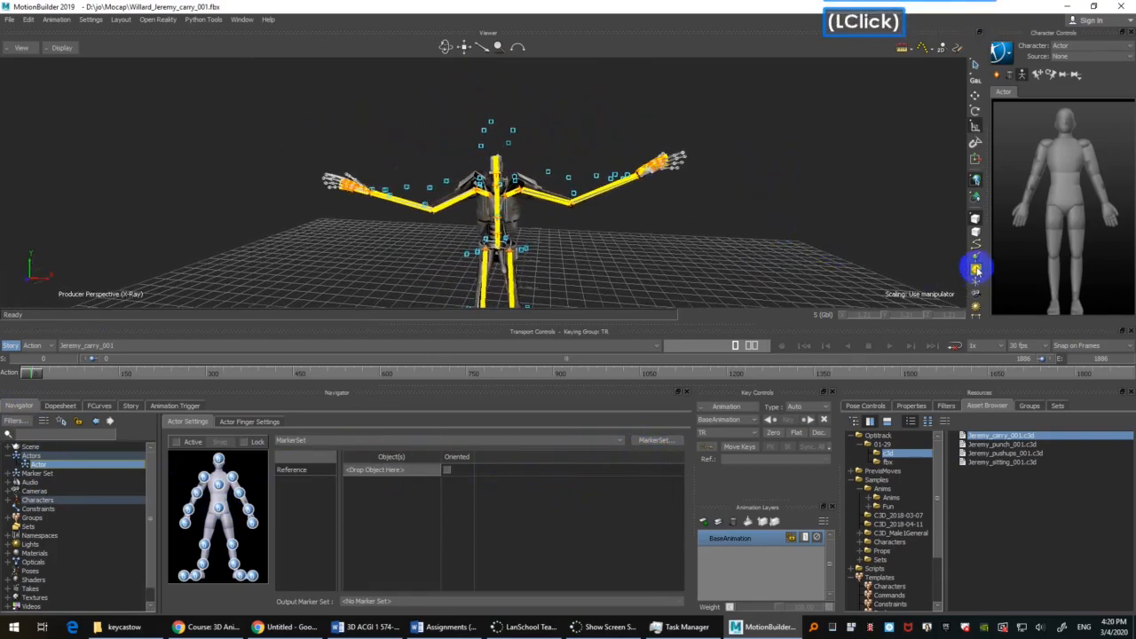
left_click_drag(677, 251, 695, 226, "ctrl")
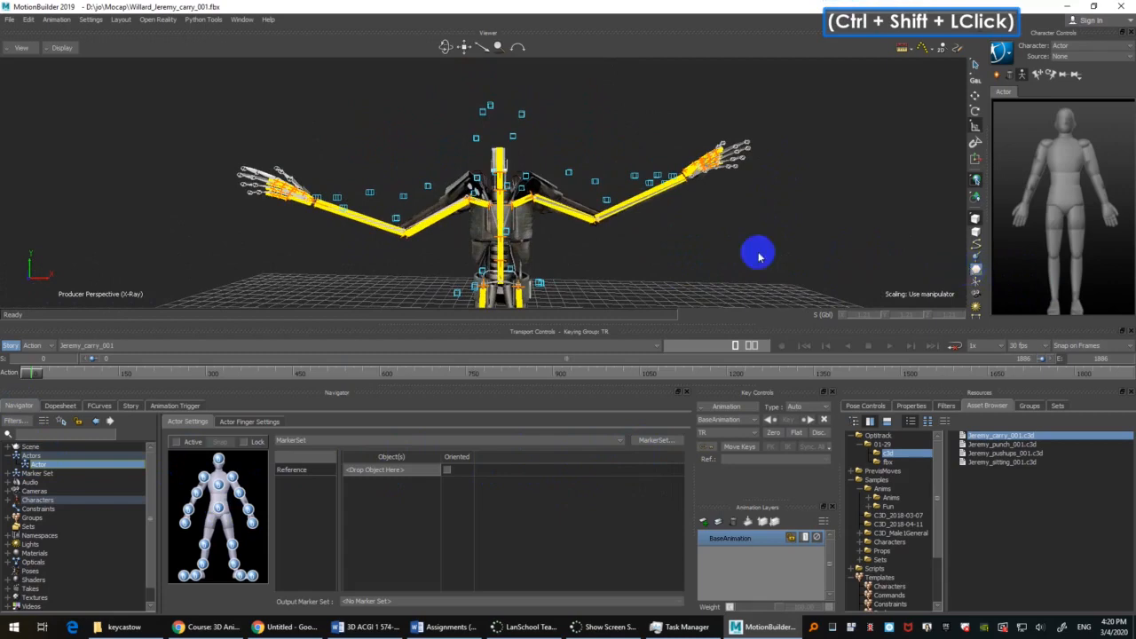
left_click_drag(759, 257, 758, 240, "shift")
left_click_drag(455, 77, 531, 128)
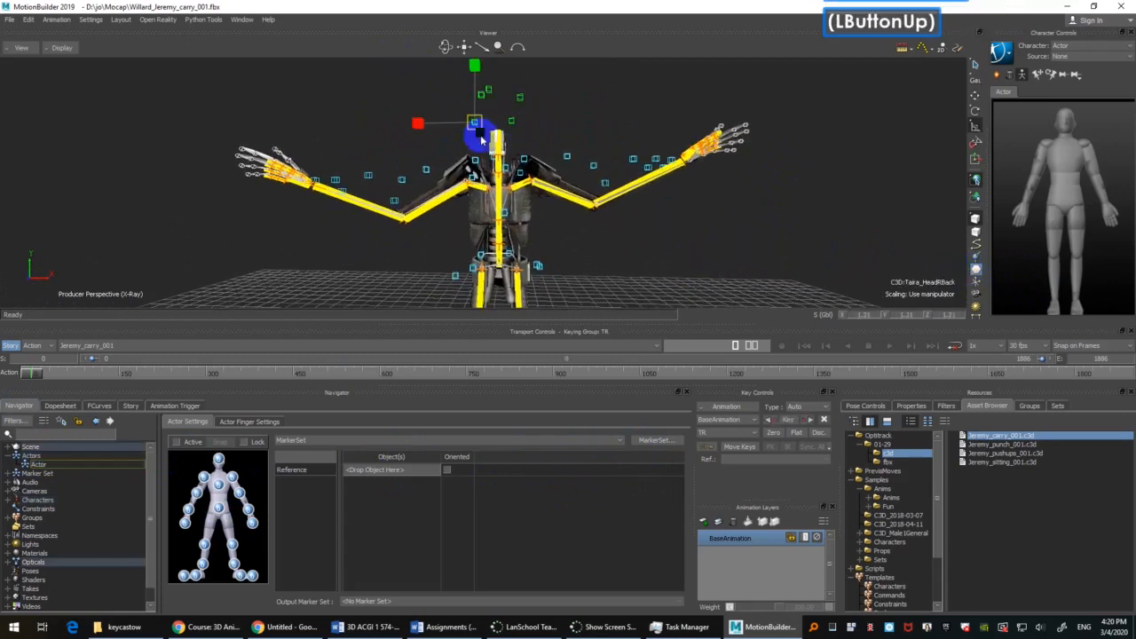
left_click_drag(340, 103, 219, 463, "alt")
Step: Assign the Taira BackTop, ChestTop, ChestLow and BackLow markers to the marker set's chest
left_click_drag(695, 253, 690, 213, "shift")
left_click_drag(689, 213, 664, 175, "ctrl")
left_click_drag(666, 204, 667, 228, "shift")
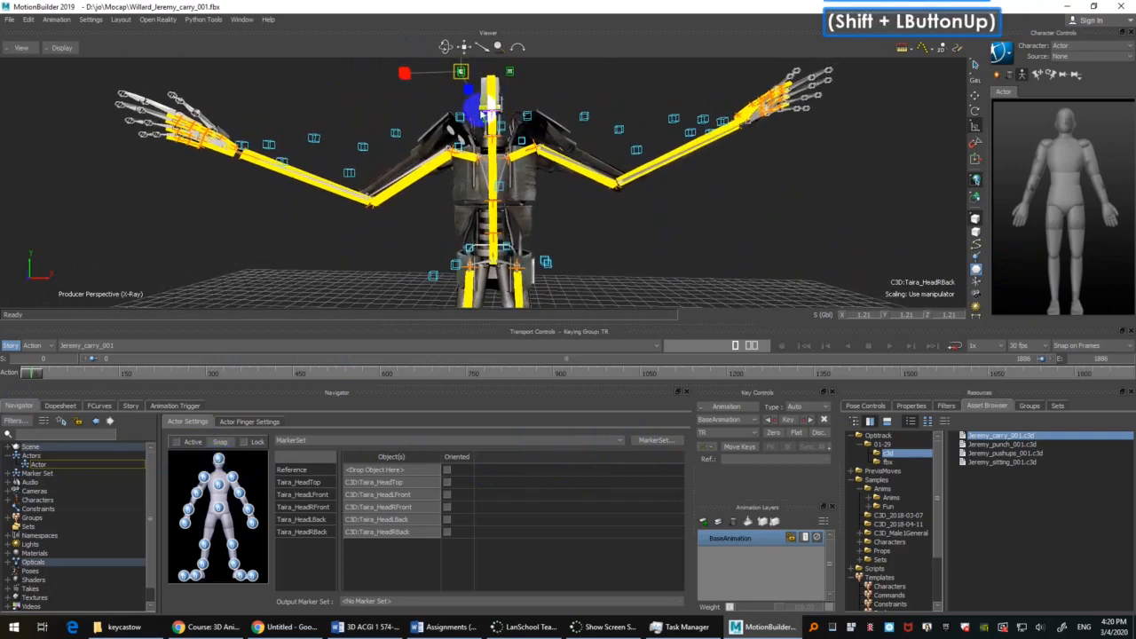
left_click(515, 217)
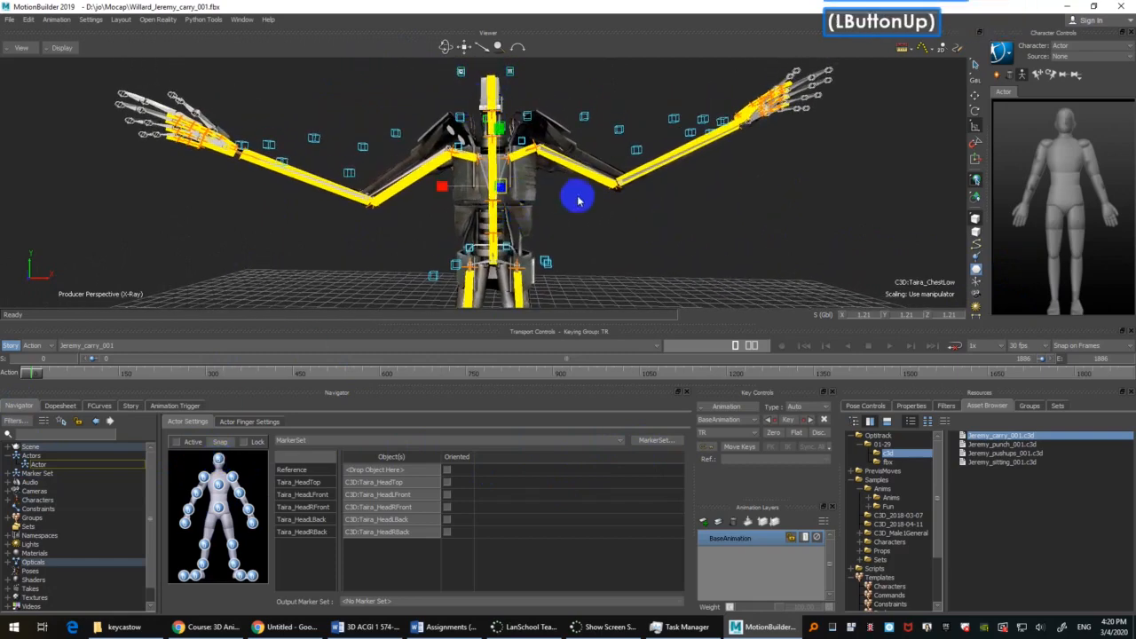
key("f")
mouse_move(584, 188)
left_mouse_down("ctrl+shift")
mouse_move(514, 191)
mouse_move(619, 193)
left_mouse_up("ctrl+shift")
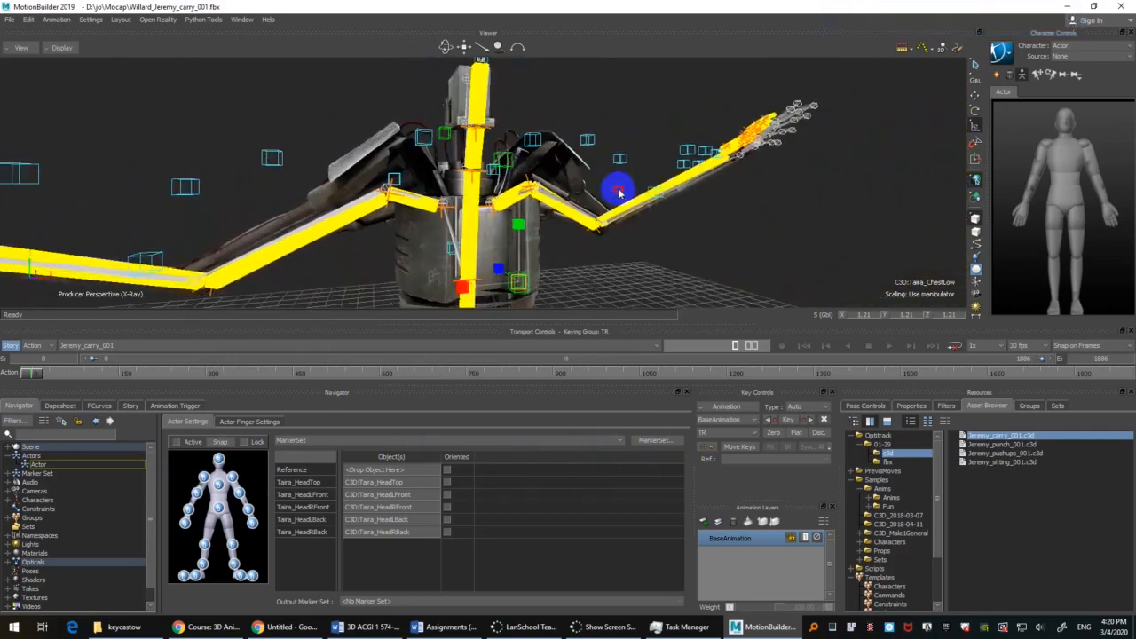
mouse_move(617, 257)
left_mouse_down("shift")
mouse_move(607, 186)
mouse_move(616, 233)
mouse_move(519, 186)
left_mouse_up("shift")
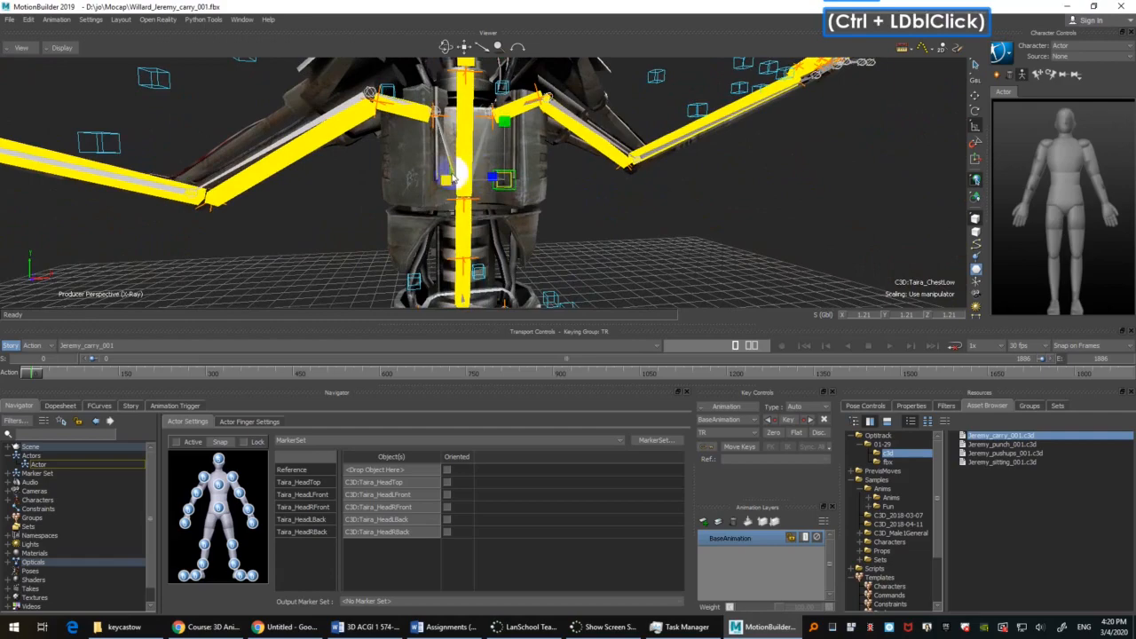
left_click(450, 174, "ctrl")
left_click(454, 176, "ctrl")
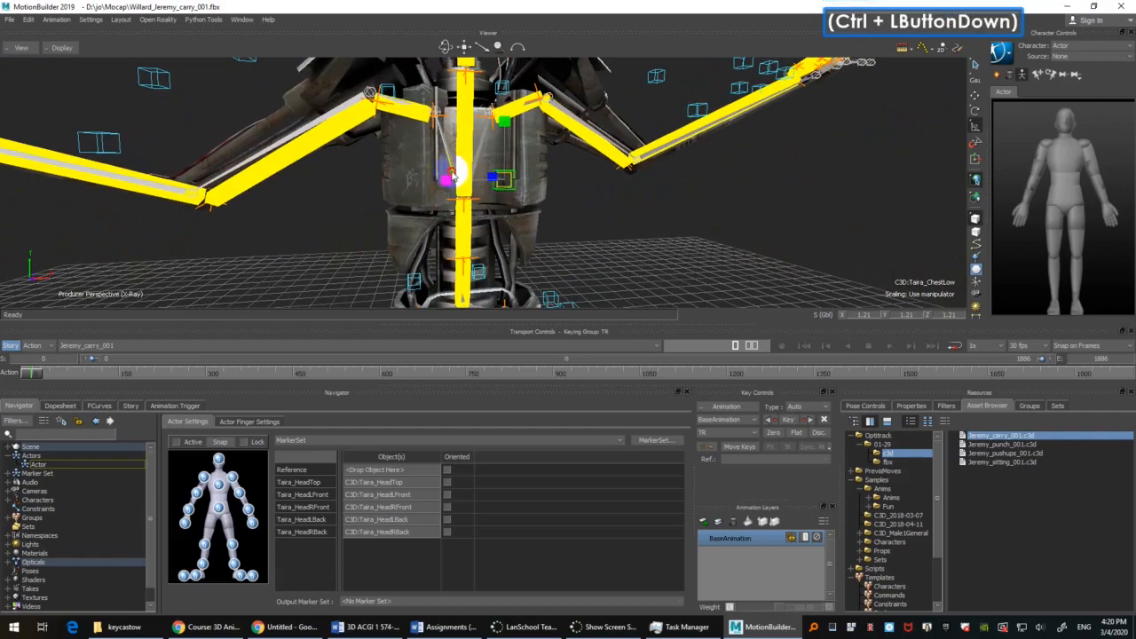
mouse_move(594, 204)
left_mouse_down("ctrl+shift")
mouse_move(644, 209)
mouse_move(631, 186)
mouse_move(568, 190)
mouse_move(608, 253)
mouse_move(608, 202)
mouse_move(587, 215)
left_mouse_up("ctrl+shift")
left_click_drag(221, 487, 221, 487, "alt")
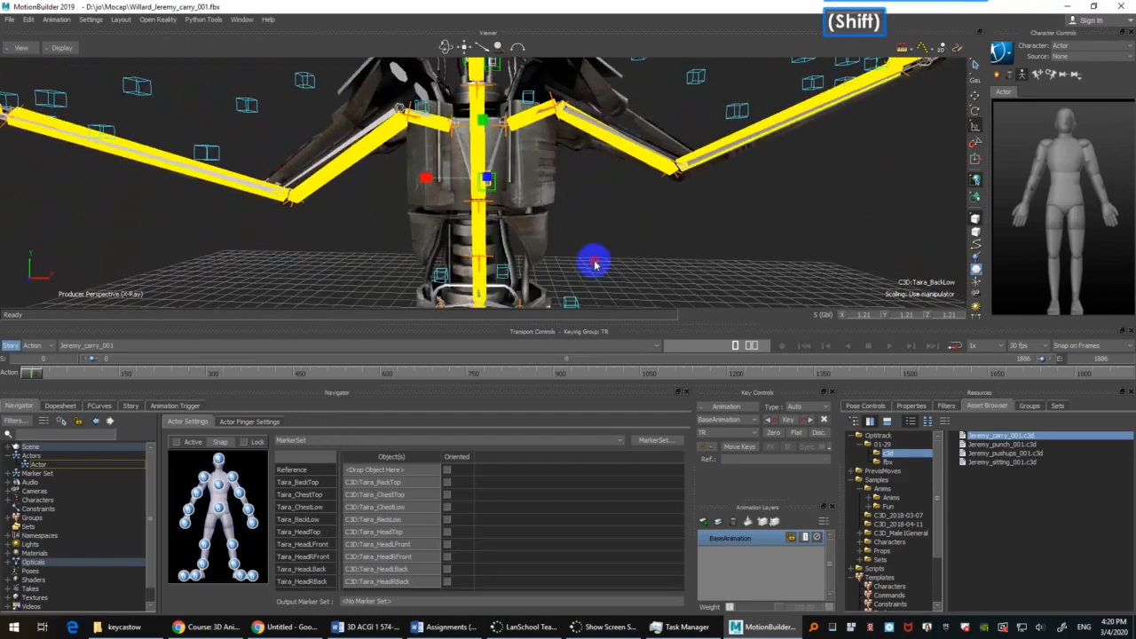
Step: Assign the Taira WaistLFront, WaistRFront, WaistLSide, WaistLBack and WaistRBack markers to the marker set's hips
left_click_drag(594, 261, 468, 197, "shift")
left_click_drag(400, 180, 607, 254)
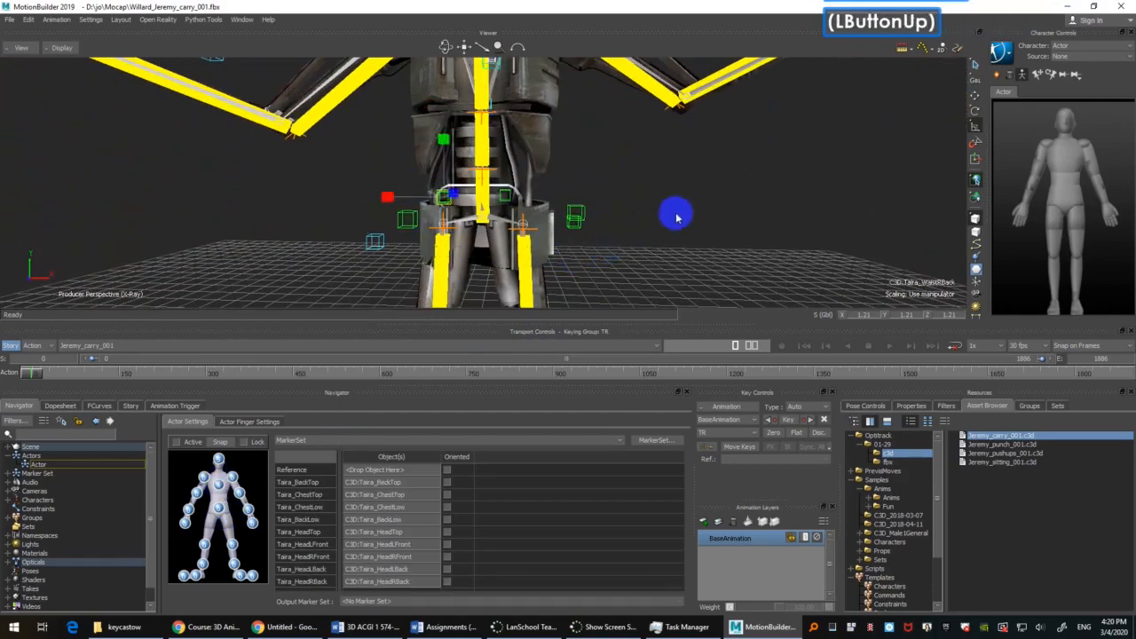
left_click_drag(677, 214, 664, 191, "ctrl+shift")
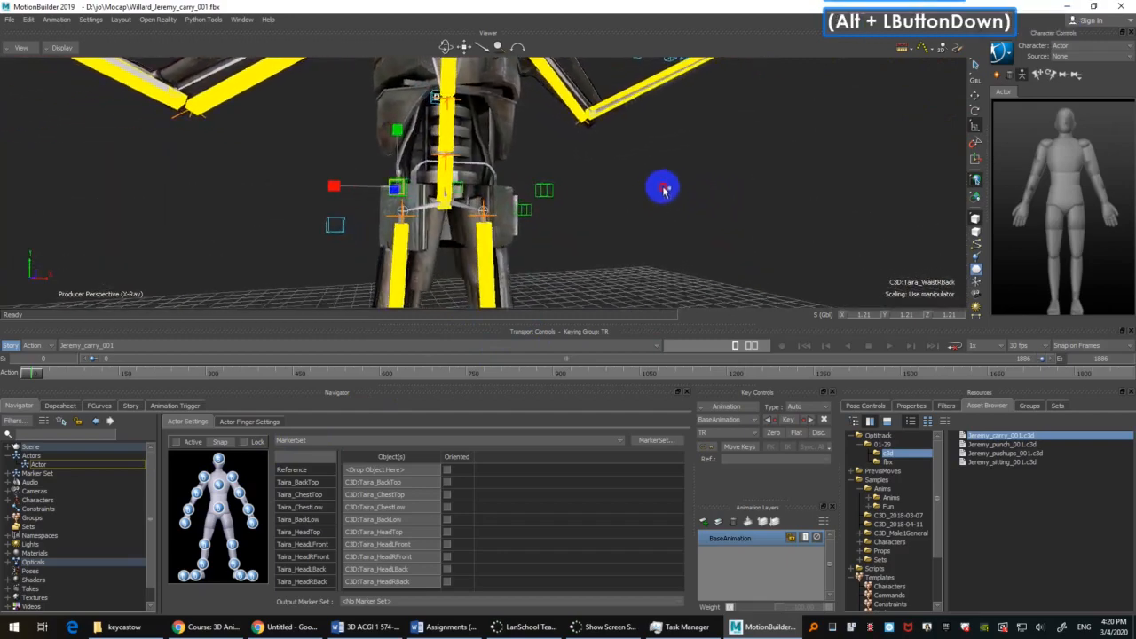
left_click_drag(222, 508, 222, 508, "alt")
Step: Assign the two left shoulder markers, including Taira_LShoulderFront, to the marker set's left shoulder
scroll(644, 165, "down", 5)
left_click_drag(645, 165, 625, 195, "ctrl+shift")
left_click(469, 133)
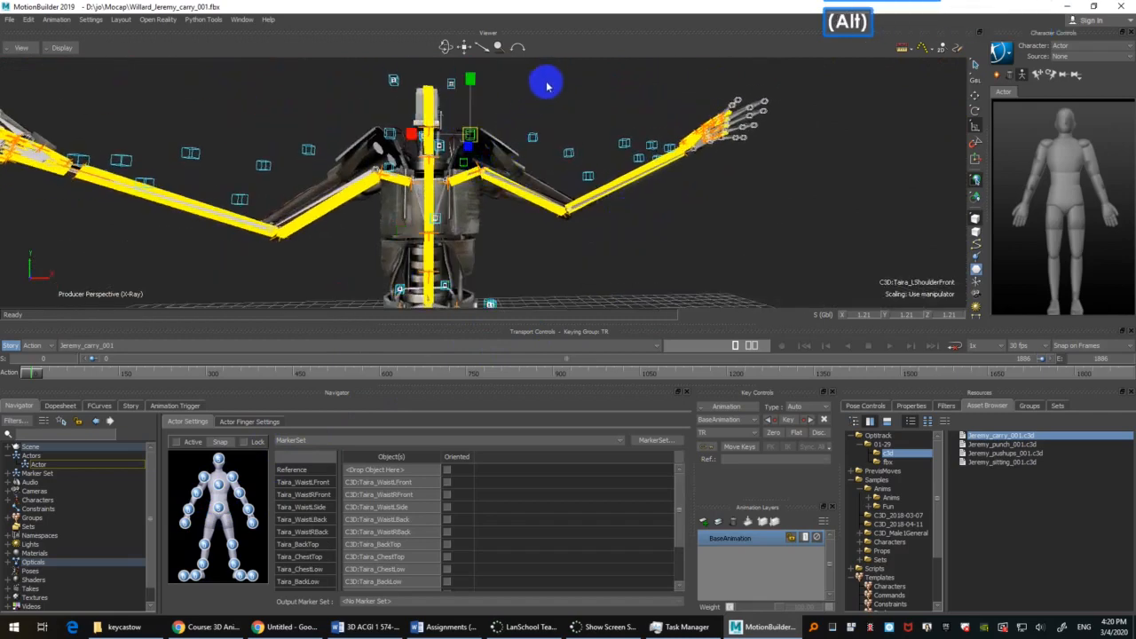
left_click_drag(468, 135, 338, 515, "alt")
left_click_drag(233, 479, 232, 479, "alt")
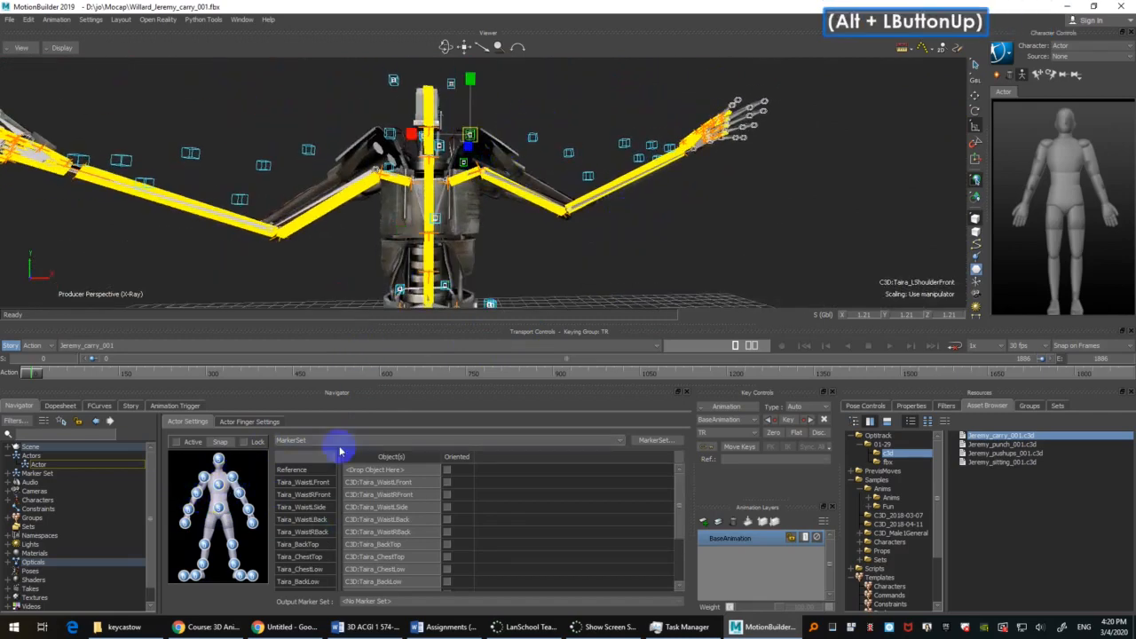
Step: Assign the two left elbow markers, including Taira_LElbowTip, to the marker set's left elbow
mouse_move(644, 219)
left_mouse_down("ctrl+shift")
mouse_move(642, 249)
mouse_move(633, 220)
mouse_move(612, 210)
left_mouse_up("ctrl+shift")
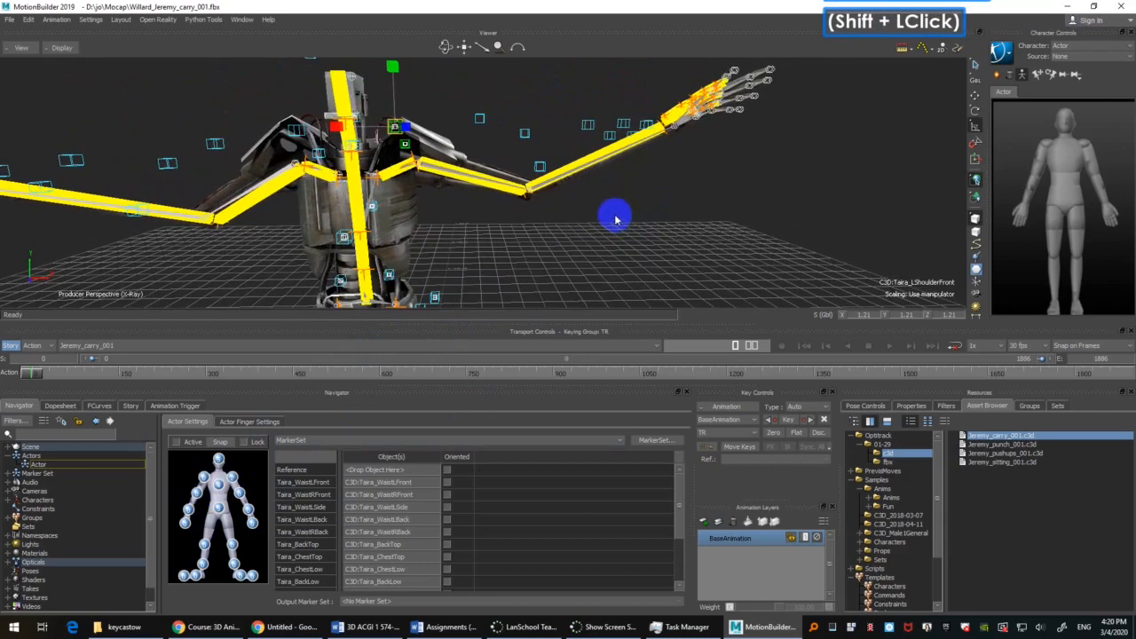
left_click(552, 187)
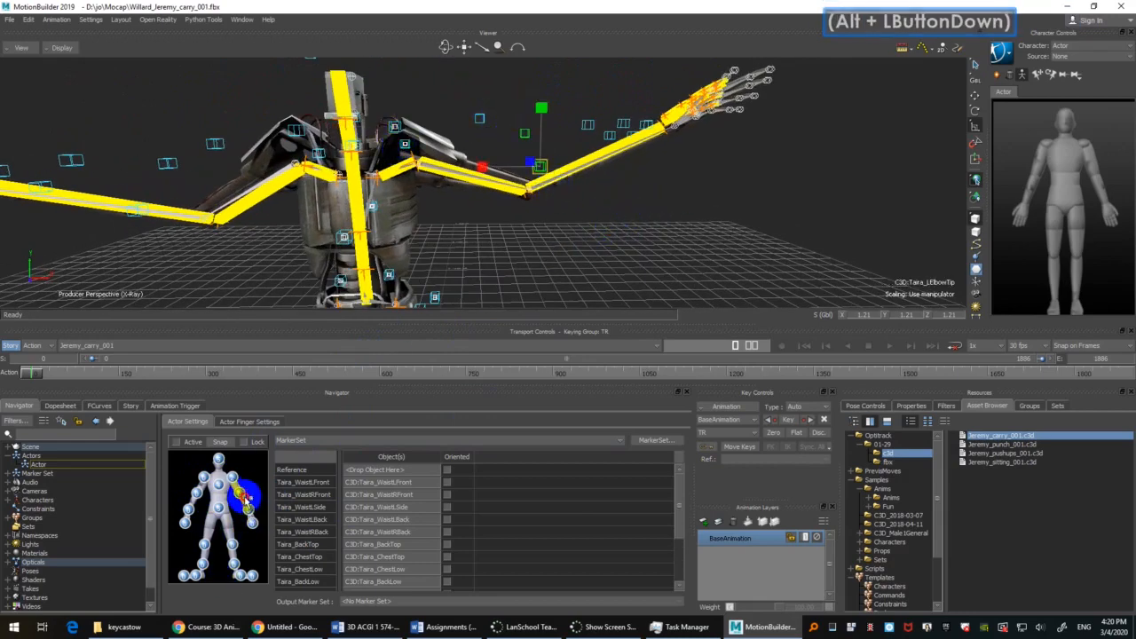
left_click_drag(246, 499, 244, 495, "alt")
Step: Assign the Taira_LWristOut and Taira_LWristIn markers to the marker set's left wrist
mouse_move(689, 214)
left_mouse_down("shift")
mouse_move(623, 197)
mouse_move(624, 240)
mouse_move(613, 187)
mouse_move(565, 145)
left_mouse_up("shift")
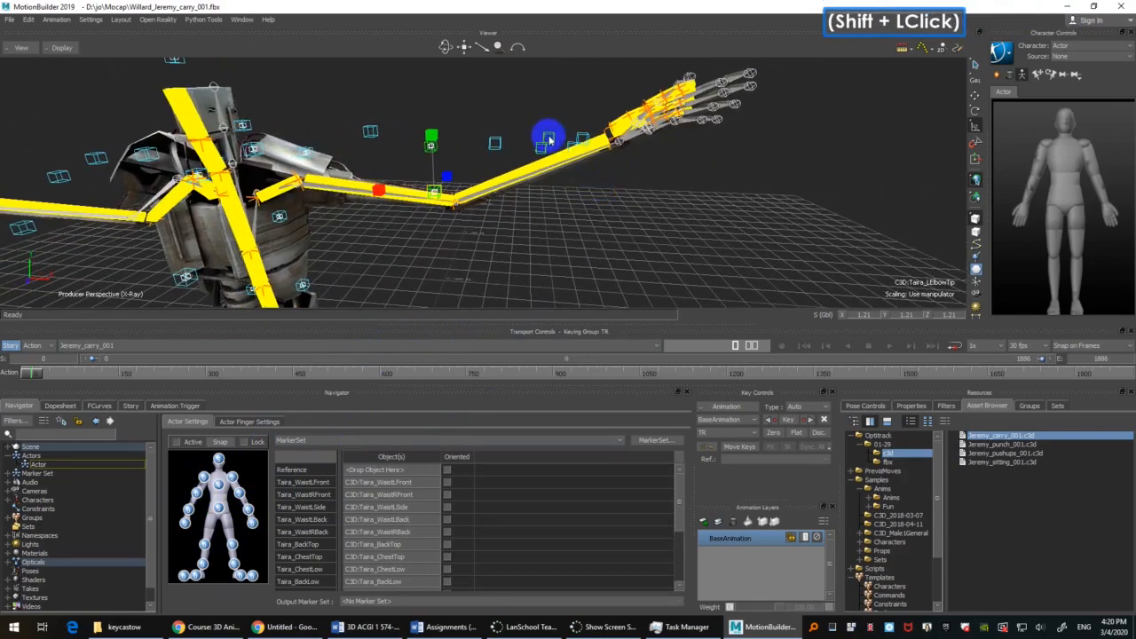
left_click(543, 151)
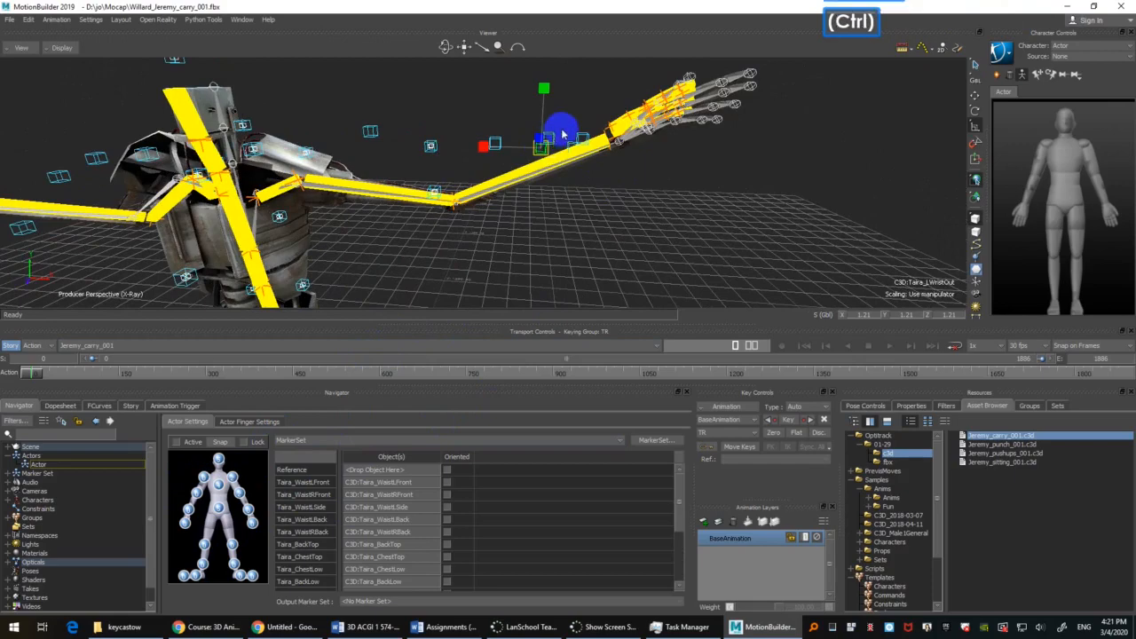
left_click_drag(667, 231, 593, 174, "shift")
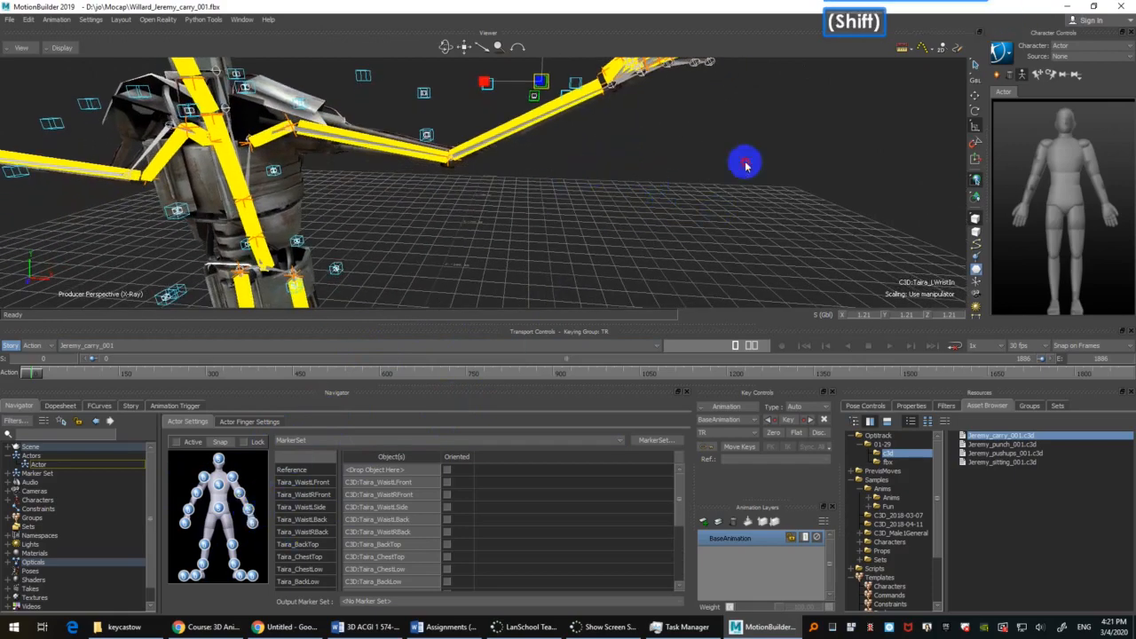
Step: Assign the left hand markers, including Taira_LHandIn, to the marker set's left hand
left_click_drag(743, 163, 497, 156, "shift")
left_click(599, 222)
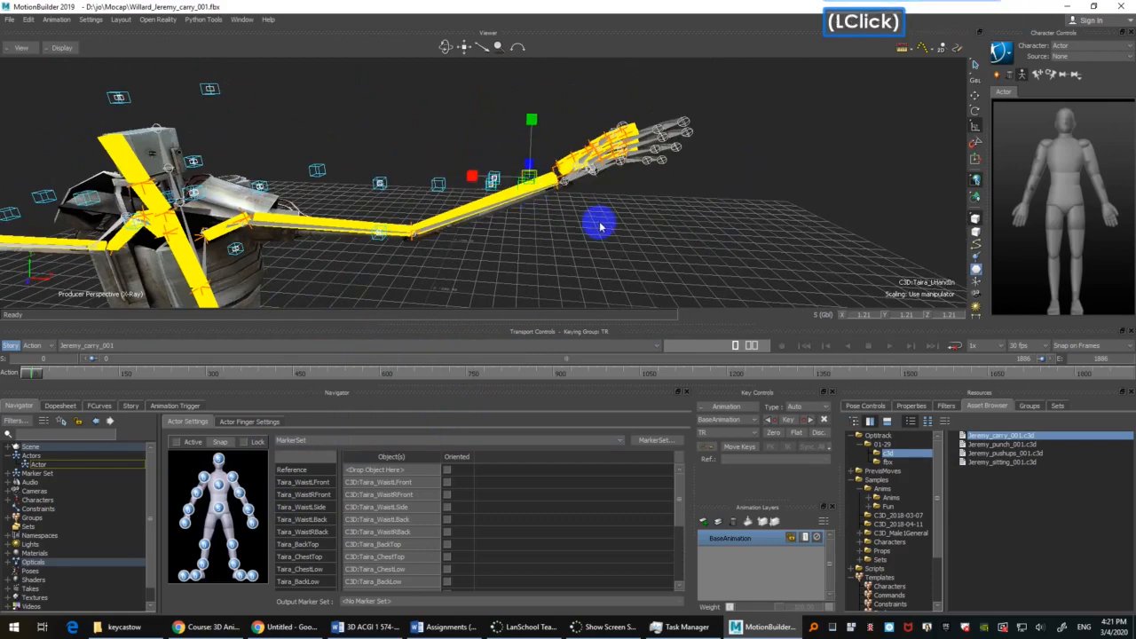
left_click_drag(599, 223, 624, 178, "shift")
left_click(274, 379, "alt")
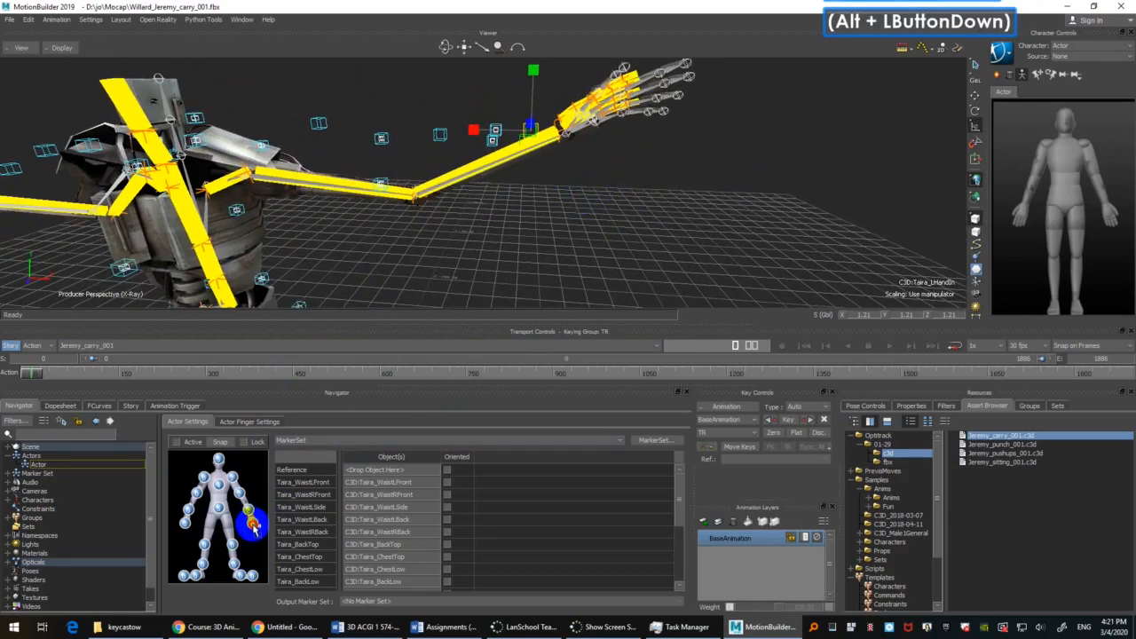
Step: Assign the two right shoulder markers, including Taira_RShoulderFront, to the marker set's right shoulder
mouse_move(545, 183)
left_mouse_down("shift")
mouse_move(487, 127)
mouse_move(649, 190)
left_mouse_up("shift")
left_click(459, 142)
scroll(469, 185, "down", 2)
left_click_drag(470, 185, 463, 146, "ctrl+shift")
left_click_drag(303, 113, 307, 95, "alt")
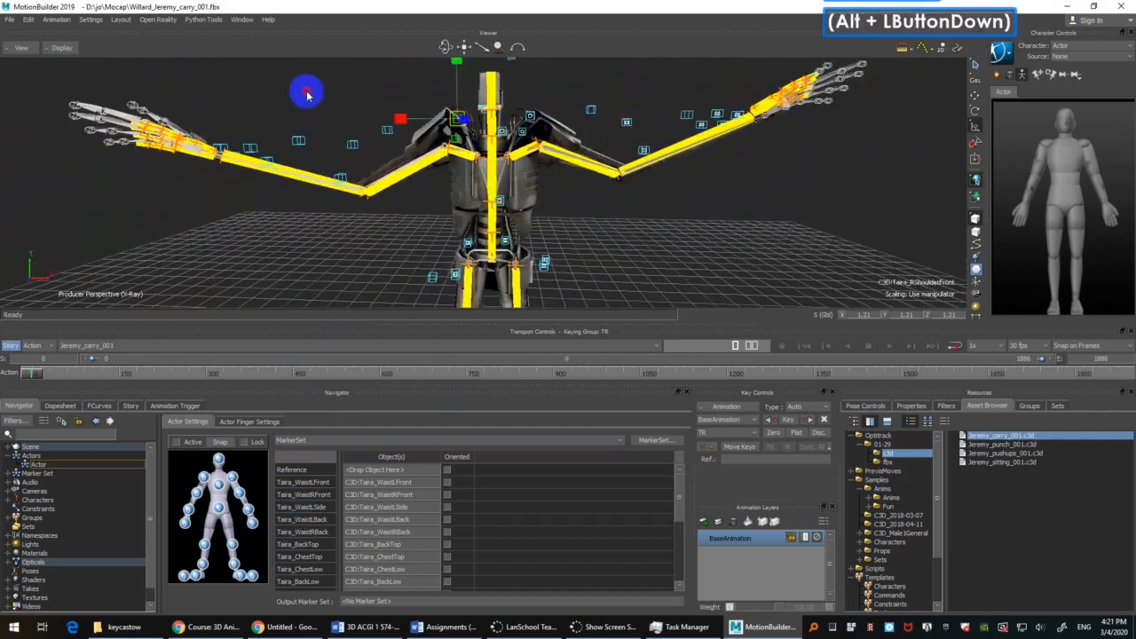
left_click_drag(297, 389, 204, 478, "alt")
Step: Assign the two right elbow markers, including Taira_RElbowTip, to the marker set's right elbow
left_click(355, 144)
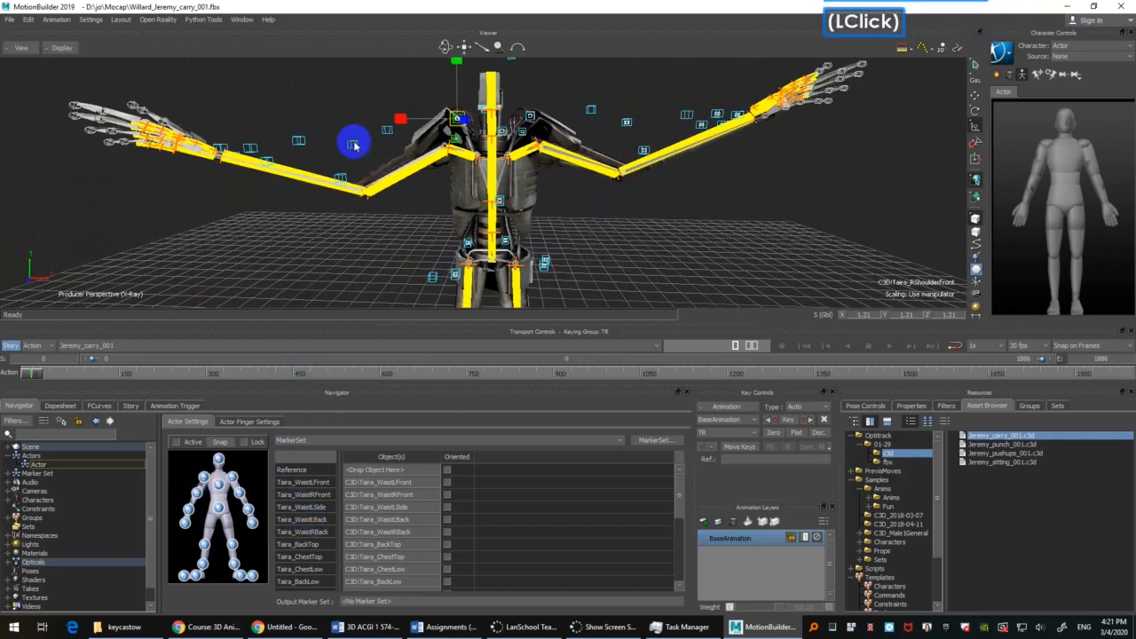
left_click(344, 178, "ctrl")
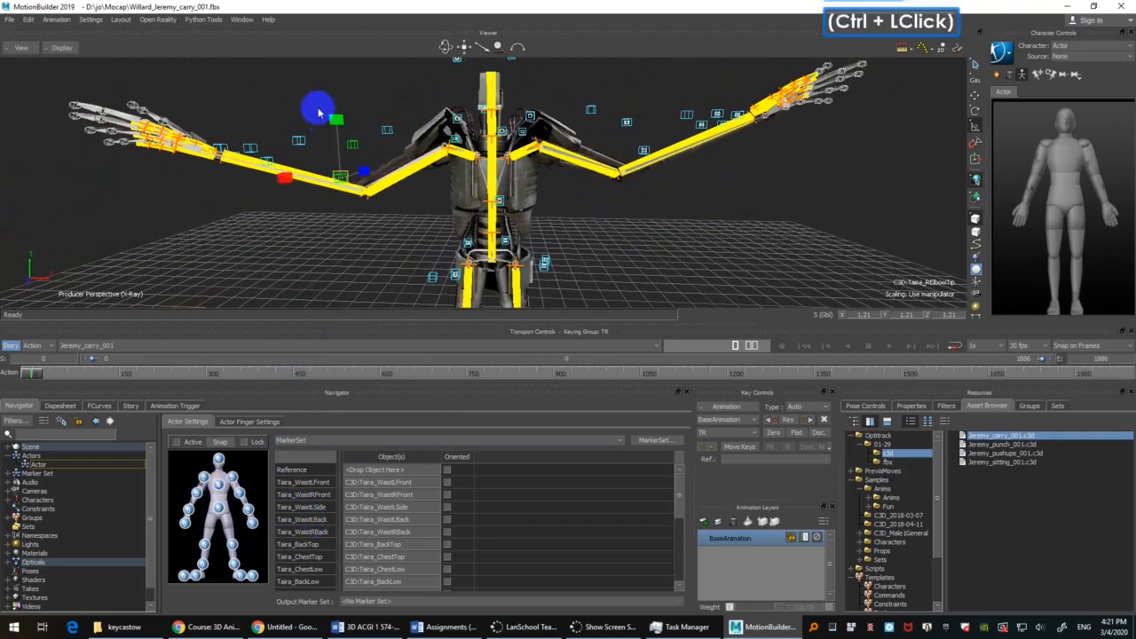
left_click_drag(307, 89, 222, 484, "alt")
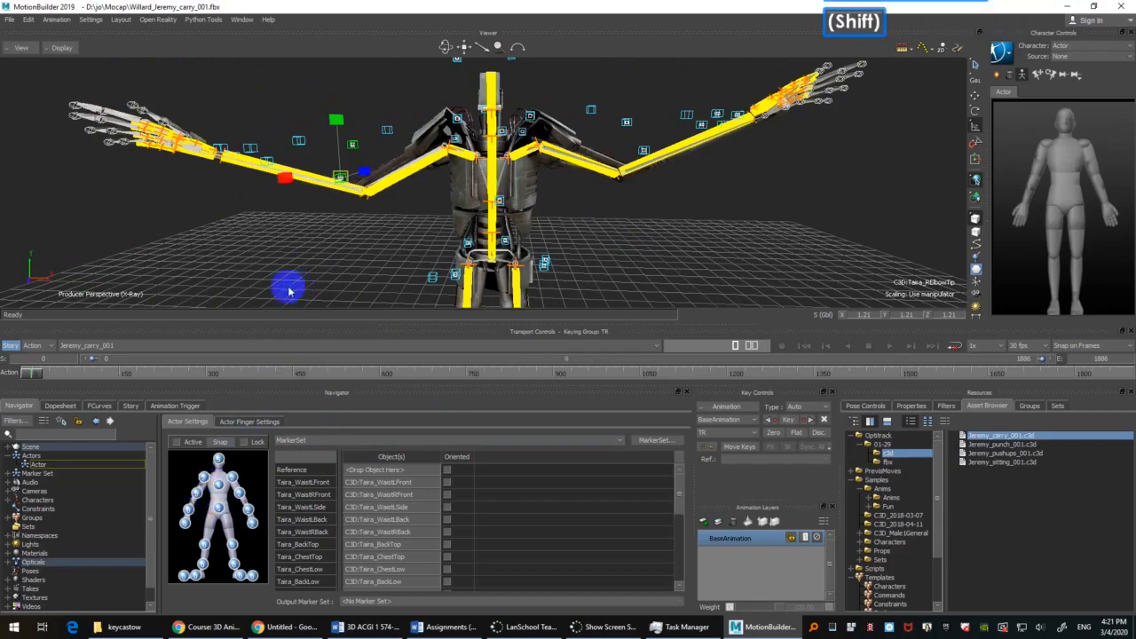
Step: Assign the two right wrist markers, including Taira_RWristOut, to the marker set's right wrist
left_click_drag(292, 246, 399, 297, "shift")
left_click(440, 163)
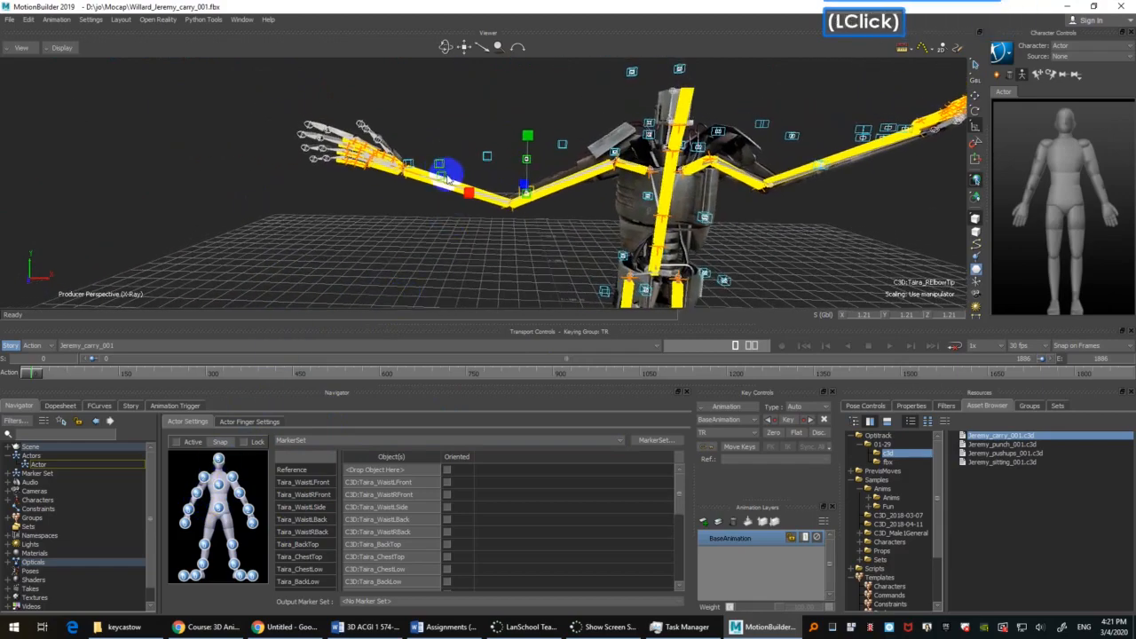
left_click(442, 167)
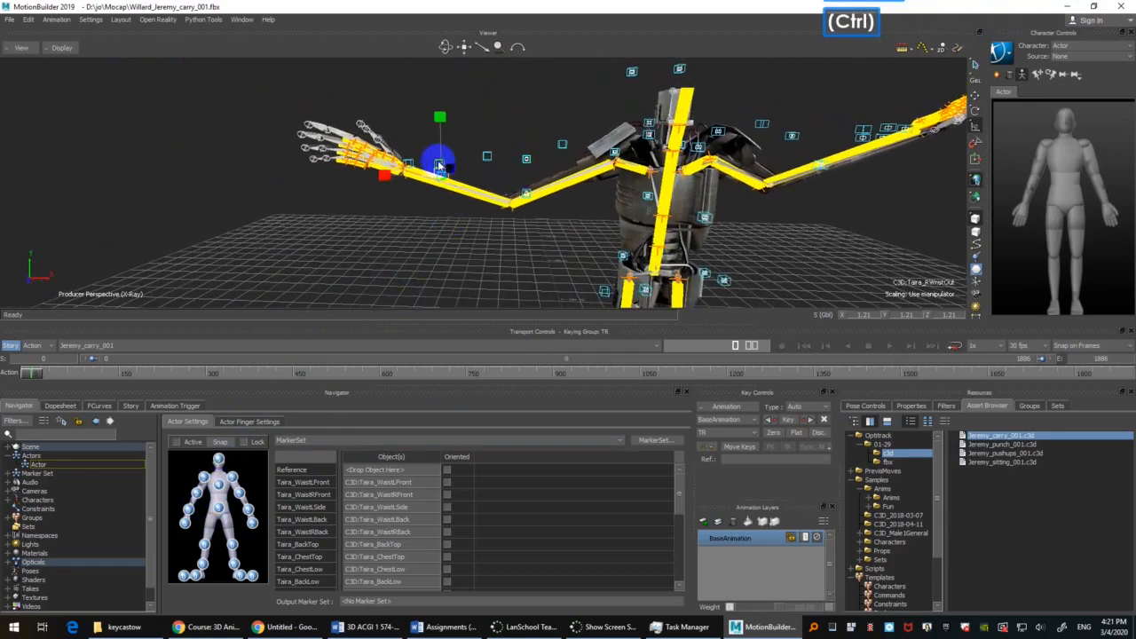
left_click(435, 162, "ctrl")
mouse_move(244, 138)
left_mouse_down("alt")
mouse_move(168, 307)
mouse_move(178, 514)
mouse_move(192, 513)
left_mouse_up("alt")
Step: Assign the right hand markers, including Taira_RHandIn, to the marker set's right hand
left_click_drag(394, 125, 401, 262, "ctrl+shift")
left_click_drag(401, 262, 406, 176, "ctrl")
double_click(404, 261)
left_click(360, 183)
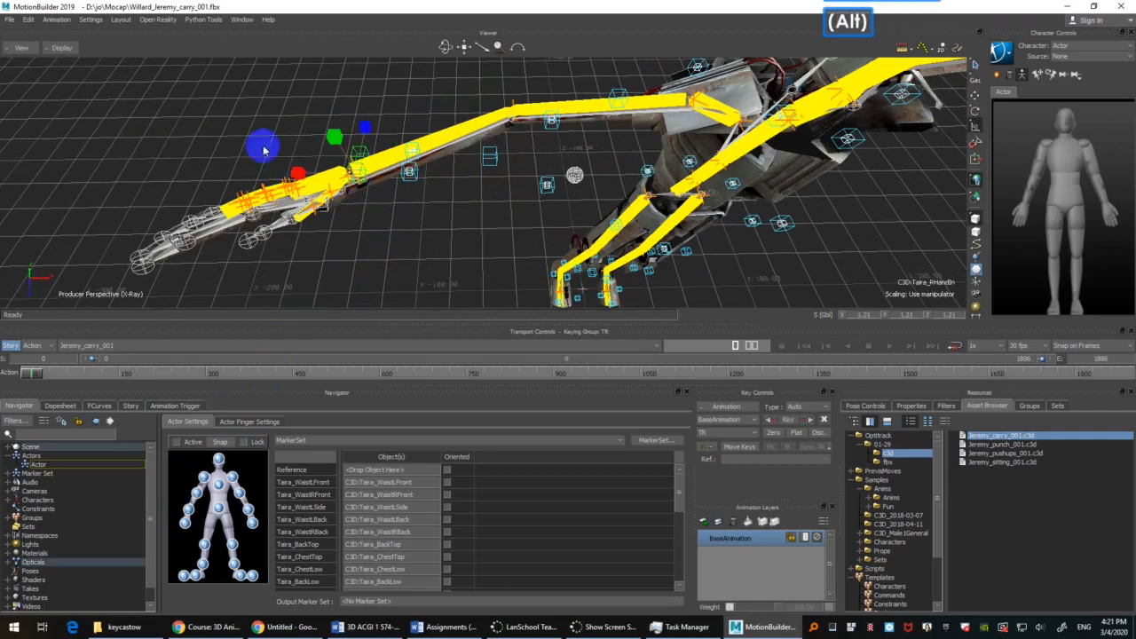
mouse_move(264, 144)
left_mouse_down("alt")
mouse_move(163, 507)
mouse_move(189, 523)
left_mouse_up("alt")
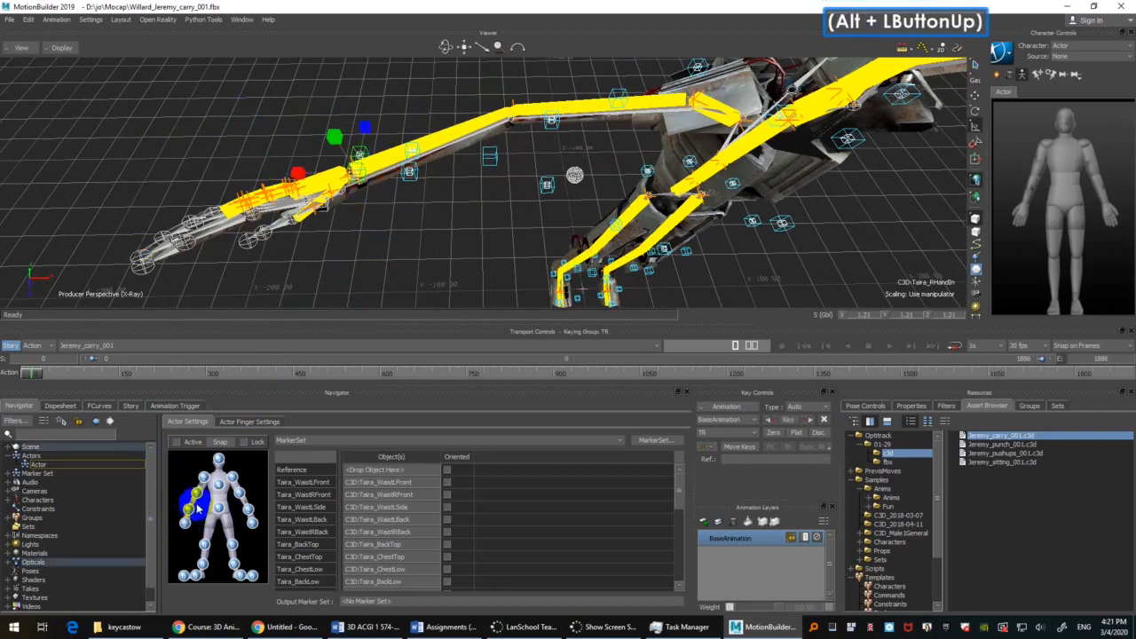
Step: Assign the Taira_LKneeOut and Taira_LKneeFront markers to the marker set's left knee
left_click_drag(609, 233, 598, 81, "ctrl+shift")
left_click_drag(609, 238, 596, 142, "shift")
left_click_drag(593, 133, 581, 89, "ctrl")
left_click_drag(581, 89, 588, 160, "shift")
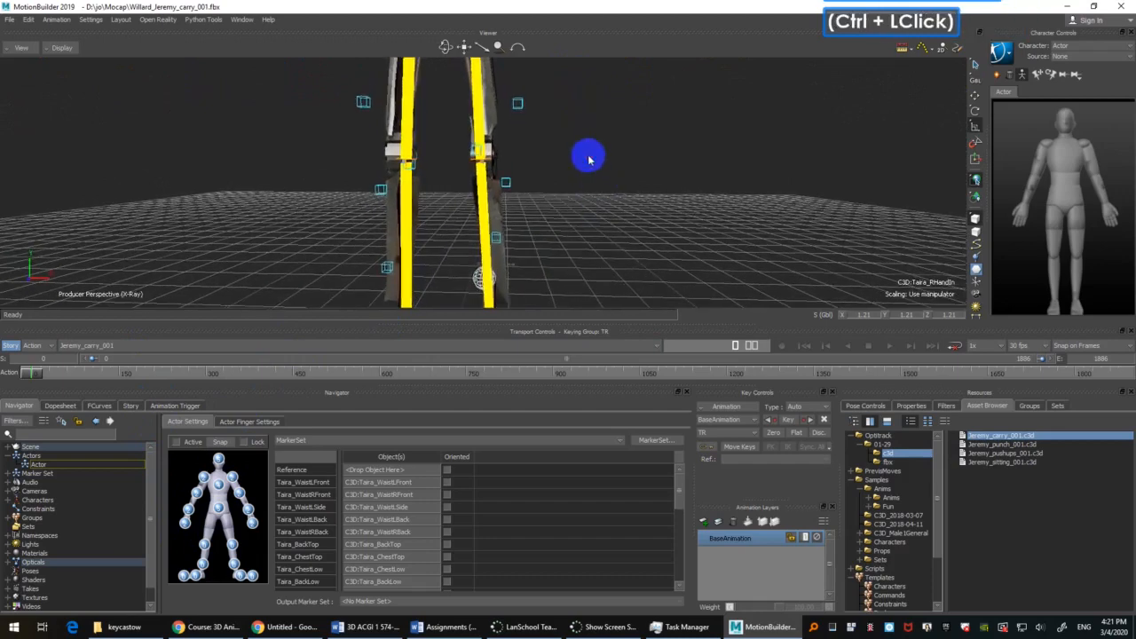
left_click(510, 160)
left_click_drag(461, 189, 436, 223)
left_click_drag(272, 177, 283, 591, "alt")
left_click_drag(233, 551, 234, 549, "alt")
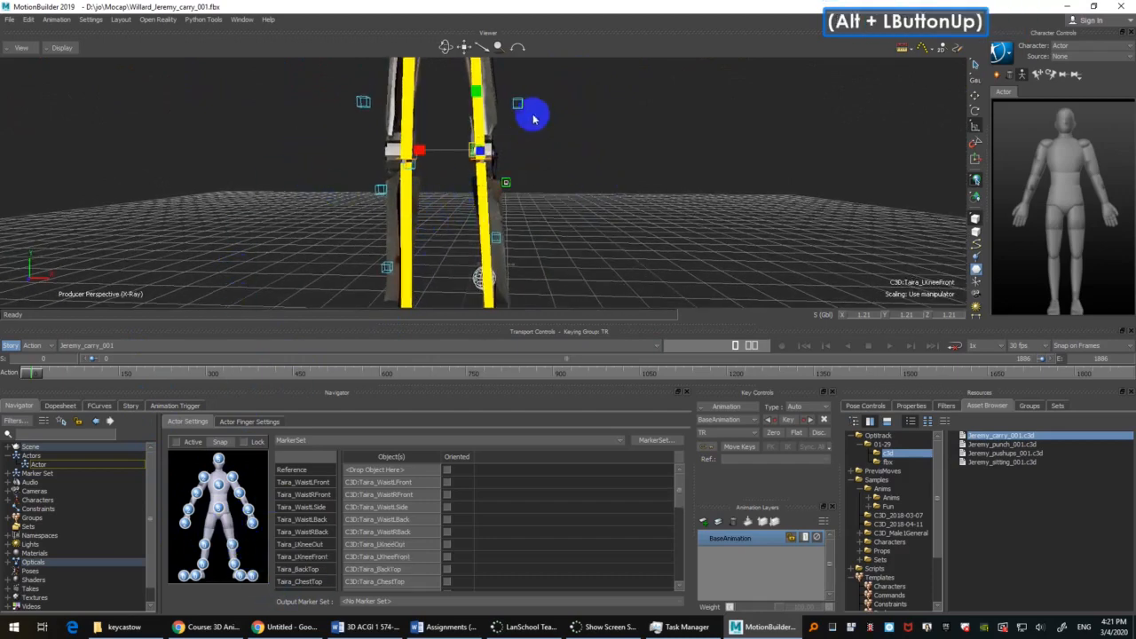
Step: Assign the Taira_RKneeOut and Taira_RKneeFront markers to the marker set's right knee
left_click_drag(355, 144, 431, 207)
left_click_drag(216, 197, 216, 197, "alt")
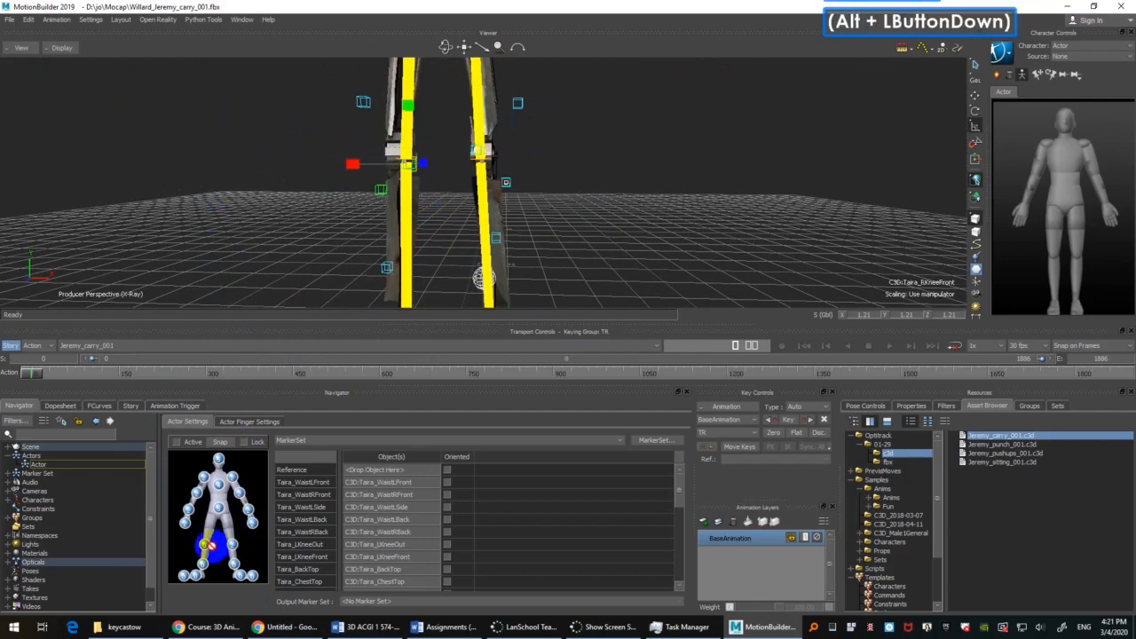
left_click_drag(207, 548, 206, 548, "alt")
Step: Assign the Taira_LAnkleOut marker to the marker set's left ankle
left_click_drag(658, 226, 587, 41, "shift")
scroll(609, 133, "down", 2)
scroll(609, 133, "up", 2)
left_click_drag(546, 110, 566, 173, "shift")
left_click_drag(567, 173, 524, 210, "ctrl+shift")
left_click(555, 152, "ctrl")
left_click_drag(556, 141, 551, 156, "shift")
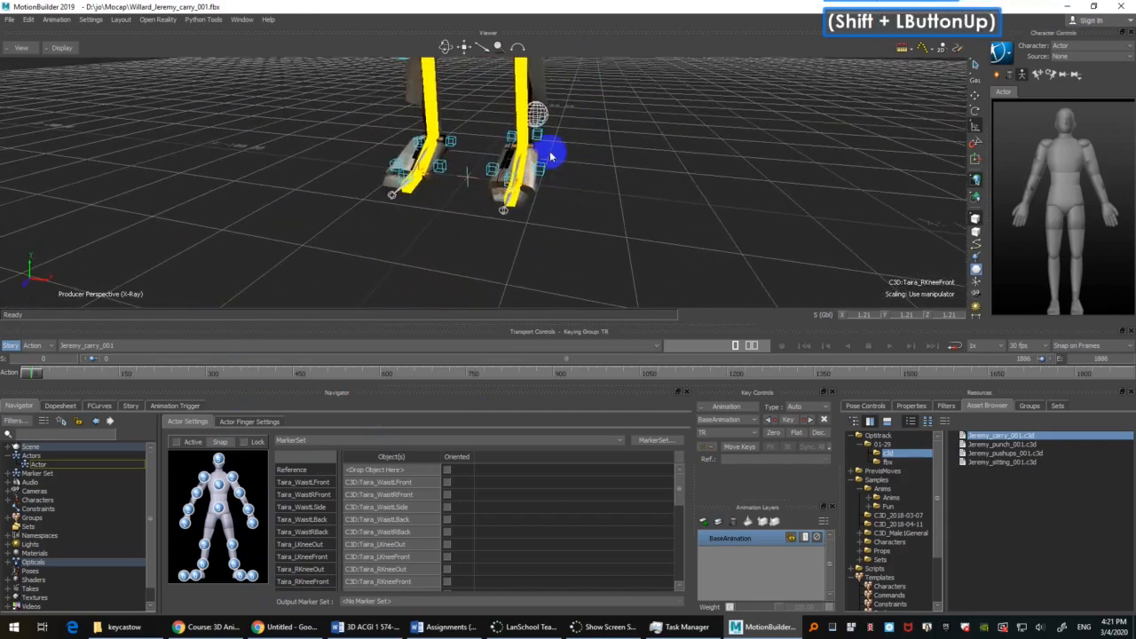
left_click(541, 136)
left_click(609, 144)
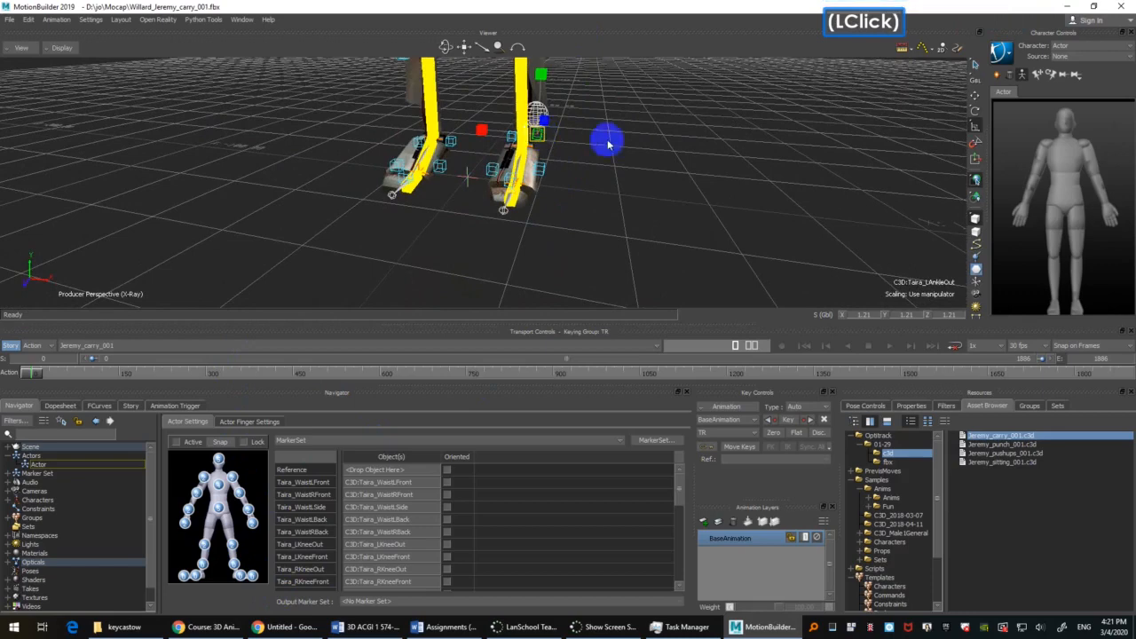
left_click(405, 320, "alt")
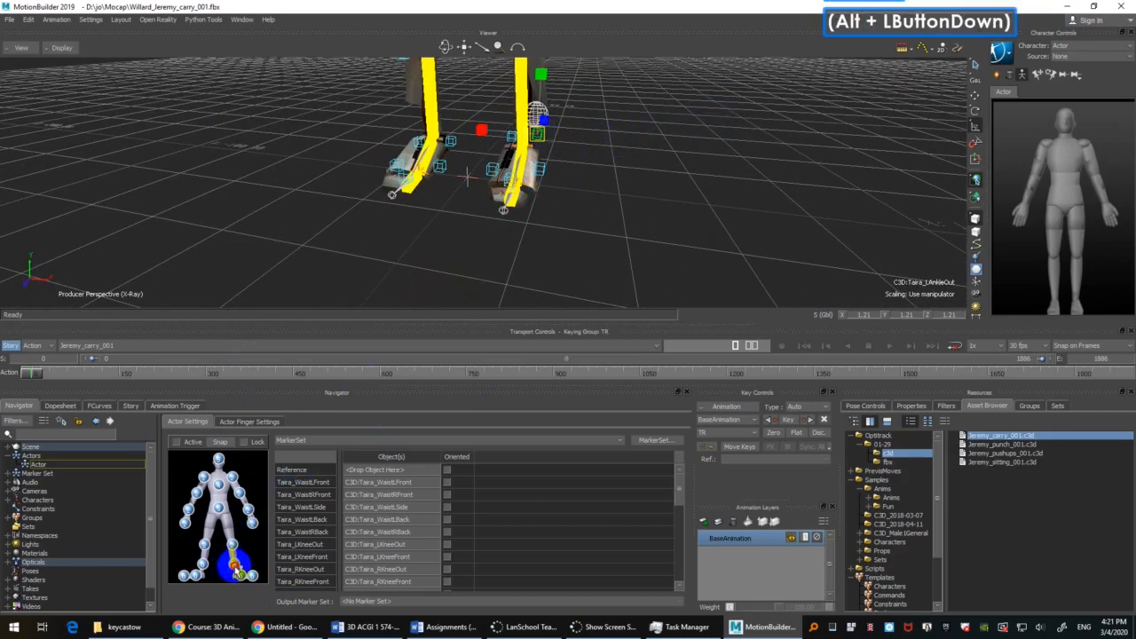
left_click_drag(236, 567, 236, 568, "alt")
Step: Assign the Taira_LHeel, Taira_LToeOut and Taira_LToeIn markers to the marker set's left foot
left_click(543, 174)
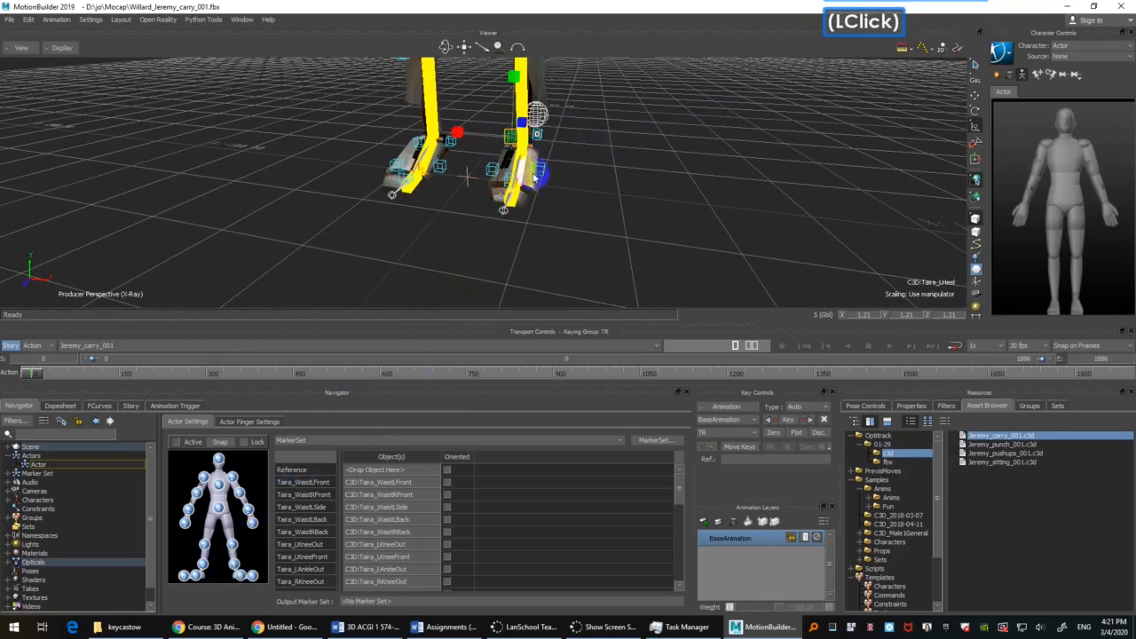
left_click(541, 171, "ctrl")
left_click(491, 171, "ctrl")
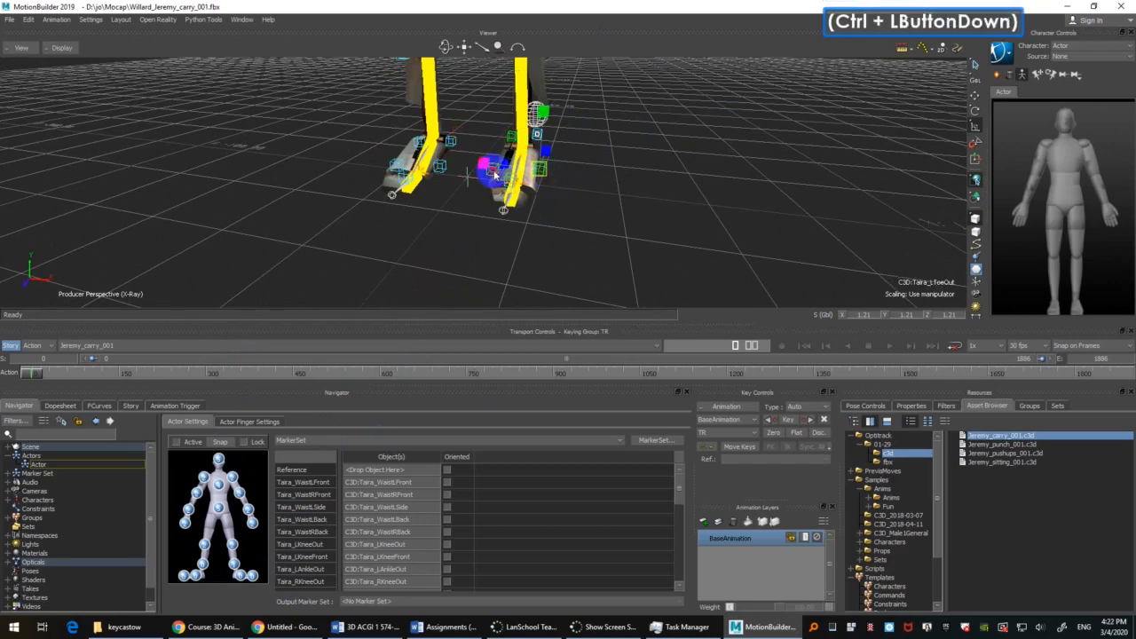
left_click_drag(719, 124, 560, 274, "alt")
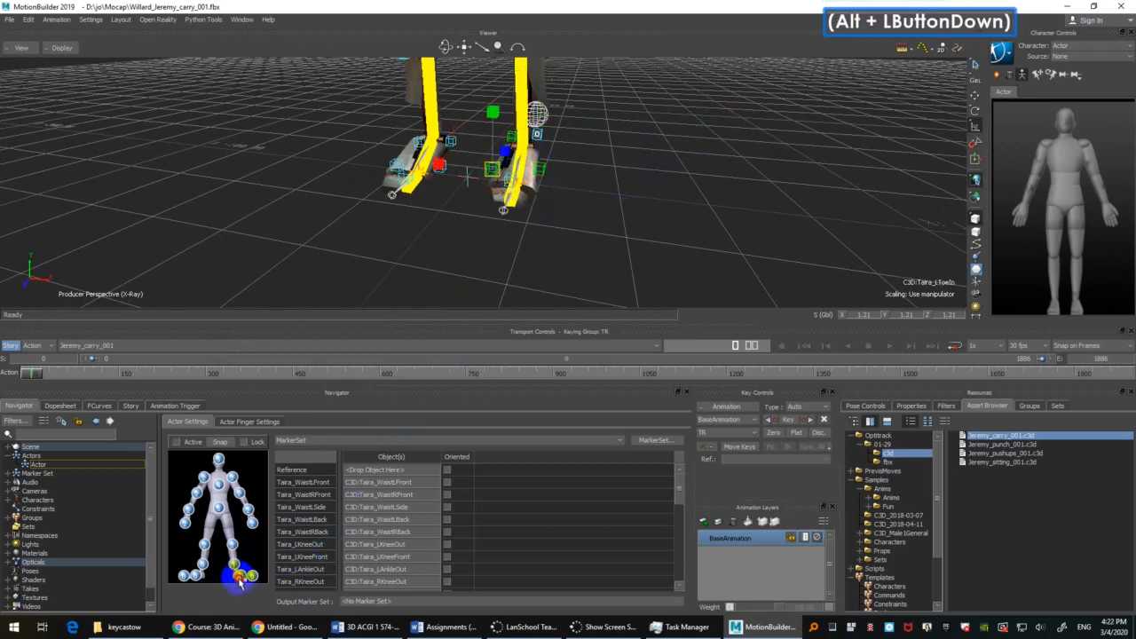
left_click_drag(238, 581, 244, 573, "alt")
Step: Assign the Taira_LToeTip marker to the left toes and Taira_RToeTip to the right toes of the marker set
left_click(647, 183)
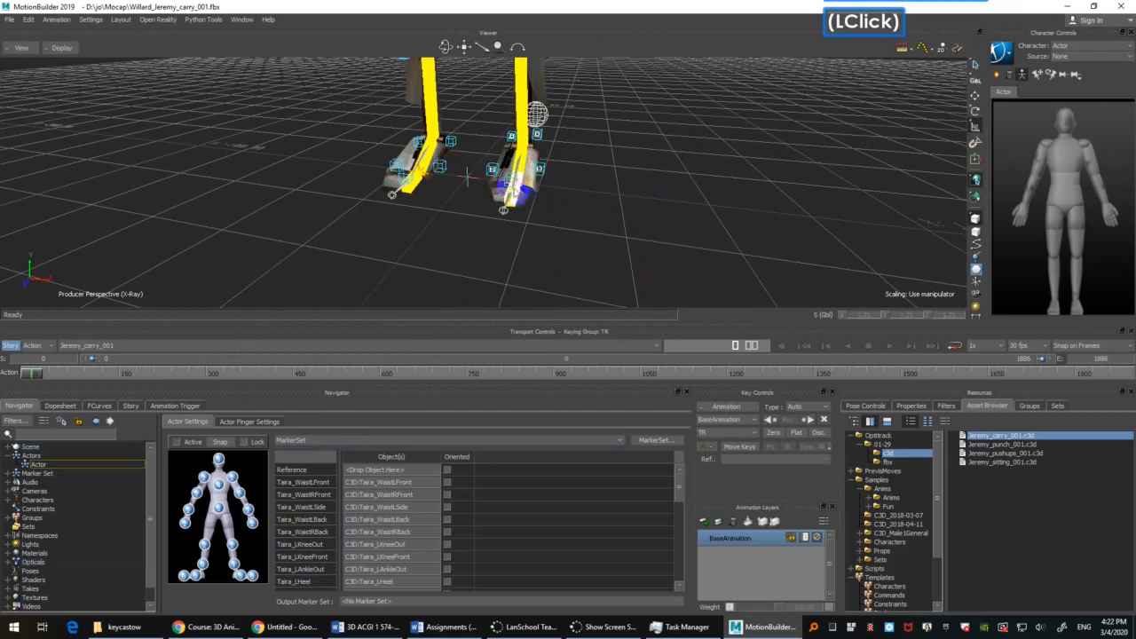
left_click(516, 190)
left_click_drag(770, 143, 437, 451, "alt")
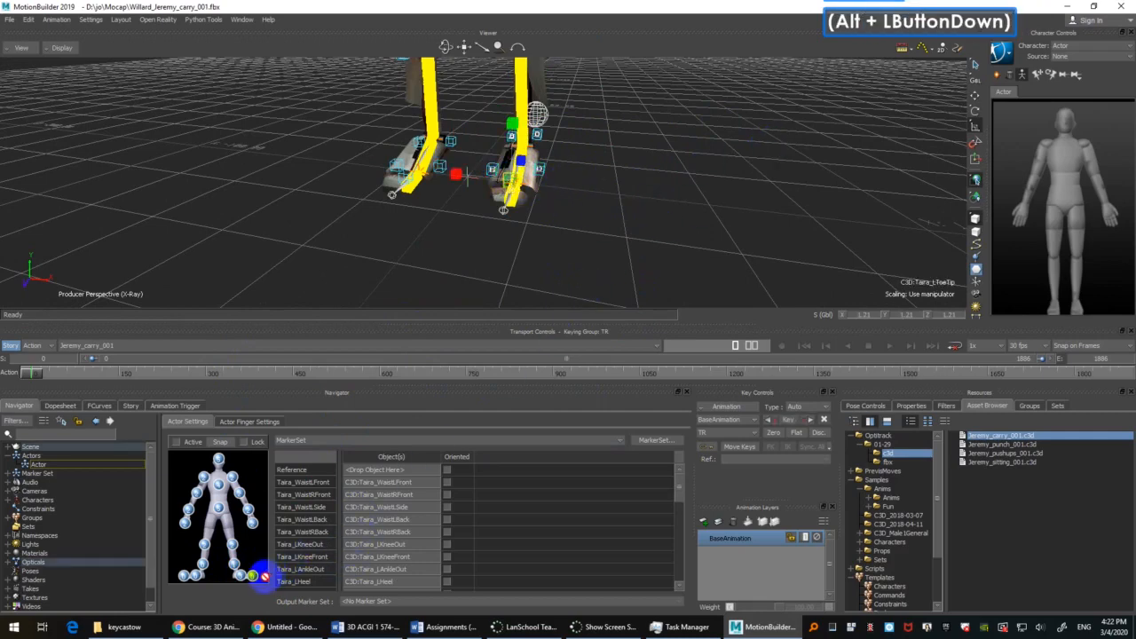
left_click_drag(264, 577, 255, 574, "alt")
left_click(403, 178)
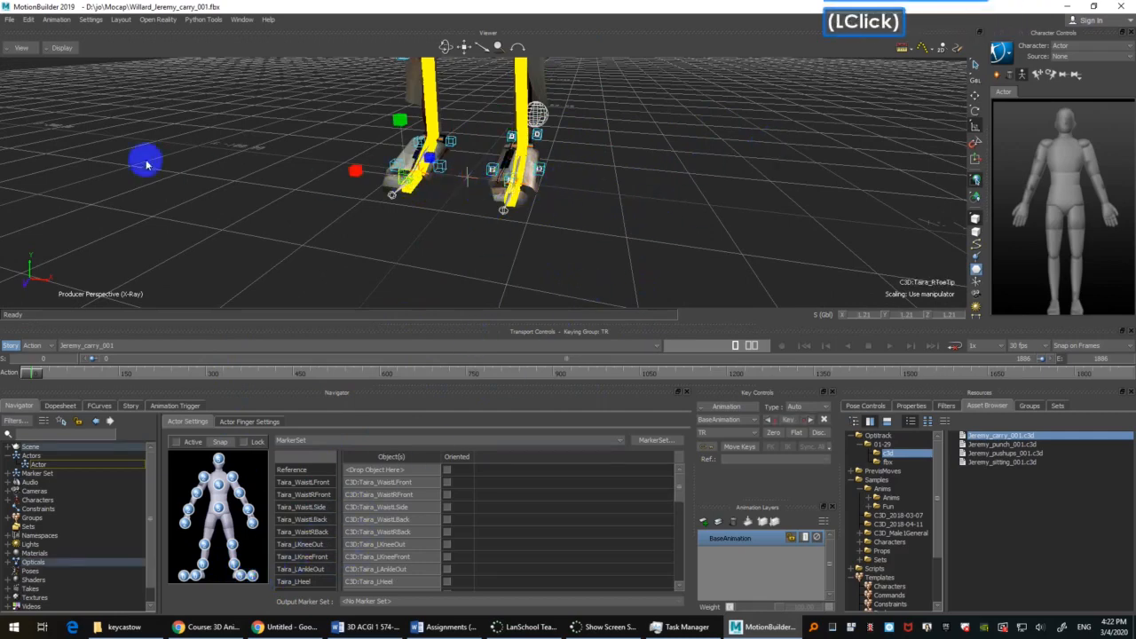
mouse_move(218, 156)
left_mouse_down("alt")
mouse_move(194, 446)
mouse_move(213, 573)
left_mouse_up("alt")
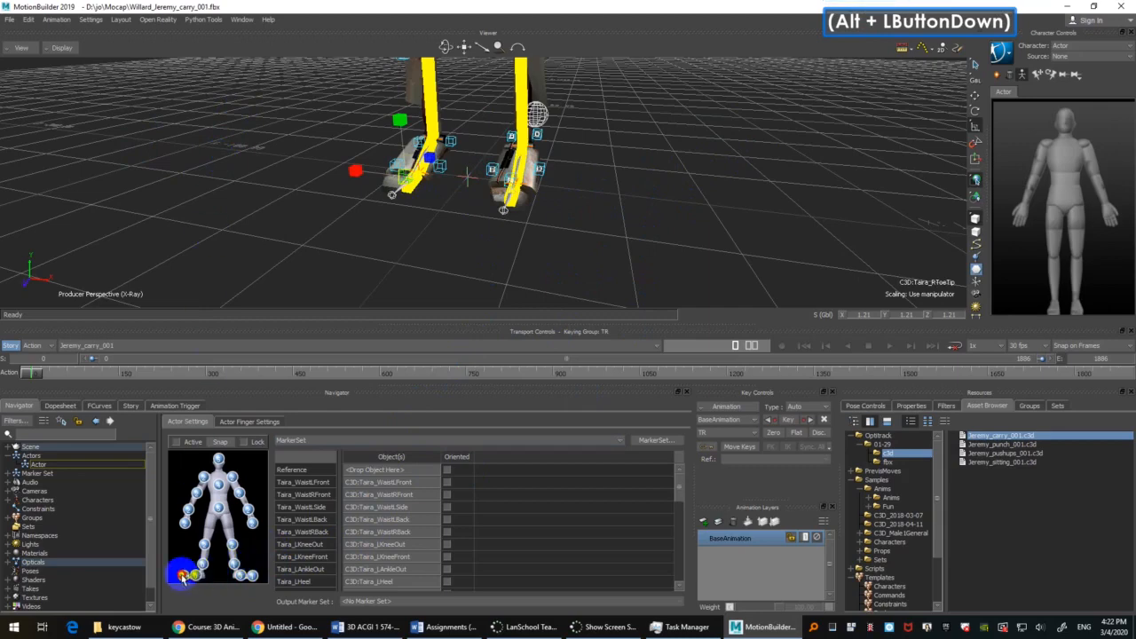
Step: Assign the Taira_RHeel, Taira_RToeIn and Taira_RToeOut markers to the marker set's right foot
left_click(451, 142)
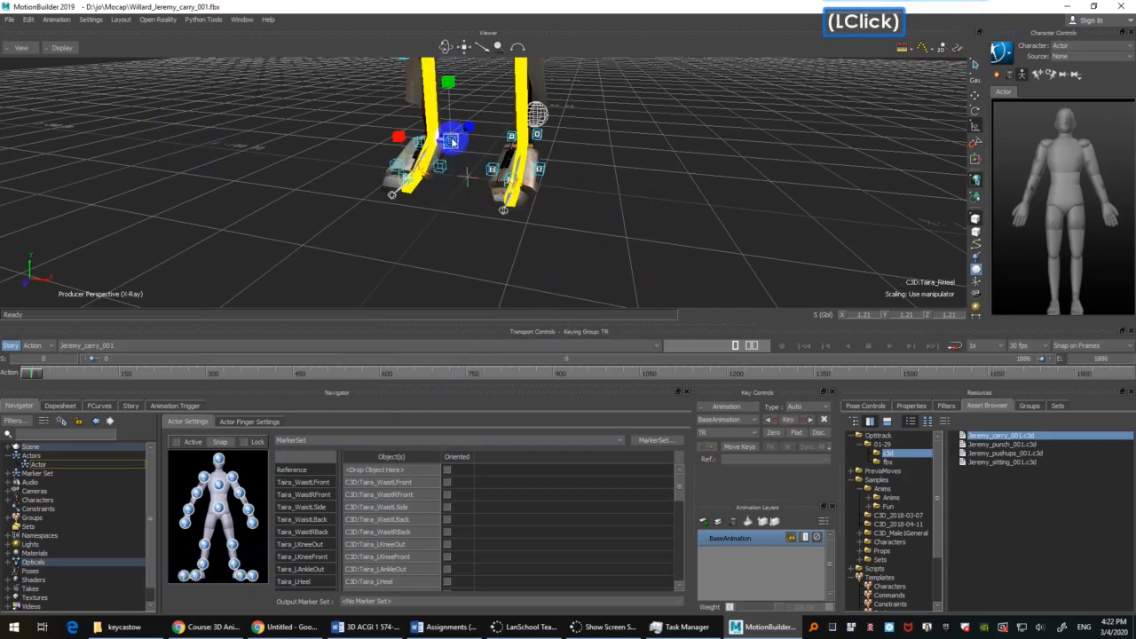
left_click(443, 166, "ctrl")
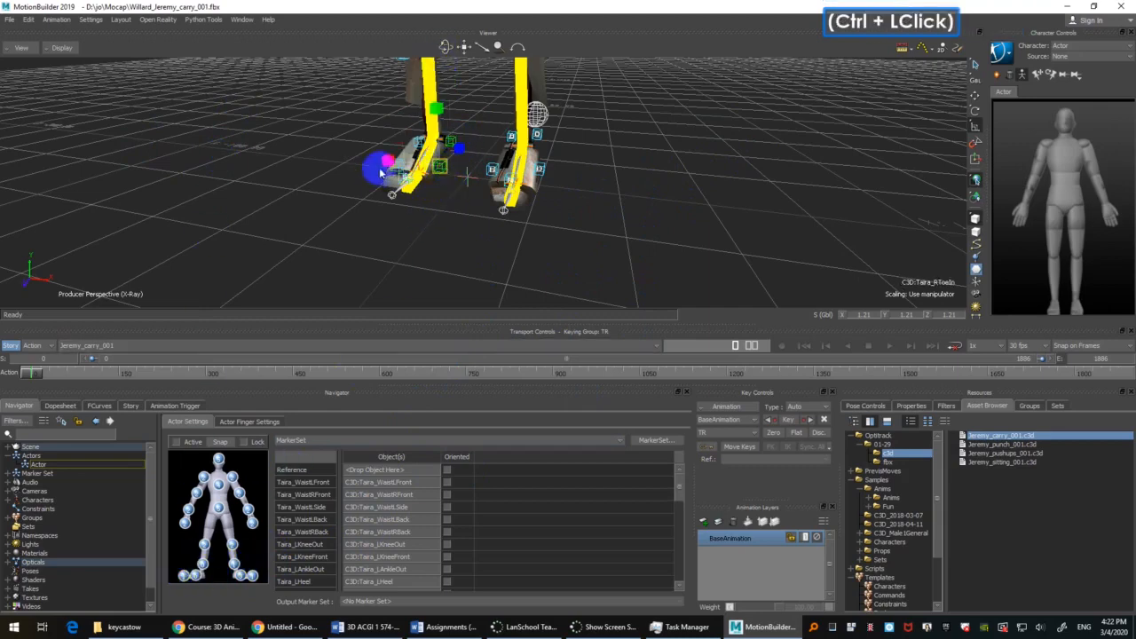
left_click(396, 165, "ctrl")
left_click_drag(184, 444, 184, 444, "alt")
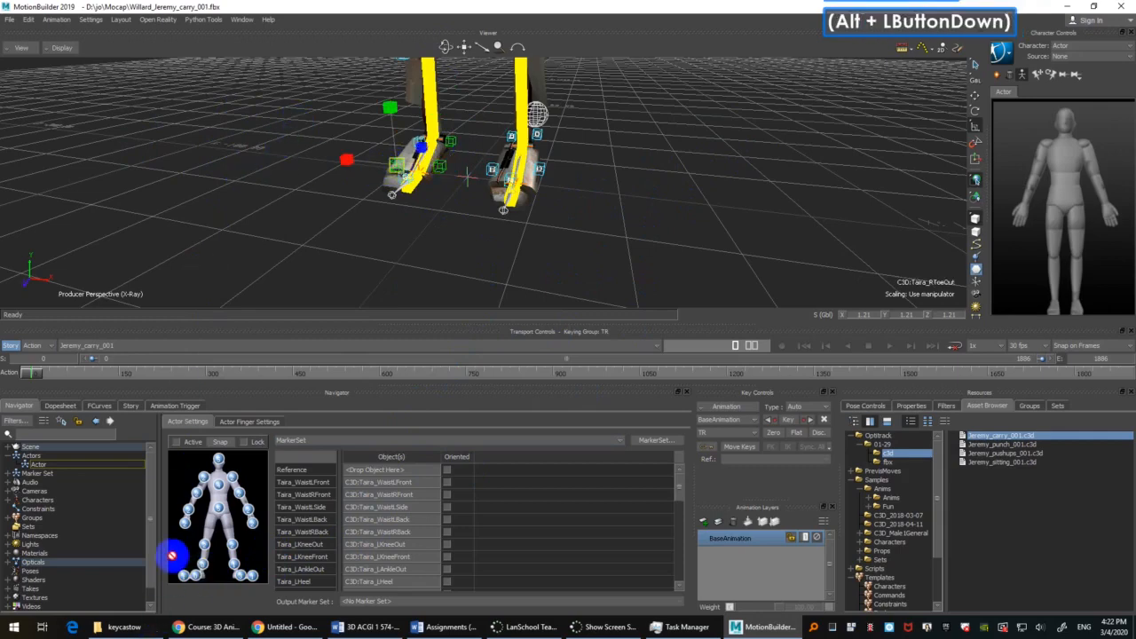
mouse_move(172, 556)
left_mouse_down("alt")
mouse_move(207, 573)
mouse_move(196, 575)
left_mouse_up("alt")
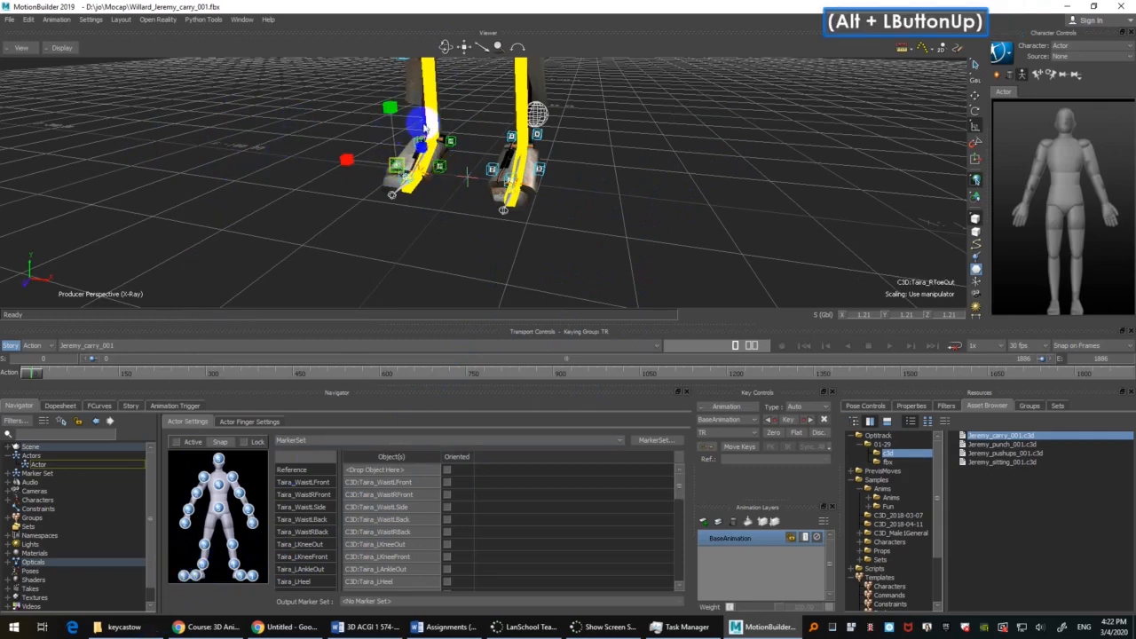
Step: Assign the Taira_RAnkleOut marker to the marker set's right ankle
left_click(419, 126)
left_click(418, 141)
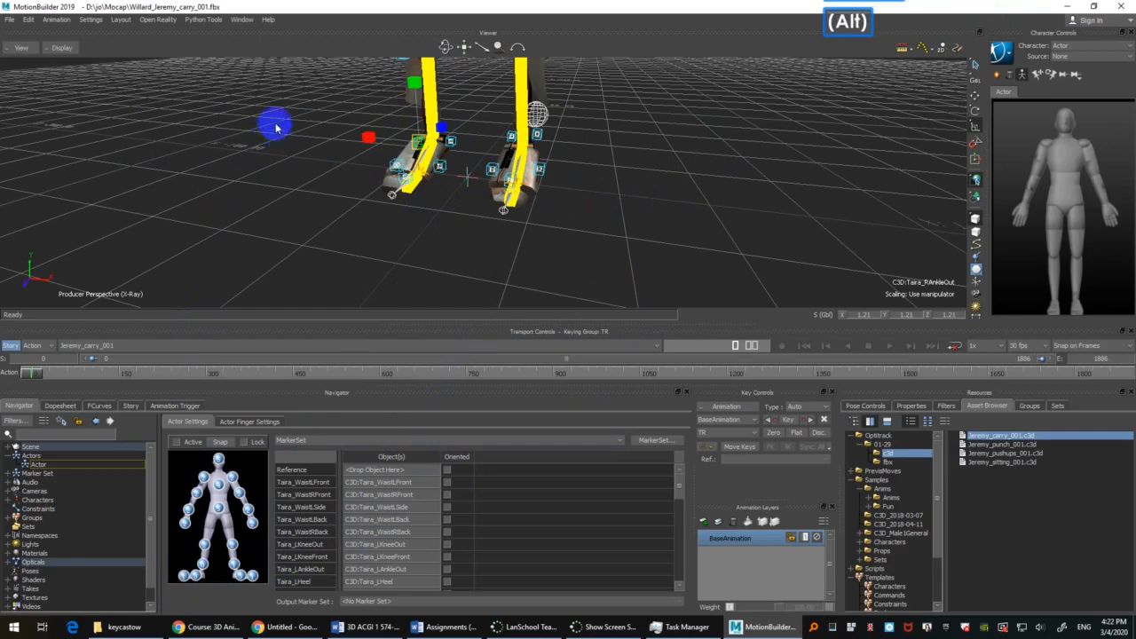
mouse_move(276, 129)
left_mouse_down("alt")
mouse_move(236, 203)
mouse_move(196, 586)
left_mouse_up("alt")
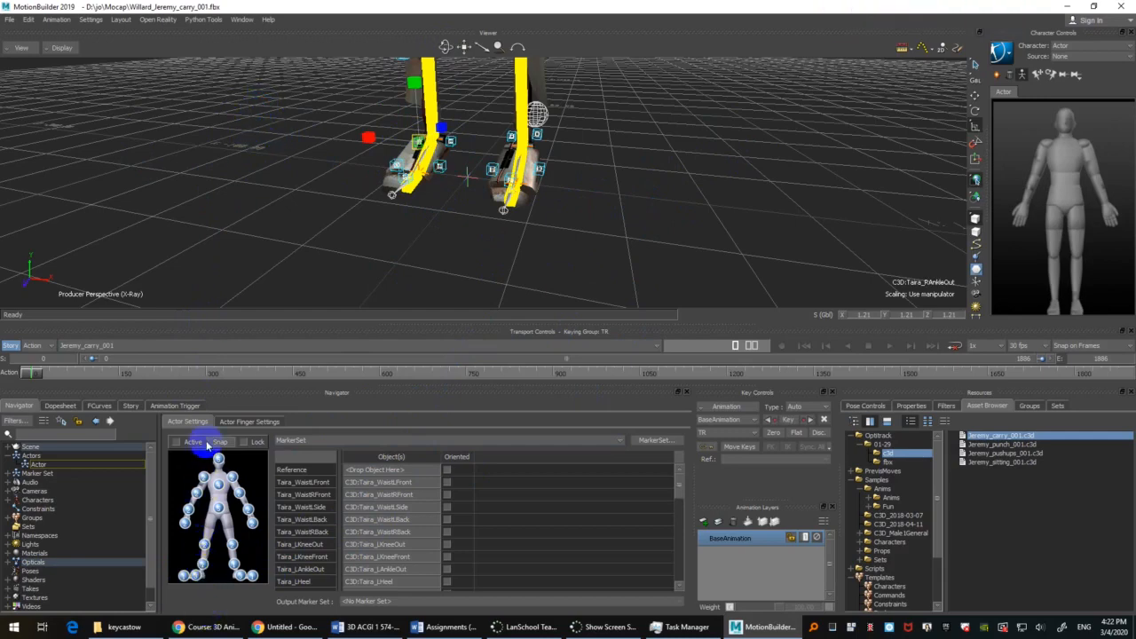
Step: Frame the whole character and activate the Actor so the mapped markers drive it
scroll(692, 114, "down", 1)
left_click_drag(685, 154, 703, 188, "shift")
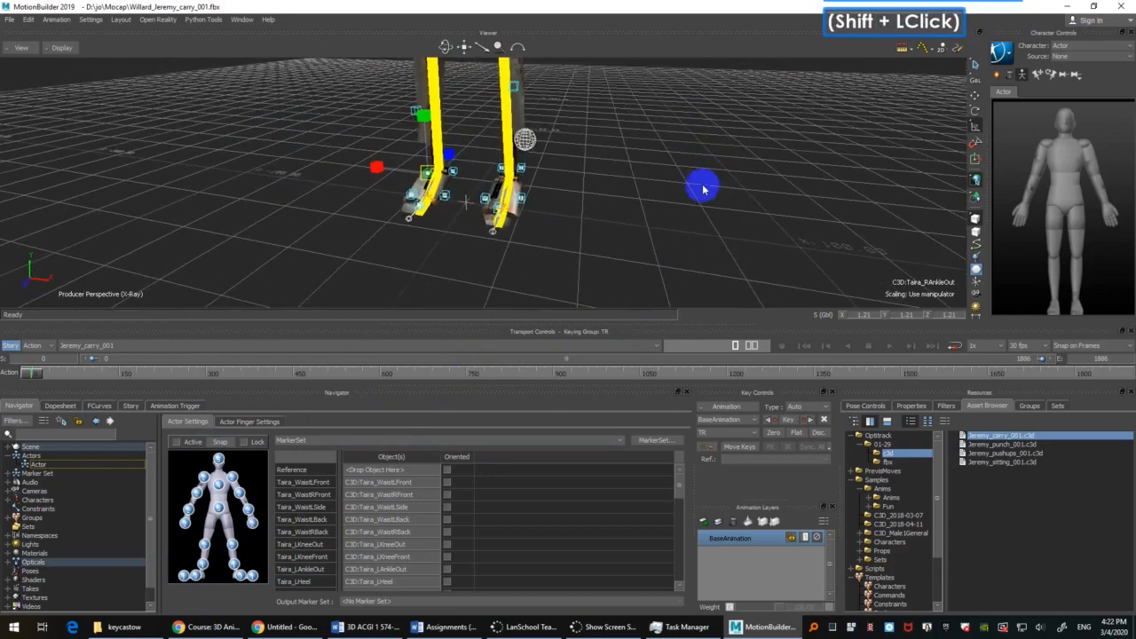
scroll(701, 182, "down", 2)
left_click(699, 164)
key("a")
left_click_drag(627, 206, 651, 186, "ctrl")
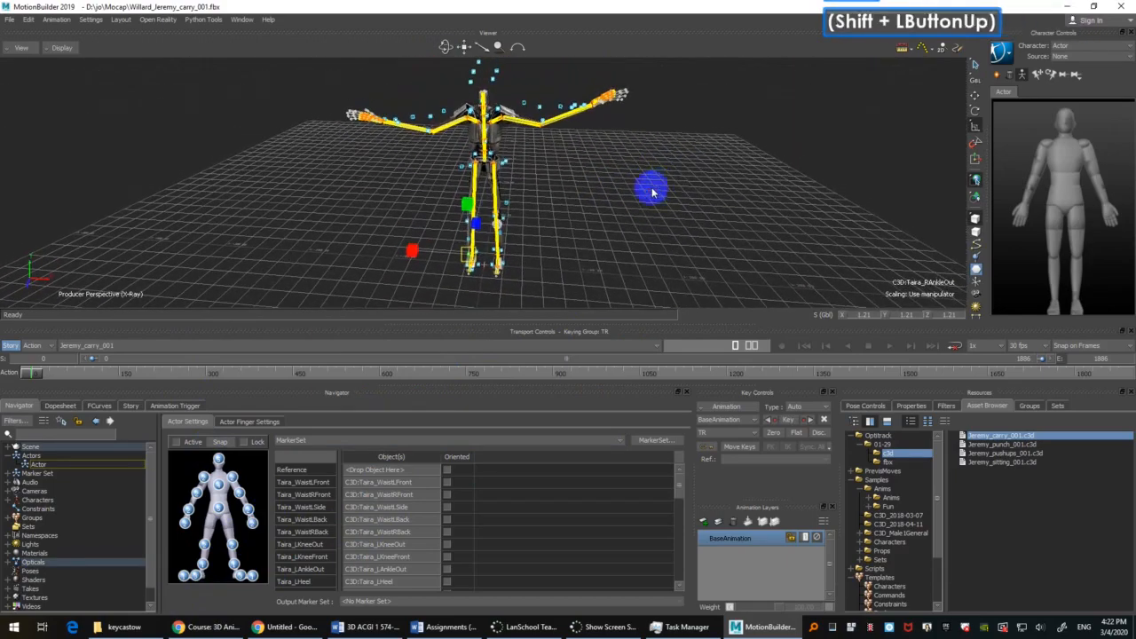
left_click(177, 444)
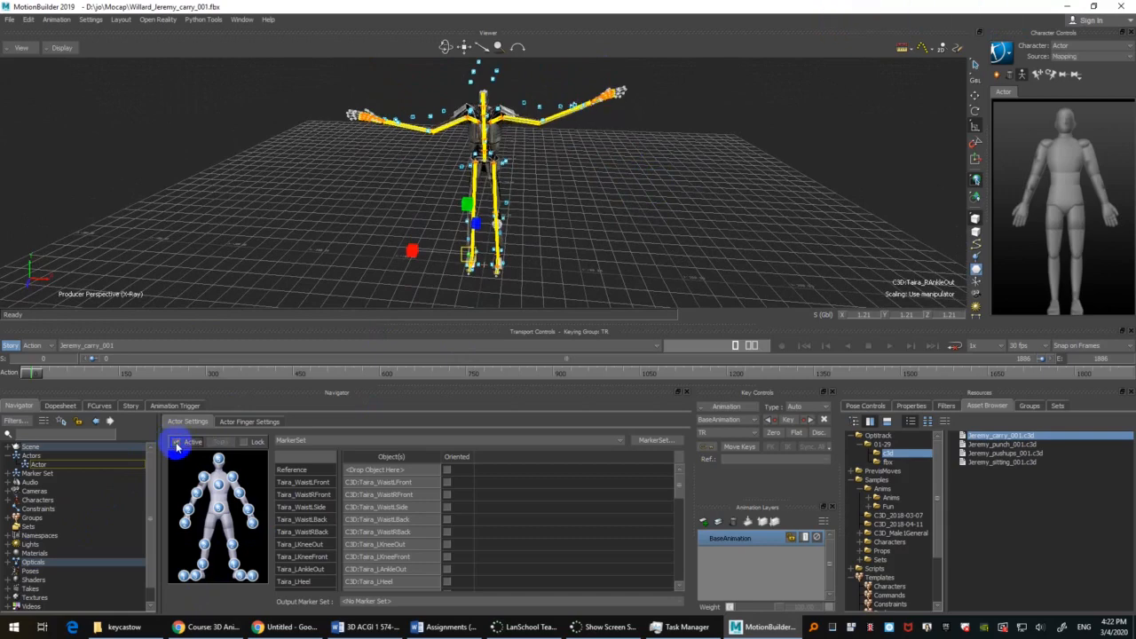
Step: Show only models in the viewer and return the take to its first frame
mouse_move(37, 373)
left_mouse_down()
mouse_move(76, 371)
mouse_move(33, 383)
left_mouse_up()
key("ctrl+a")
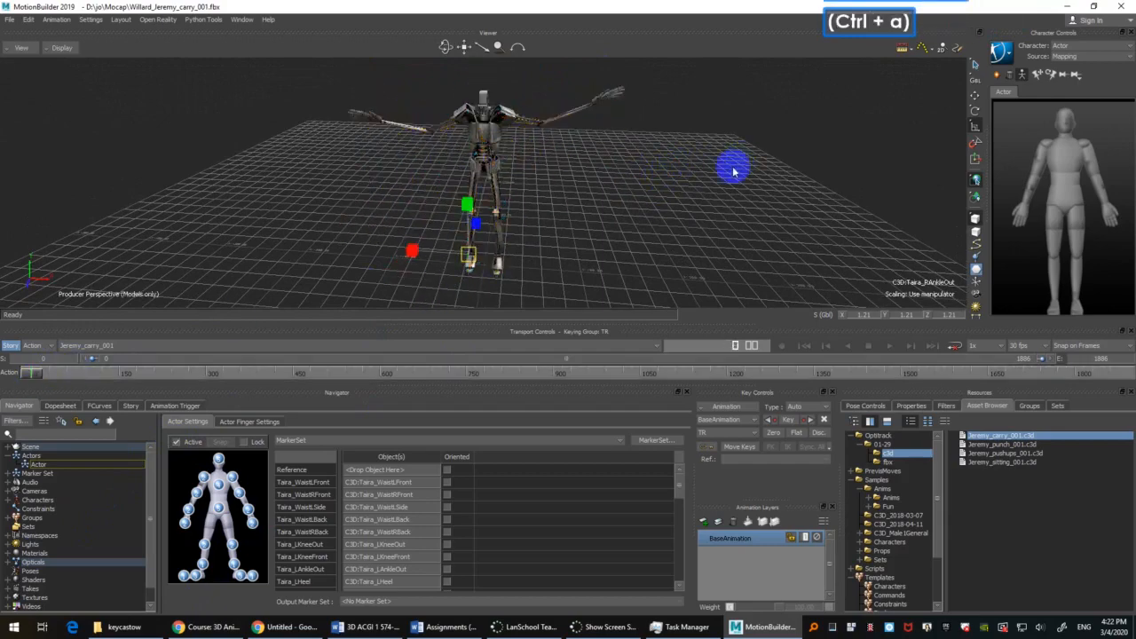
mouse_move(733, 169)
left_mouse_down("ctrl+shift")
mouse_move(702, 203)
mouse_move(721, 182)
left_mouse_up("ctrl+shift")
key("ctrl+Home")
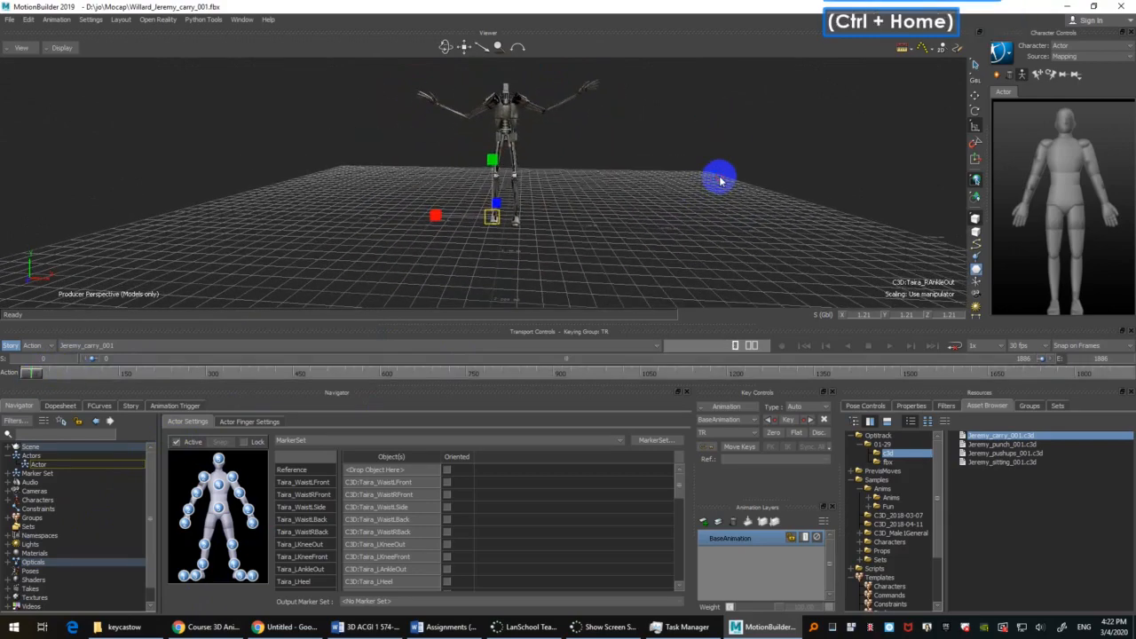
Step: Deselect everything, switch the viewer to X-Ray display, and play and scrub the take to check the character's motion
left_click(9, 19)
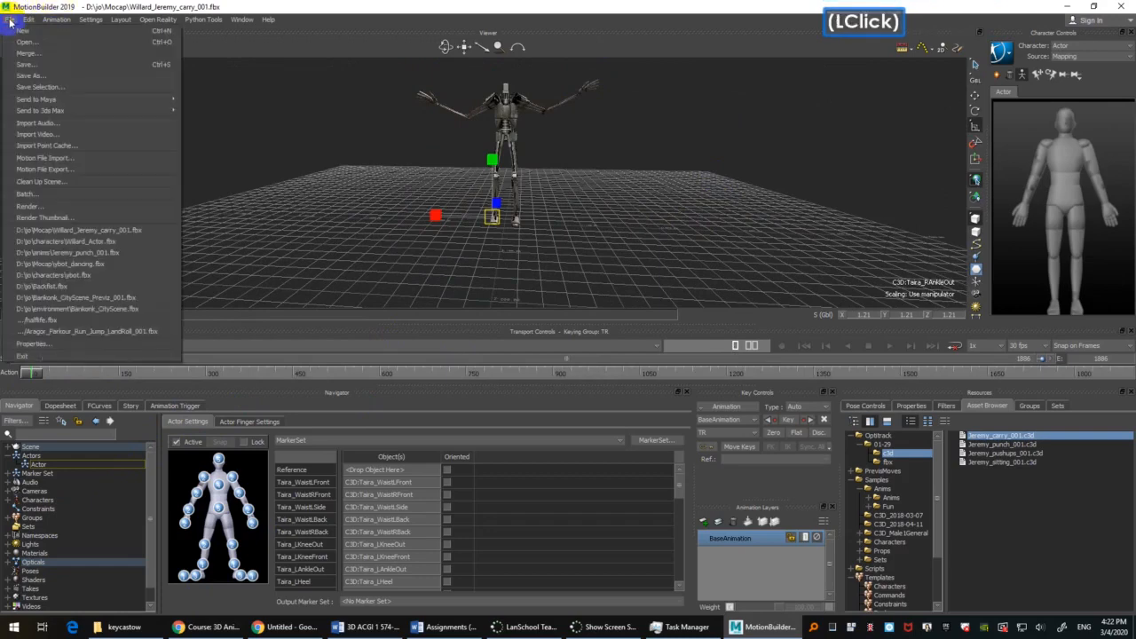
left_click(298, 111)
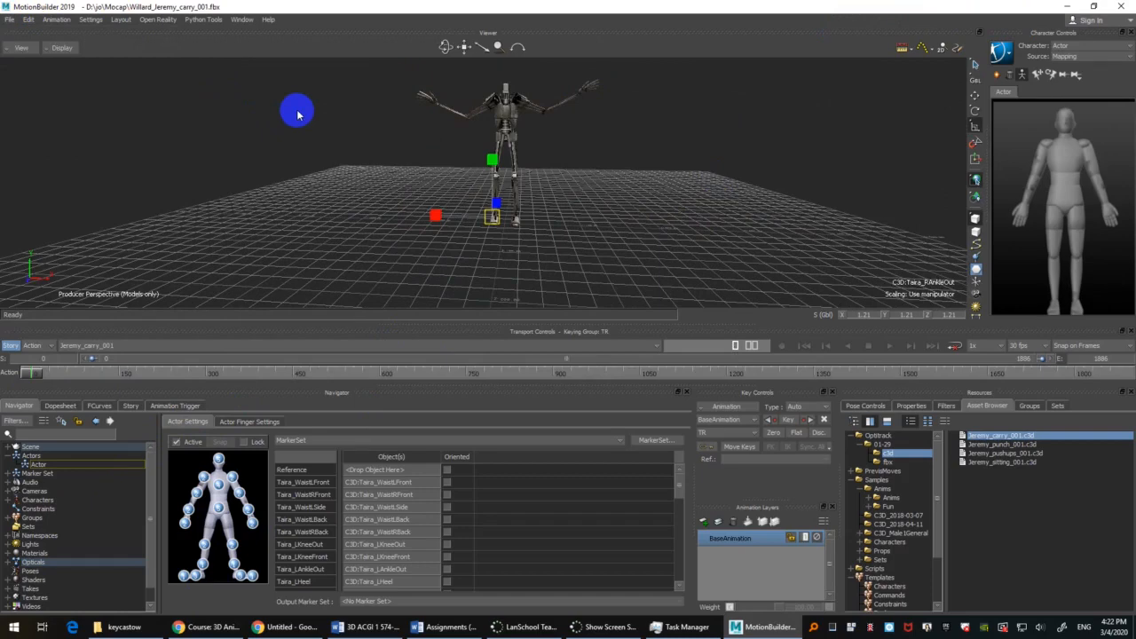
left_click(329, 145)
key("ctrl+a")
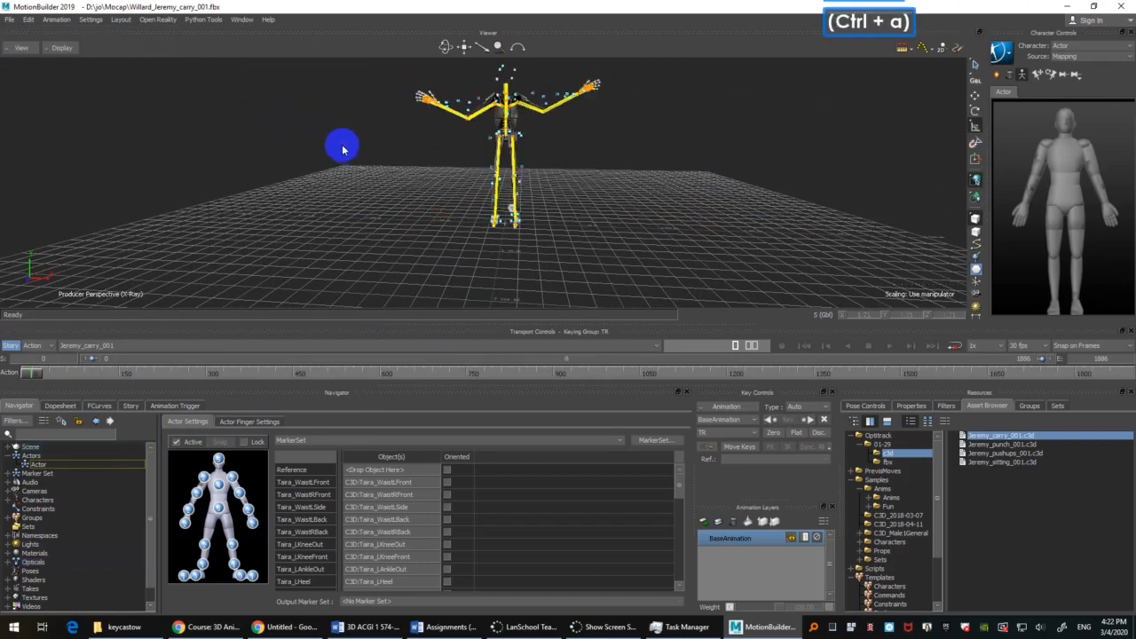
left_click_drag(342, 149, 361, 165, "ctrl+shift")
key("ctrl+space")
scroll(358, 164, "down", 2)
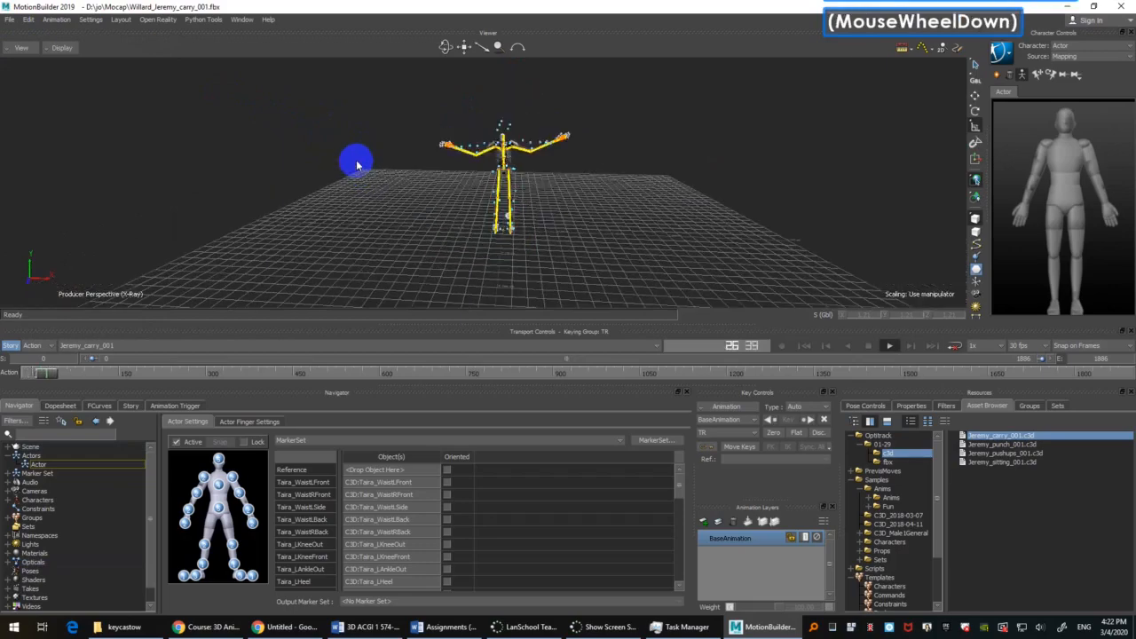
left_click_drag(622, 166, 670, 138, "ctrl")
key("space")
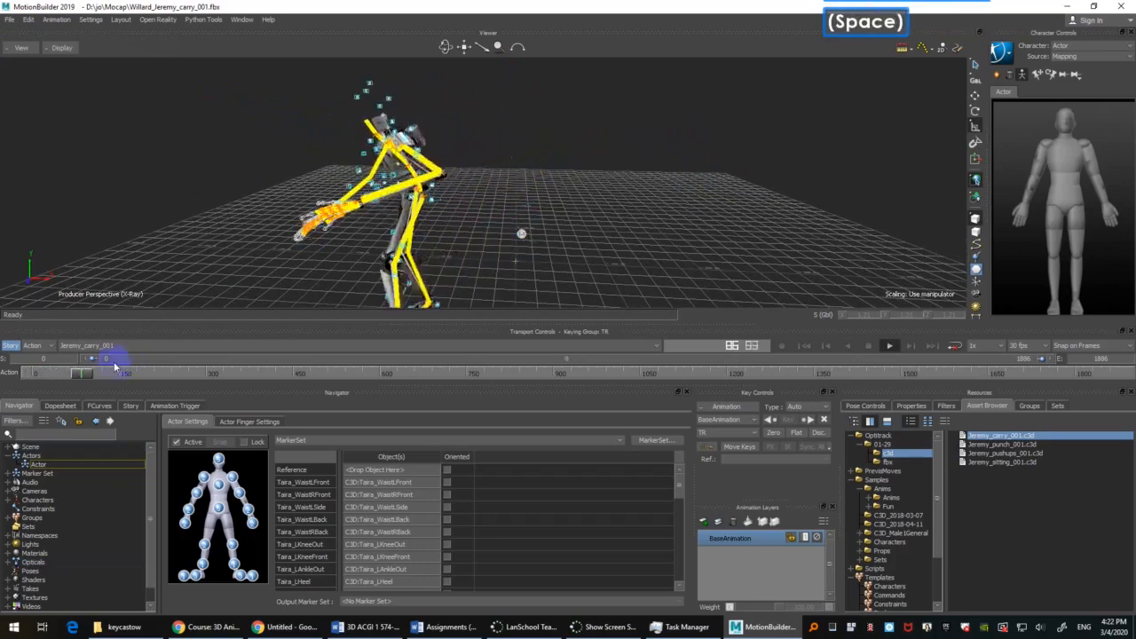
key("ctrl+space")
left_click_drag(83, 376, 307, 342)
Step: Show only models in the viewer and scrub back through the carry motion to about frame 395, examining the character's poses
key("ctrl+a")
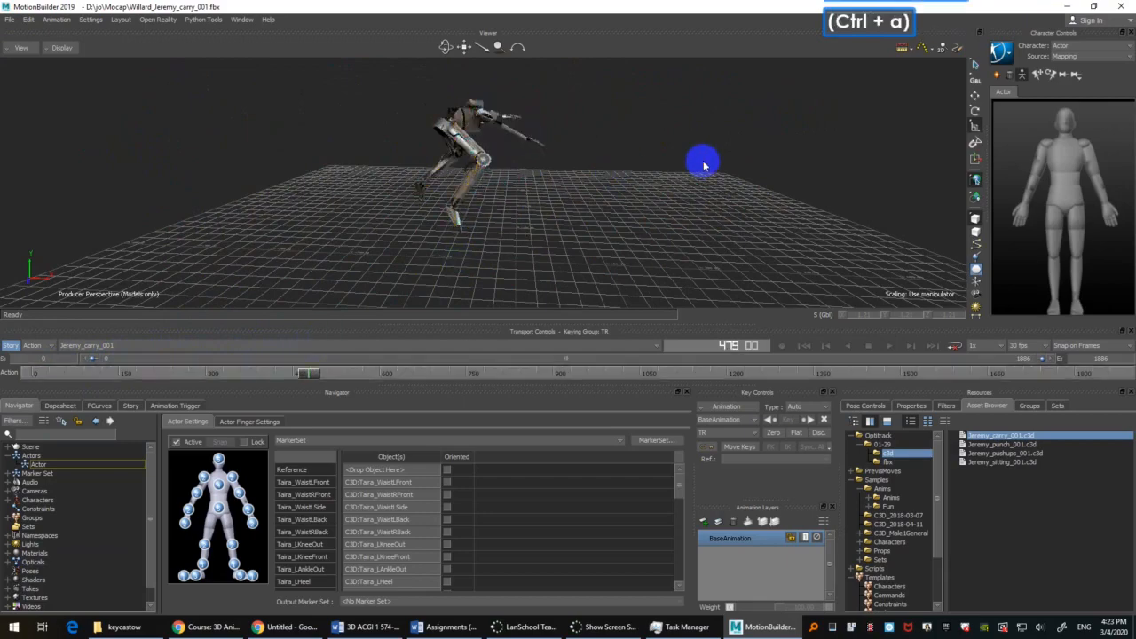
left_click_drag(704, 166, 586, 211, "ctrl+shift")
left_click_drag(586, 211, 416, 377, "ctrl")
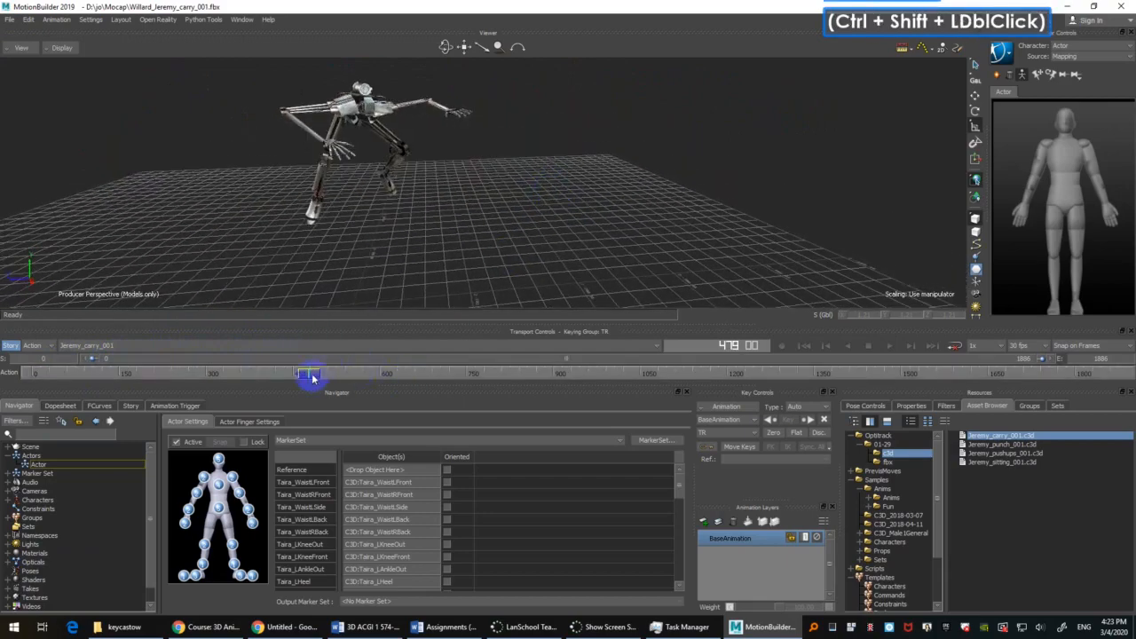
left_click_drag(312, 377, 241, 371)
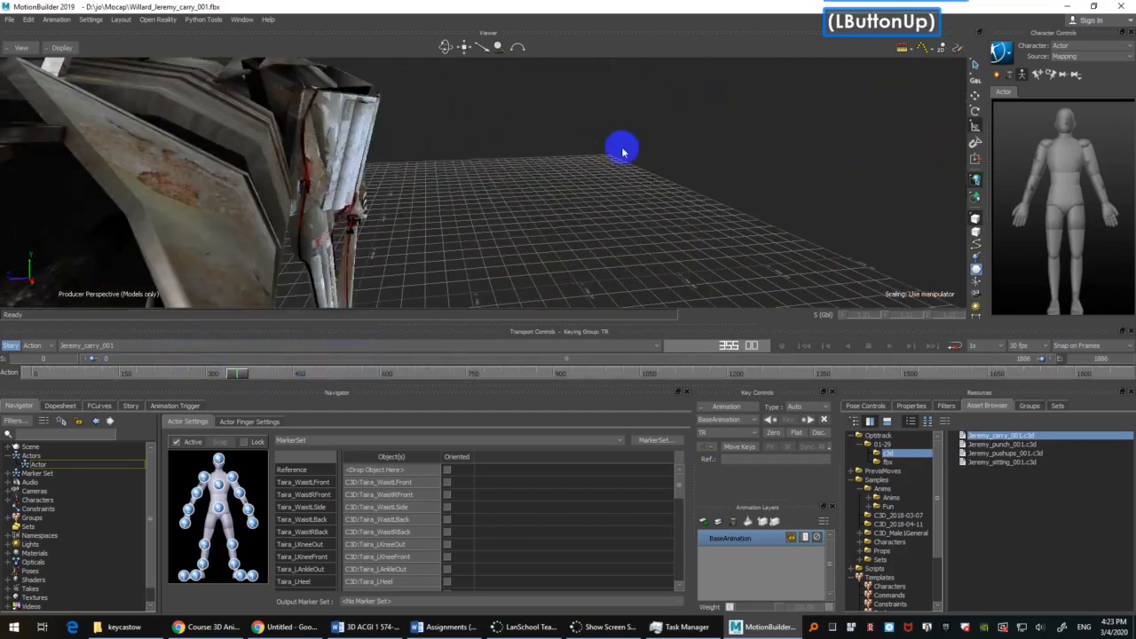
key("a")
left_click_drag(614, 190, 617, 188, "ctrl+shift")
left_click_drag(617, 188, 627, 175, "ctrl")
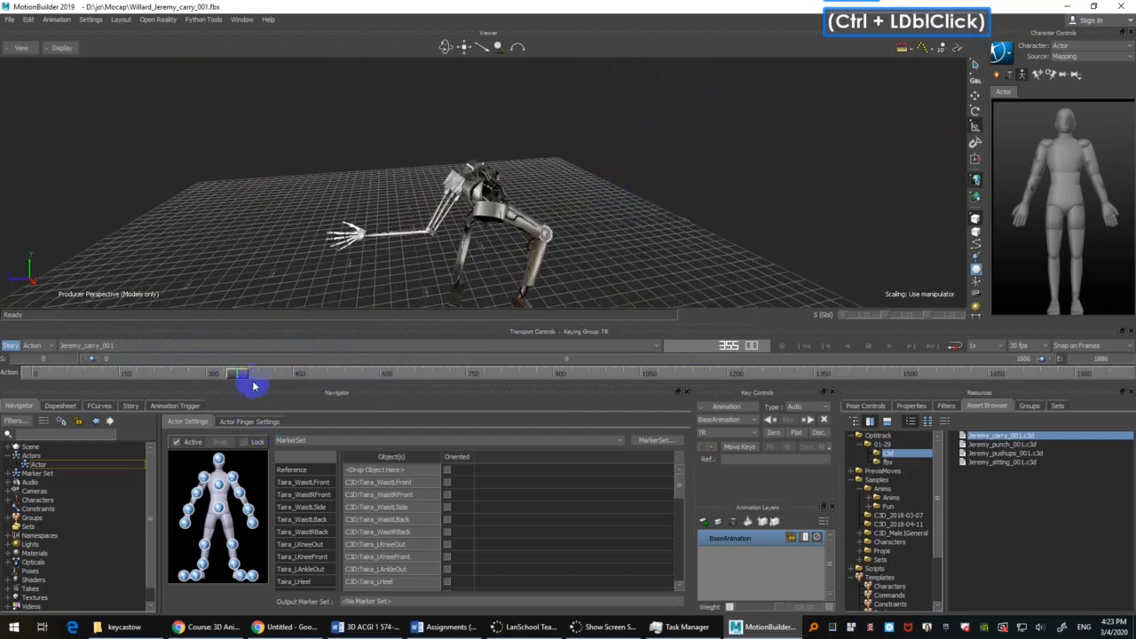
left_click_drag(246, 373, 264, 373)
Step: Set the take's end frame to 400
left_click(1113, 360)
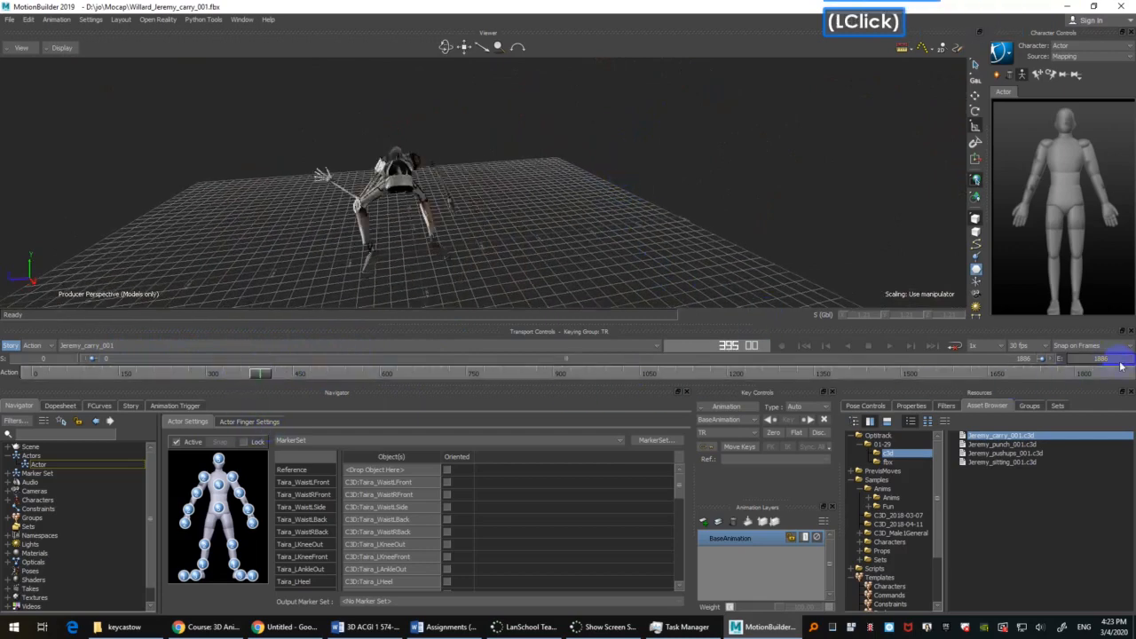
type("400")
key("Return")
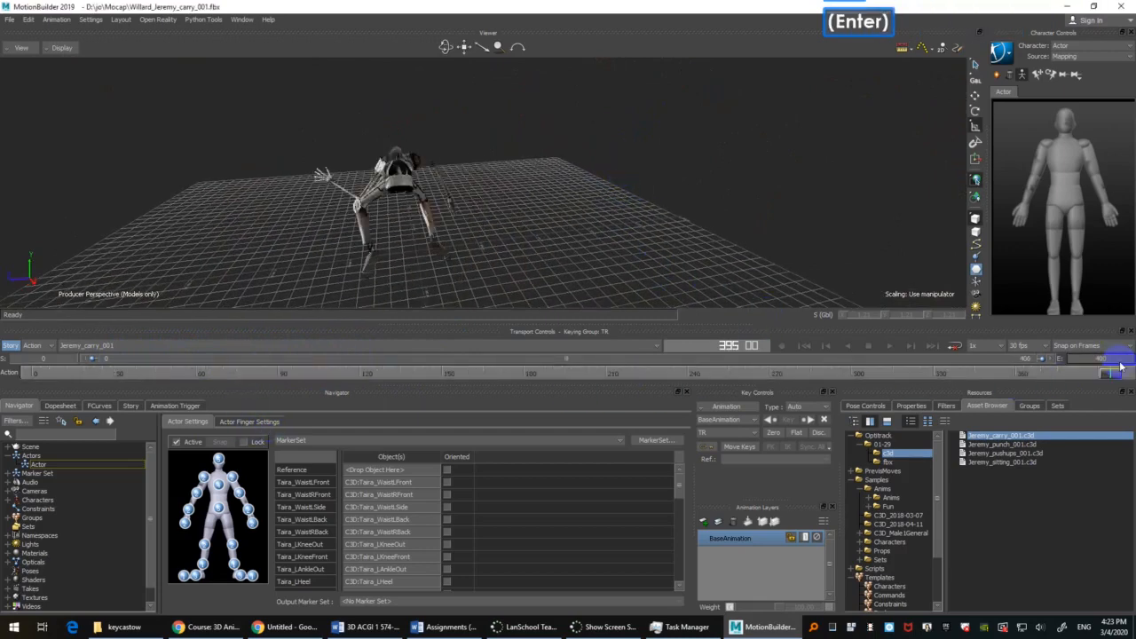
Step: Play the trimmed take from its first frame while viewing the character from several angles, and scrub to frame 303
left_click(761, 216)
key("ctrl+Home")
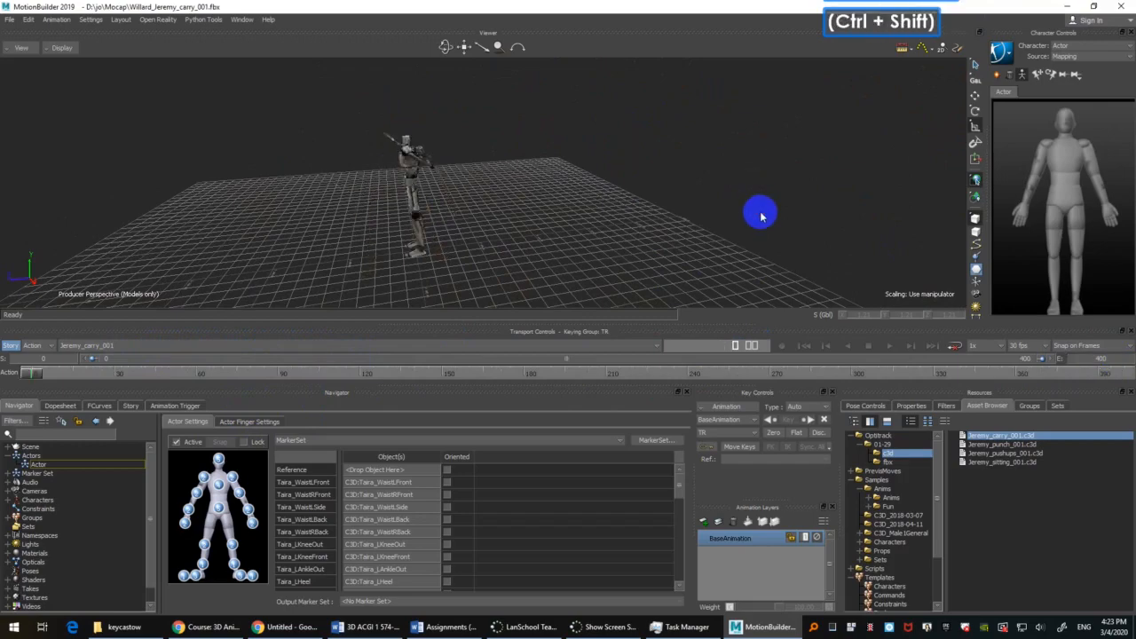
left_click_drag(637, 199, 623, 162, "ctrl+shift")
left_click_drag(623, 162, 626, 171, "shift")
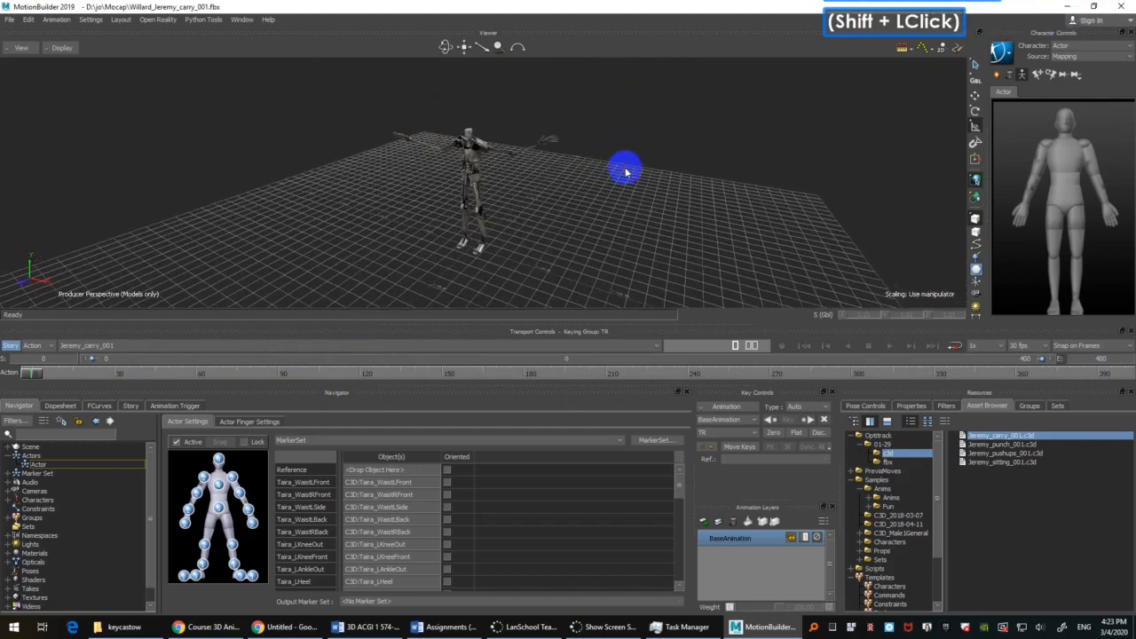
mouse_move(608, 211)
left_mouse_down("ctrl")
mouse_move(608, 180)
mouse_move(621, 181)
mouse_move(627, 206)
left_mouse_up("ctrl")
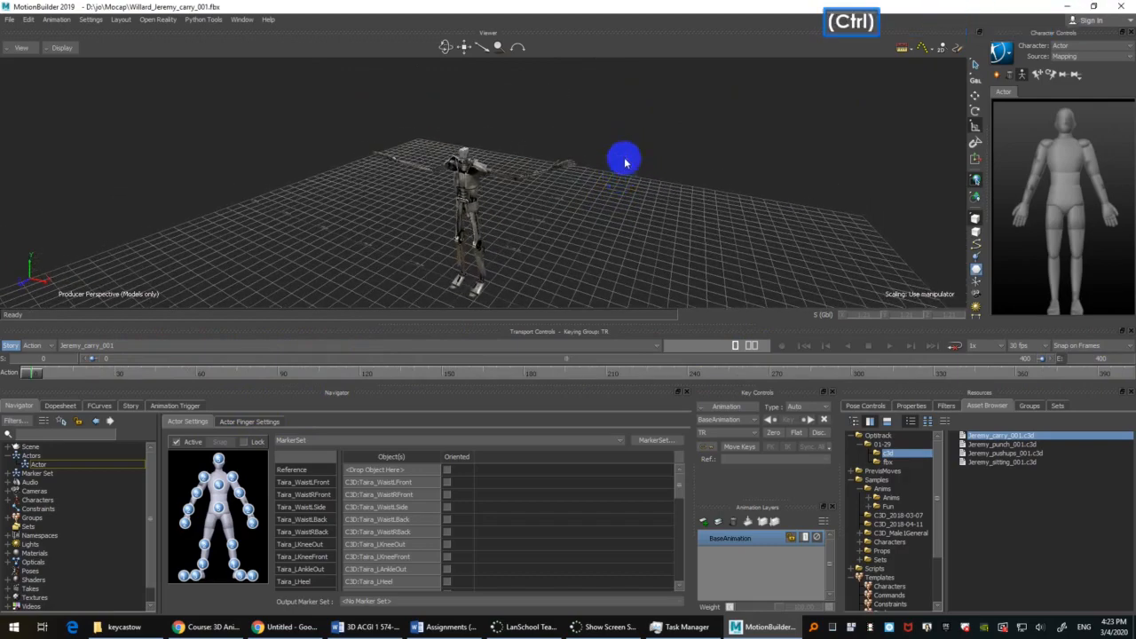
left_click_drag(627, 206, 661, 151, "shift")
mouse_move(661, 151)
left_mouse_down("ctrl")
mouse_move(662, 198)
mouse_move(650, 160)
left_mouse_up("ctrl")
key("ctrl+space")
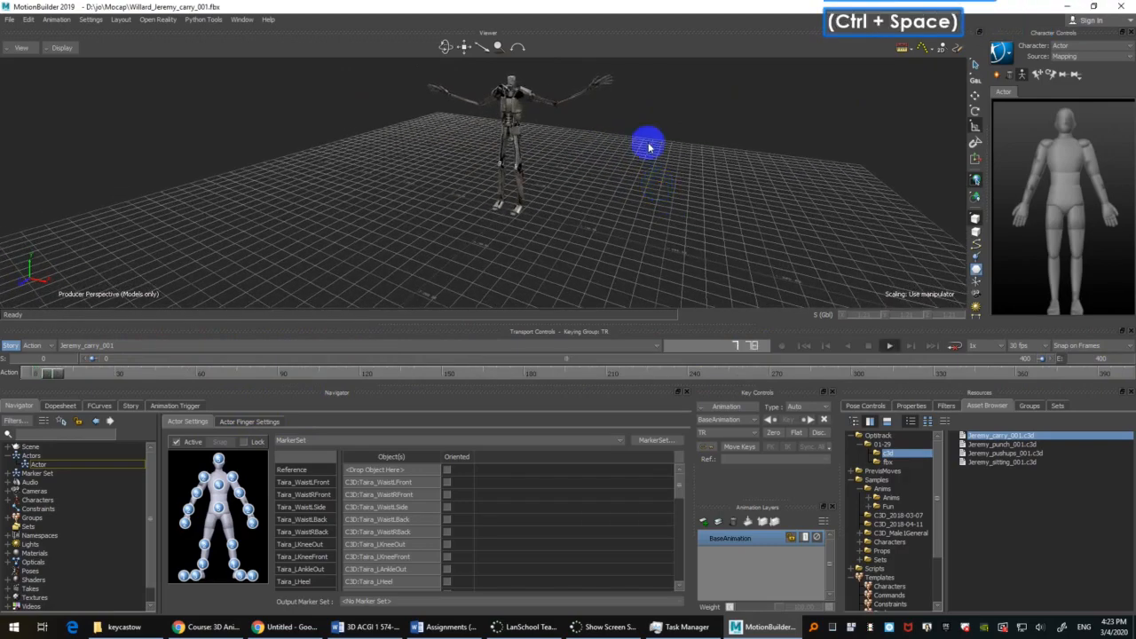
left_click_drag(651, 160, 635, 174, "ctrl+shift")
left_click_drag(636, 174, 629, 203, "shift")
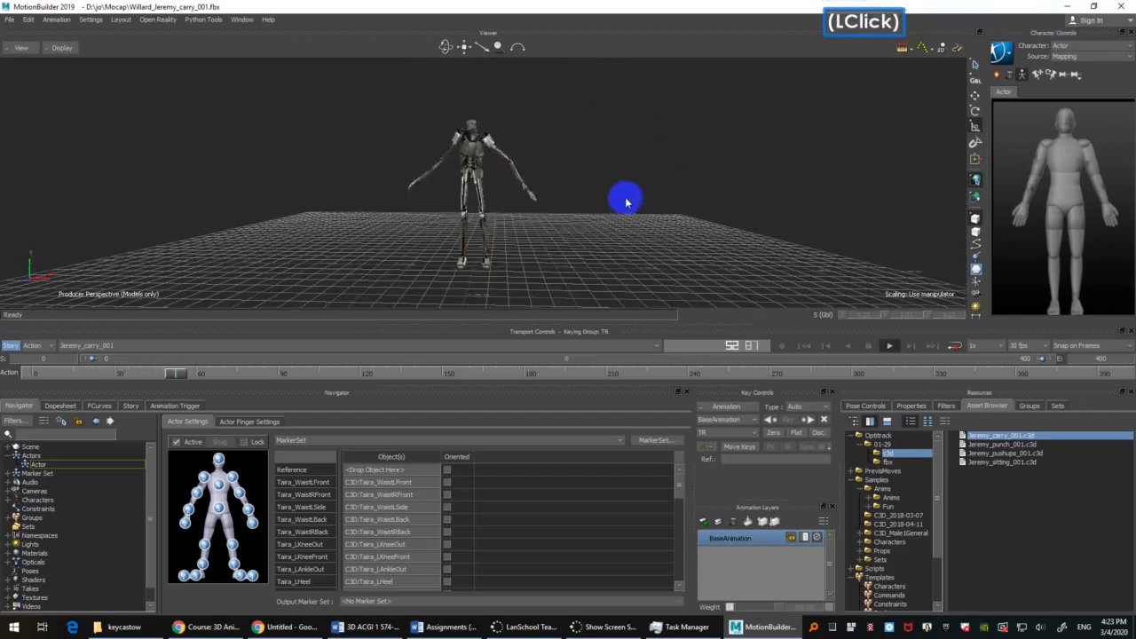
key("ctrl+space")
left_click_drag(197, 374, 862, 355)
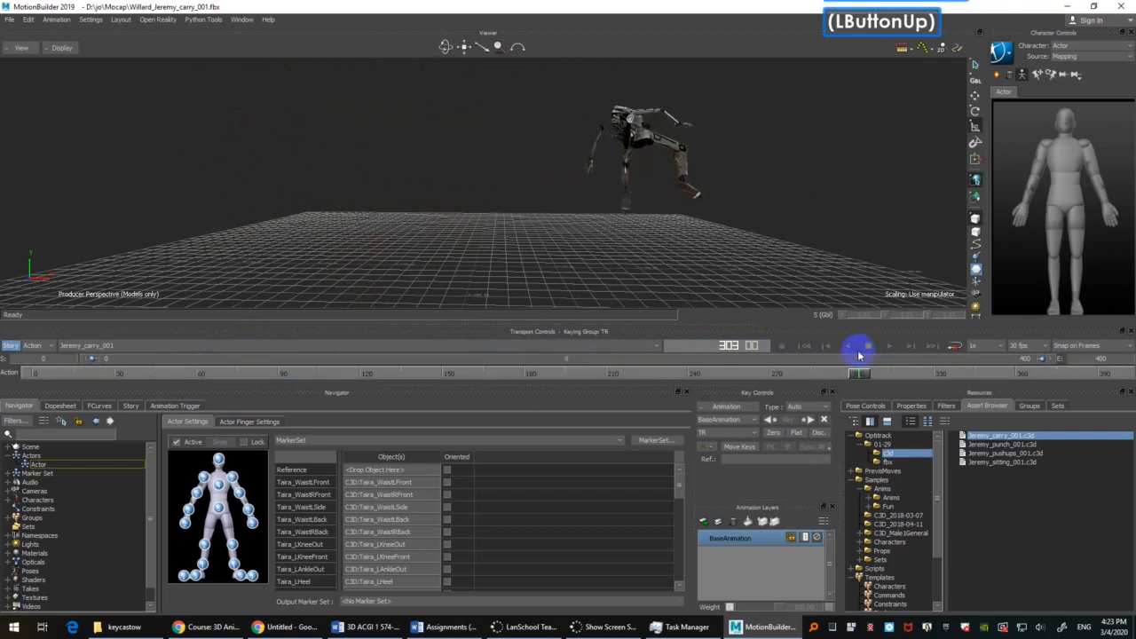
Step: Capture the character's extreme pose at frame 303 in an angled close view with the Snipping Tool, and return to MotionBuilder
left_click_drag(795, 176, 576, 212, "shift")
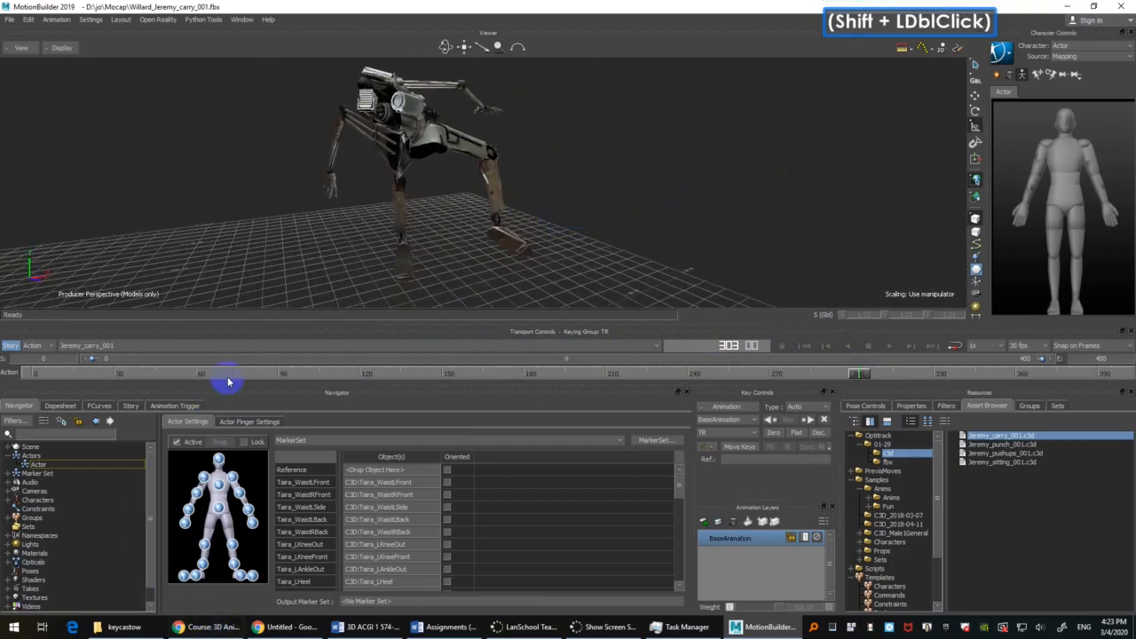
key("super+s")
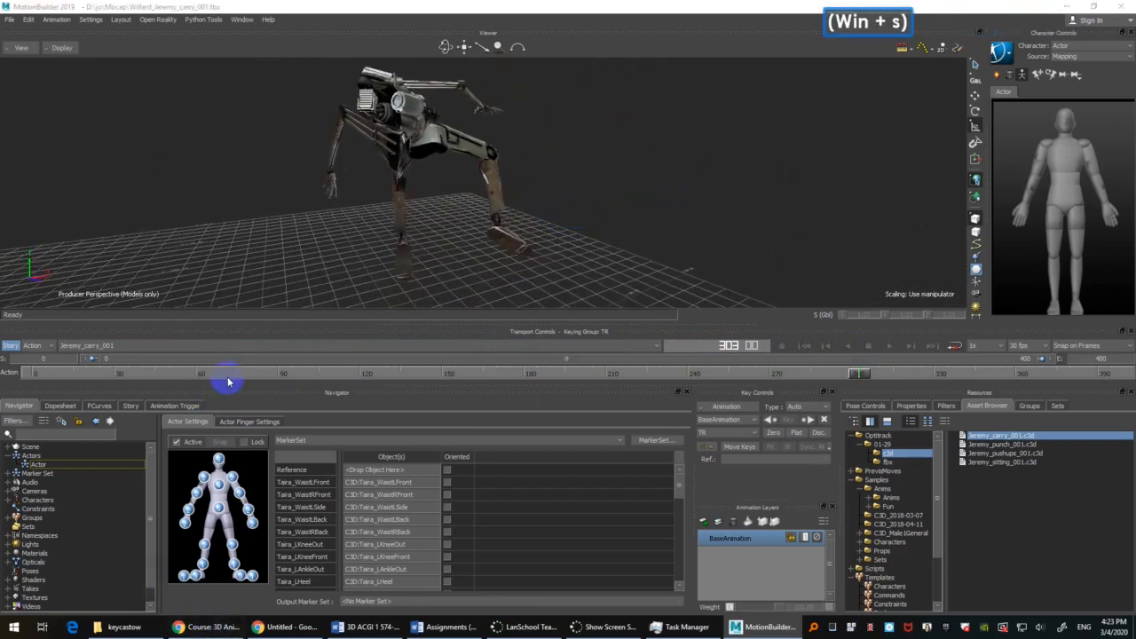
type("snip")
key("Return")
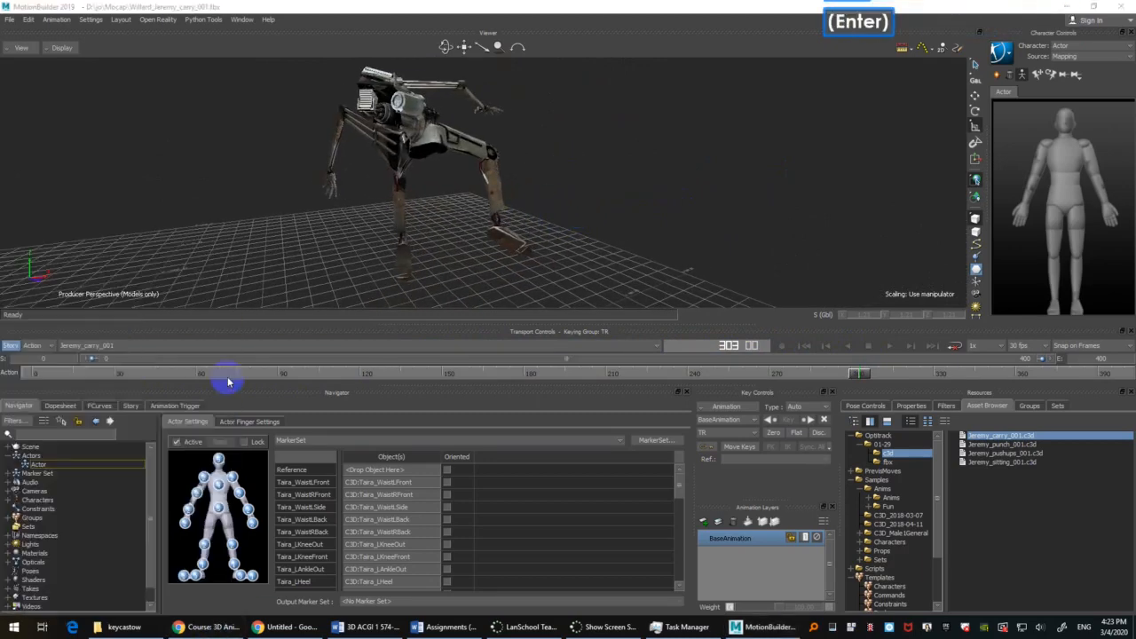
left_click(497, 140)
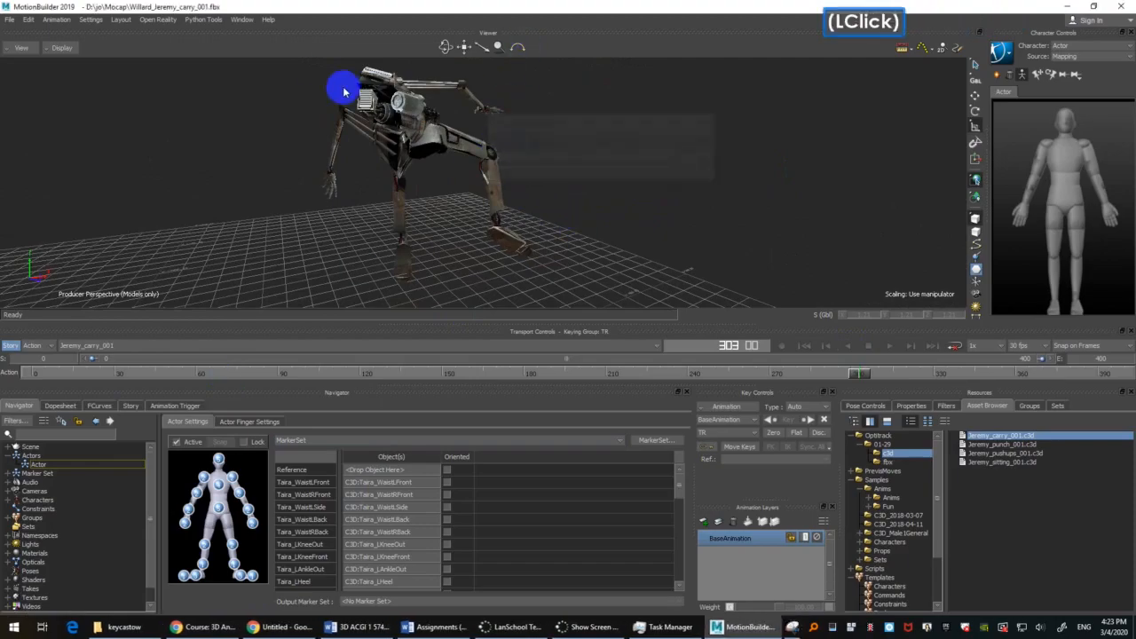
left_click_drag(315, 61, 790, 372)
left_click(916, 220)
Step: Capture the frame 303 pose from the opposite side as a new snip, including the transport controls, and return to MotionBuilder
left_click_drag(820, 229, 713, 228, "ctrl+shift")
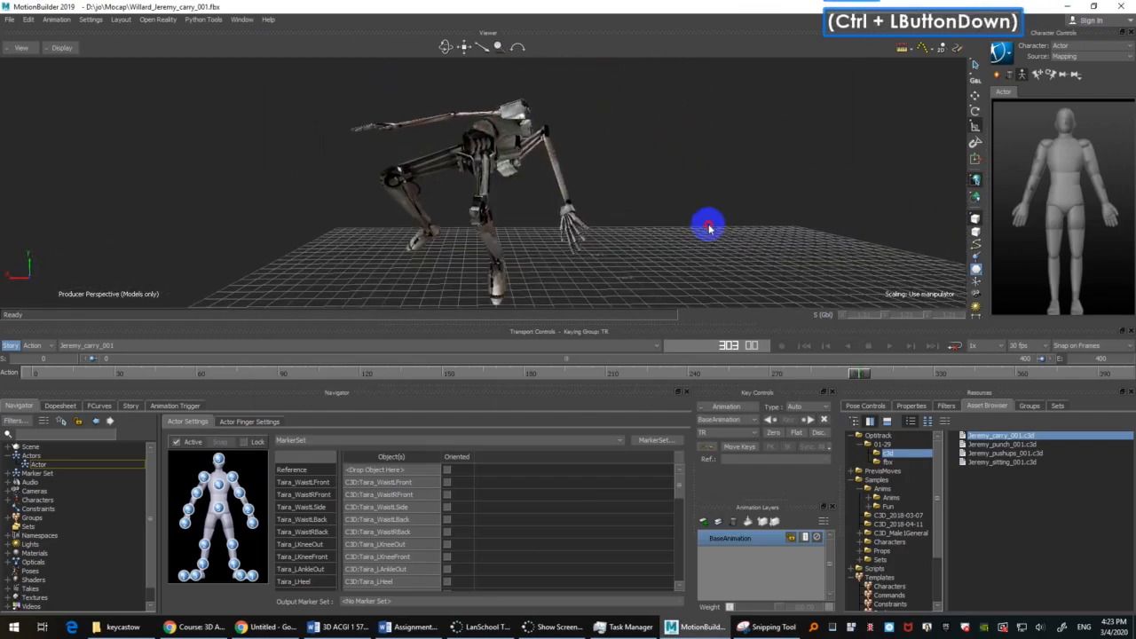
left_click(803, 623)
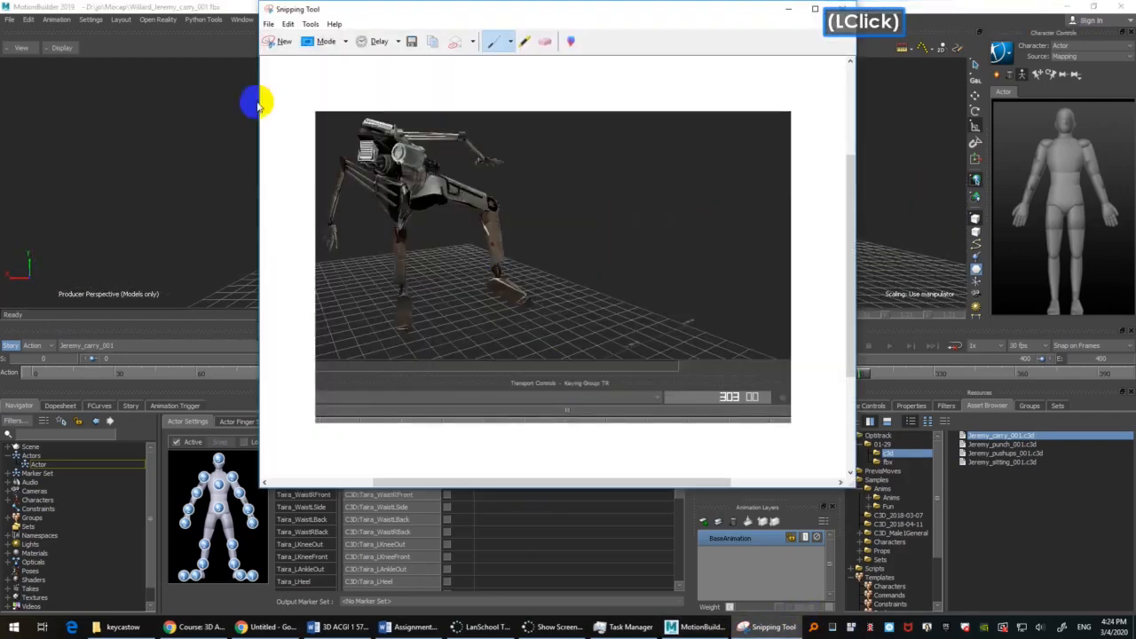
left_click(282, 44)
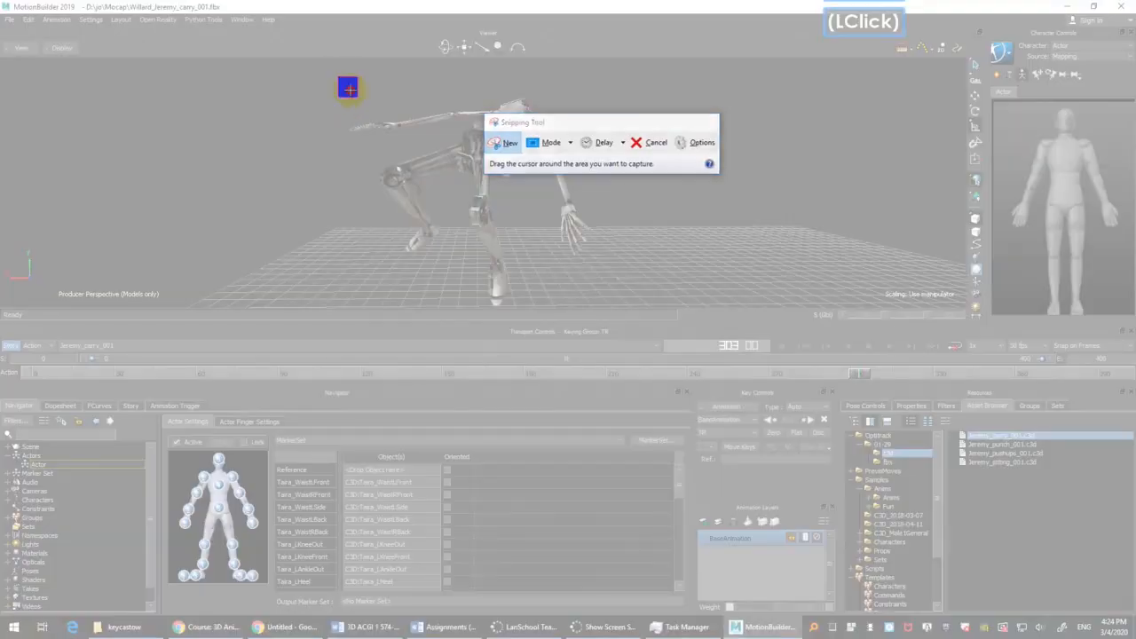
left_click_drag(338, 77, 813, 377)
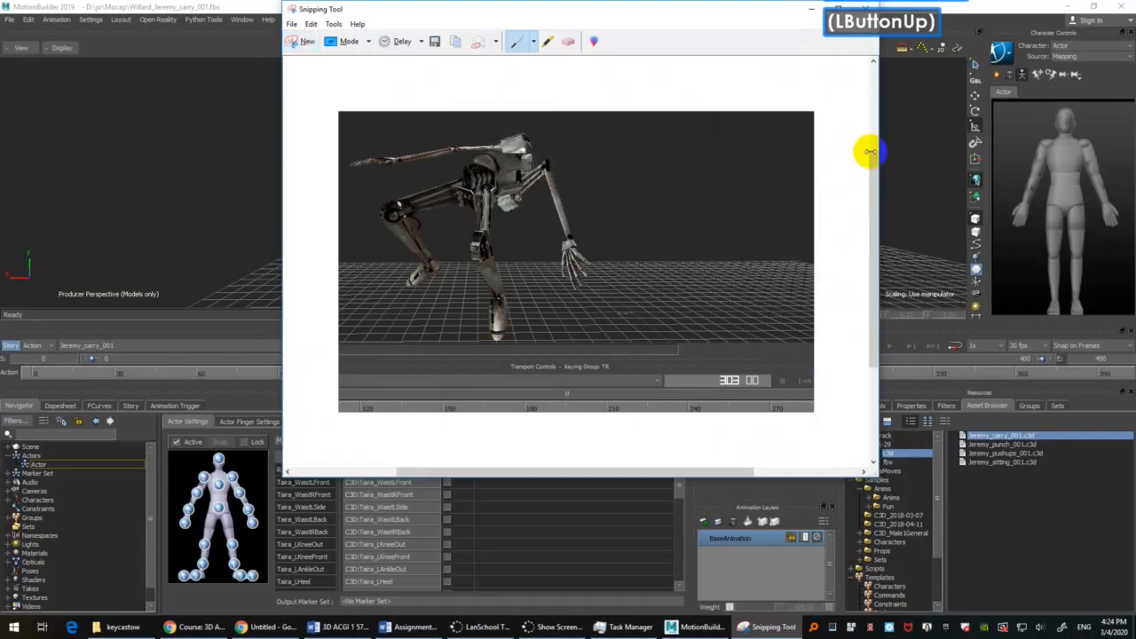
double_click(916, 161)
Step: Return the take to its first frame, frame the character from the front, and switch the viewer to X-Ray display
key("ctrl+Home")
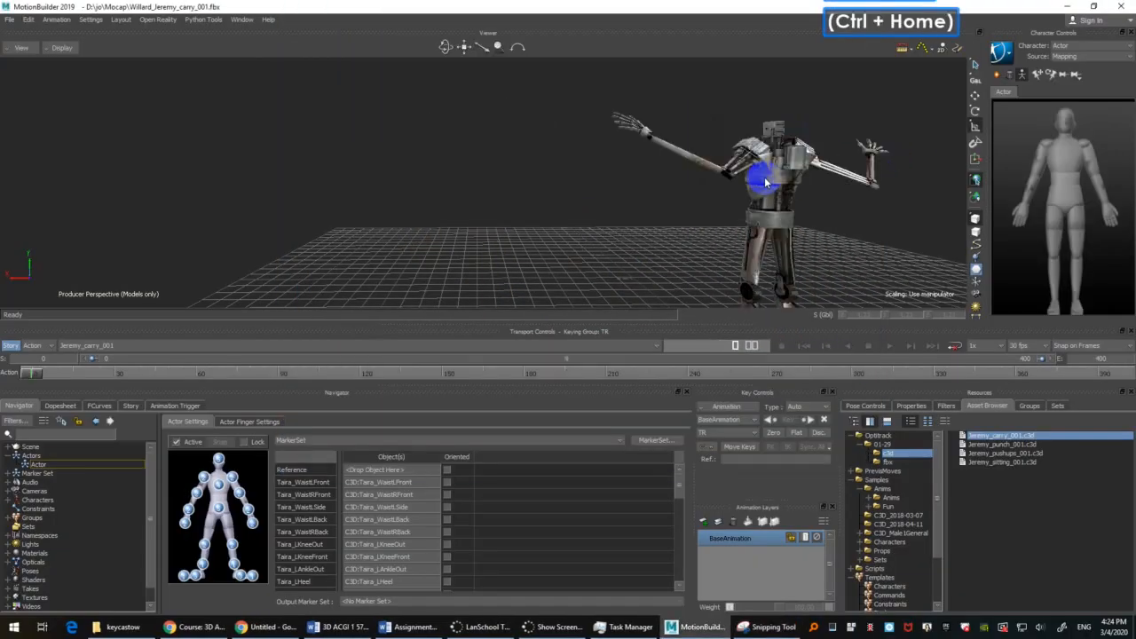
left_click_drag(770, 182, 603, 202, "shift")
left_click_drag(604, 202, 498, 209, "ctrl")
left_click_drag(497, 209, 573, 209, "shift")
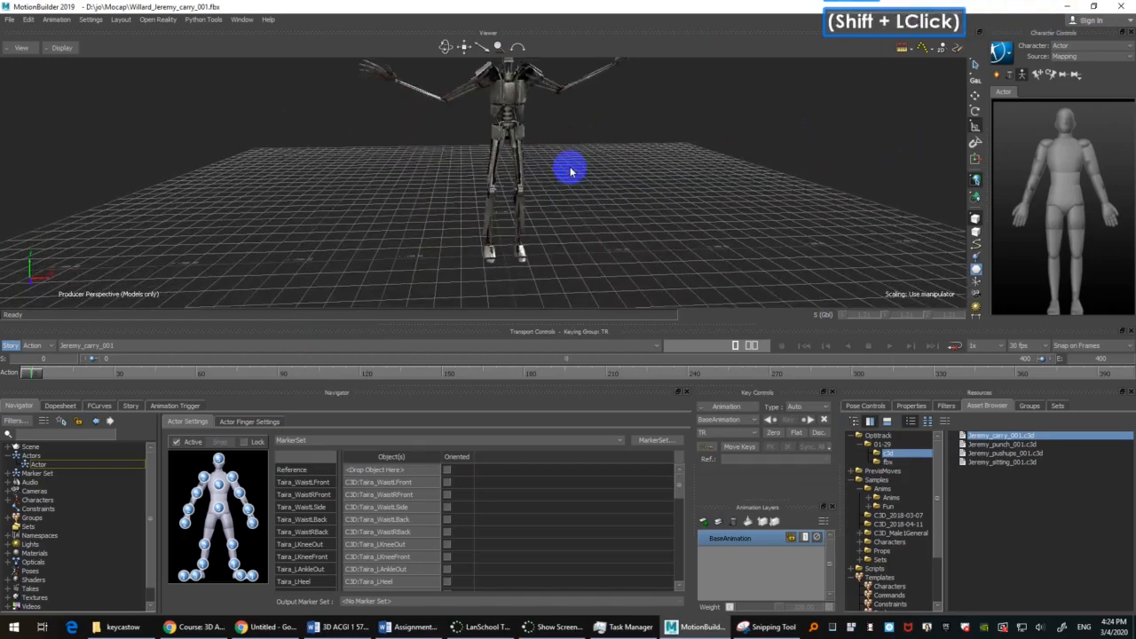
key("ctrl+a")
left_click_drag(572, 208, 581, 195, "shift")
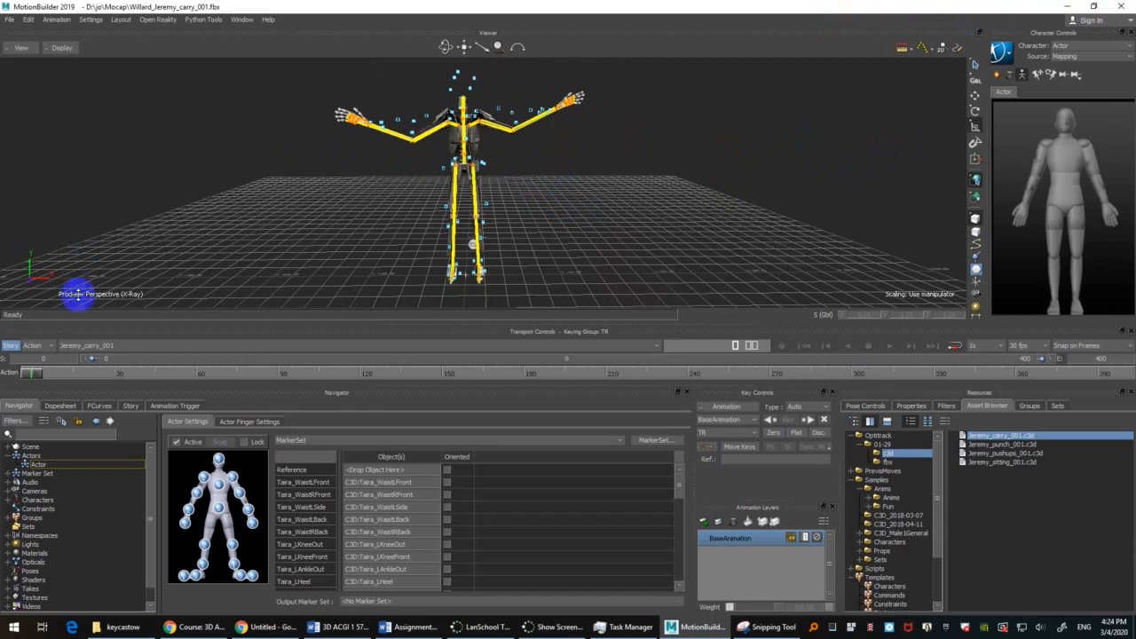
left_click_drag(39, 376, 12, 382)
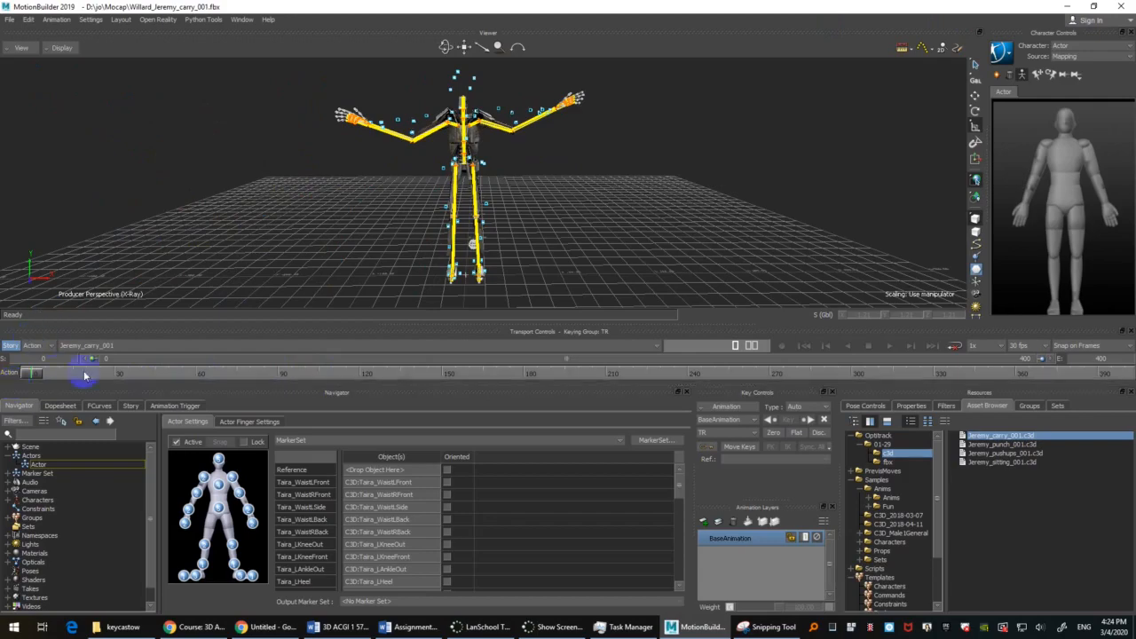
Step: Examine the markers around the arms and shoulders, selecting the Taira_LUArmHigh marker to identify it
left_click_drag(587, 157, 598, 203, "shift")
left_click_drag(598, 203, 592, 206, "ctrl+shift")
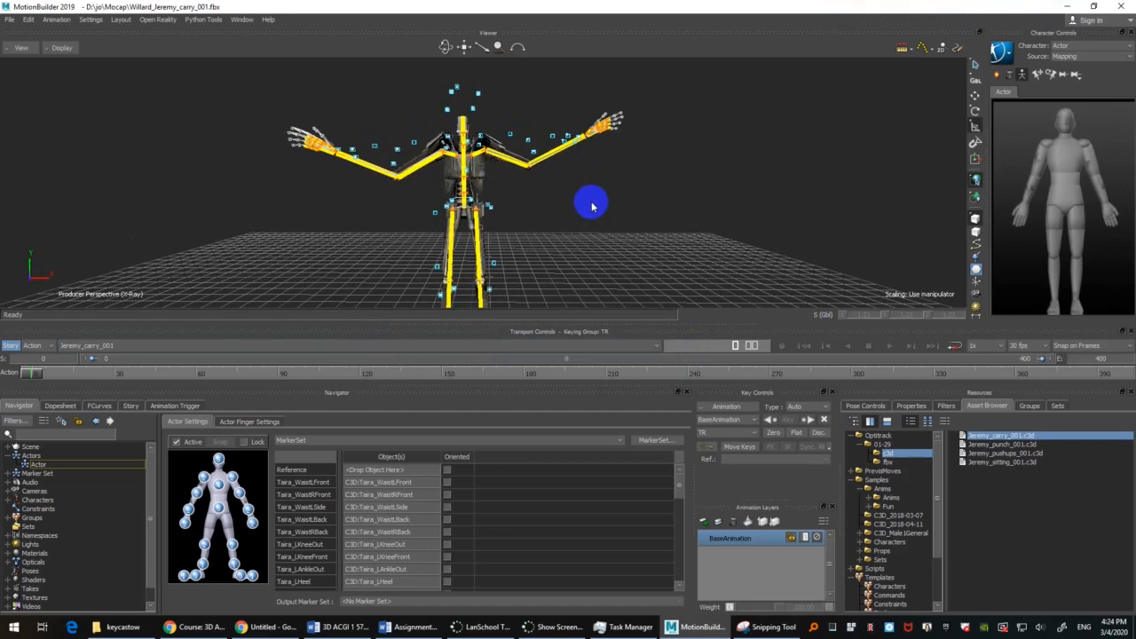
mouse_move(584, 183)
left_mouse_down("ctrl")
mouse_move(596, 222)
mouse_move(589, 193)
left_mouse_up("ctrl")
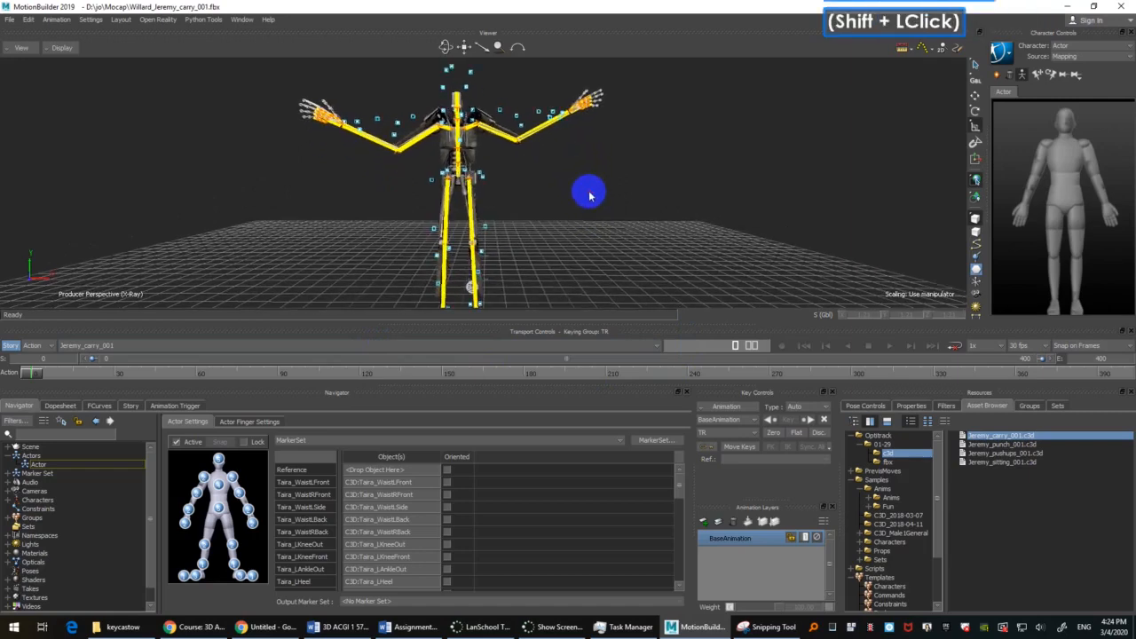
left_click(594, 199)
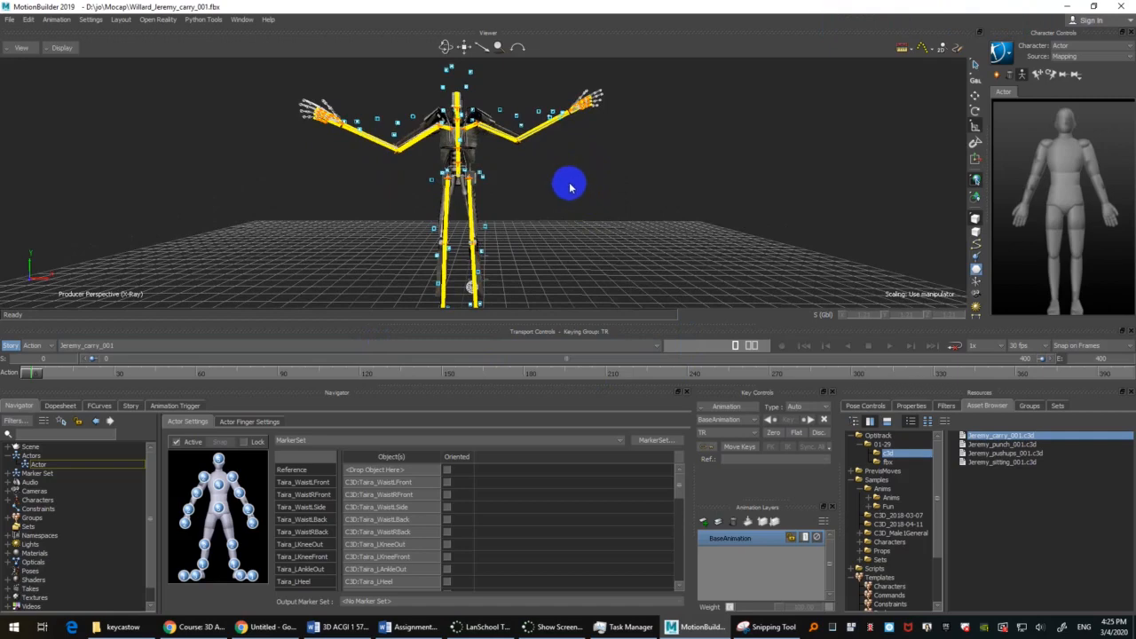
left_click(501, 112)
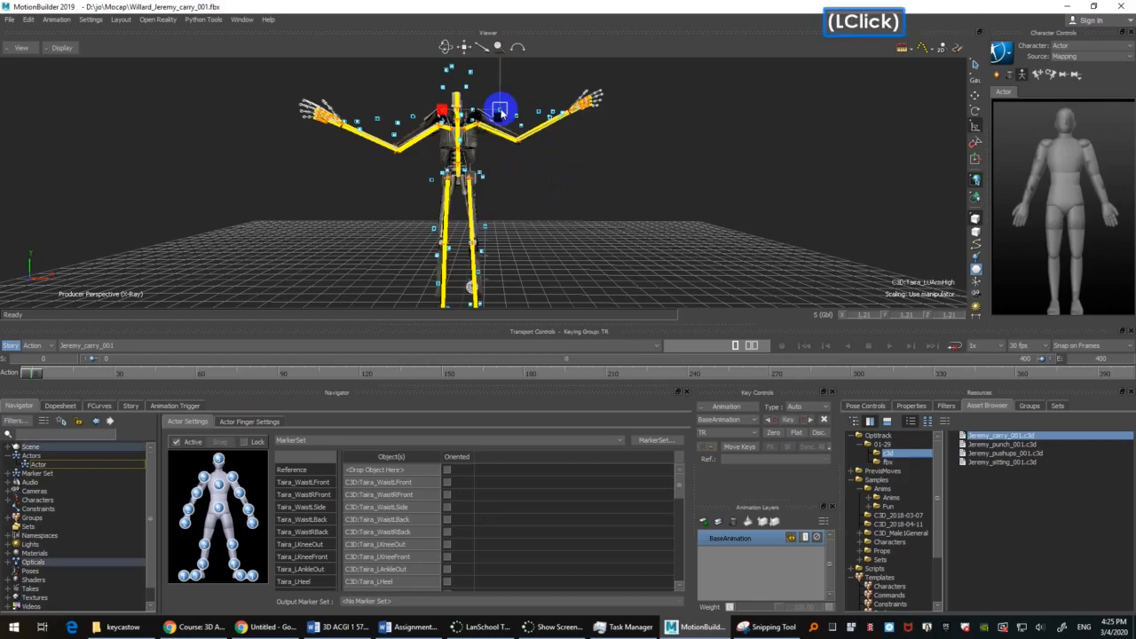
left_click_drag(594, 187, 563, 210, "ctrl+shift")
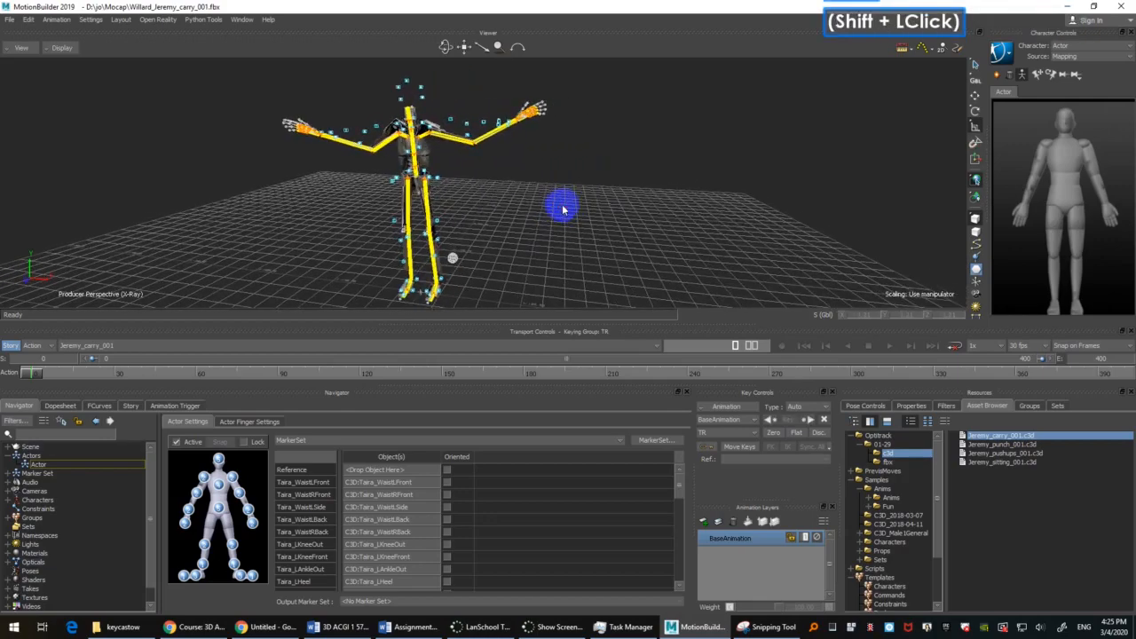
Step: Inspect the arm markers up close, selecting the Taira_LFArm marker to identify it
scroll(537, 233, "down", 1)
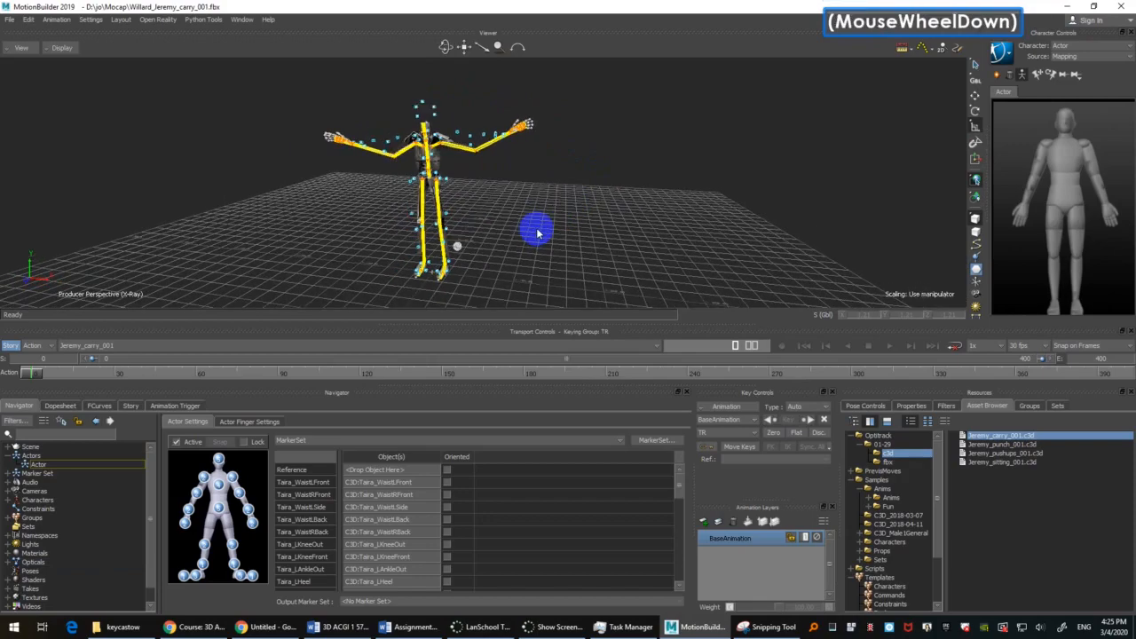
scroll(536, 231, "up", 1)
scroll(535, 231, "down", 2)
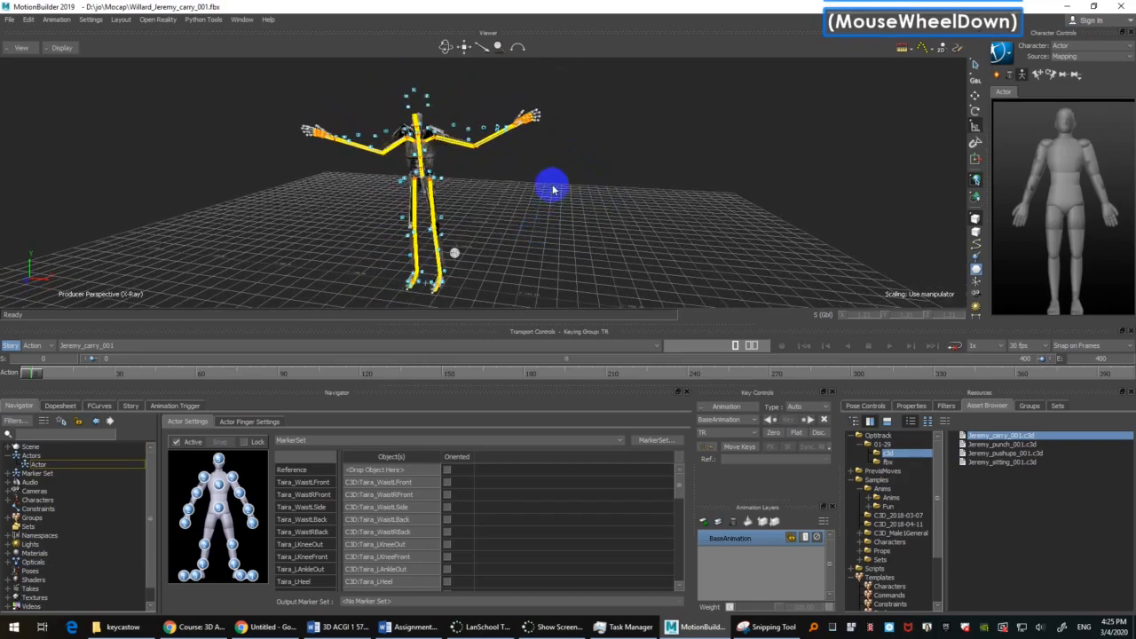
scroll(550, 186, "up", 1)
left_click(560, 192, "shift")
left_click_drag(560, 191, 522, 175, "ctrl+shift")
left_click(498, 92)
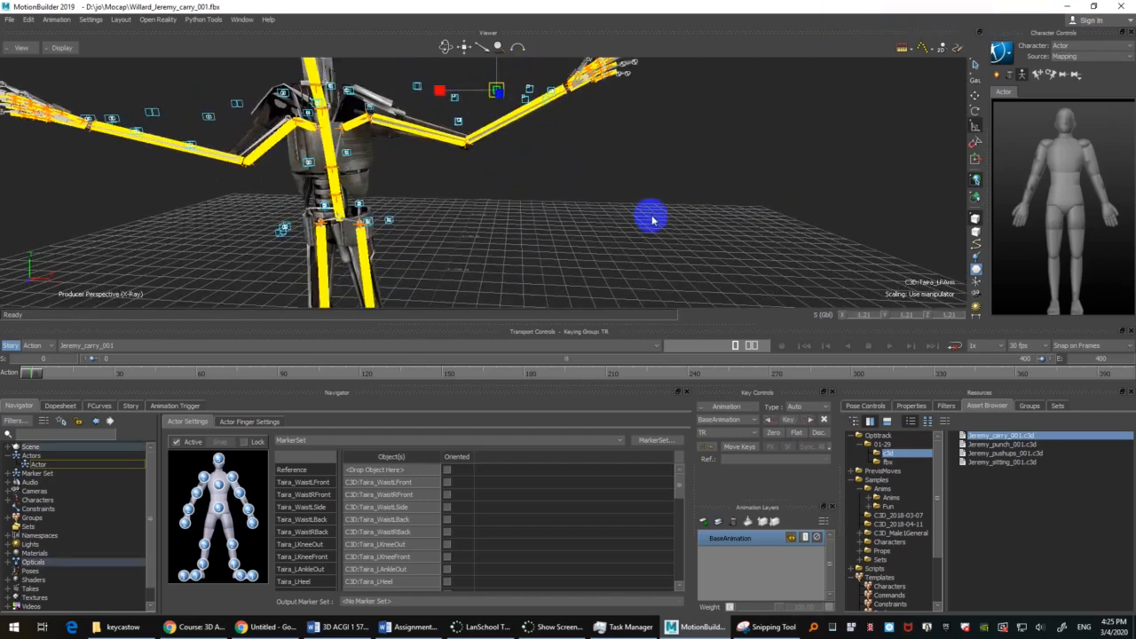
Step: Select the Taira_HeadTop marker above the character's head to identify it
key("ctrl")
left_click_drag(670, 164, 653, 196, "ctrl")
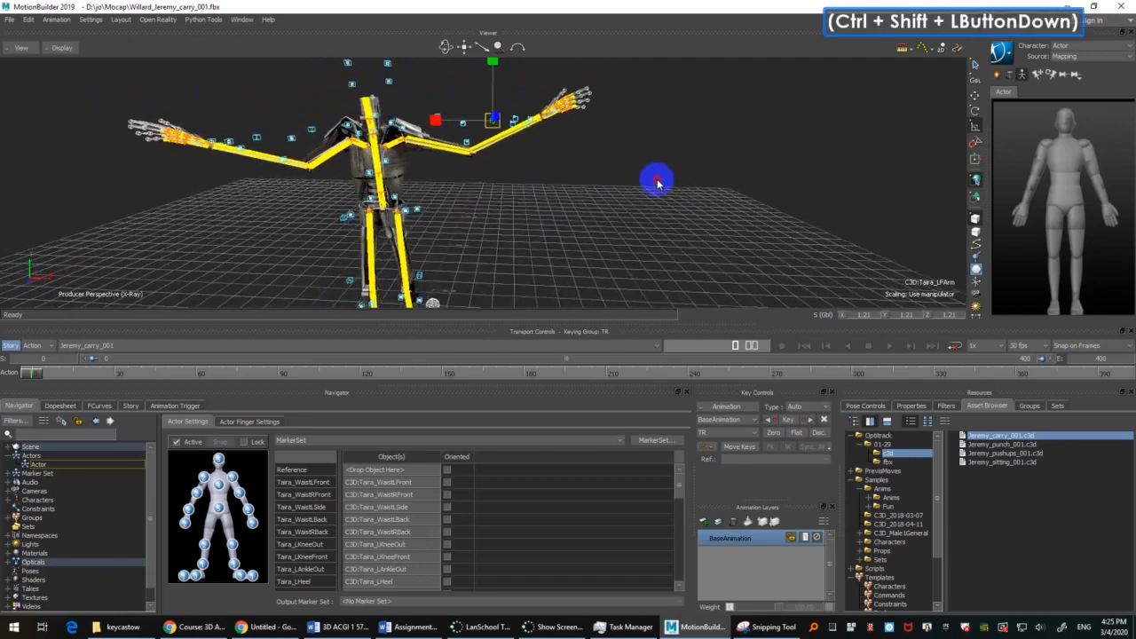
left_click(357, 82)
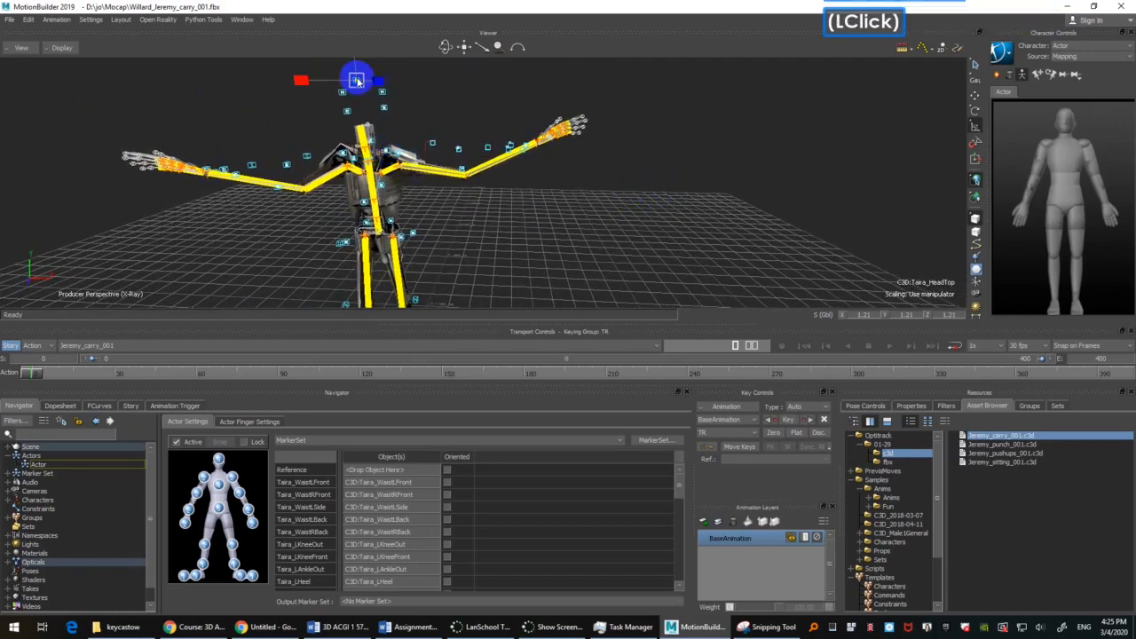
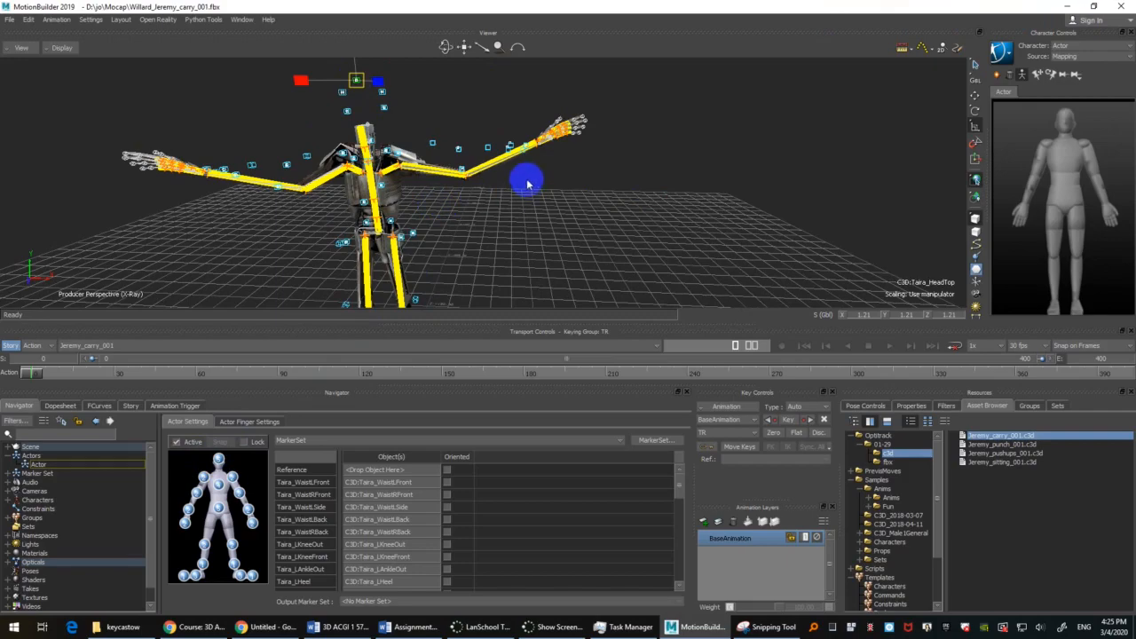
Step: Inspect the Taira_HeadTop marker's optical segment curves, and clear the selection
scroll(645, 180, "down", 2)
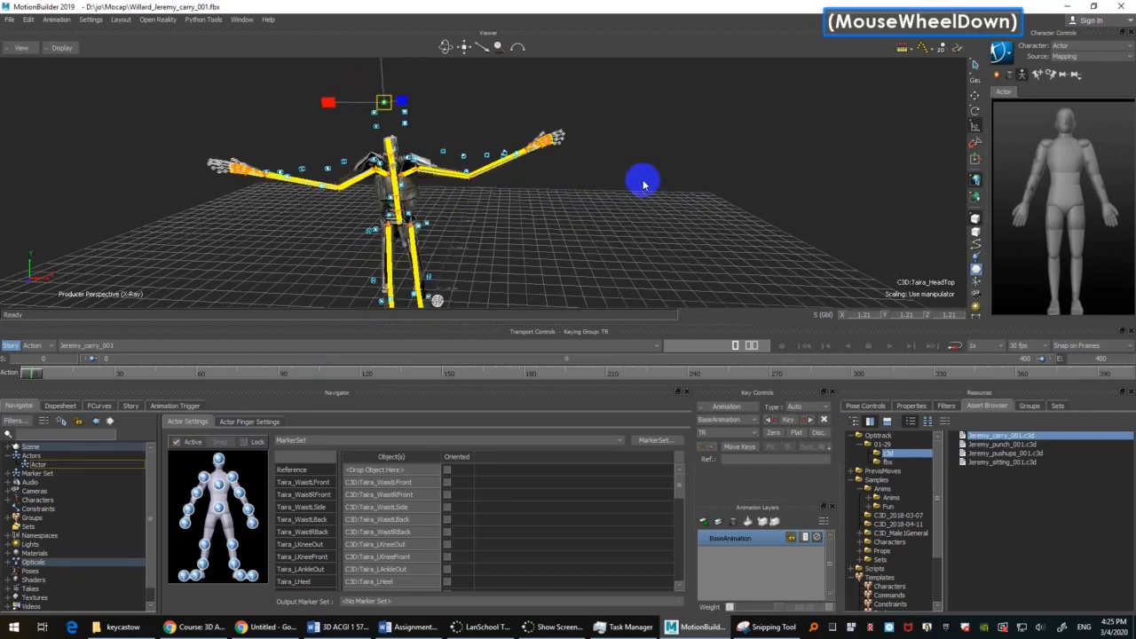
left_click_drag(645, 180, 616, 256, "ctrl")
left_click_drag(612, 206, 708, 236, "shift")
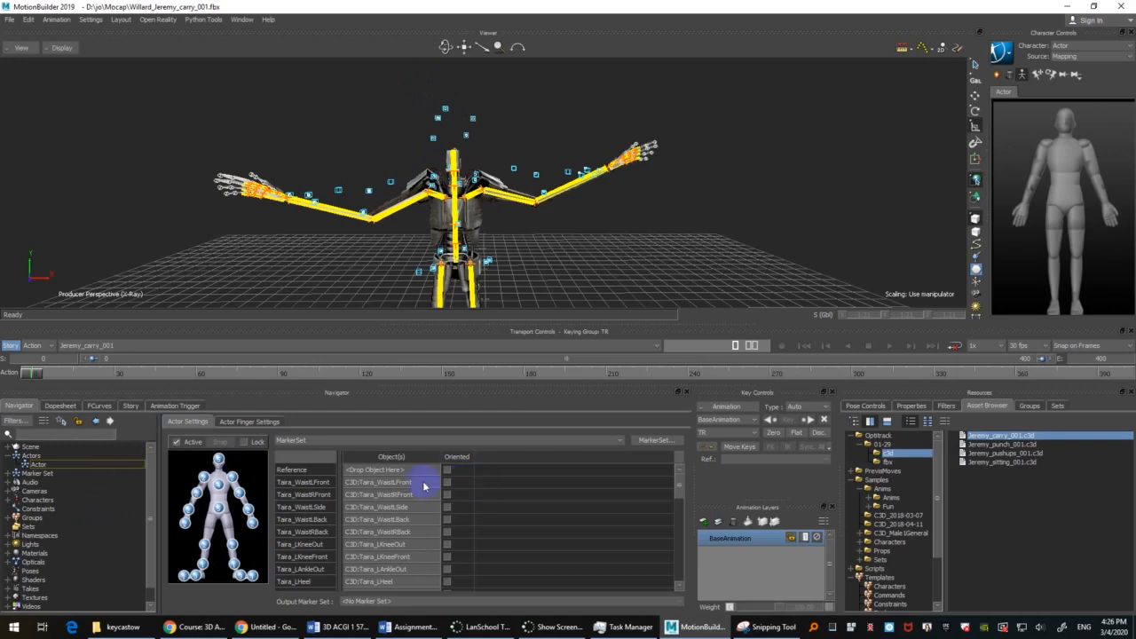
left_click(447, 108)
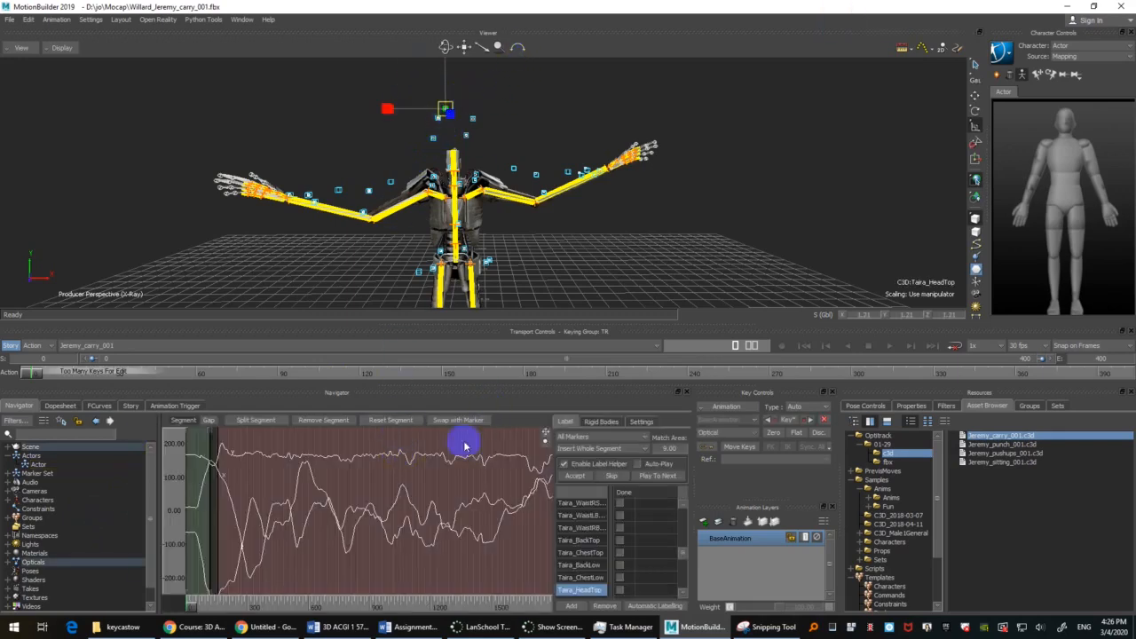
left_click(20, 405)
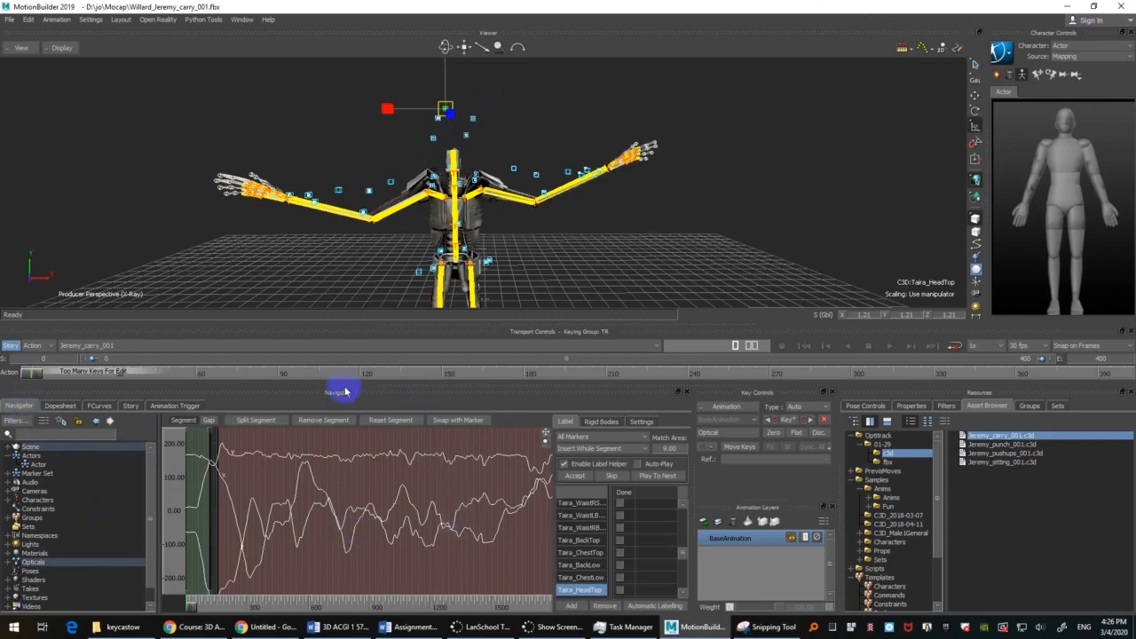
scroll(803, 147, "up", 2)
left_click_drag(798, 148, 803, 163, "shift")
left_click(812, 188)
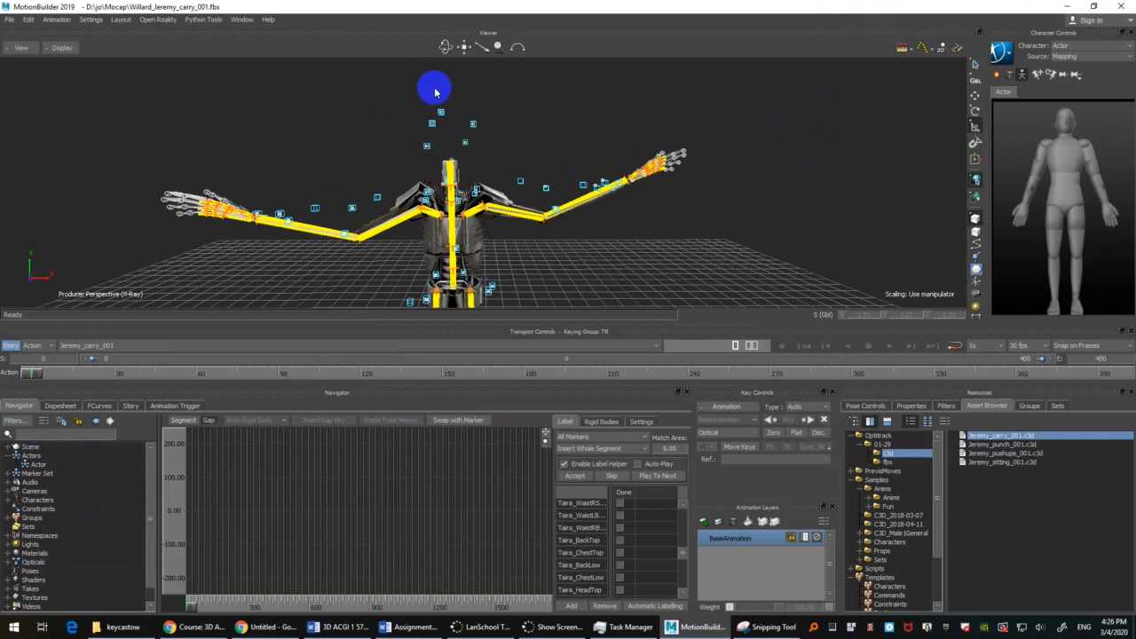
Step: Select all the markers around the head and group them into a rigid body
left_click_drag(421, 104, 484, 154)
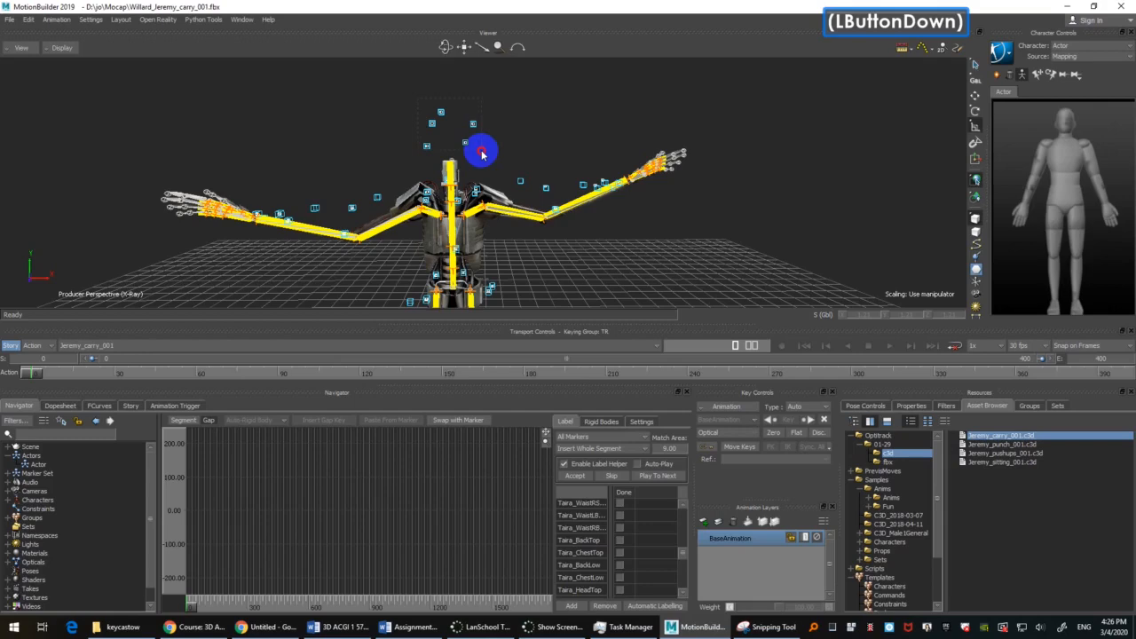
left_click(505, 145, "shift")
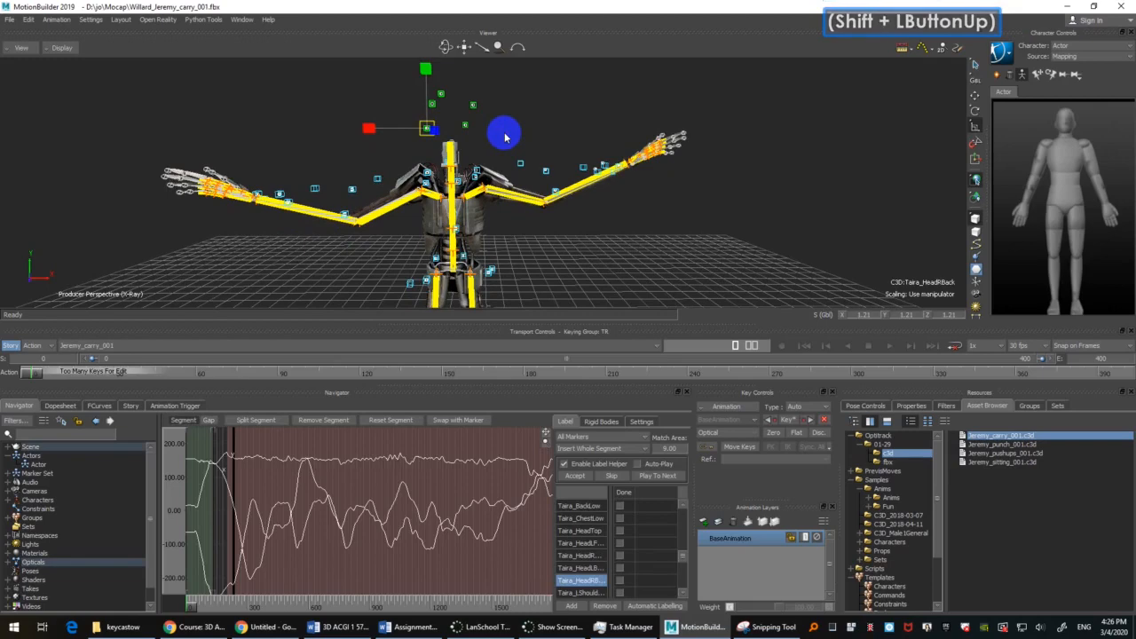
key("shift+b")
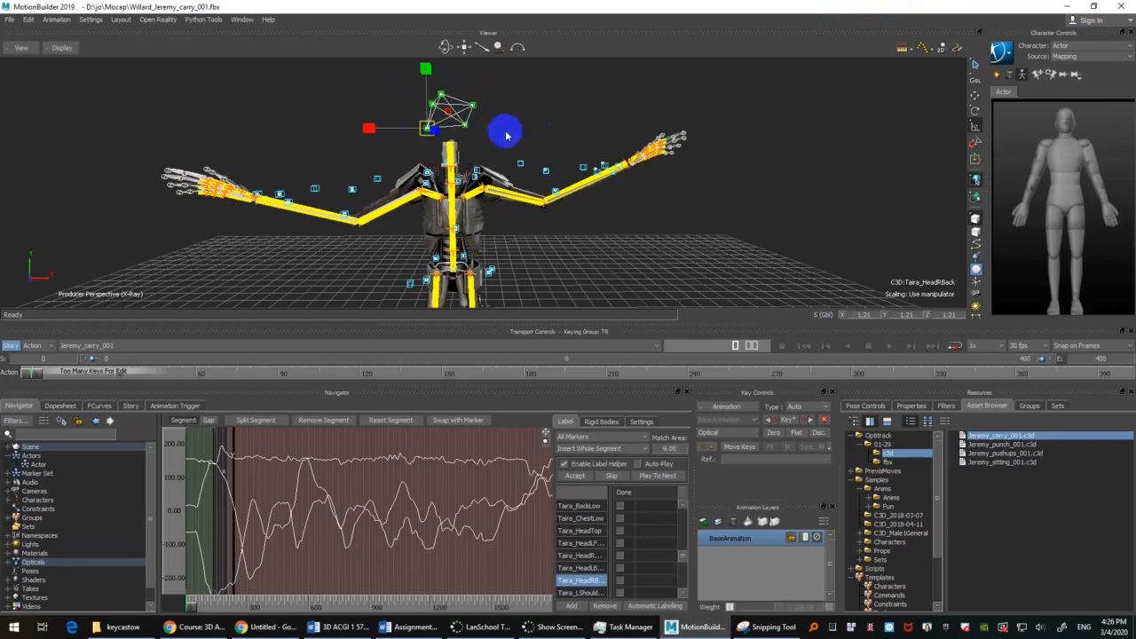
Step: Group the chest, back and front shoulder markers of the torso into a rigid body
left_click_drag(683, 197, 646, 210, "shift")
left_click_drag(646, 209, 625, 223, "ctrl")
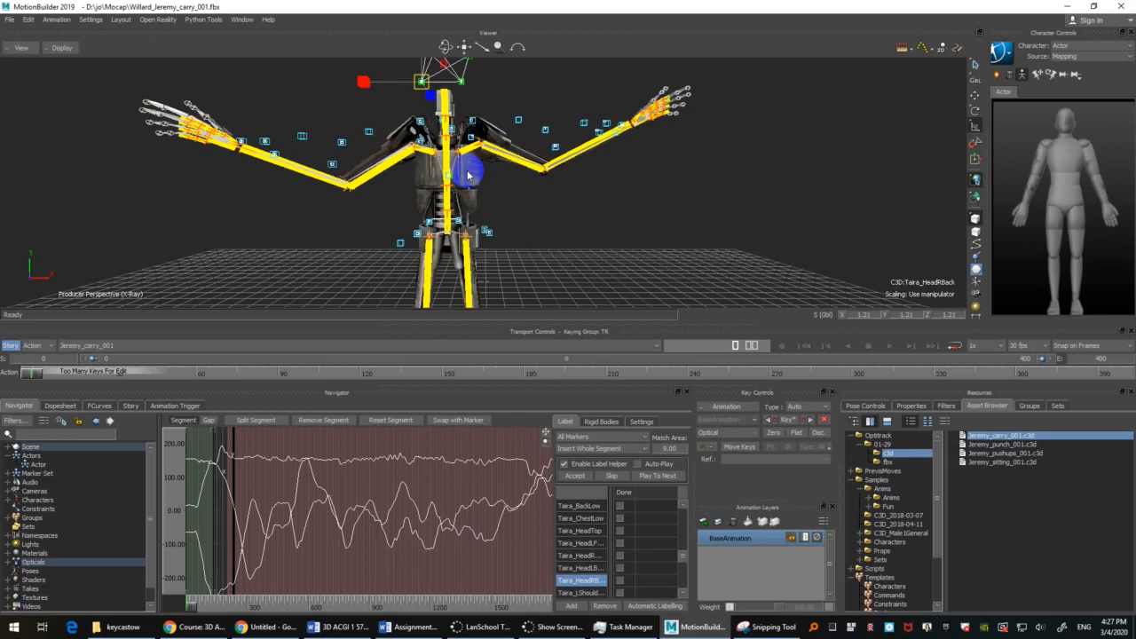
left_click_drag(558, 169, 521, 197, "ctrl")
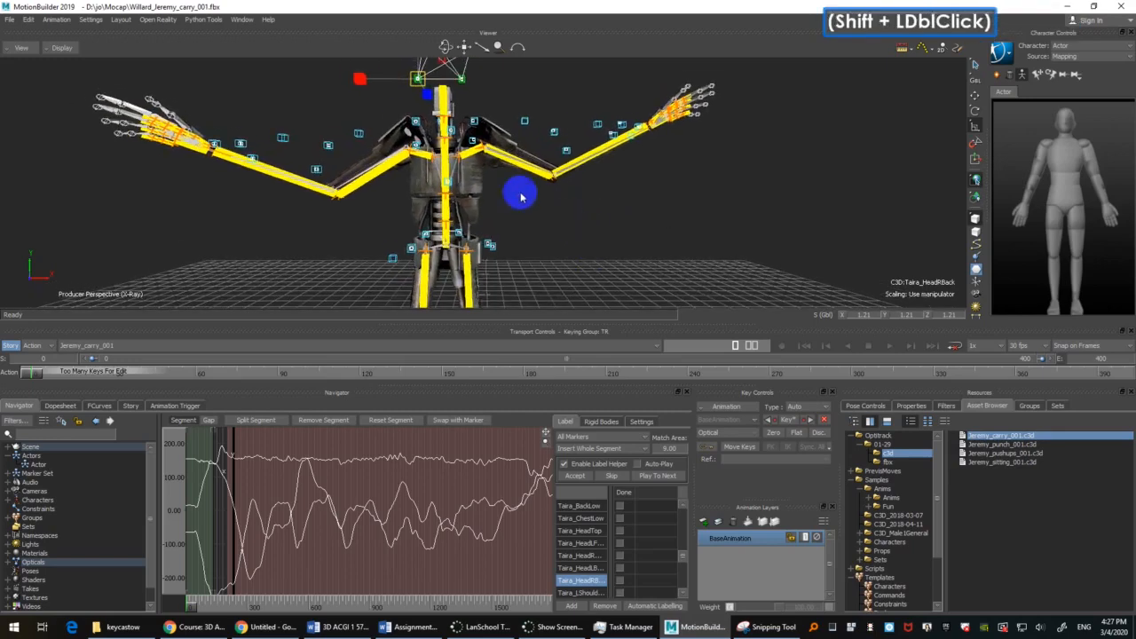
left_click(490, 195)
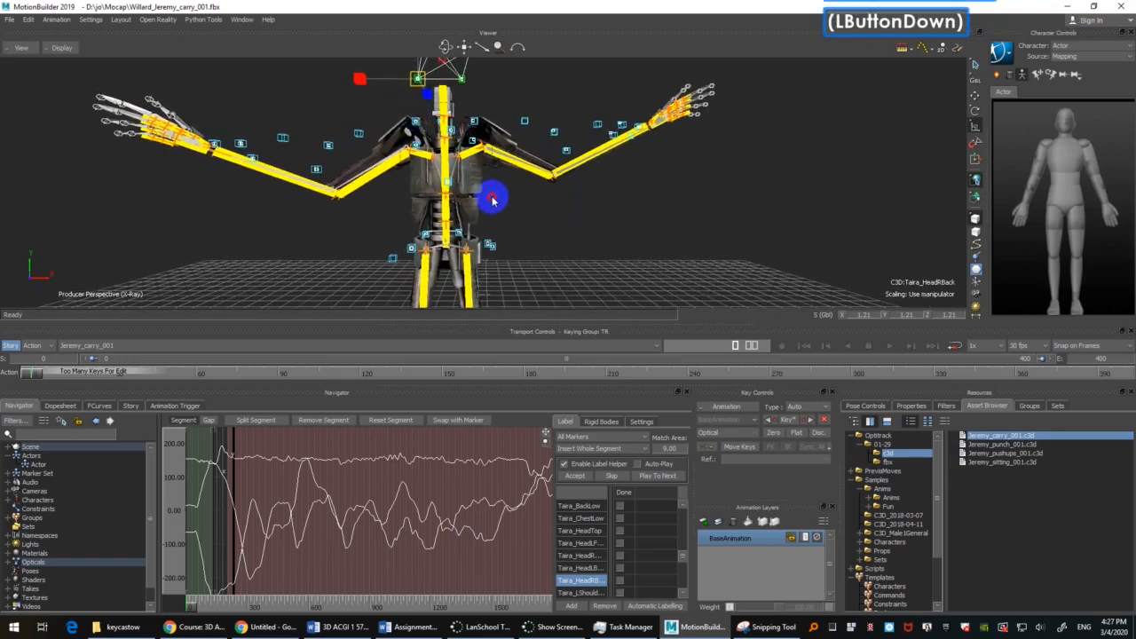
left_click(491, 199)
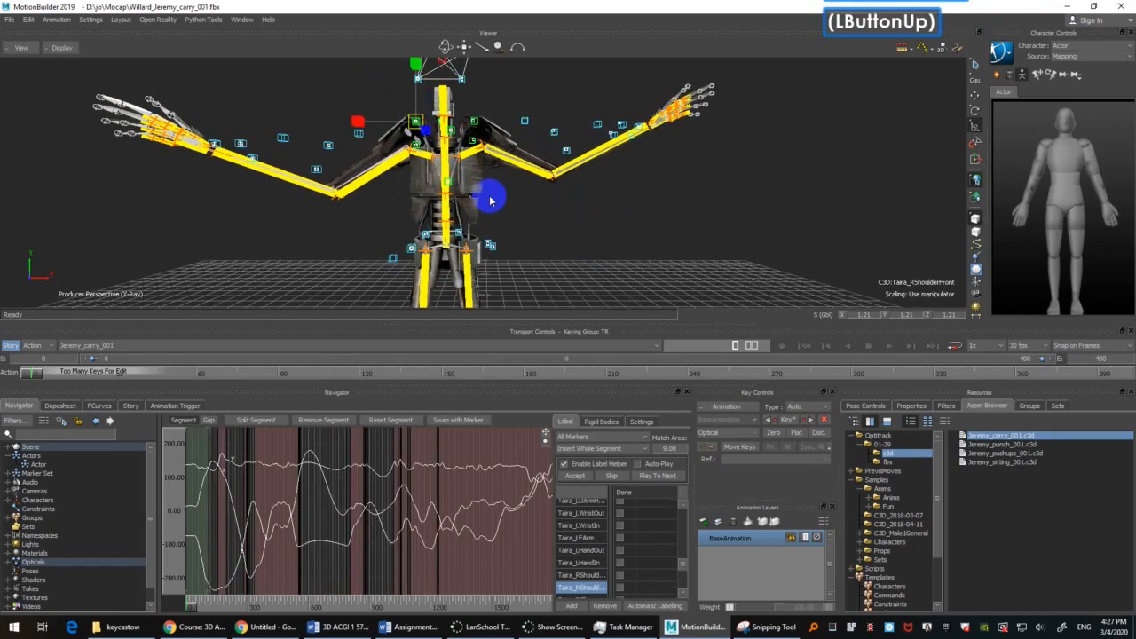
left_click_drag(601, 186, 554, 210, "ctrl+shift")
key("shift+b")
Step: Select the left arm's markers from the upper arm to the hand and make them a rigid body
left_click_drag(486, 99, 718, 222)
left_click_drag(720, 165, 388, 115, "ctrl+shift")
key("shift+b")
Step: Create a rigid body from the right arm's markers, from the upper arm to the hand
mouse_move(516, 83)
left_mouse_down()
mouse_move(451, 184)
mouse_move(325, 222)
left_mouse_up()
left_click(491, 136)
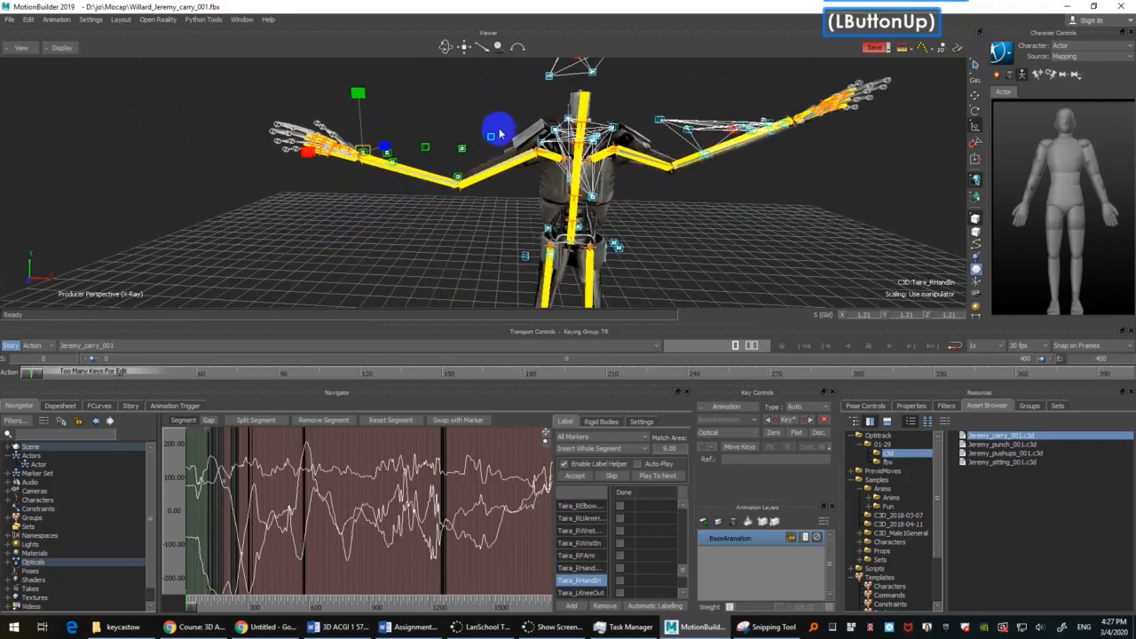
left_click_drag(474, 233, 473, 189, "shift")
key("shift+b")
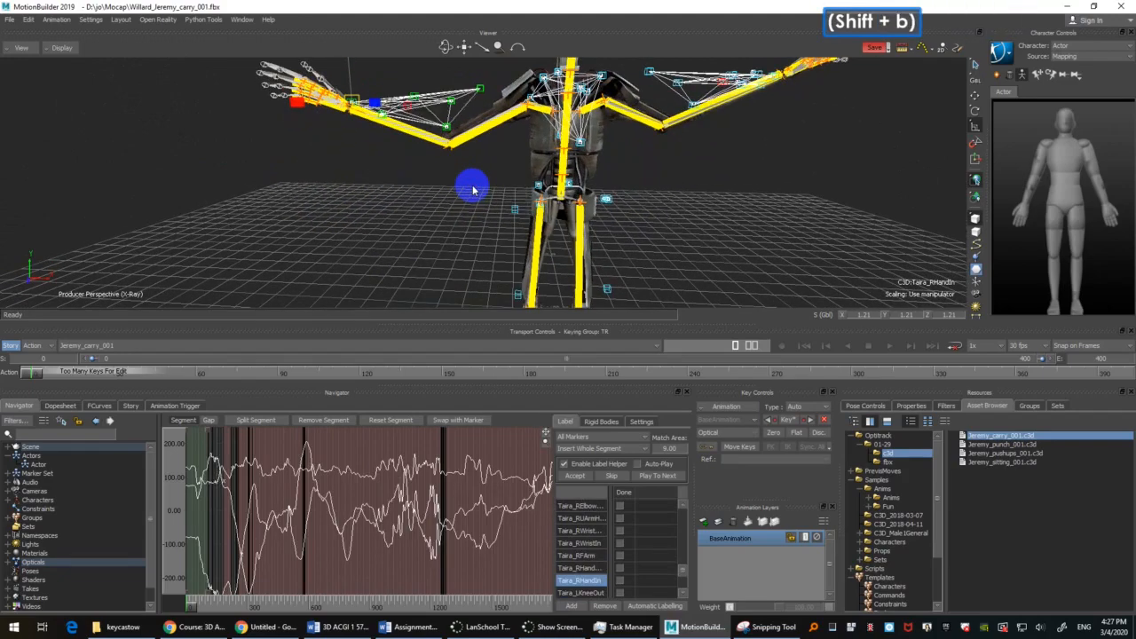
Step: Select the waist markers around the hips and group them into a rigid body
left_click_drag(443, 211, 360, 106, "shift")
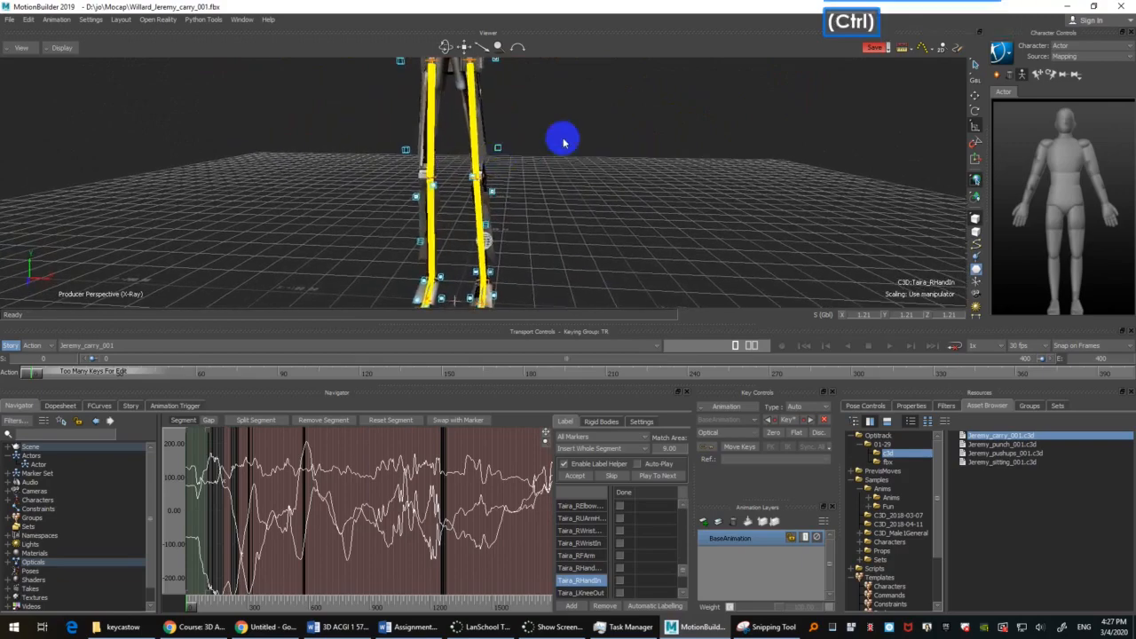
left_click_drag(563, 142, 575, 212, "ctrl+shift")
left_click_drag(379, 87, 546, 148)
key("shift+b")
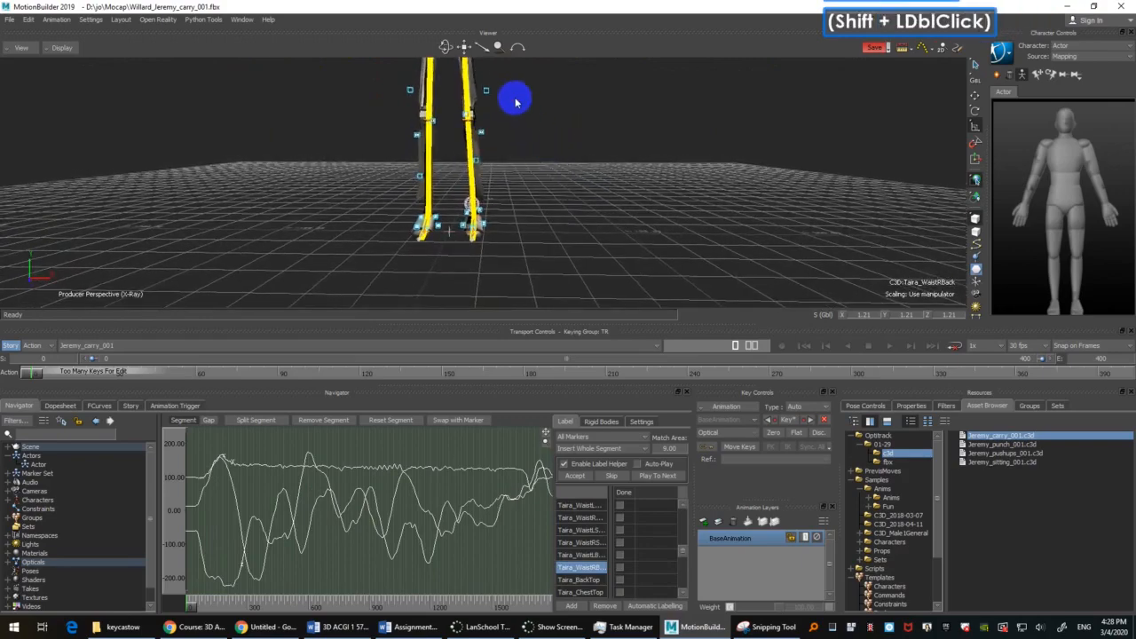
Step: Try to group the left leg's markers, from thigh to toe tip, into a rigid body without the sphere near the feet
left_click_drag(515, 79, 523, 111, "shift")
left_click(484, 201)
left_click_drag(483, 202, 465, 296)
left_click_drag(557, 221, 599, 198, "ctrl+shift")
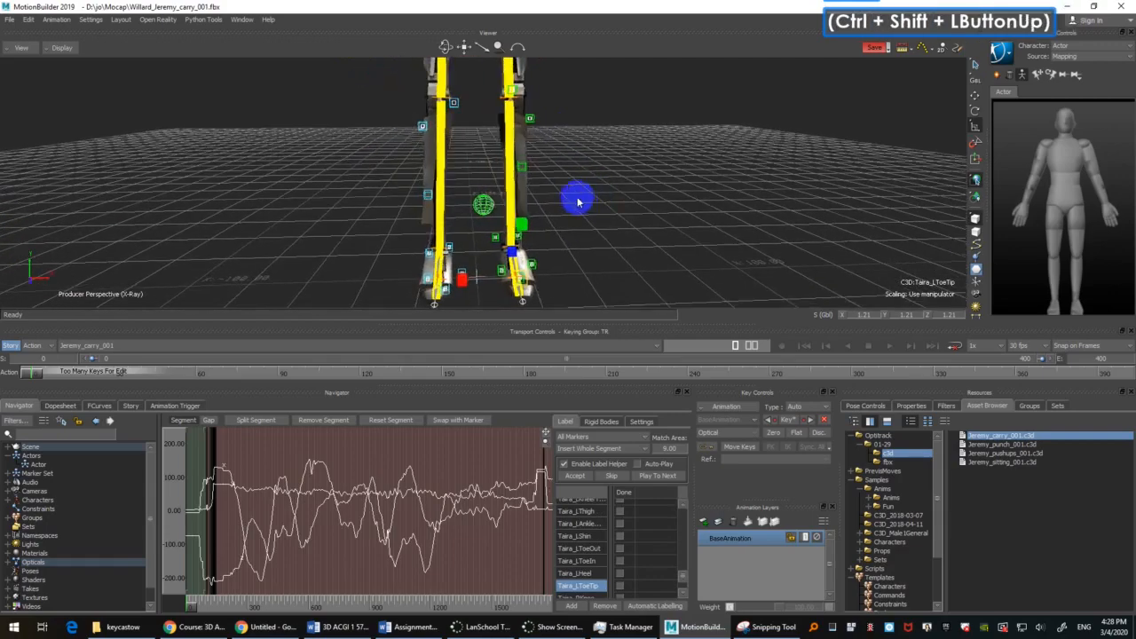
left_click(484, 205, "ctrl")
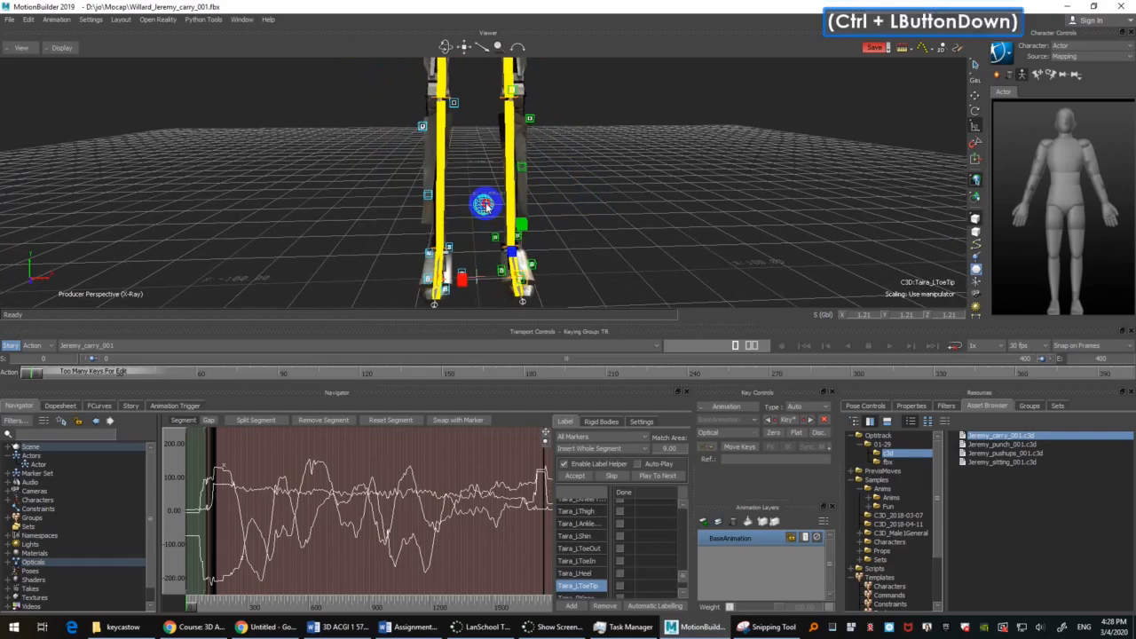
mouse_move(593, 183)
left_mouse_down("ctrl+shift")
mouse_move(613, 191)
mouse_move(580, 223)
mouse_move(612, 208)
mouse_move(562, 221)
left_mouse_up("ctrl+shift")
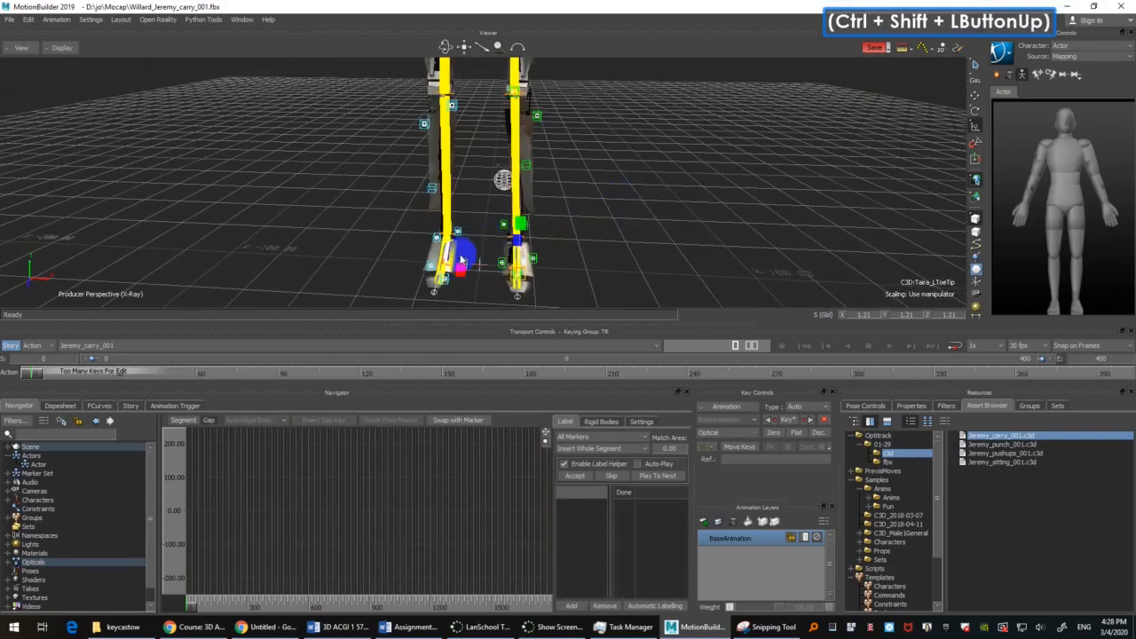
mouse_move(585, 215)
left_mouse_down("shift")
mouse_move(598, 213)
mouse_move(584, 240)
mouse_move(603, 233)
mouse_move(588, 254)
mouse_move(586, 227)
mouse_move(597, 229)
left_mouse_up("shift")
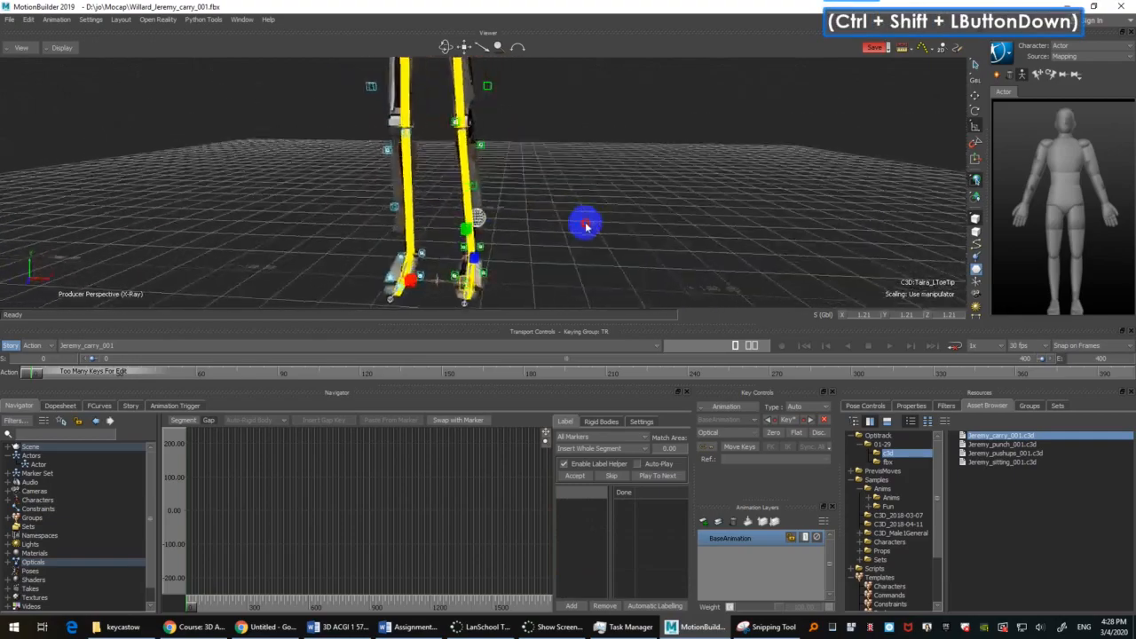
mouse_move(597, 229)
left_mouse_down("shift")
mouse_move(609, 236)
mouse_move(594, 248)
left_mouse_up("shift")
left_click_drag(589, 168, 540, 172, "shift")
key("shift+b")
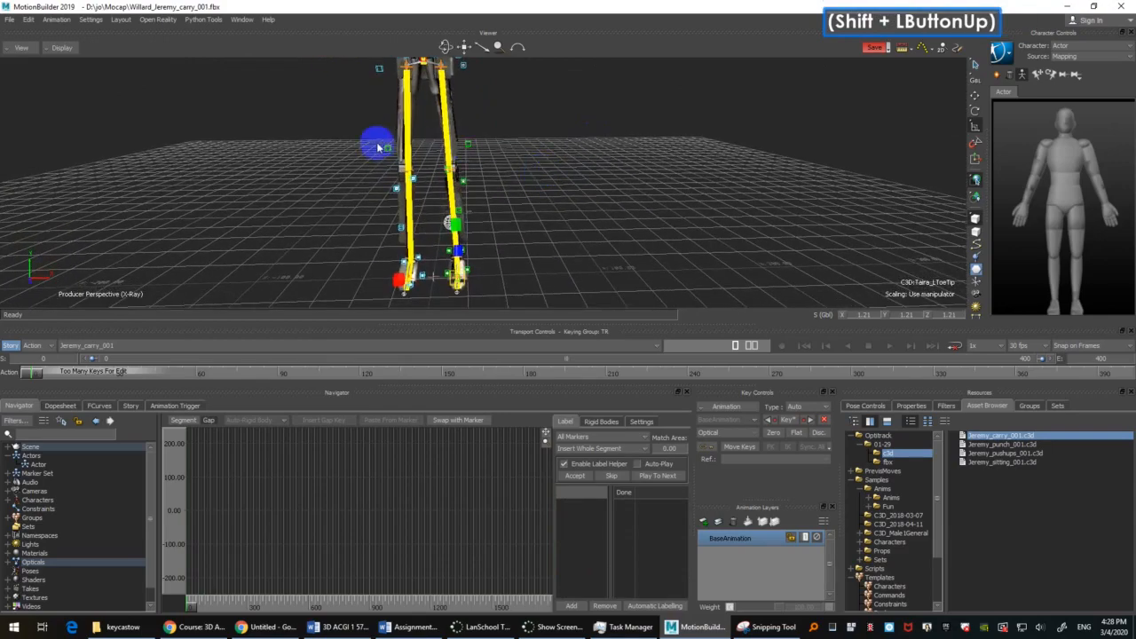
Step: Select the right leg's markers from the thigh to the toe tip and group them into a rigid body
left_click_drag(378, 145, 429, 298)
left_click_drag(558, 246, 566, 272, "ctrl+shift")
left_click_drag(566, 272, 673, 197, "shift")
left_click(569, 256, "shift")
scroll(568, 256, "down", 4)
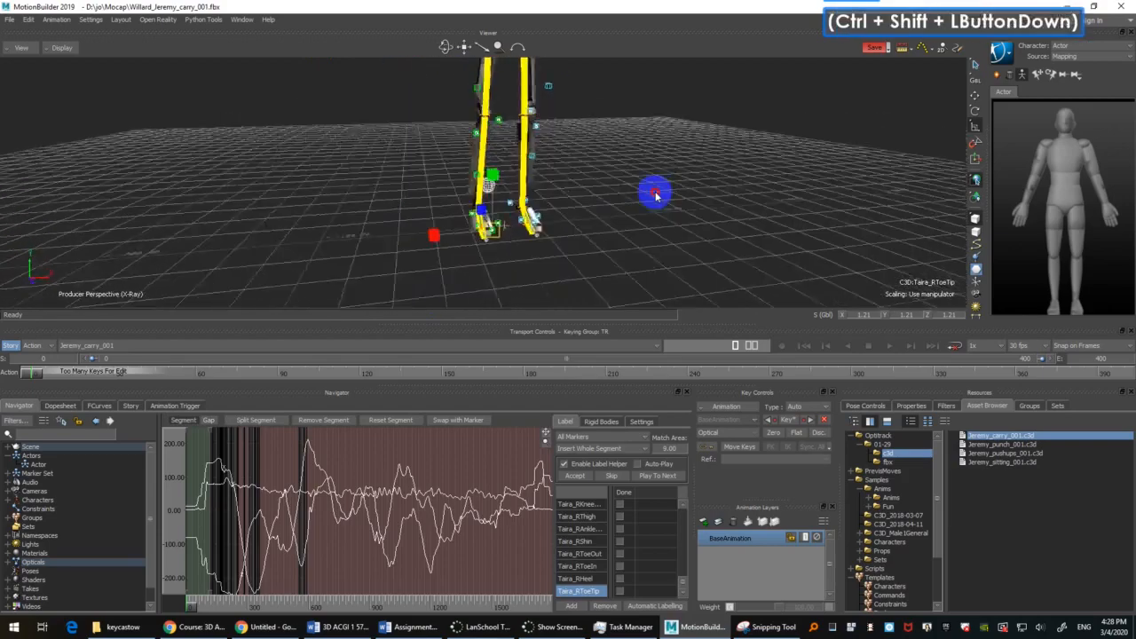
left_click_drag(673, 197, 634, 212, "shift")
left_click_drag(634, 212, 636, 223, "shift")
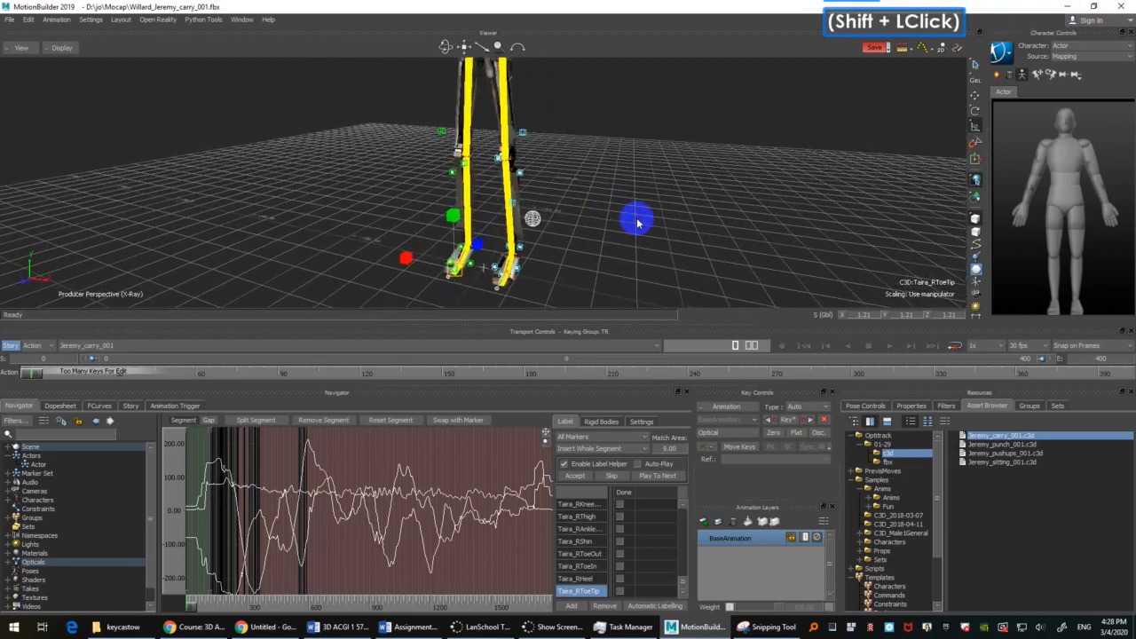
key("shift+b")
Step: Examine the left leg's markers, selecting Taira_LKneeOut and Taira_LThigh to identify them
mouse_move(601, 162)
left_mouse_down("ctrl+shift")
mouse_move(608, 249)
mouse_move(593, 167)
mouse_move(549, 176)
left_mouse_up("ctrl+shift")
double_click(545, 178)
left_click(530, 170)
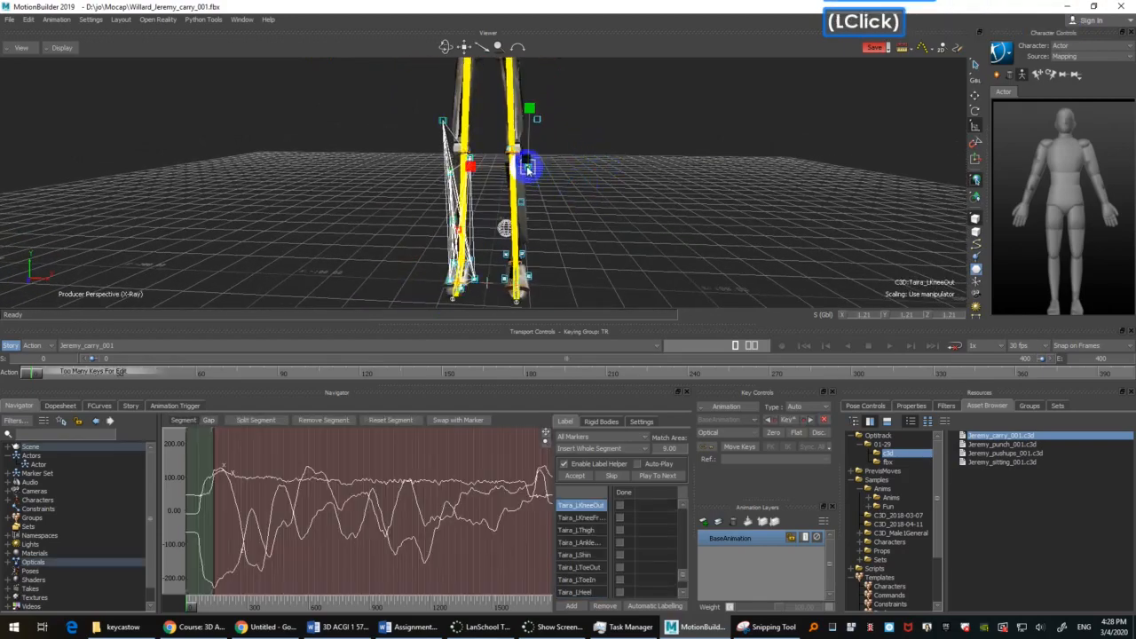
left_click_drag(553, 178, 594, 187, "shift")
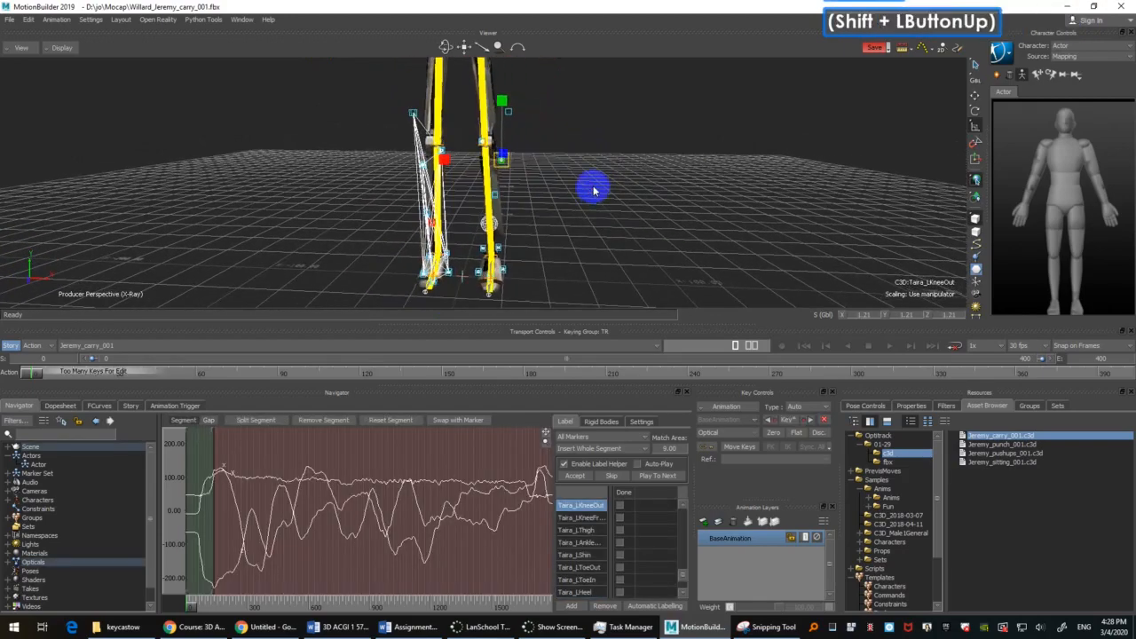
double_click(594, 187)
left_click_drag(526, 106, 473, 294)
mouse_move(559, 248)
left_mouse_down("ctrl")
mouse_move(573, 226)
mouse_move(556, 260)
mouse_move(553, 203)
mouse_move(516, 219)
left_mouse_up("ctrl")
left_click(538, 233, "ctrl")
scroll(551, 222, "down", 3)
scroll(550, 223, "up", 1)
double_click(516, 219)
double_click(469, 180)
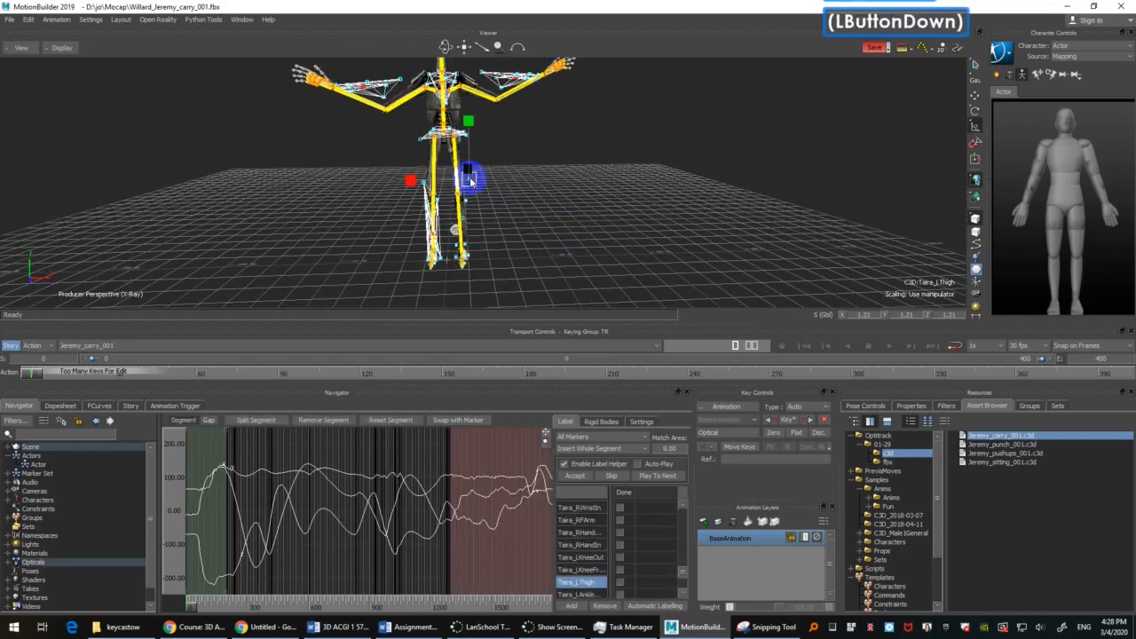
Step: Retry the left leg's rigid body with the sphere deselected, and cycle the viewer's display modes back to X-Ray
left_click_drag(572, 255, 511, 130, "ctrl")
left_click(571, 215)
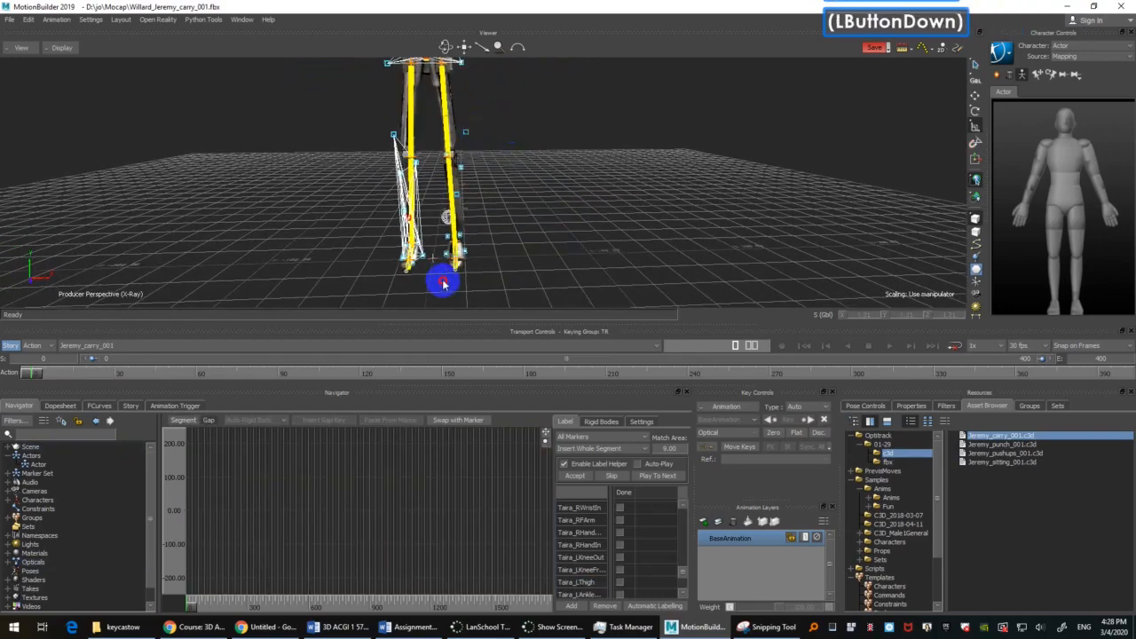
left_click(449, 218, "ctrl")
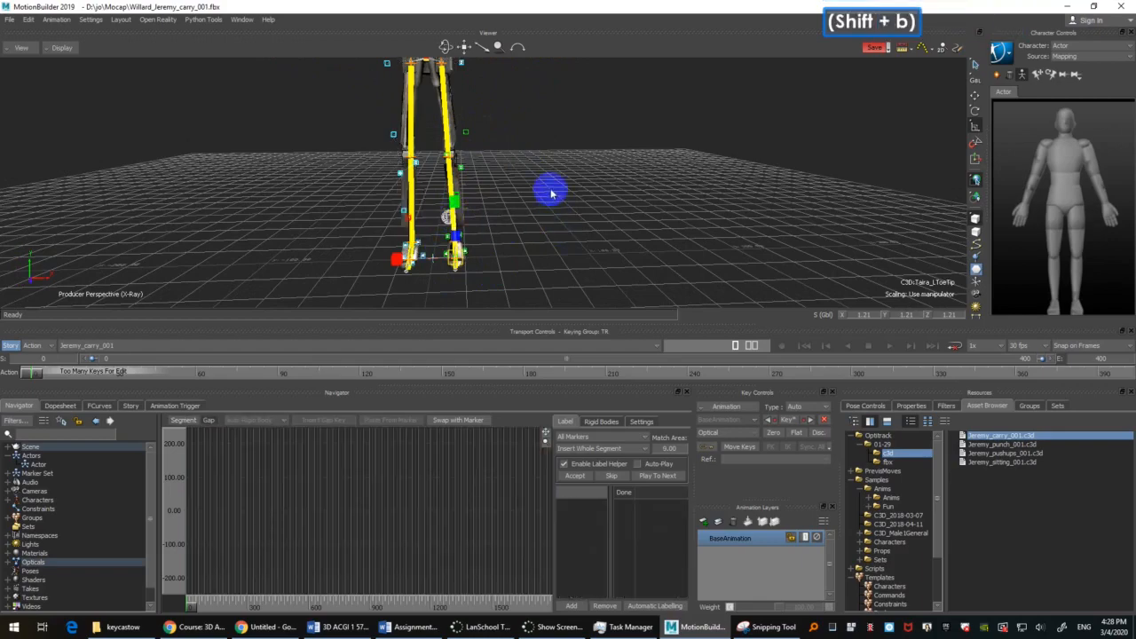
mouse_move(545, 188)
left_mouse_down("ctrl+shift")
mouse_move(586, 266)
mouse_move(586, 209)
left_mouse_up("ctrl+shift")
key("ctrl+a")
key("ctrl+a")
key("ctrl+a")
left_click_drag(586, 209, 599, 255, "shift")
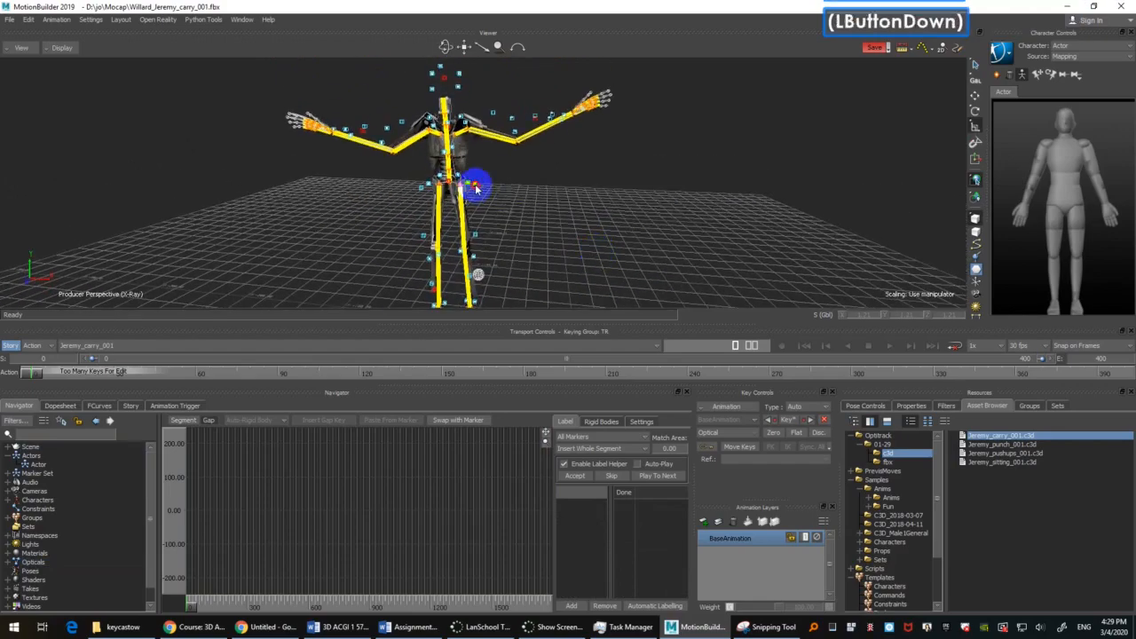
Step: Open the optical's rigid body list from the Taira_WaistLSide marker and check each rigid body in turn
left_click(474, 186)
mouse_move(563, 190)
left_mouse_down("ctrl")
mouse_move(580, 220)
mouse_move(545, 462)
left_mouse_up("ctrl")
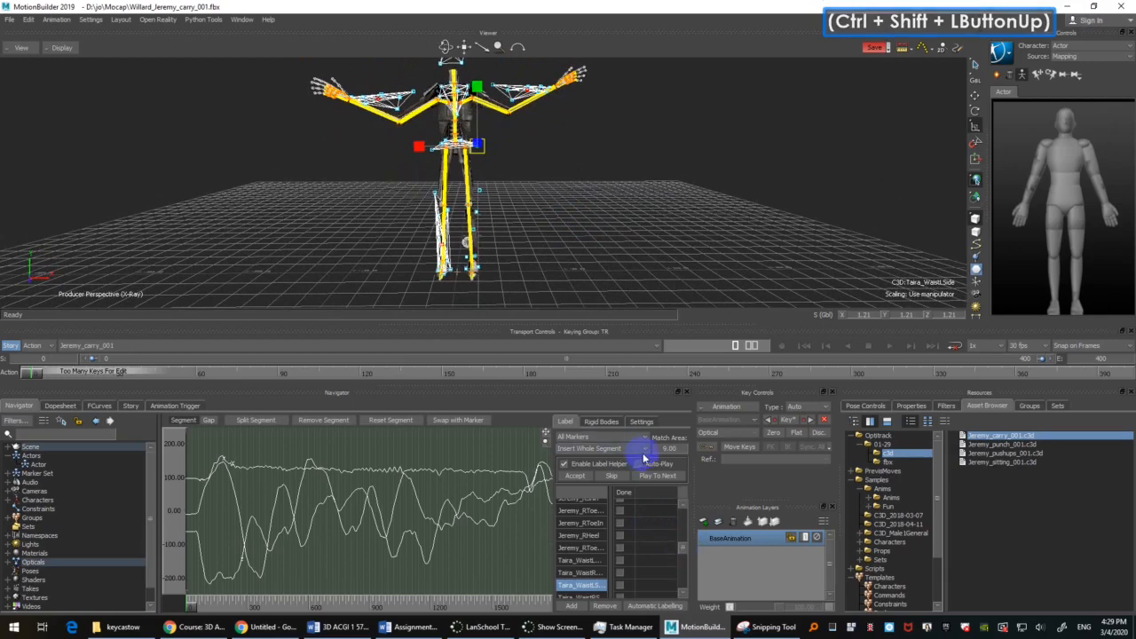
left_click(602, 423)
left_click(575, 513)
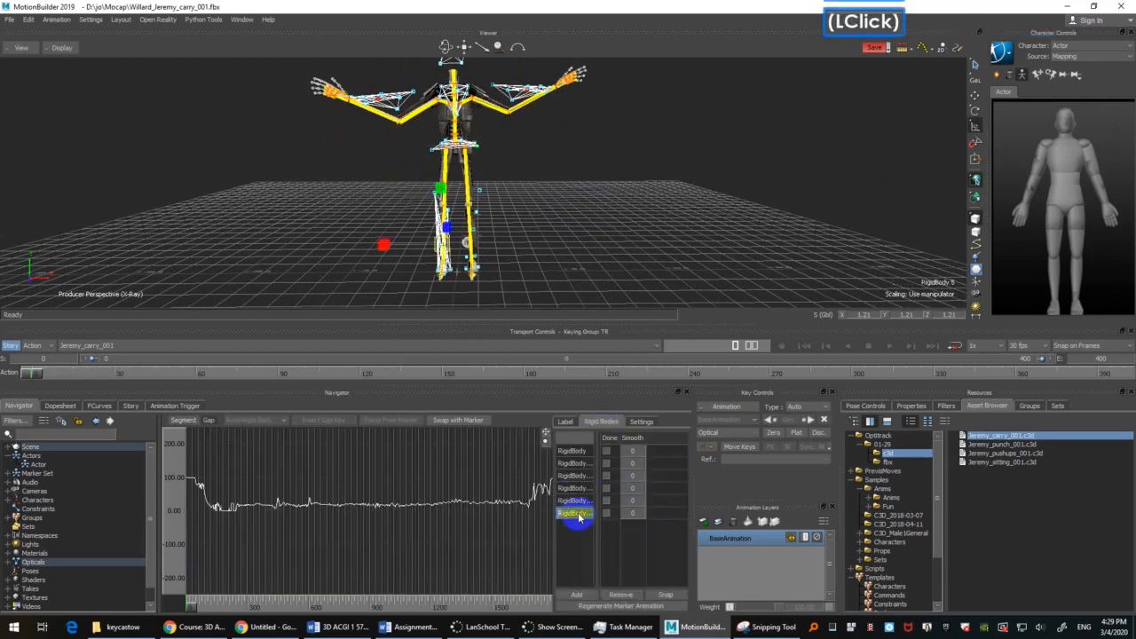
left_click(573, 502)
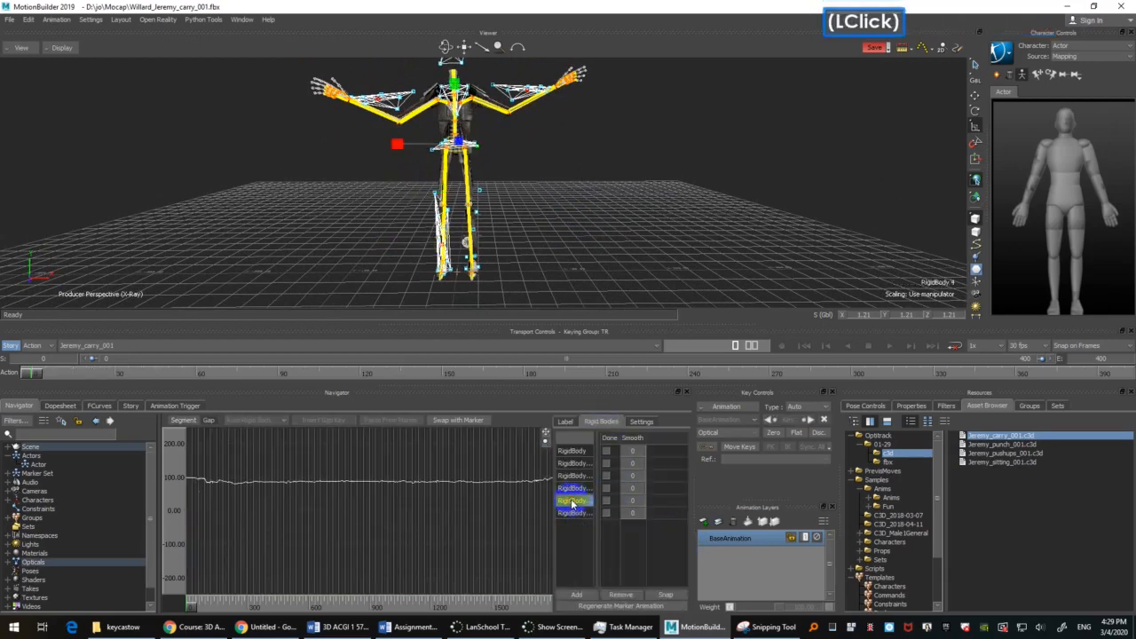
left_click(575, 489)
left_click(577, 477)
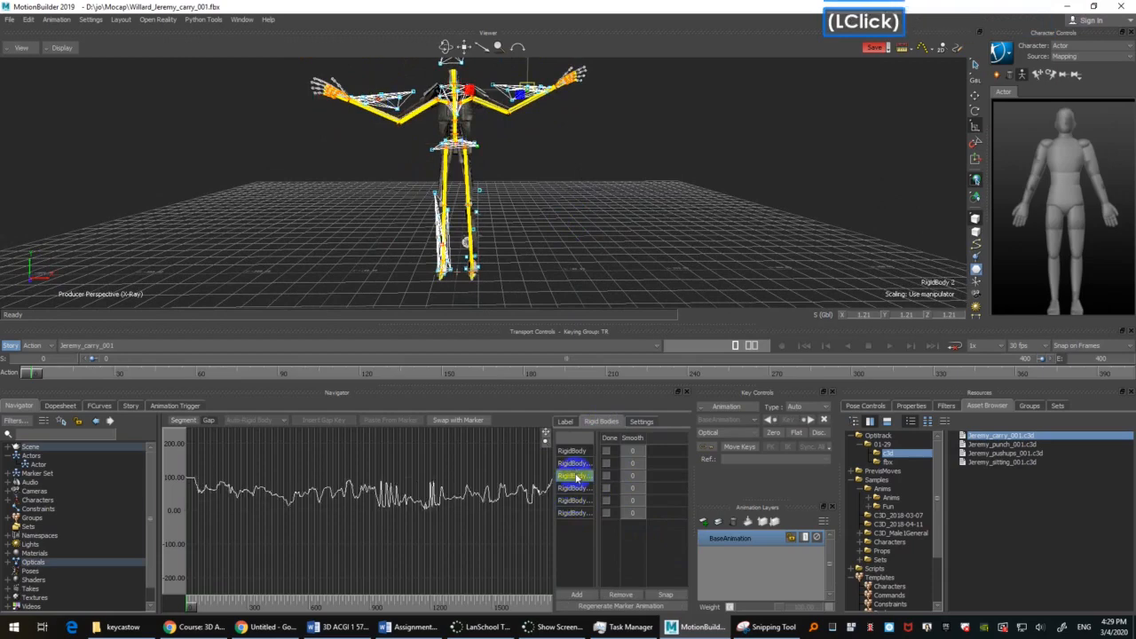
left_click(578, 464)
left_click(576, 451)
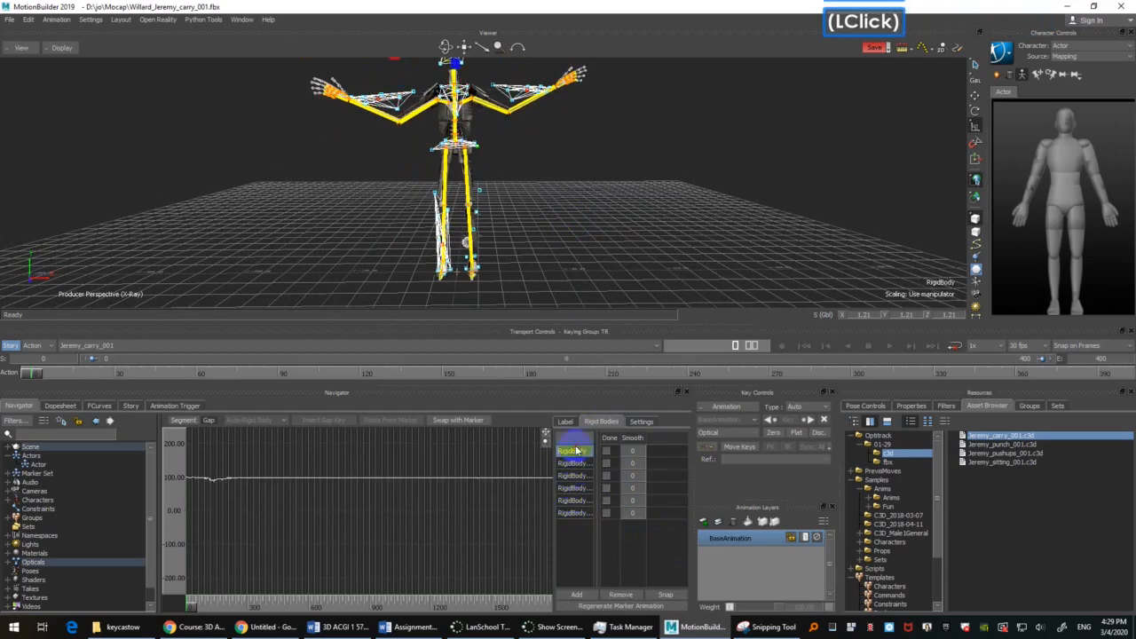
Step: Select only the left leg's markers from the thigh down to the foot and create their rigid body
mouse_move(603, 231)
left_mouse_down("ctrl")
mouse_move(565, 119)
mouse_move(598, 222)
mouse_move(591, 198)
left_mouse_up("ctrl")
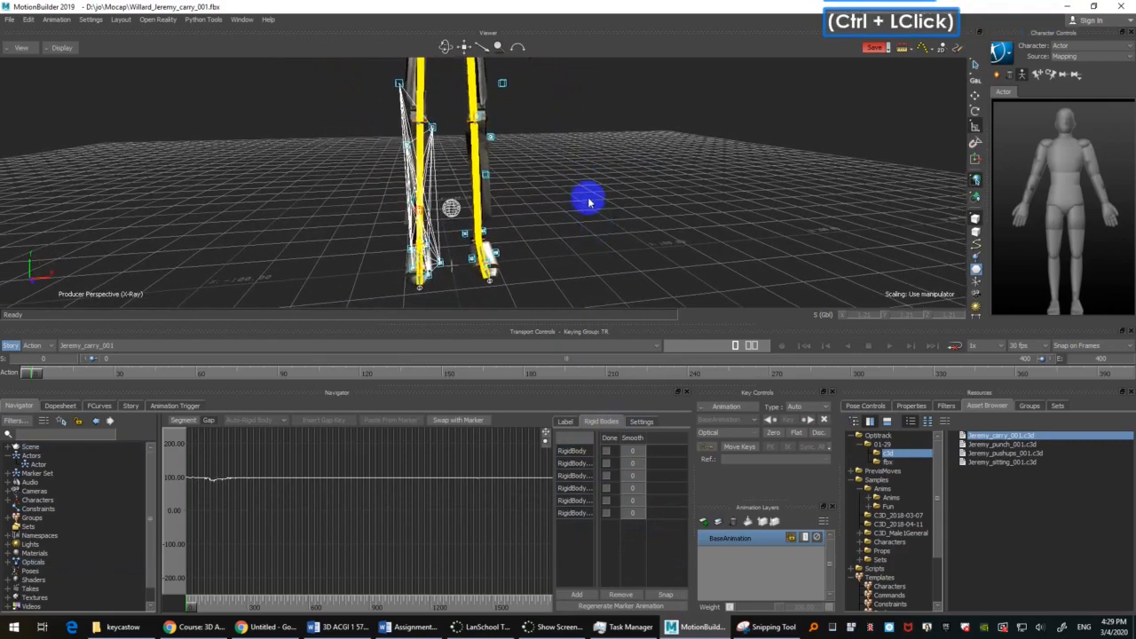
left_click(477, 229)
left_click_drag(478, 229, 477, 286)
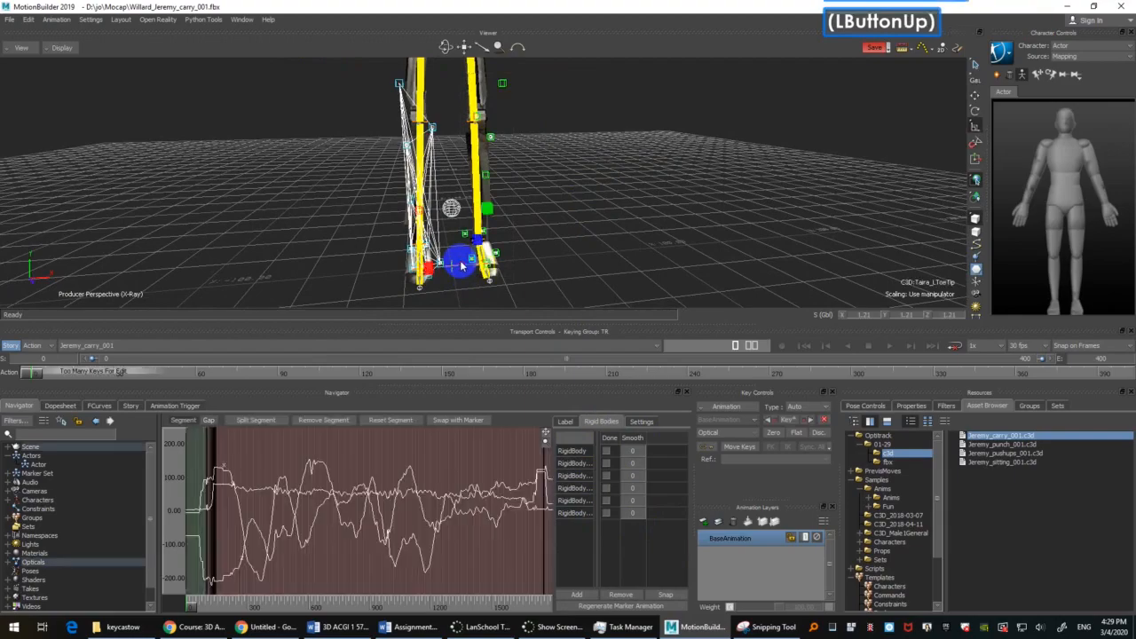
mouse_move(588, 256)
left_mouse_down("ctrl")
mouse_move(589, 223)
mouse_move(622, 240)
mouse_move(591, 238)
mouse_move(594, 226)
mouse_move(586, 240)
mouse_move(524, 239)
mouse_move(591, 233)
mouse_move(600, 261)
mouse_move(592, 249)
left_mouse_up("ctrl")
scroll(592, 239, "down", 1)
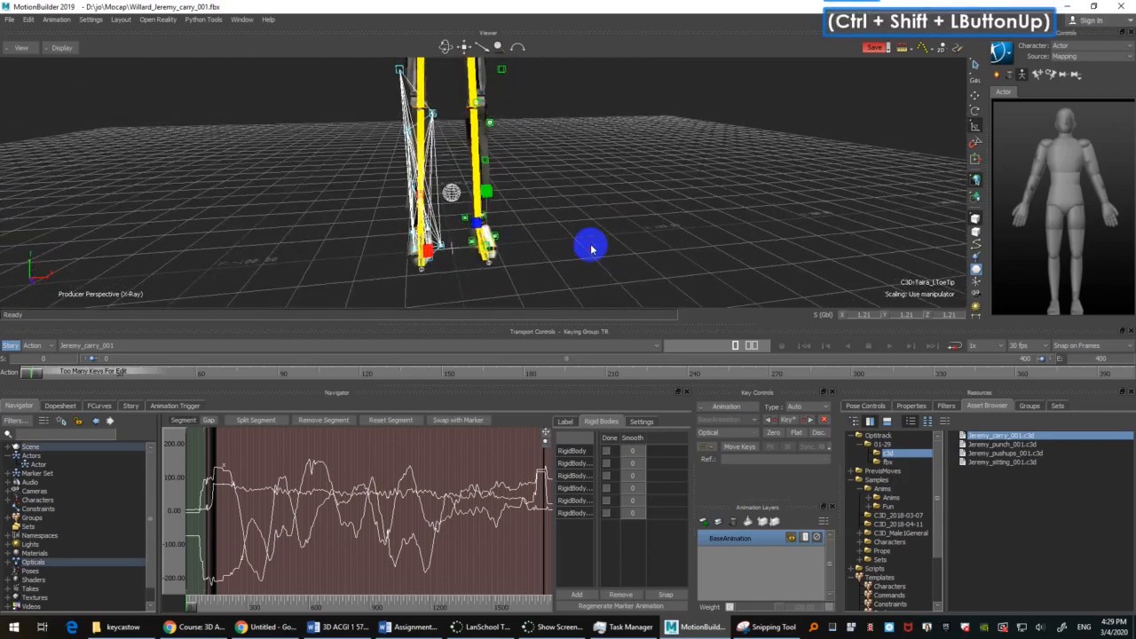
key("shift+b")
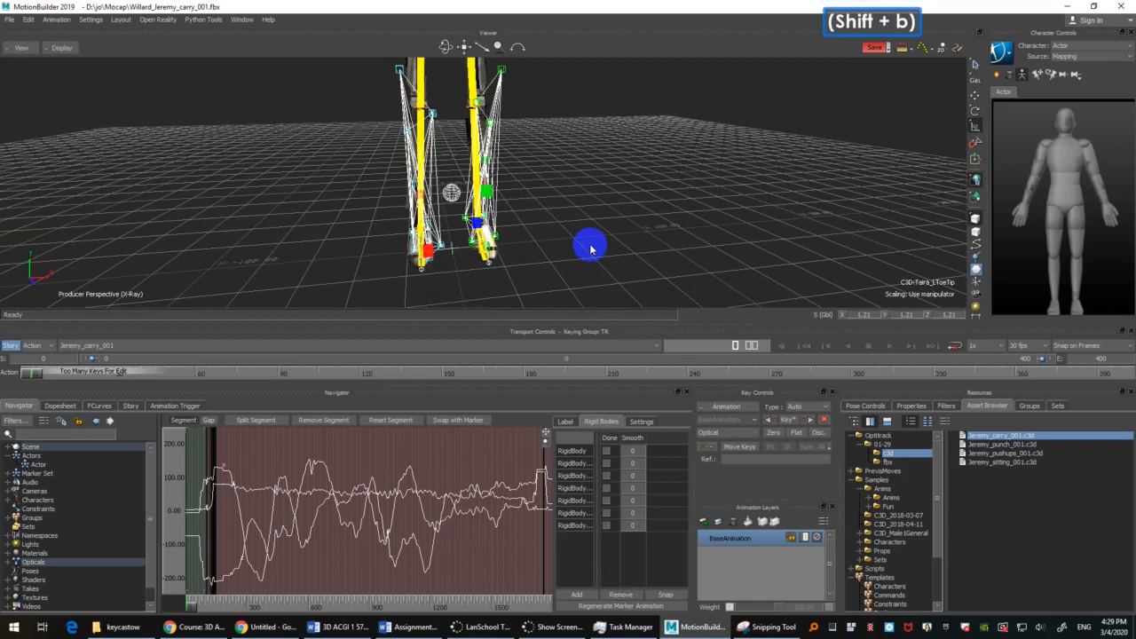
Step: Deselect the leg markers, frame the whole figure in the viewer and save the scene
left_click(604, 221)
left_click_drag(592, 188, 597, 215, "ctrl+shift")
left_click_drag(597, 215, 605, 174, "ctrl")
left_click_drag(606, 174, 599, 230, "shift")
left_click_drag(599, 227, 595, 255, "ctrl")
mouse_move(595, 255)
left_mouse_down("ctrl+shift")
mouse_move(590, 229)
mouse_move(598, 241)
left_mouse_up("ctrl+shift")
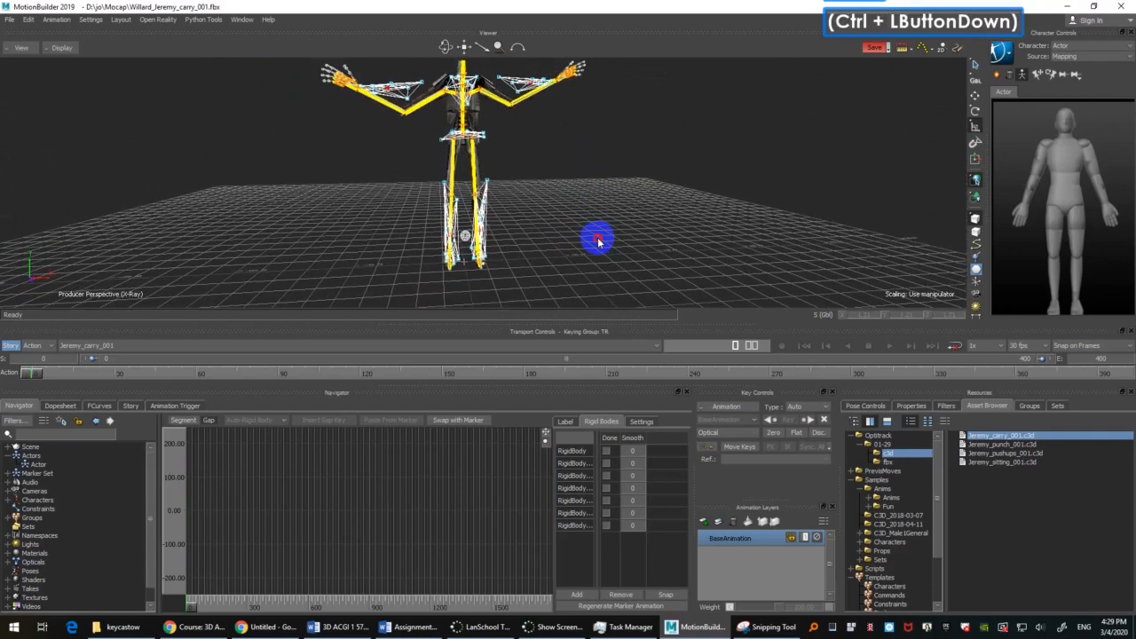
key("ctrl+s")
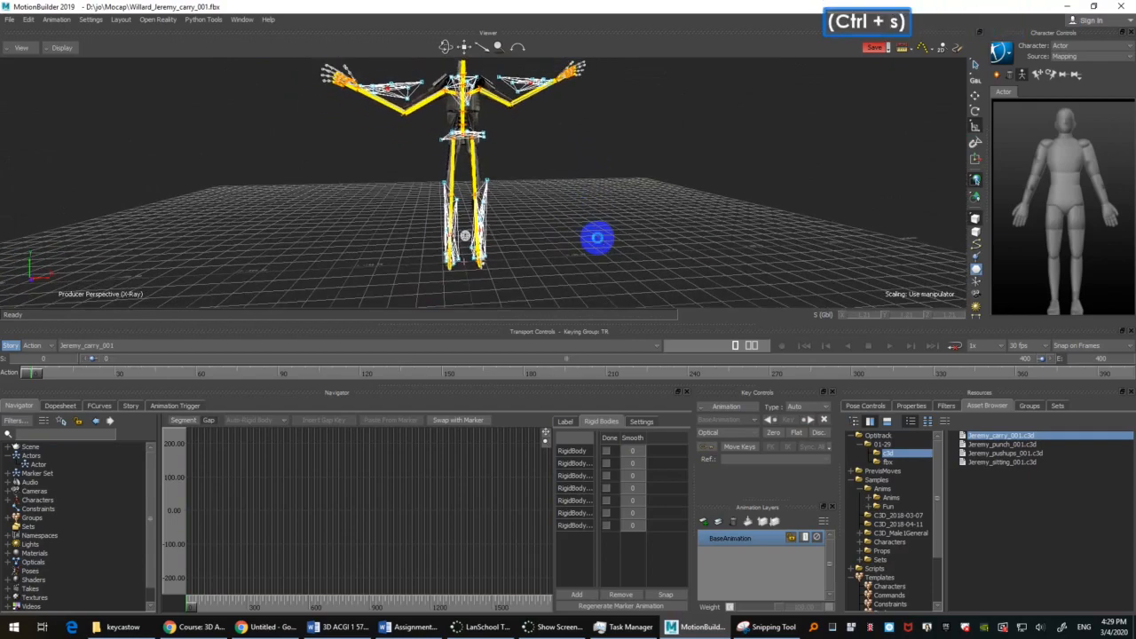
Step: Switch the viewer to Models Only display so only Willard's mesh is shown
left_click(743, 348)
left_click(658, 142)
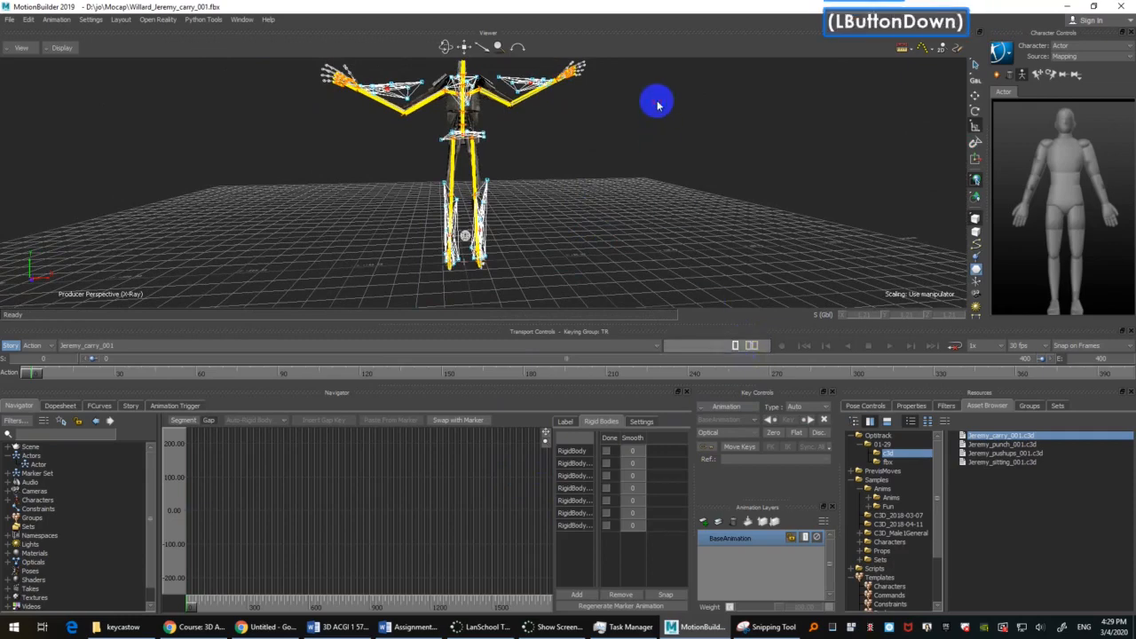
key("ctrl+a")
left_click_drag(608, 181, 609, 210, "shift")
left_click(717, 472)
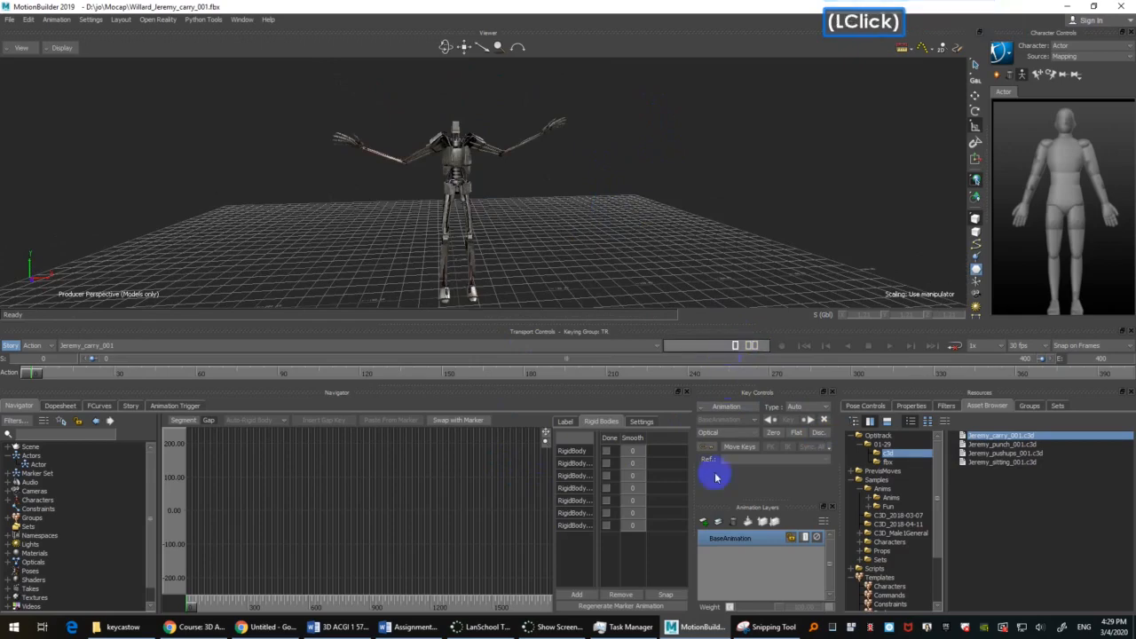
Step: Go to frame 303 and place the Snipping Tool's reference screenshot beside the viewer to compare Willard's pose
left_click(765, 627)
left_click(765, 627)
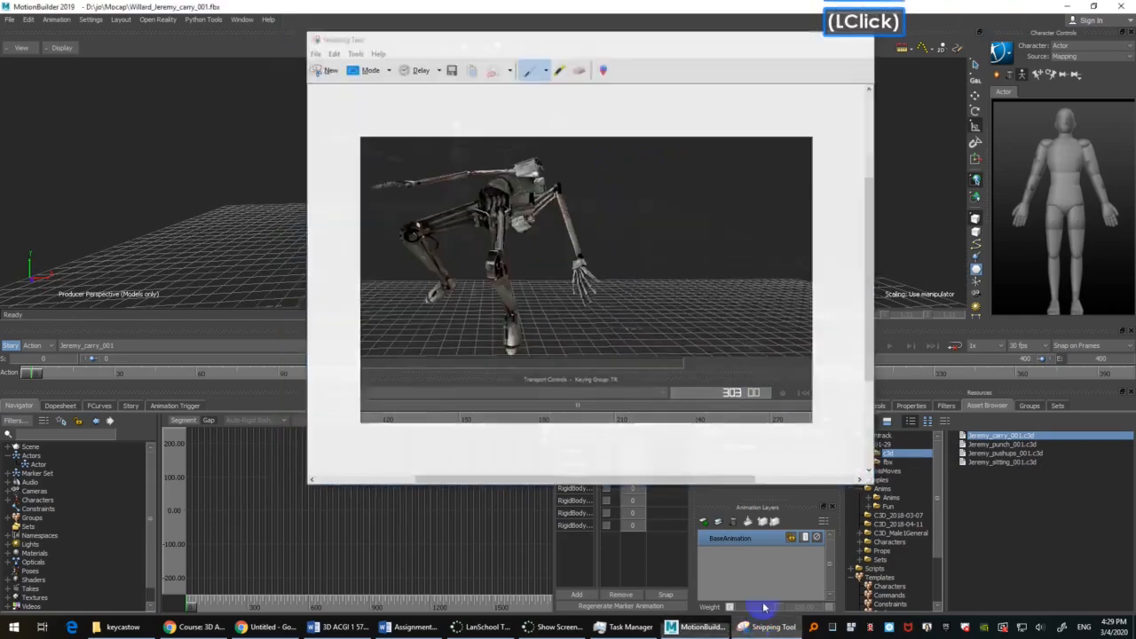
left_click(745, 347)
type("303")
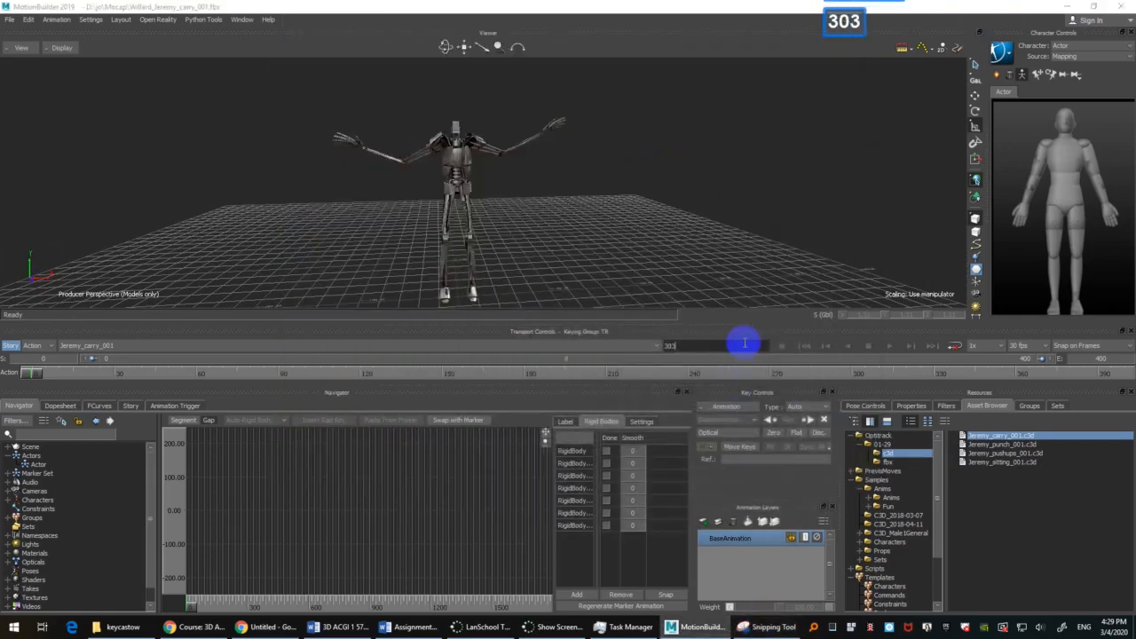
key("Return")
left_click_drag(681, 144, 609, 225, "ctrl+shift")
left_click(774, 628)
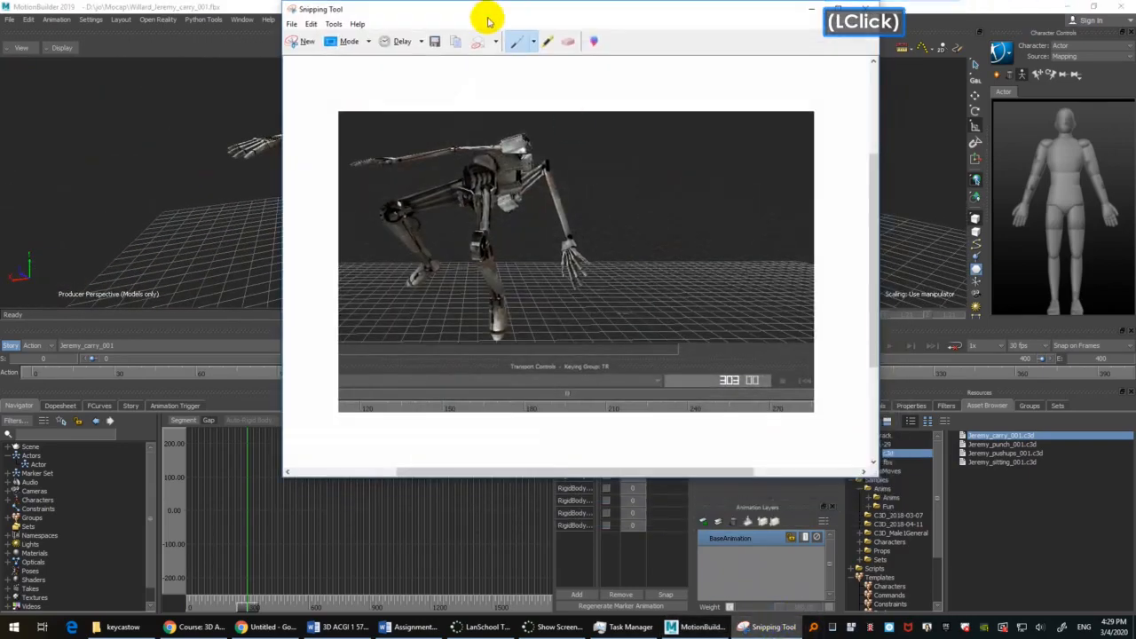
left_click_drag(485, 18, 760, 70)
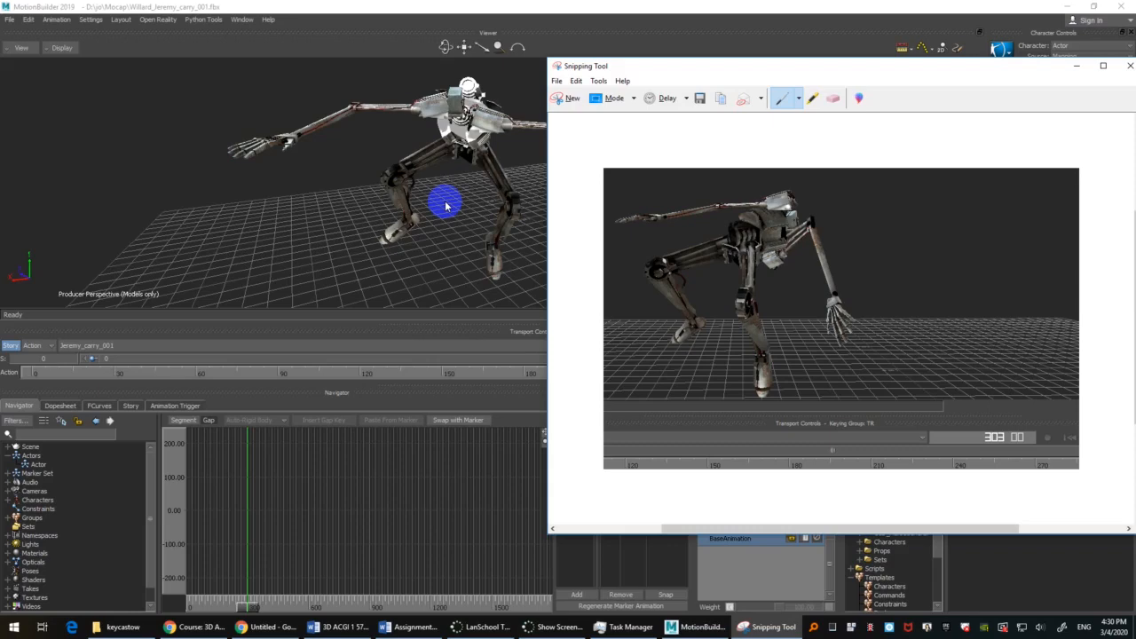
Step: Play the carry take and examine Willard's motion from several viewpoints, pausing at frame 174 for a closer look
scroll(446, 206, "down", 3)
left_click(444, 222, "ctrl+shift")
left_click_drag(443, 223, 592, 222, "ctrl+shift")
double_click(591, 222, "ctrl")
key("ctrl+space")
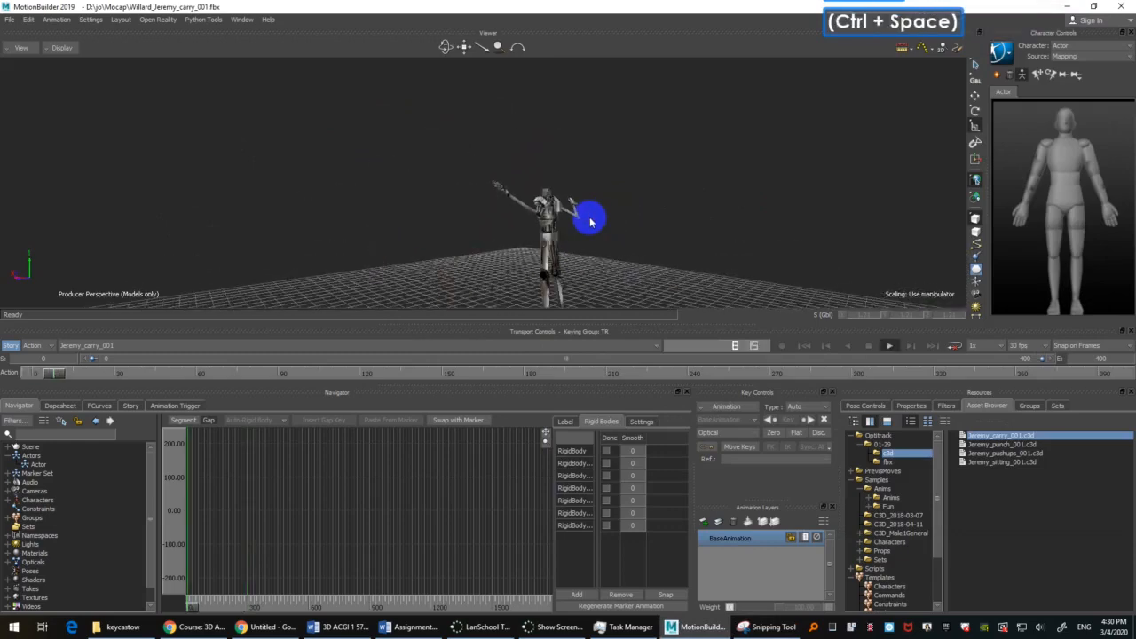
mouse_move(580, 206)
left_mouse_down("shift")
mouse_move(596, 204)
mouse_move(563, 193)
left_mouse_up("shift")
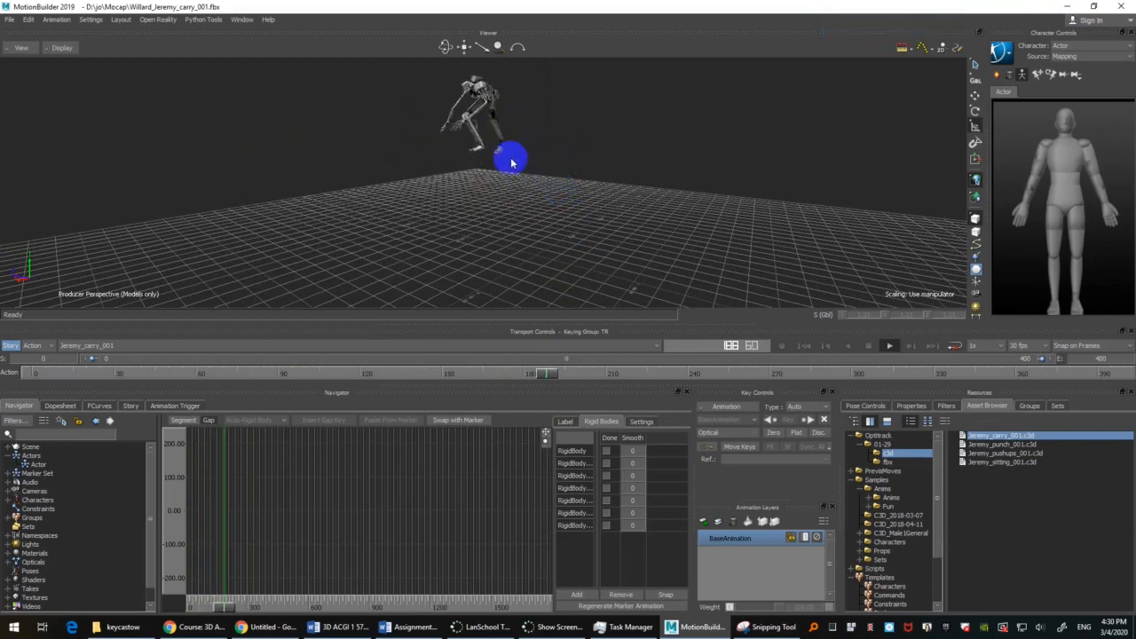
left_click_drag(512, 157, 553, 271, "ctrl+shift")
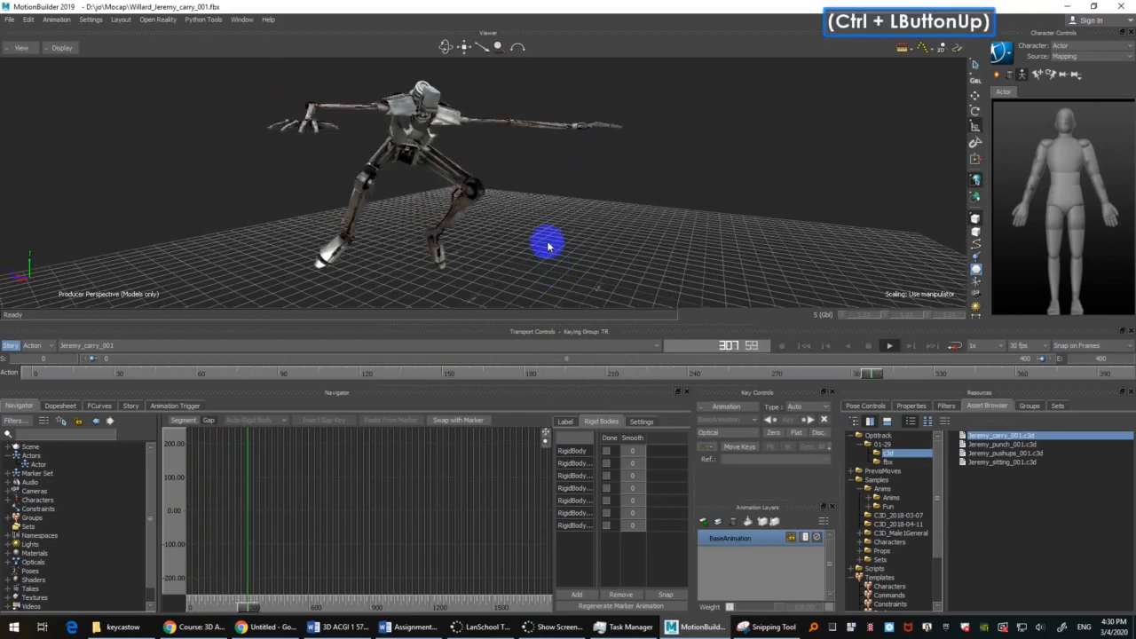
scroll(545, 244, "down", 2, "ctrl")
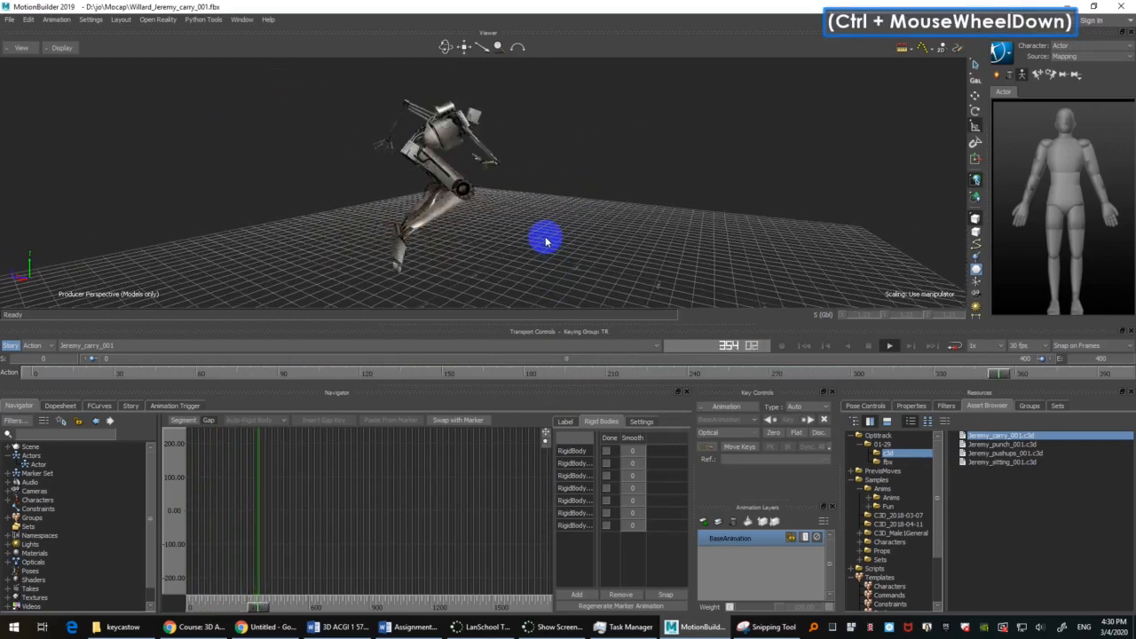
scroll(546, 241, "up", 2, "ctrl")
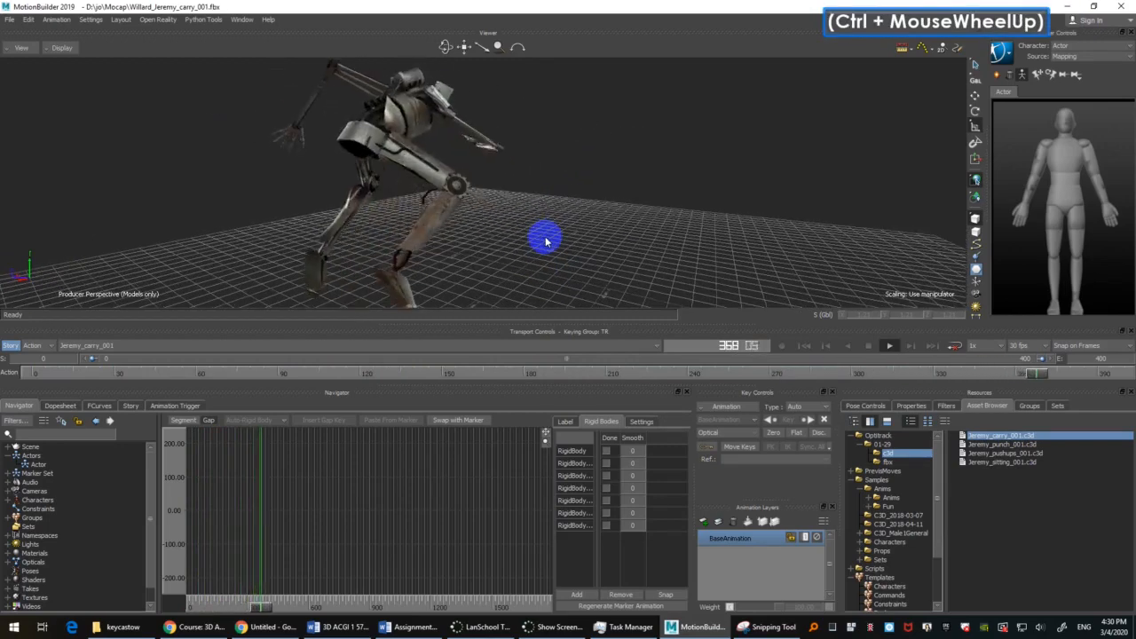
key("ctrl+space")
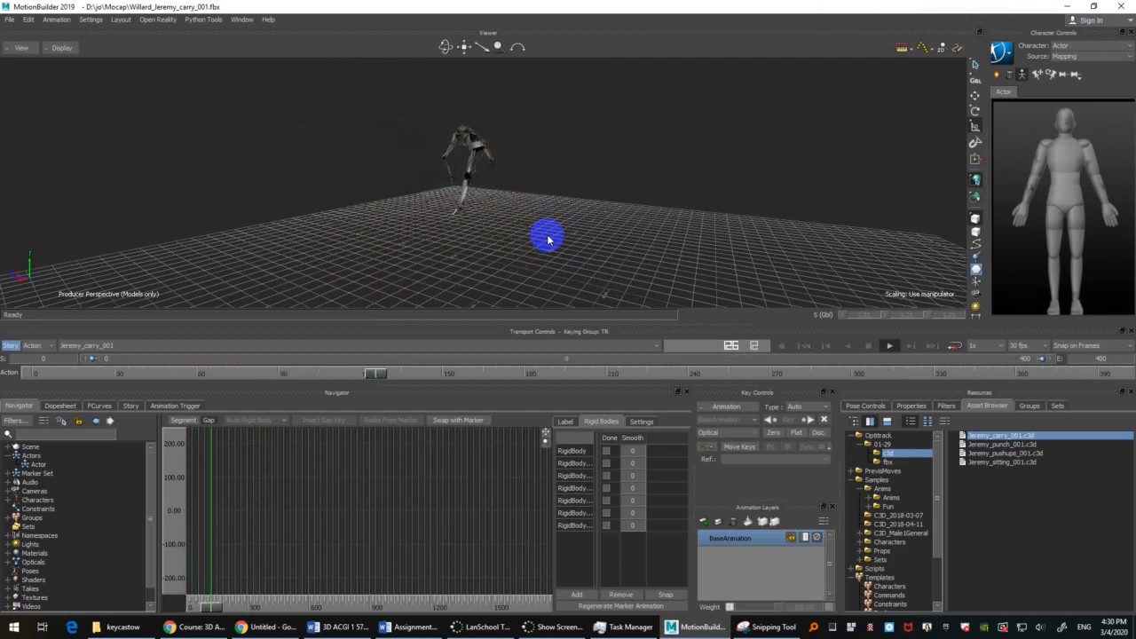
key("ctrl+space")
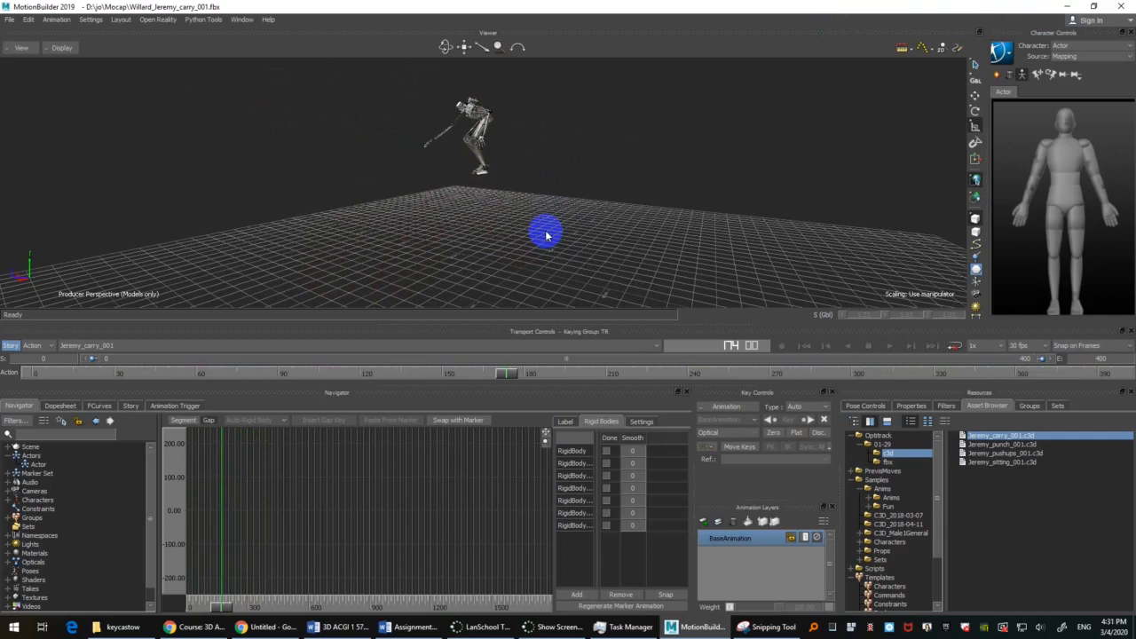
left_click_drag(546, 235, 598, 198, "ctrl+shift")
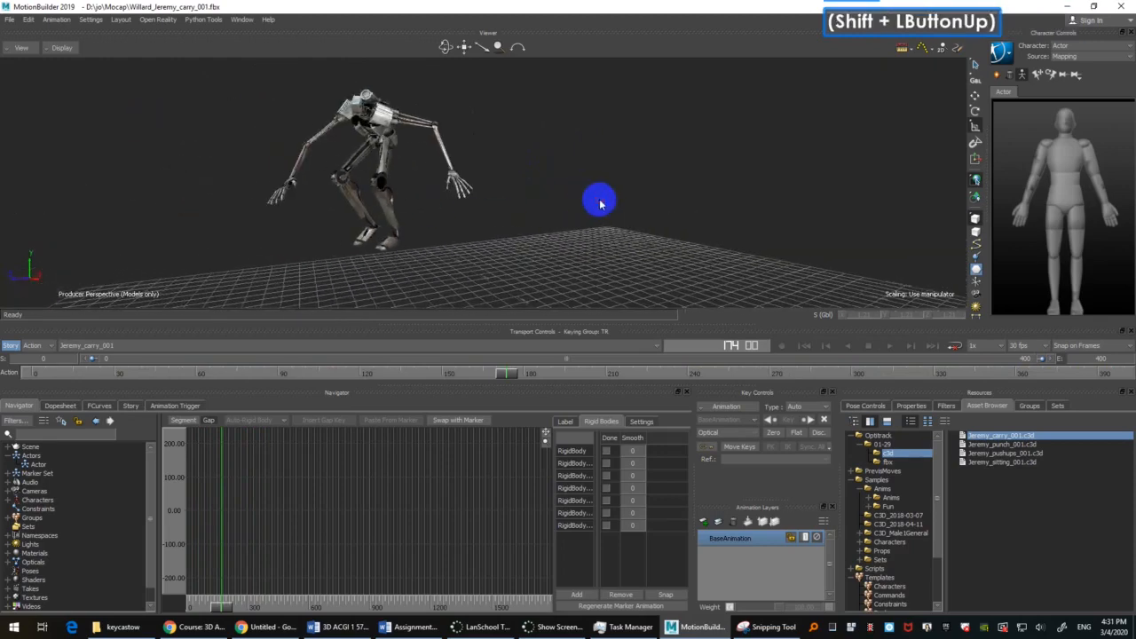
Step: Move back to frame 51, view Willard from the front and save the scene
left_click_drag(528, 374, 172, 372)
left_click_drag(830, 244, 728, 232, "shift")
key("ctrl+s")
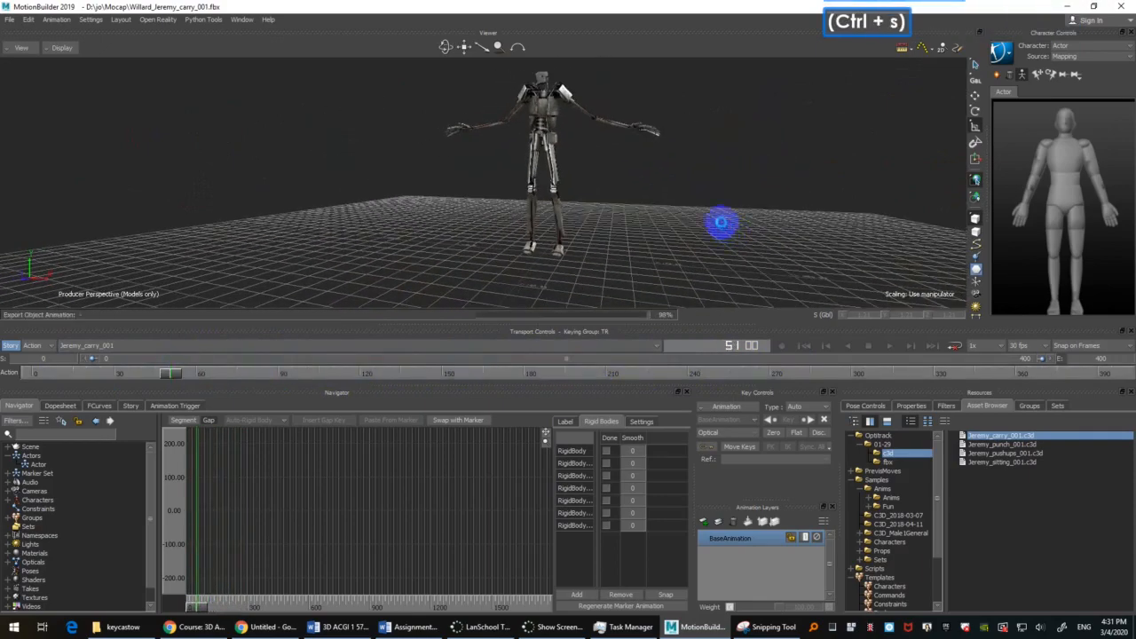
Step: Return the viewer to X-Ray display and inspect the leg markers and rigid bodies at frame 51
left_click(665, 229)
scroll(649, 233, "up", 2)
left_click_drag(649, 234, 609, 228, "shift")
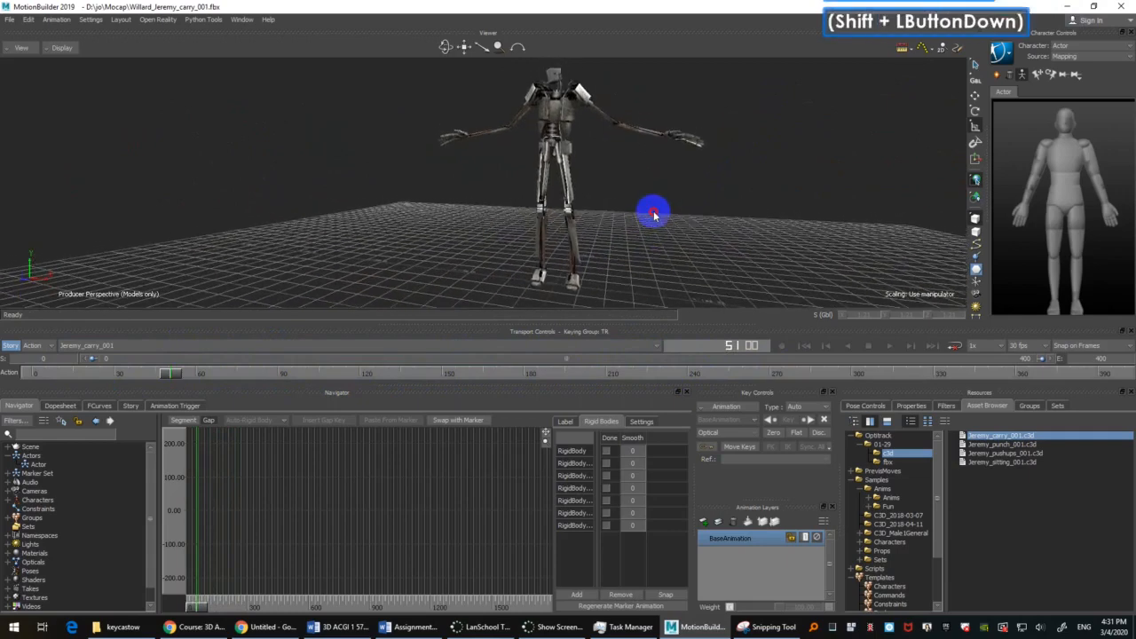
key("ctrl+a")
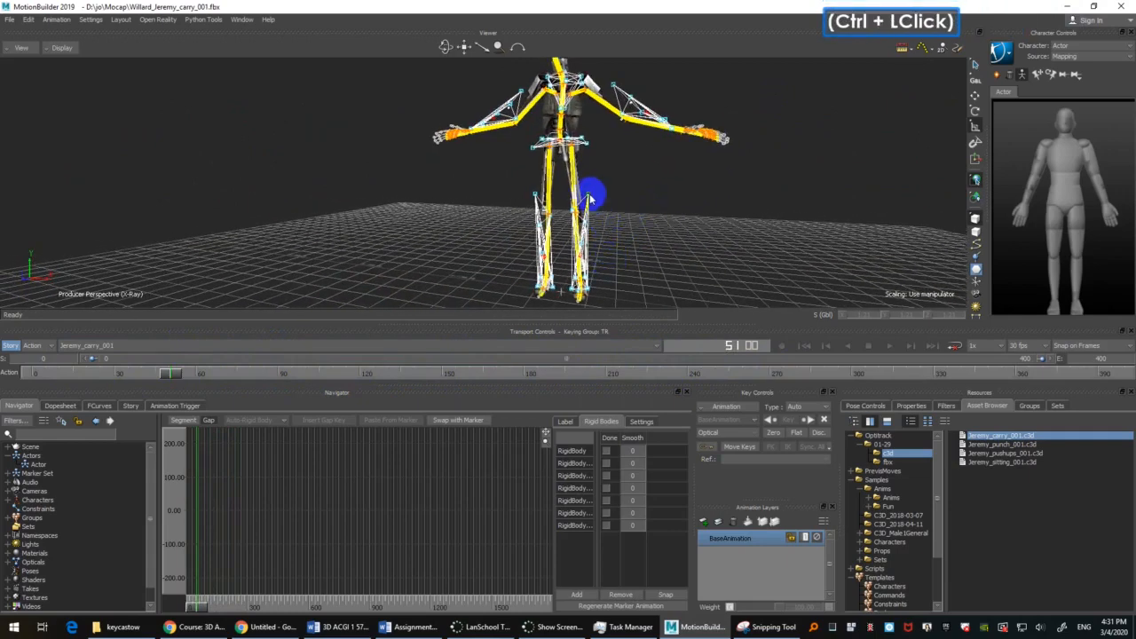
left_click_drag(591, 190, 670, 227, "ctrl")
left_click_drag(671, 226, 695, 211, "shift")
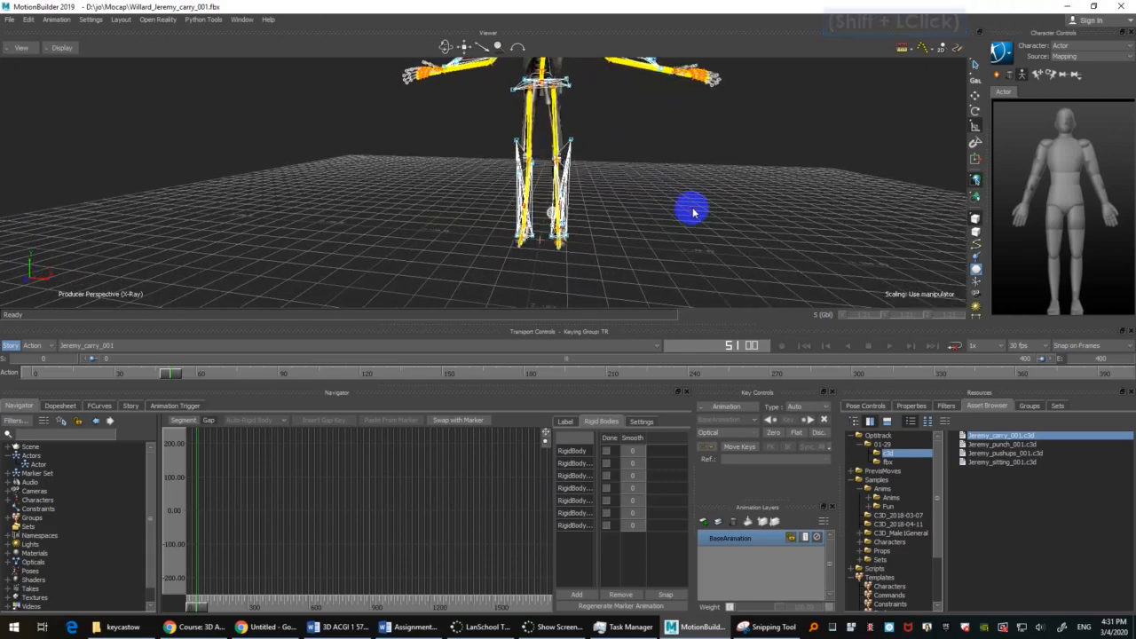
left_click(685, 203)
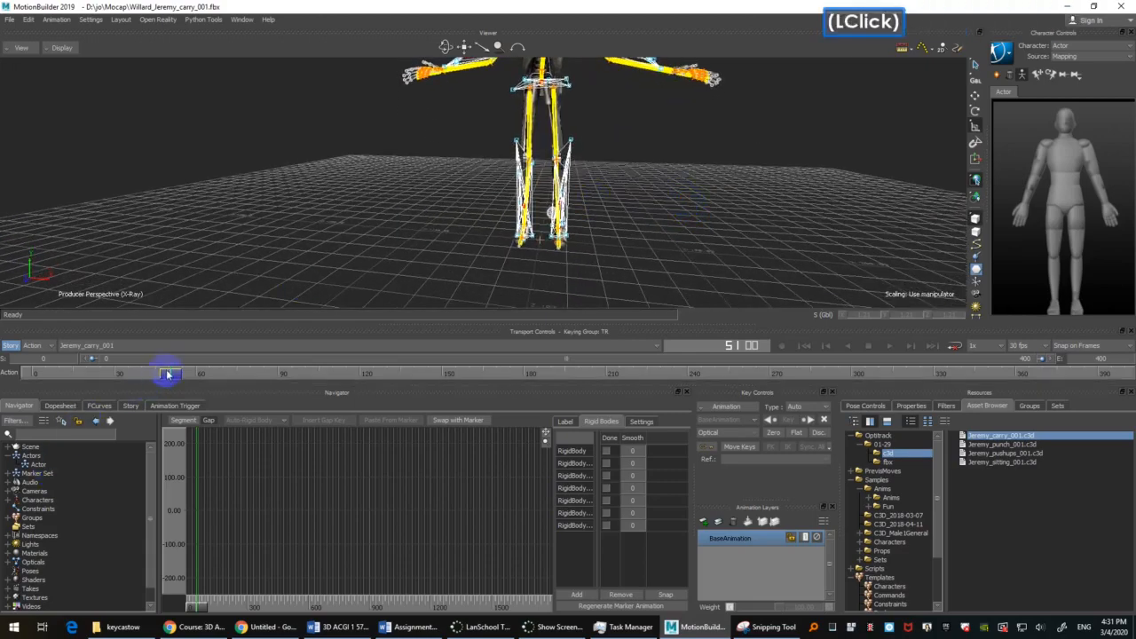
Step: Move to frame 74 and cycle the viewer's display modes back to X-Ray while checking the lower body
left_click_drag(174, 375, 233, 372)
key("ctrl+a")
key("ctrl+a")
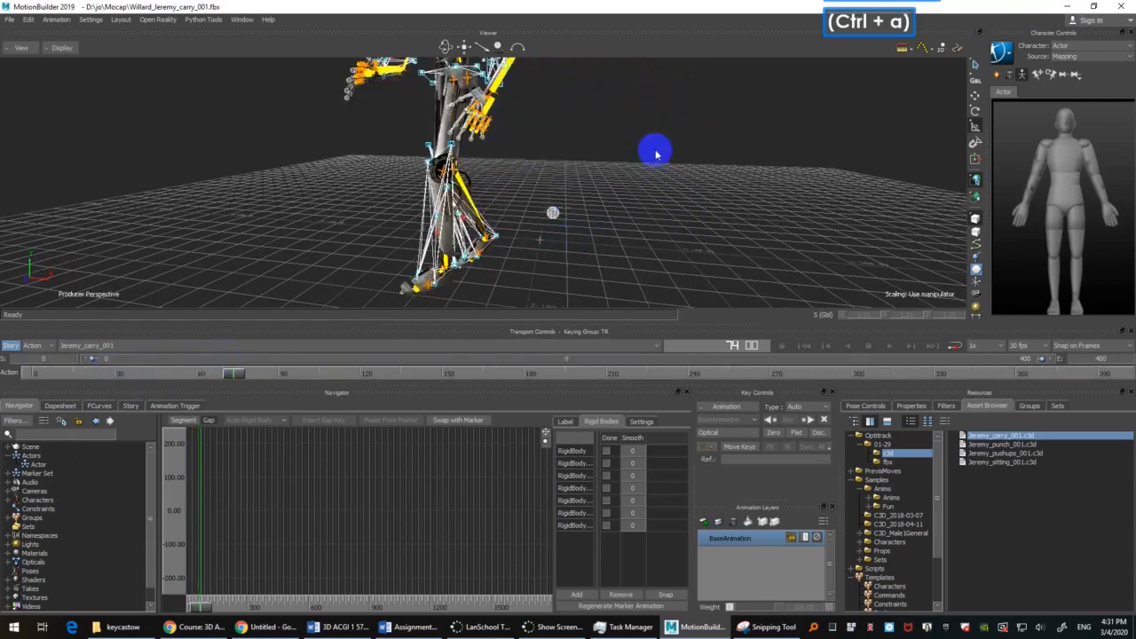
left_click_drag(645, 145, 649, 245, "ctrl+shift")
key("ctrl+a")
key("ctrl+a")
key("ctrl+a")
key("ctrl+a")
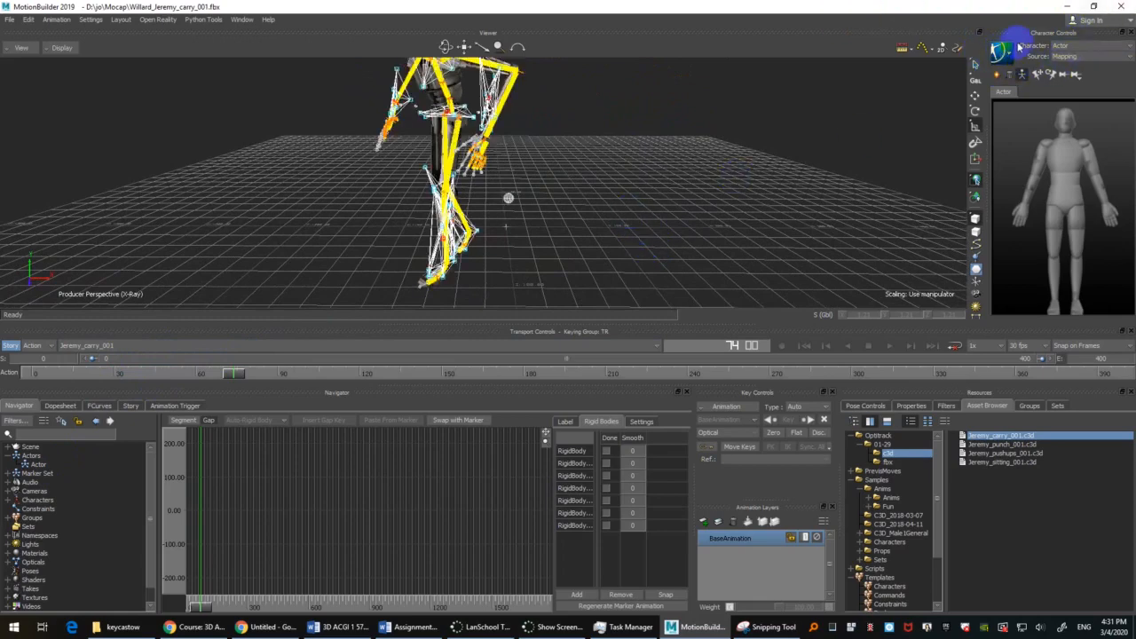
Step: Choose Actor as the current character and turn off its skeleton display
left_click(1078, 46)
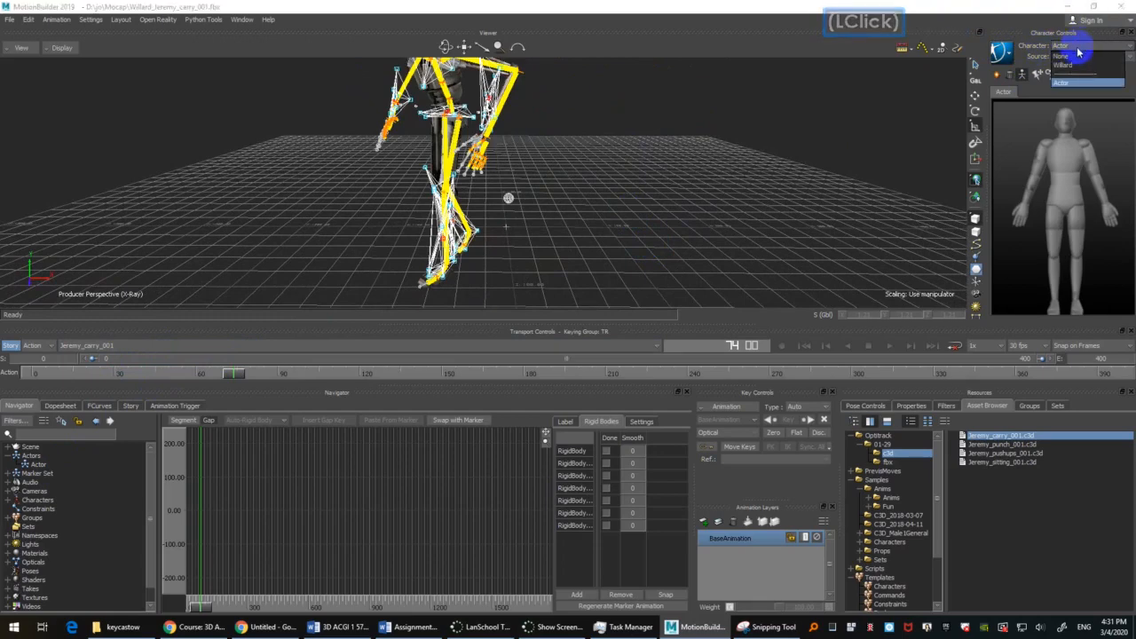
left_click(1071, 67)
left_click(1073, 84)
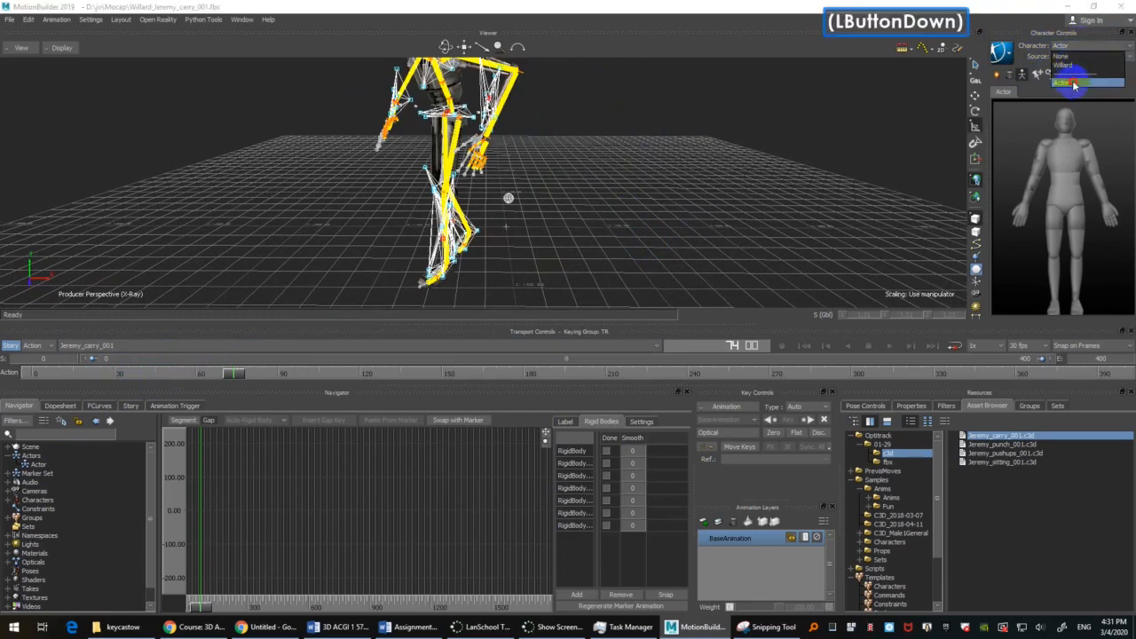
left_click(1023, 76)
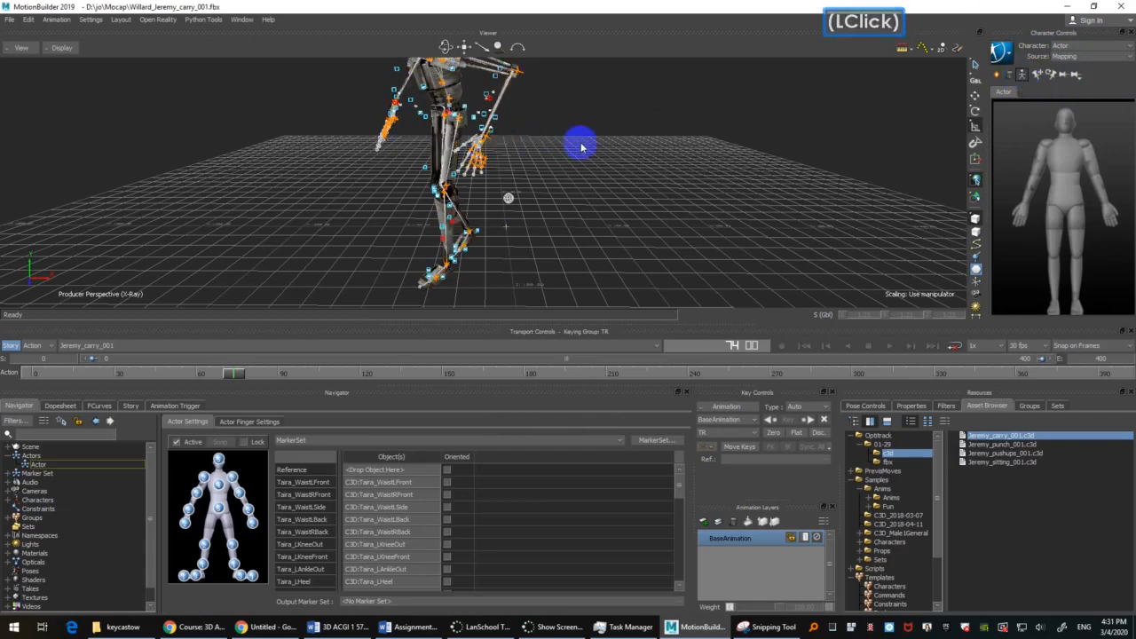
Step: Detach the Actor's Show/Hide options as a floating list, turn off Pivot Points and frame the lower legs
left_click(1015, 56)
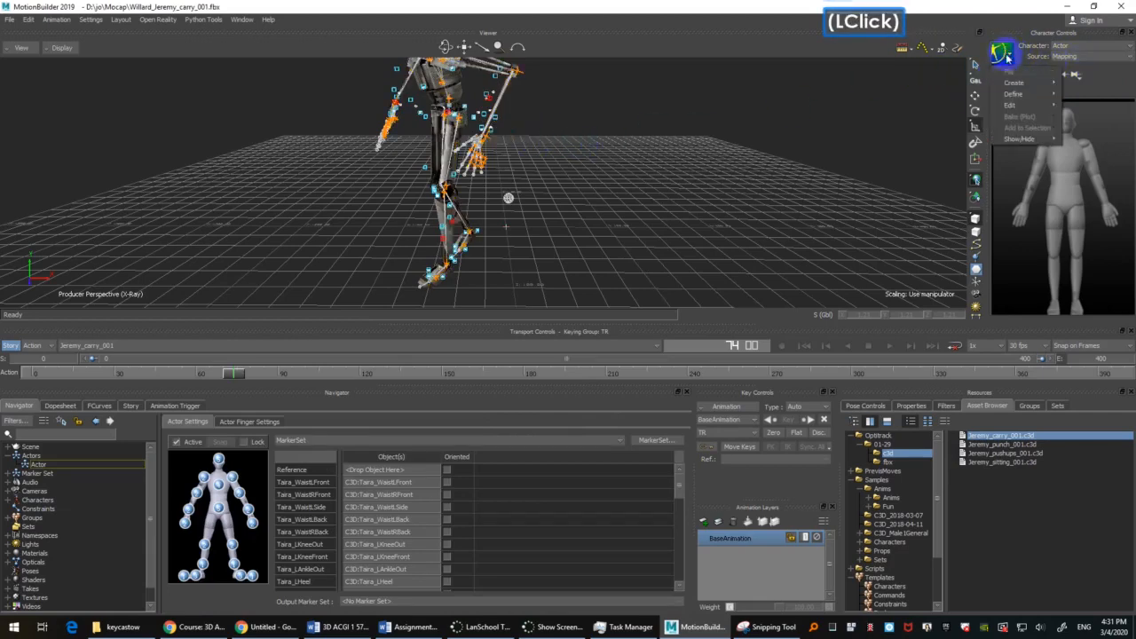
mouse_move(1033, 141)
left_click(1082, 138)
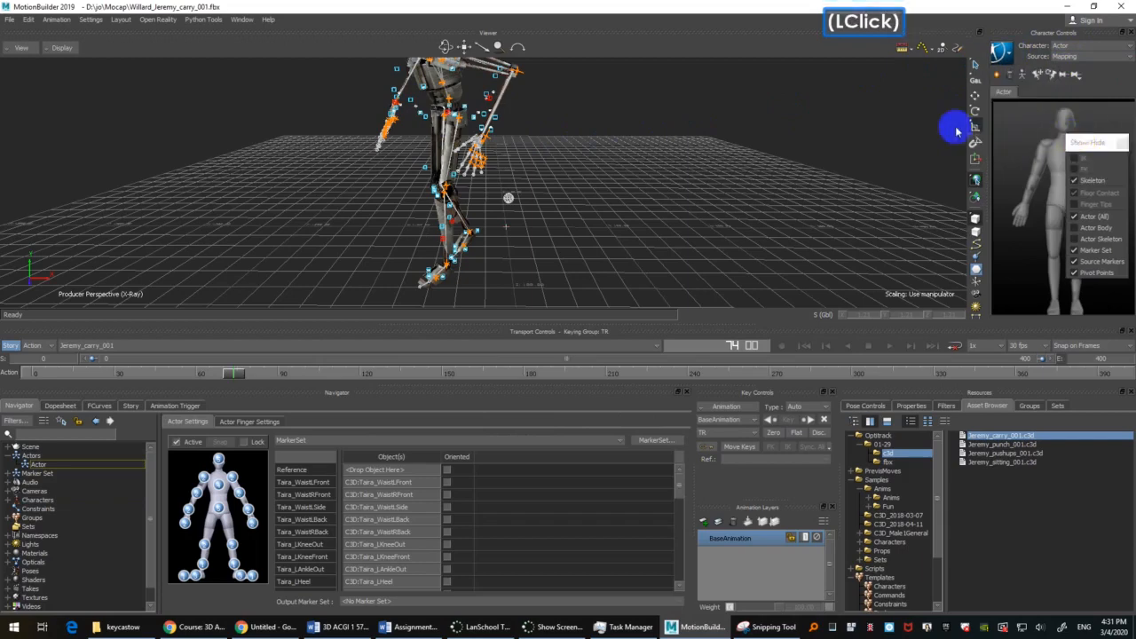
left_click_drag(932, 94, 926, 75)
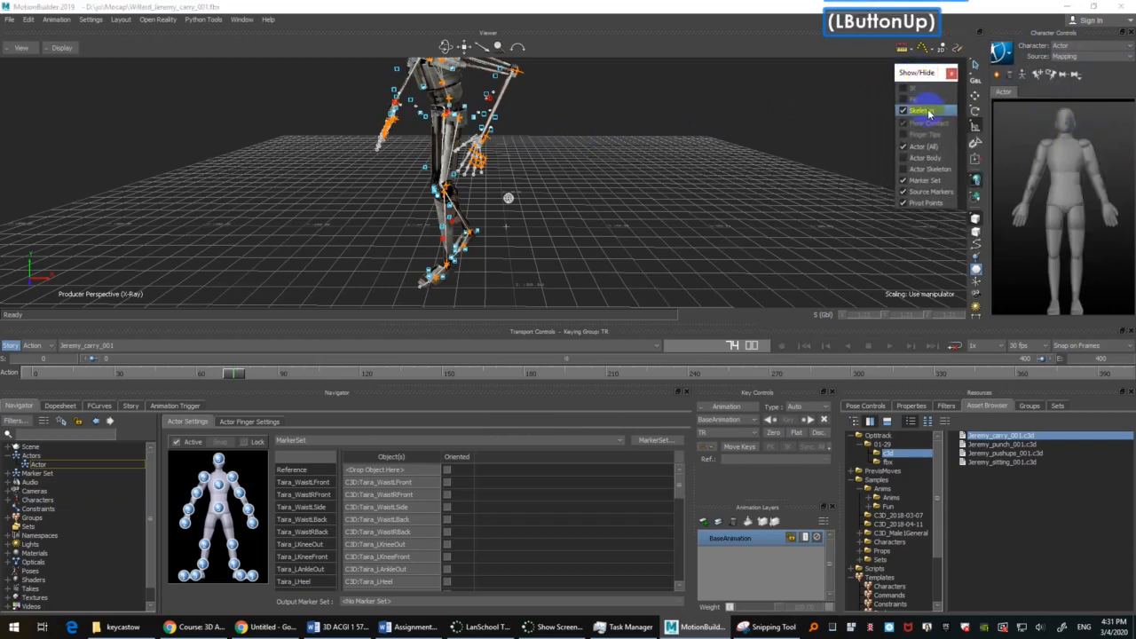
left_click(932, 205)
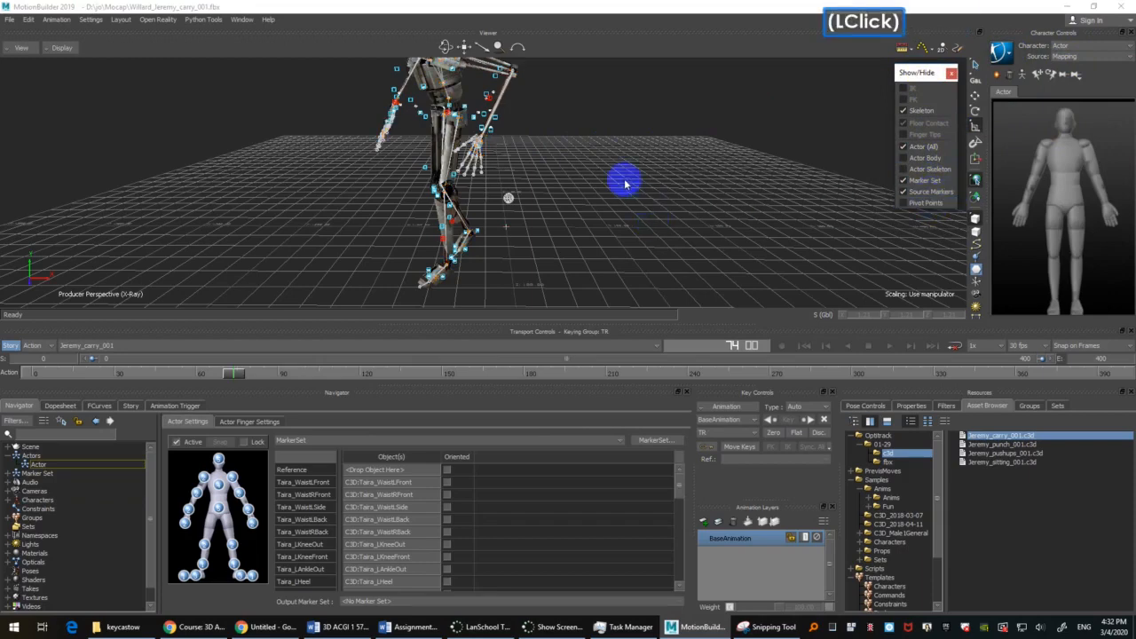
scroll(581, 169, "up", 2)
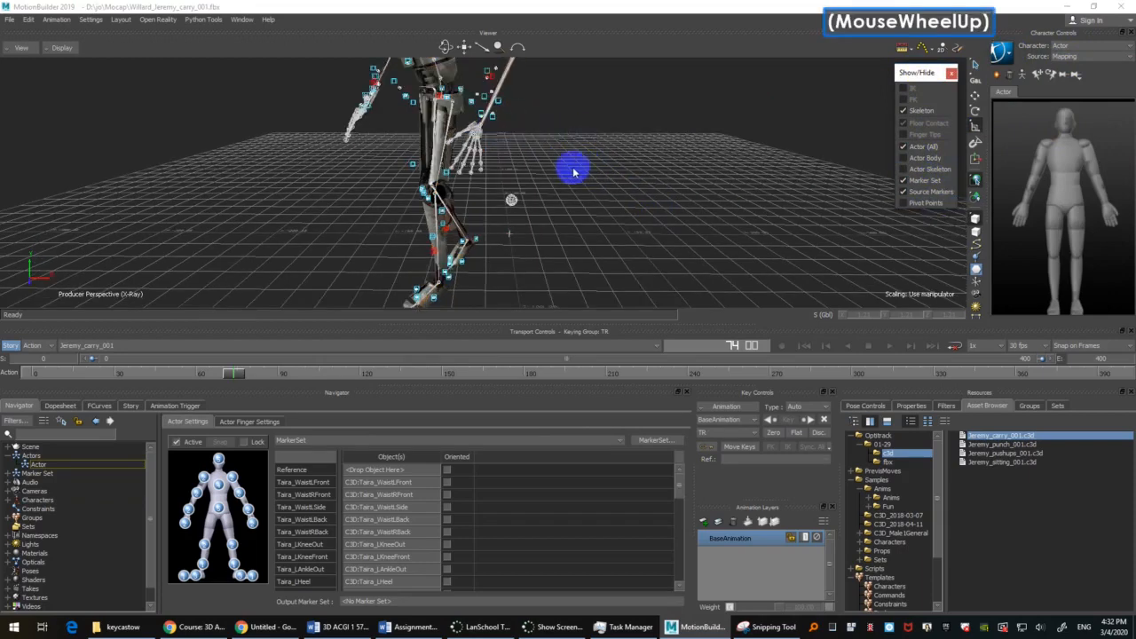
left_click(619, 173, "ctrl")
left_click_drag(619, 174, 648, 163, "shift")
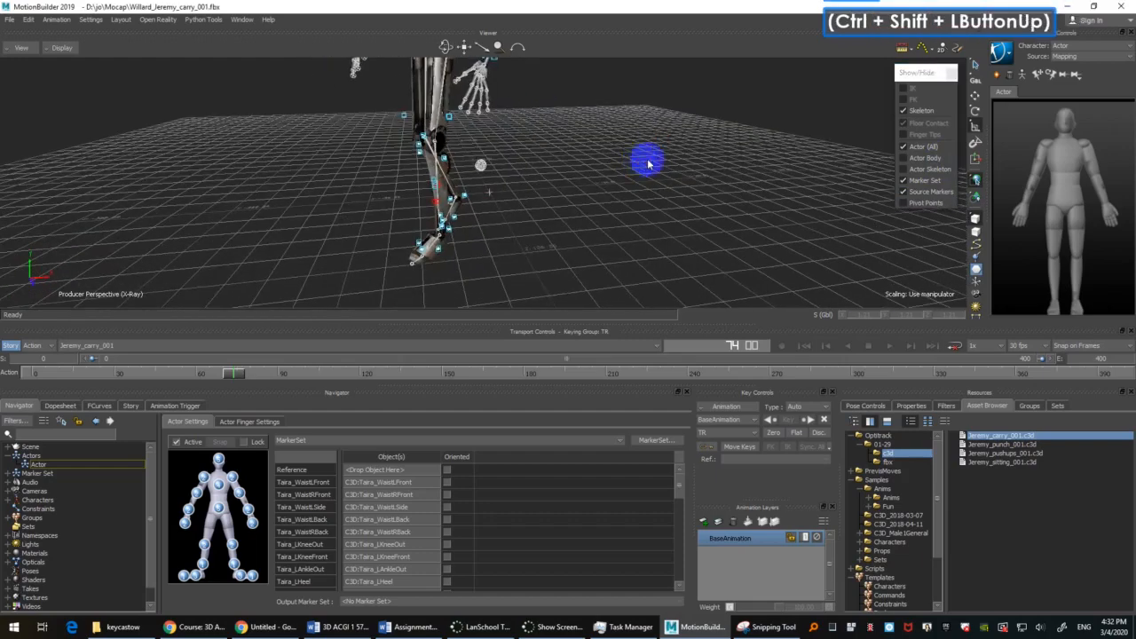
Step: Make Willard the current character and hide its skeleton, keeping the legs' markers in view
left_click(1098, 46)
left_click(1070, 75)
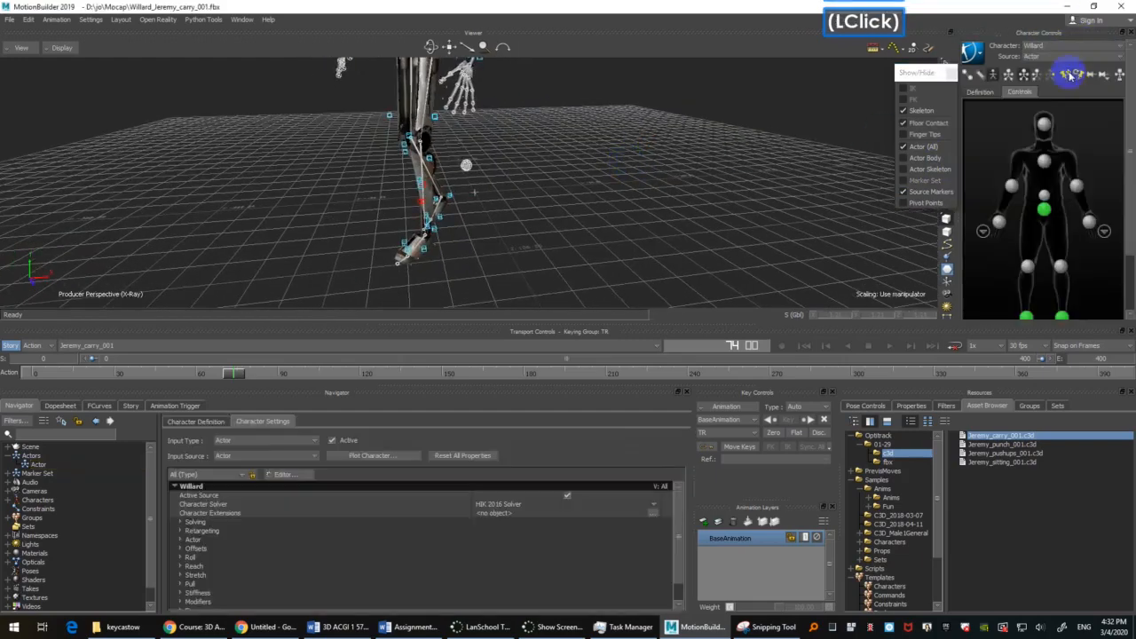
left_click_drag(581, 173, 441, 99, "shift")
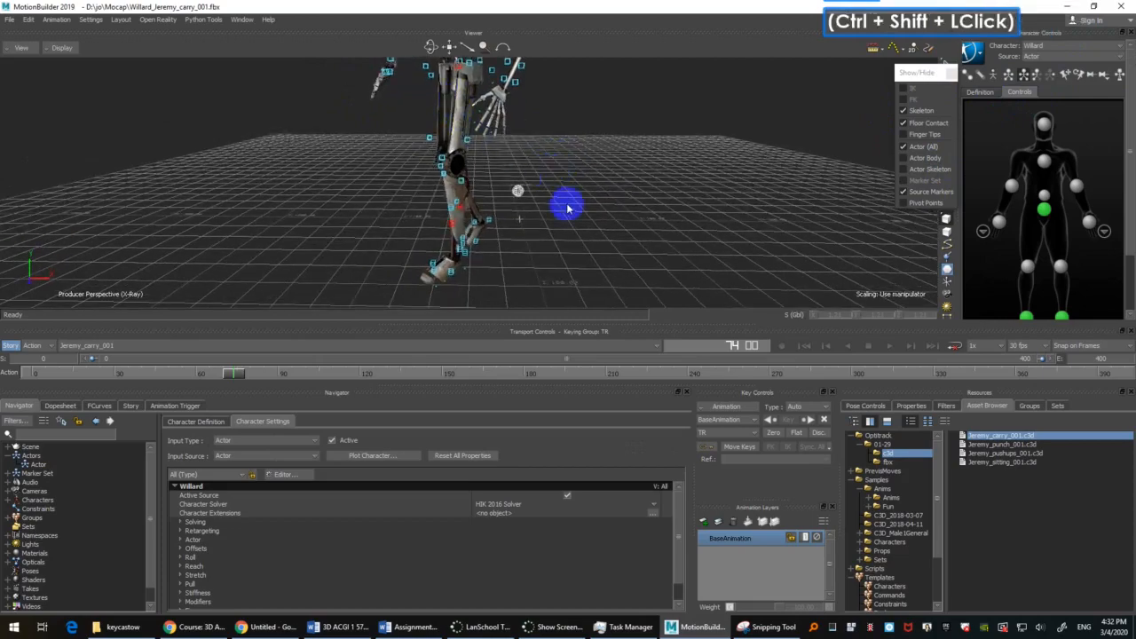
left_click_drag(568, 207, 578, 246, "shift")
Step: Scrub the take forward past frame 100 and examine how the foot markers line up with Willard's foot
left_click(232, 376)
left_click_drag(241, 377, 264, 376)
left_click_drag(551, 203, 556, 215, "shift")
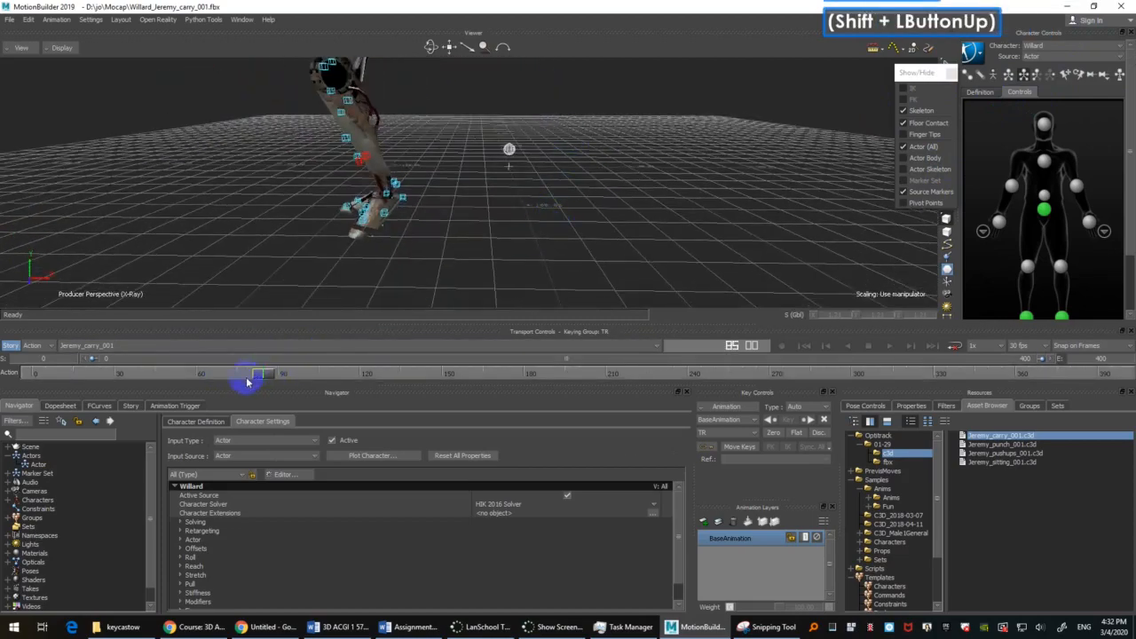
left_click_drag(264, 375, 321, 360)
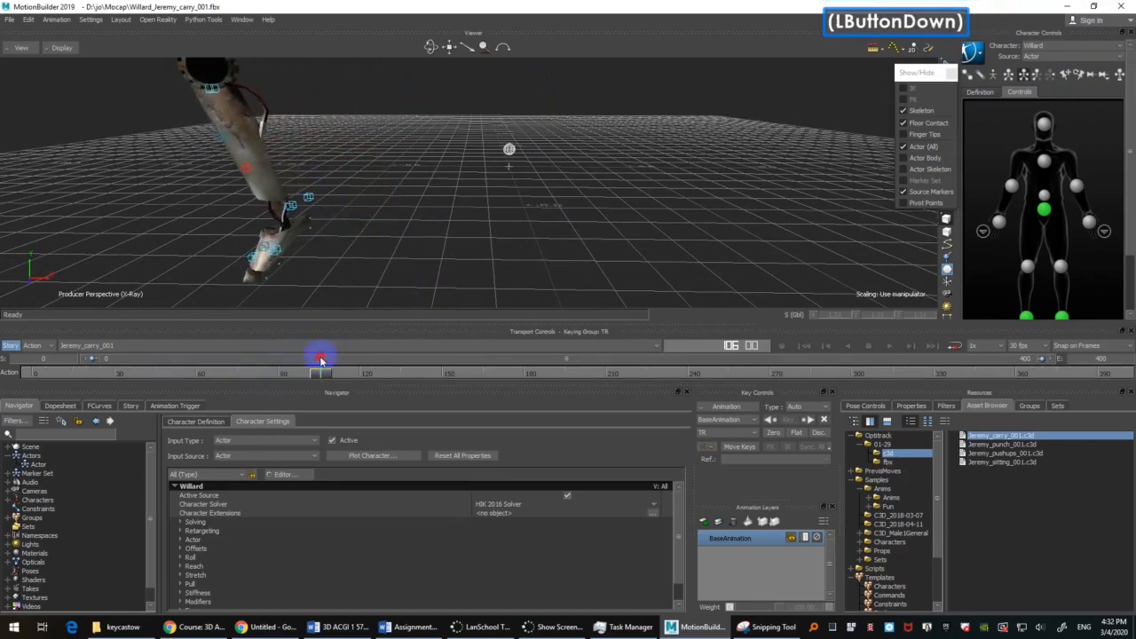
left_click_drag(336, 251, 400, 232, "shift")
left_click_drag(400, 232, 481, 249, "ctrl+shift")
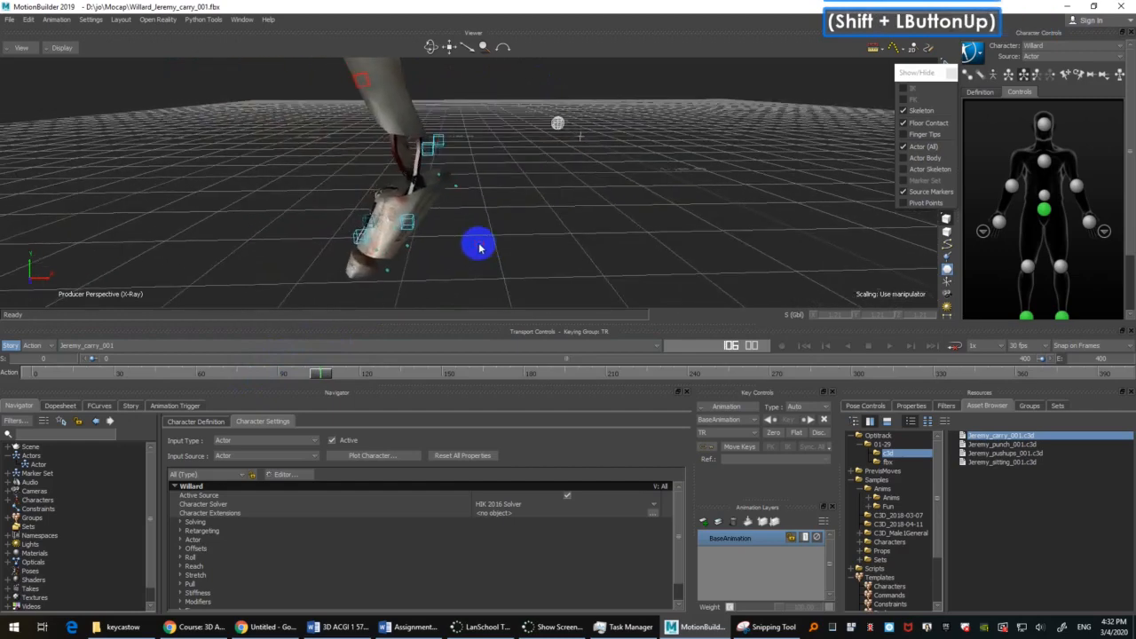
Step: Select the left foot's LToeIn marker near frame 106 and bring up its optical curves and rigid bodies
mouse_move(312, 377)
left_mouse_down()
mouse_move(296, 375)
mouse_move(318, 365)
mouse_move(322, 375)
left_mouse_up()
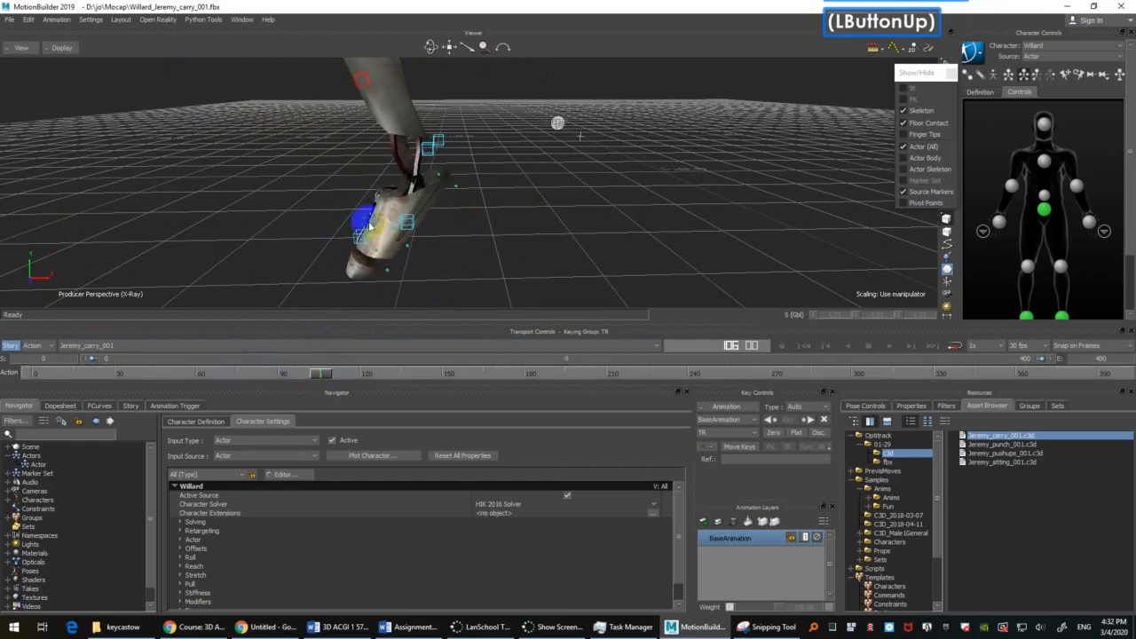
left_click(371, 218)
left_click(525, 224, "shift")
left_click(515, 251, "ctrl")
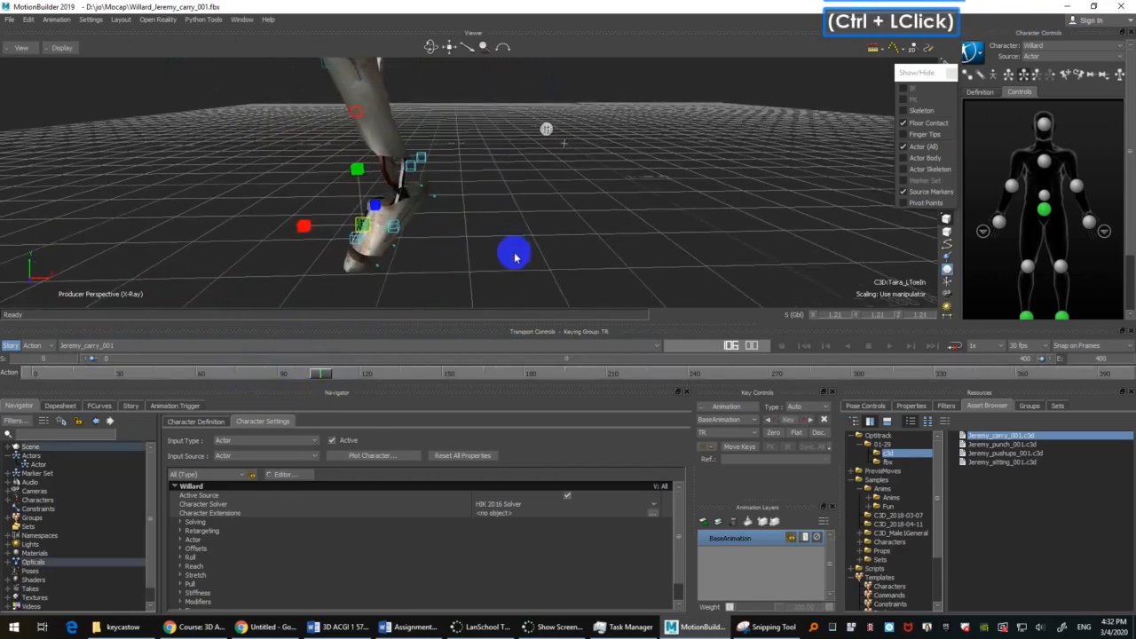
double_click(529, 233, "shift")
mouse_move(529, 233)
left_mouse_down("shift")
mouse_move(520, 200)
mouse_move(521, 215)
left_mouse_up("shift")
left_click_drag(521, 215, 522, 233, "shift")
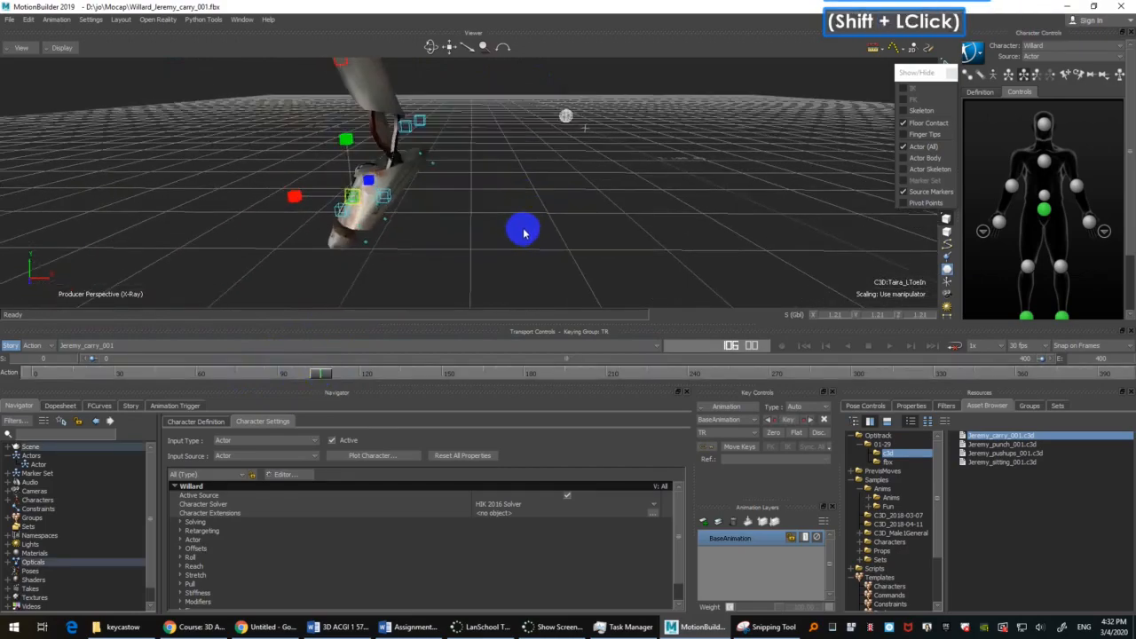
left_click(351, 199)
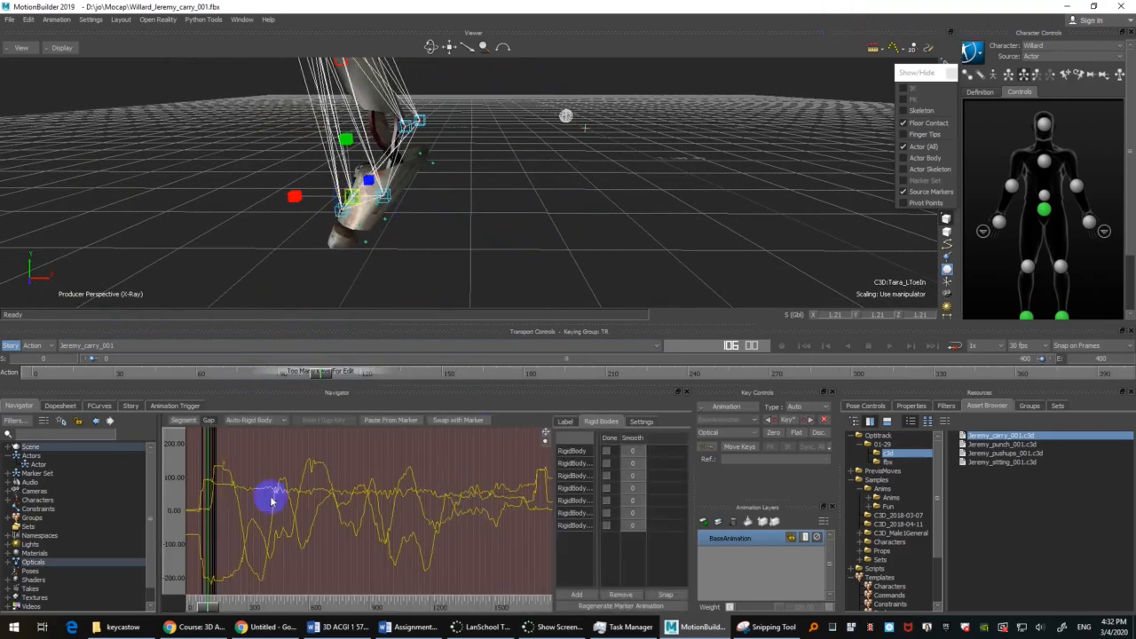
Step: Enlarge the optical graph area and frame the LToeIn marker's curves around the gap after frame 103
left_click_drag(221, 500, 488, 497, "ctrl")
left_click_drag(324, 501, 353, 502, "ctrl")
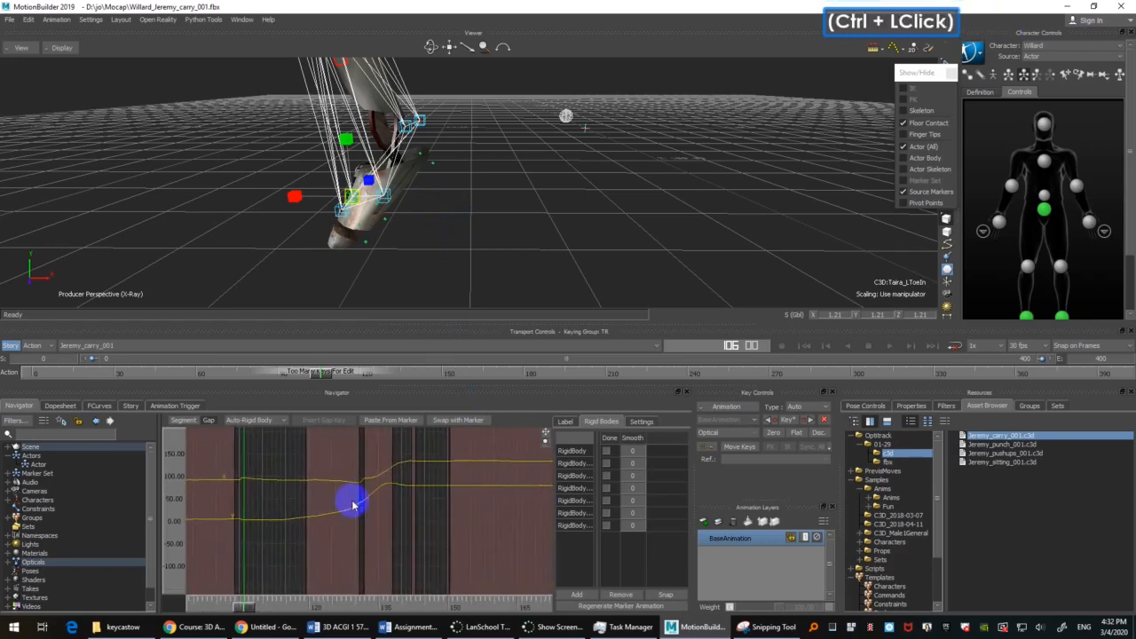
left_click_drag(257, 494, 373, 498, "shift")
left_click_drag(368, 499, 399, 498, "ctrl")
left_click_drag(363, 495, 383, 493, "shift")
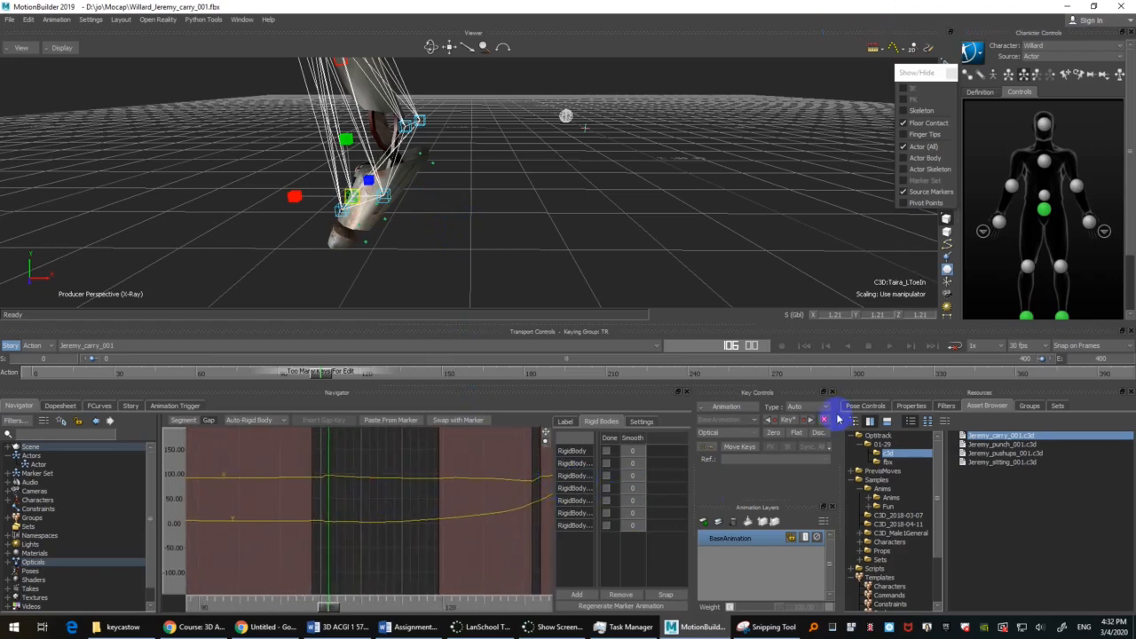
left_click_drag(691, 473, 829, 464)
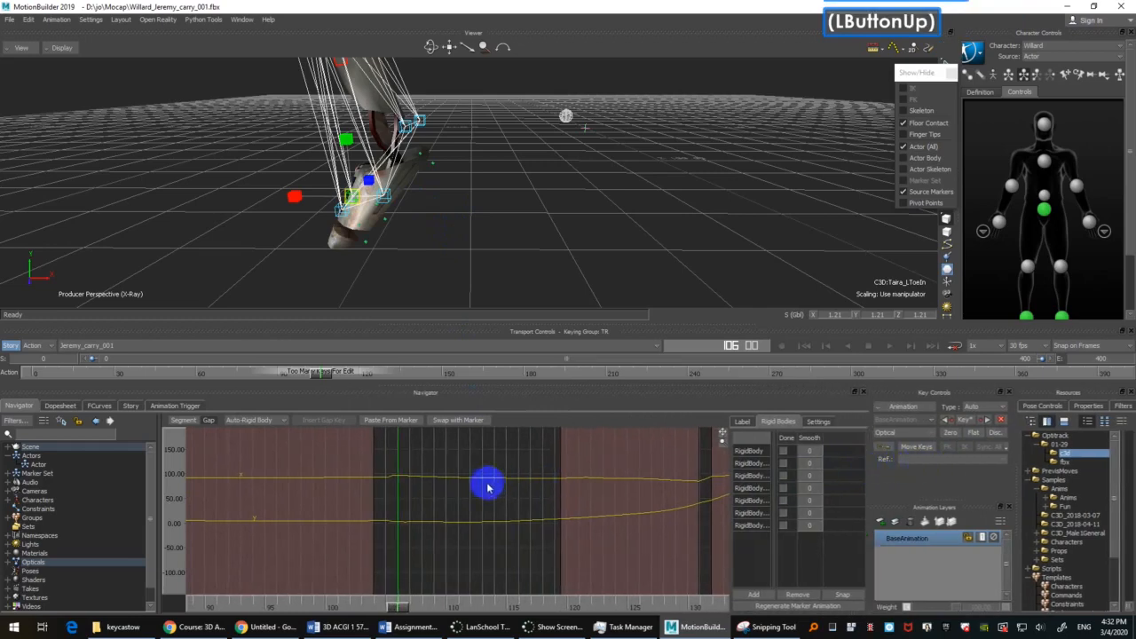
left_click_drag(492, 451, 385, 500, "ctrl")
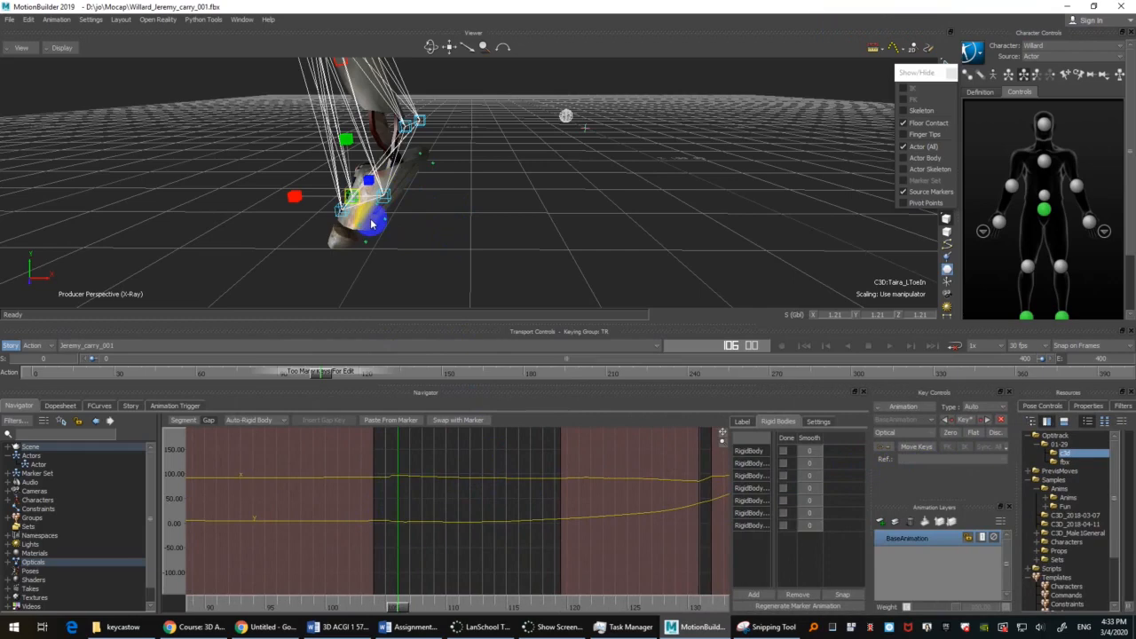
left_click_drag(495, 497, 334, 568, "ctrl")
left_click_drag(454, 484, 589, 459, "shift")
left_click_drag(506, 472, 450, 449, "ctrl")
left_click_drag(451, 499, 468, 437, "ctrl")
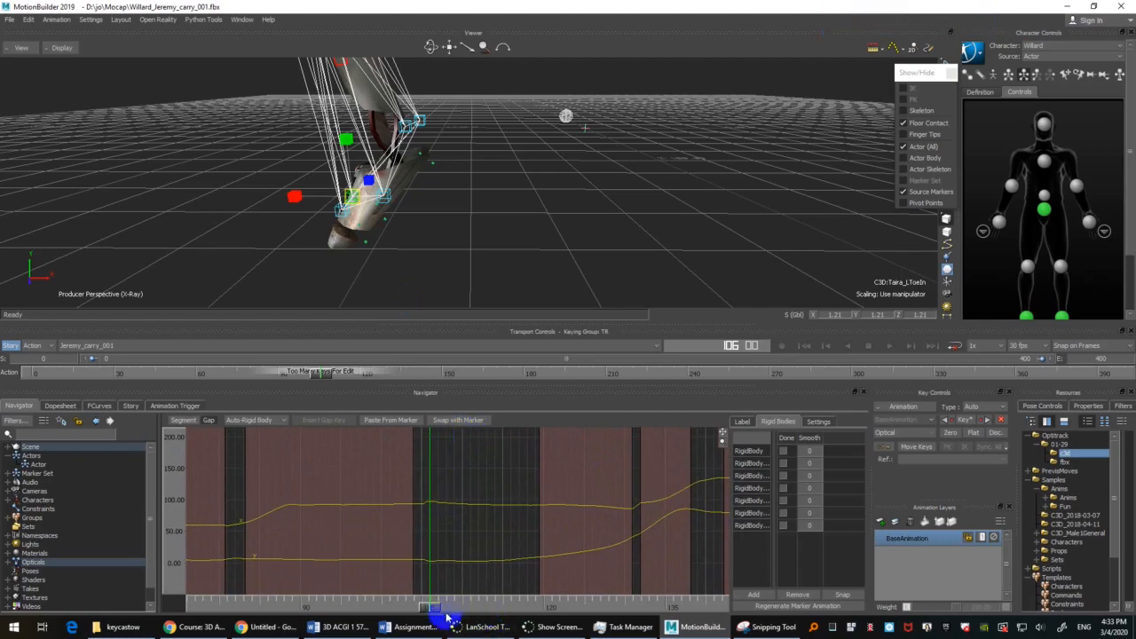
Step: Scrub between about frames 105 and 107 and examine how the LToeIn marker moves against the foot
left_click_drag(430, 608, 442, 557)
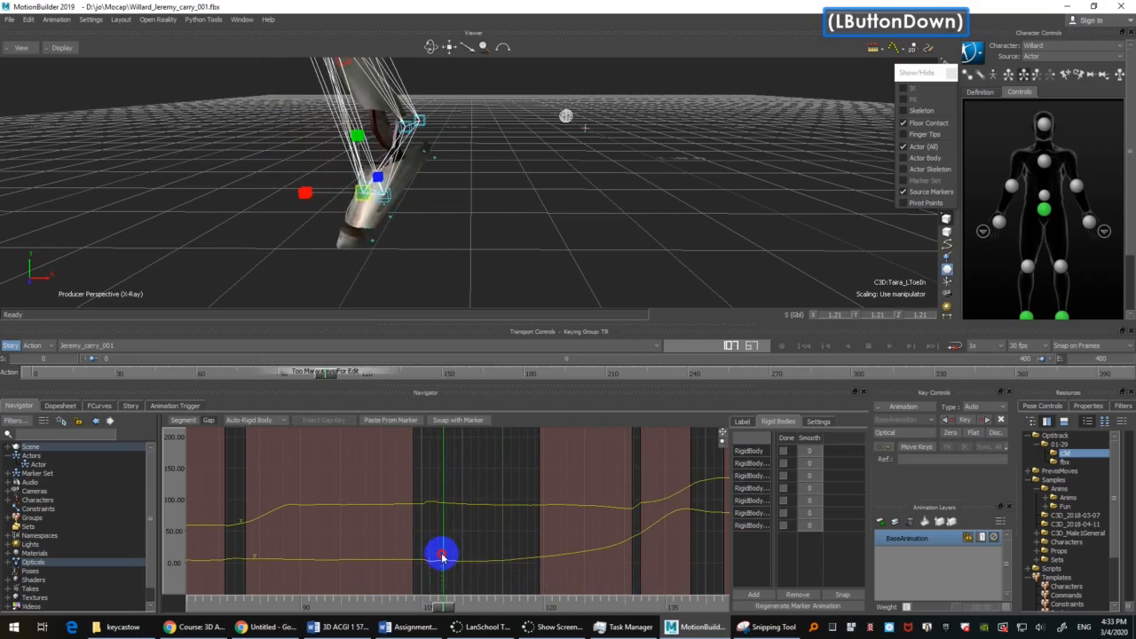
left_click_drag(442, 557, 444, 557)
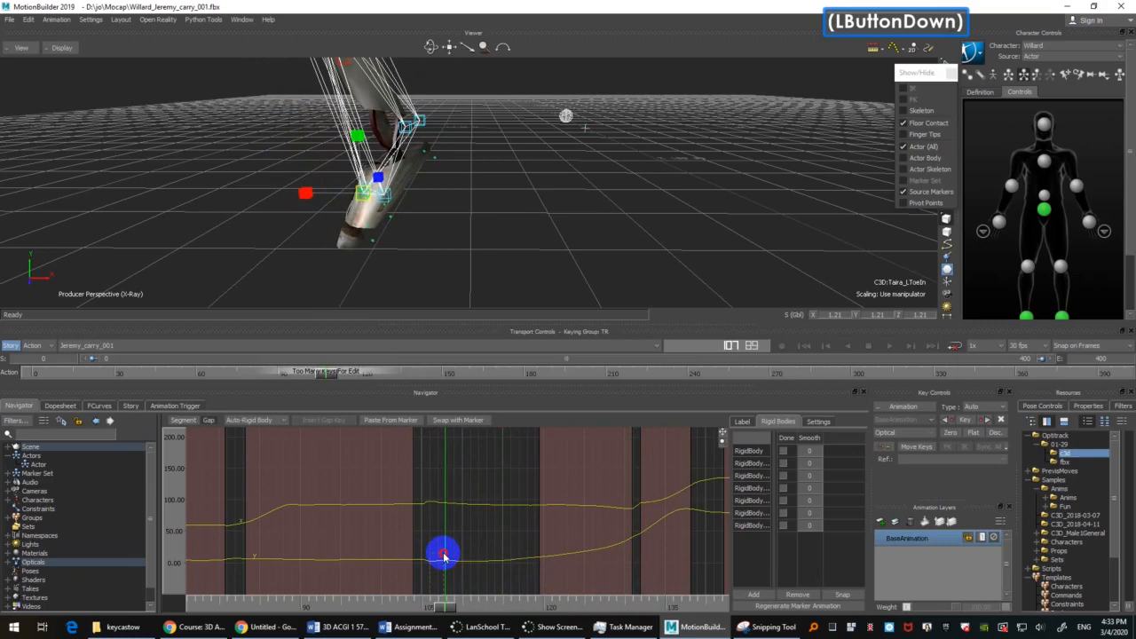
left_click_drag(444, 555, 425, 527)
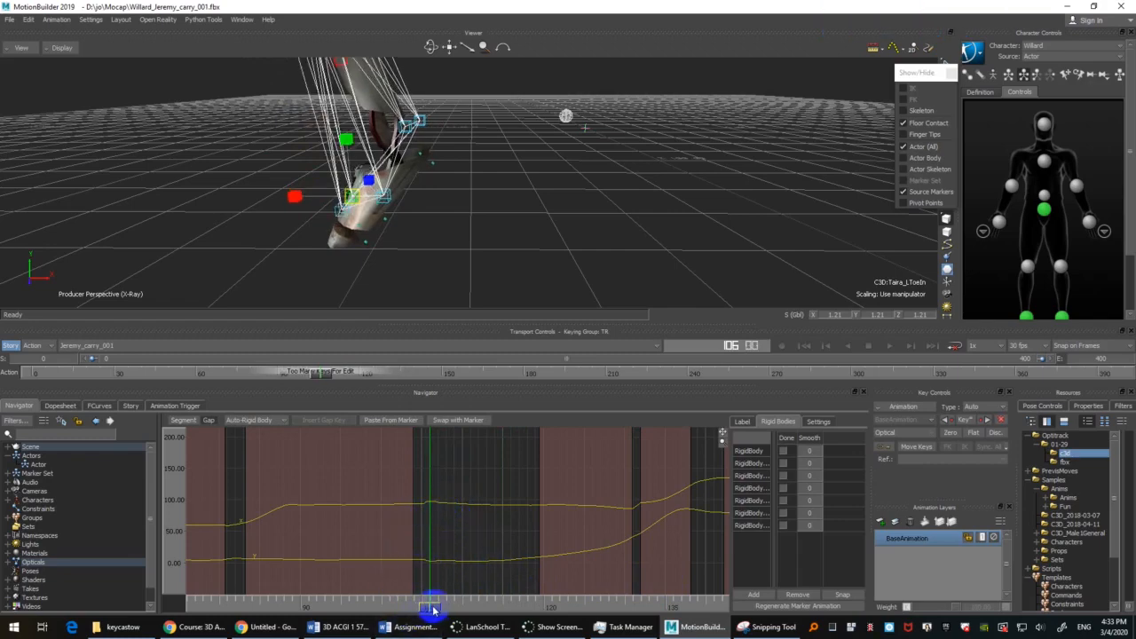
left_click_drag(432, 610, 429, 582)
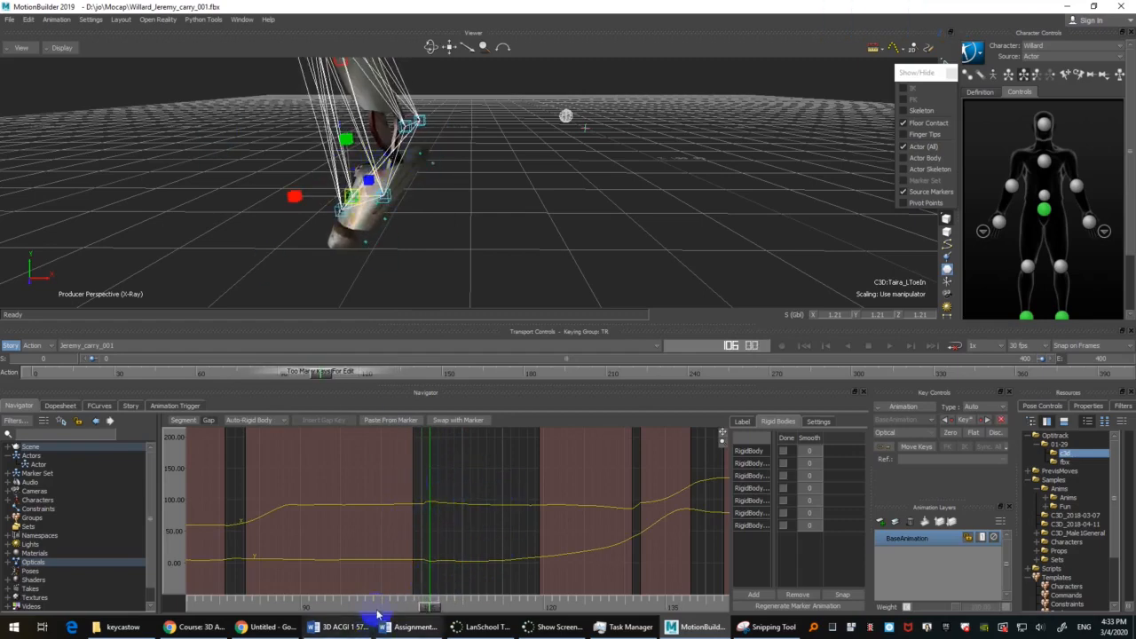
mouse_move(431, 604)
left_mouse_down()
mouse_move(393, 596)
mouse_move(434, 581)
mouse_move(427, 606)
left_mouse_up()
Step: Set the LToeIn marker's gap between about frames 104 and 119 to Auto-Bezier interpolation and check the motion across it
left_click(406, 521, "ctrl")
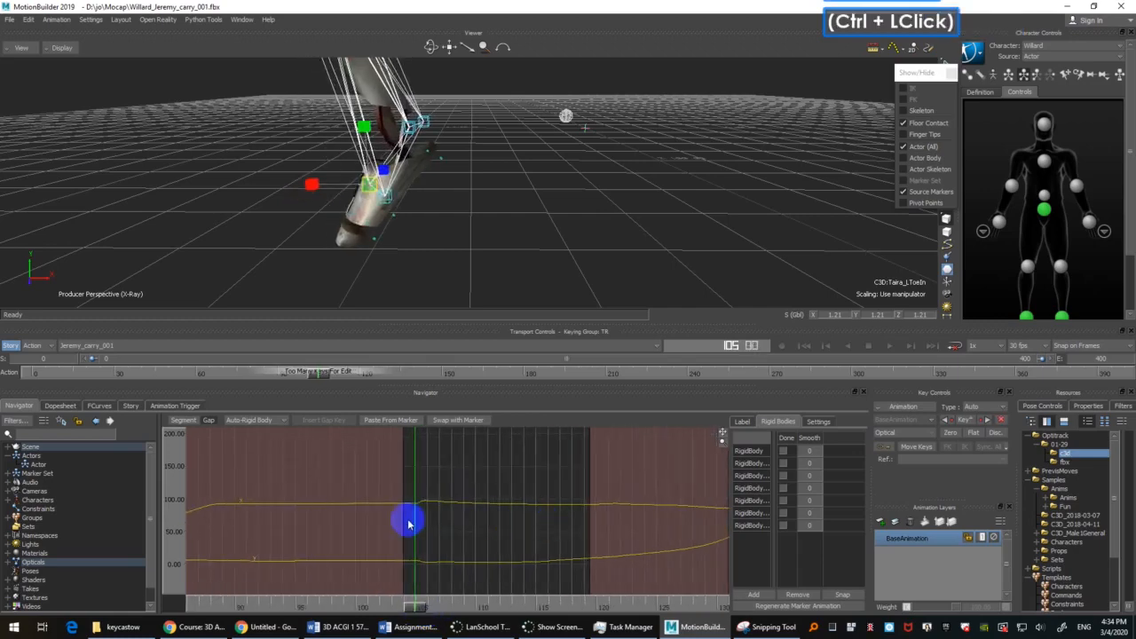
left_click_drag(405, 521, 469, 443, "ctrl")
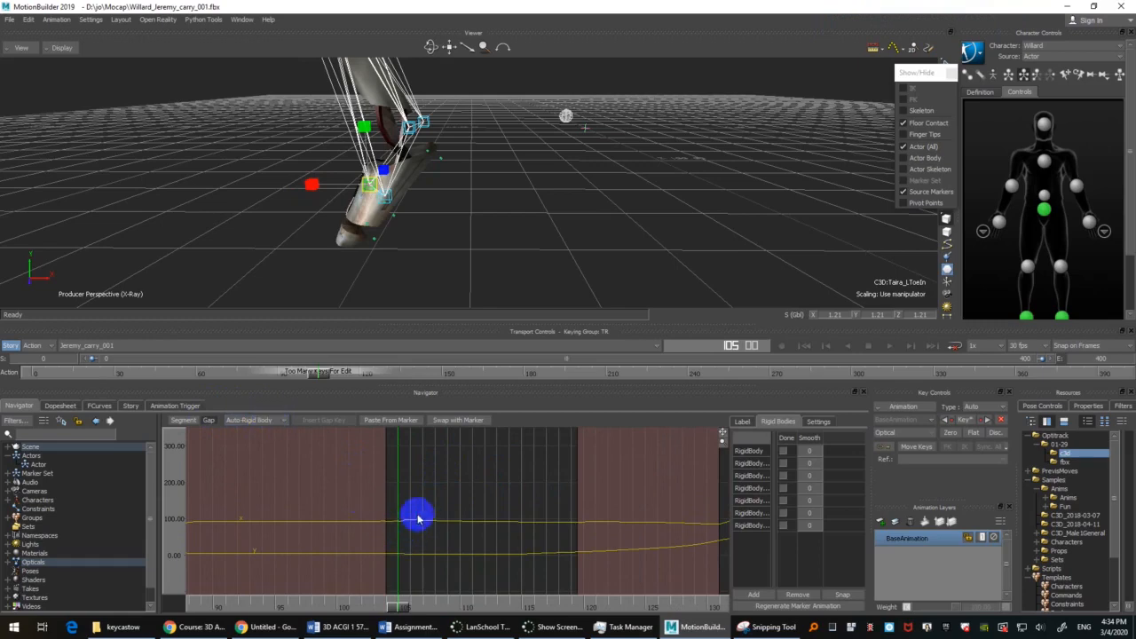
left_click(269, 421)
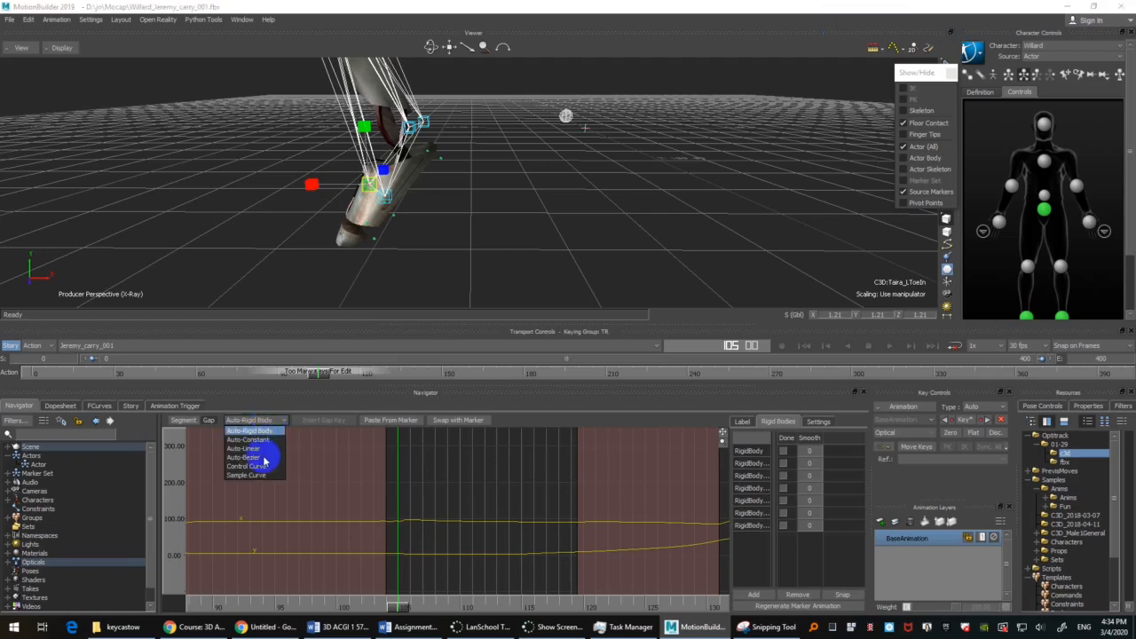
left_click(251, 458)
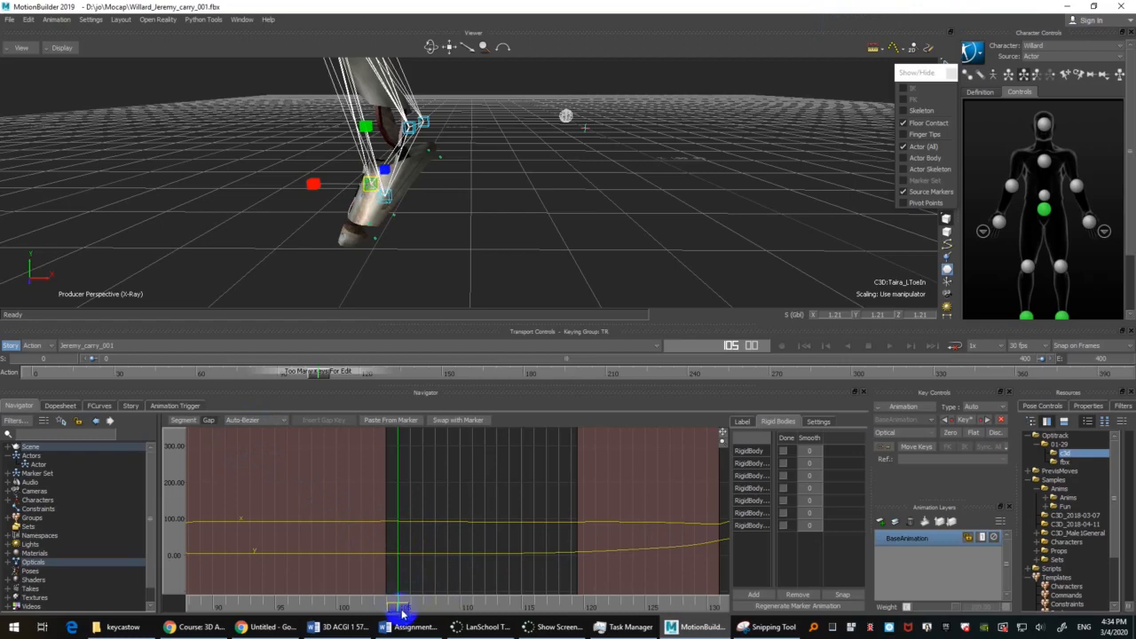
left_click_drag(401, 612, 426, 558)
left_click_drag(422, 609, 410, 609)
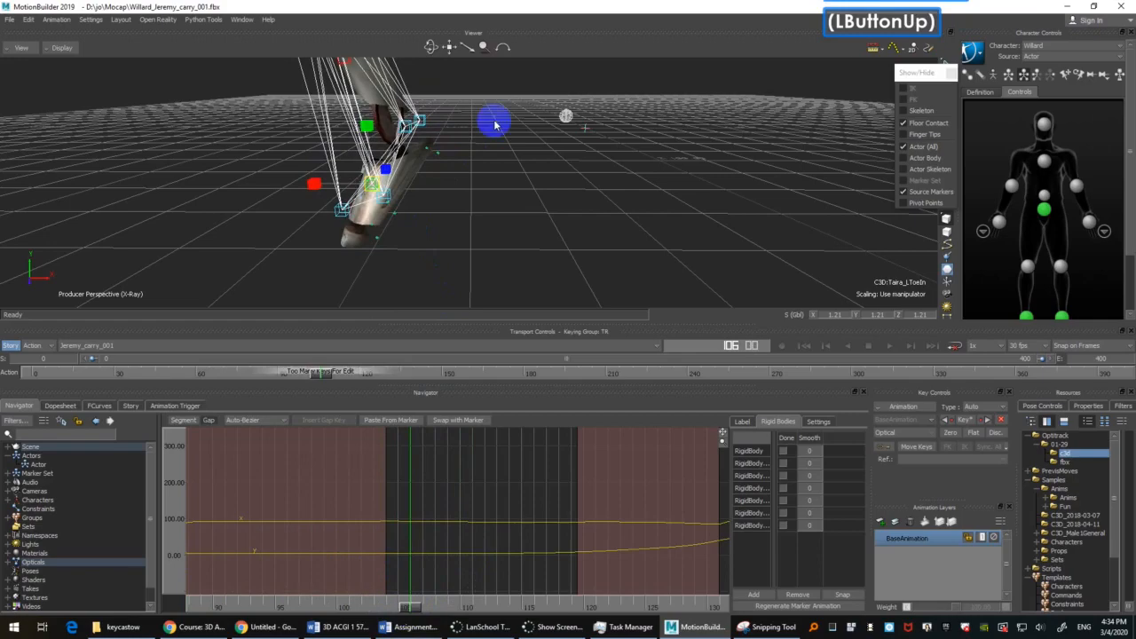
Step: Split the LToeTip marker's segment at frame 107, where its jump settles
mouse_move(474, 228)
left_mouse_down("ctrl+shift")
mouse_move(558, 205)
mouse_move(526, 219)
mouse_move(484, 210)
left_mouse_up("ctrl+shift")
double_click(485, 210, "shift")
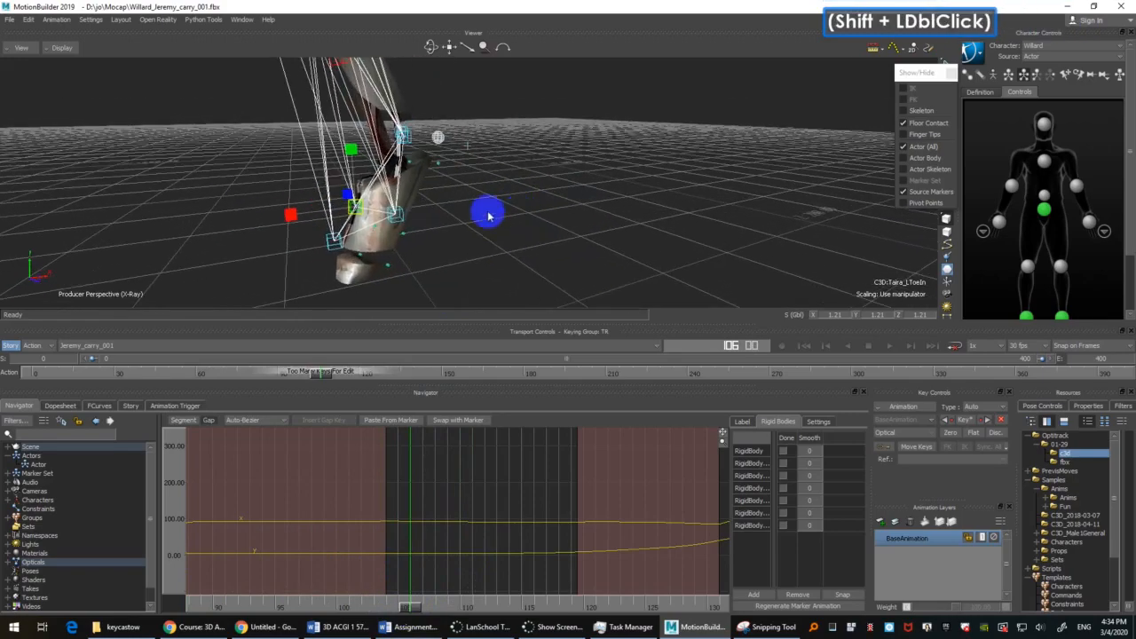
left_click(332, 245)
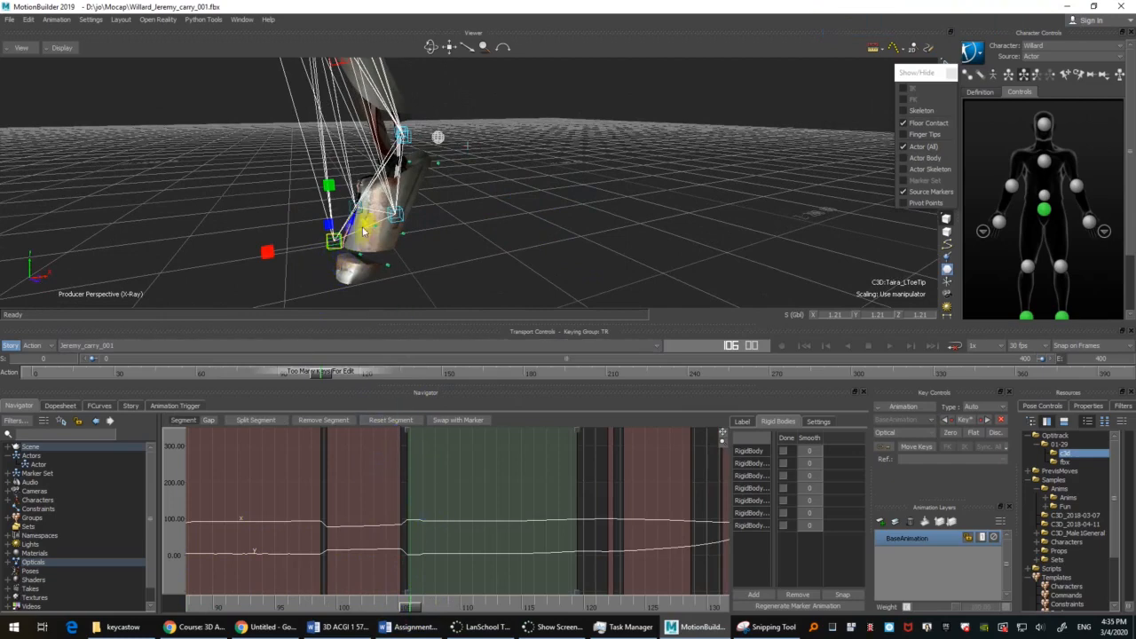
left_click_drag(411, 610, 427, 485)
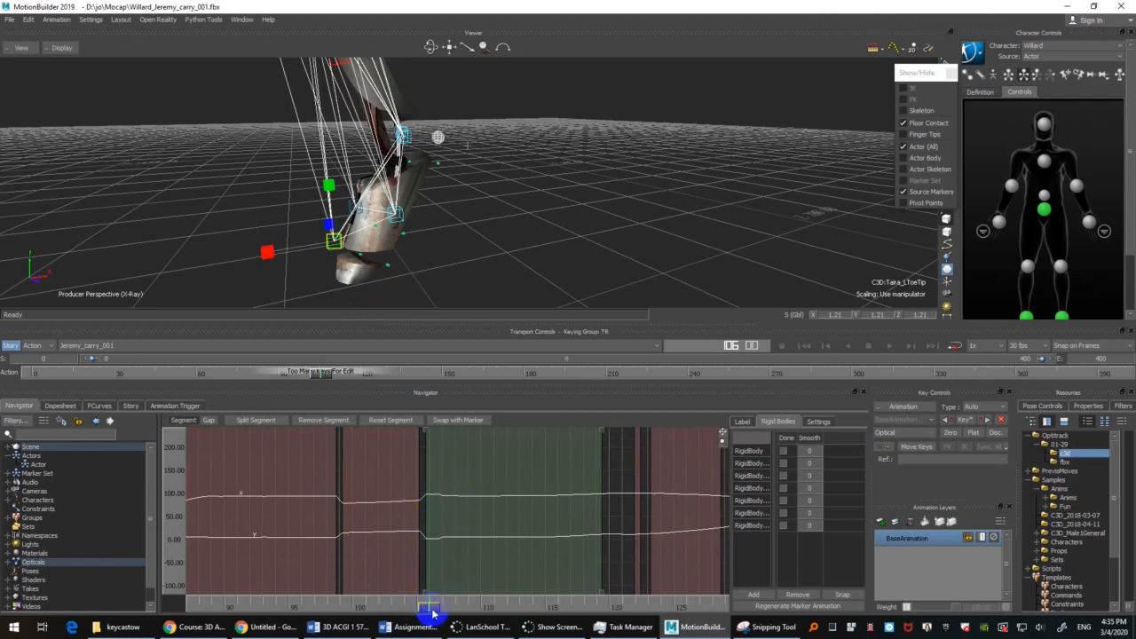
mouse_move(430, 613)
left_mouse_down()
mouse_move(414, 611)
mouse_move(454, 590)
mouse_move(641, 584)
mouse_move(386, 582)
mouse_move(464, 563)
mouse_move(596, 563)
mouse_move(411, 553)
mouse_move(441, 547)
left_mouse_up()
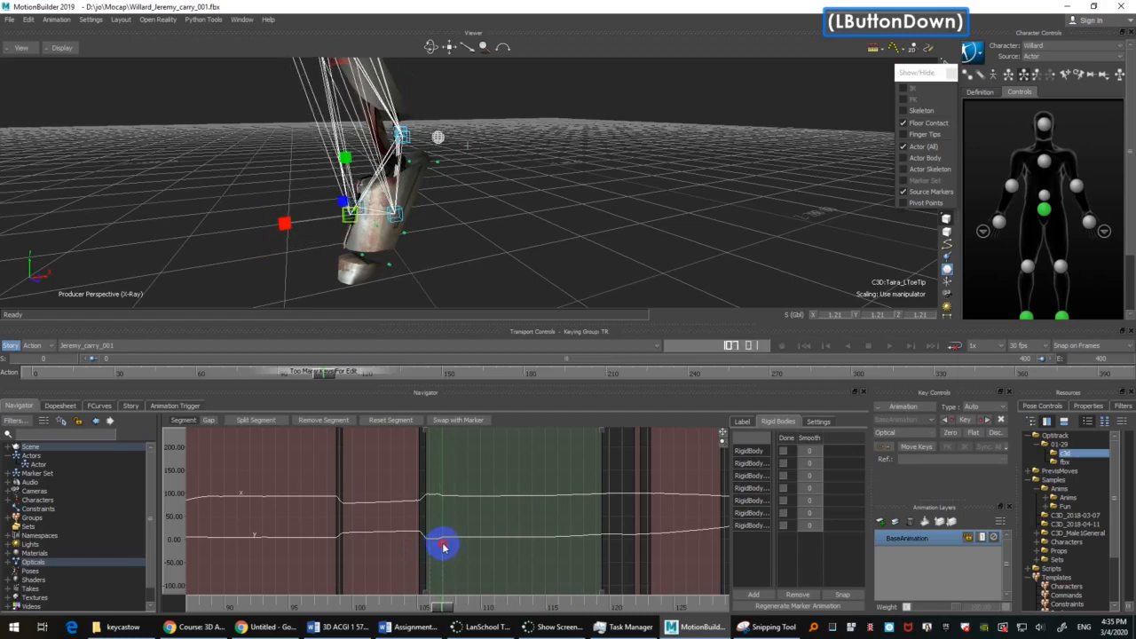
left_click_drag(443, 547, 444, 547)
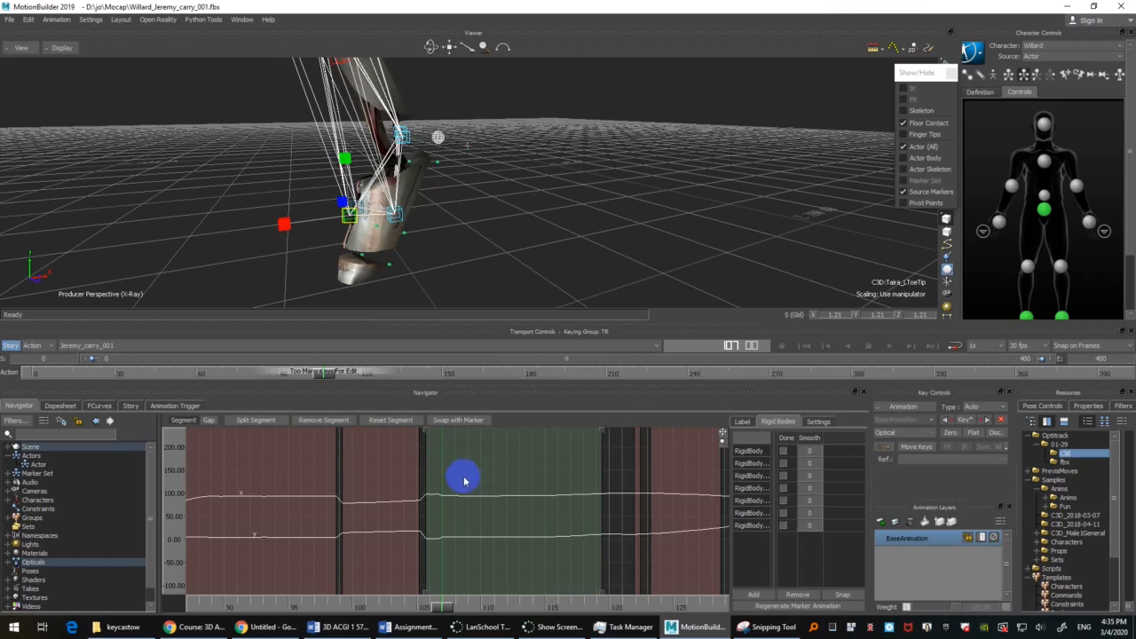
left_click(250, 423)
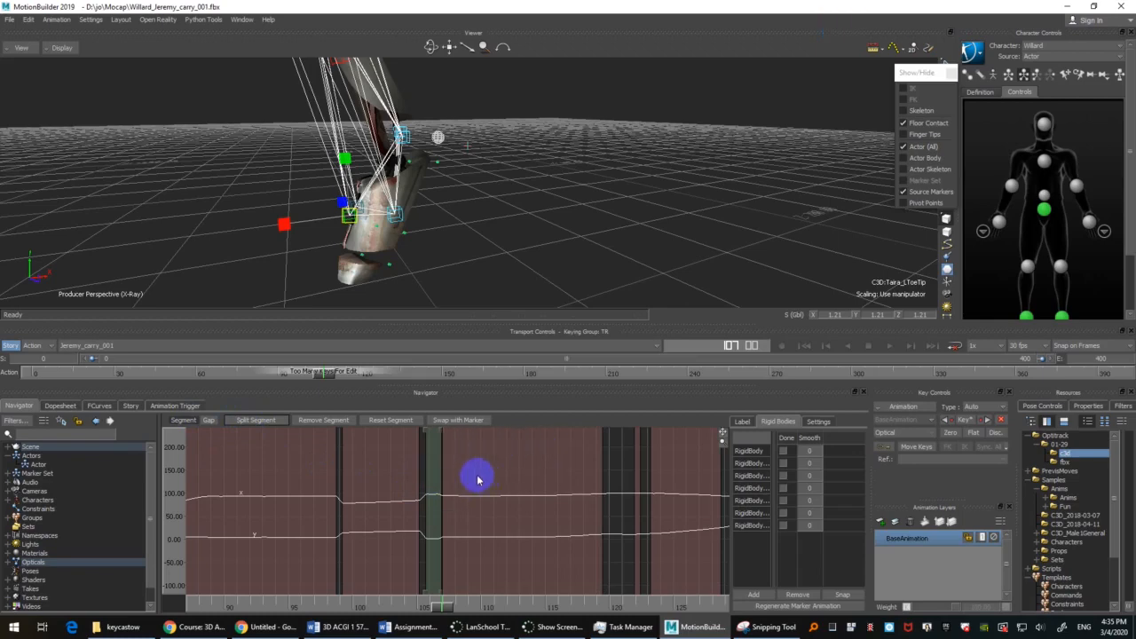
Step: Remove the LToeTip marker's short segment before frame 107, set the resulting gap to Auto-Bezier and check the motion forward to about frame 119
left_click_drag(445, 603, 437, 610)
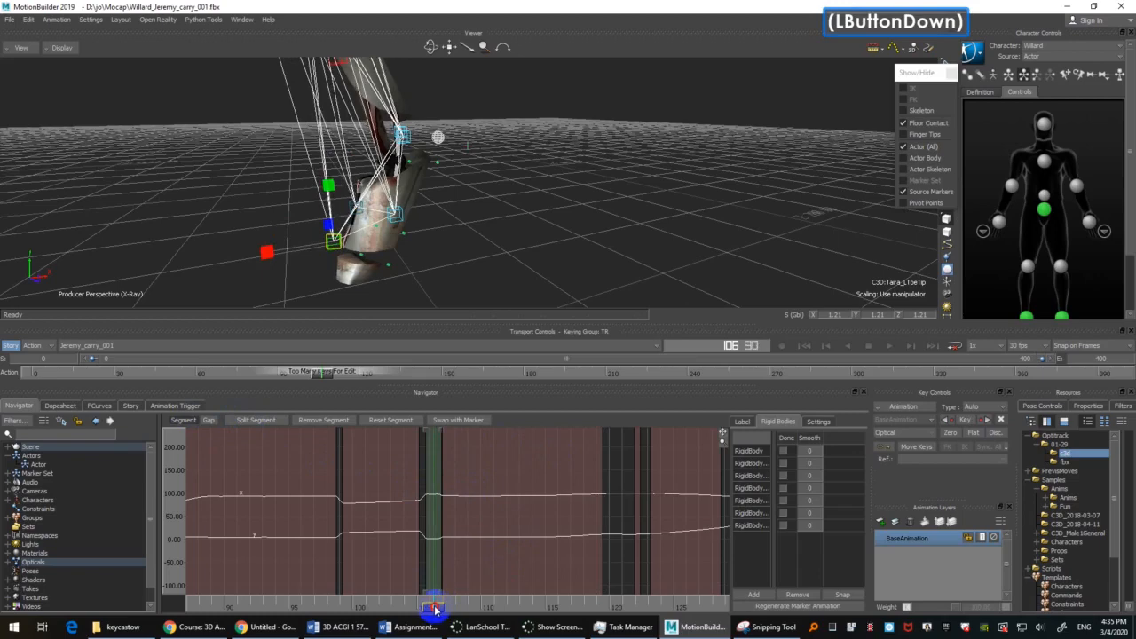
left_click_drag(435, 609, 425, 515)
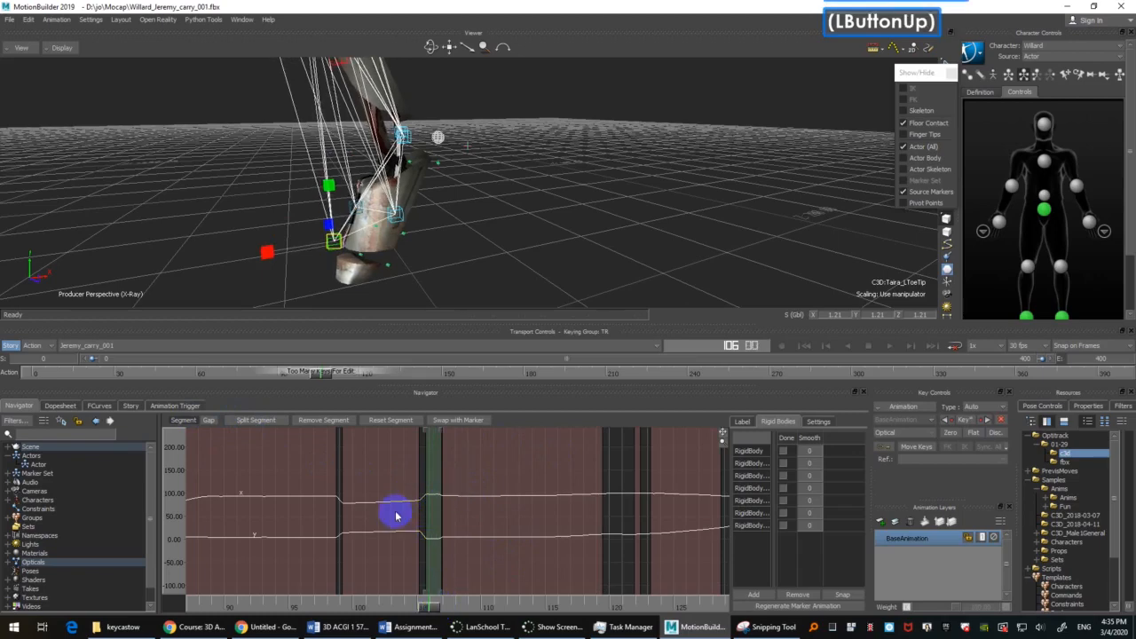
left_click(324, 421)
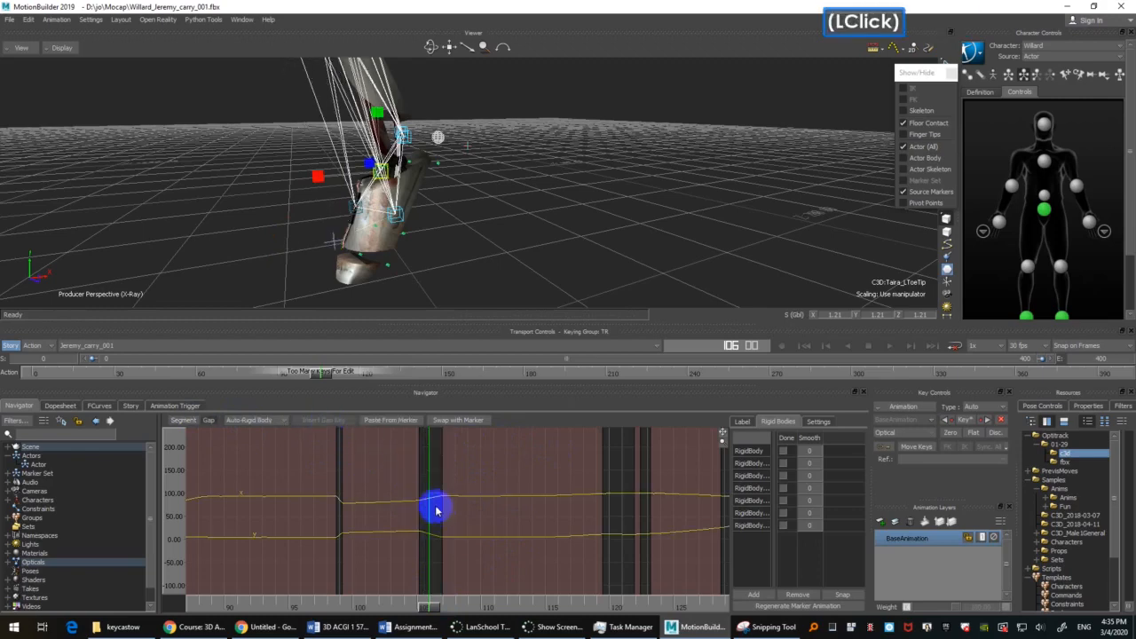
left_click_drag(420, 605, 439, 568)
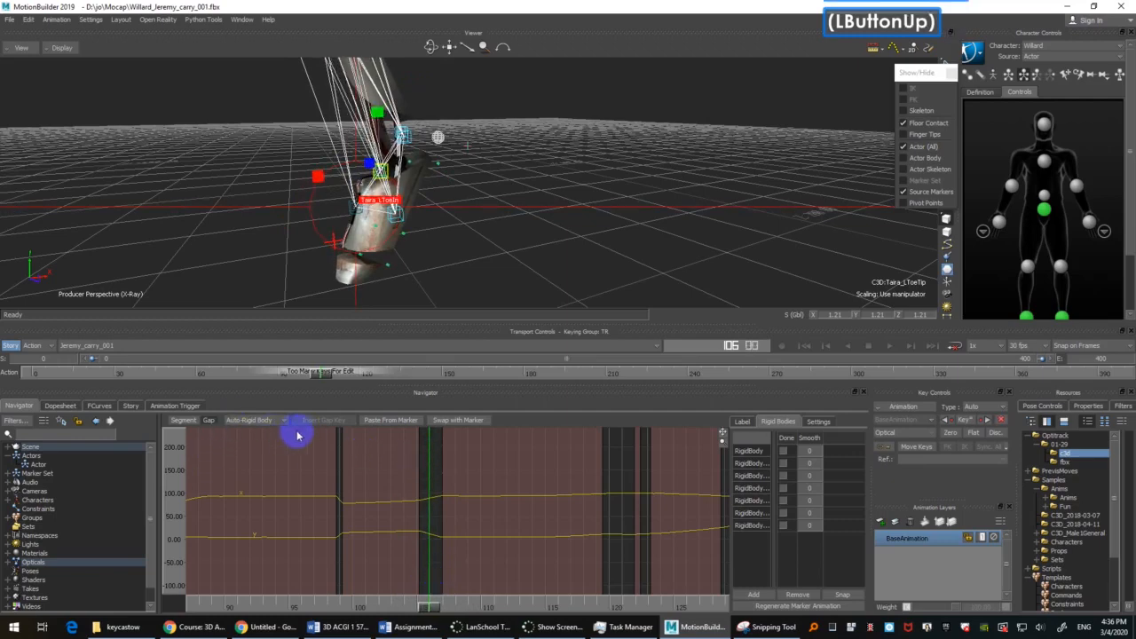
left_click(263, 420)
left_click(248, 459)
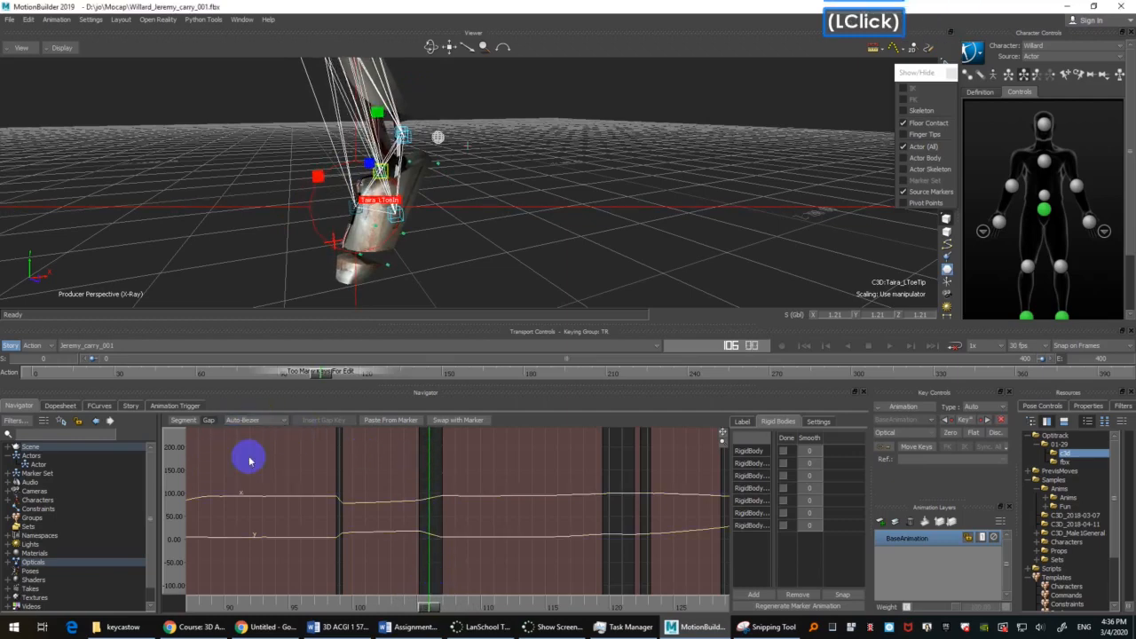
mouse_move(437, 611)
left_mouse_down()
mouse_move(413, 612)
mouse_move(520, 570)
mouse_move(435, 578)
mouse_move(538, 553)
mouse_move(619, 551)
mouse_move(352, 555)
mouse_move(698, 500)
mouse_move(598, 505)
left_mouse_up()
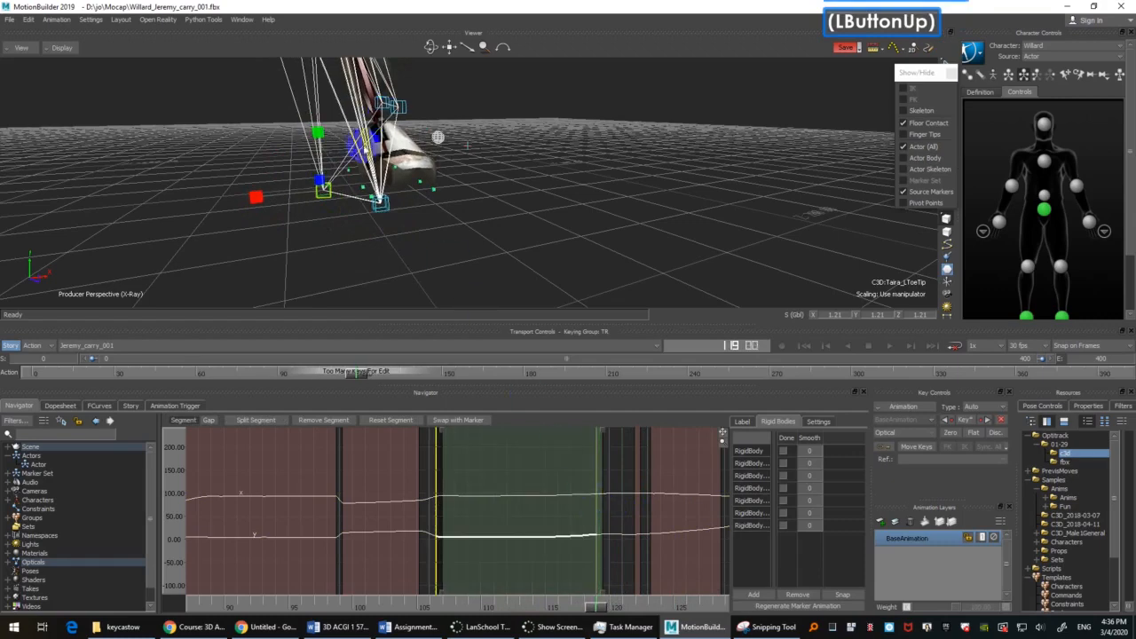
Step: Select the left foot's LToeOut marker and examine its curve and motion in the gap after frame 119, stopping at frame 122
left_click(386, 203)
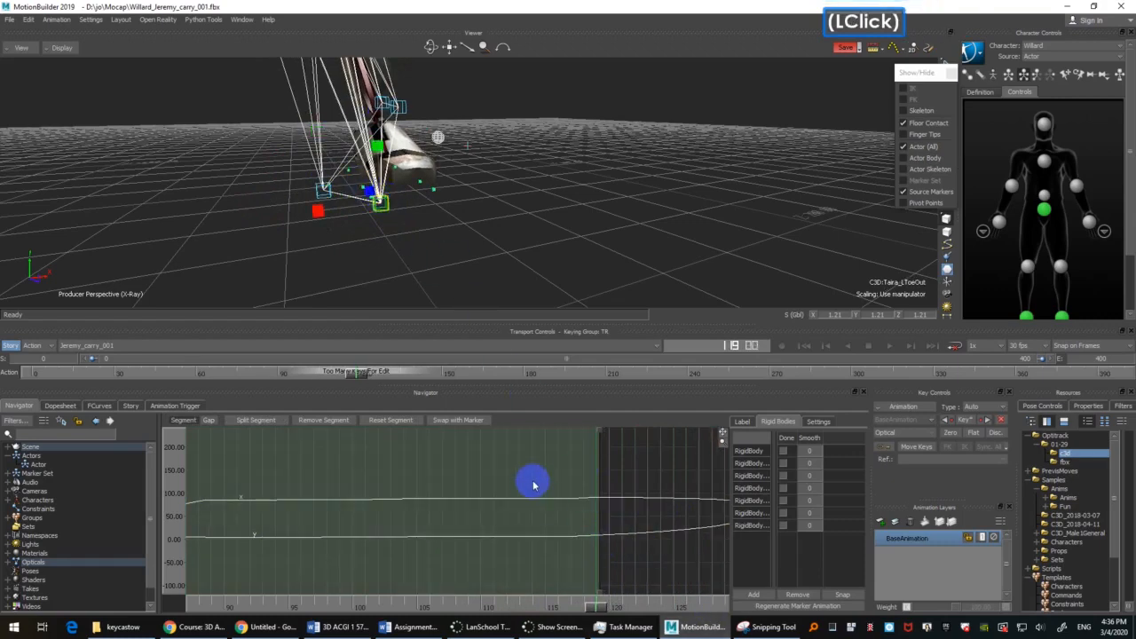
left_click_drag(647, 459, 429, 467, "ctrl")
left_click_drag(572, 488, 523, 570, "ctrl")
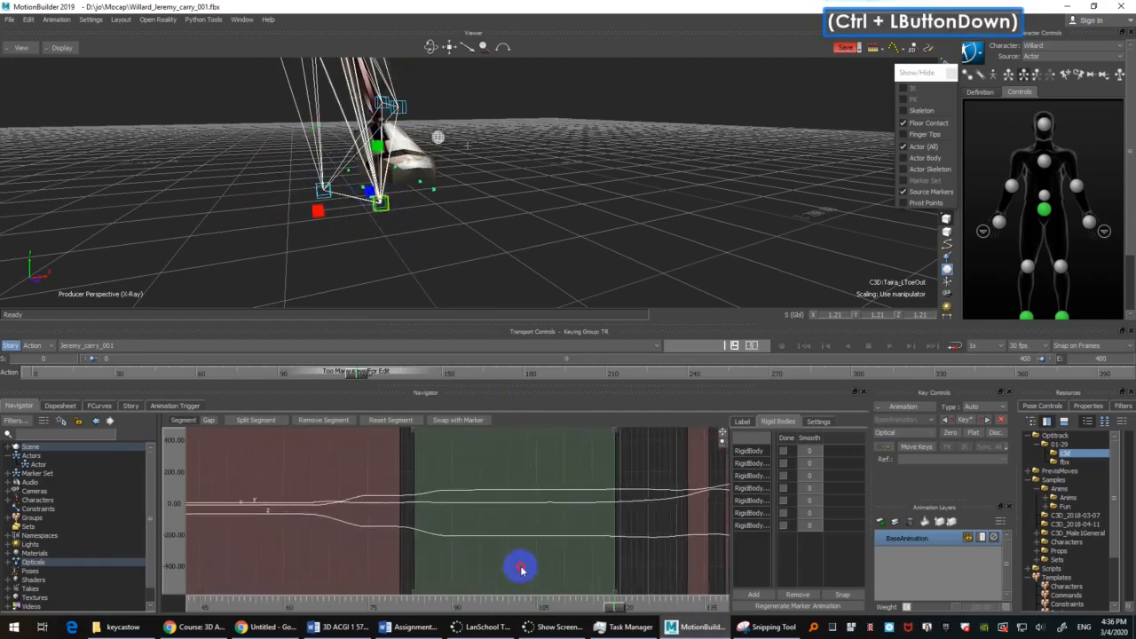
left_click_drag(693, 511, 434, 515, "shift")
left_click_drag(525, 489, 438, 575, "ctrl")
left_click_drag(456, 529, 608, 459, "shift")
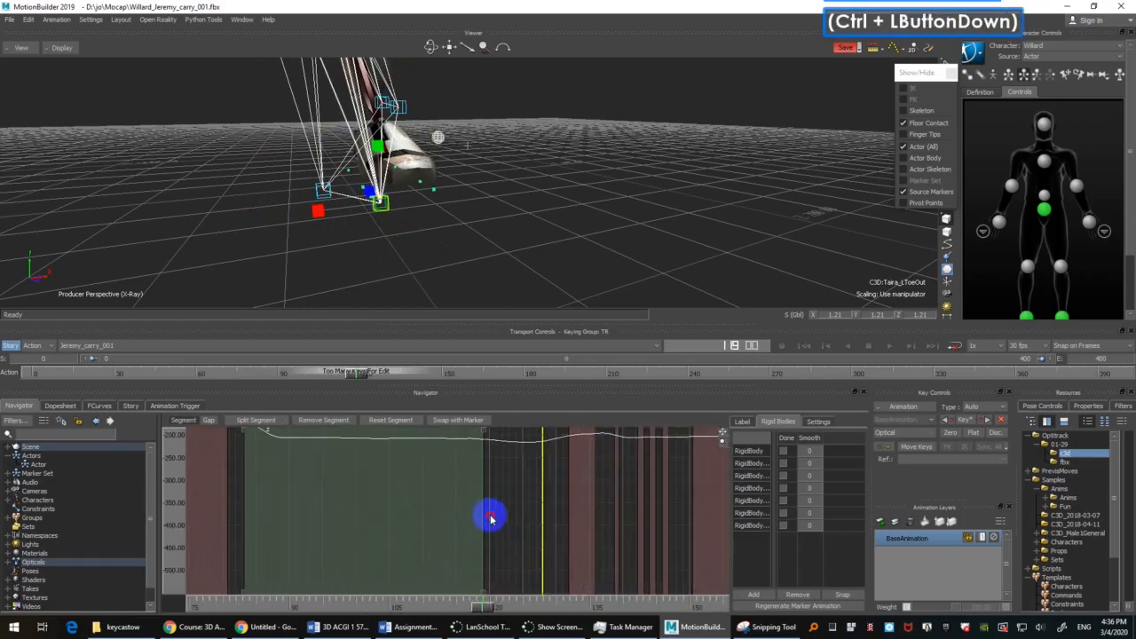
left_click_drag(492, 520, 522, 471, "ctrl")
left_click_drag(515, 469, 512, 550, "shift")
mouse_move(530, 182)
left_mouse_down("ctrl+shift")
mouse_move(470, 217)
mouse_move(517, 190)
left_mouse_up("ctrl+shift")
left_click_drag(516, 194, 505, 234, "ctrl")
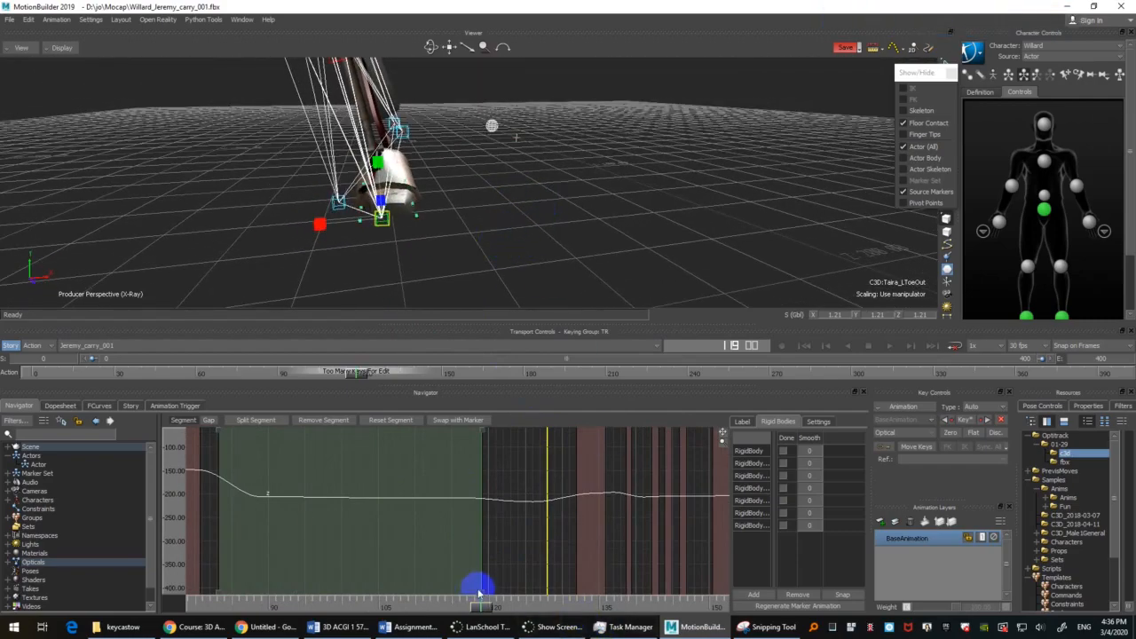
left_click_drag(482, 609, 504, 593)
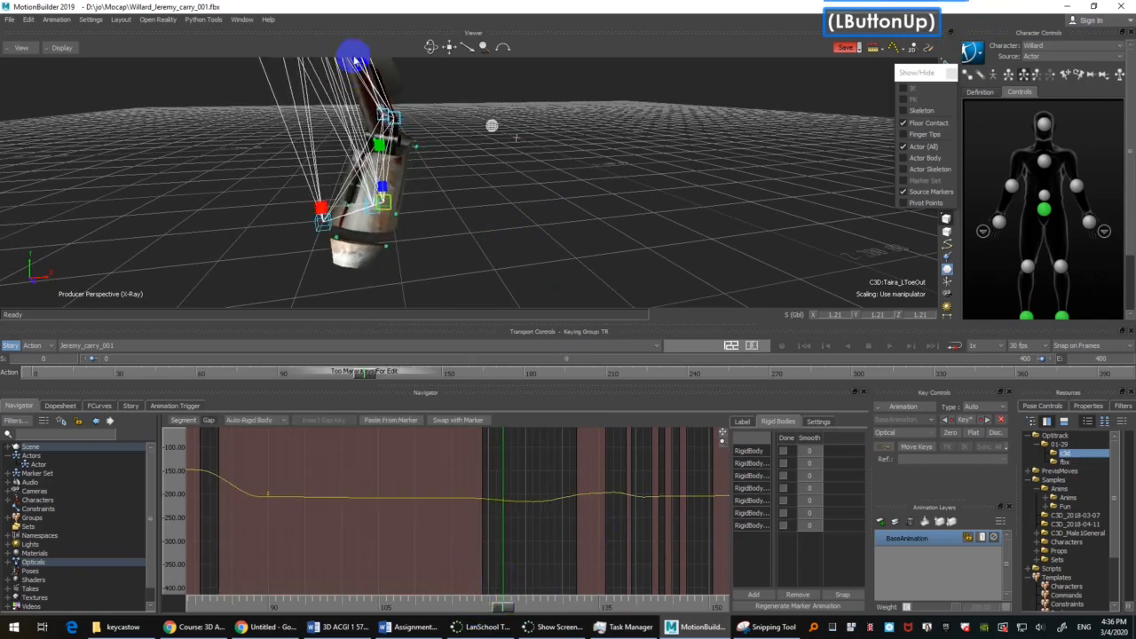
Step: Compare the left foot's LToeIn, LToeOut and LToeTip markers around frames 121 and 122
left_click(374, 215)
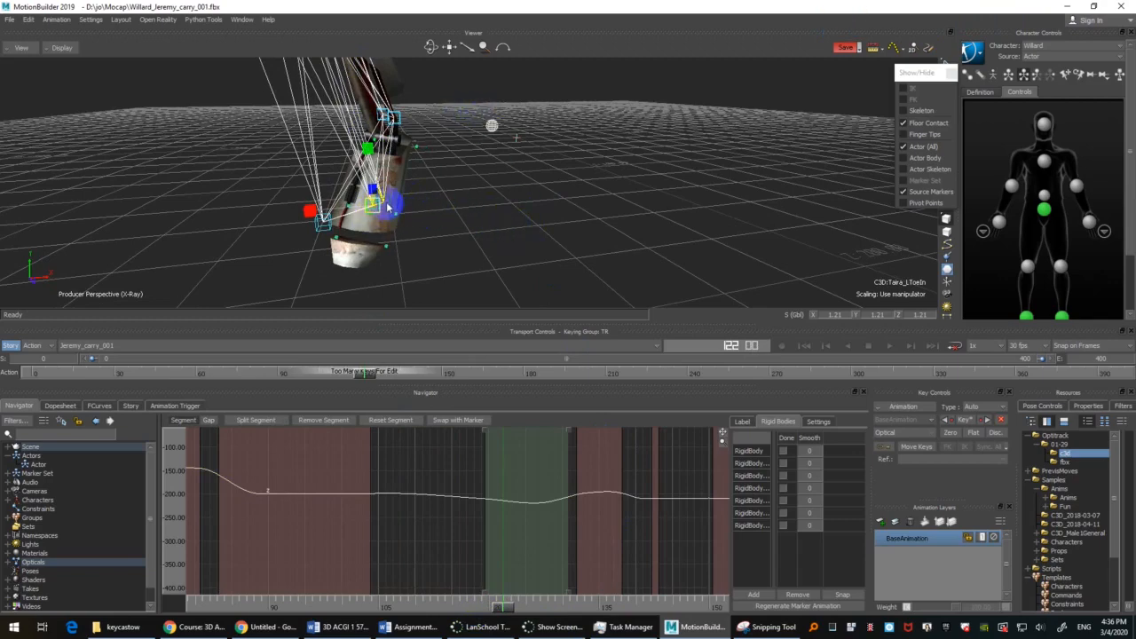
left_click(388, 206)
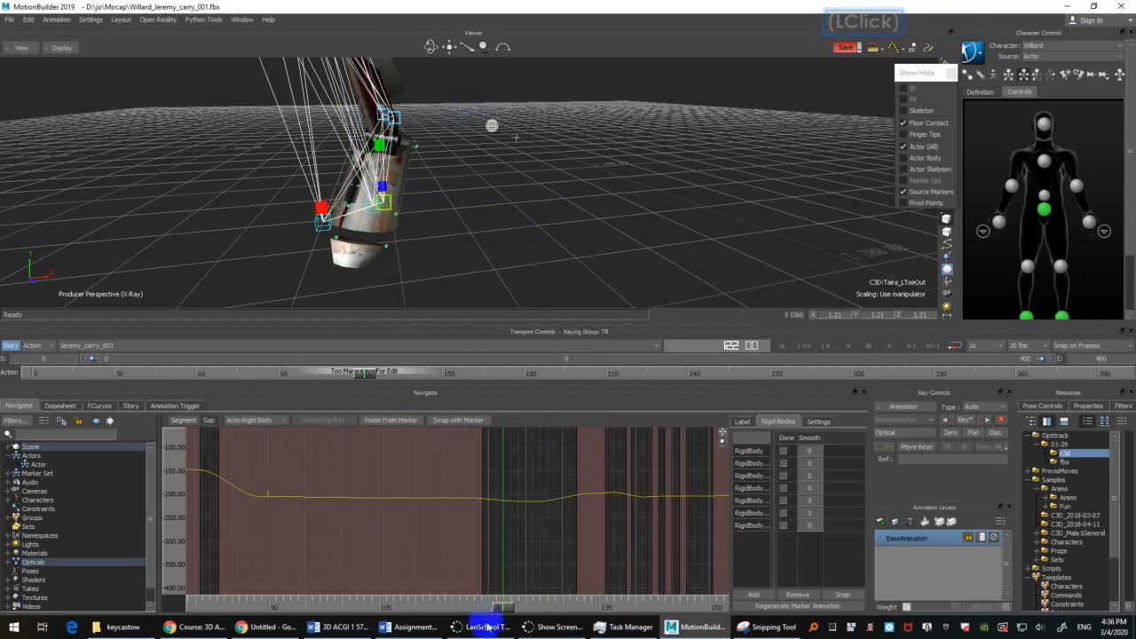
left_click_drag(502, 608, 489, 599)
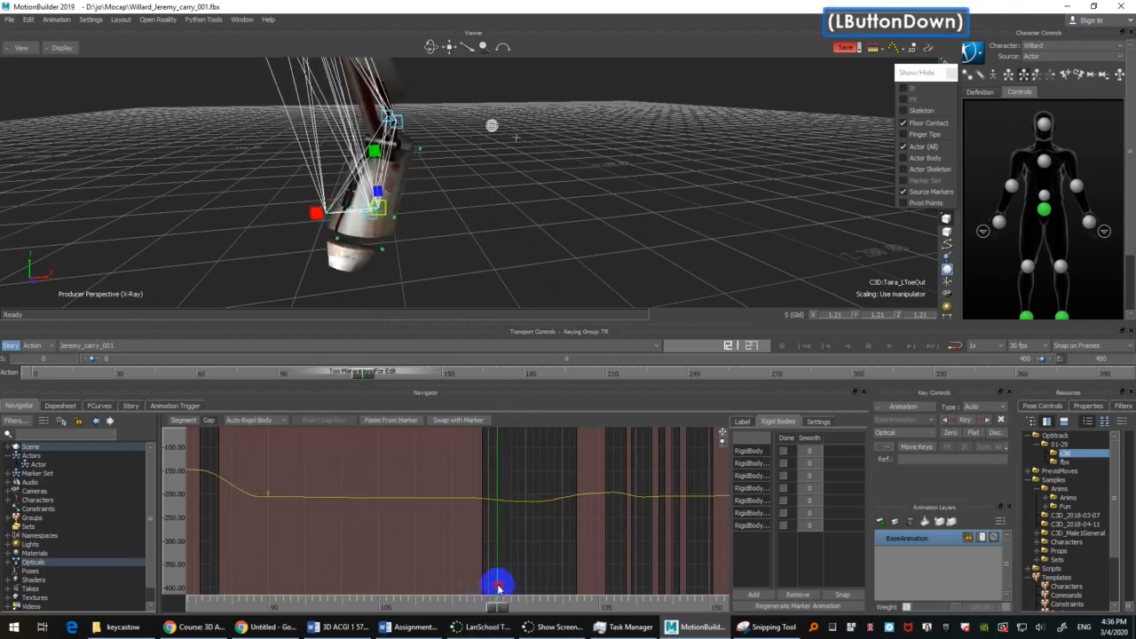
left_click_drag(488, 591, 495, 528)
left_click(377, 206)
left_click(325, 222)
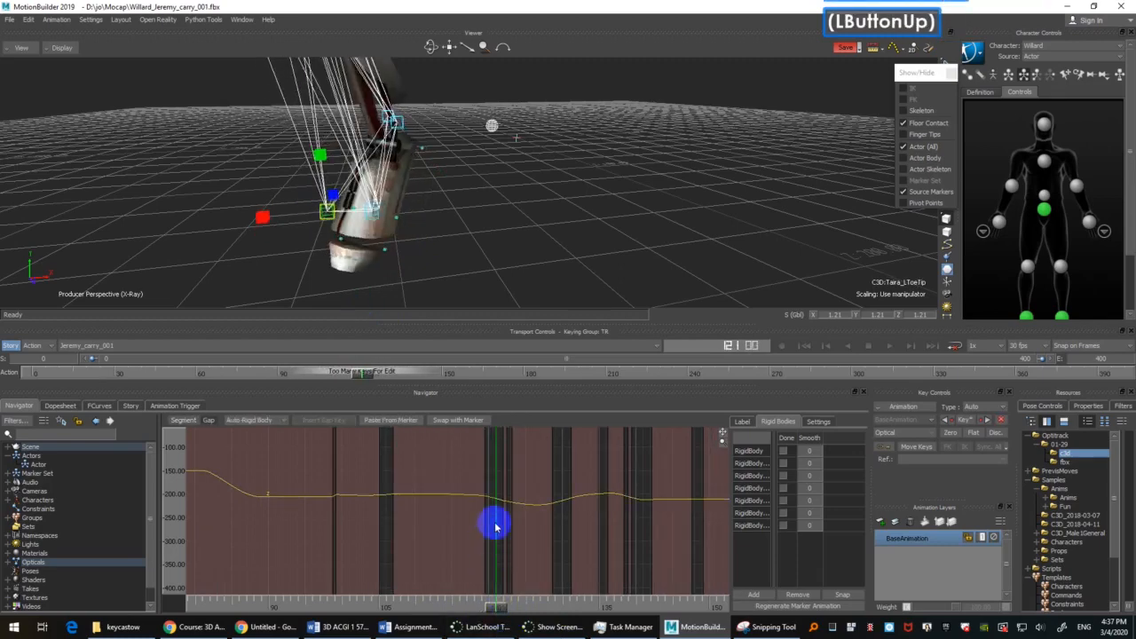
Step: Examine the LToeTip marker's X, Y and Z curves around frame 121 for jumps
left_click_drag(557, 484, 497, 520, "ctrl")
left_click_drag(523, 515, 367, 525, "shift")
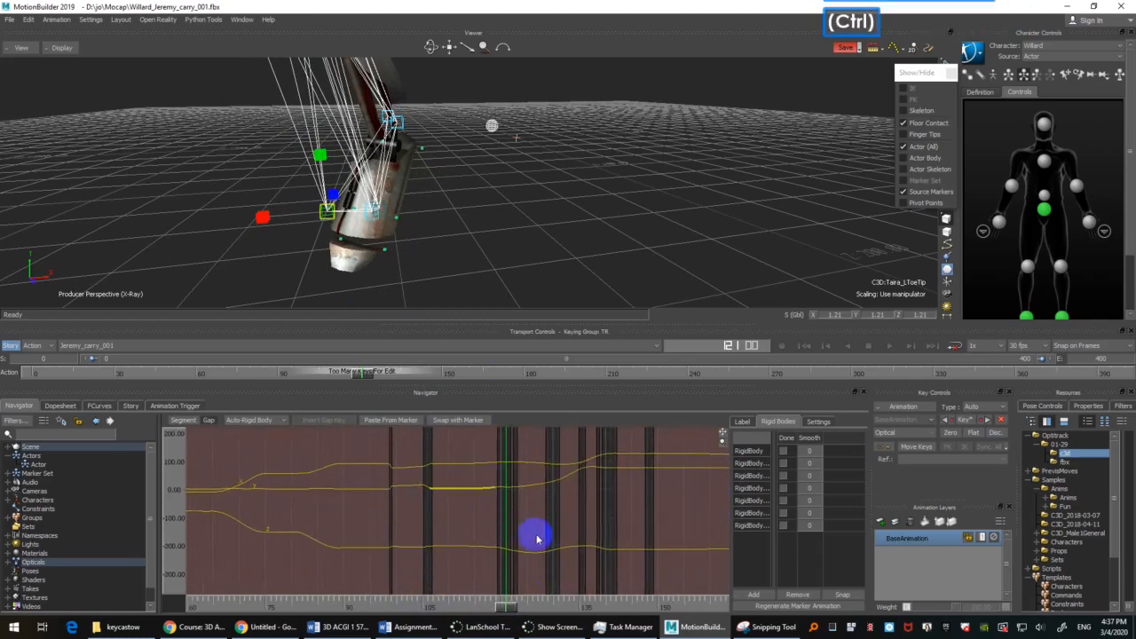
left_click_drag(535, 536, 605, 512, "ctrl")
left_click_drag(547, 515, 532, 504, "shift")
left_click_drag(504, 515, 527, 524, "ctrl")
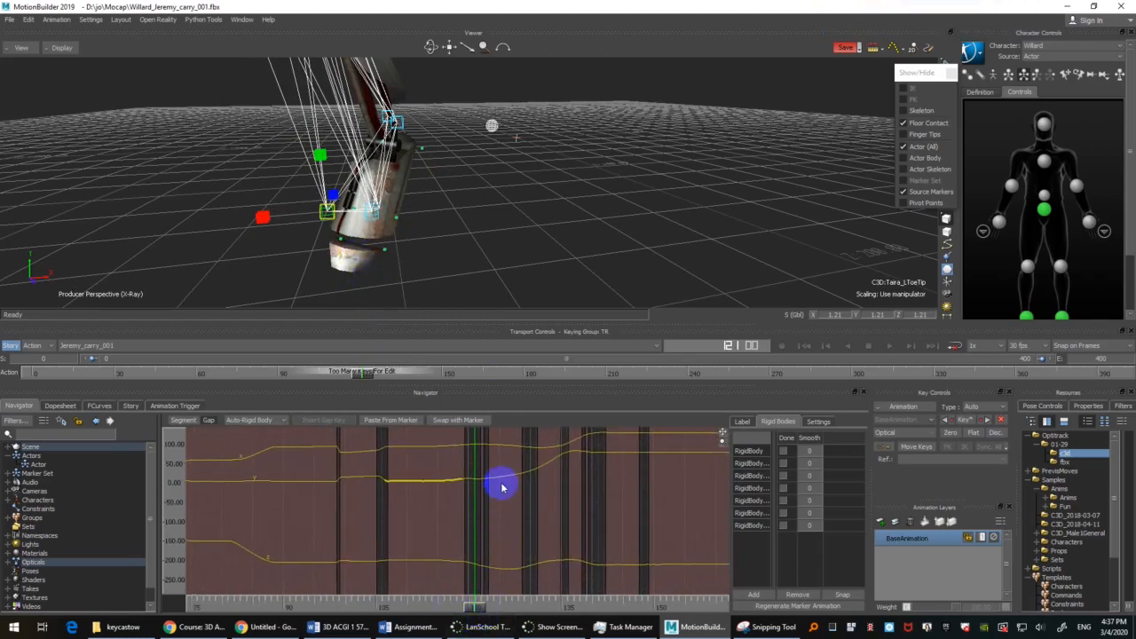
left_click_drag(461, 530, 486, 495, "ctrl")
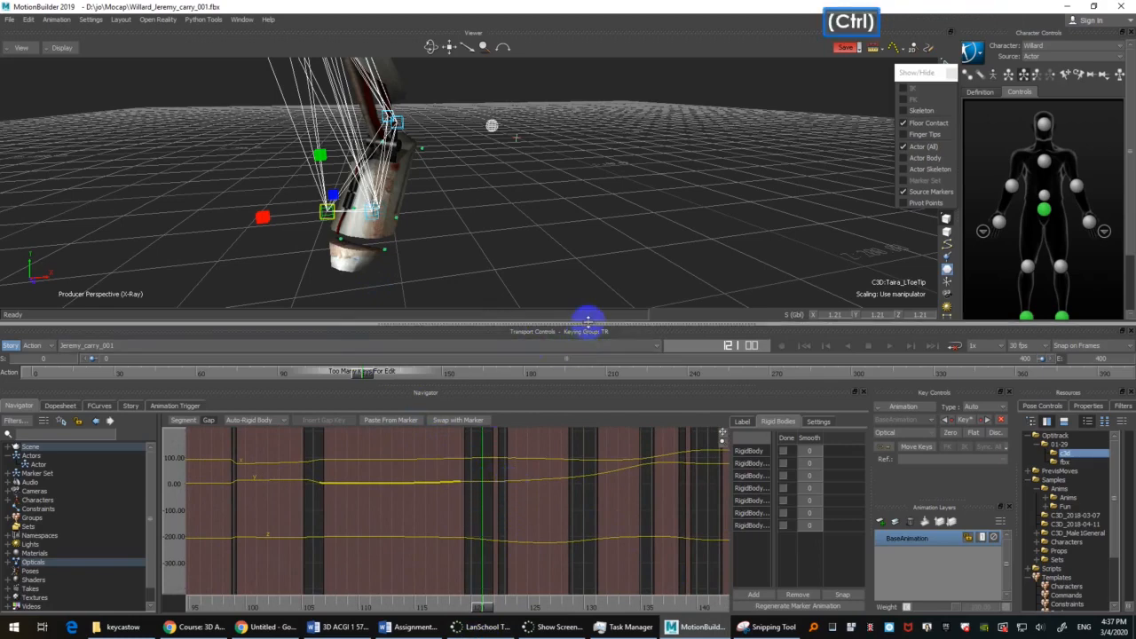
left_click_drag(490, 510, 485, 555, "ctrl")
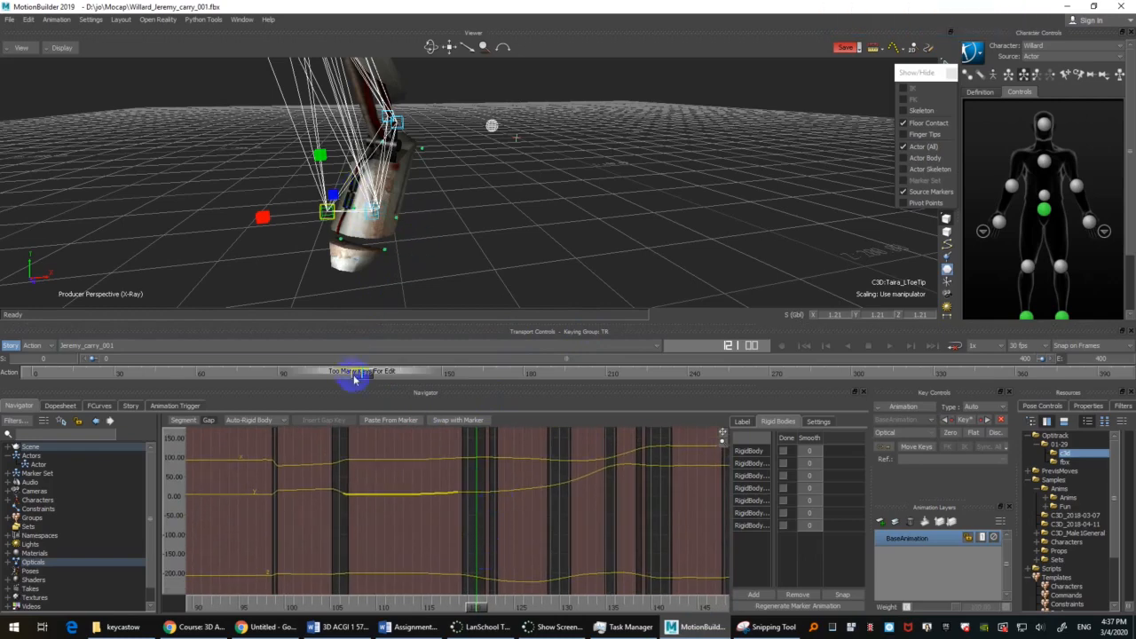
Step: Return to frame 118 and examine the curves of the left foot's LAnkleOut and LHeel markers
mouse_move(364, 380)
left_mouse_down()
mouse_move(381, 375)
mouse_move(349, 372)
mouse_move(357, 360)
left_mouse_up()
left_click(394, 129)
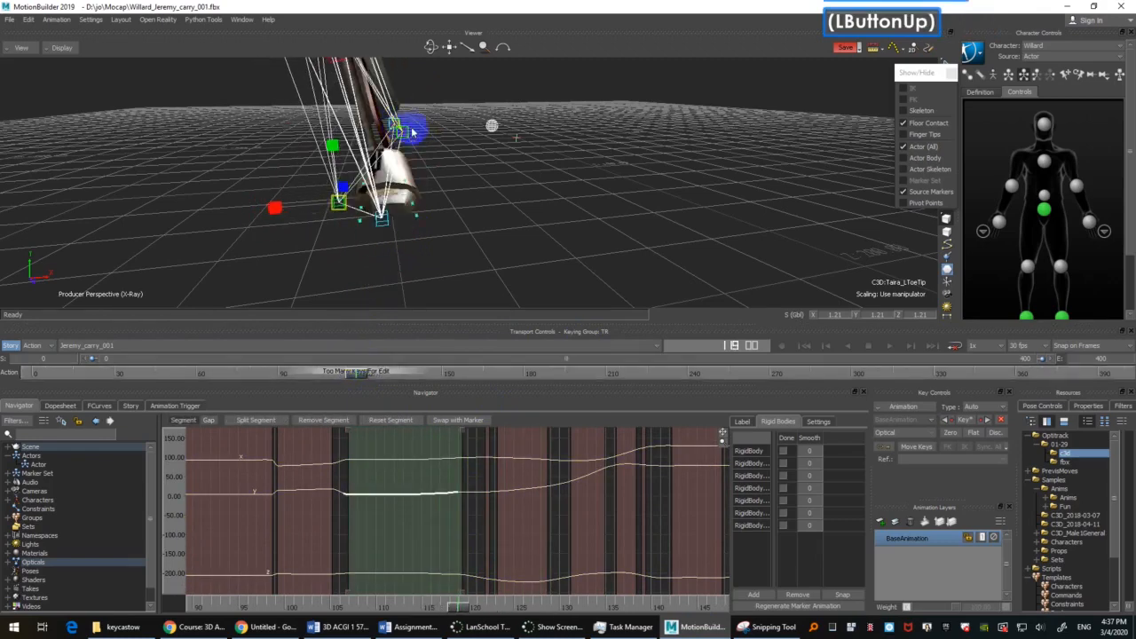
left_click(406, 133)
left_click_drag(447, 538, 426, 513, "ctrl")
left_click_drag(397, 148, 450, 142, "ctrl+shift")
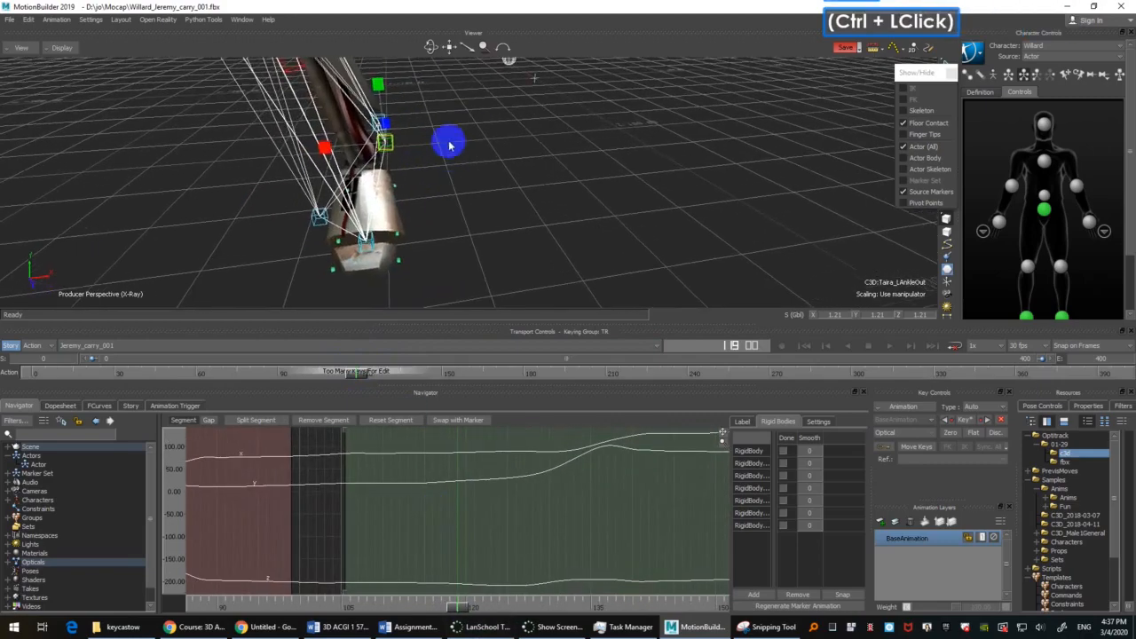
double_click(405, 130)
left_click(379, 119)
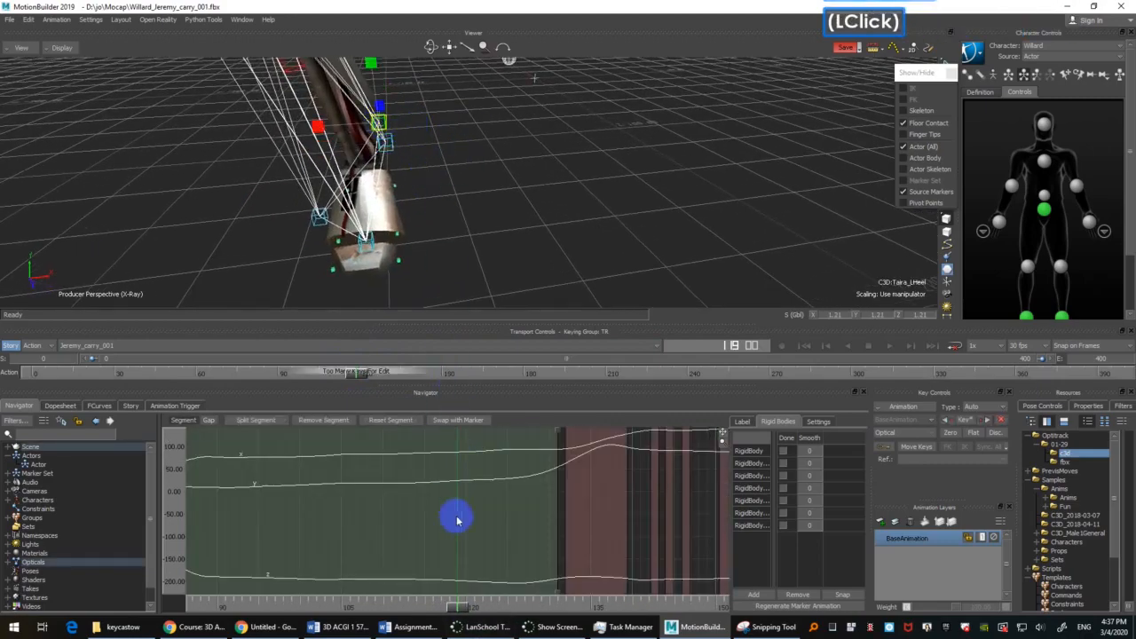
left_click_drag(471, 507, 488, 491, "ctrl")
Step: Check the left leg's motion between about frames 112 and 118, then recheck the LAnkleOut marker's curve
left_click_drag(519, 213, 465, 235, "ctrl+shift")
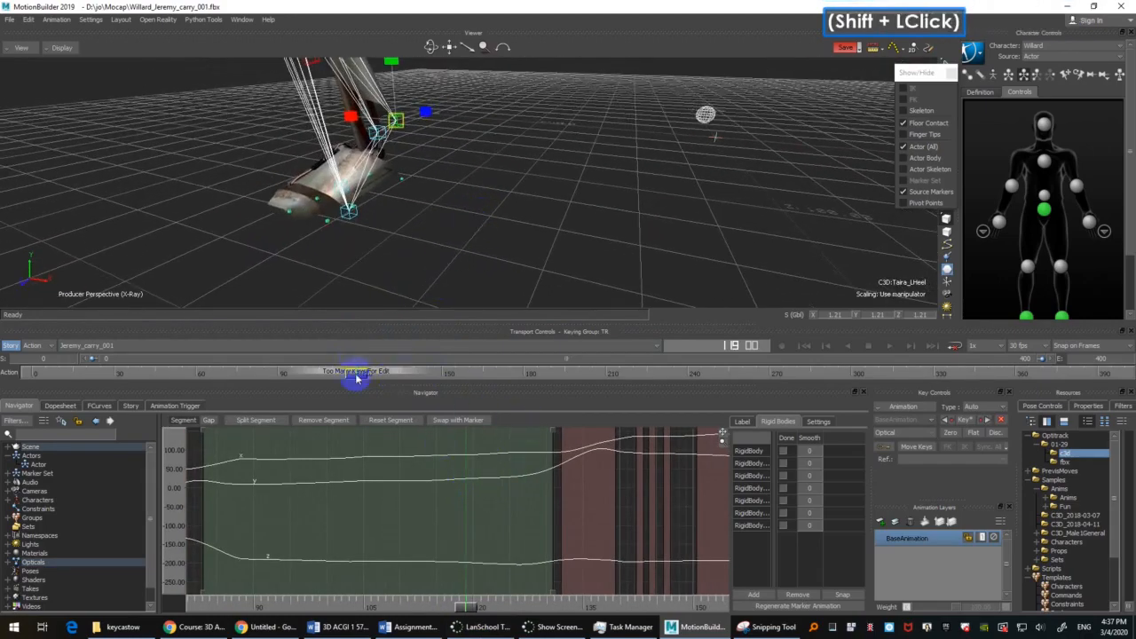
mouse_move(356, 377)
left_mouse_down()
mouse_move(322, 376)
mouse_move(343, 373)
left_mouse_up()
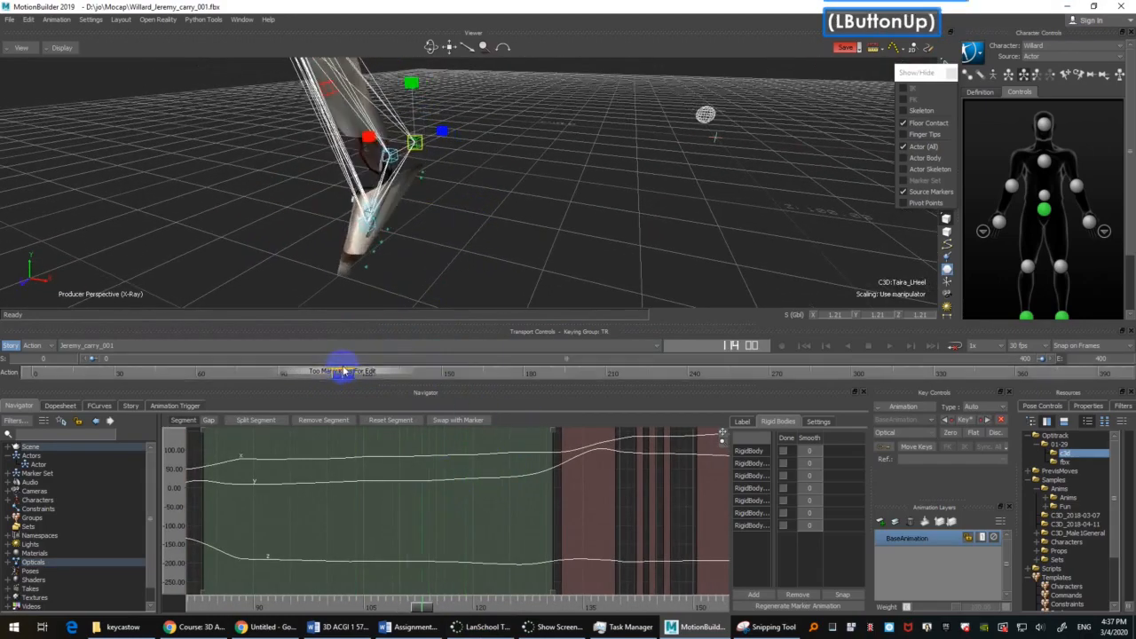
left_click_drag(533, 206, 506, 237, "ctrl")
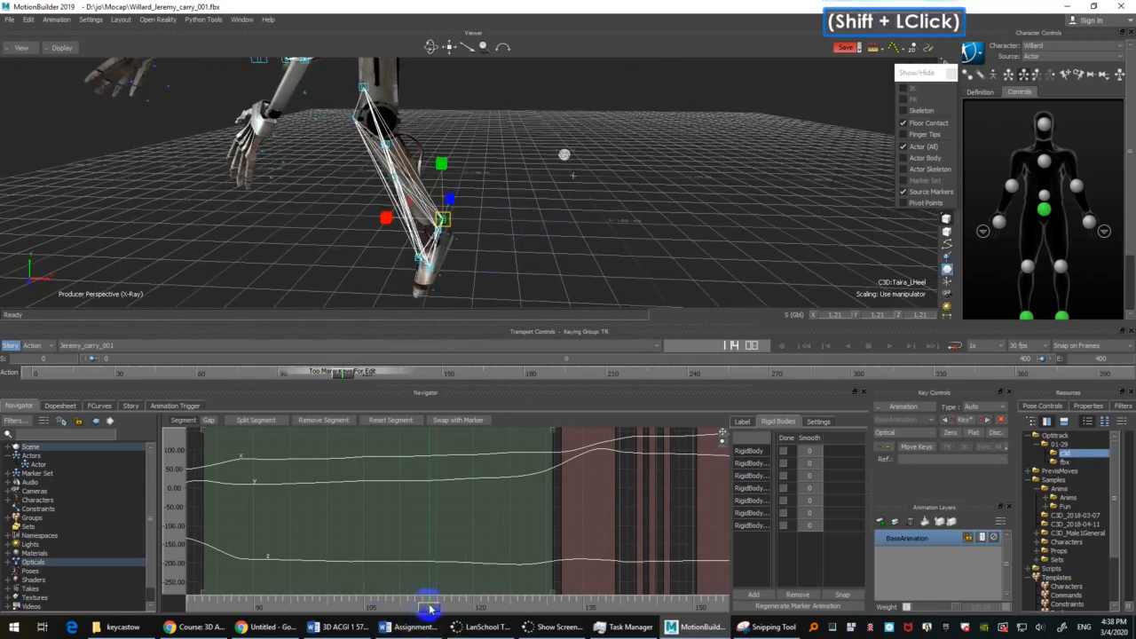
mouse_move(430, 609)
left_mouse_down()
mouse_move(403, 611)
mouse_move(468, 583)
left_mouse_up()
mouse_move(499, 230)
left_mouse_down("ctrl+shift")
mouse_move(472, 249)
mouse_move(511, 233)
left_mouse_up("ctrl+shift")
left_click(414, 233, "shift")
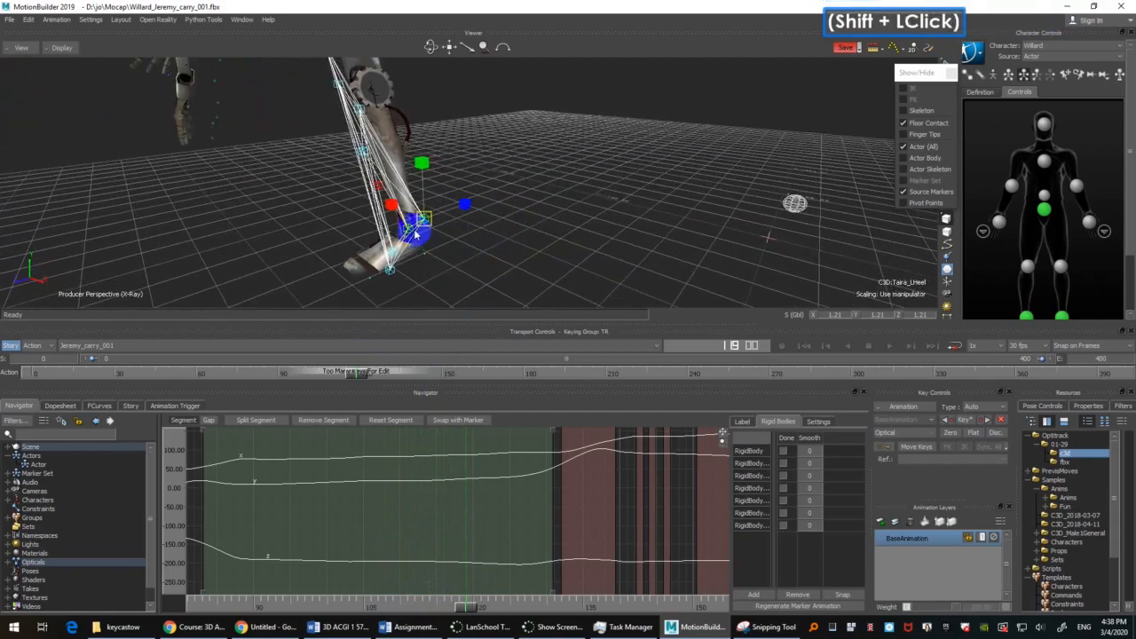
left_click(409, 230)
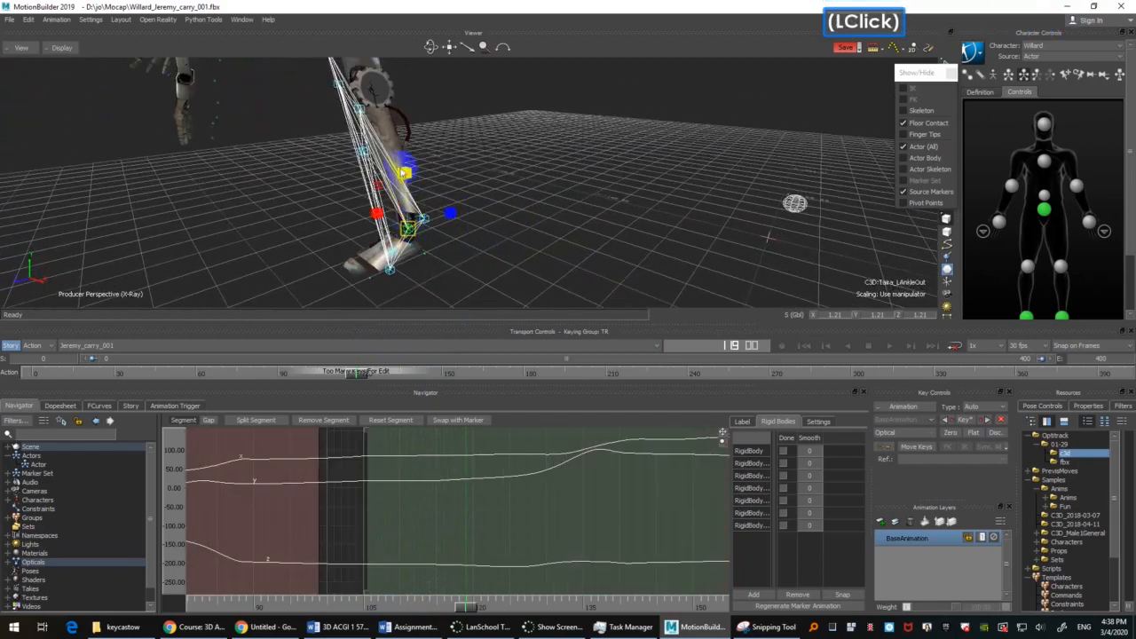
Step: Select the LToeOut marker and check its motion where its gap begins, just after frame 118
left_click(390, 277)
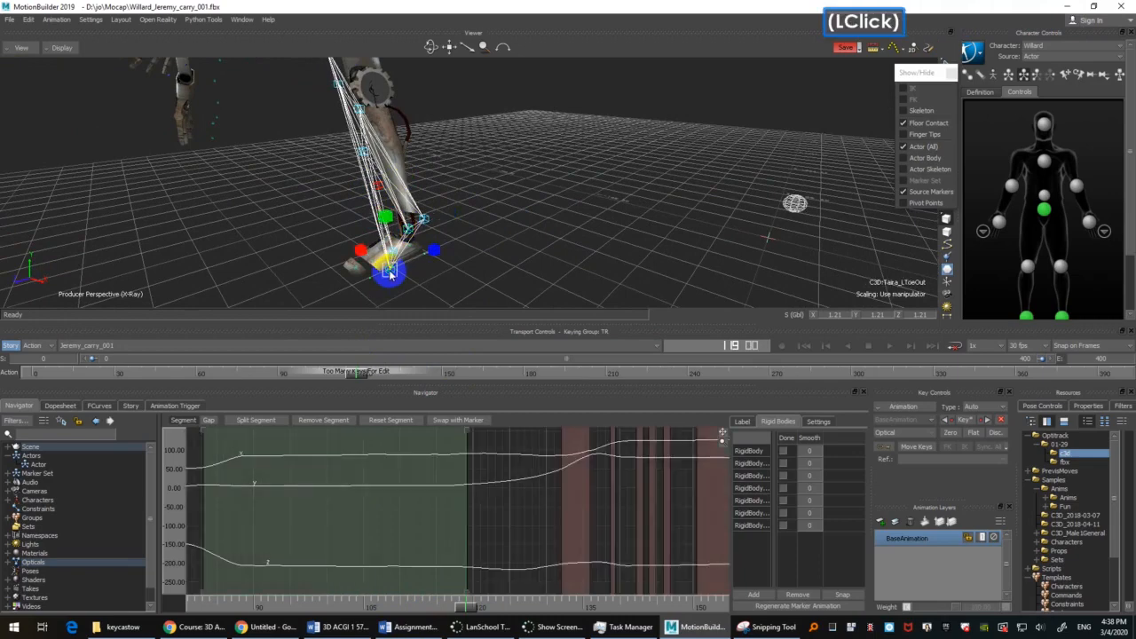
mouse_move(470, 609)
left_mouse_down()
mouse_move(451, 606)
mouse_move(471, 606)
mouse_move(476, 593)
left_mouse_up()
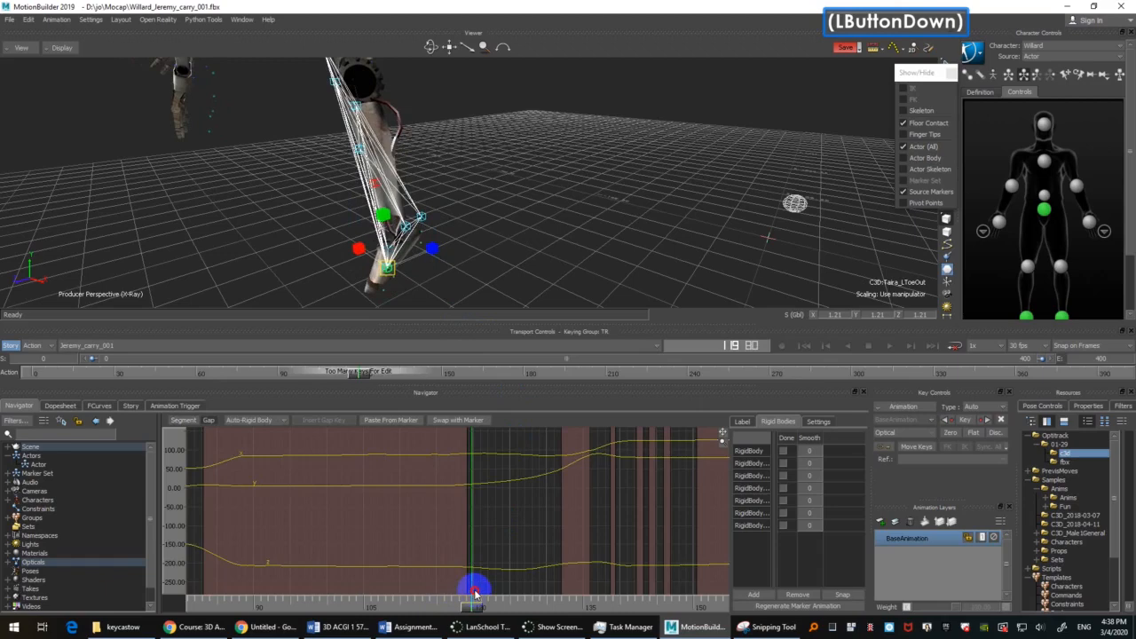
mouse_move(476, 593)
left_mouse_down()
mouse_move(457, 592)
mouse_move(466, 591)
left_mouse_up()
Step: Examine the LToeTip marker's curve around frame 118 and split its segment at about frame 117
left_click(395, 252)
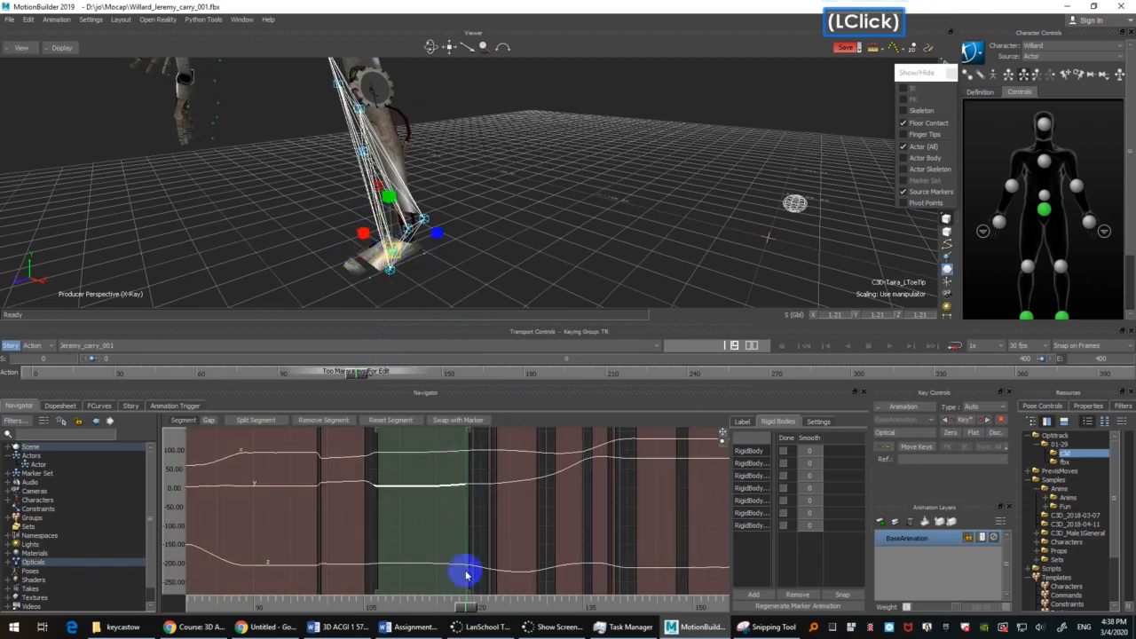
left_click_drag(417, 535, 371, 582, "ctrl")
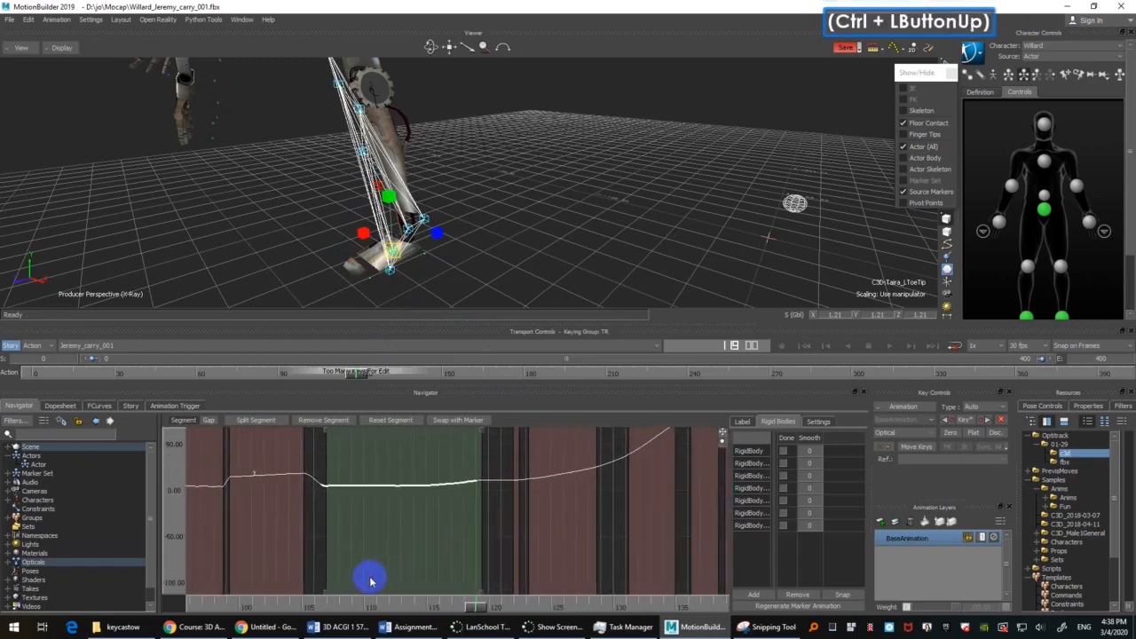
mouse_move(502, 515)
left_mouse_down("ctrl")
mouse_move(457, 507)
mouse_move(525, 474)
mouse_move(578, 479)
mouse_move(382, 586)
mouse_move(500, 525)
mouse_move(530, 530)
mouse_move(509, 536)
left_mouse_up("ctrl")
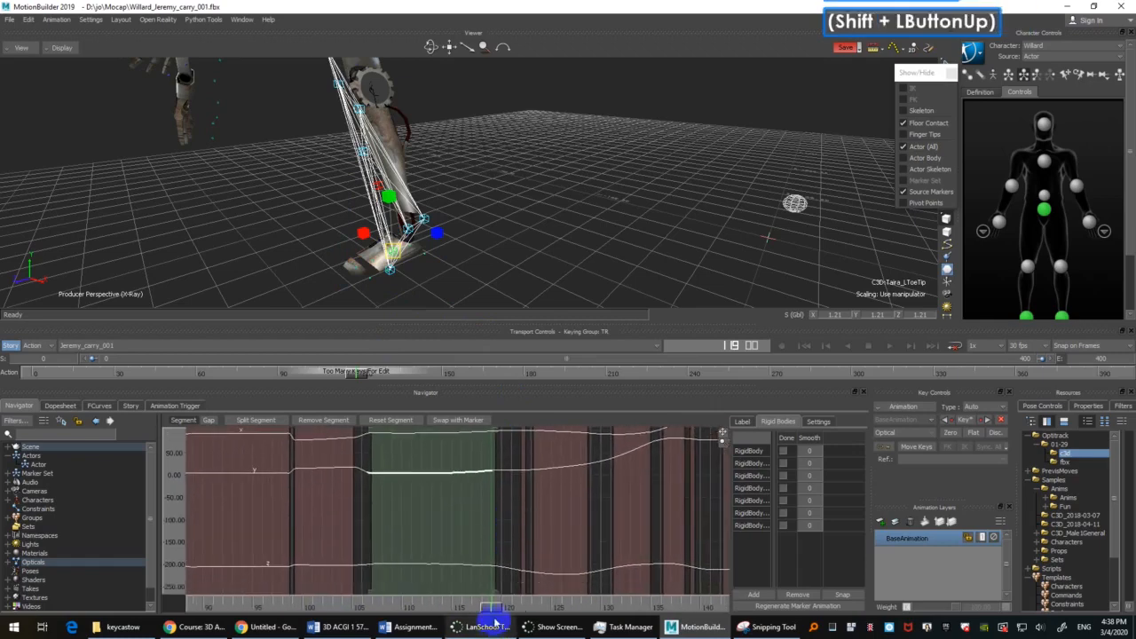
left_click_drag(494, 609, 482, 606)
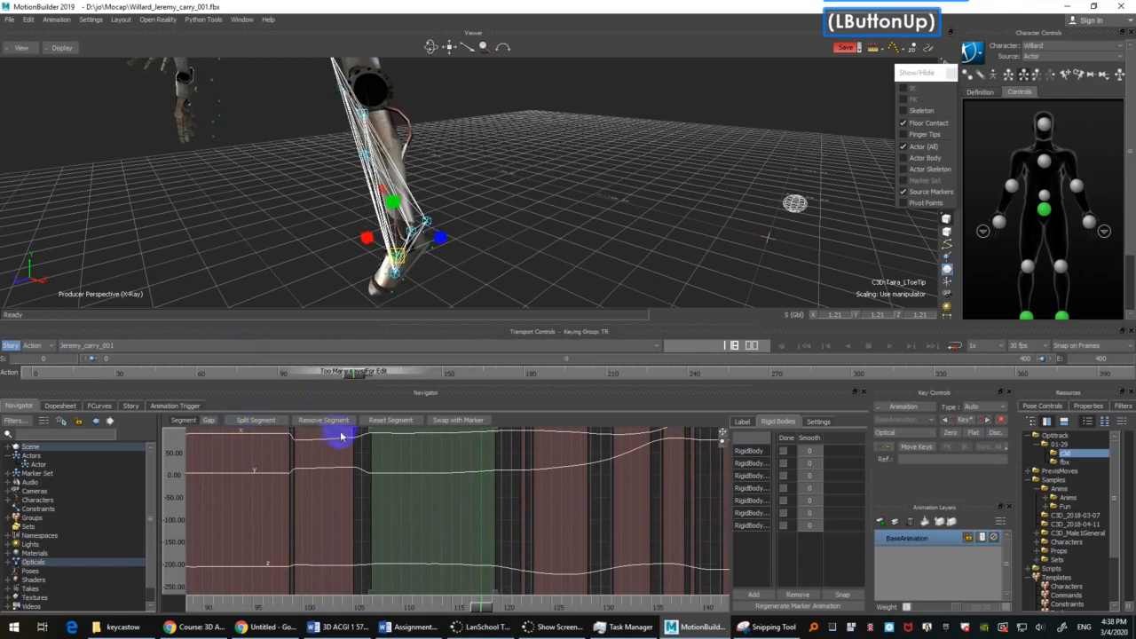
left_click(264, 420)
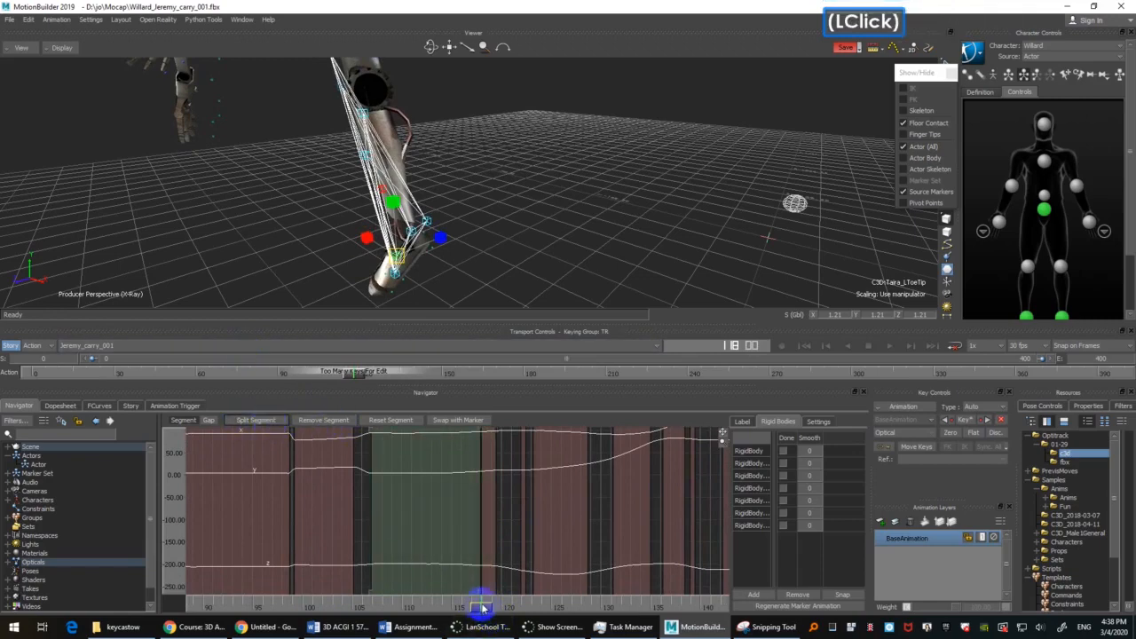
Step: Remove the LToeTip marker's short segment at frame 118 and set the resulting gap to Auto-Bezier interpolation
left_click_drag(480, 607, 490, 607)
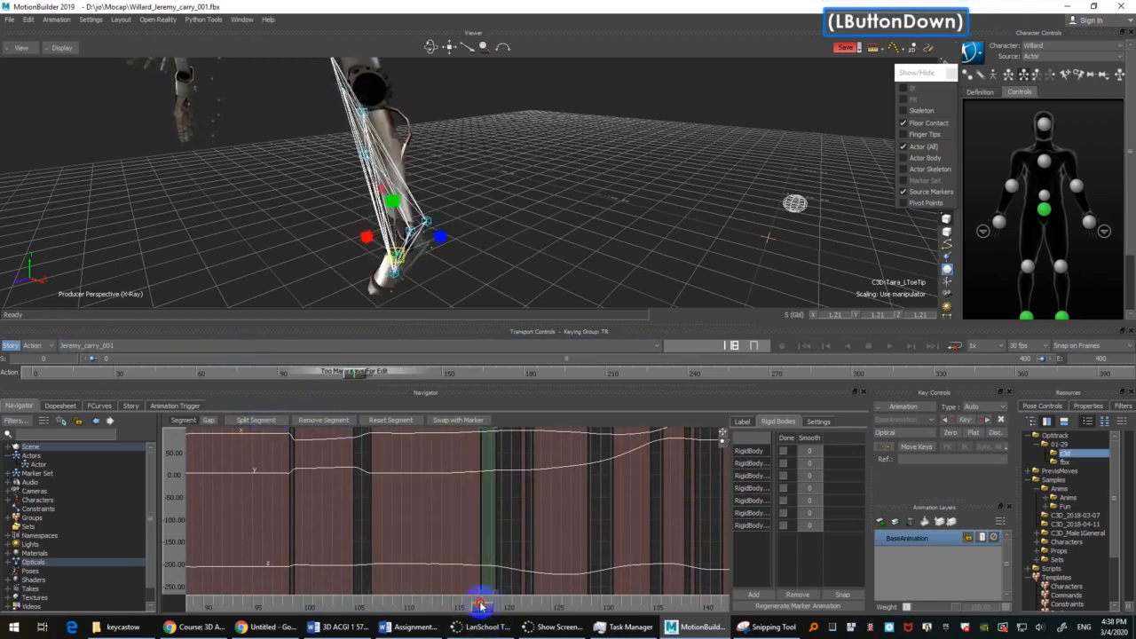
left_click_drag(490, 604, 490, 603)
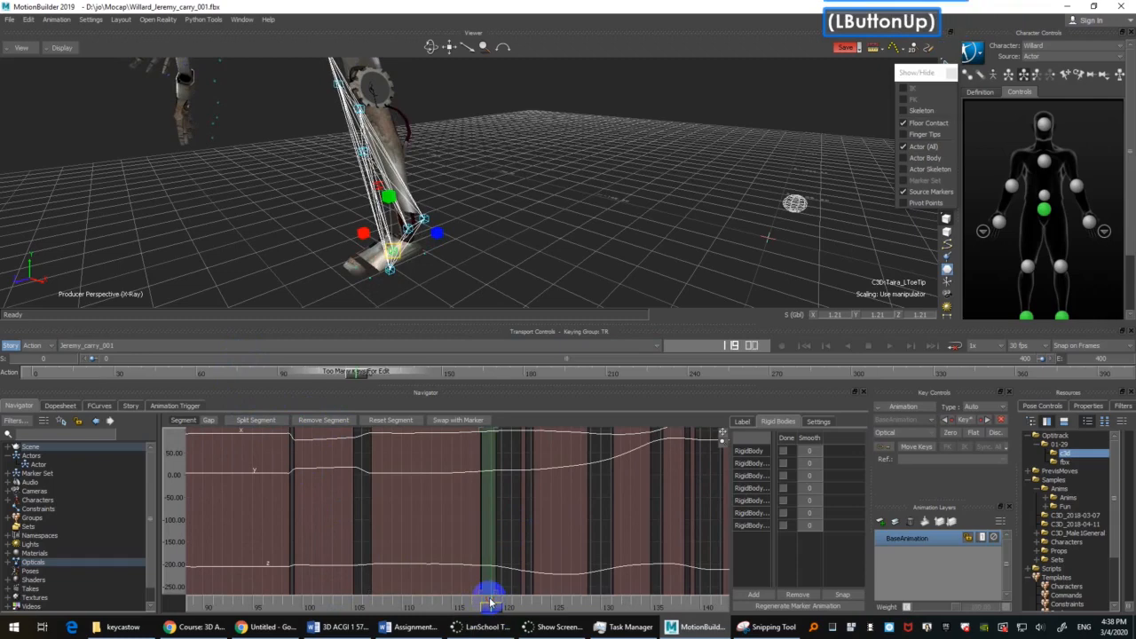
left_click(338, 423)
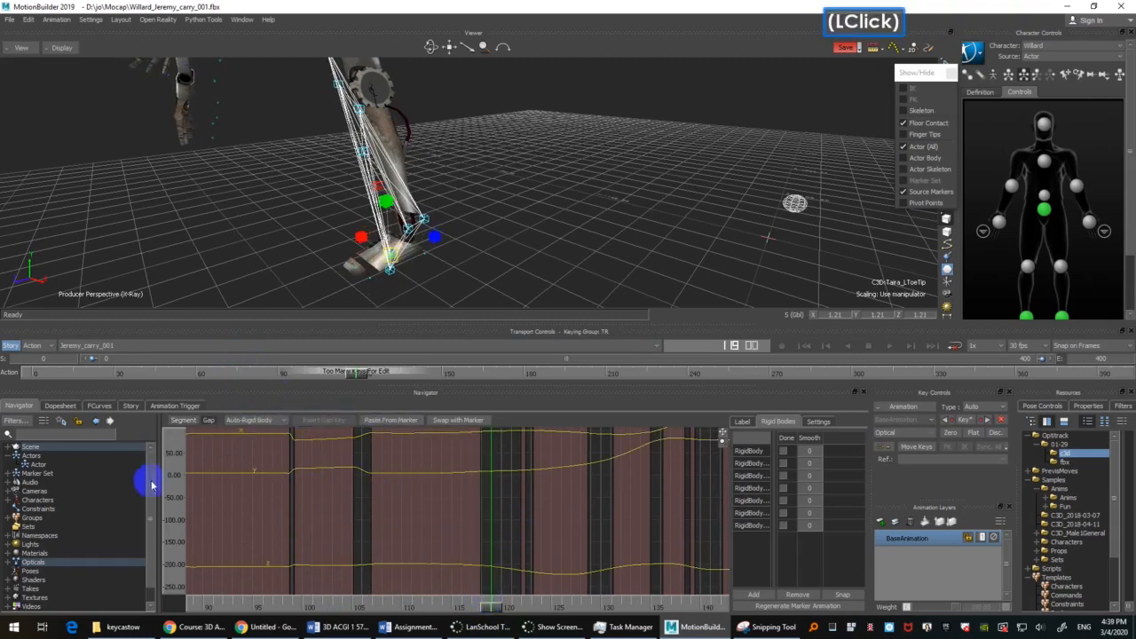
mouse_move(489, 604)
left_mouse_down()
mouse_move(475, 609)
mouse_move(507, 598)
mouse_move(479, 591)
mouse_move(525, 578)
mouse_move(487, 590)
mouse_move(493, 582)
left_mouse_up()
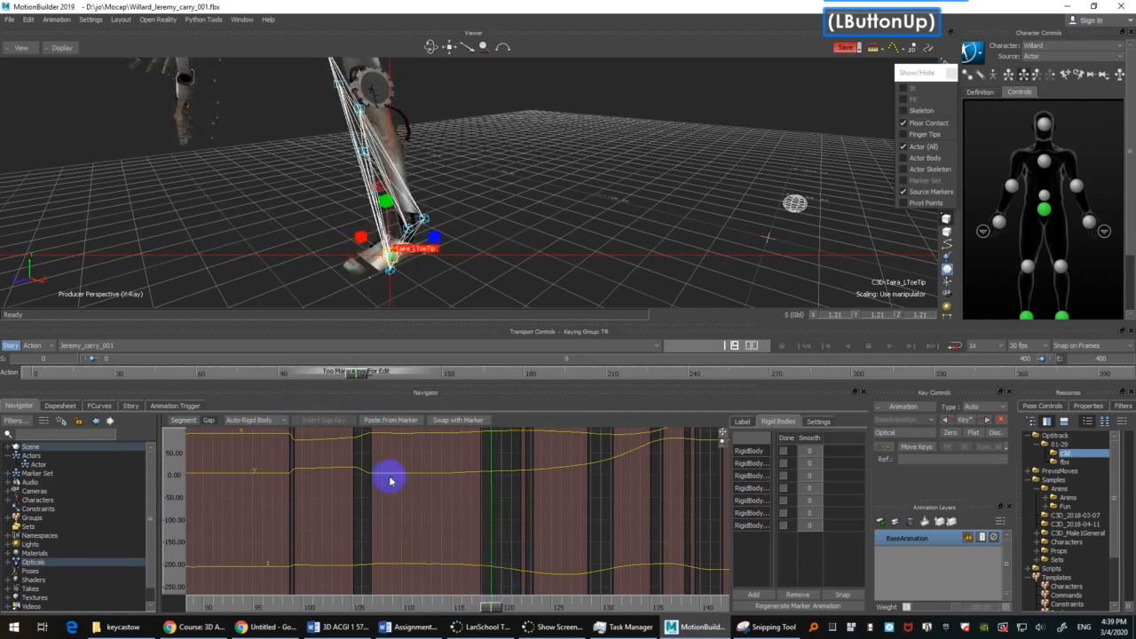
left_click(246, 420)
left_click(244, 457)
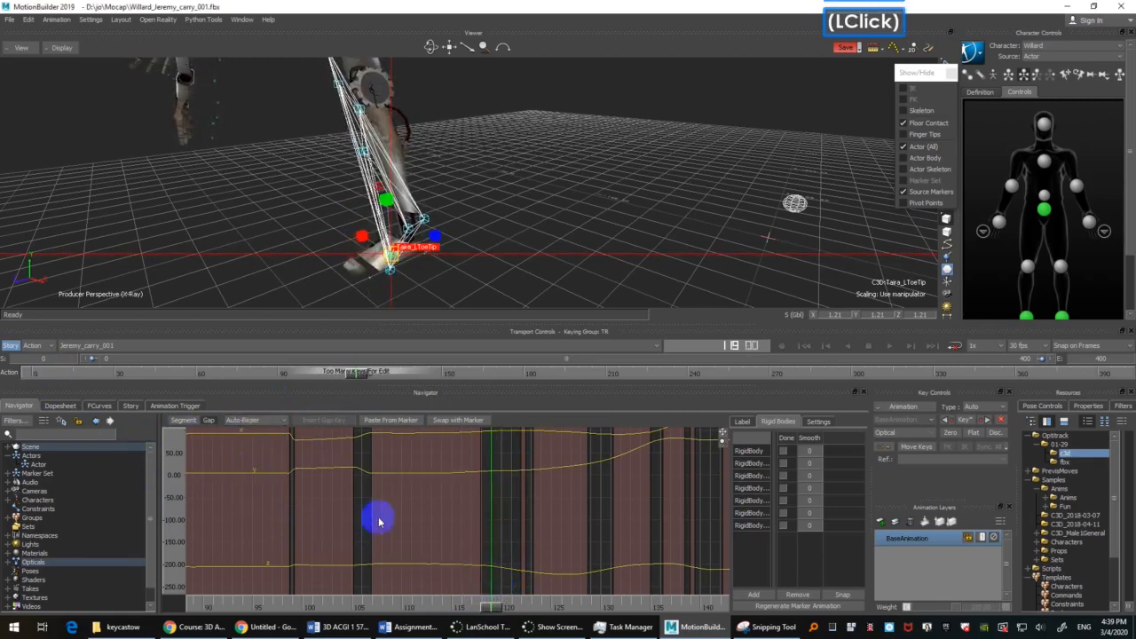
Step: Check the LToeOut and LToeIn markers at frame 121, then return to the LToeTip marker at frame 118
mouse_move(496, 608)
left_mouse_down()
mouse_move(471, 609)
mouse_move(512, 607)
left_mouse_up()
scroll(481, 266, "up", 3)
left_click_drag(514, 223, 423, 272, "ctrl+shift")
left_click(424, 238)
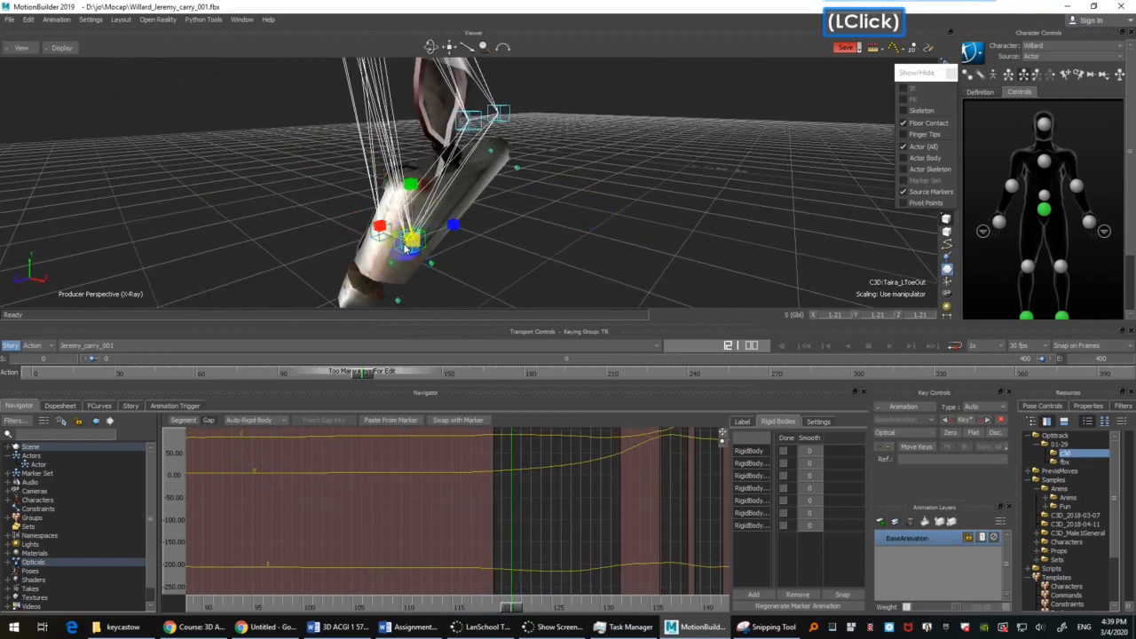
left_click(397, 252)
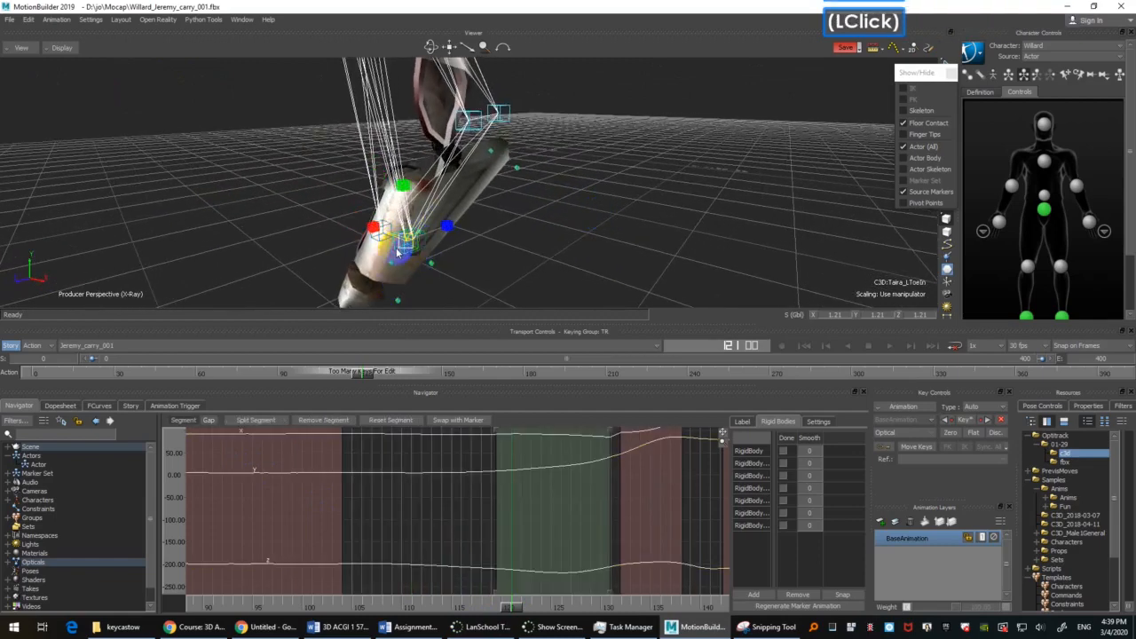
left_click_drag(503, 602, 494, 602)
left_click(417, 227)
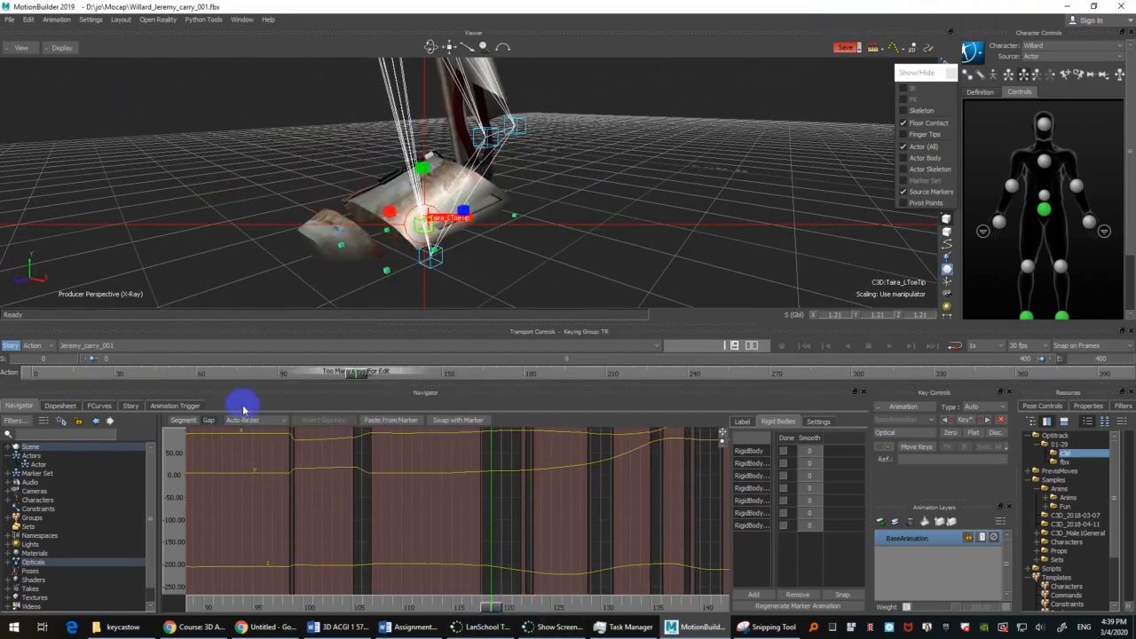
Step: Check the left foot's motion across the LToeTip marker's gap between about frames 117 and 126
left_click(509, 594)
left_click_drag(490, 609, 560, 547)
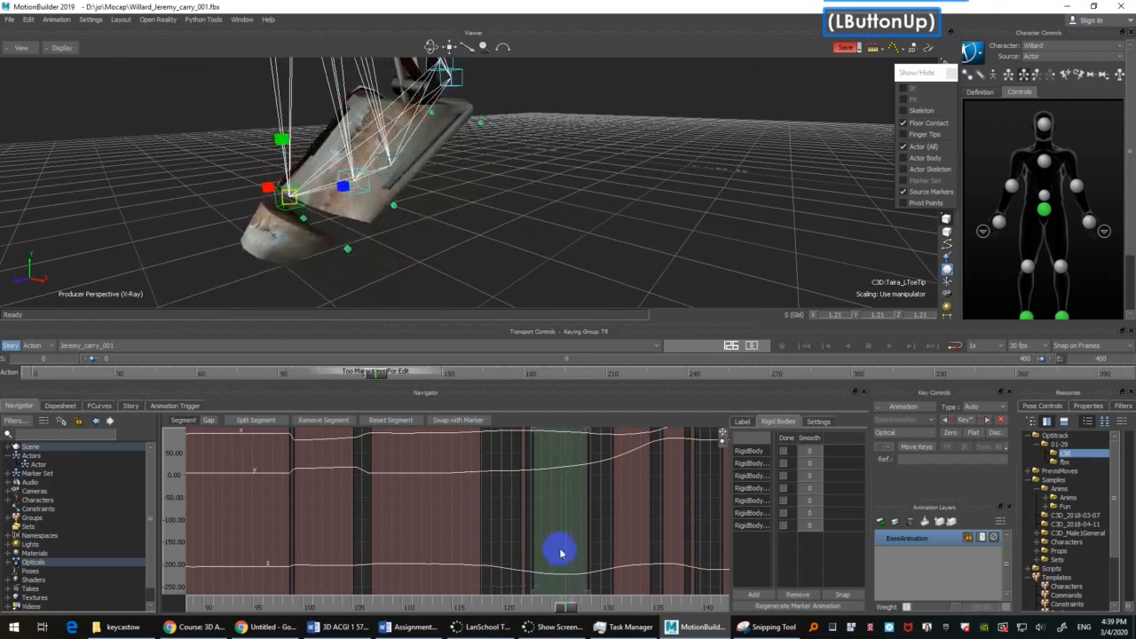
scroll(548, 154, "down", 2)
left_click_drag(548, 155, 532, 233, "shift")
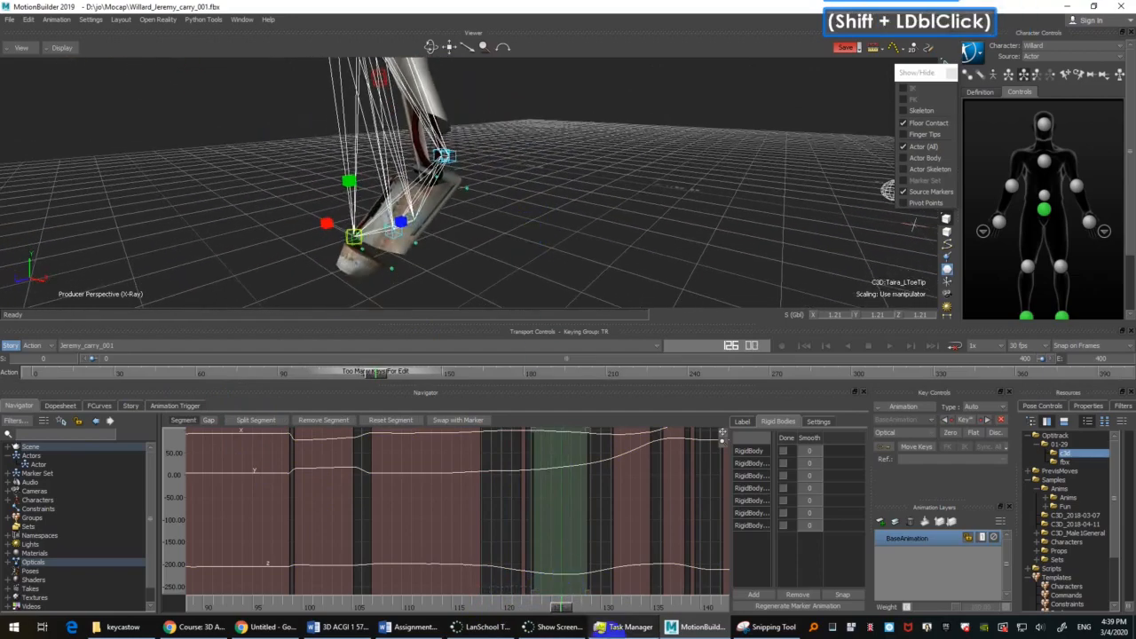
left_click_drag(561, 608, 490, 588)
left_click_drag(524, 293, 552, 169, "shift")
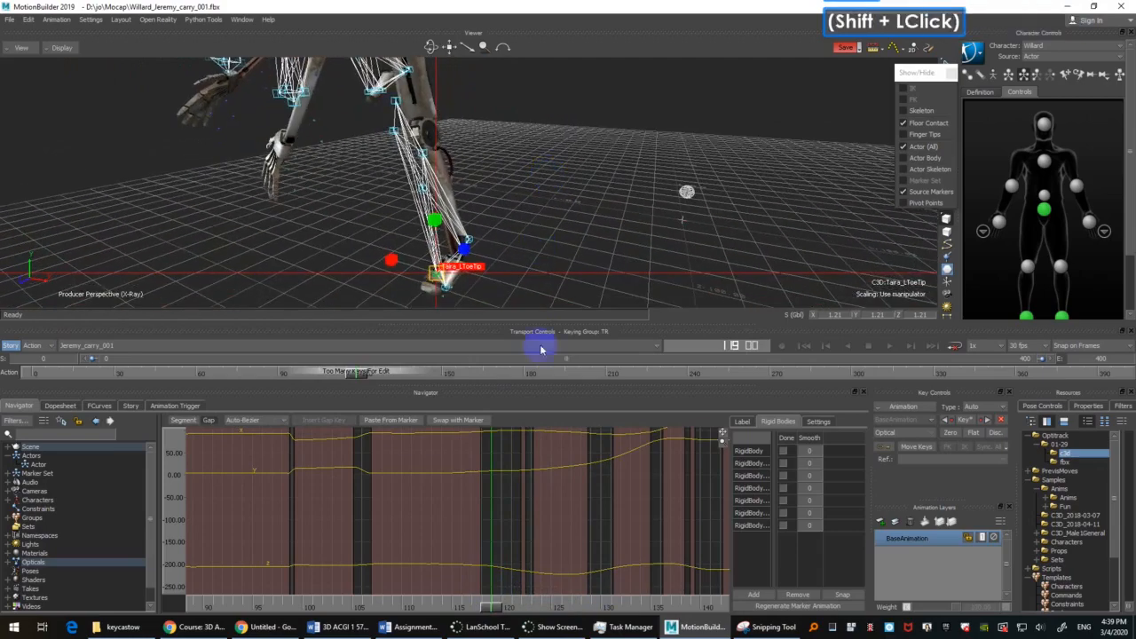
left_click_drag(494, 608, 481, 608)
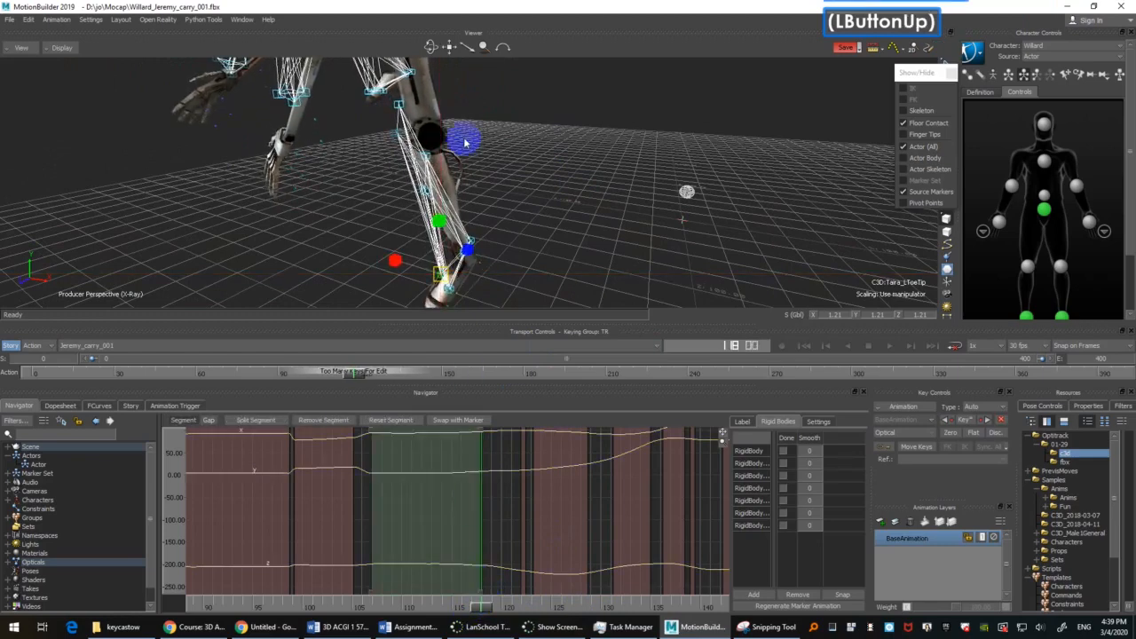
Step: Examine the curves of the left leg's LKneeFront, LThigh, LKneeOut and LShin markers around frame 118
left_click(396, 134)
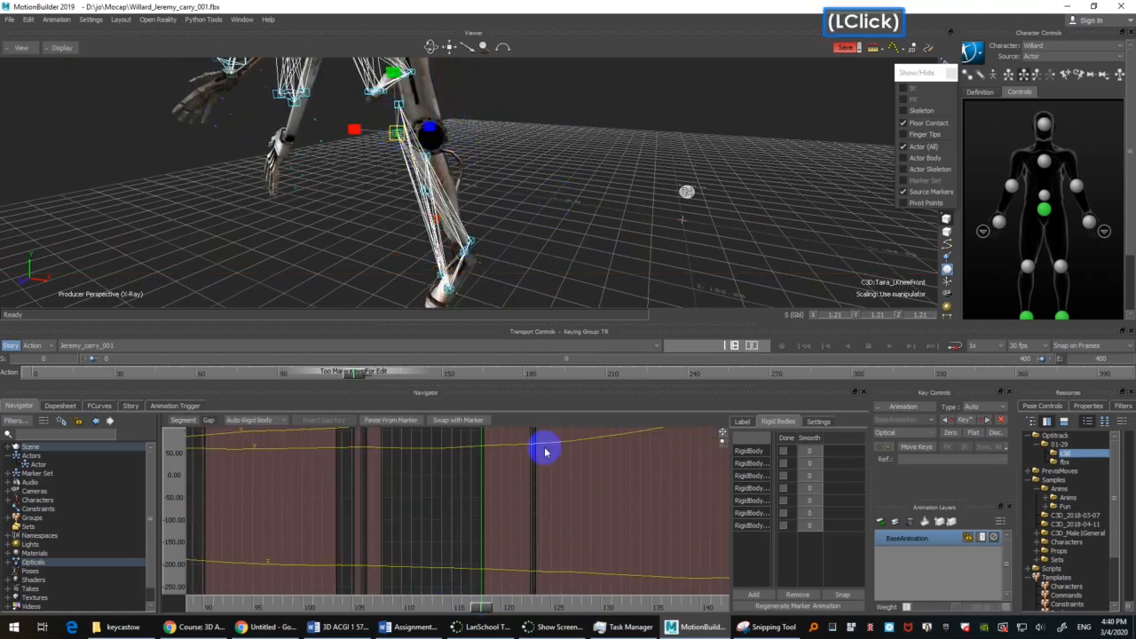
left_click(397, 106)
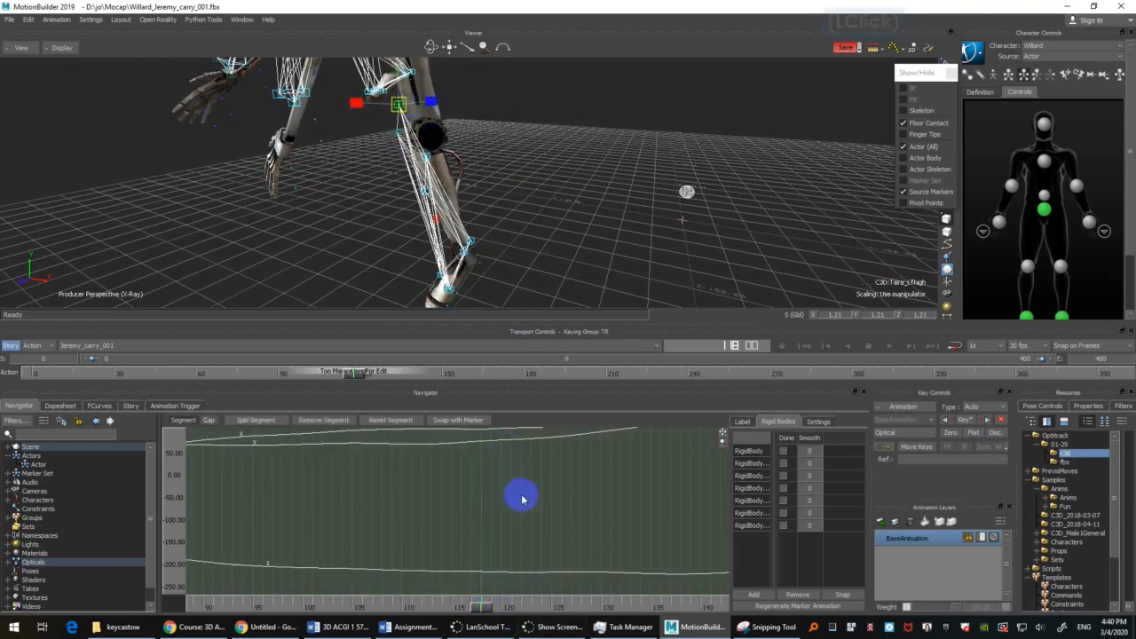
mouse_move(522, 498)
left_mouse_down("ctrl")
mouse_move(495, 512)
mouse_move(522, 467)
mouse_move(511, 485)
left_mouse_up("ctrl")
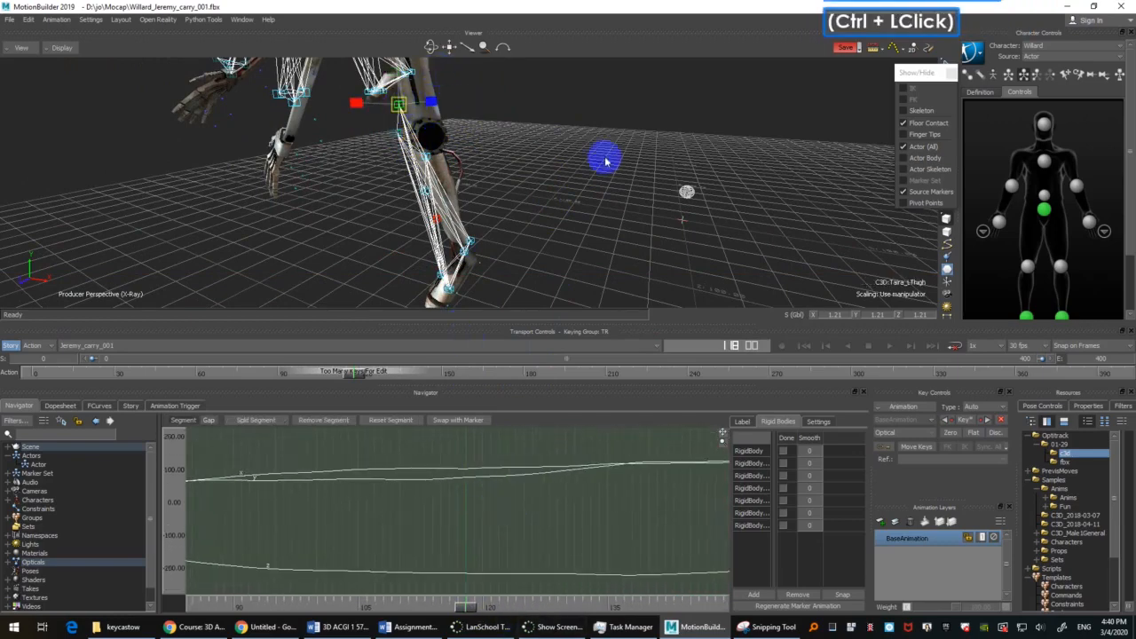
left_click_drag(606, 160, 486, 170, "ctrl")
left_click(509, 196)
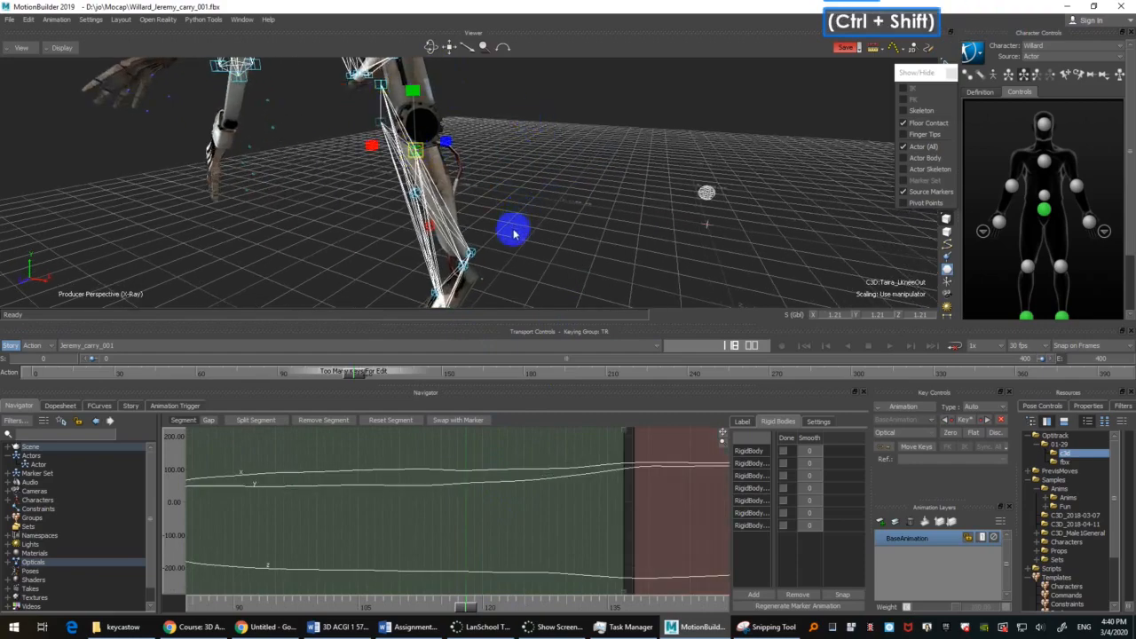
mouse_move(515, 231)
left_mouse_down("ctrl+shift")
mouse_move(558, 233)
mouse_move(414, 201)
left_mouse_up("ctrl+shift")
double_click(414, 201, "ctrl")
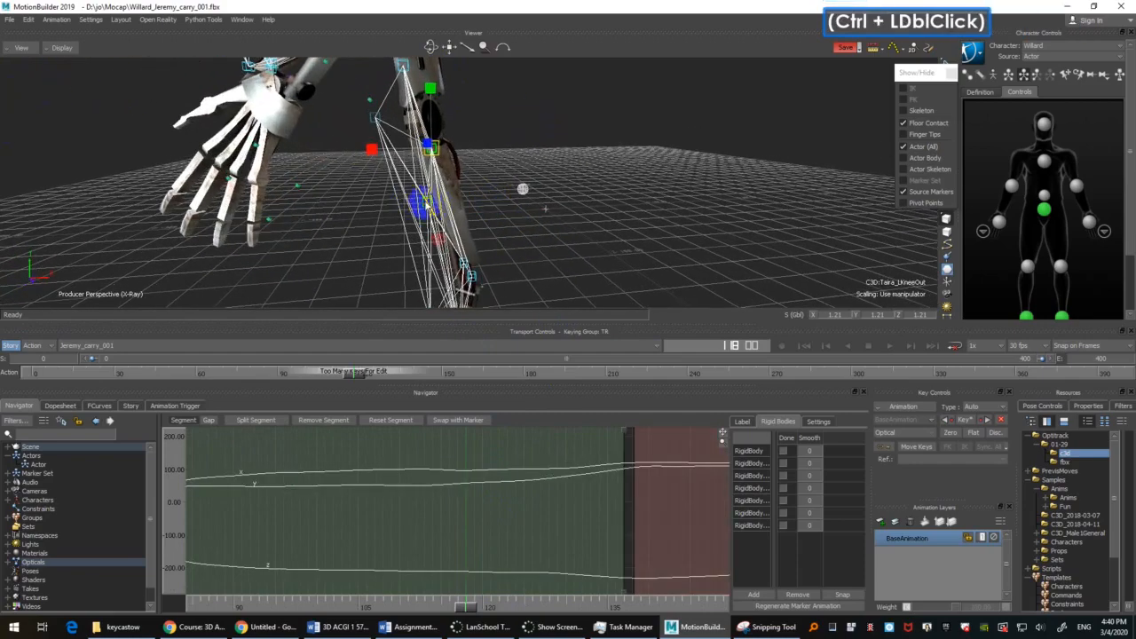
left_click(427, 205)
mouse_move(463, 608)
left_mouse_down()
mouse_move(485, 599)
mouse_move(464, 591)
mouse_move(475, 595)
left_mouse_up()
left_click_drag(569, 221, 581, 178, "shift")
mouse_move(581, 177)
left_mouse_down("ctrl+shift")
mouse_move(633, 207)
mouse_move(602, 197)
left_mouse_up("ctrl+shift")
mouse_move(602, 197)
left_mouse_down("ctrl")
mouse_move(554, 269)
mouse_move(536, 190)
mouse_move(631, 244)
left_mouse_up("ctrl")
left_click_drag(471, 609, 471, 585)
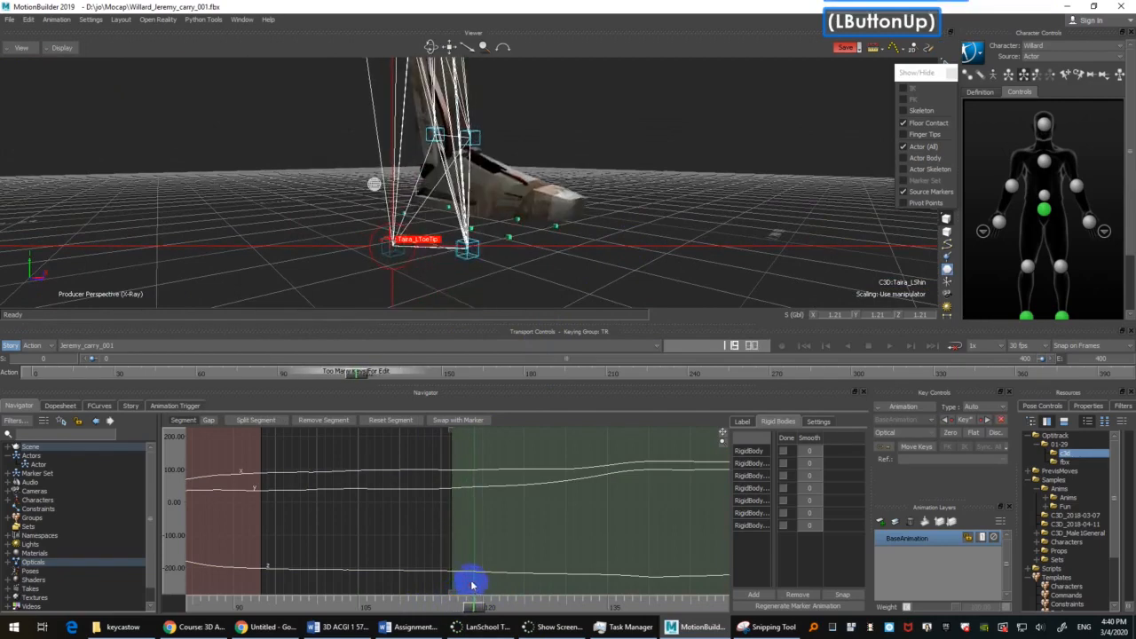
Step: Inspect the LToeTip marker's gap around frame 118 and restore the short segment removed from it
left_click(397, 256)
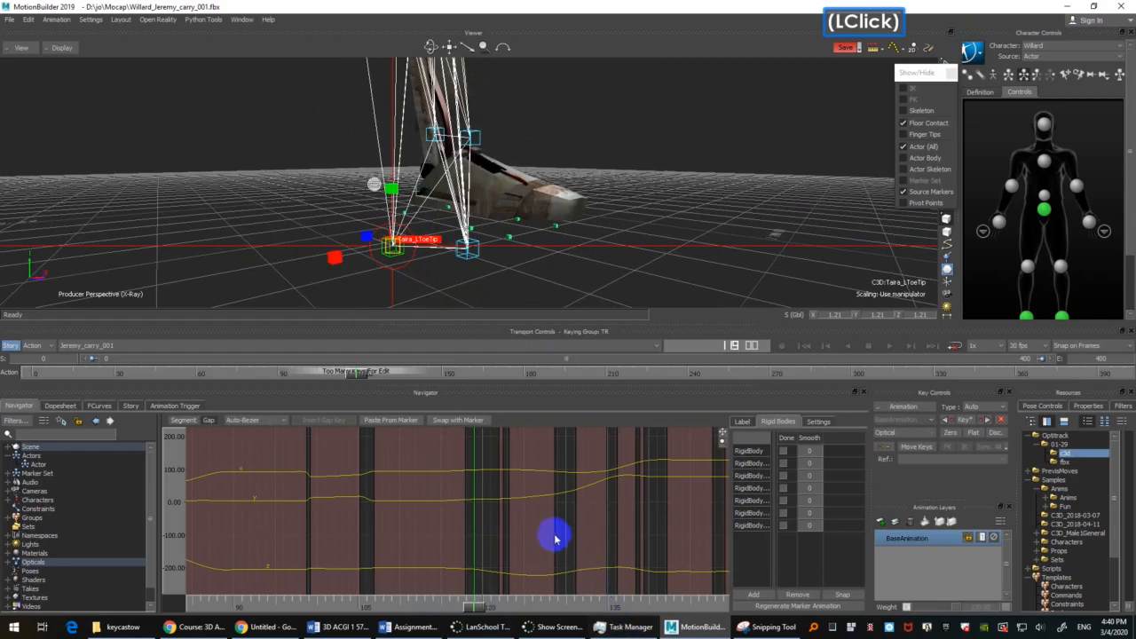
mouse_move(607, 225)
left_mouse_down("ctrl")
mouse_move(665, 177)
mouse_move(654, 163)
mouse_move(660, 208)
mouse_move(599, 223)
mouse_move(603, 243)
left_mouse_up("ctrl")
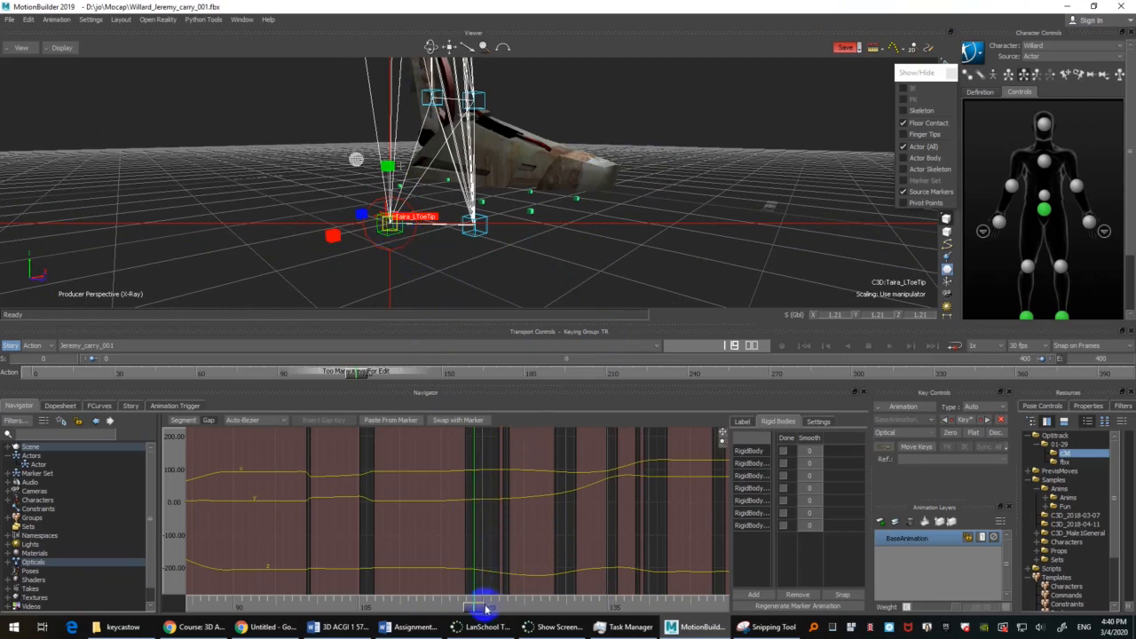
left_click_drag(476, 611, 475, 606)
left_click_drag(434, 262, 477, 272)
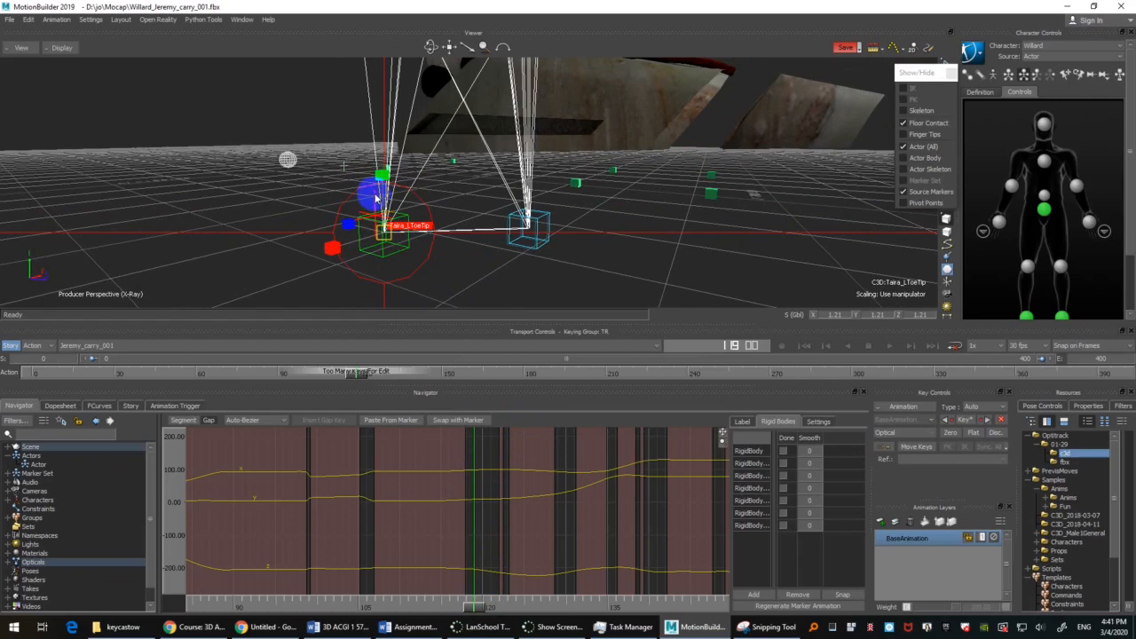
left_click(466, 260)
left_click(402, 247)
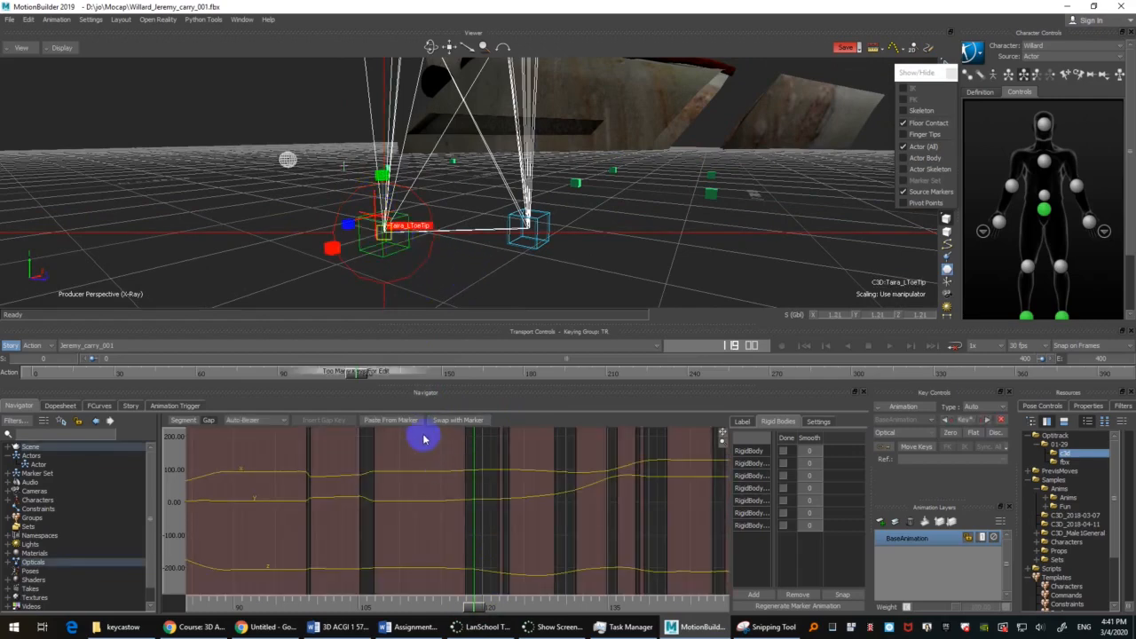
left_click(375, 197)
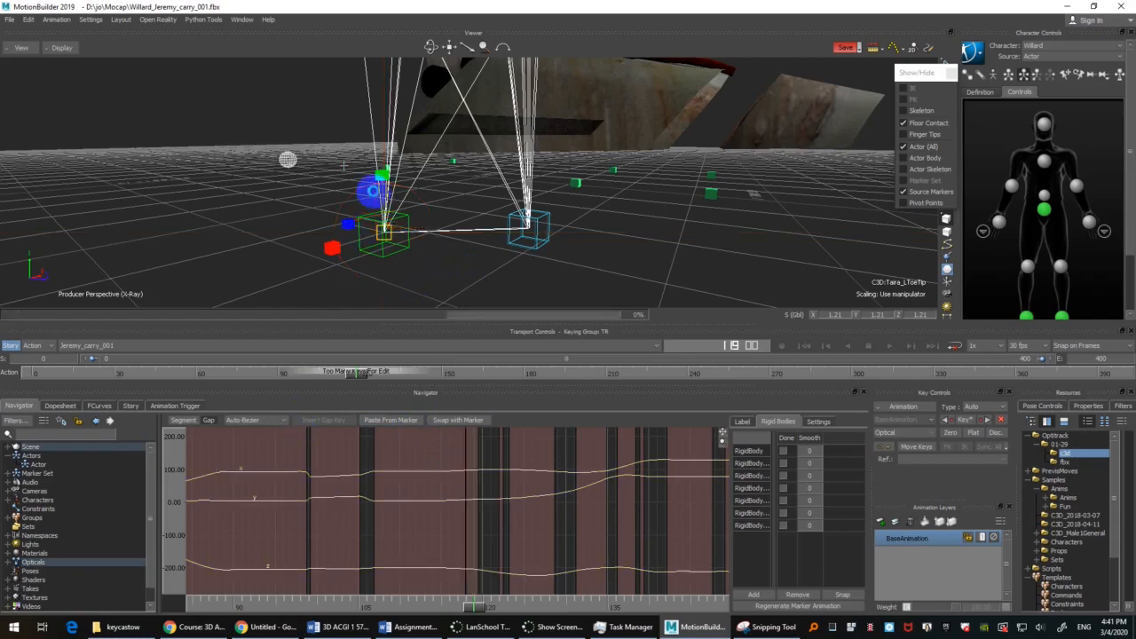
scroll(375, 195, "down", 5)
scroll(374, 193, "up", 4)
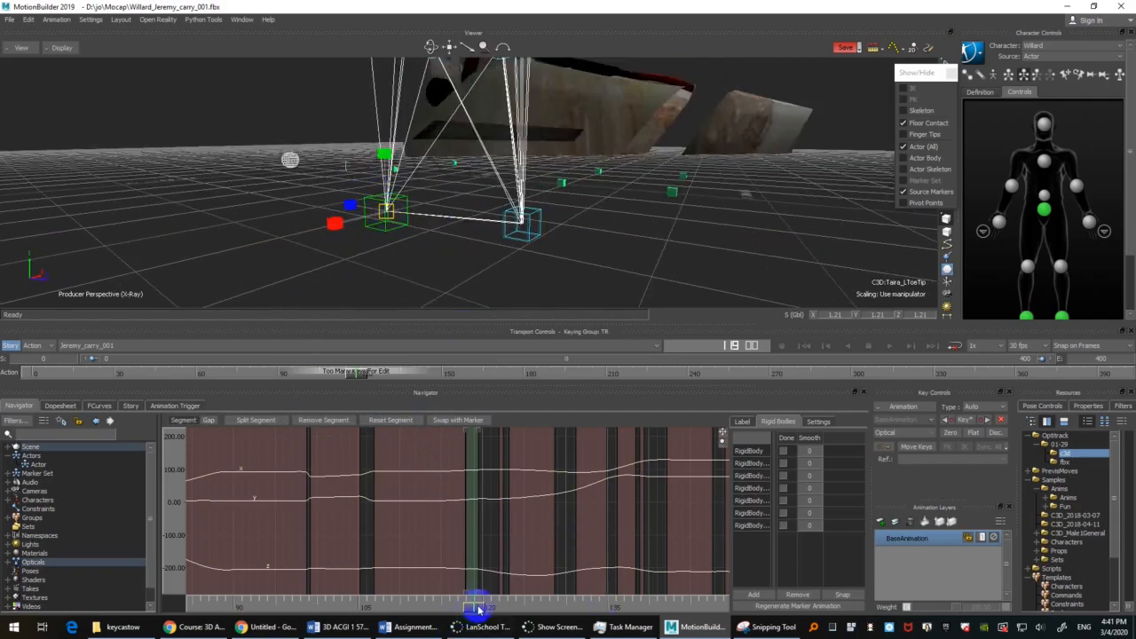
Step: Split the LToeOut marker's segment at frame 117 and remove the short segment following the split
mouse_move(477, 609)
left_mouse_down()
mouse_move(452, 608)
mouse_move(464, 588)
mouse_move(483, 589)
left_mouse_up()
left_click(555, 196)
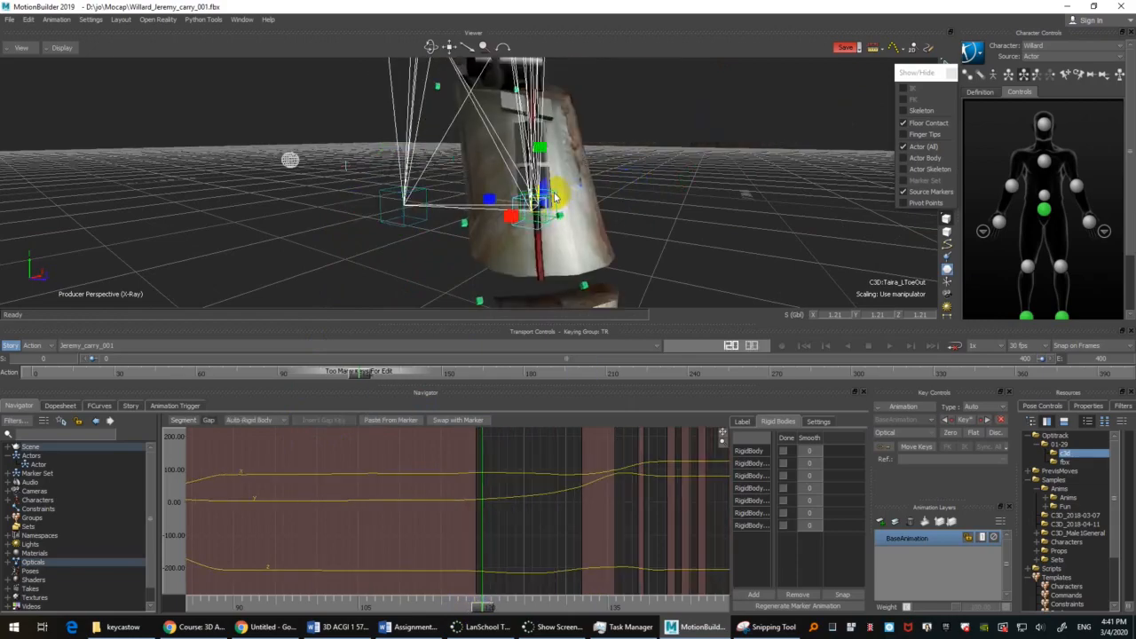
scroll(690, 233, "down", 4)
left_click_drag(689, 234, 595, 222, "ctrl+shift")
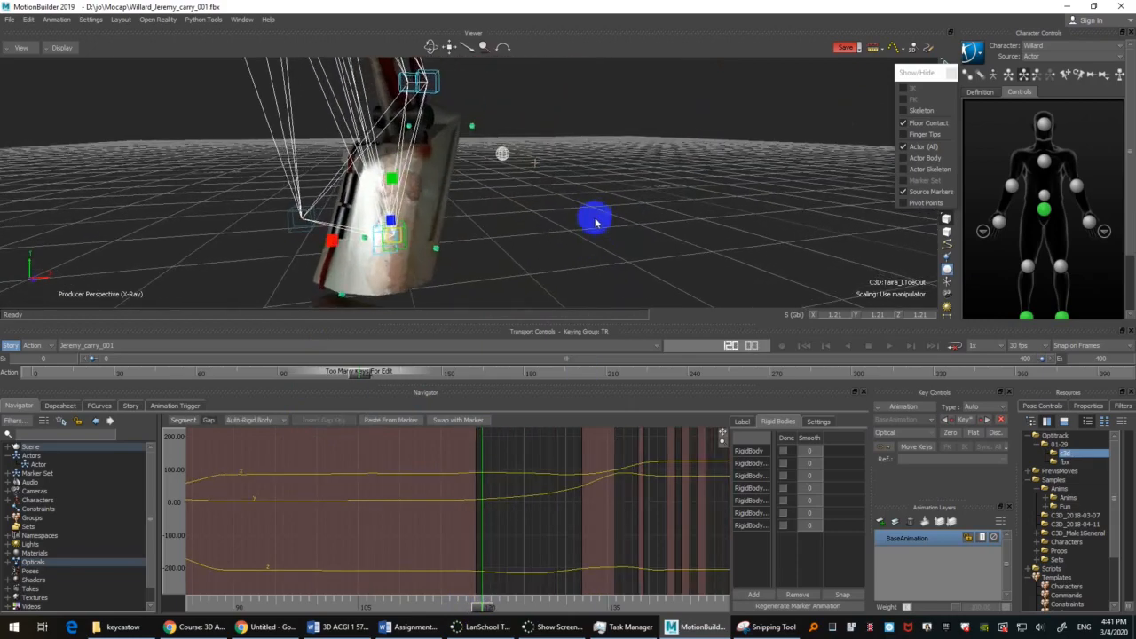
left_click_drag(484, 609, 468, 591)
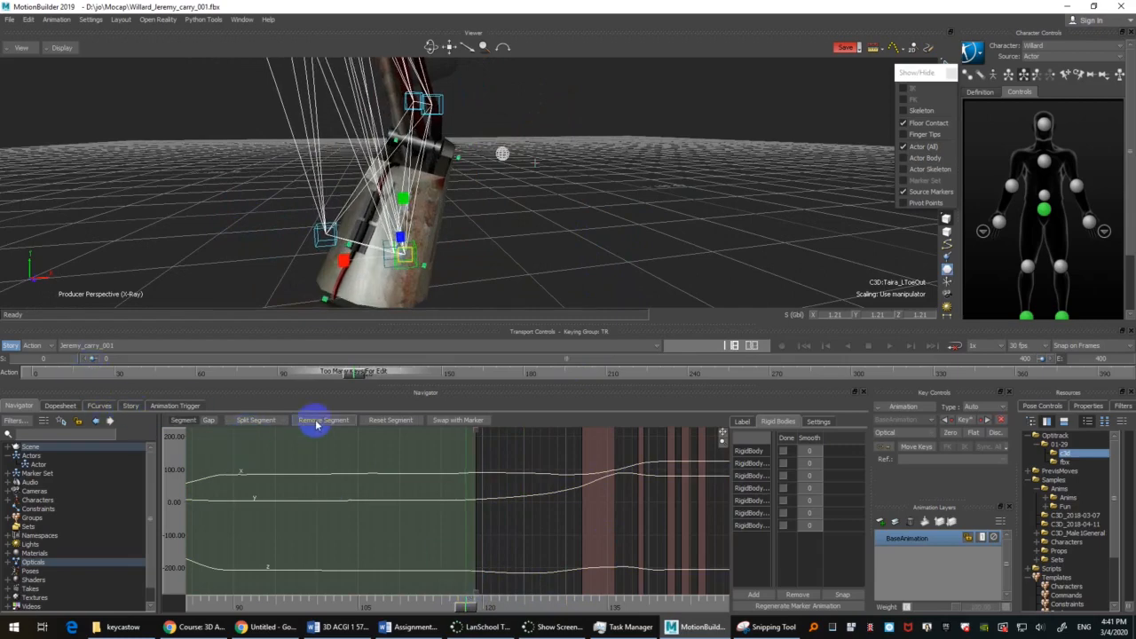
left_click(266, 421)
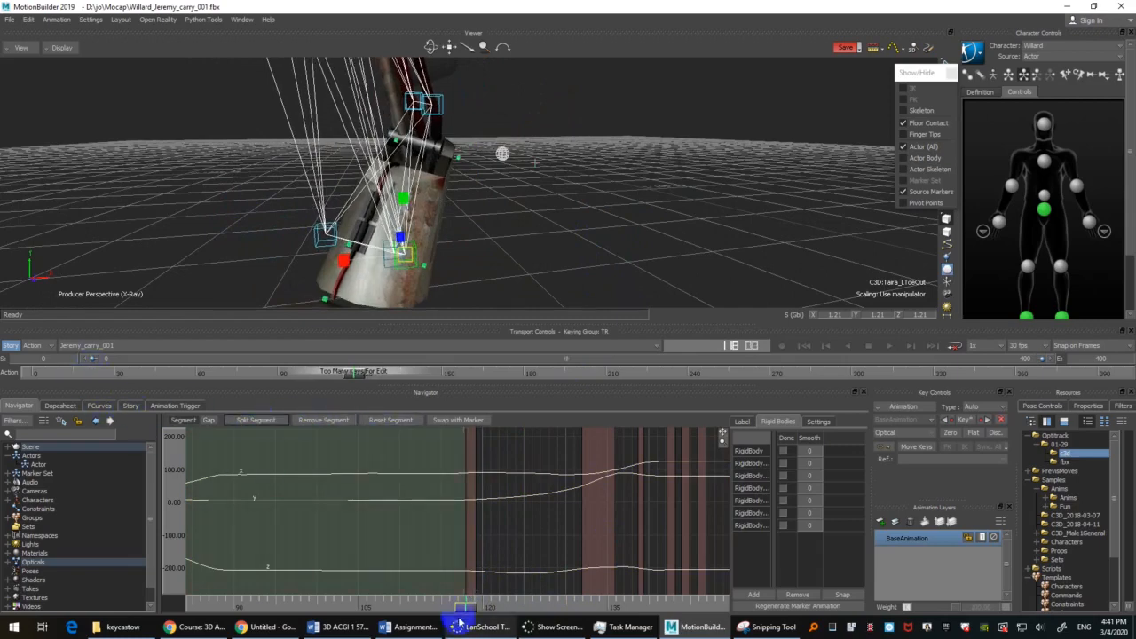
left_click_drag(469, 609, 474, 609)
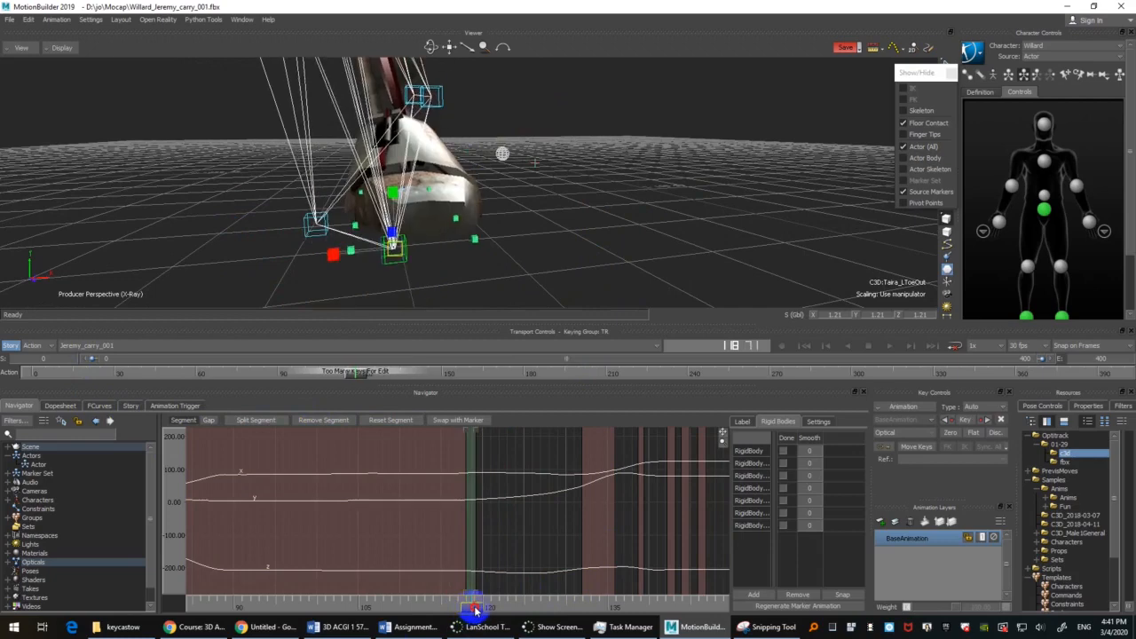
left_click(345, 421)
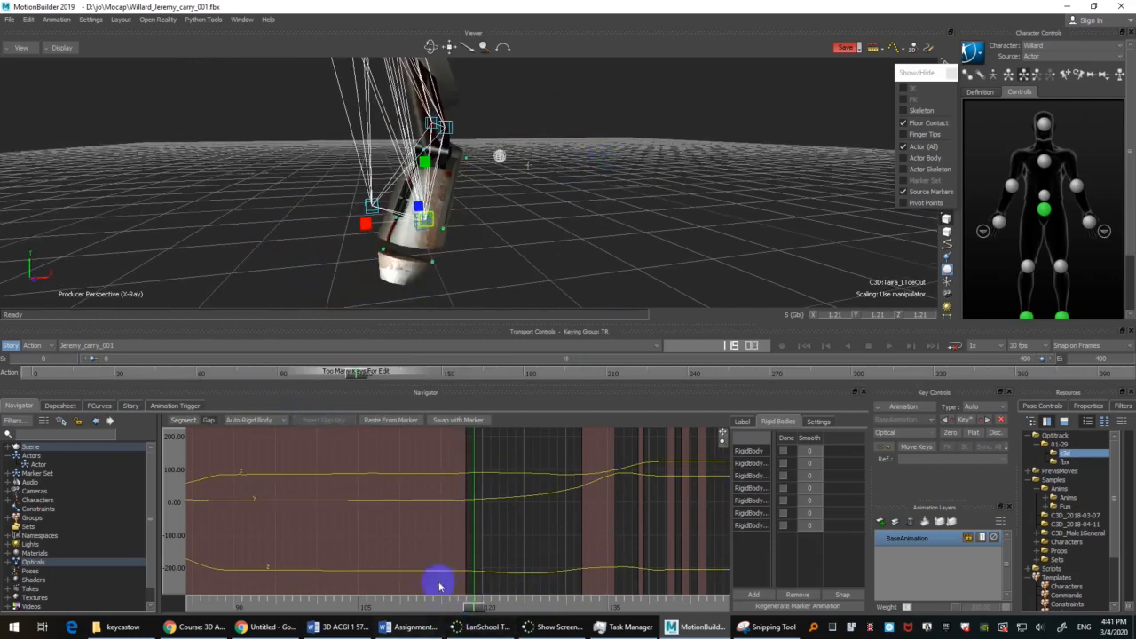
Step: Try Auto-Bezier interpolation on the LToeOut marker's gap and check the foot at about frame 121
mouse_move(470, 607)
left_mouse_down()
mouse_move(452, 611)
mouse_move(512, 588)
mouse_move(489, 585)
mouse_move(483, 601)
left_mouse_up()
left_click(182, 421)
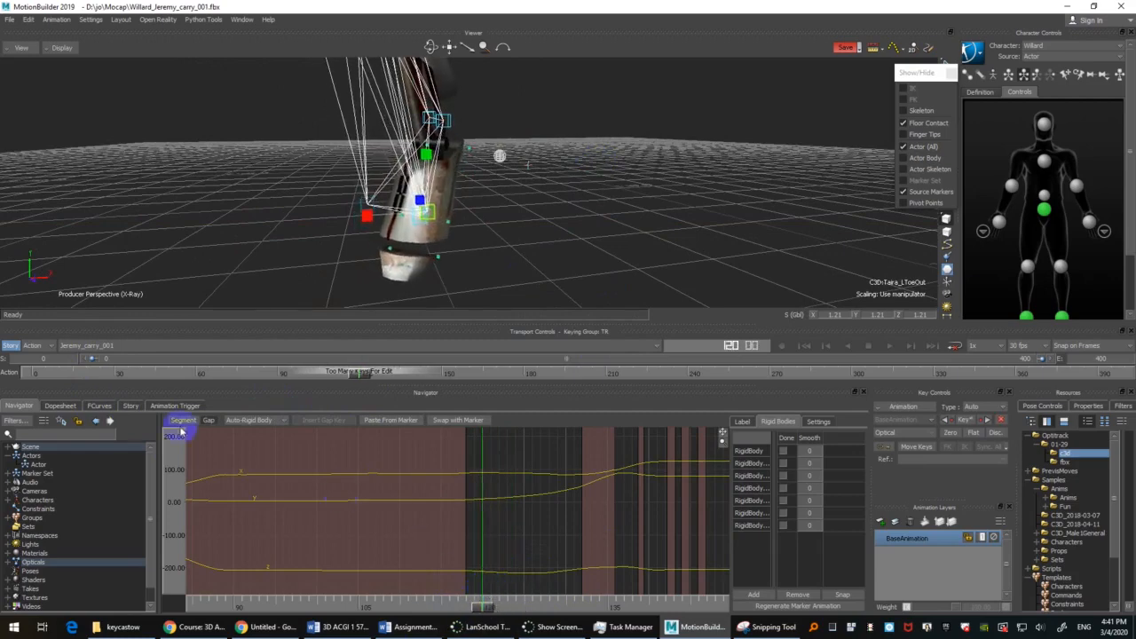
left_click(249, 421)
left_click(257, 458)
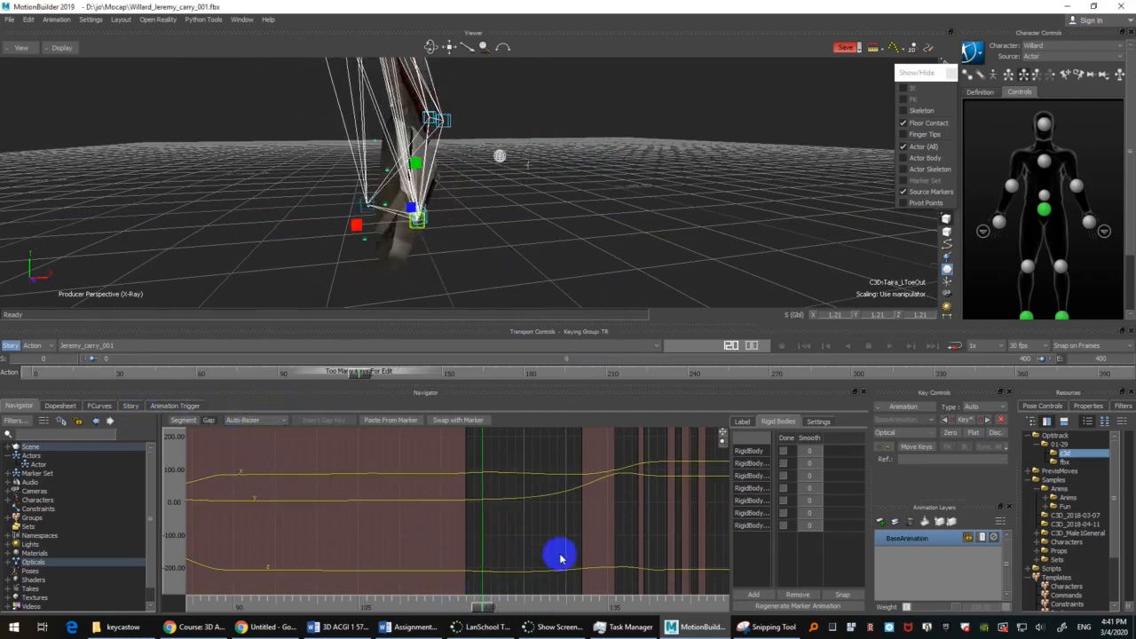
mouse_move(491, 597)
left_mouse_down()
mouse_move(474, 599)
mouse_move(493, 602)
left_mouse_up()
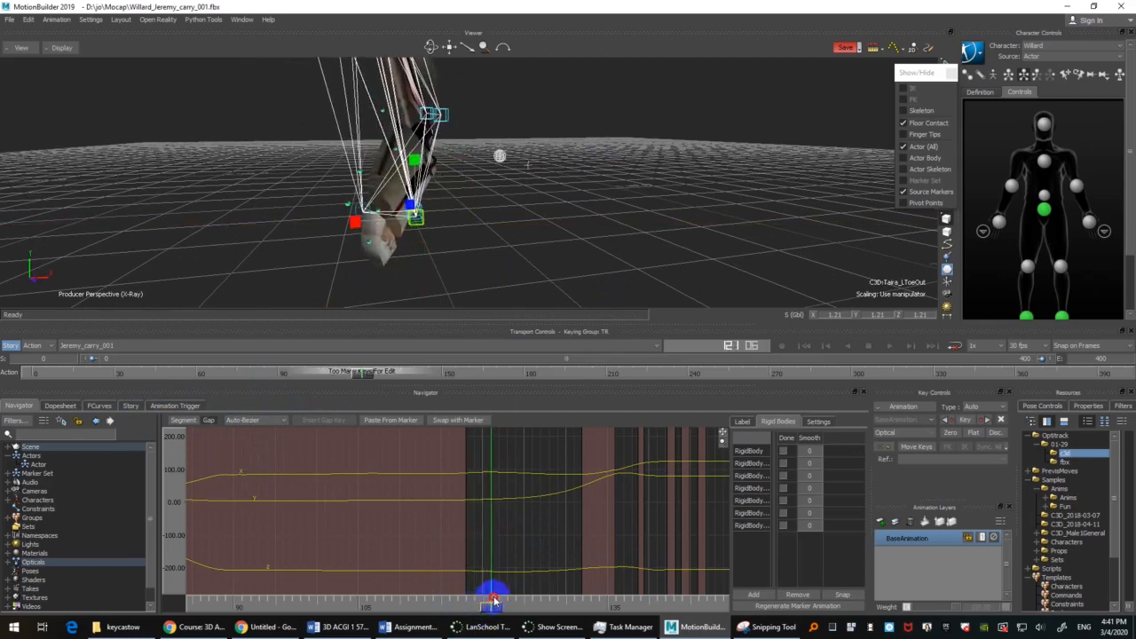
Step: Set the LToeOut marker's gap back to Auto-Rigid Body interpolation and check the foot around frames 120 to 121
left_click(268, 422)
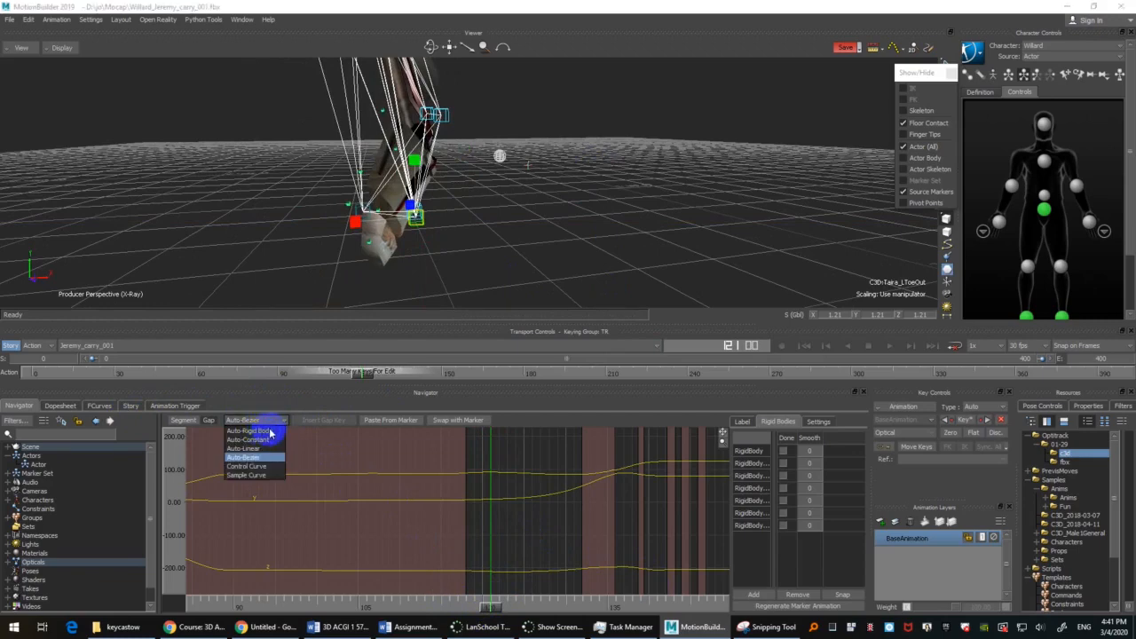
left_click(266, 432)
left_click(495, 500)
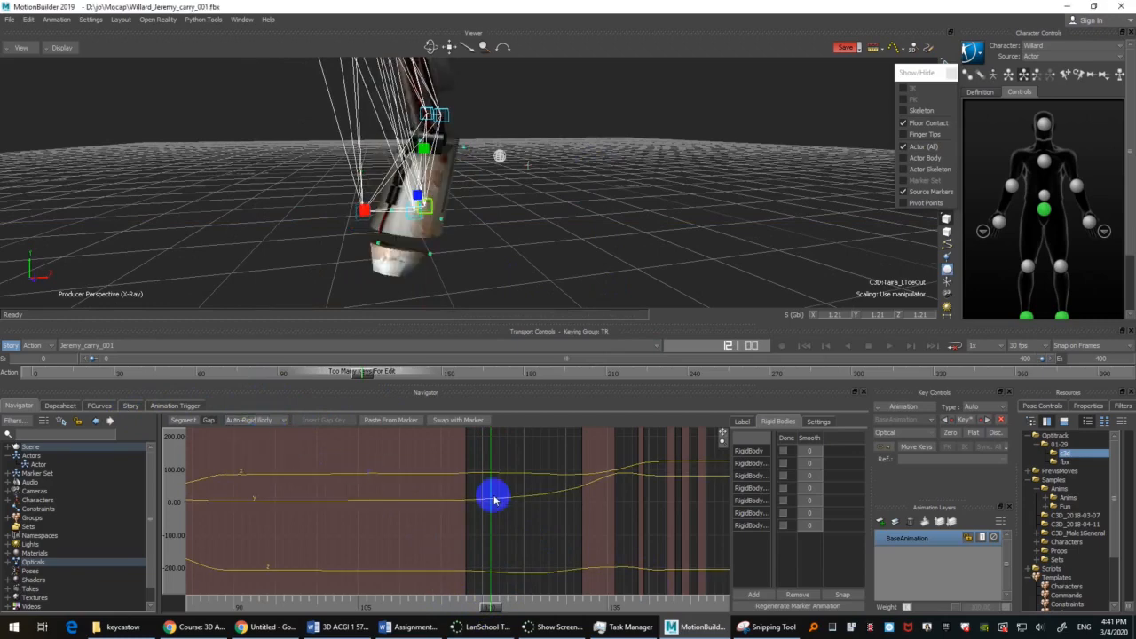
left_click_drag(493, 609, 485, 581)
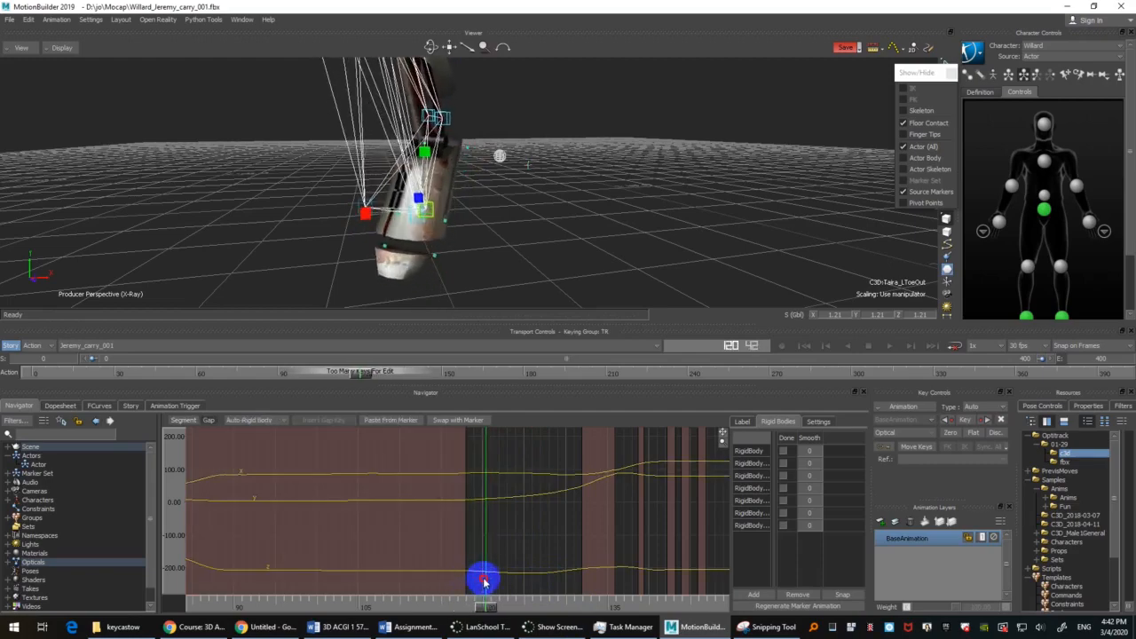
Step: Show only the models and check the left foot's motion between about frames 117 and 120
scroll(497, 235, "down", 3)
scroll(497, 235, "down", 1)
left_click_drag(556, 132, 555, 228, "shift")
scroll(562, 236, "down", 2)
key("ctrl+a")
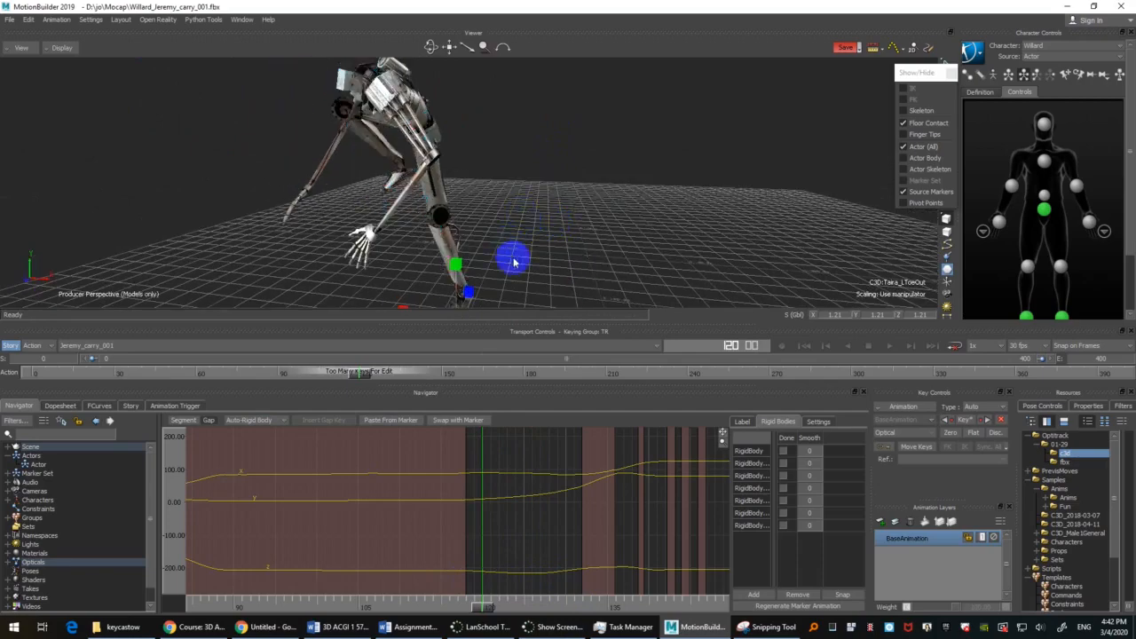
left_click_drag(512, 261, 550, 189, "ctrl+shift")
left_click(464, 609)
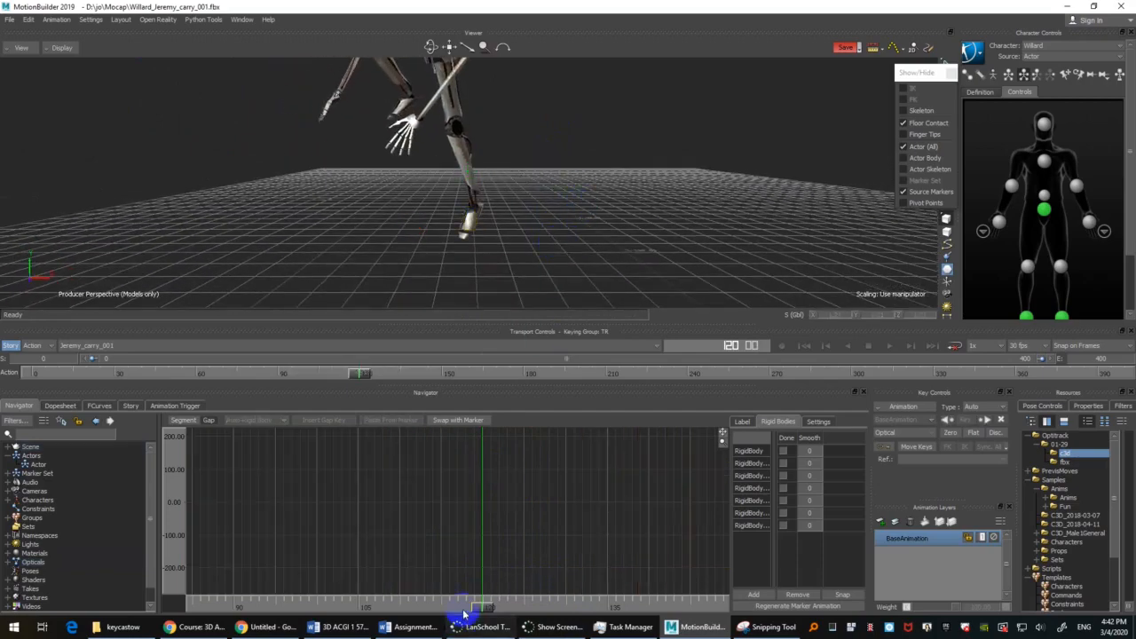
left_click_drag(482, 606, 457, 600)
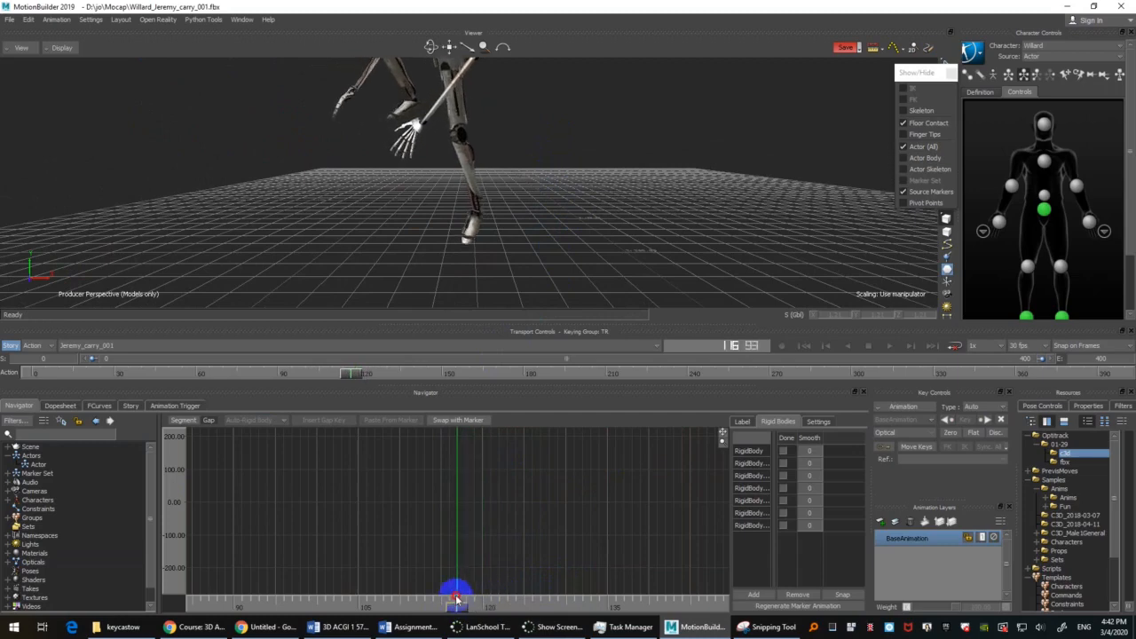
Step: Return to the X-Ray display and examine the LAnkleOut marker's segment at frame 117
scroll(543, 201, "up", 5)
key("ctrl+a")
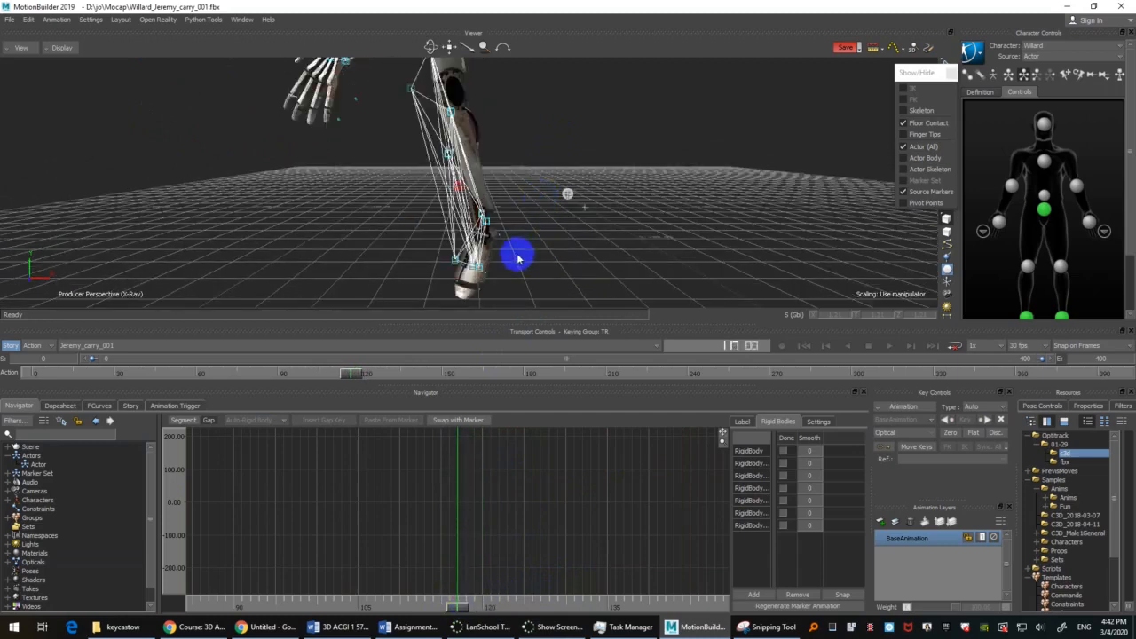
left_click(487, 224)
left_click(487, 471)
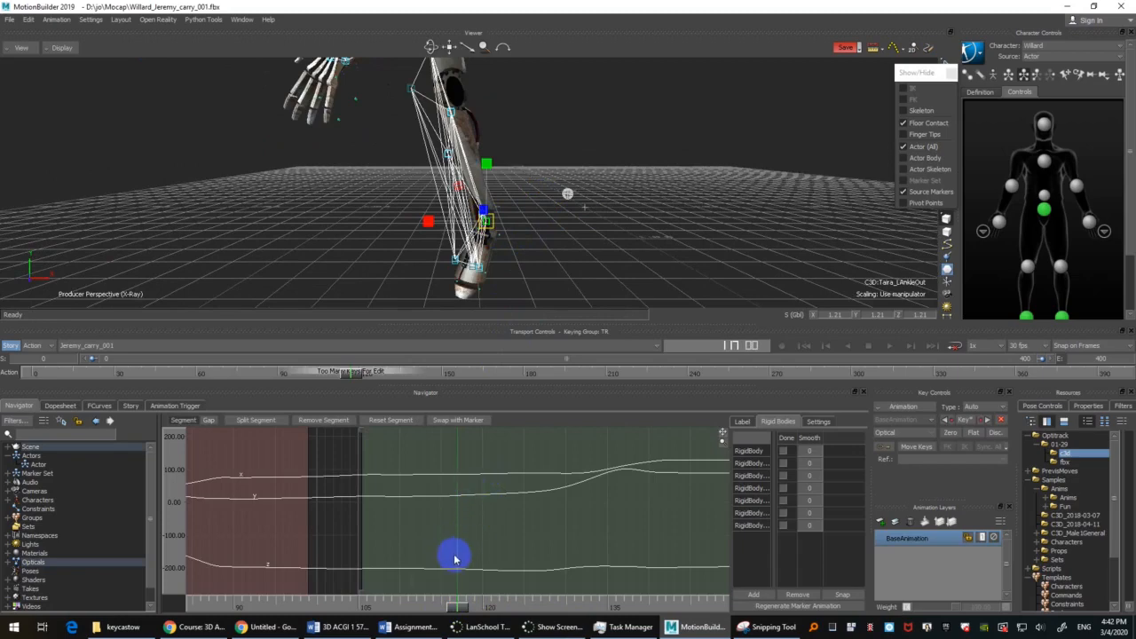
Step: Save the current scene, and save another version of it as Willard_Jeremy_carry_002.fbx
left_click(11, 19)
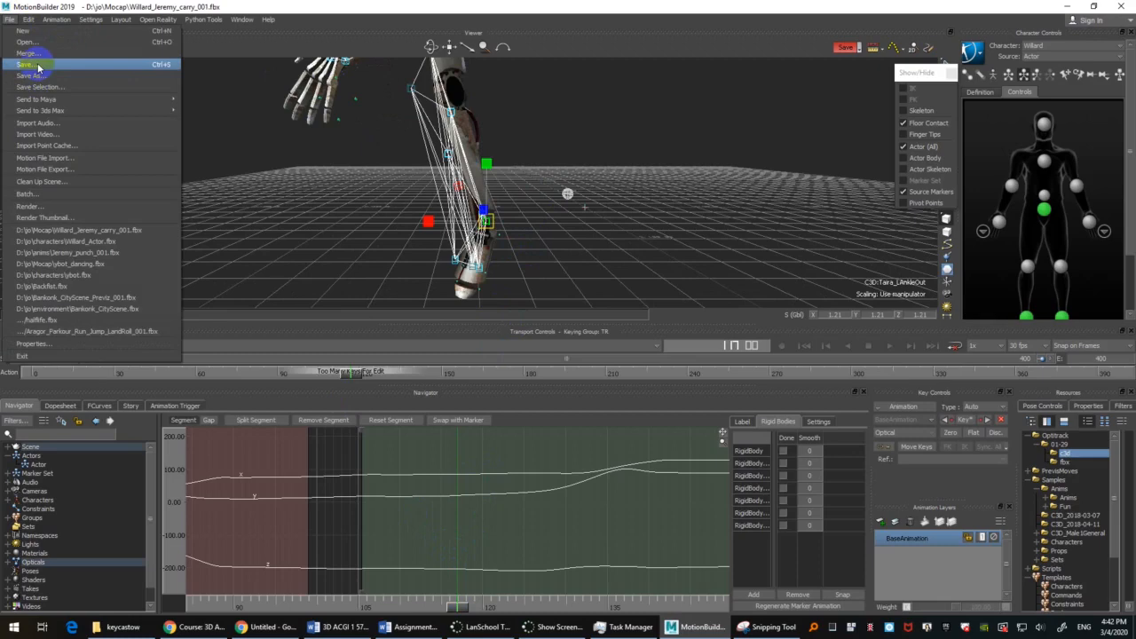
left_click(39, 66)
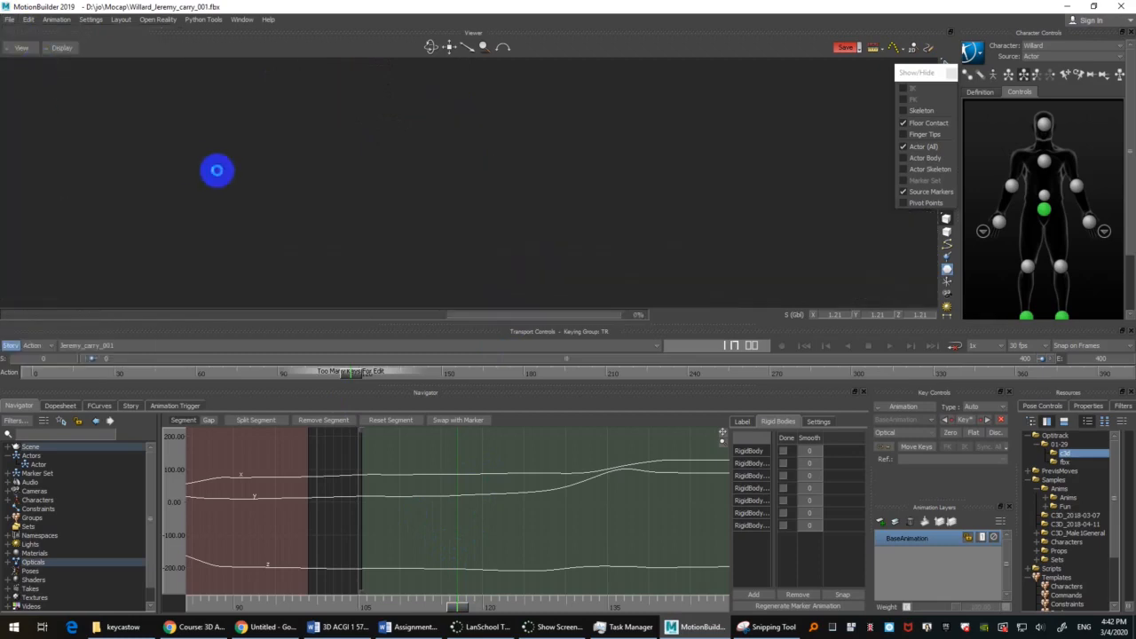
left_click(13, 20)
left_click(39, 76)
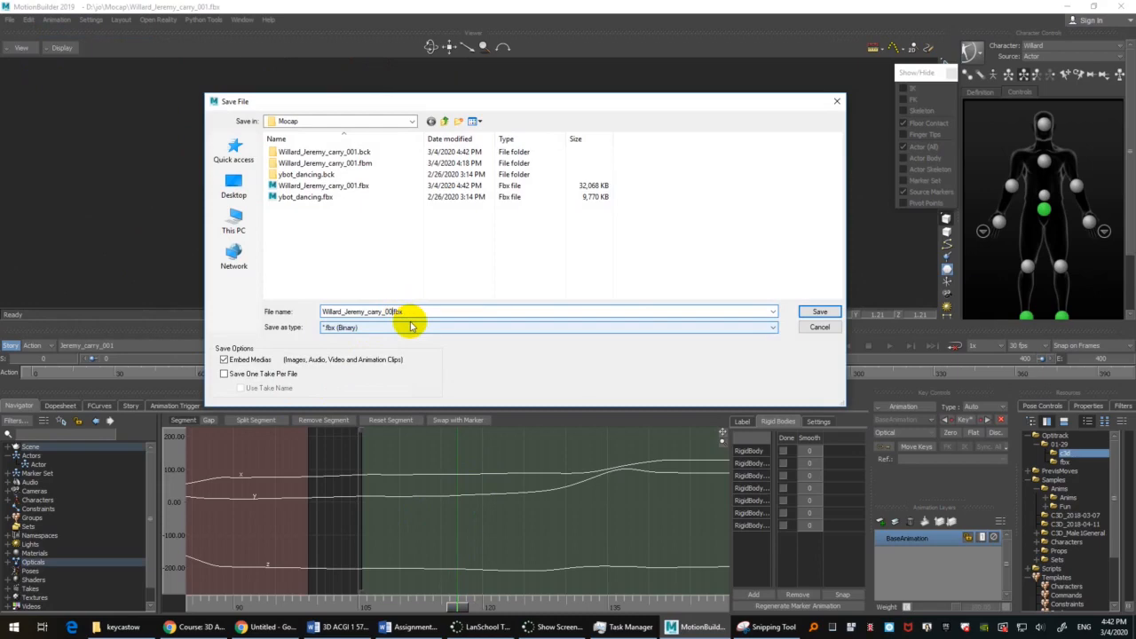
type("2")
key("Return")
key("Return")
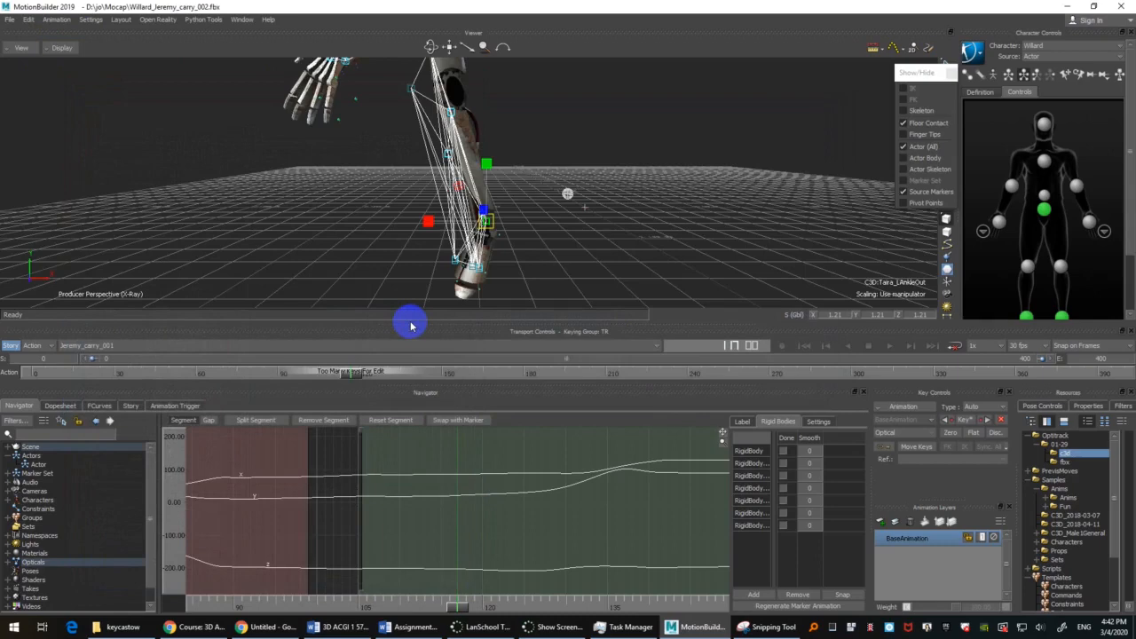
Step: Show only the models and check the character's motion from frame 117 to about frame 134
mouse_move(589, 188)
left_mouse_down("alt")
mouse_move(662, 173)
mouse_move(642, 209)
mouse_move(639, 194)
mouse_move(561, 173)
mouse_move(660, 165)
mouse_move(653, 151)
mouse_move(660, 172)
left_mouse_up("alt")
key("ctrl+a")
key("ctrl+a")
left_click(653, 151)
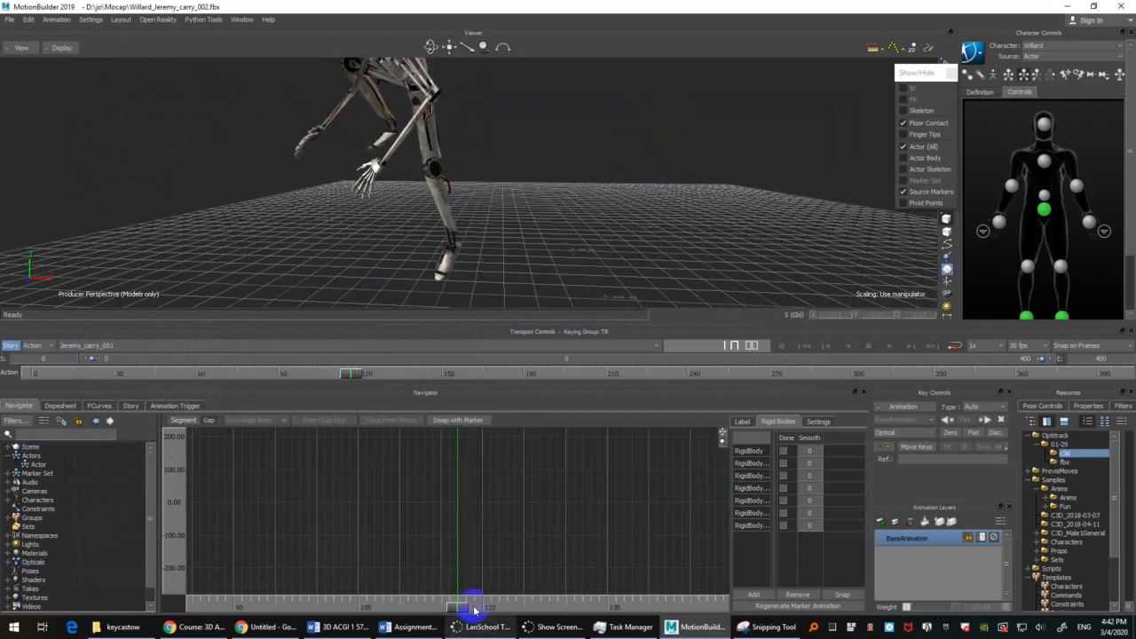
mouse_move(459, 609)
left_mouse_down()
mouse_move(649, 575)
mouse_move(561, 583)
mouse_move(642, 563)
mouse_move(609, 563)
left_mouse_up()
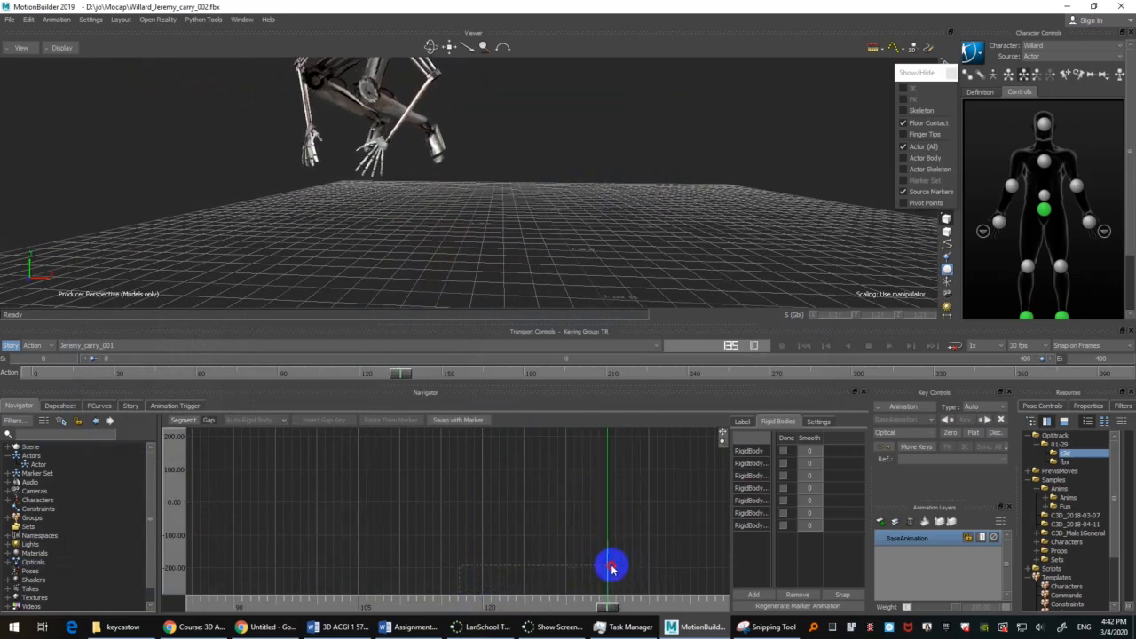
Step: Switch to the X-Ray display, select the Taira_RHandIn marker and examine its curves between about frames 121 and 137
left_click_drag(300, 145, 408, 229)
mouse_move(608, 607)
left_mouse_down()
mouse_move(589, 588)
mouse_move(625, 586)
mouse_move(609, 589)
left_mouse_up()
left_click(323, 231)
key("ctrl+a")
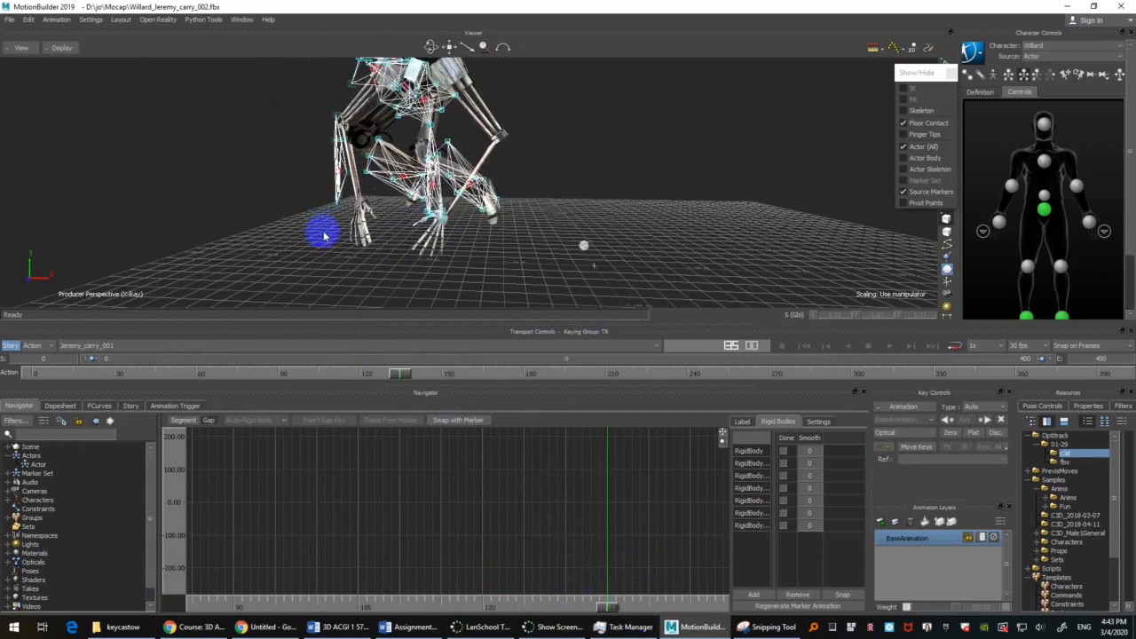
left_click_drag(325, 234, 275, 200, "ctrl+shift")
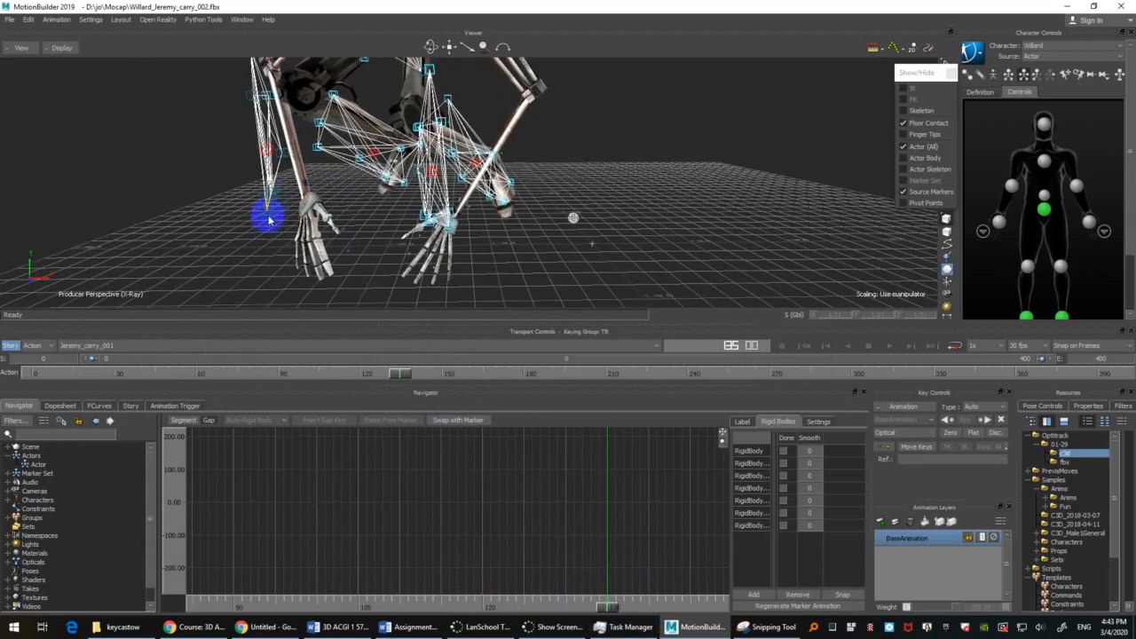
left_click(269, 214)
left_click_drag(554, 530, 537, 474, "ctrl")
mouse_move(487, 542)
left_mouse_down("ctrl")
mouse_move(484, 489)
mouse_move(545, 520)
mouse_move(528, 541)
mouse_move(494, 545)
mouse_move(498, 534)
left_mouse_up("ctrl")
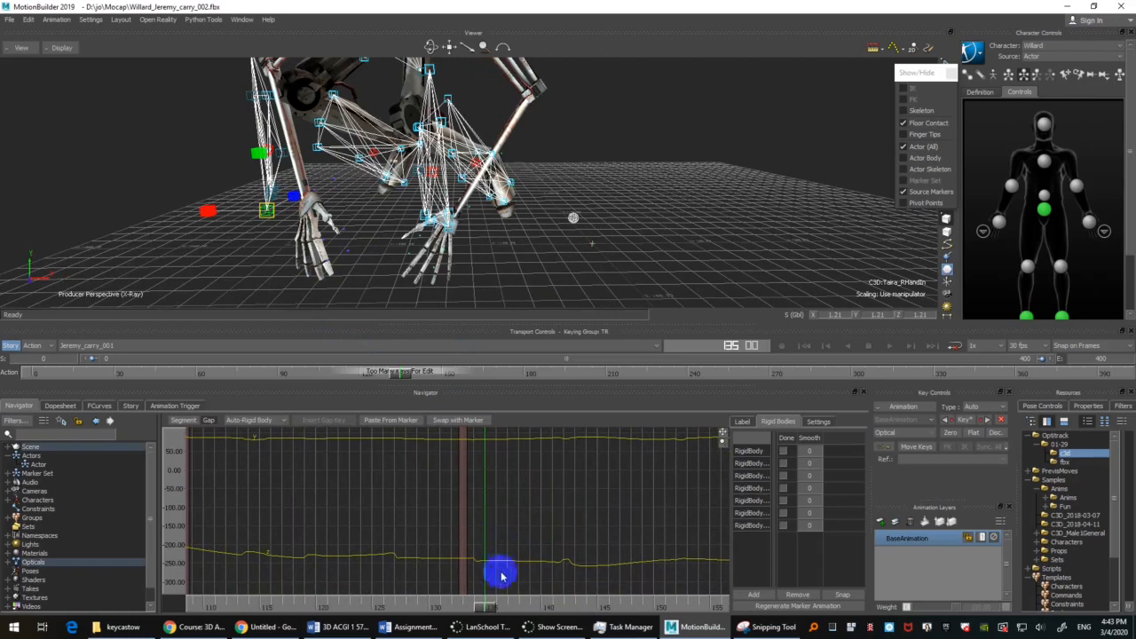
mouse_move(556, 503)
left_mouse_down("ctrl")
mouse_move(530, 500)
mouse_move(537, 509)
left_mouse_up("ctrl")
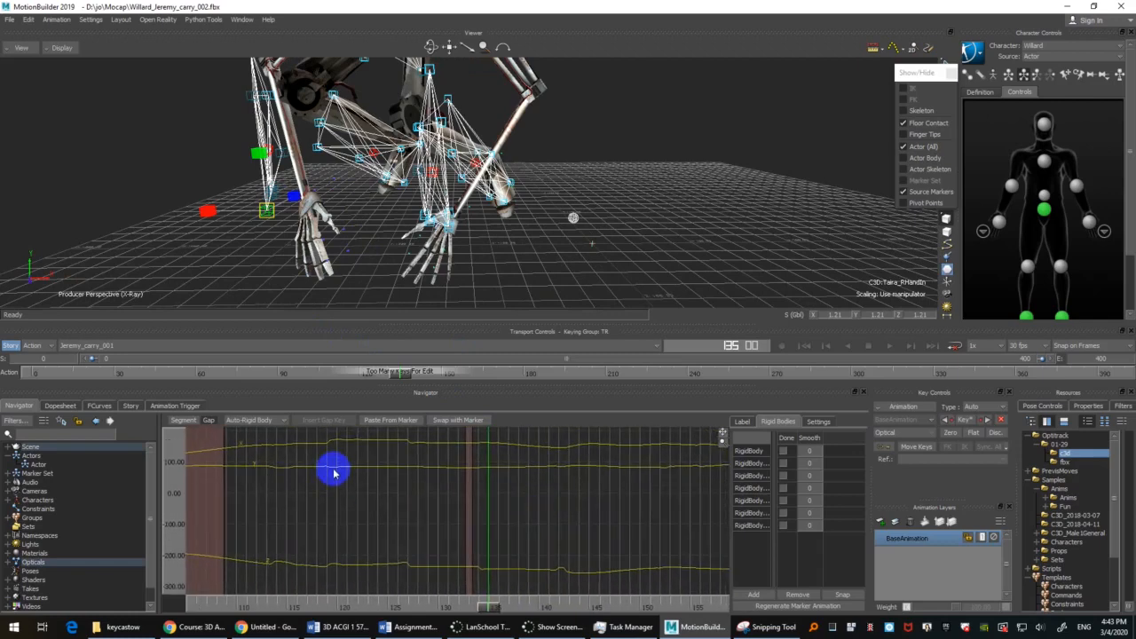
left_click_drag(489, 609, 360, 559)
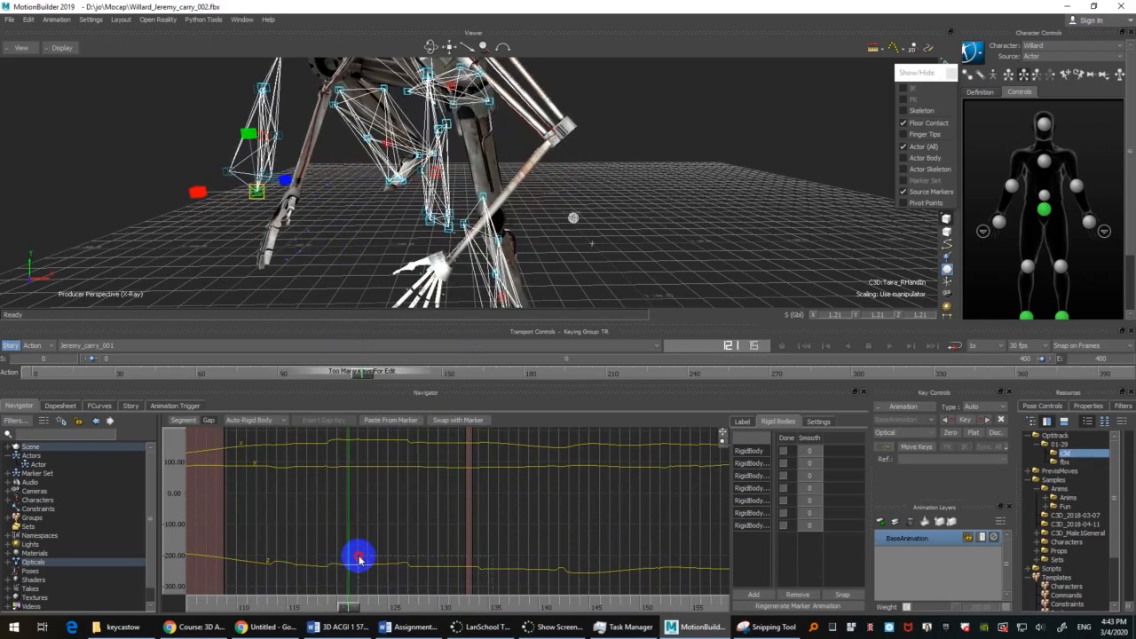
left_click_drag(360, 560, 508, 554)
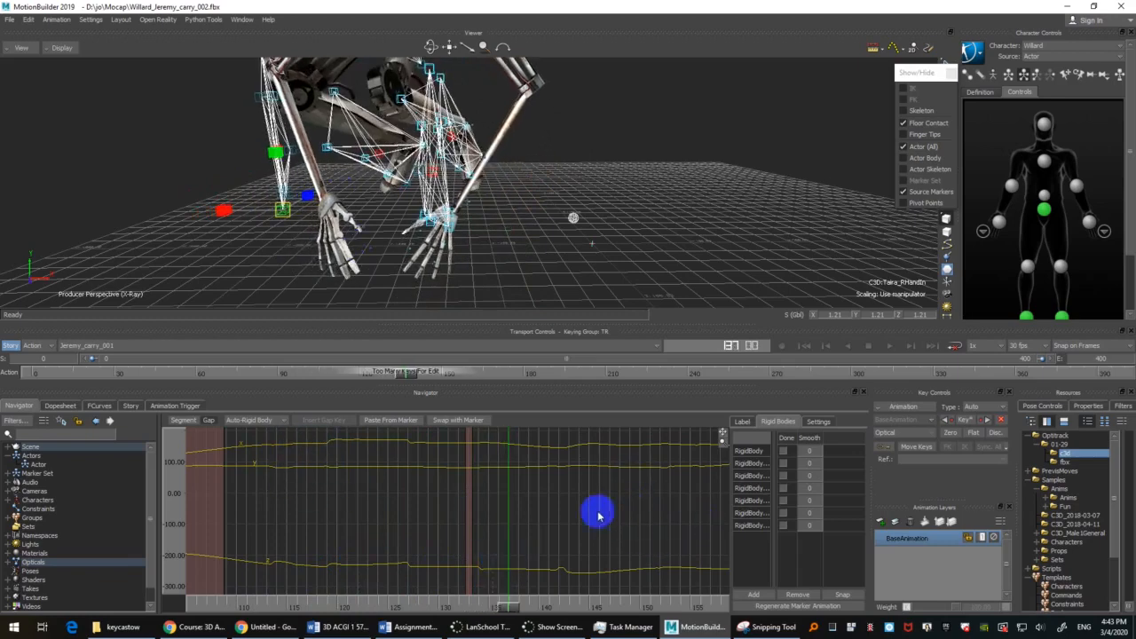
Step: Set the Taira_RHandIn marker's gaps at frames 121 and 142 to Auto-Bezier interpolation
left_click_drag(504, 607, 346, 589)
left_click(250, 421)
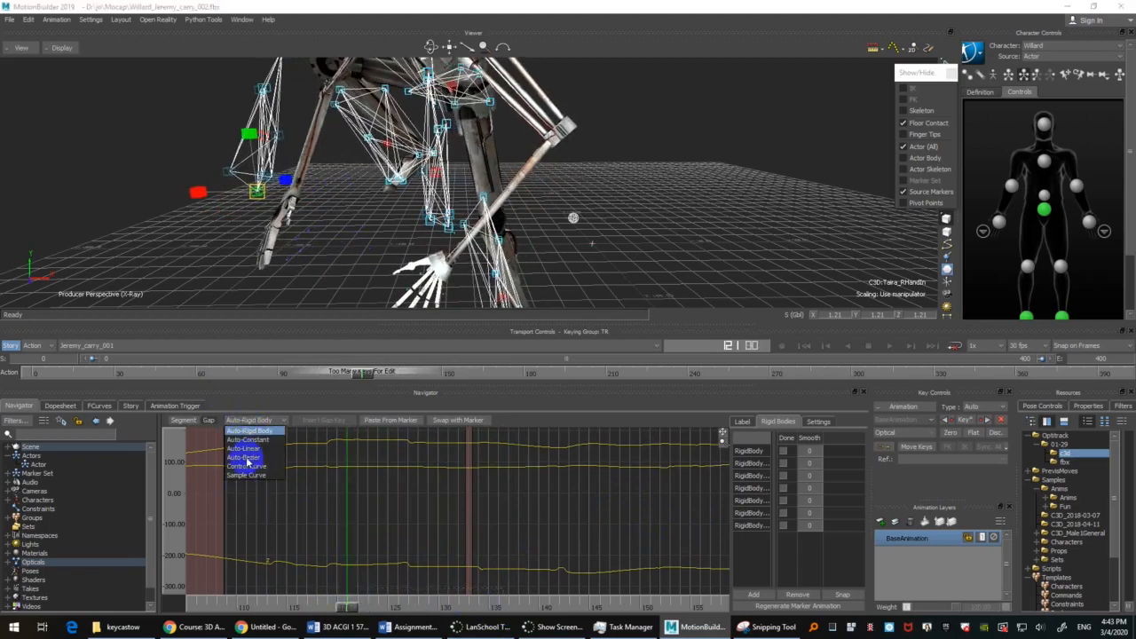
left_click(247, 458)
left_click_drag(347, 613, 559, 588)
left_click(258, 421)
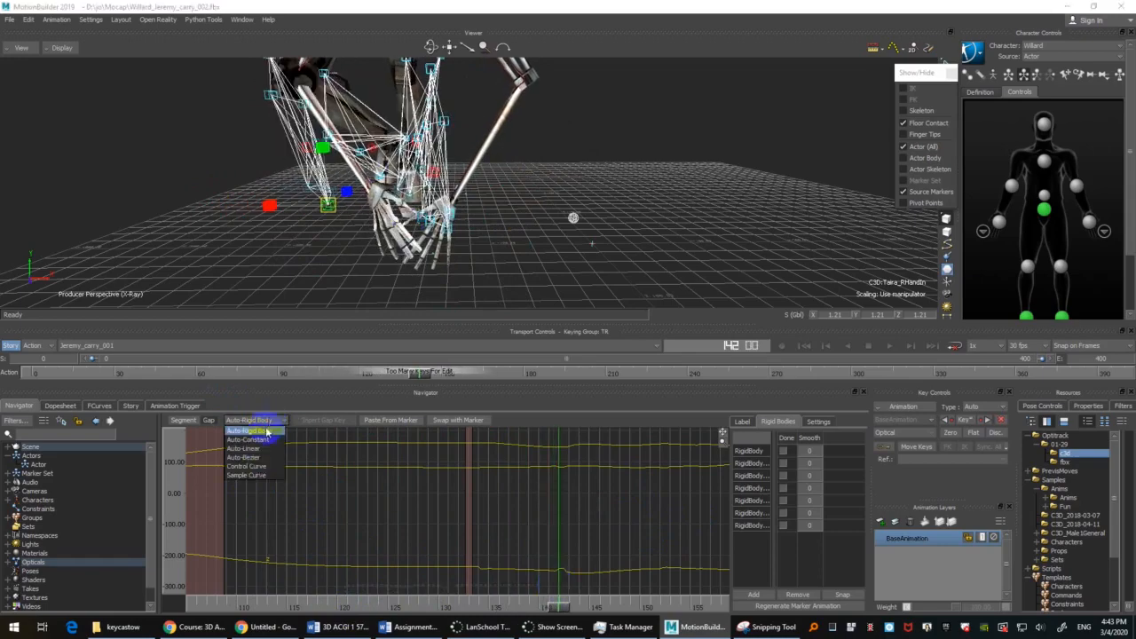
left_click(256, 458)
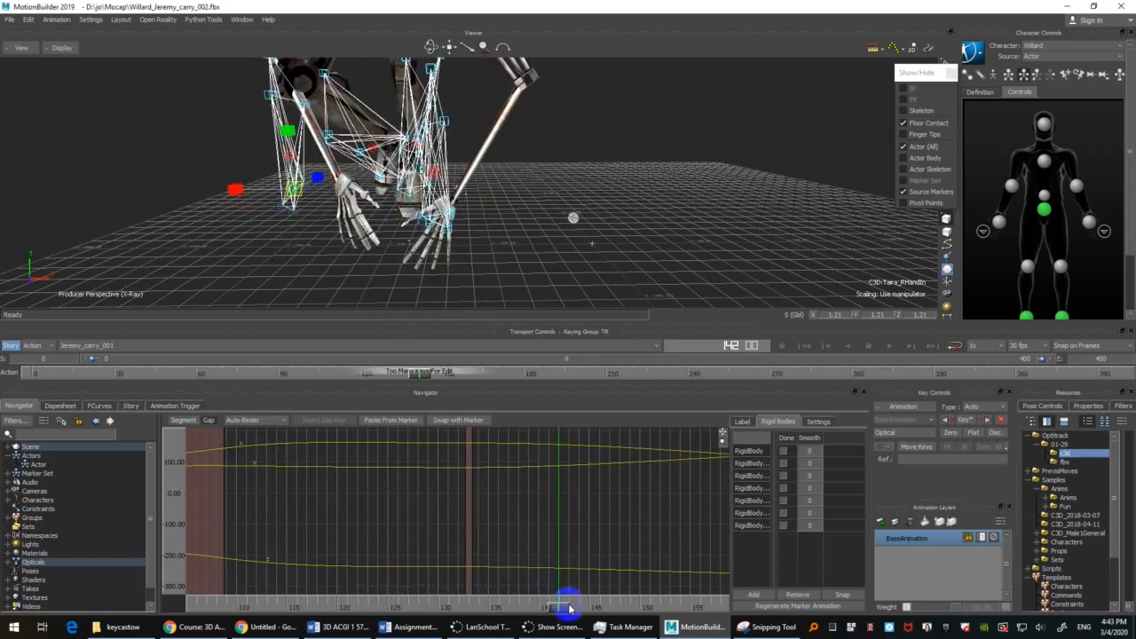
Step: Show only the models and check the right hand's motion between about frames 132 and 142
mouse_move(570, 609)
left_mouse_down()
mouse_move(266, 562)
mouse_move(408, 534)
mouse_move(563, 535)
mouse_move(254, 538)
mouse_move(497, 521)
mouse_move(468, 520)
left_mouse_up()
left_click(324, 191)
left_click_drag(304, 123, 236, 149, "shift")
key("ctrl+a")
mouse_move(200, 184)
left_mouse_down("ctrl+shift")
mouse_move(167, 190)
mouse_move(205, 195)
left_mouse_up("ctrl+shift")
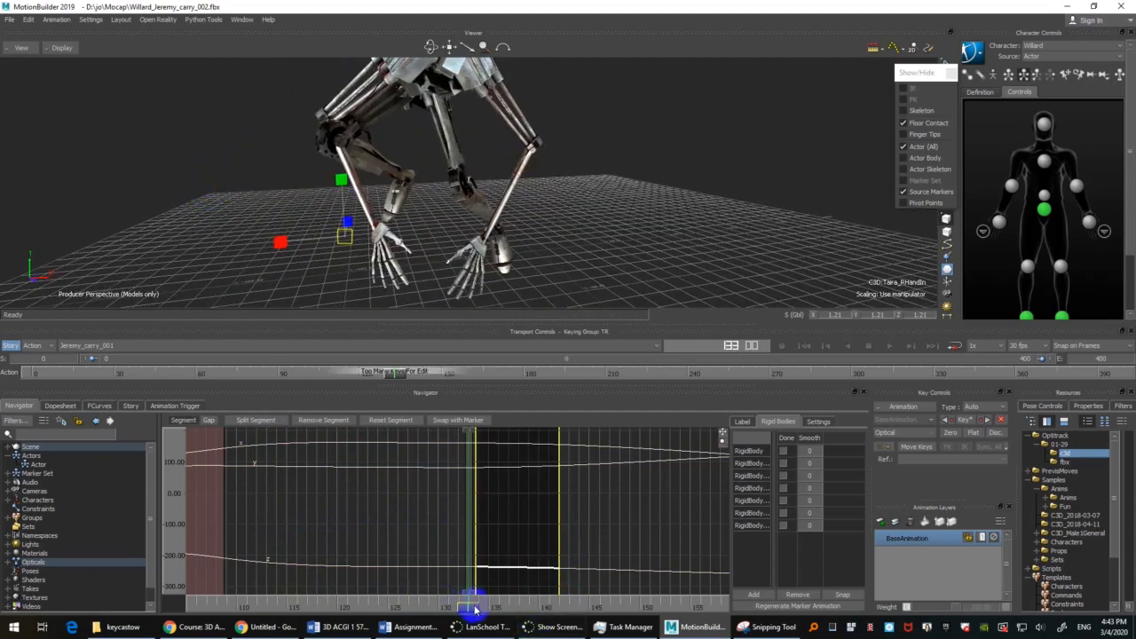
left_click_drag(475, 609, 455, 559)
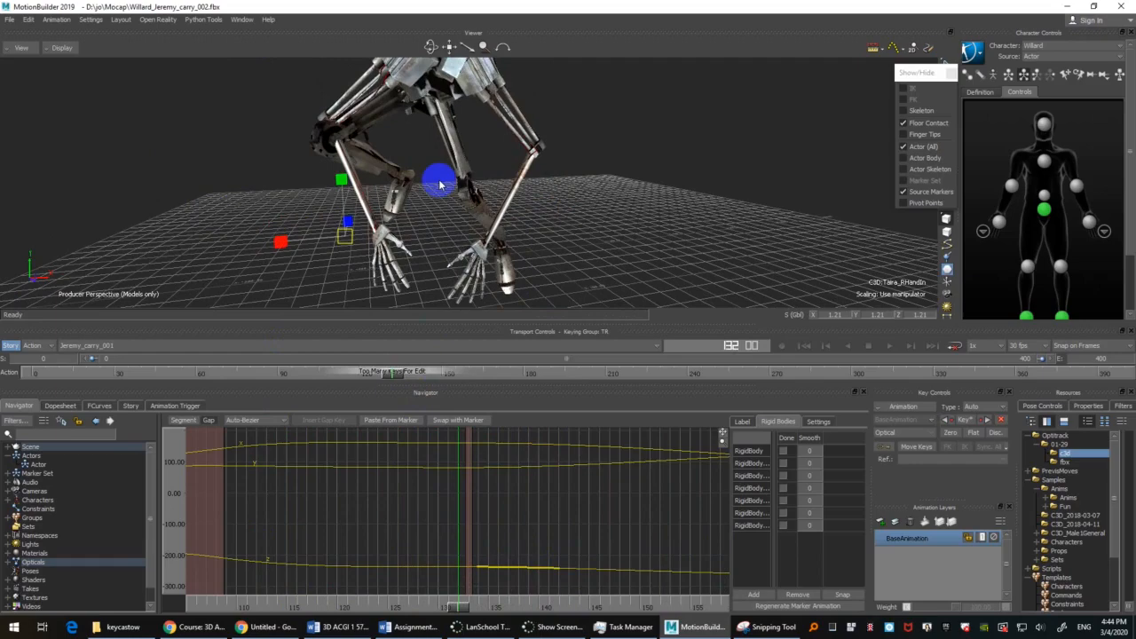
Step: Clear the marker selection and check the character's motion with only the models shown, between about frames 120 and 135
mouse_move(726, 198)
left_mouse_down("ctrl+shift")
mouse_move(660, 195)
mouse_move(677, 208)
mouse_move(672, 236)
mouse_move(696, 230)
left_mouse_up("ctrl+shift")
key("ctrl+a")
left_click(427, 155)
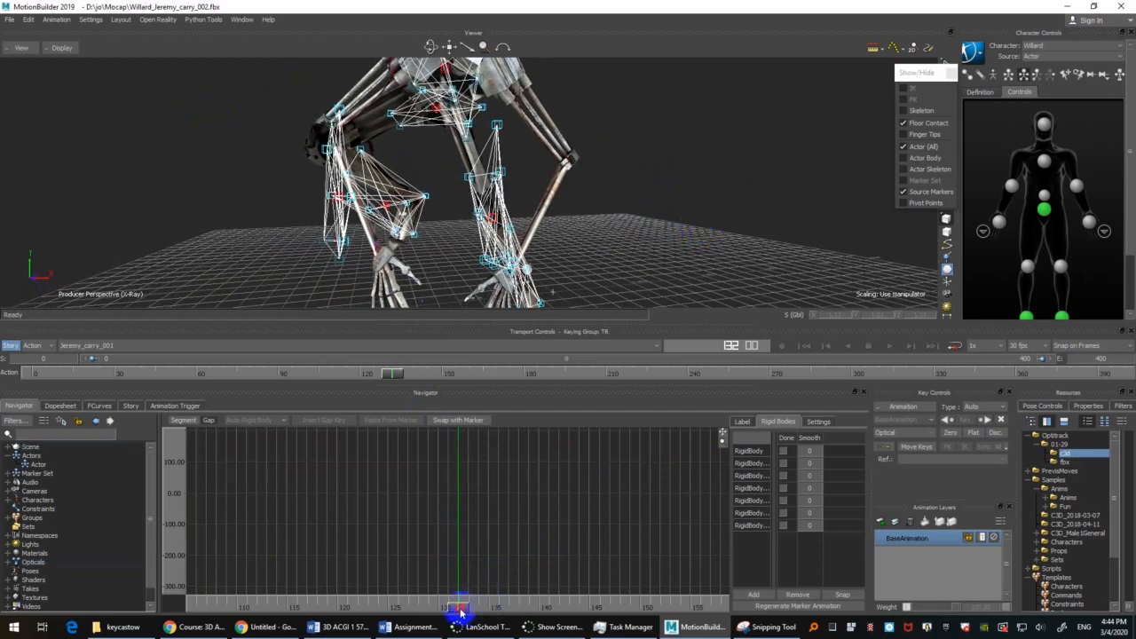
left_click_drag(460, 611, 336, 608)
key("ctrl+a")
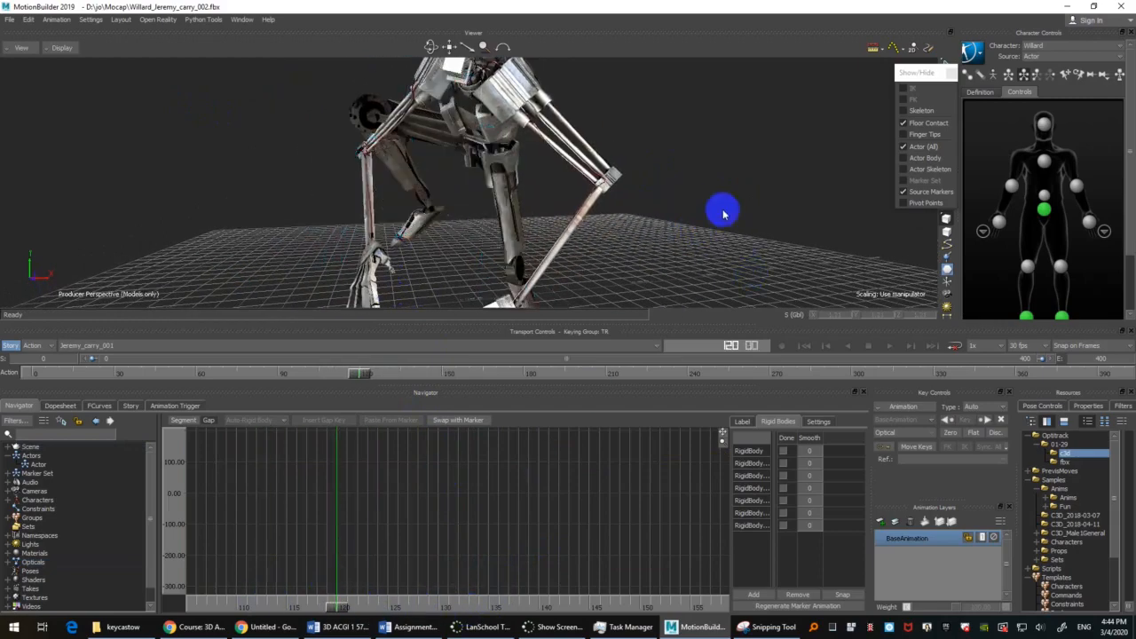
mouse_move(723, 214)
left_mouse_down("ctrl+shift")
mouse_move(736, 196)
mouse_move(733, 229)
left_mouse_up("ctrl+shift")
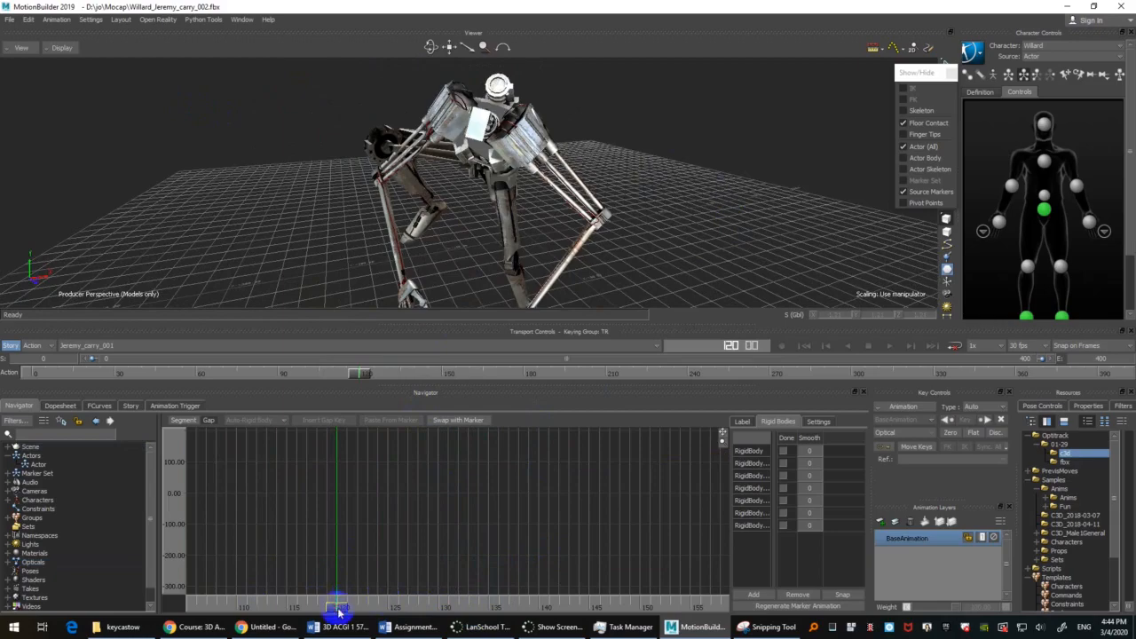
left_click_drag(339, 611, 494, 568)
Step: Return to the X-Ray display, select the Taira_RKneeFront marker and examine its segments between about frames 135 and 148
left_click_drag(451, 273, 403, 227, "ctrl")
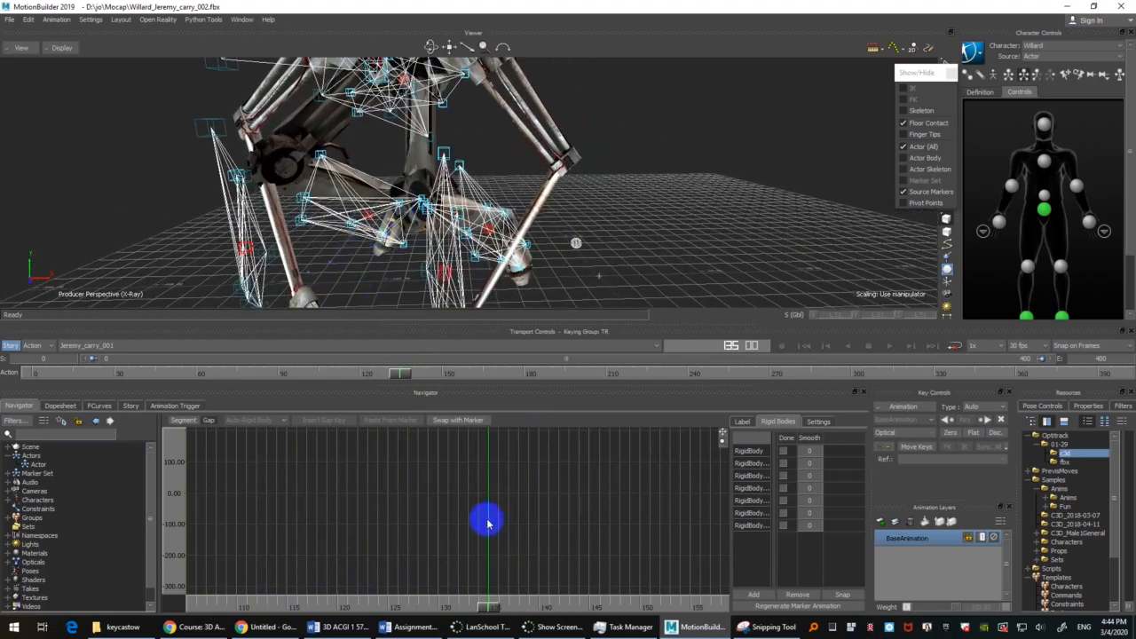
left_click_drag(484, 609, 493, 588)
left_click(304, 200)
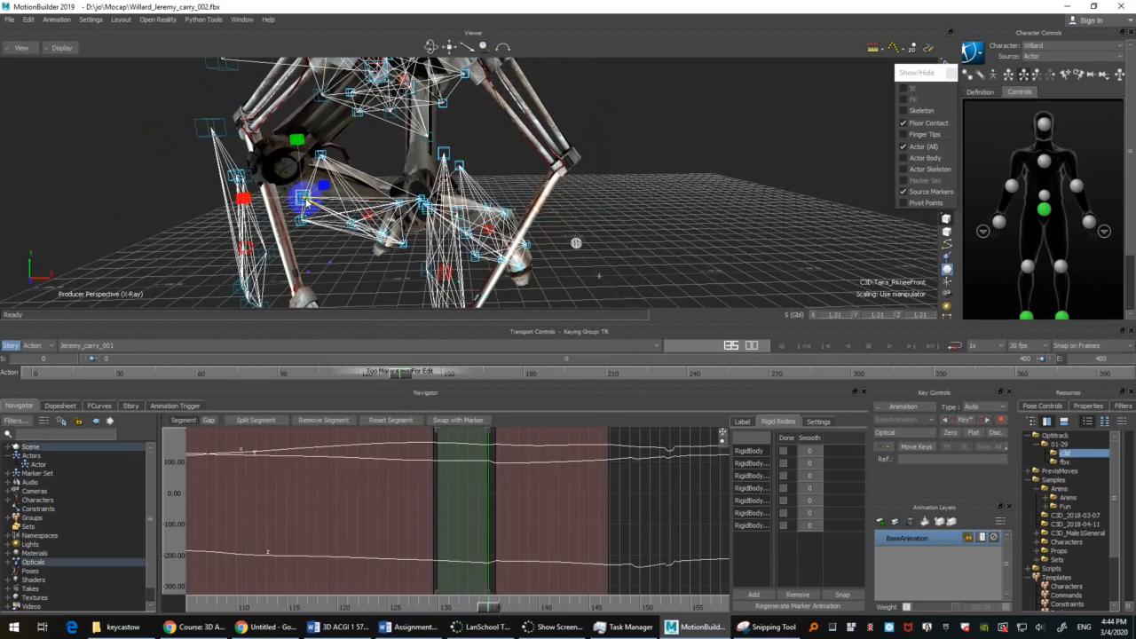
left_click_drag(501, 544, 531, 518)
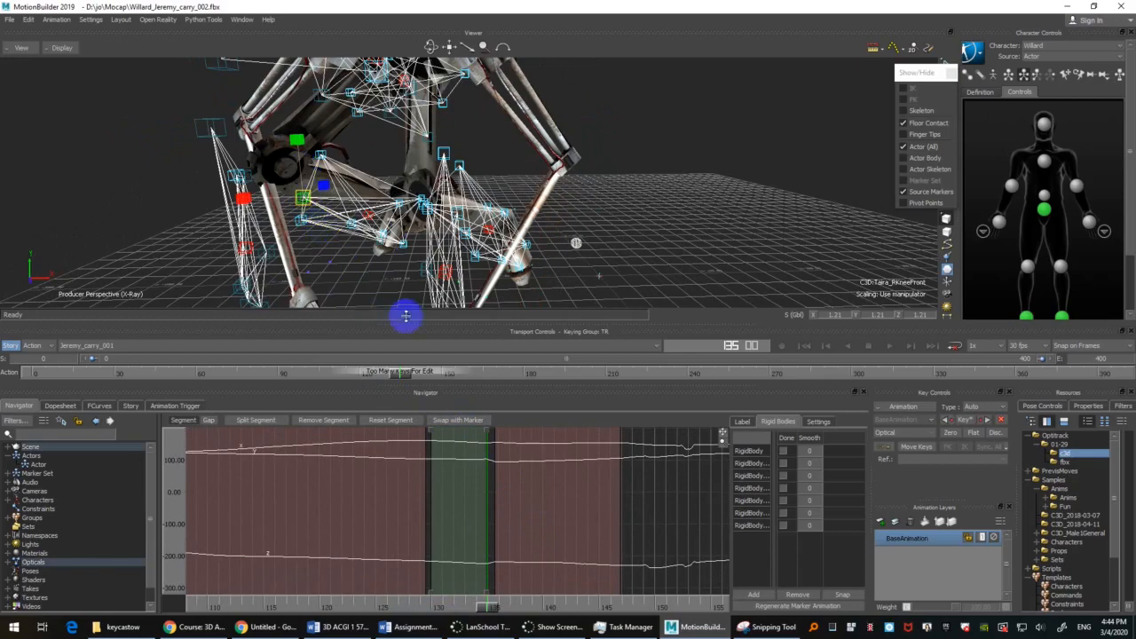
mouse_move(413, 379)
left_mouse_down()
mouse_move(399, 378)
mouse_move(418, 368)
mouse_move(398, 360)
mouse_move(422, 349)
mouse_move(397, 359)
mouse_move(411, 350)
mouse_move(405, 370)
left_mouse_up()
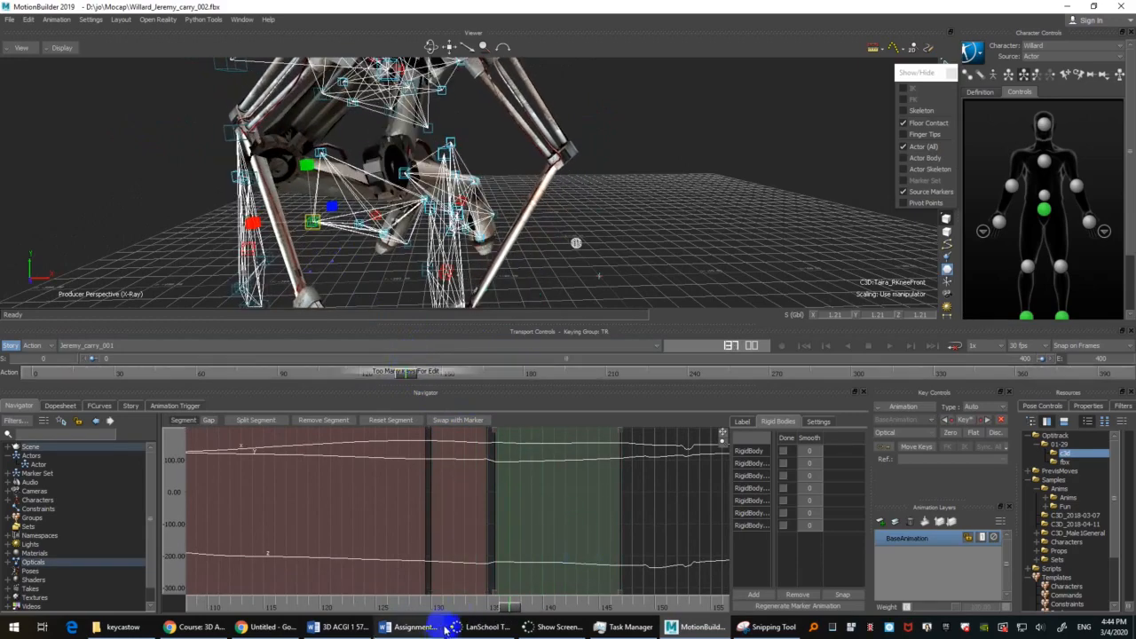
left_click_drag(509, 610, 509, 607)
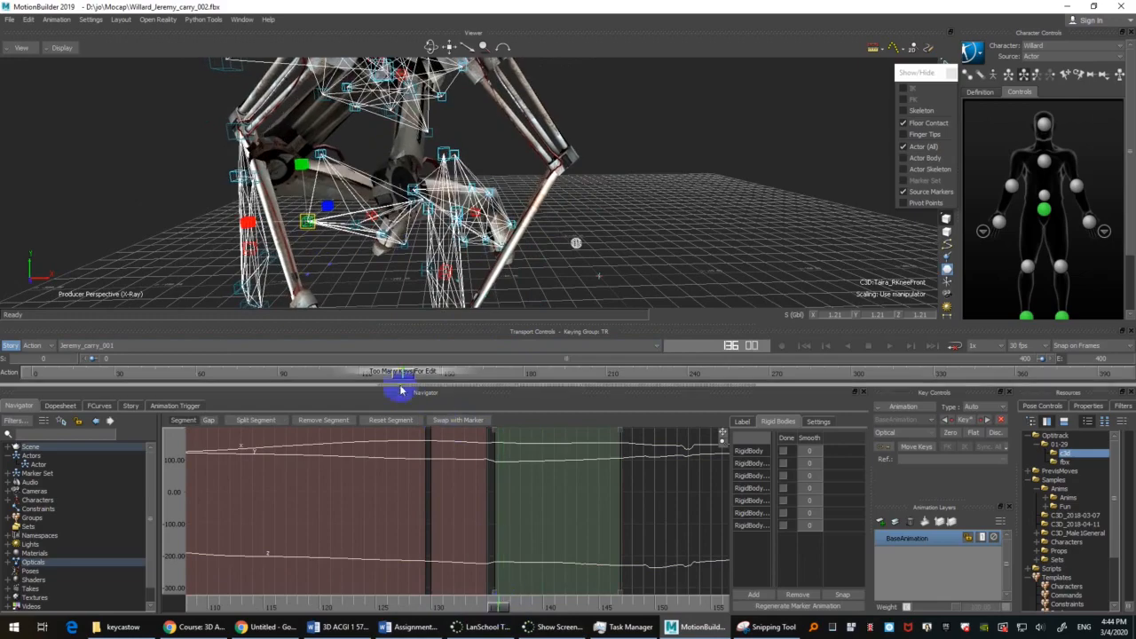
mouse_move(407, 380)
left_mouse_down()
mouse_move(391, 379)
mouse_move(410, 378)
left_mouse_up()
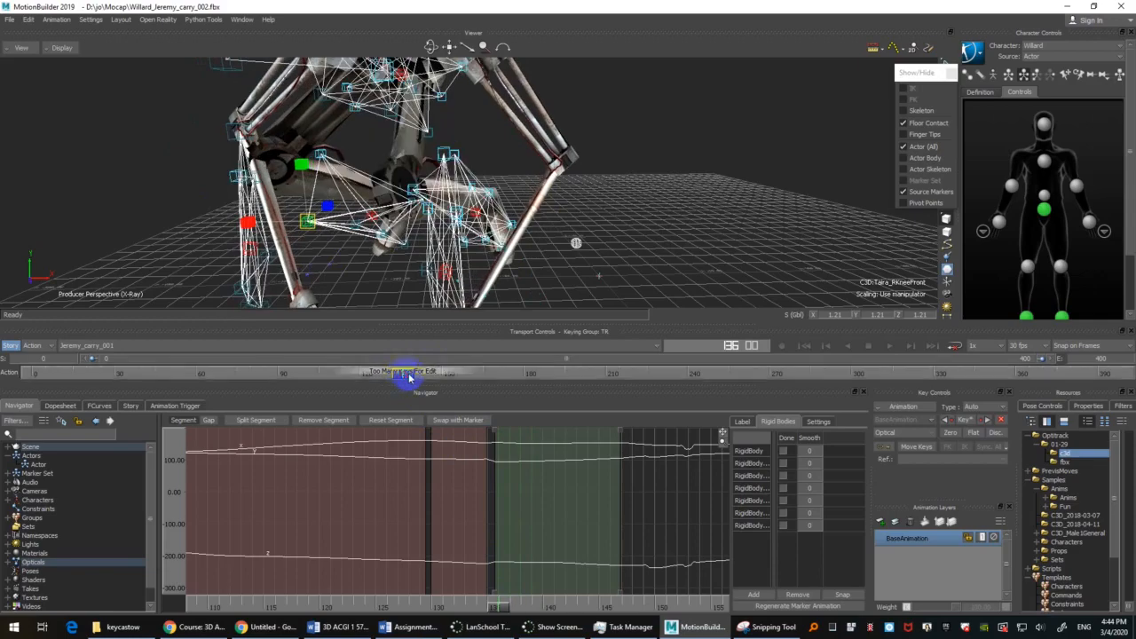
mouse_move(504, 615)
left_mouse_down()
mouse_move(500, 603)
mouse_move(493, 610)
mouse_move(507, 604)
mouse_move(489, 598)
mouse_move(515, 595)
mouse_move(500, 588)
mouse_move(482, 604)
mouse_move(502, 603)
left_mouse_up()
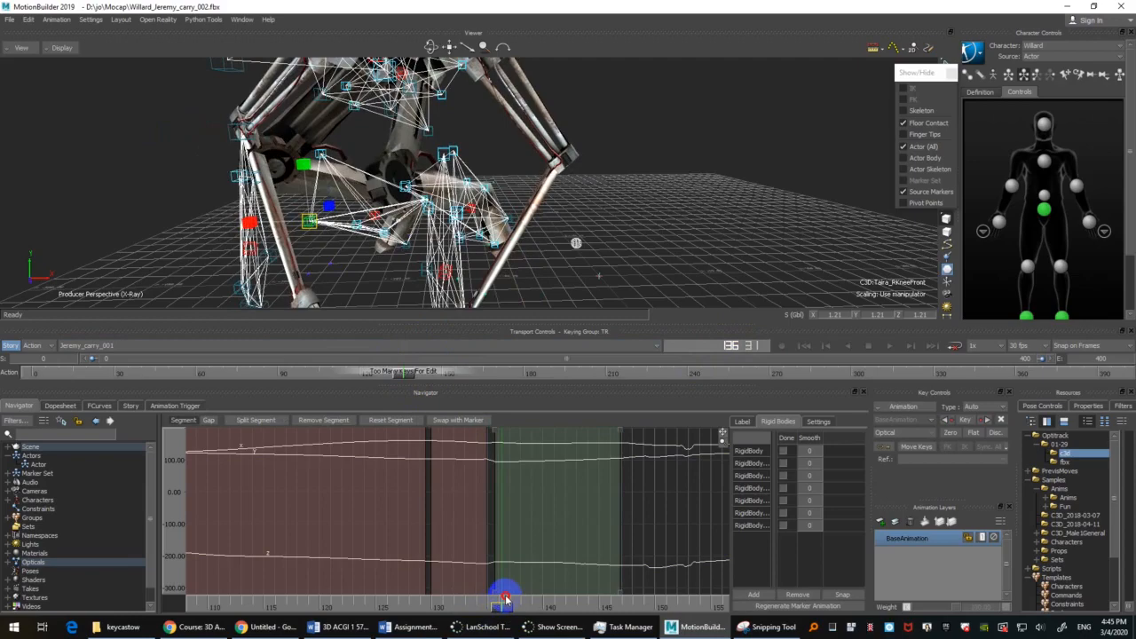
left_click_drag(504, 601, 498, 604)
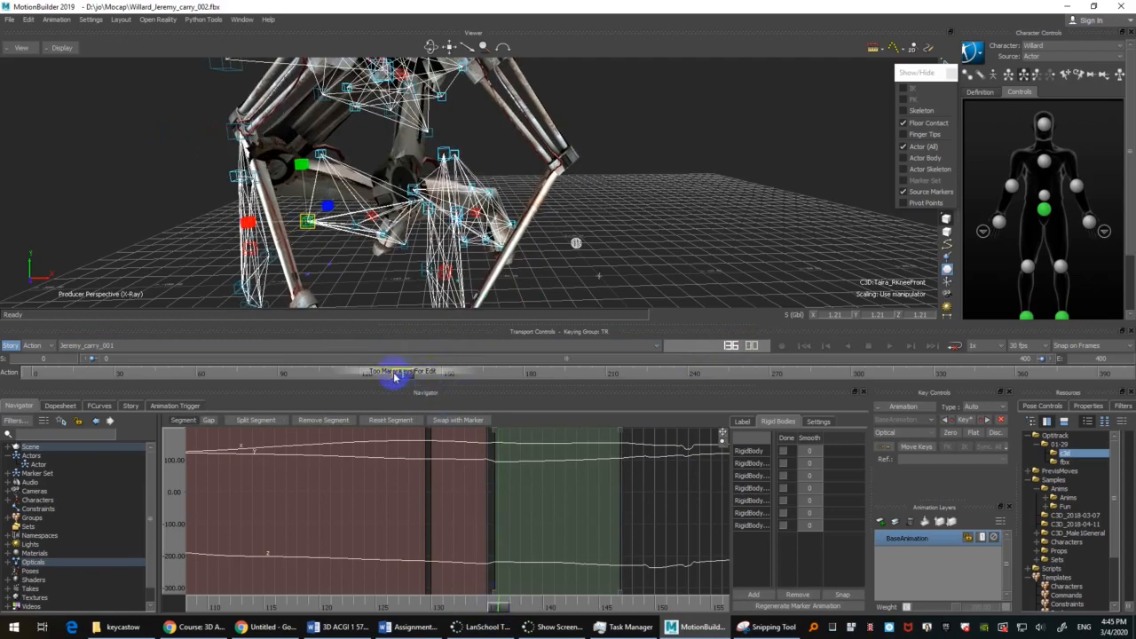
mouse_move(399, 375)
left_mouse_down()
mouse_move(381, 375)
mouse_move(426, 376)
mouse_move(377, 377)
mouse_move(433, 373)
left_mouse_up()
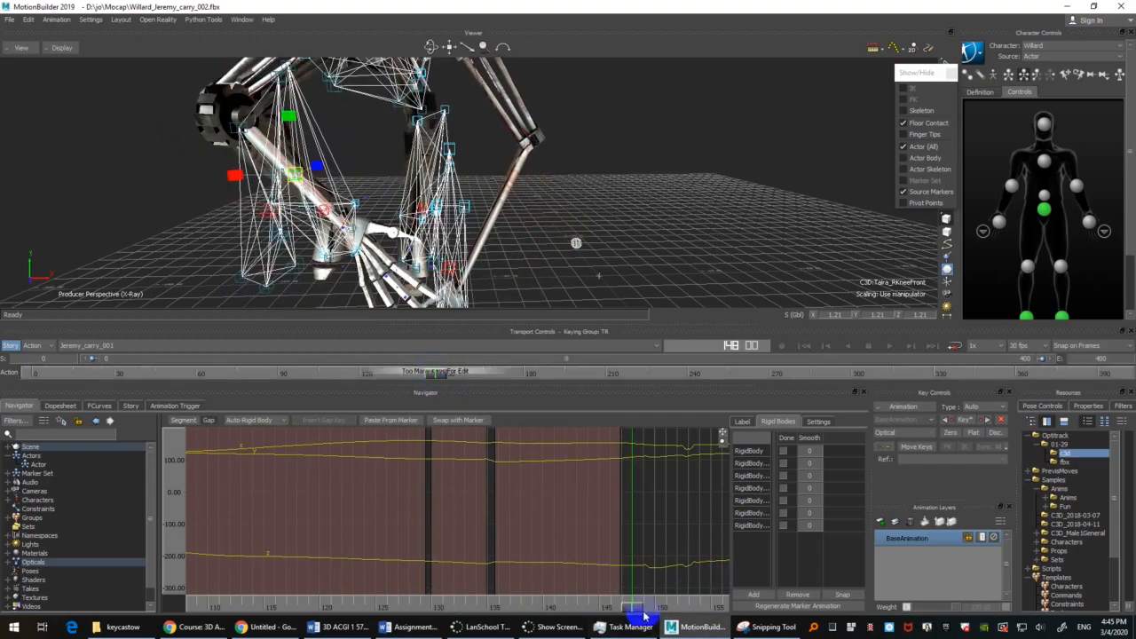
Step: Split the Taira_RKneeFront marker's segment at frame 134 and remove the short piece at frame 135
left_click_drag(641, 613, 477, 586)
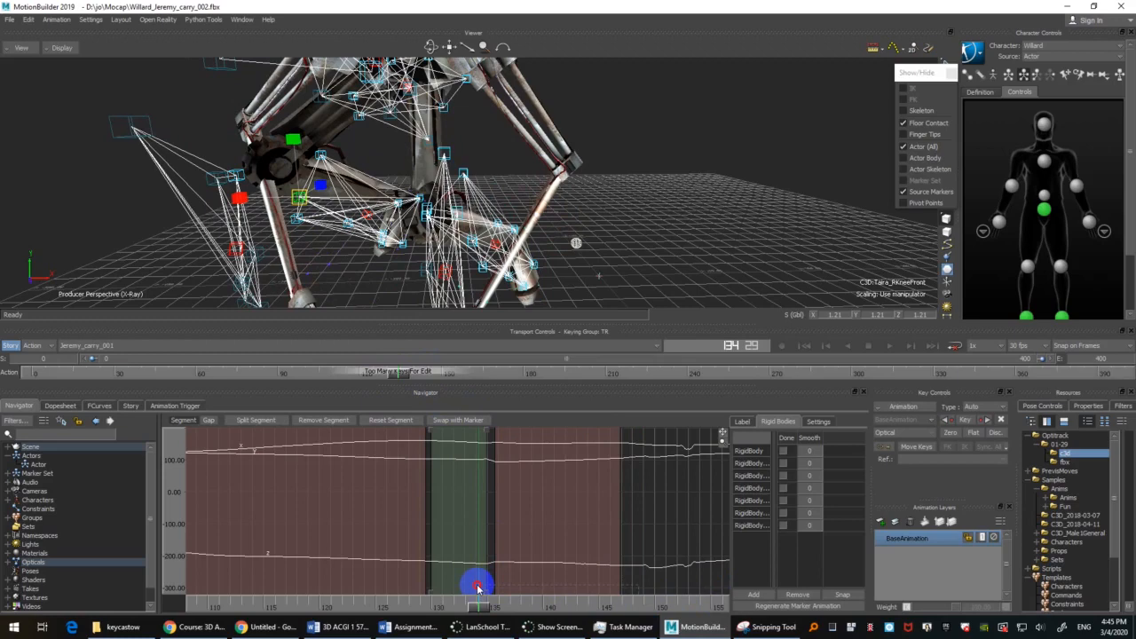
left_click_drag(477, 586, 477, 587)
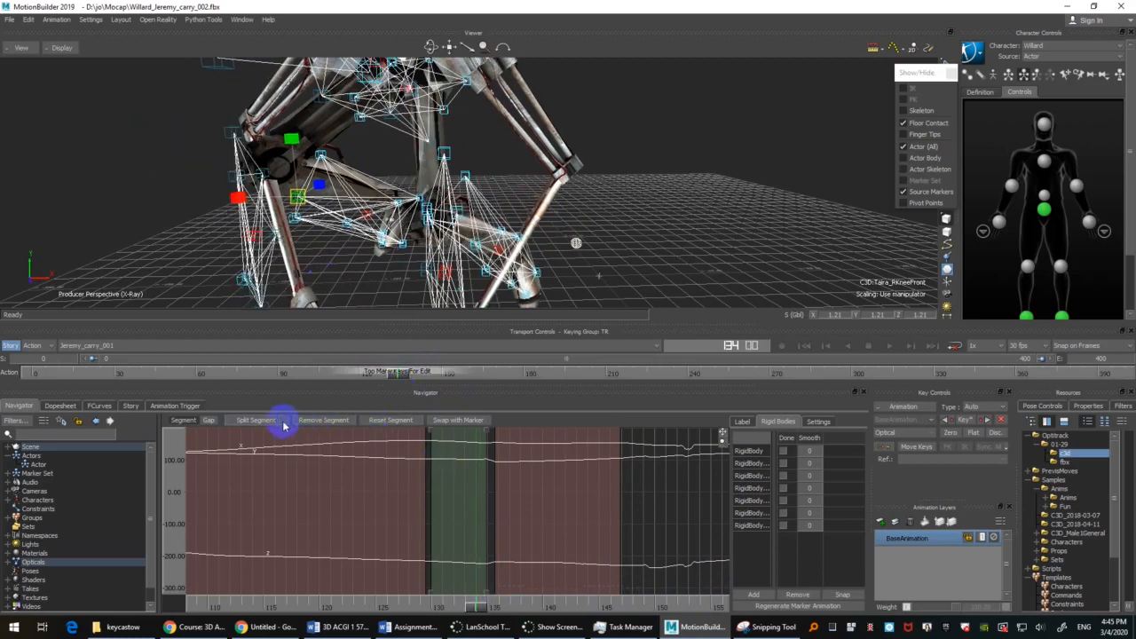
left_click(246, 423)
left_click_drag(471, 607, 488, 606)
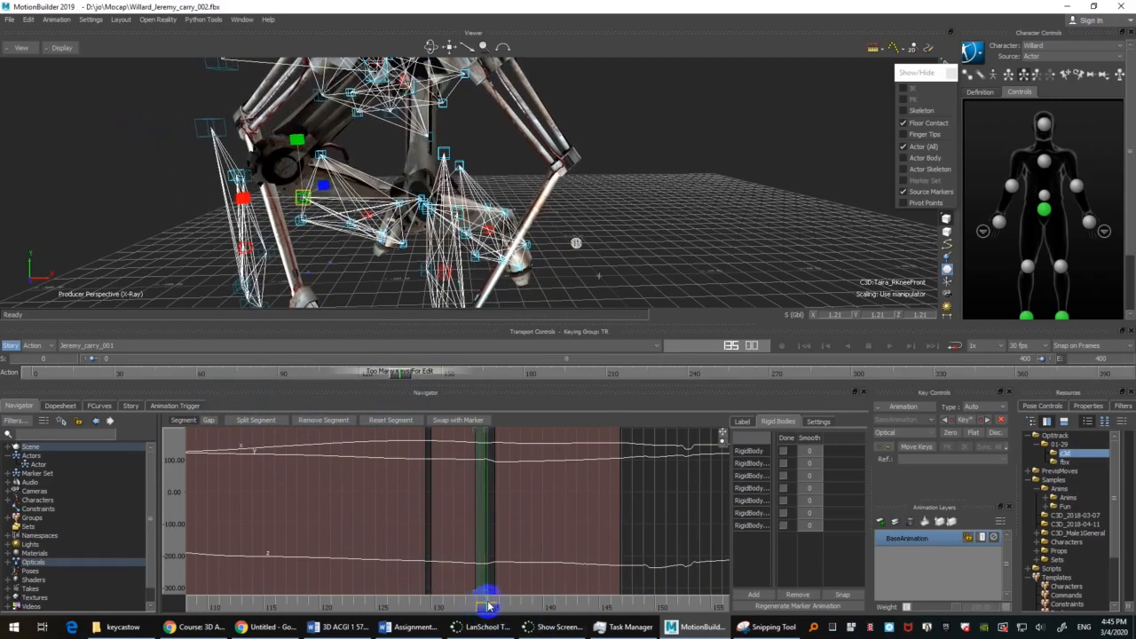
left_click(321, 421)
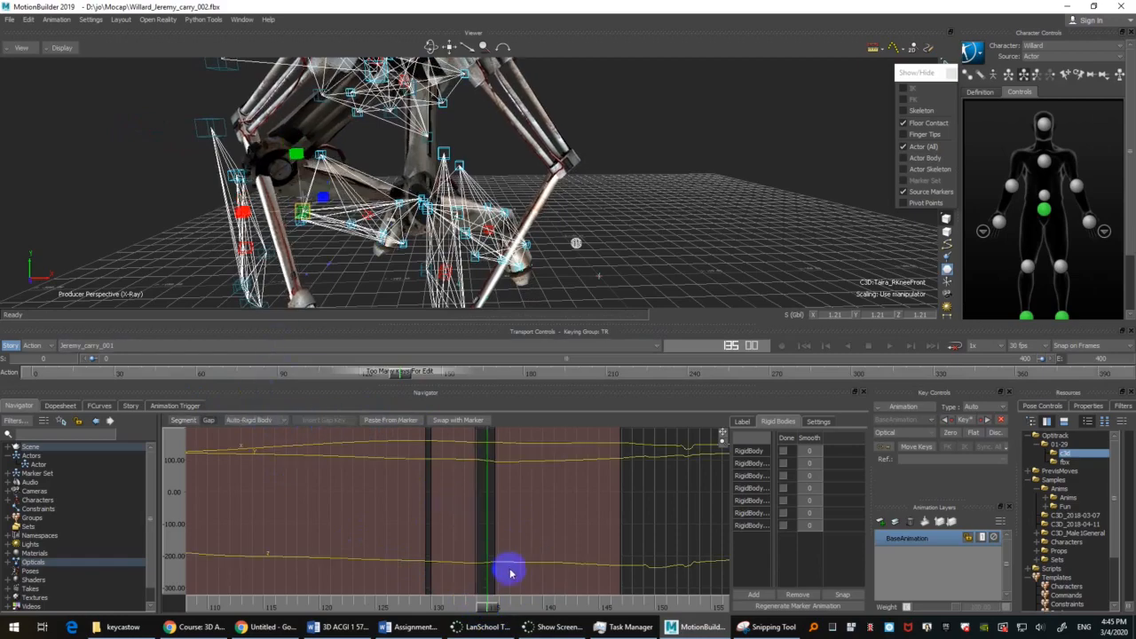
Step: Split the Taira_RKneeFront marker's next segment at frame 137 and remove the short piece before the split
left_click_drag(491, 609, 510, 577)
mouse_move(509, 579)
left_mouse_down()
mouse_move(494, 577)
mouse_move(510, 582)
left_mouse_up()
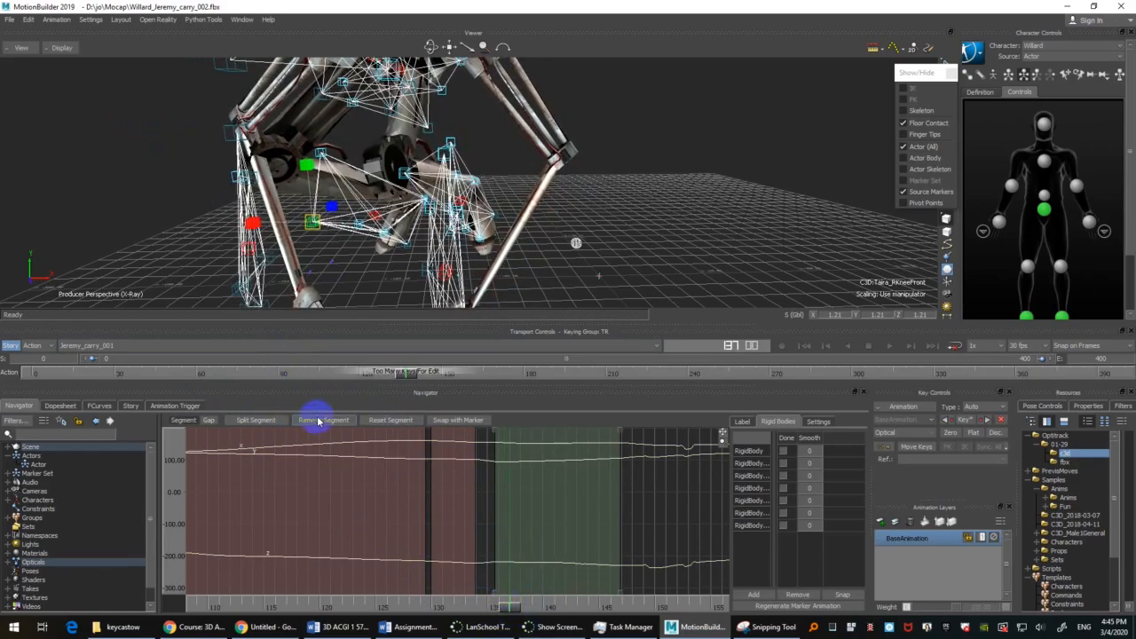
left_click(256, 420)
left_click(362, 506)
left_click(506, 573)
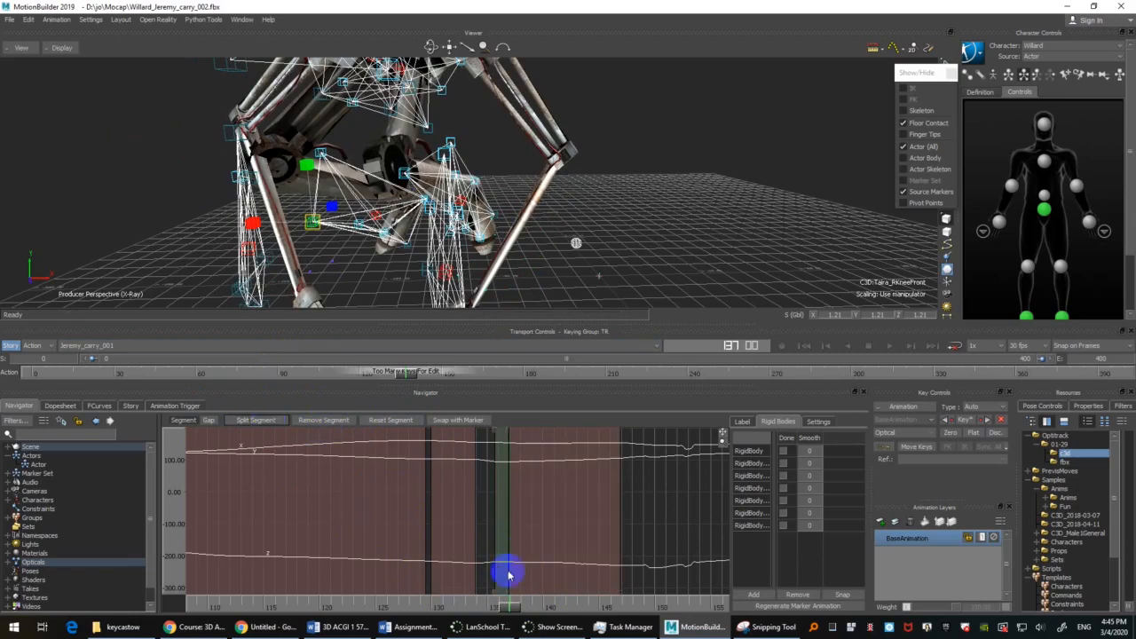
left_click(323, 420)
left_click(532, 573)
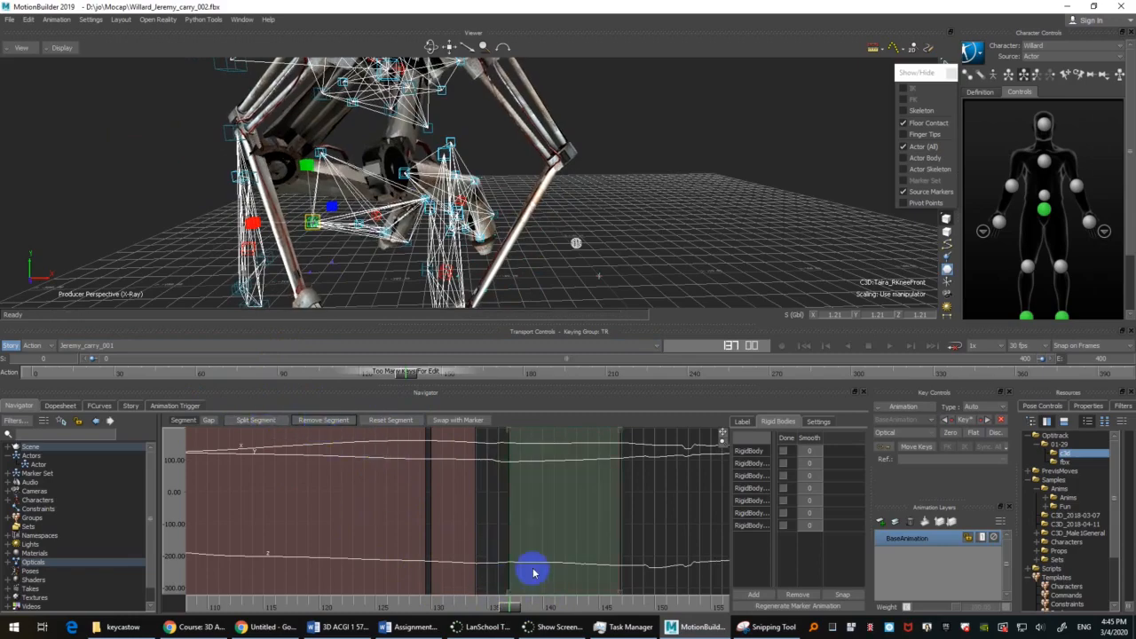
Step: Set the Taira_RKneeFront marker's gap at frame 136 to Auto-Bezier and check the knee around frame 135
mouse_move(521, 606)
left_mouse_down()
mouse_move(482, 608)
mouse_move(498, 606)
left_mouse_up()
left_click(269, 421)
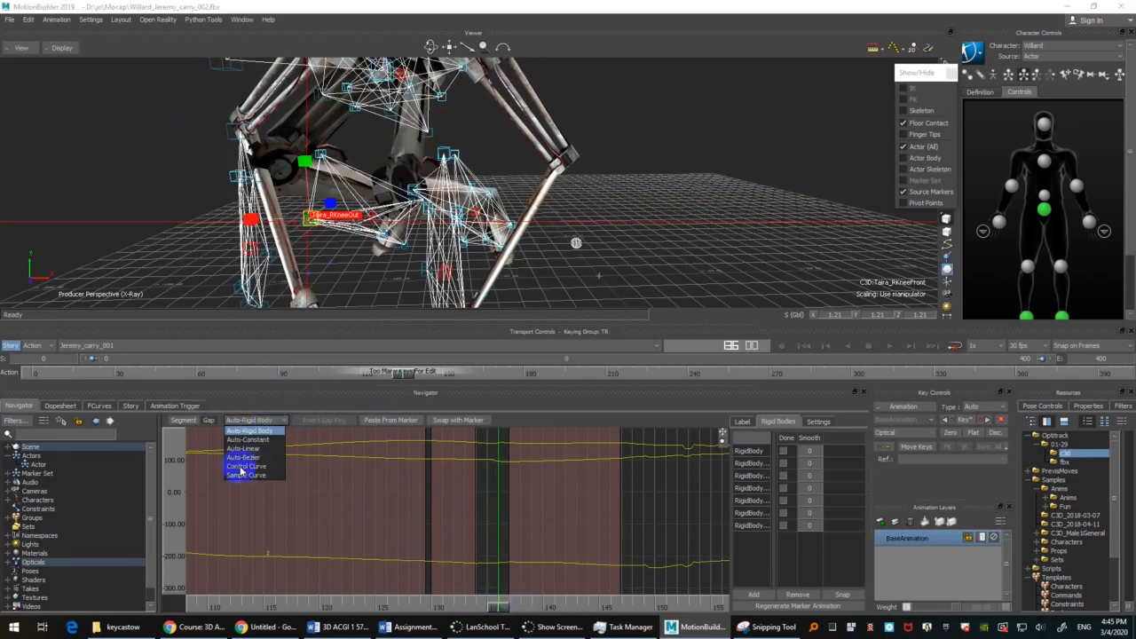
left_click(245, 457)
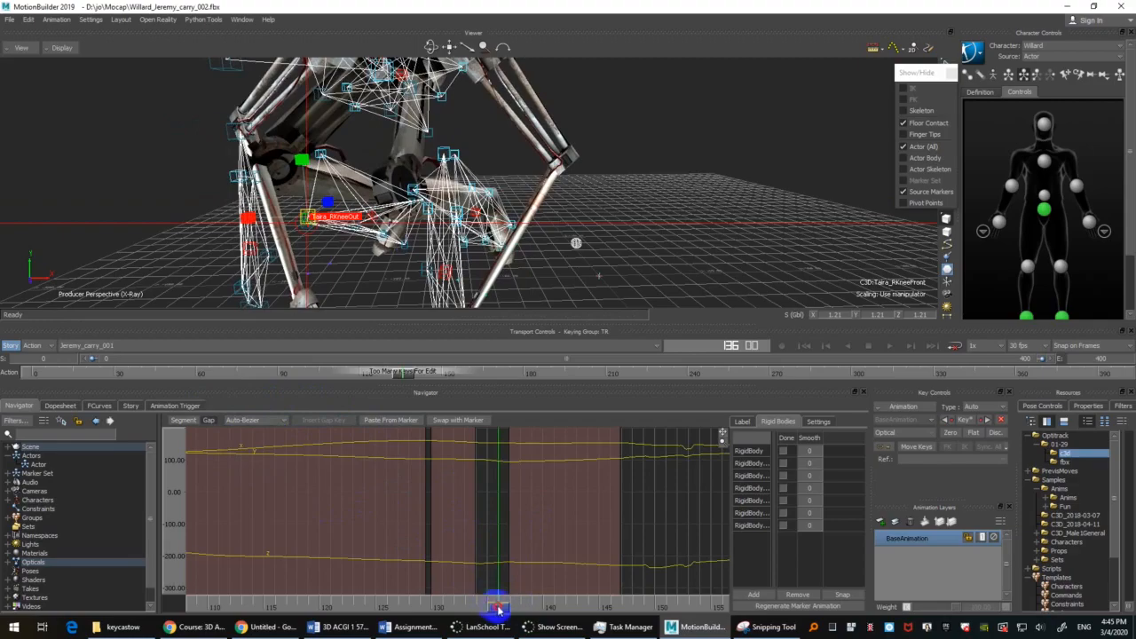
mouse_move(498, 609)
left_mouse_down()
mouse_move(436, 603)
mouse_move(508, 574)
mouse_move(479, 568)
mouse_move(500, 563)
mouse_move(487, 575)
left_mouse_up()
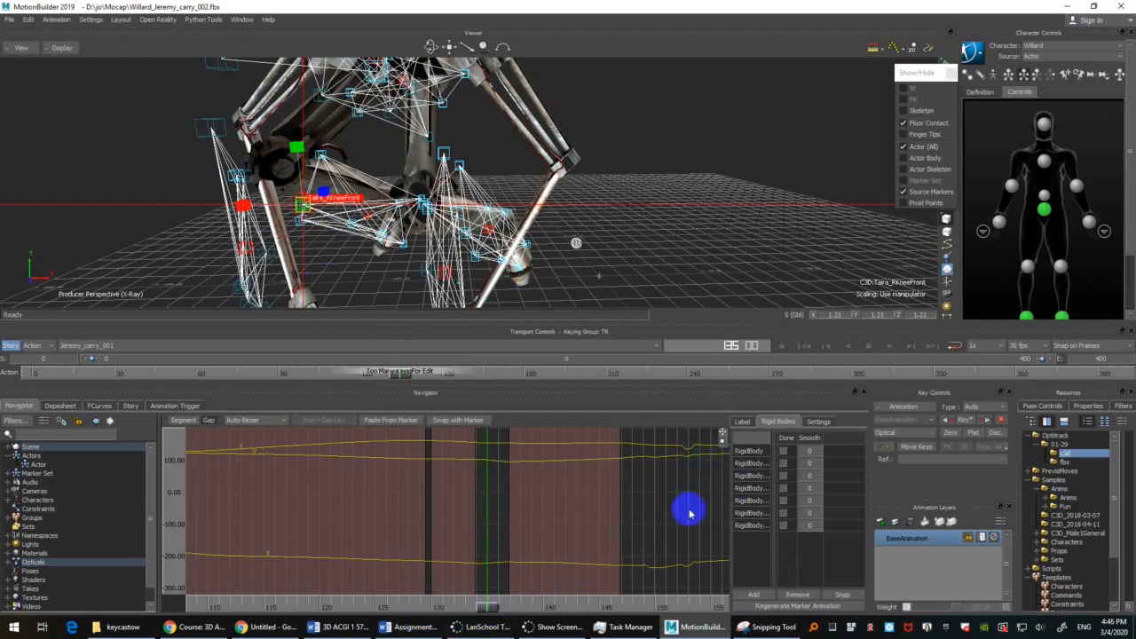
Step: Set the Taira_RKneeFront marker's gap at frame 152 to Auto-Bezier interpolation
left_click_drag(660, 515, 563, 601)
left_click(253, 424)
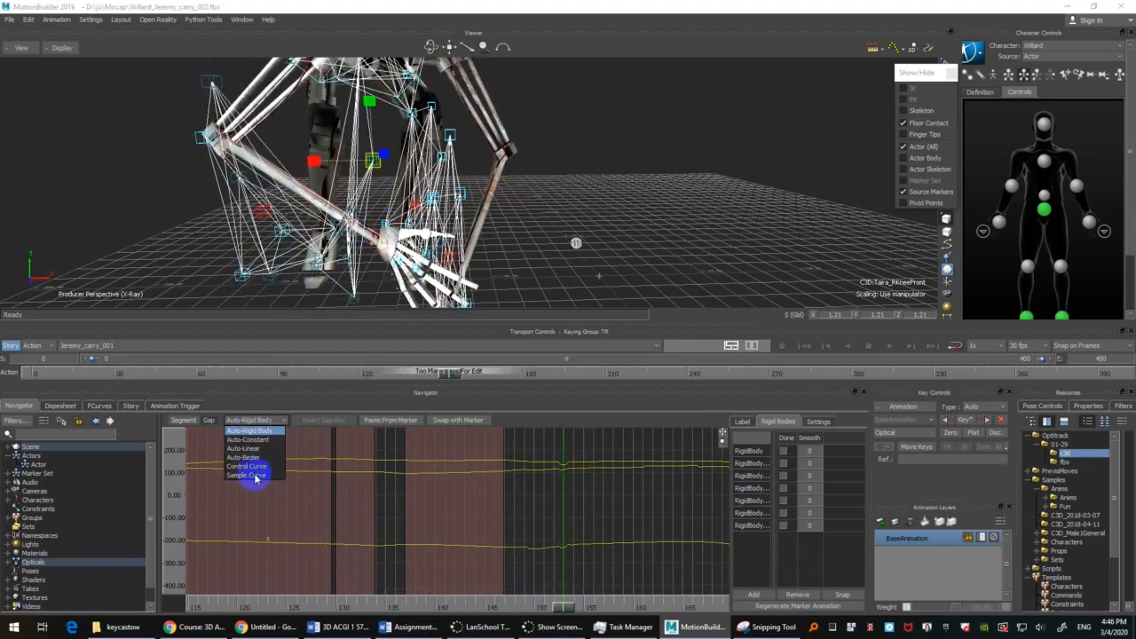
left_click(254, 456)
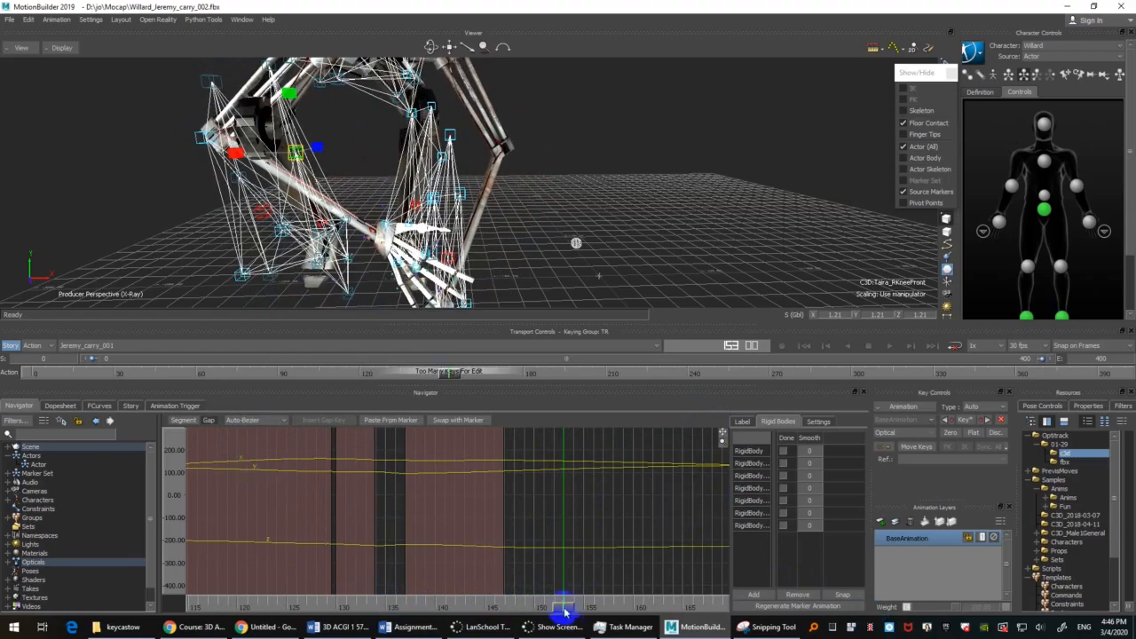
Step: Go back to about frame 130 and inspect the right knee from closer and different angles
left_click_drag(563, 612, 347, 520)
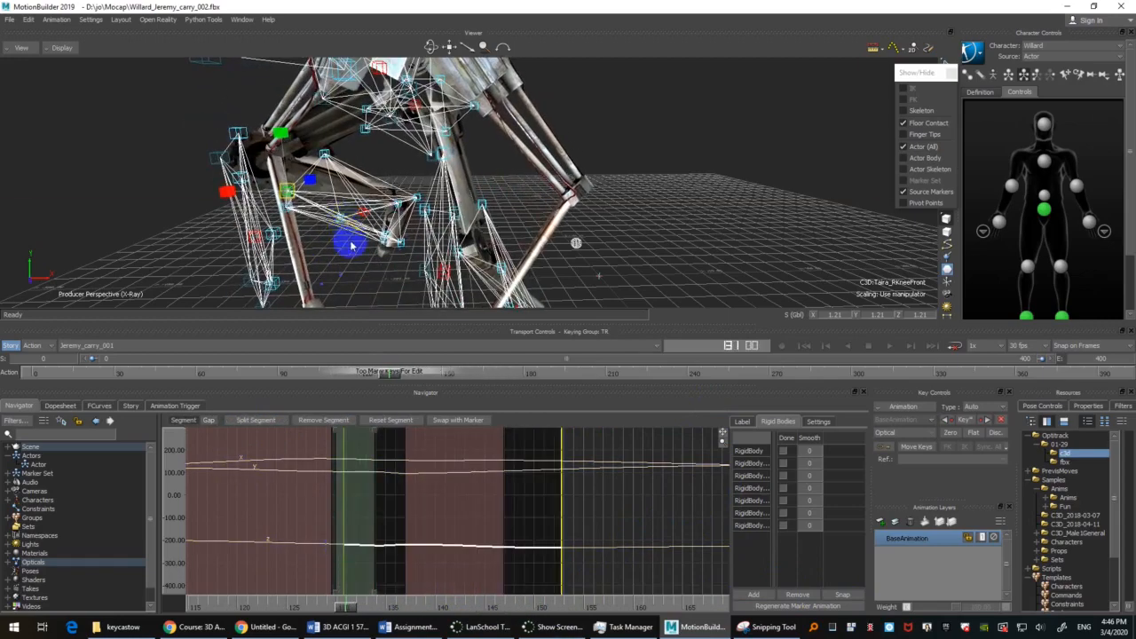
scroll(351, 246, "up", 1)
scroll(351, 246, "down", 5)
left_click_drag(590, 206, 589, 240, "ctrl+shift")
scroll(584, 158, "up", 4)
left_click_drag(584, 158, 578, 219, "ctrl+shift")
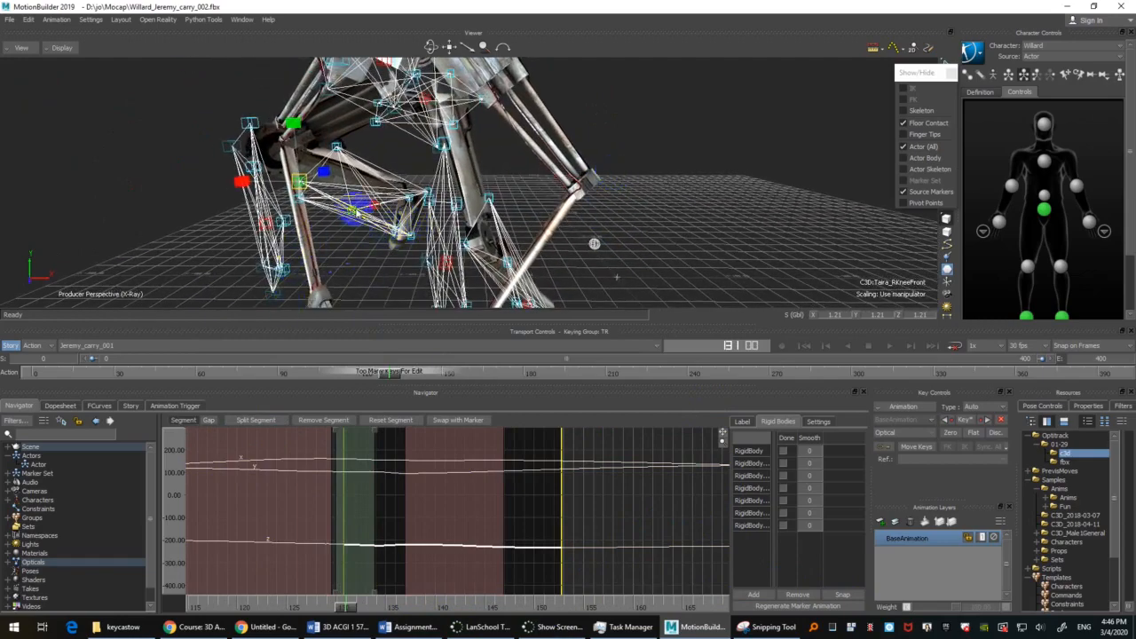
Step: Select the Taira_RShin marker and examine its curves and the right leg's movement up to about frame 134
left_click(352, 213)
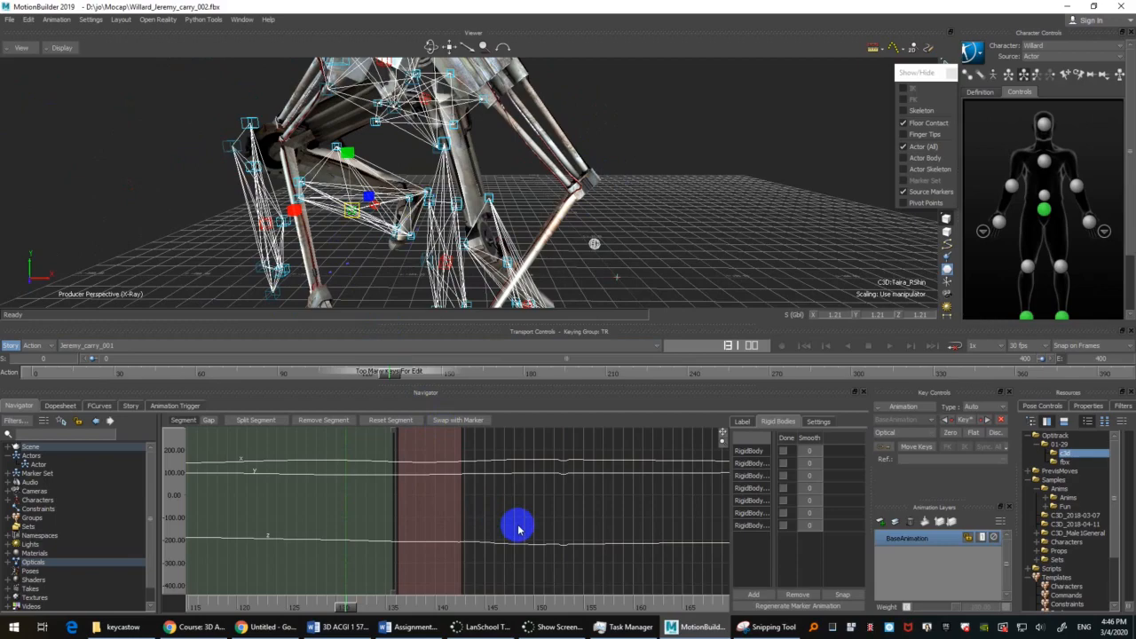
left_click_drag(715, 159, 680, 234, "ctrl")
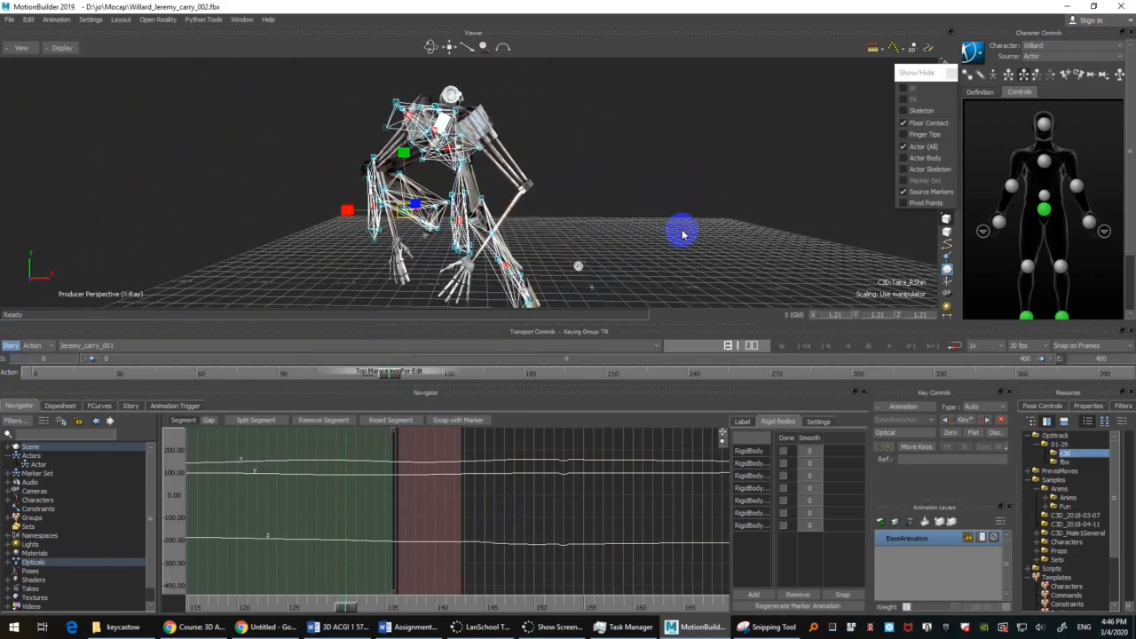
left_click_drag(347, 609, 381, 577)
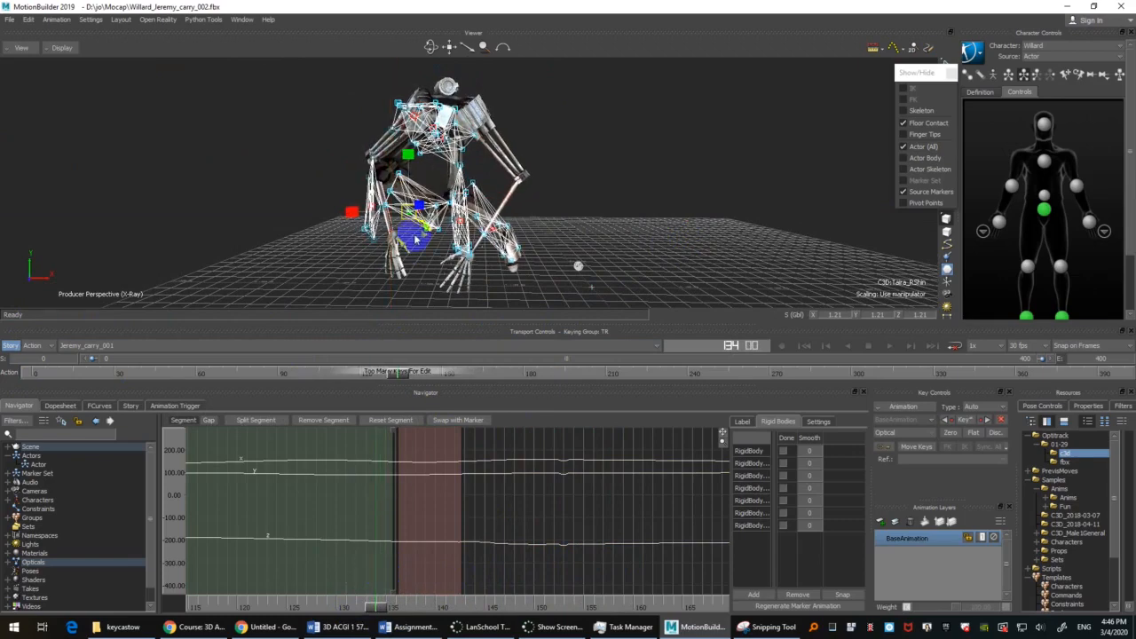
left_click_drag(674, 211, 671, 183, "ctrl")
Step: Review the whole figure's motion from the first frame, with and without the markers displayed, leaving nothing selected
key("Home")
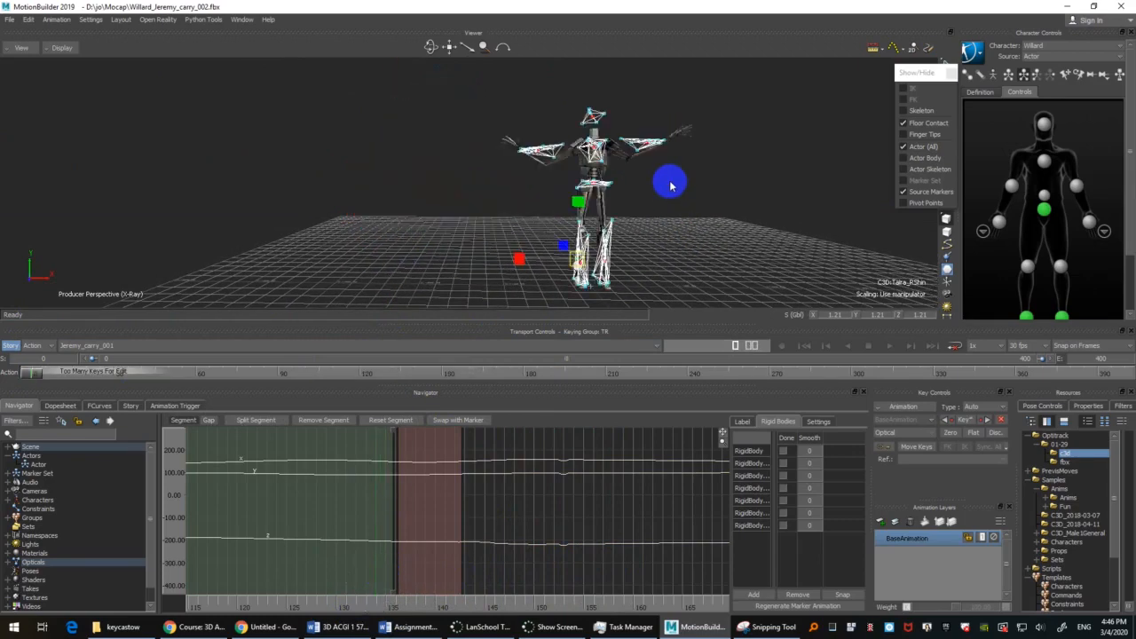
key("ctrl+a")
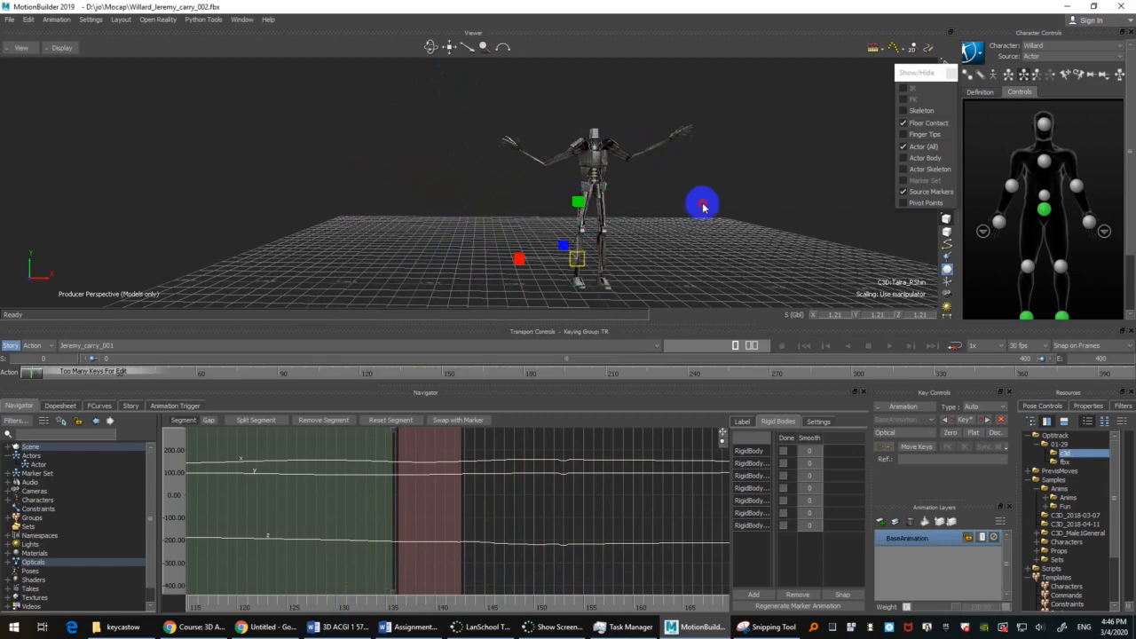
left_click(702, 205)
key("ctrl+space")
mouse_move(729, 205)
left_mouse_down("ctrl+shift")
mouse_move(730, 228)
mouse_move(661, 226)
left_mouse_up("ctrl+shift")
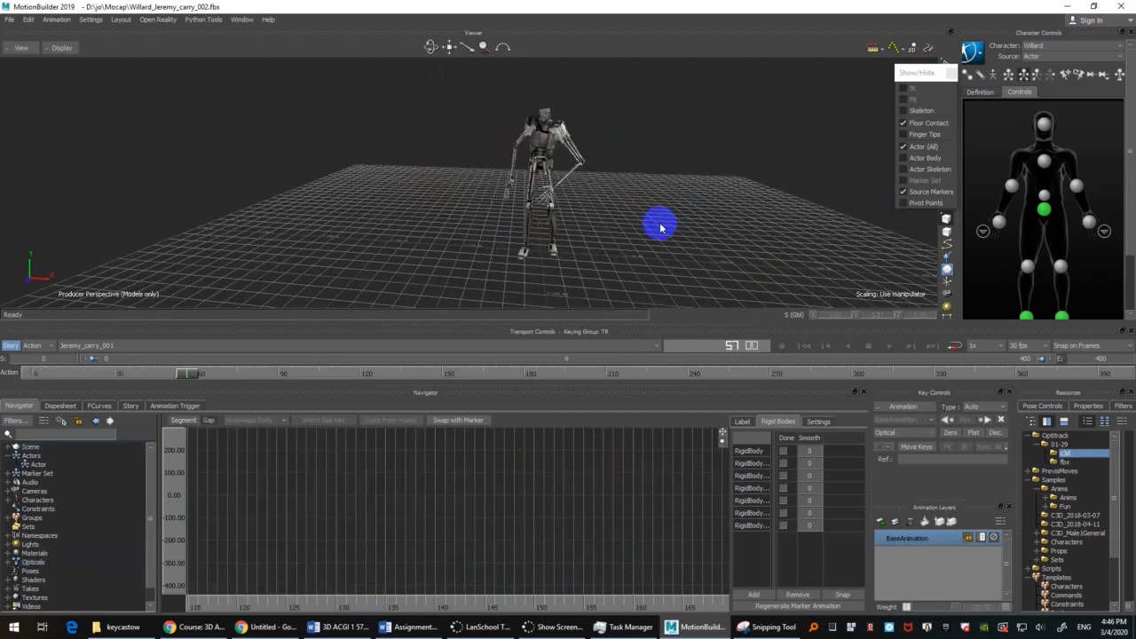
key("ctrl+a")
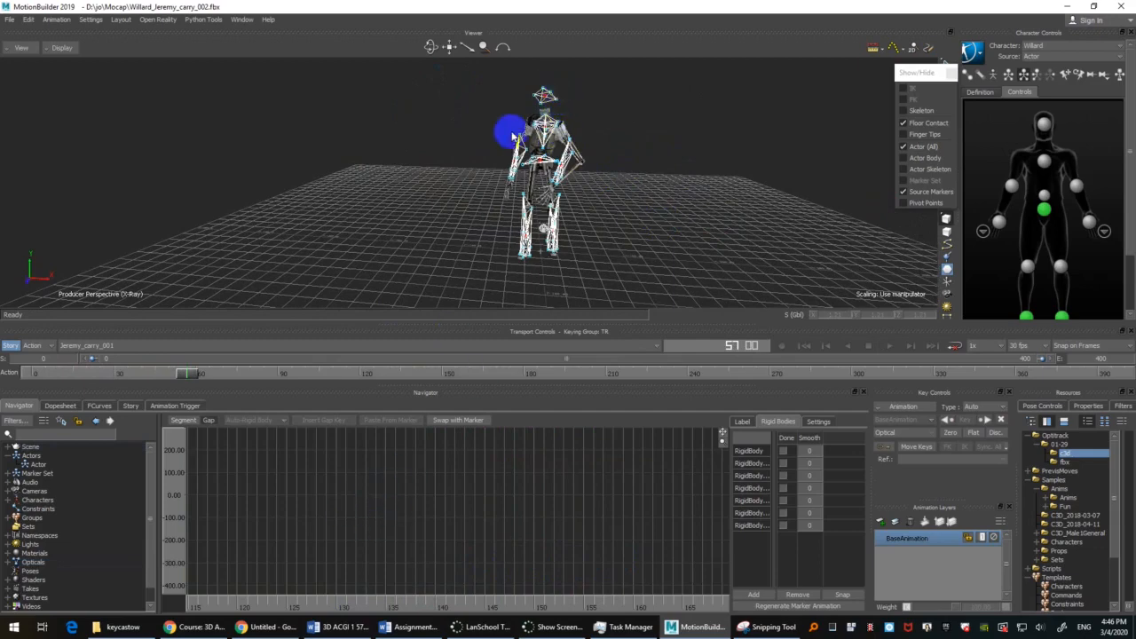
left_click(556, 104)
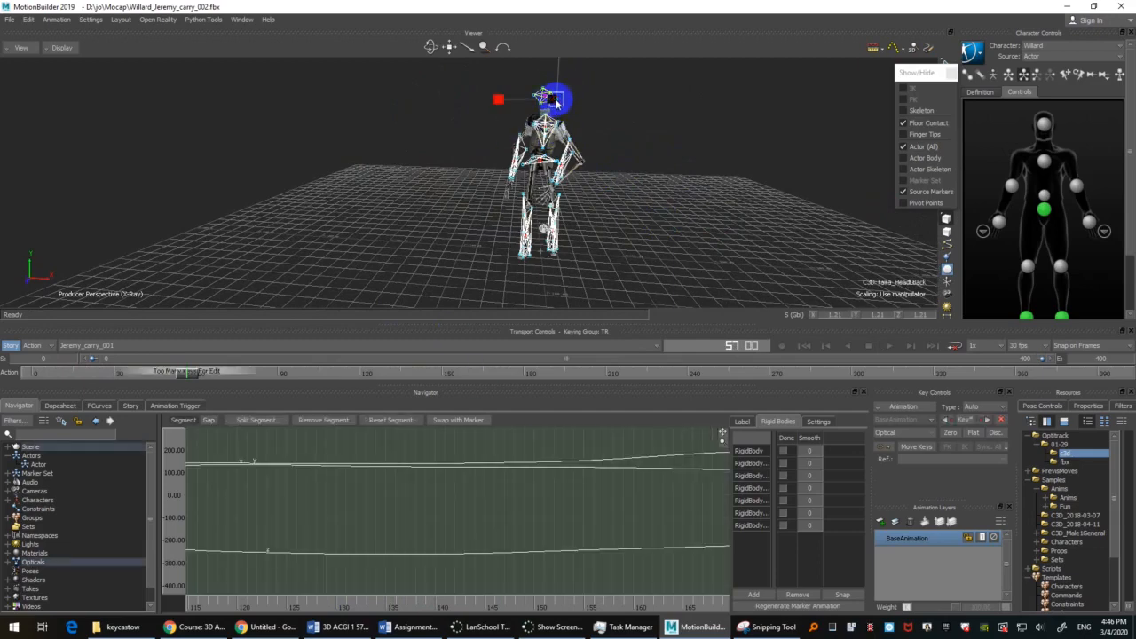
left_click(748, 210)
key("Home")
key("ctrl+a")
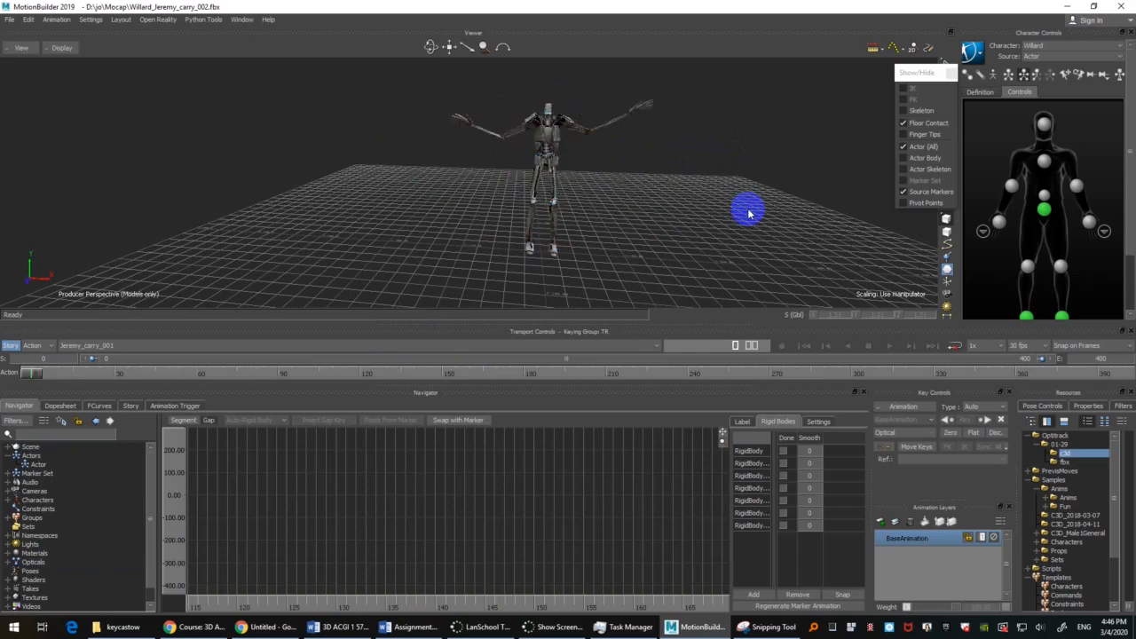
left_click_drag(745, 215, 692, 207, "ctrl+shift")
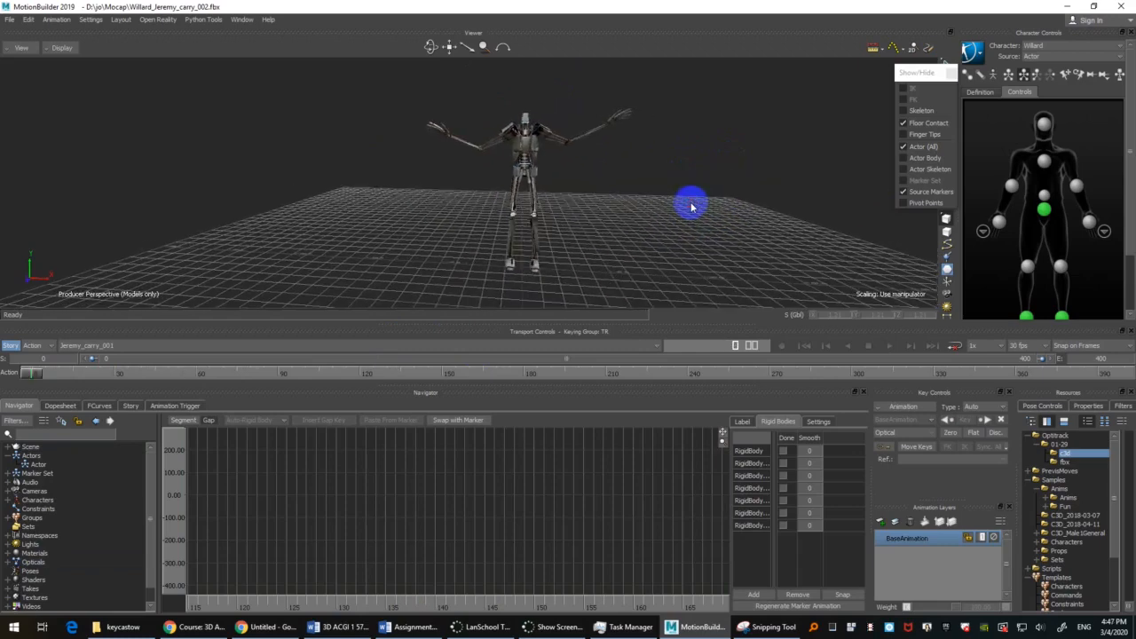
Step: Bake the Willard character's Actor-driven motion to a new FK/IK control rig
left_click(1059, 57)
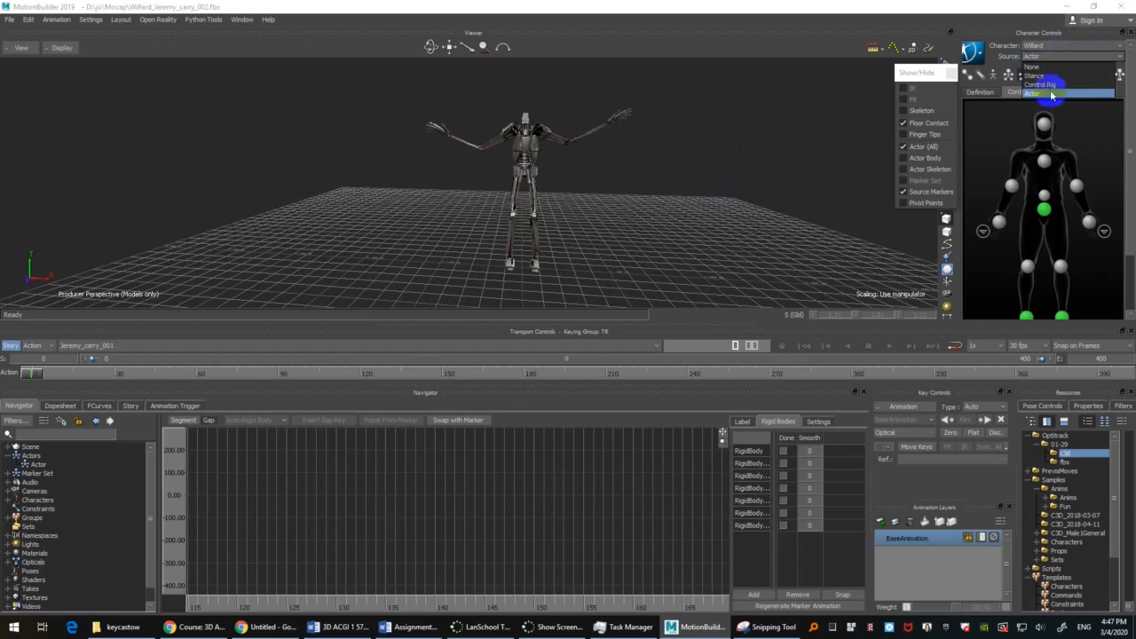
left_click(958, 6)
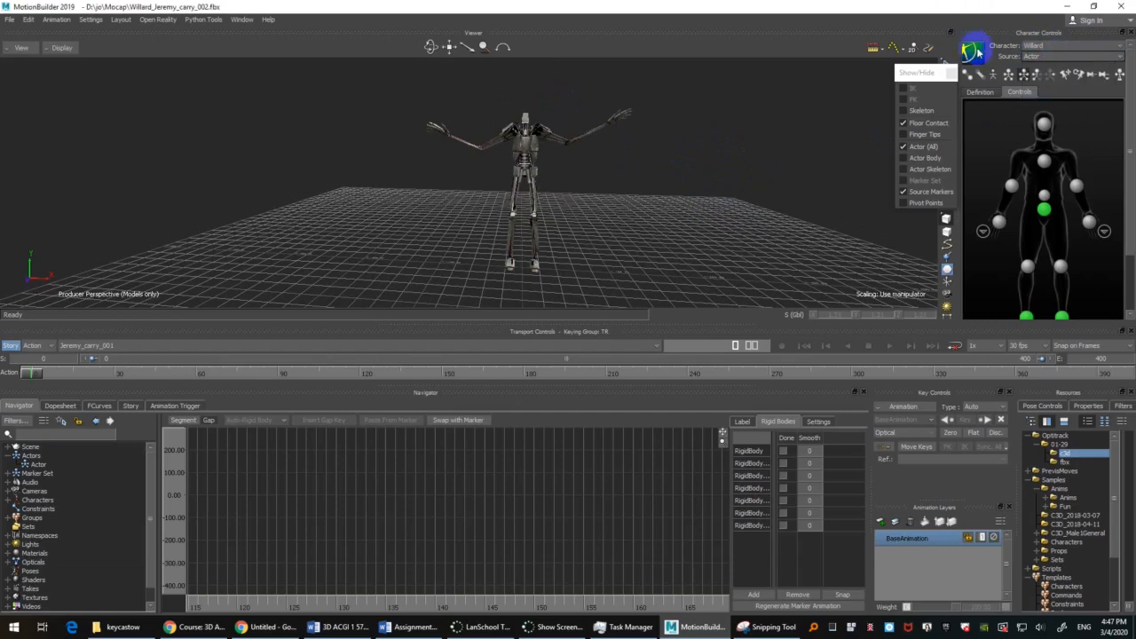
left_click(977, 53)
mouse_move(996, 116)
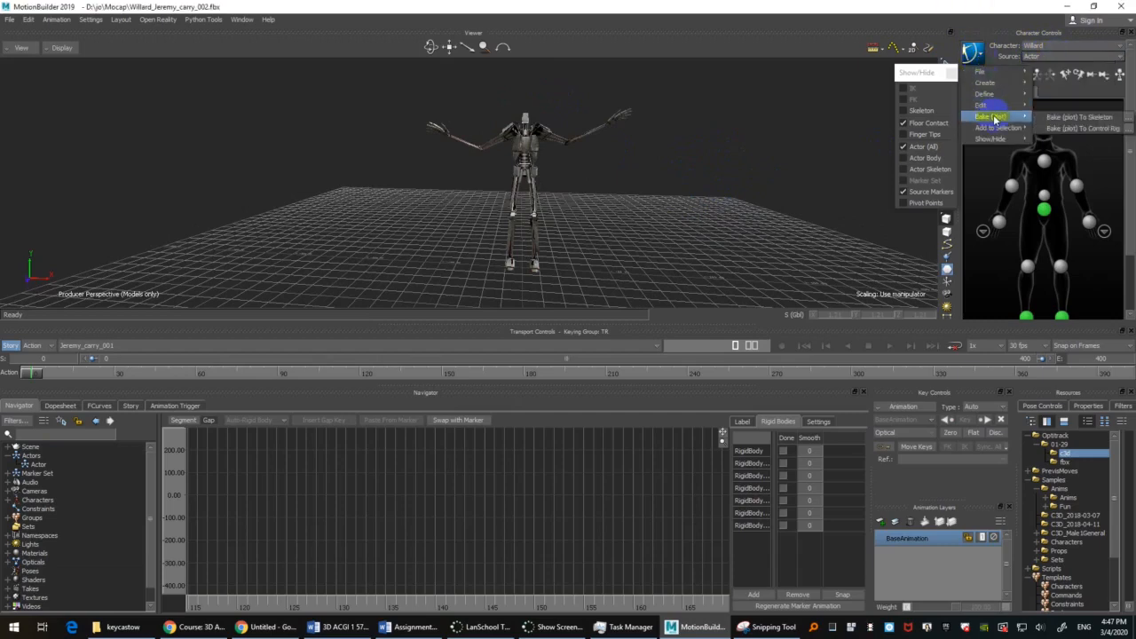
left_click(1126, 129)
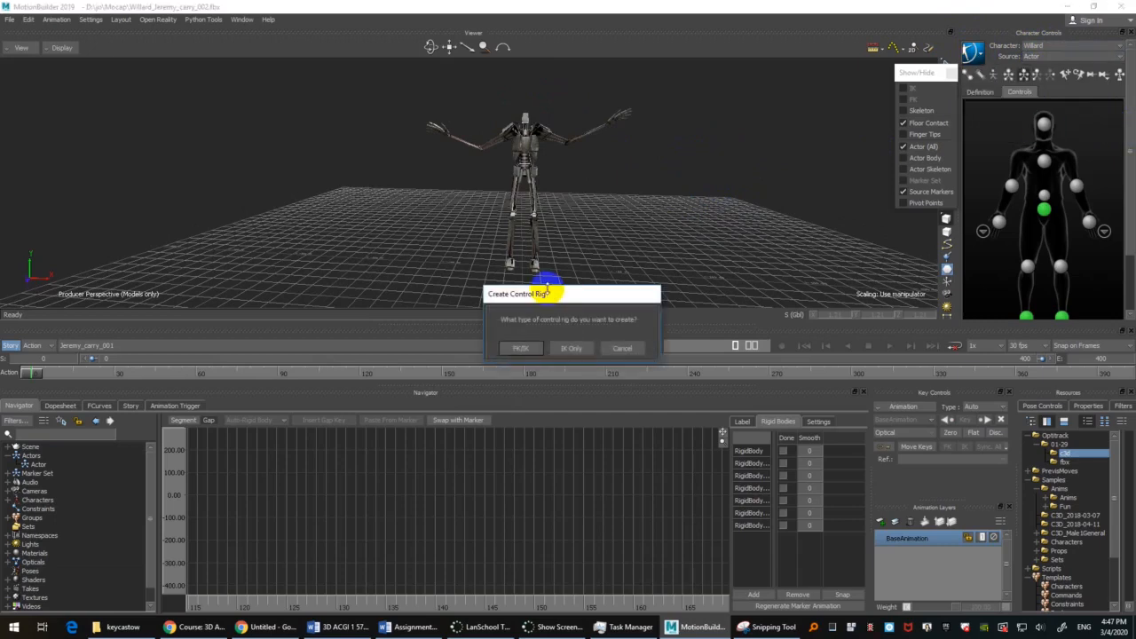
left_click_drag(593, 295, 579, 201)
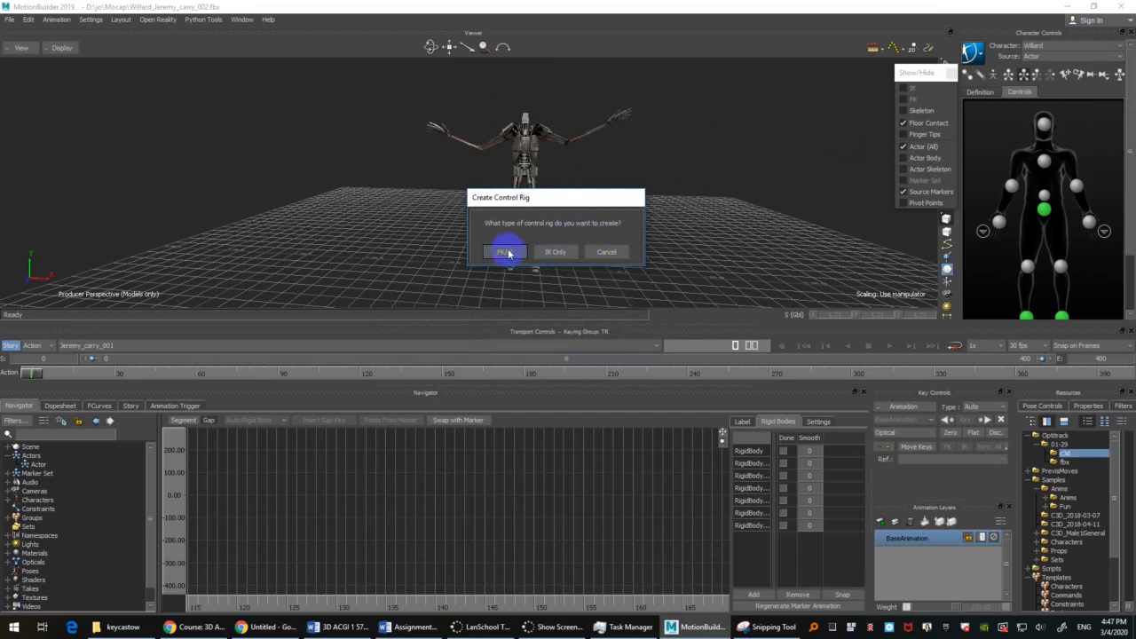
left_click(508, 253)
left_click(584, 447)
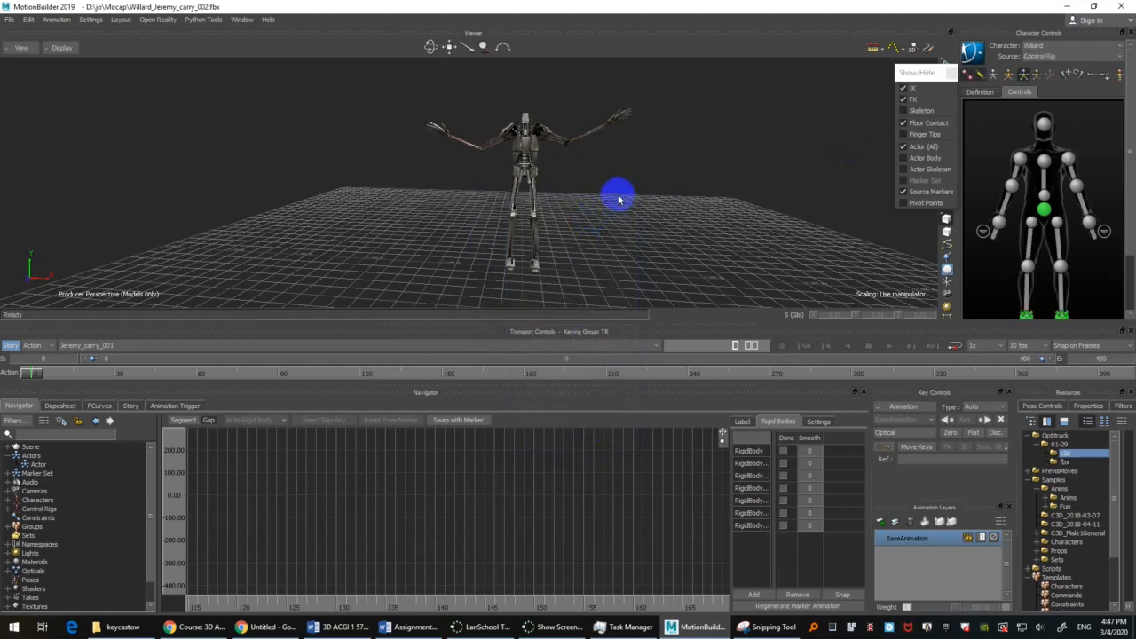
Step: Play back the baked motion in the X-Ray and Models Only displays and return to frame 0
key("ctrl+a")
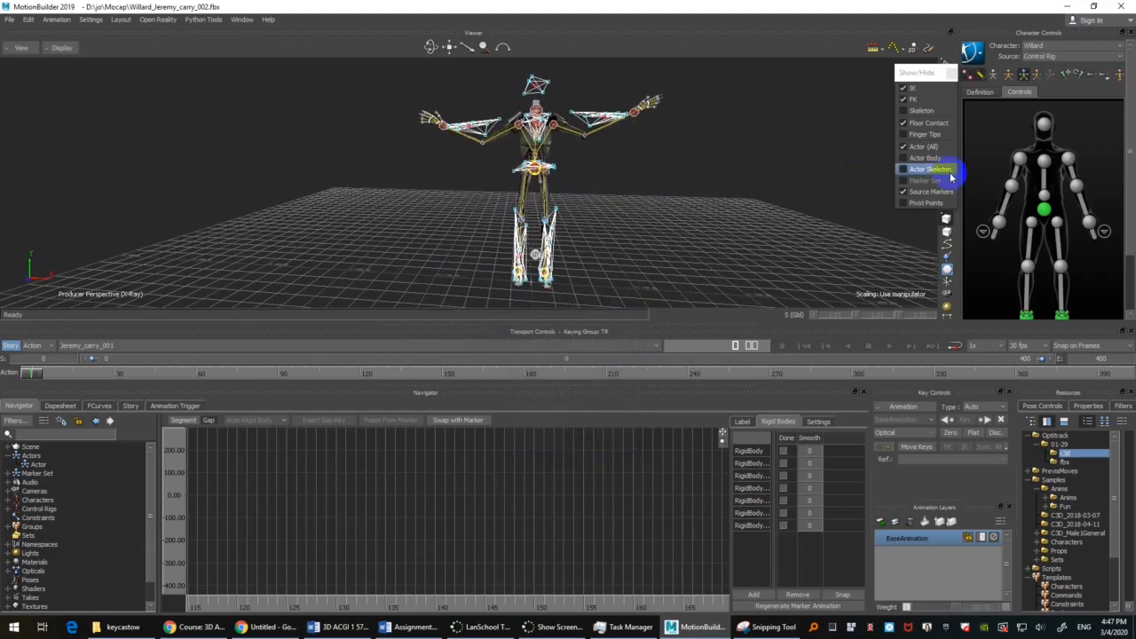
left_click(925, 193)
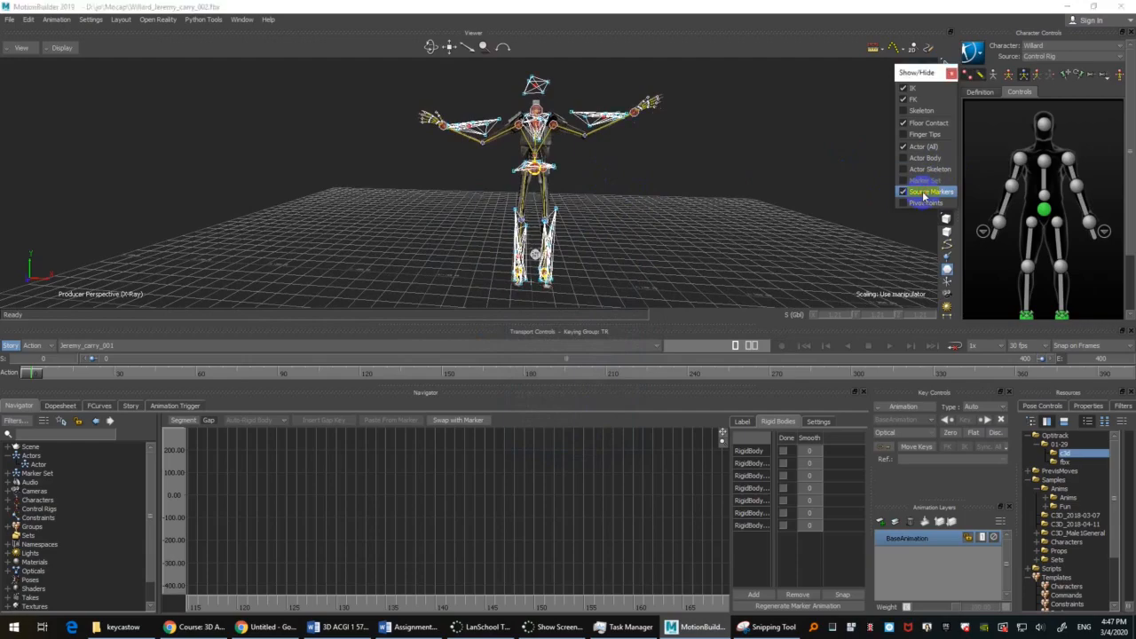
scroll(662, 150, "up", 1)
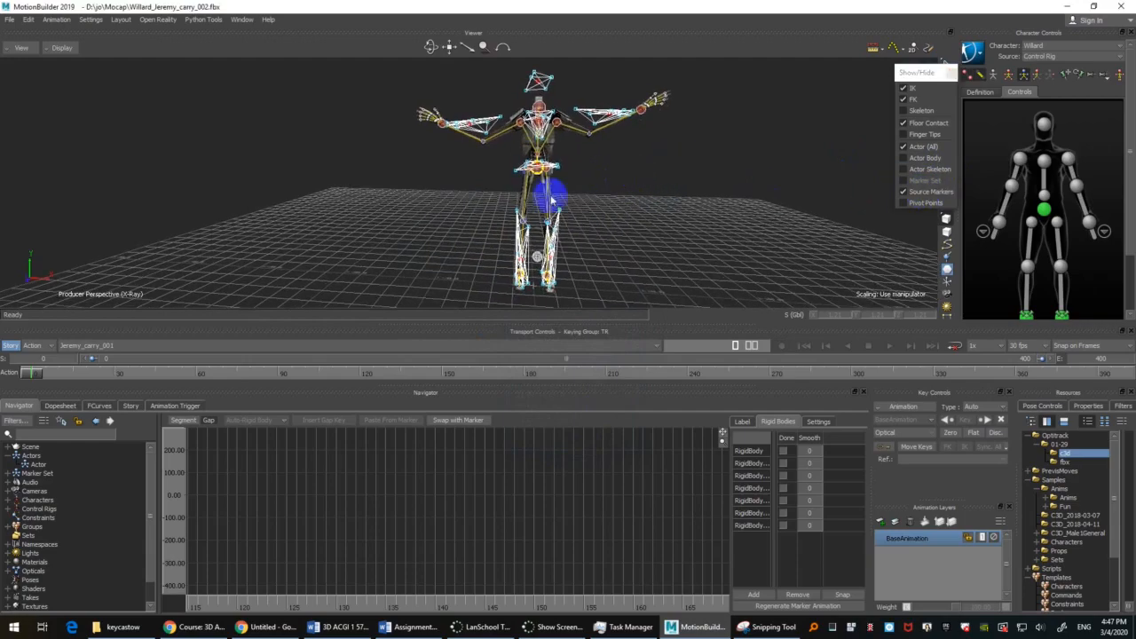
left_click_drag(745, 229, 789, 107, "ctrl")
key("ctrl+space")
left_click_drag(658, 141, 672, 259, "ctrl")
mouse_move(657, 161)
left_mouse_down("ctrl")
mouse_move(658, 227)
mouse_move(603, 190)
mouse_move(612, 223)
left_mouse_up("ctrl")
key("ctrl+a")
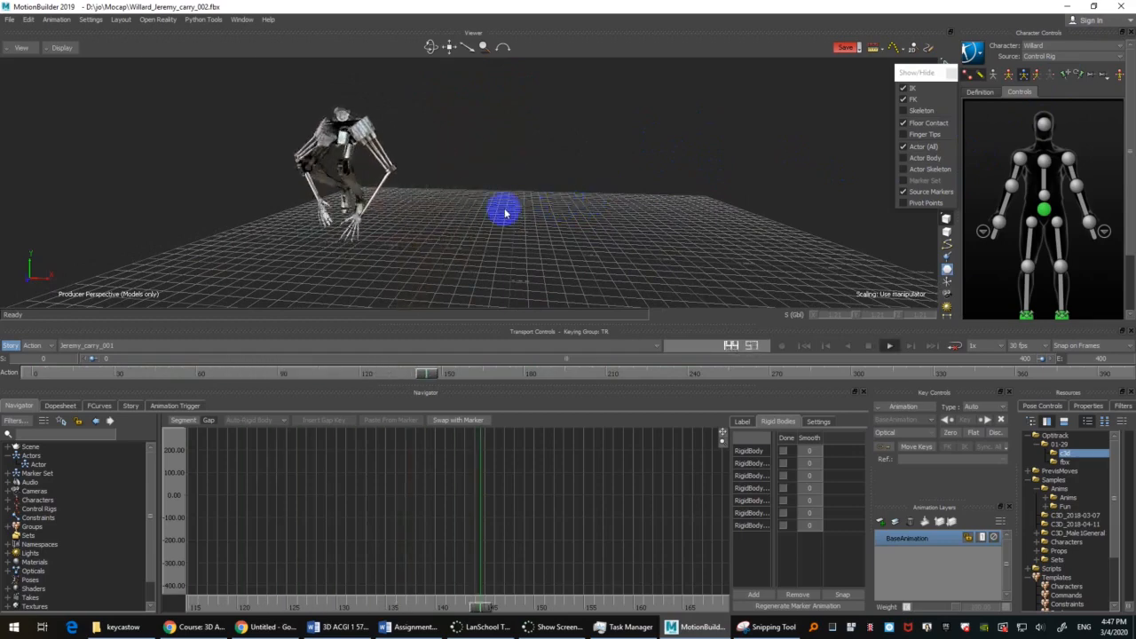
key("ctrl+space")
left_click_drag(451, 376, 4, 341)
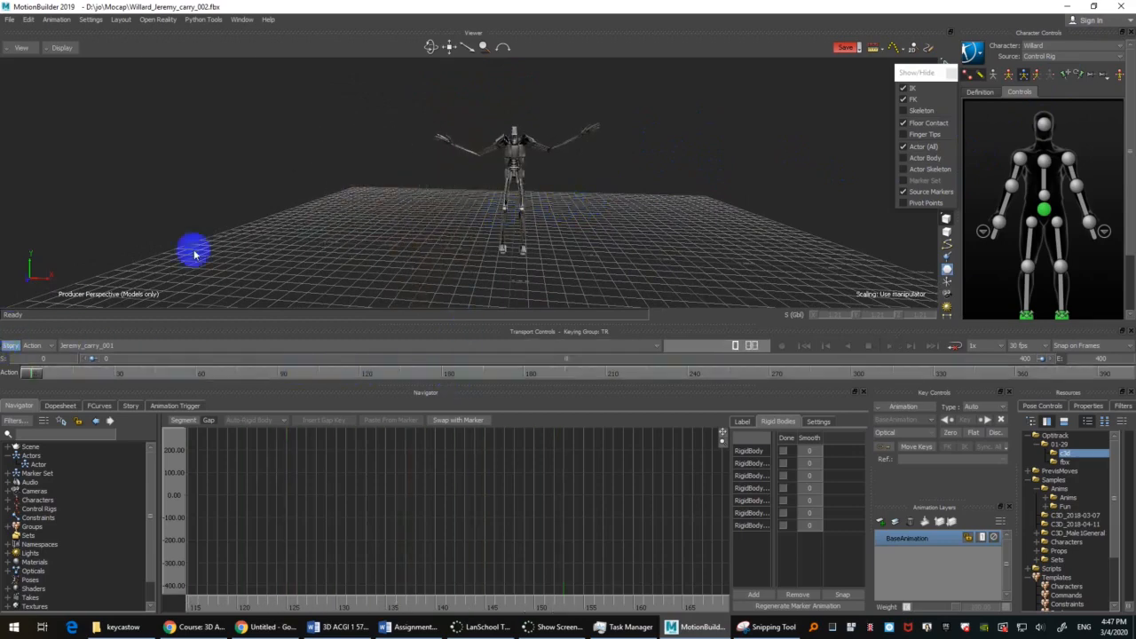
Step: Switch the Willard character's source back to Actor
left_click_drag(509, 188, 606, 192, "ctrl+shift")
left_click(1077, 58)
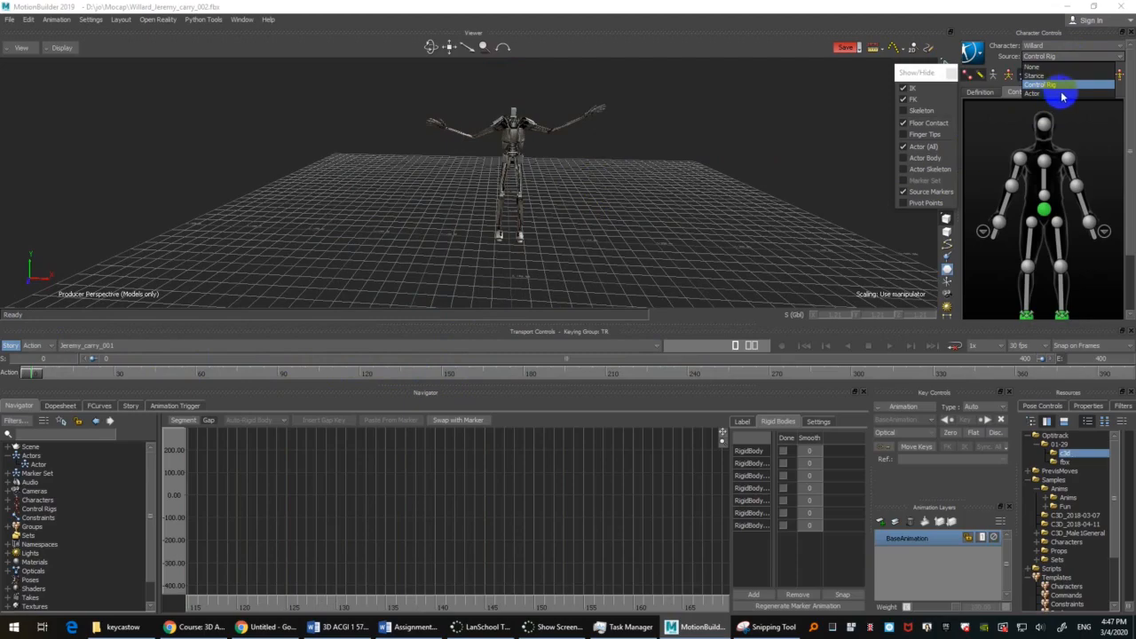
left_click(1062, 94)
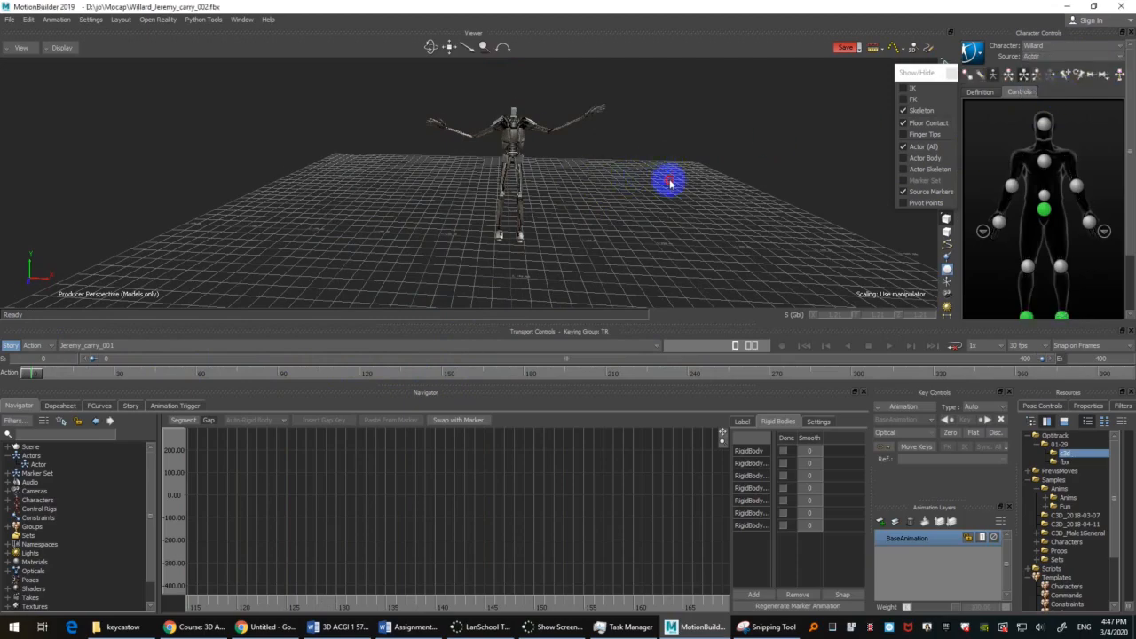
Step: Show the markers in X-Ray display and select the C3D optical object on the floor beside the figure
key("ctrl+a")
left_click_drag(639, 168, 499, 175, "ctrl+shift")
left_click(502, 176)
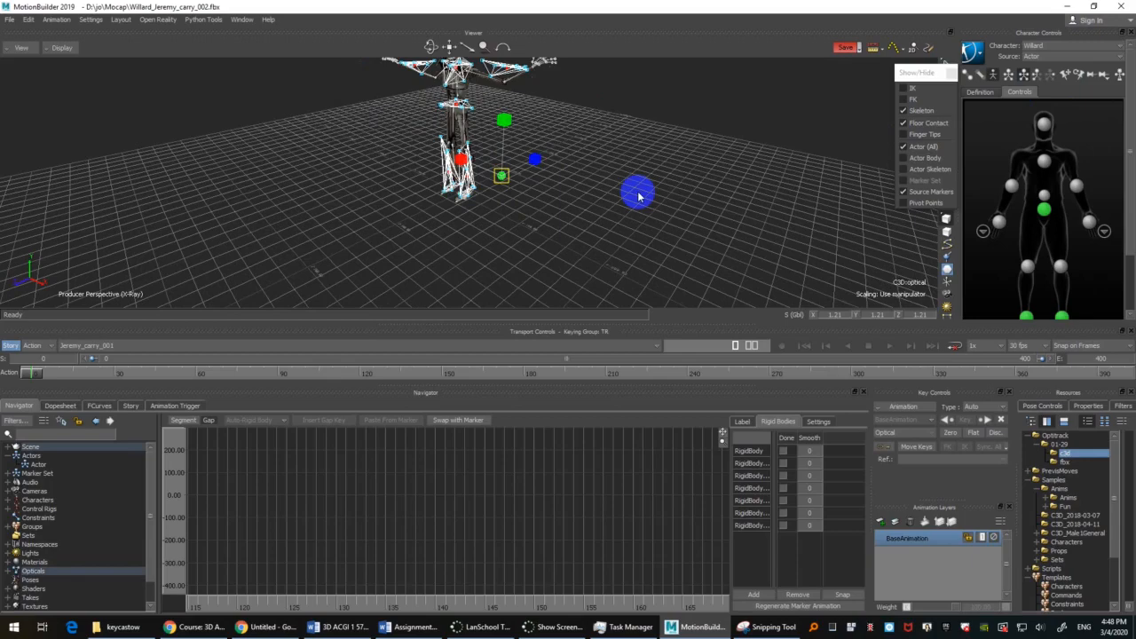
left_click_drag(637, 197, 571, 274)
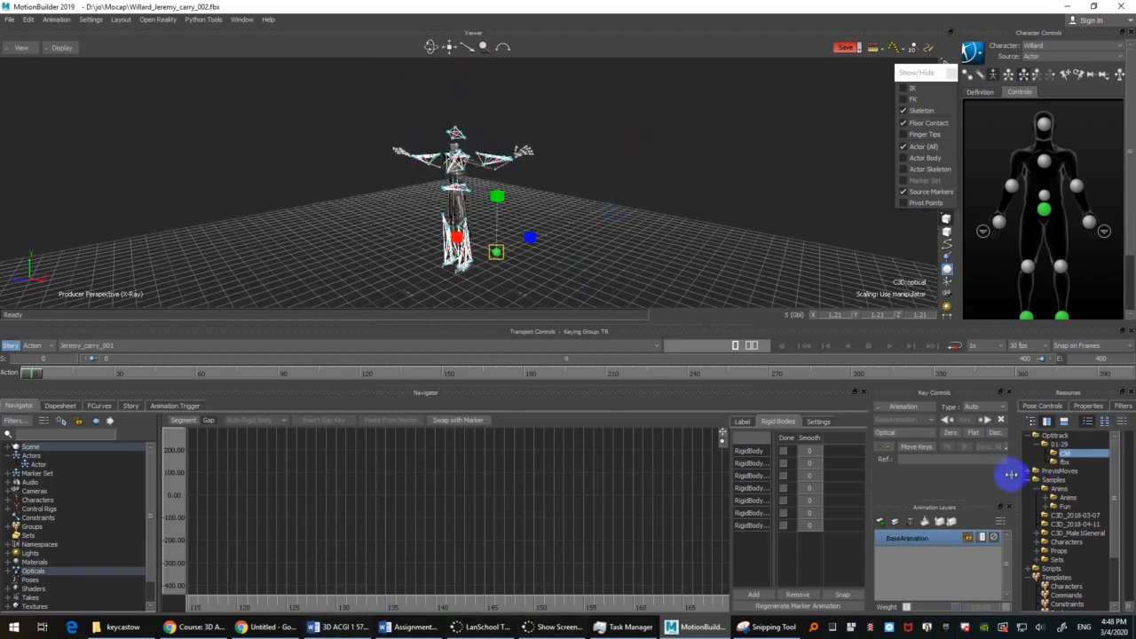
Step: Widen the asset browser area to reveal the C3D take files and select the C3D optical object again
left_click_drag(1016, 473, 883, 471)
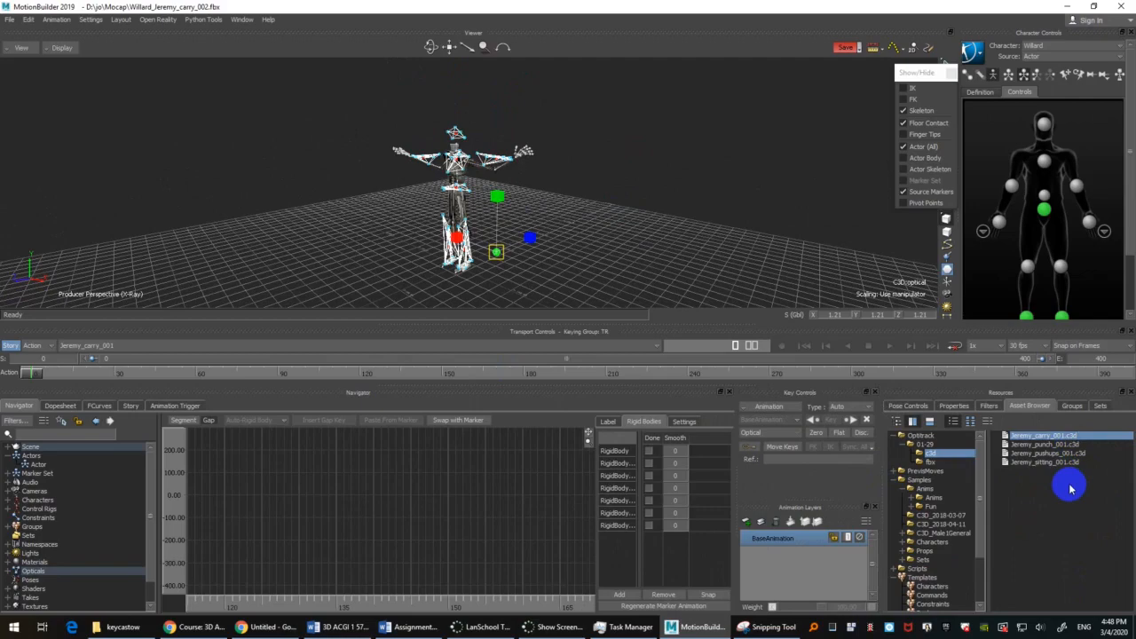
middle_click_drag(676, 248, 672, 188, "alt")
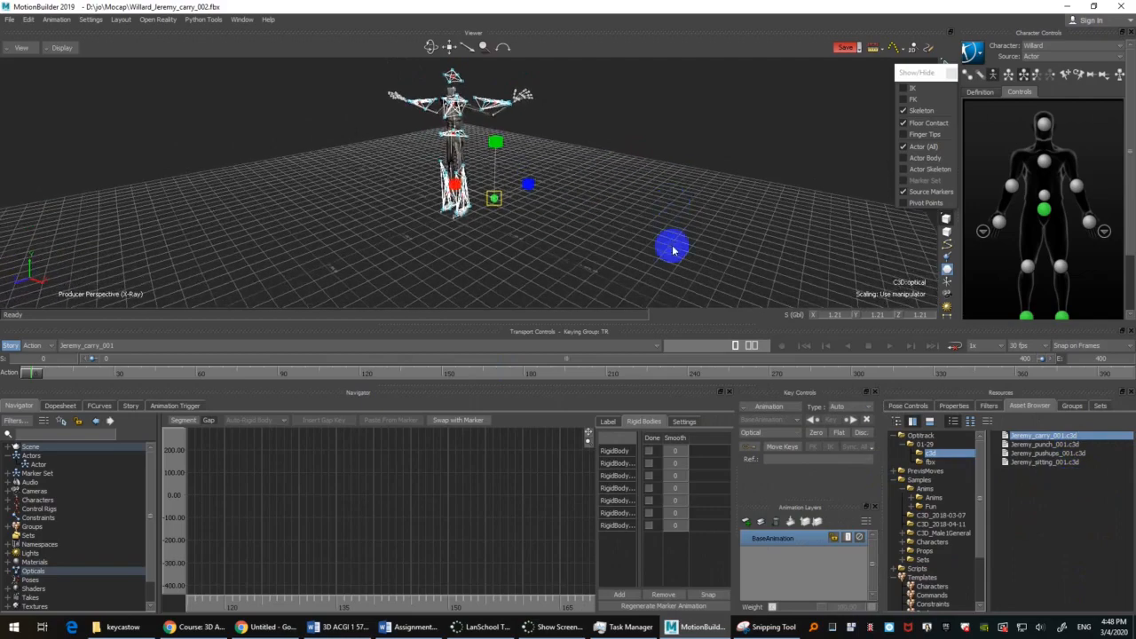
left_click_drag(672, 250, 678, 220, "ctrl")
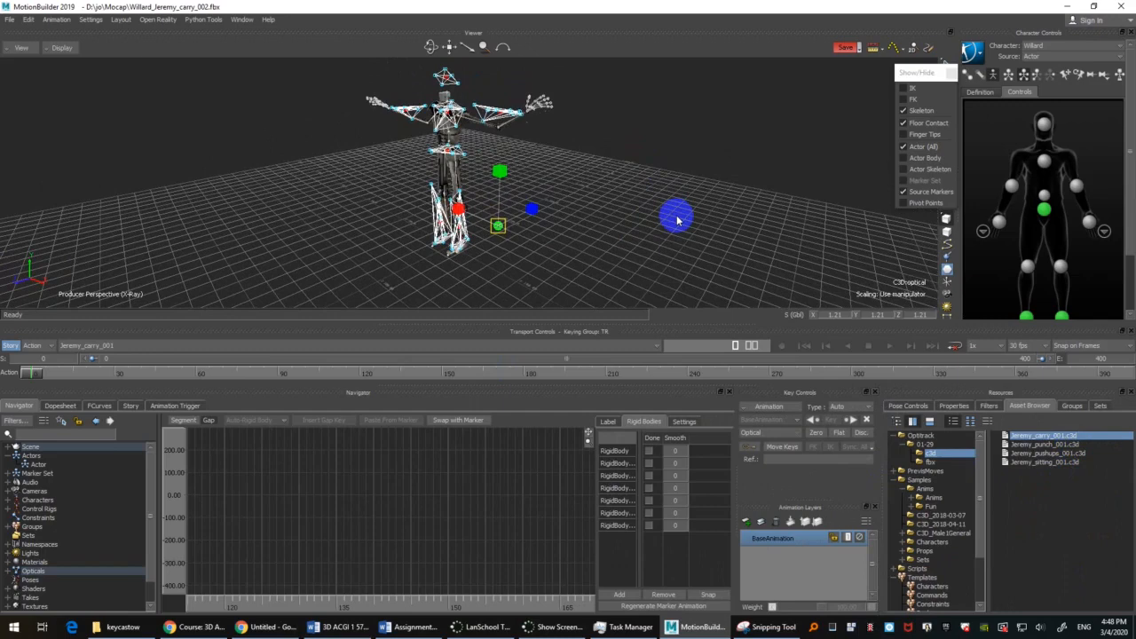
left_click(499, 229)
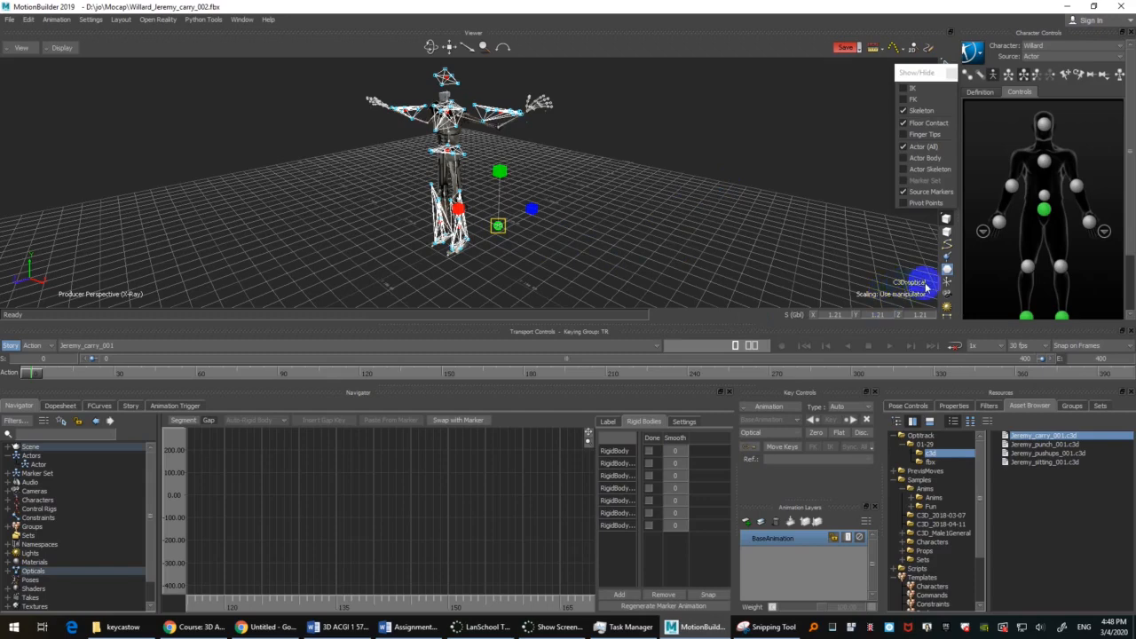
Step: Save the scene under its current name, Willard_Jeremy_carry_002.fbx
left_click(11, 21)
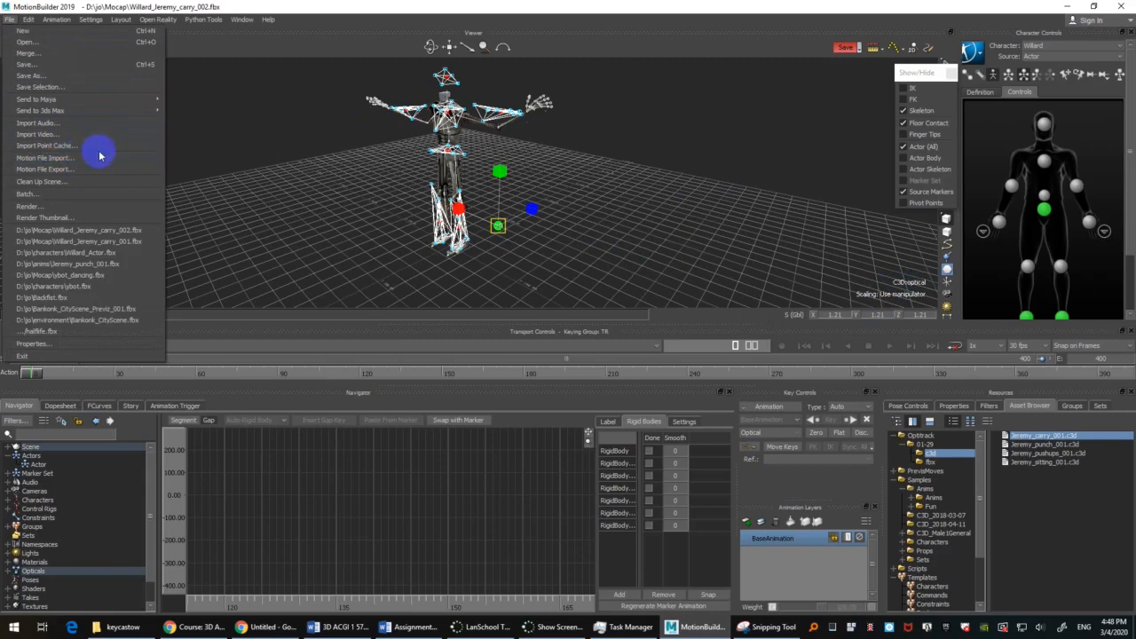
left_click(251, 170)
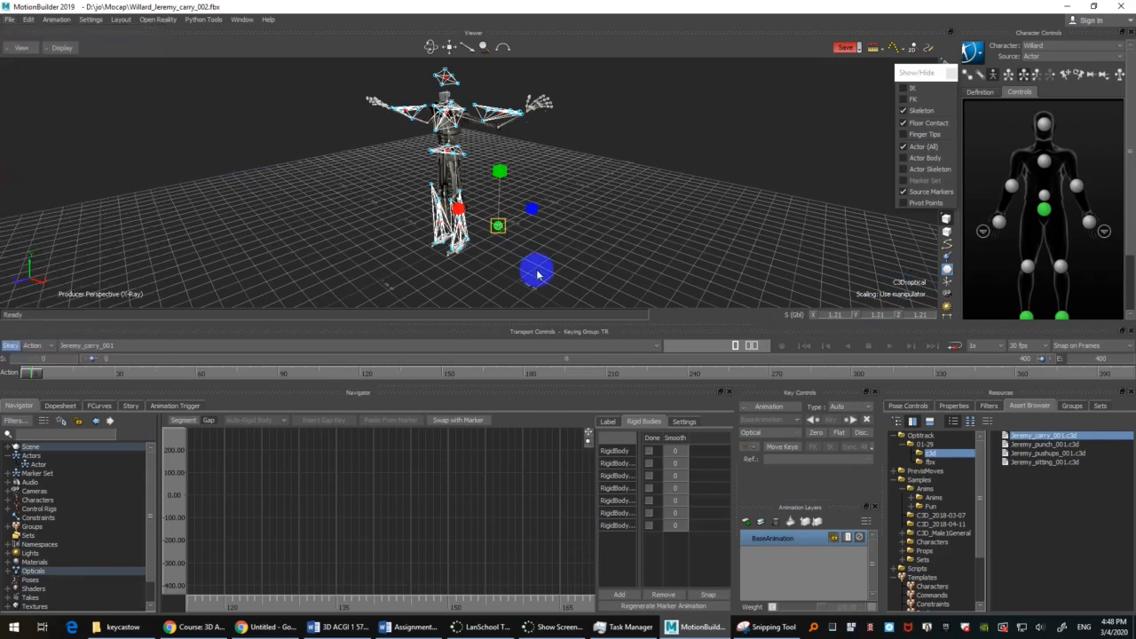
key("ctrl+s")
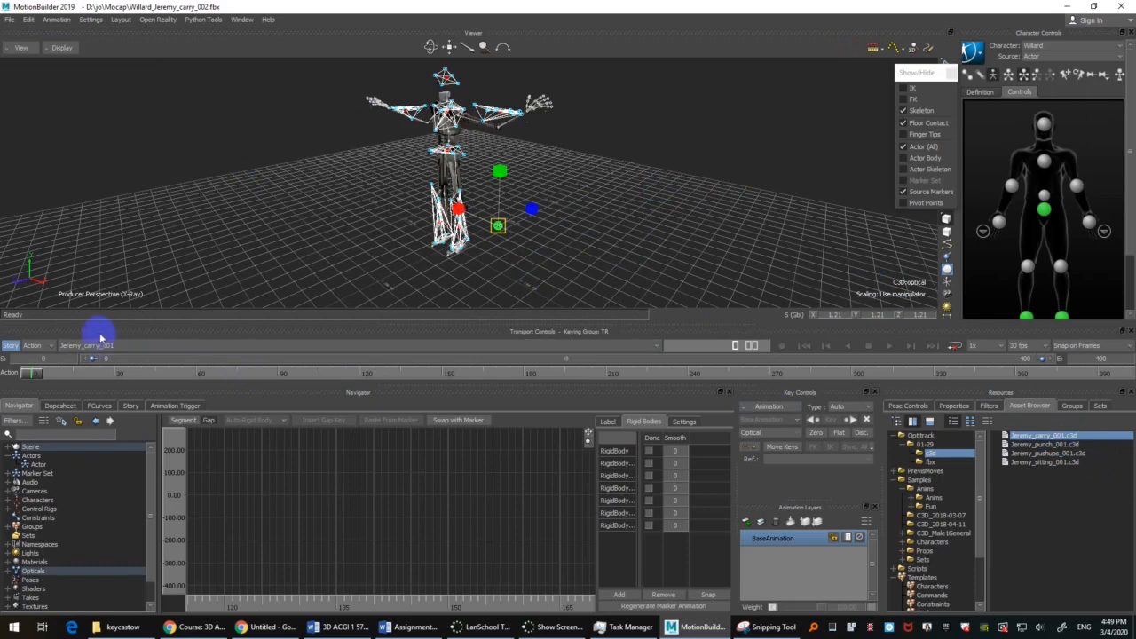
Step: Select the punch take among the C3D assets and start a motion file import
left_click(1058, 444)
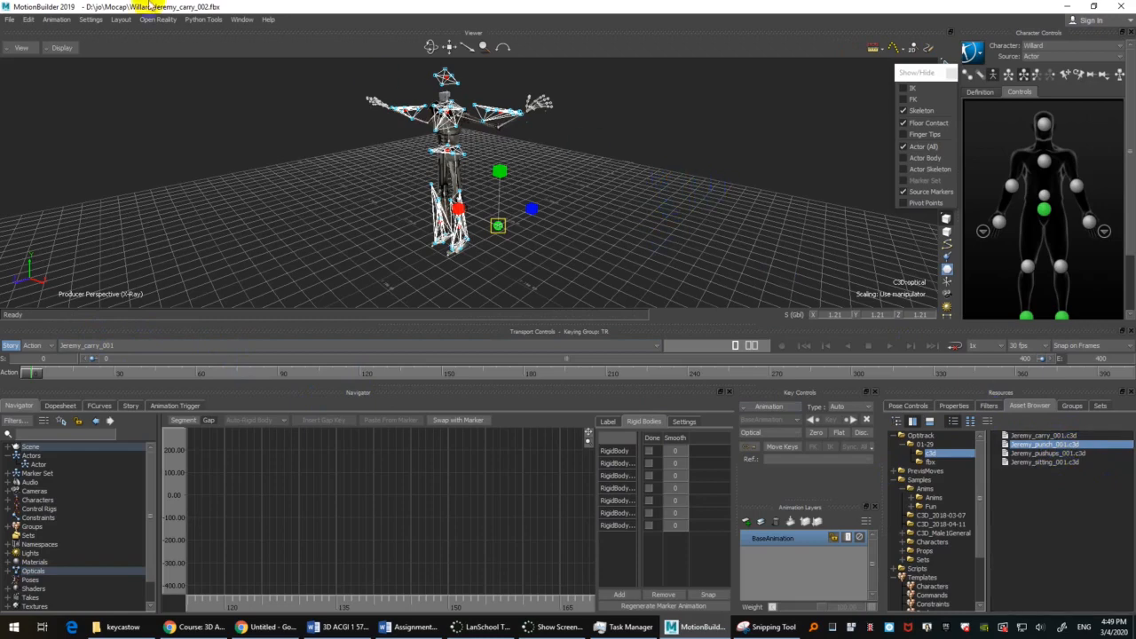
left_click(9, 20)
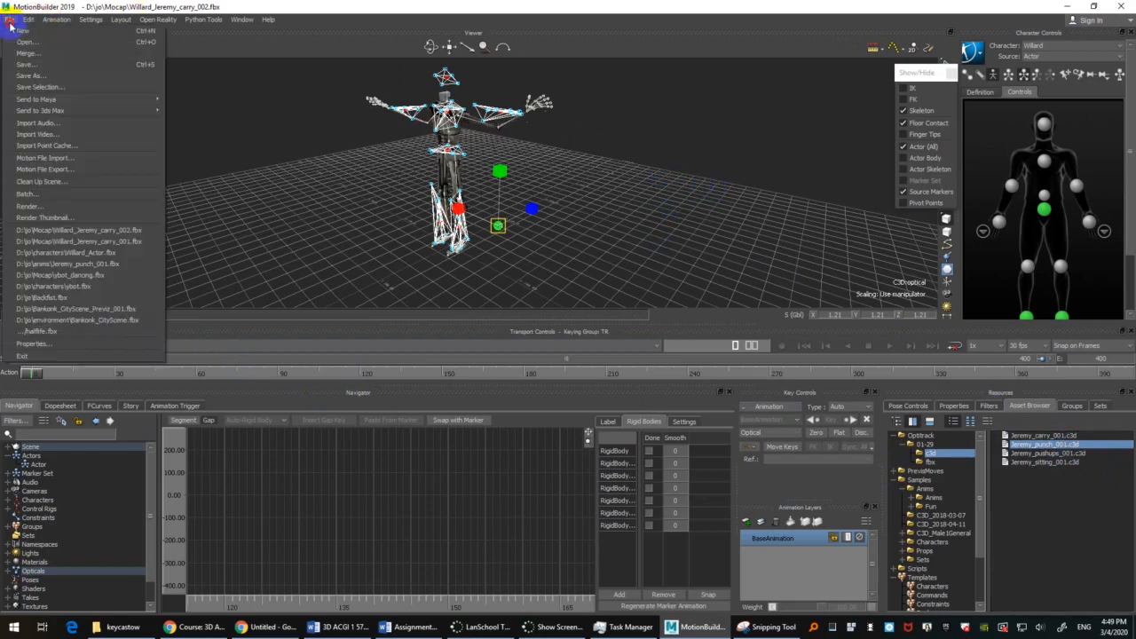
left_click(76, 158)
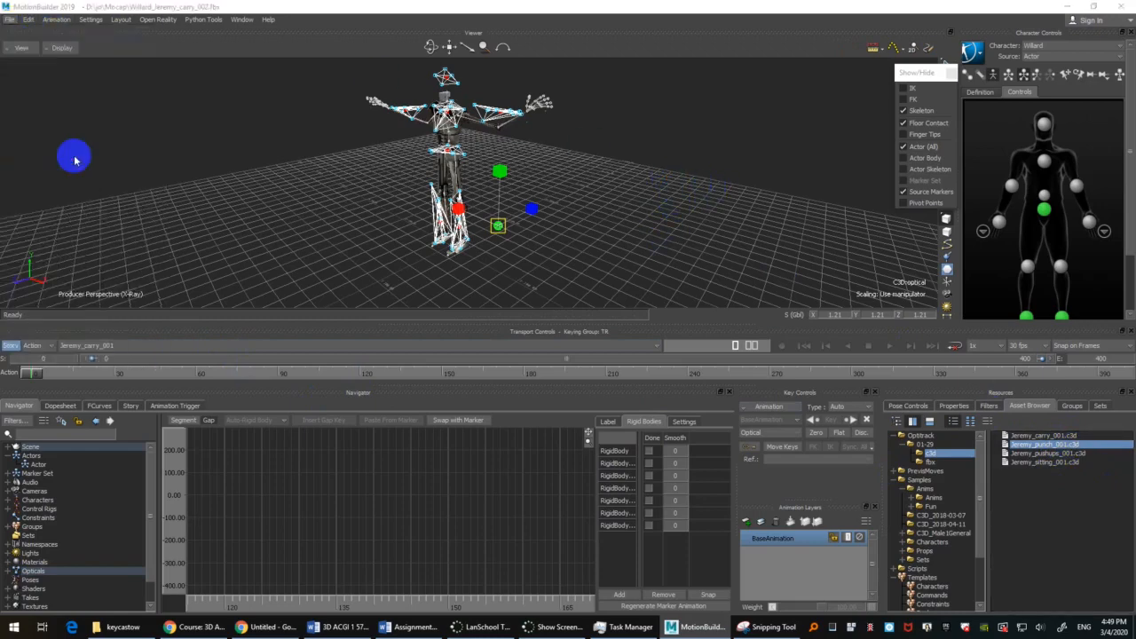
left_click(124, 624)
left_click(697, 113)
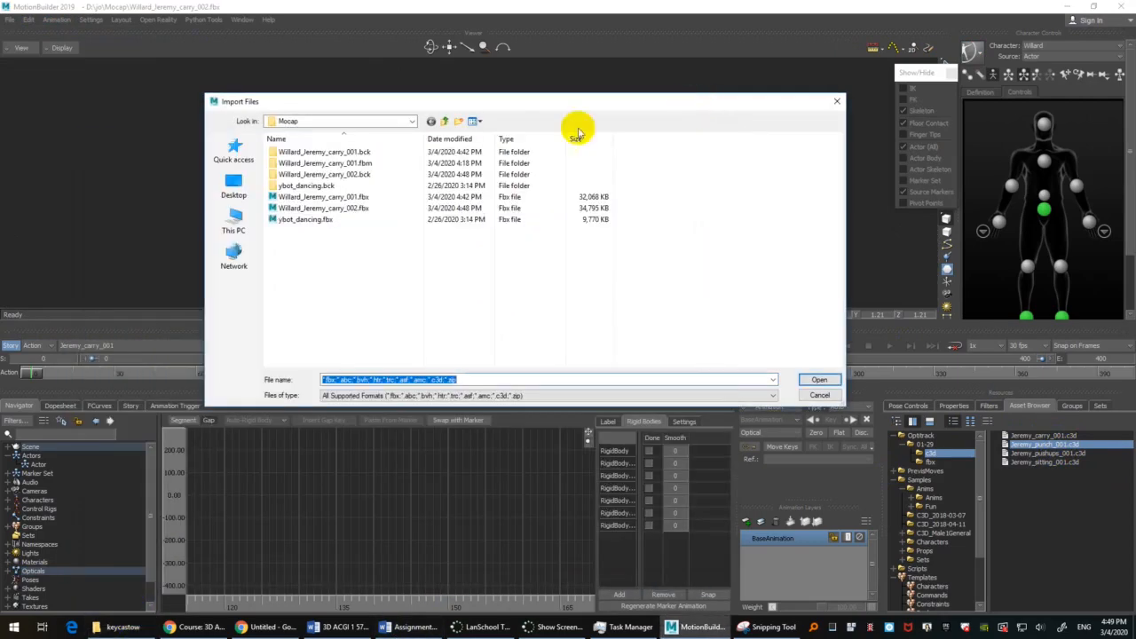
Step: Browse the FACULTY SHARED (S:) drive through 3DAnimation-CGI and the instructor's folder to 2020_Winter, Optitrack, 01-29, c3d
left_click(235, 221)
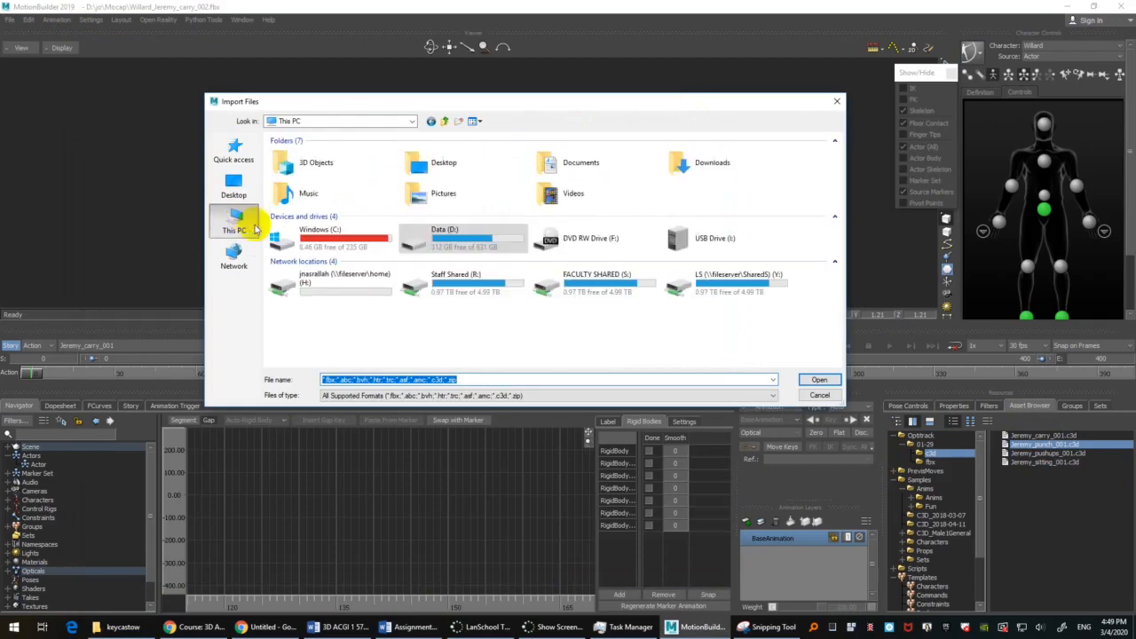
double_click(590, 280)
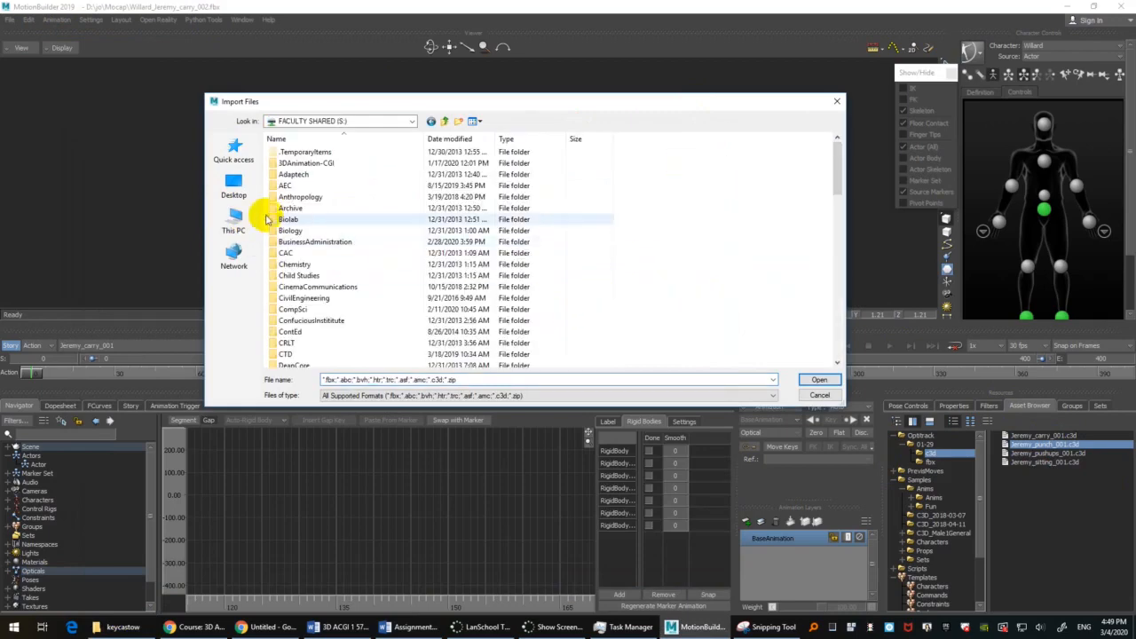
double_click(346, 162)
scroll(334, 215, "down", 2)
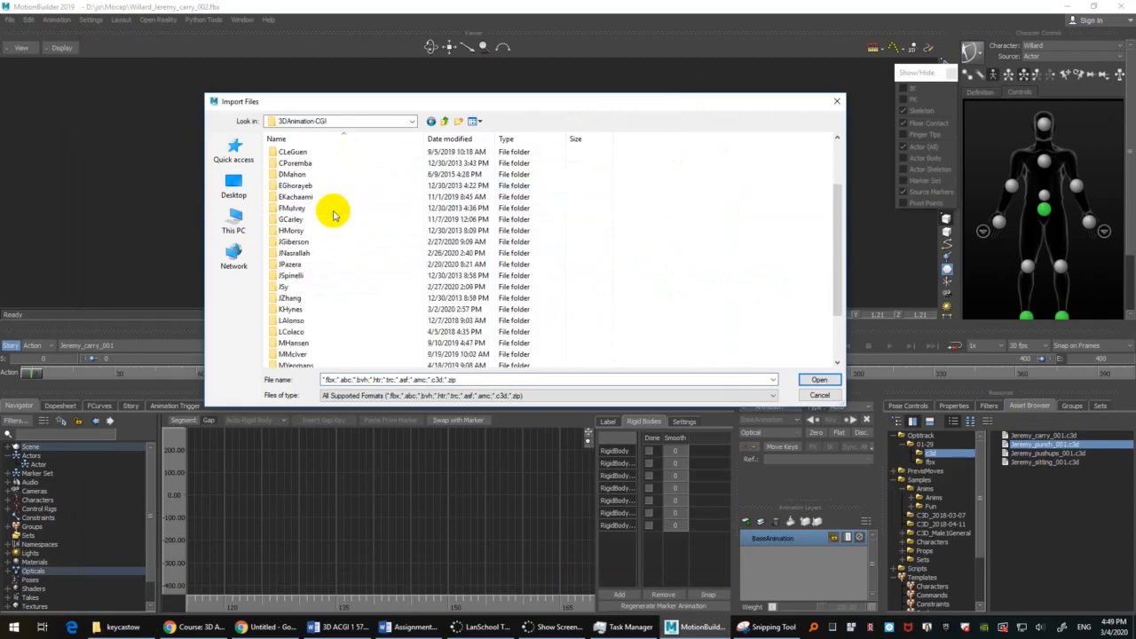
double_click(322, 254)
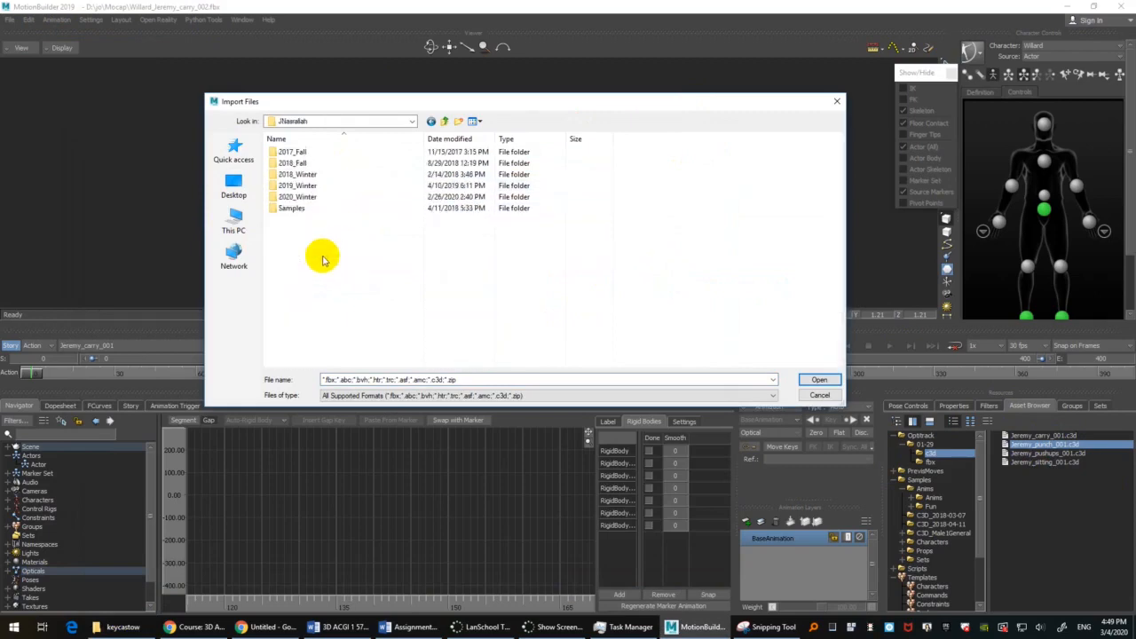
double_click(321, 197)
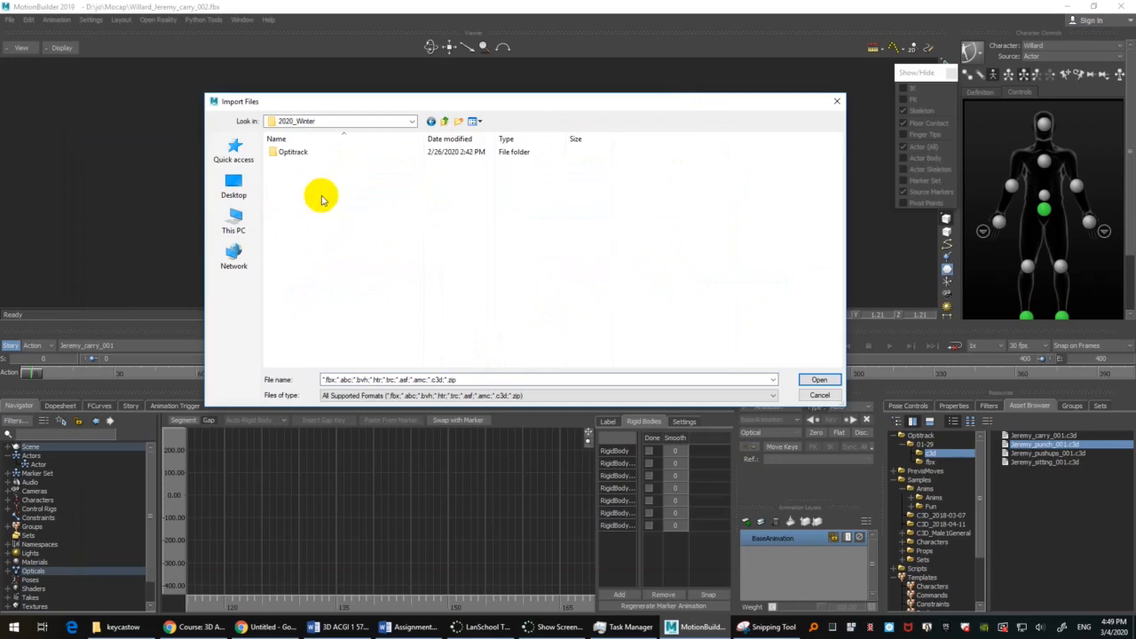
double_click(304, 153)
double_click(305, 154)
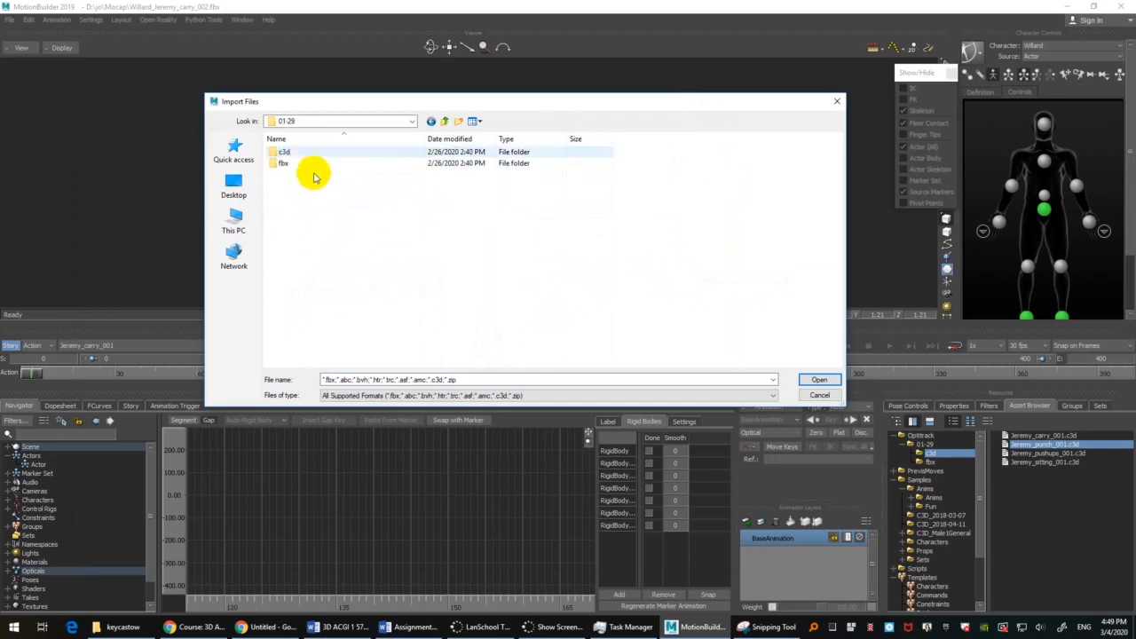
double_click(308, 158)
Step: Choose Jeremy_punch_001.c3d, Jeremy_pushups_001.c3d and Jeremy_sitting_001.c3d together and open them for import
left_click(317, 164)
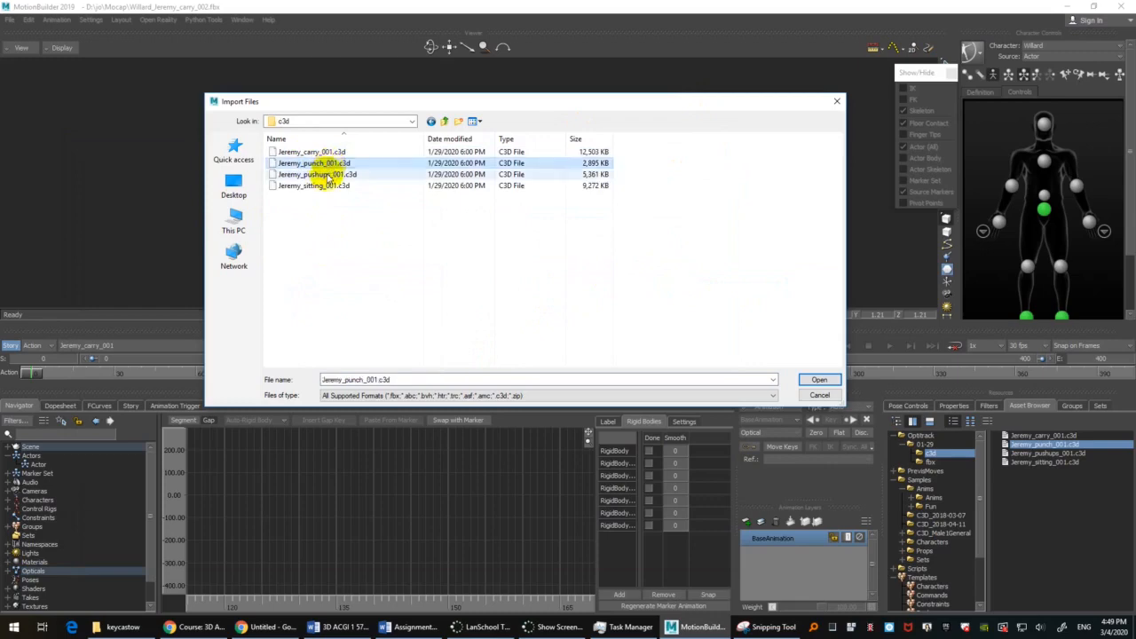
left_click(324, 175, "ctrl")
left_click(324, 186, "shift")
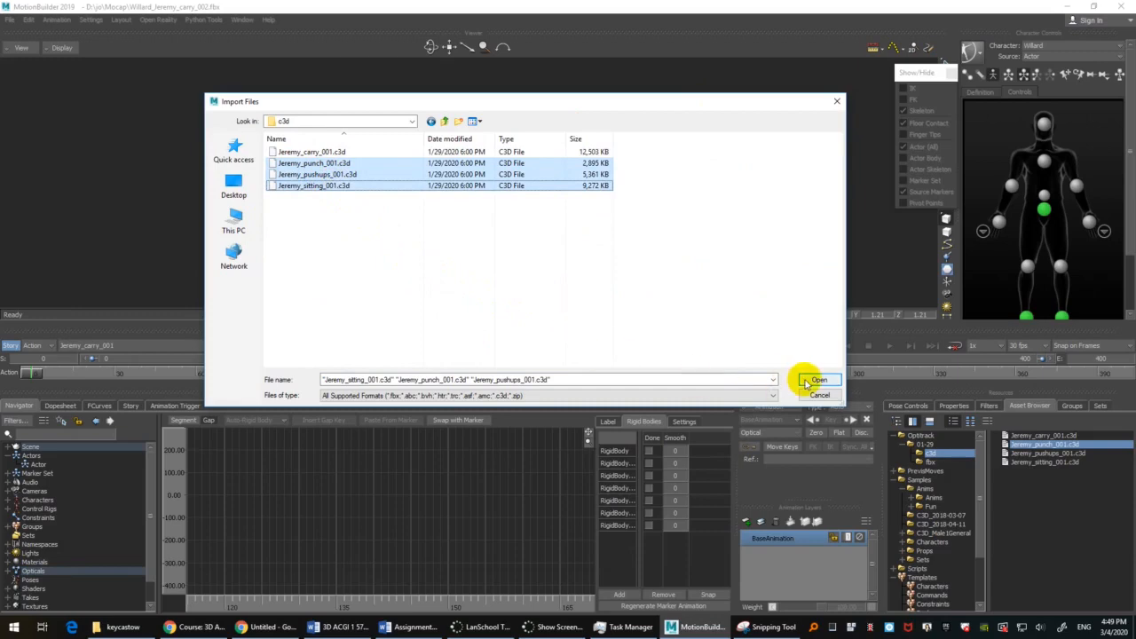
left_click_drag(656, 102, 640, 142)
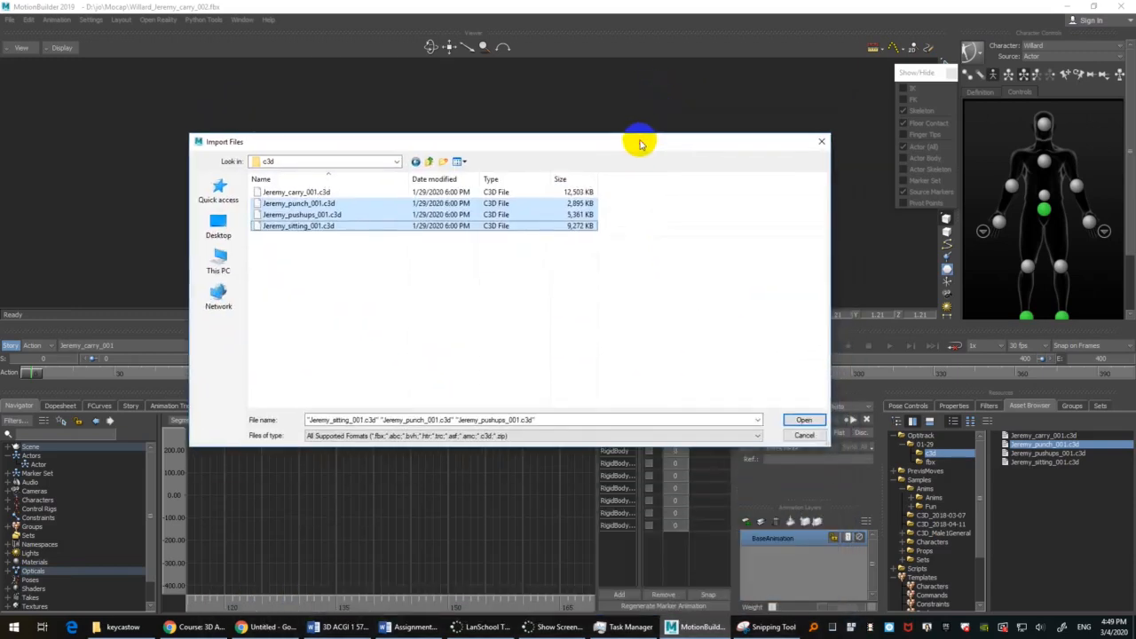
left_click(802, 420)
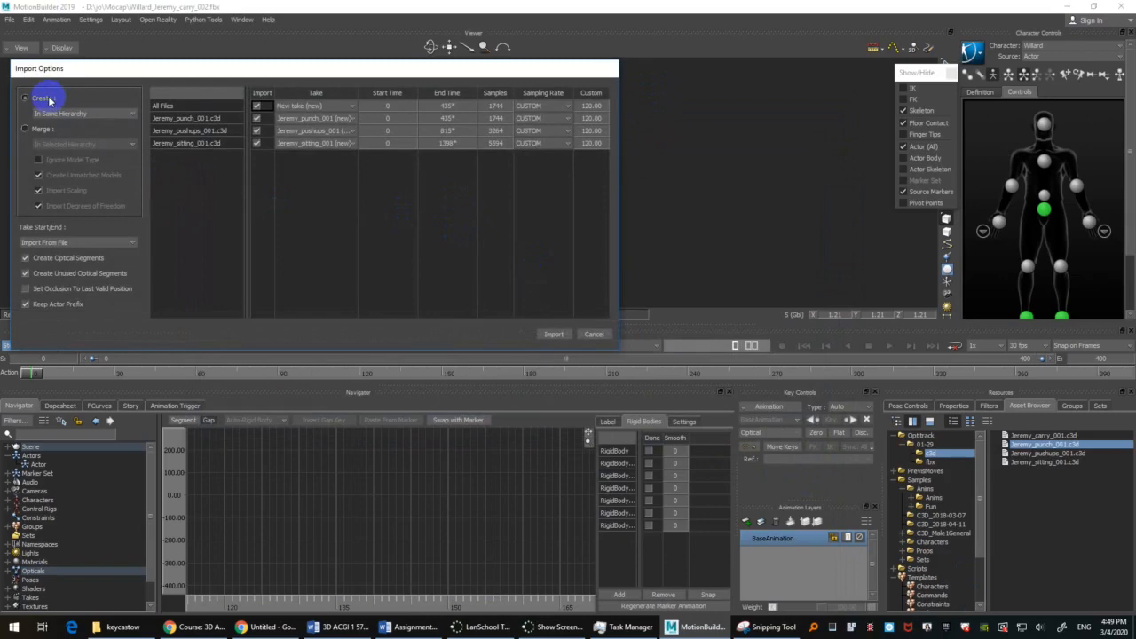
Step: Set the import options to merge the C3D takes into the selected hierarchy instead of creating new models
left_click_drag(114, 66, 123, 78)
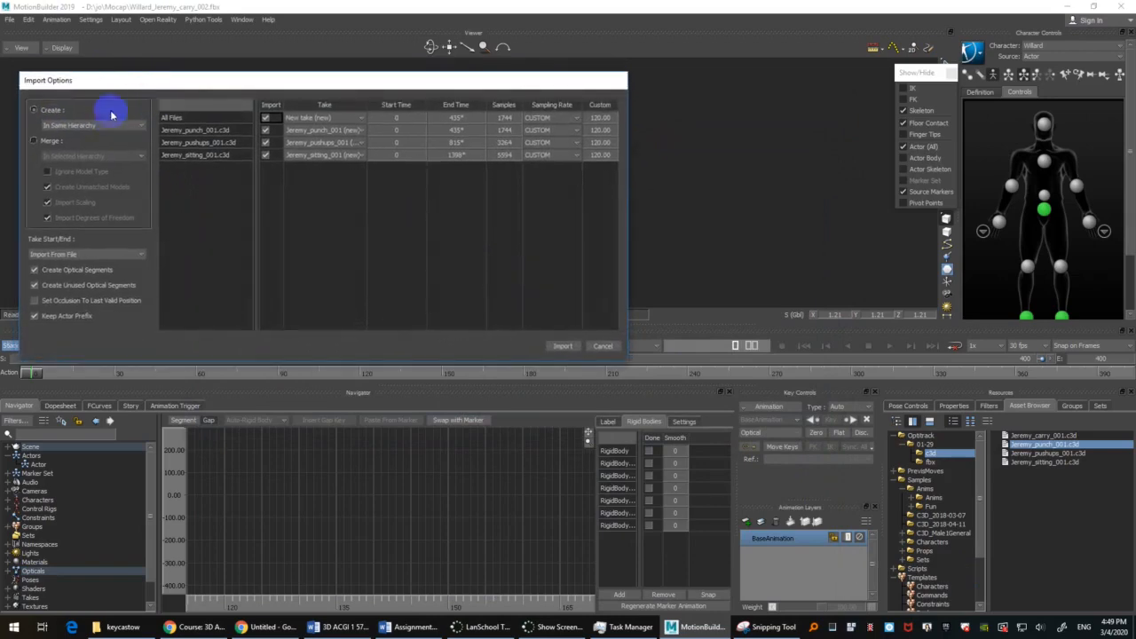
left_click(34, 142)
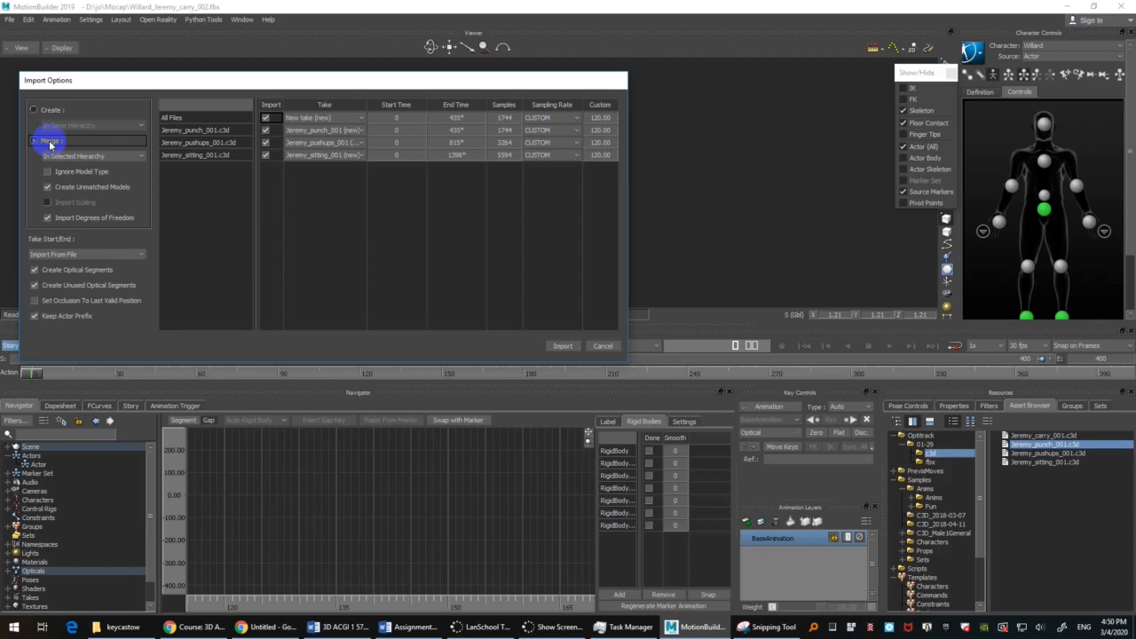
Step: Merge the punch, pushups and sitting C3D files into the scene as new takes, and play the punch take with only the models displayed
left_click(572, 345)
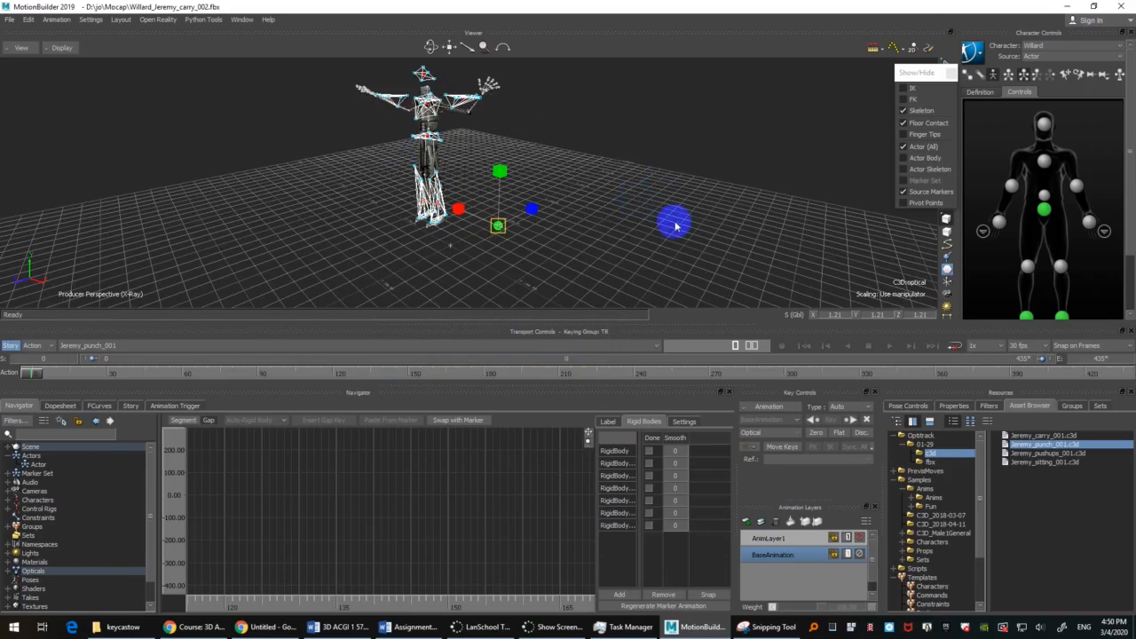
left_click_drag(664, 185, 673, 207, "ctrl+shift")
left_click(710, 207)
key("ctrl+a")
key("ctrl+a")
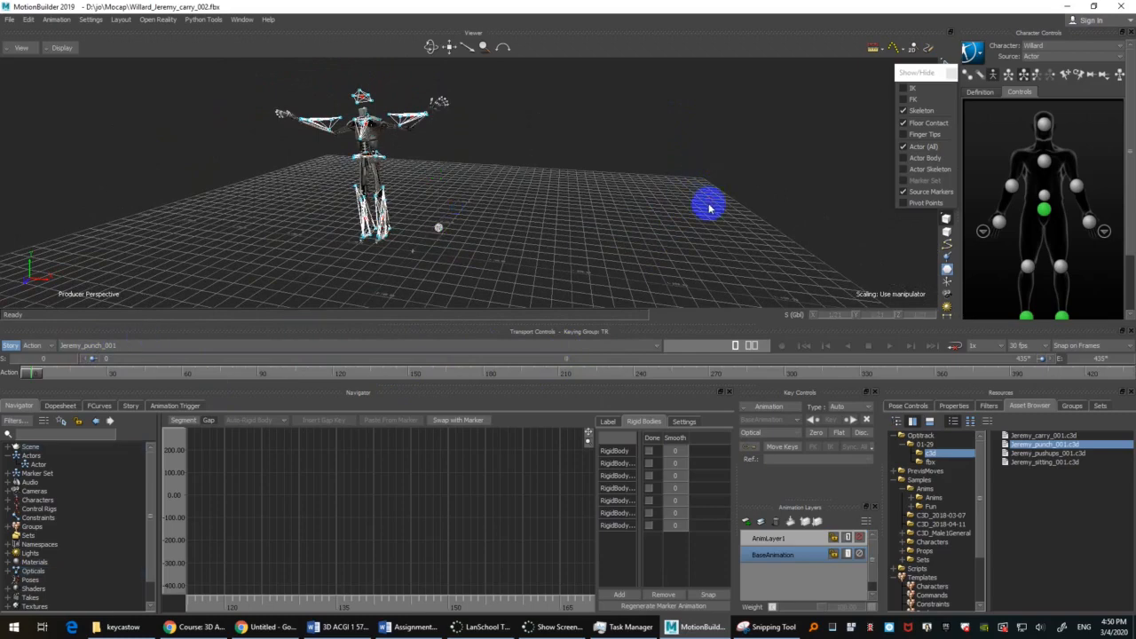
key("ctrl+a")
key("space")
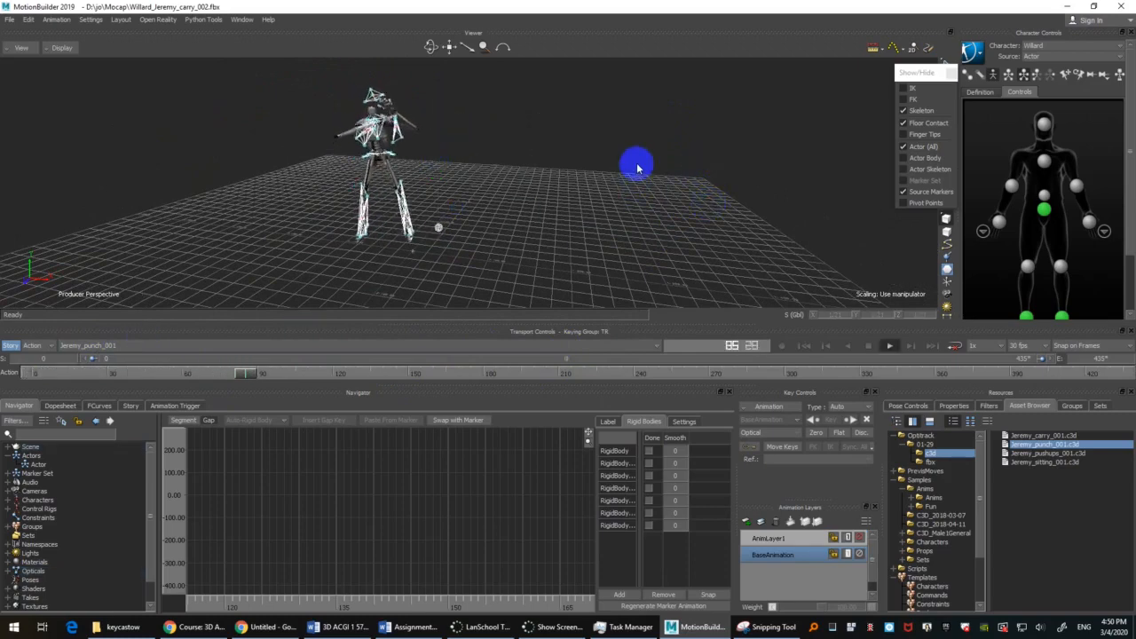
key("ctrl+a")
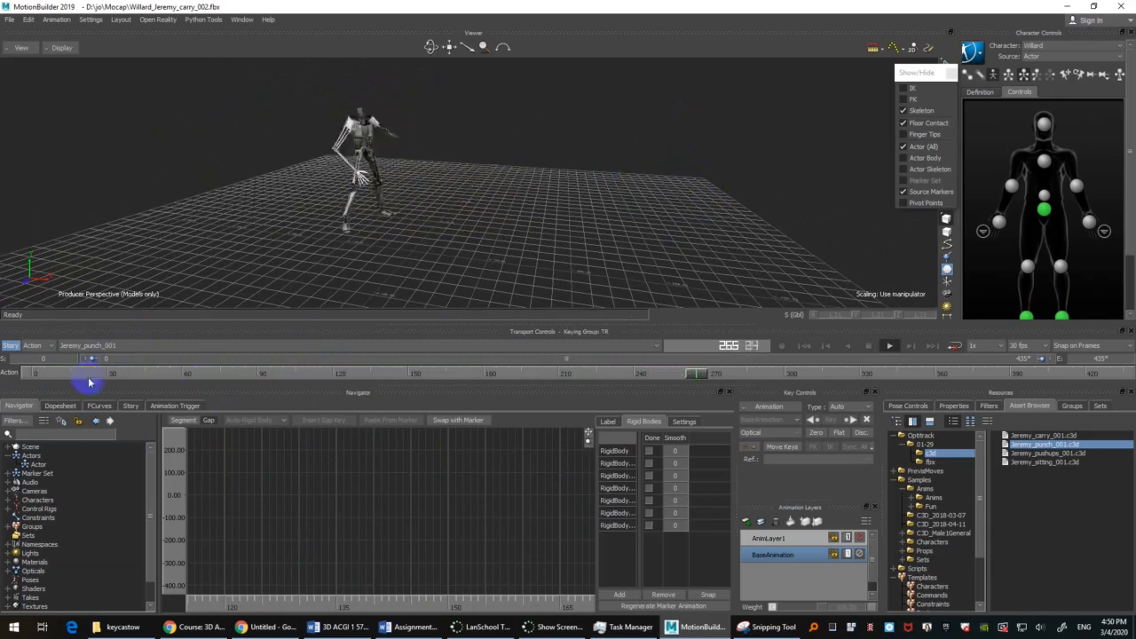
Step: Switch to the pushups take and play it from the start
left_click(135, 346)
left_click(112, 384)
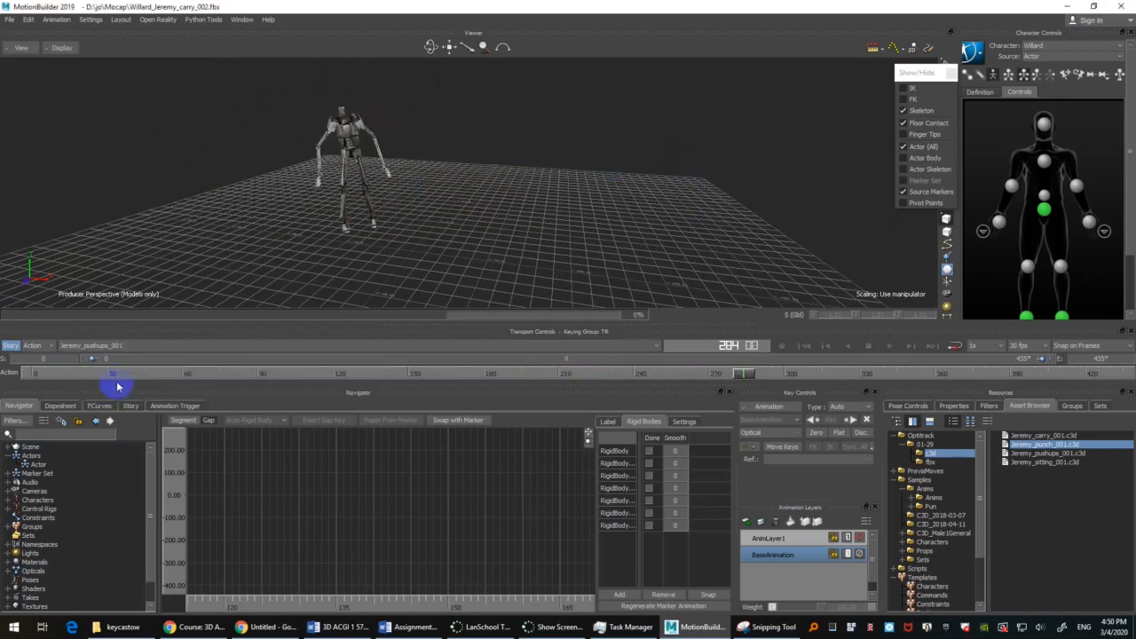
left_click(615, 194)
key("ctrl+Home")
key("ctrl+space")
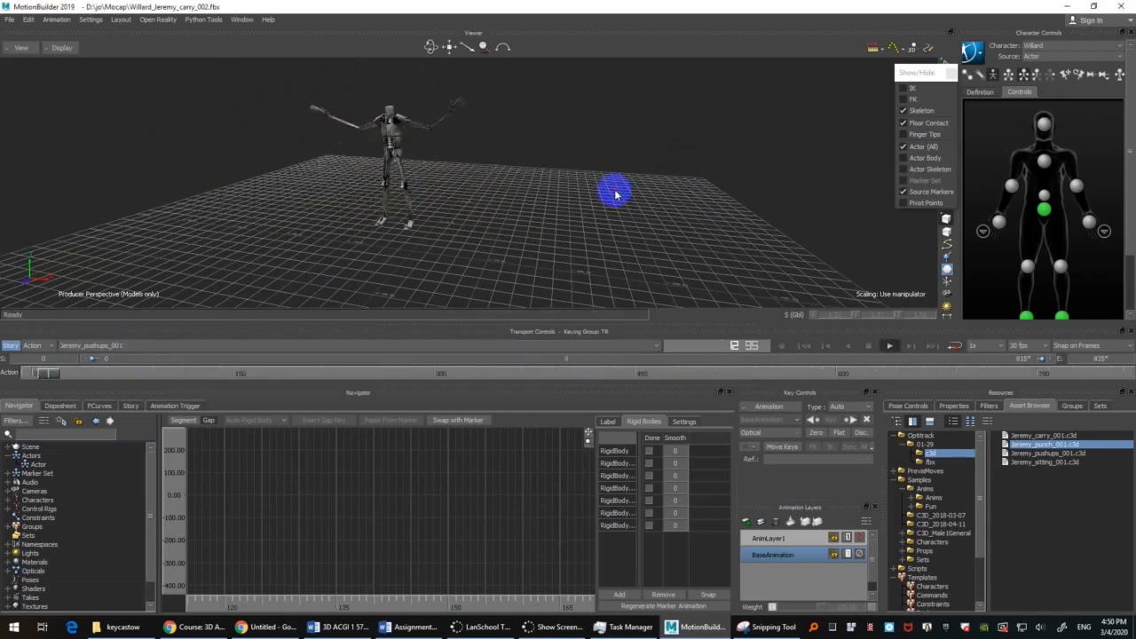
key("ctrl+a")
key("ctrl+a")
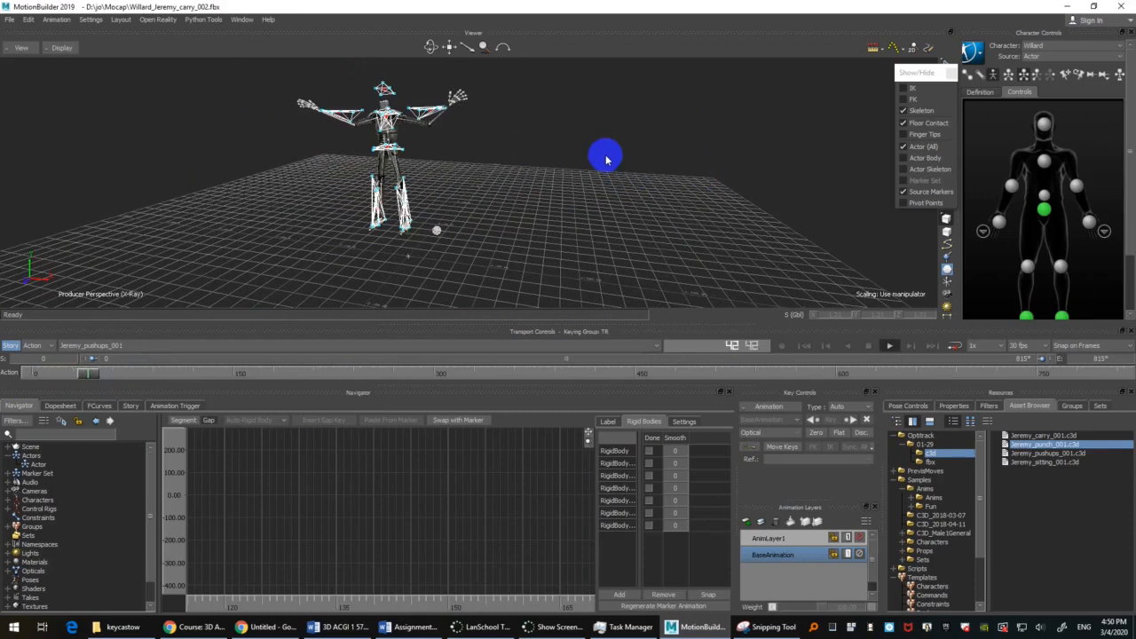
key("ctrl+a")
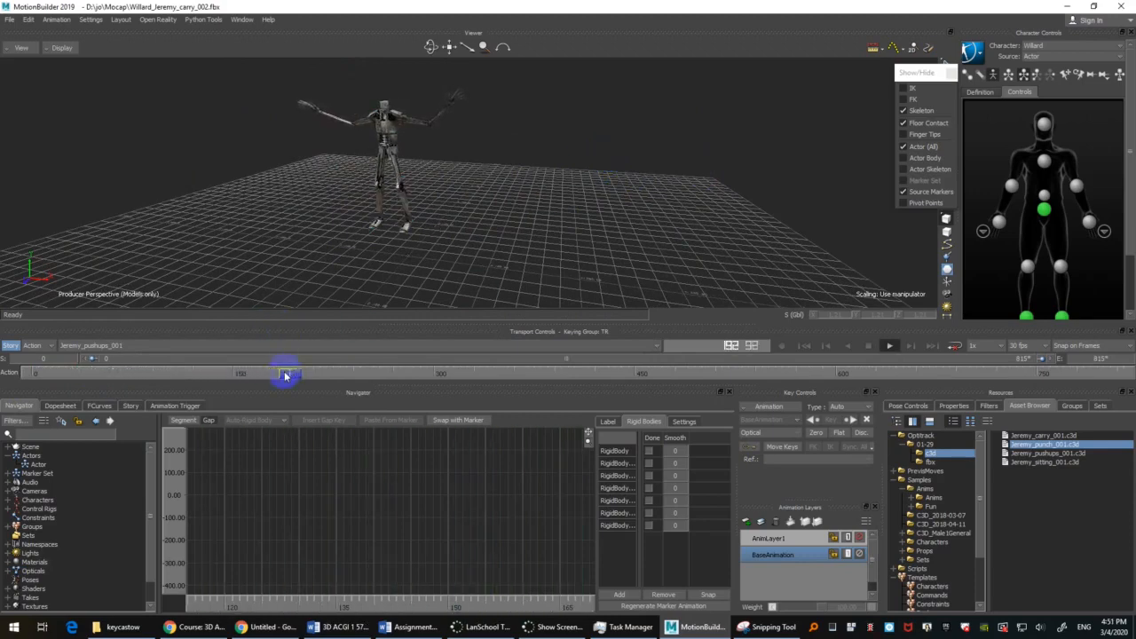
Step: Review the pushups take, checking how the character's hands and feet move as it goes down and gets back up
left_click_drag(287, 376, 453, 383)
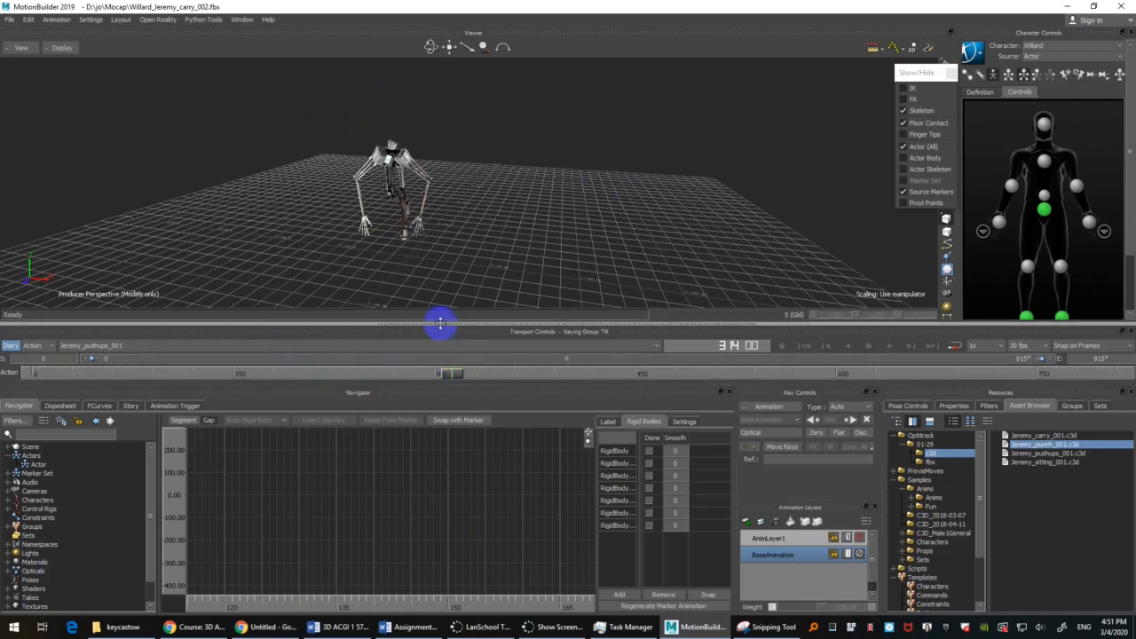
key("ctrl+space")
left_click_drag(603, 151, 616, 220, "ctrl+shift")
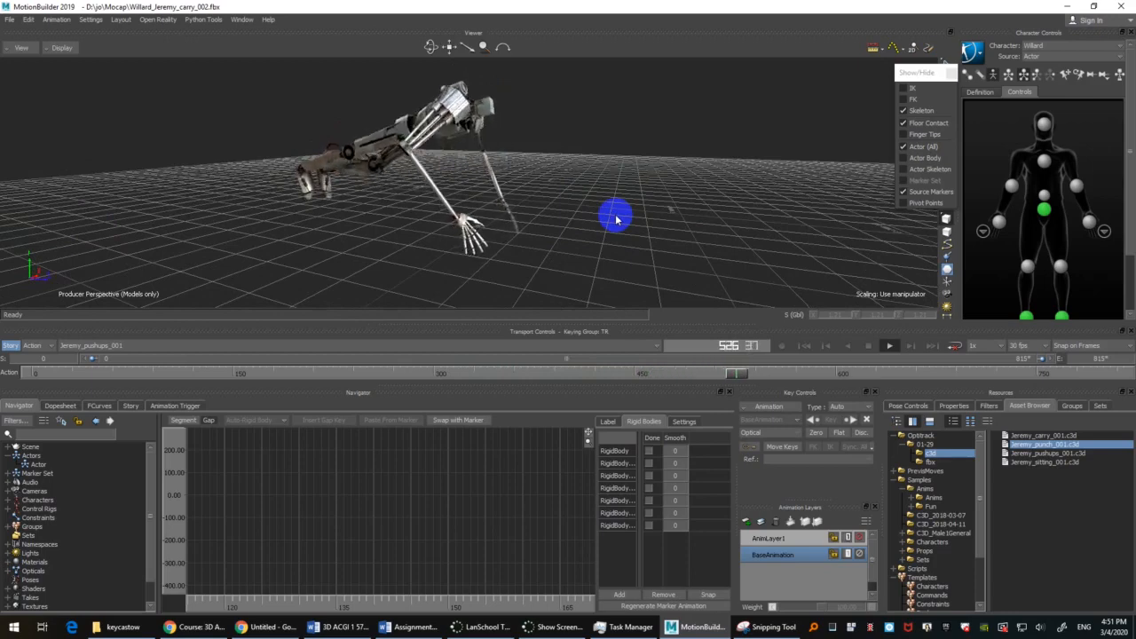
left_click_drag(616, 219, 627, 242, "ctrl+shift")
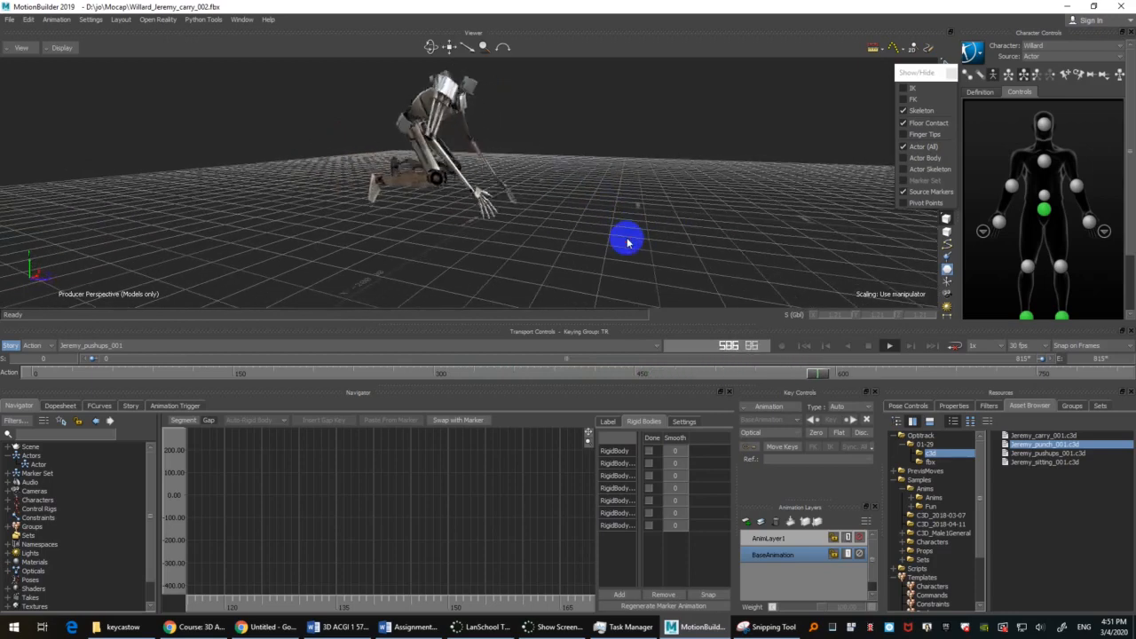
left_click(131, 348)
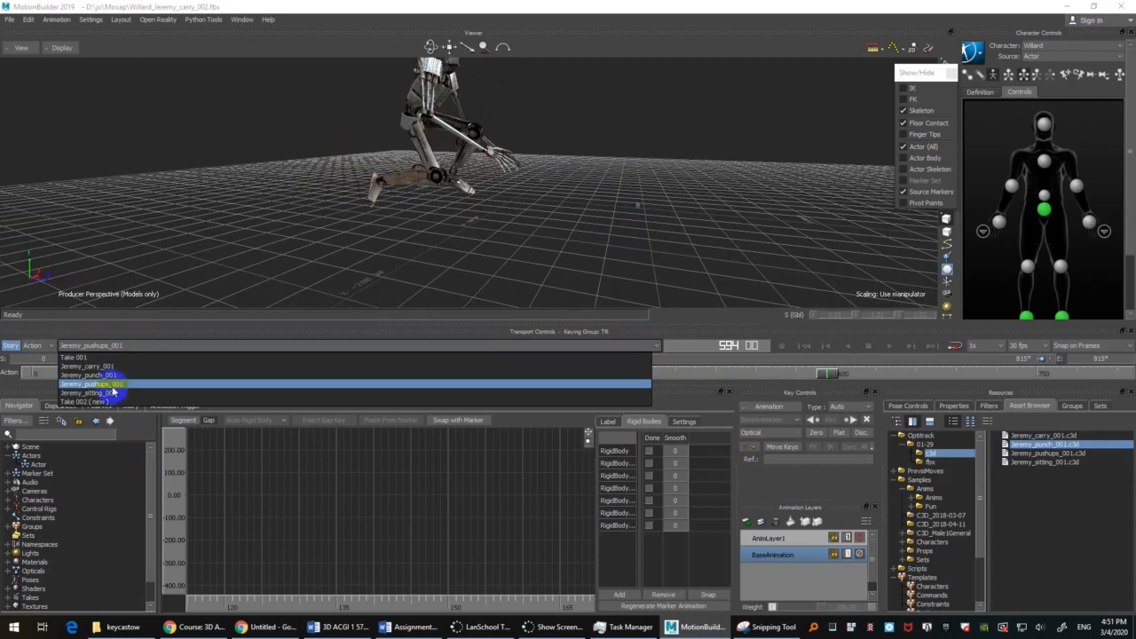
left_click(112, 384)
left_click_drag(825, 372, 467, 365)
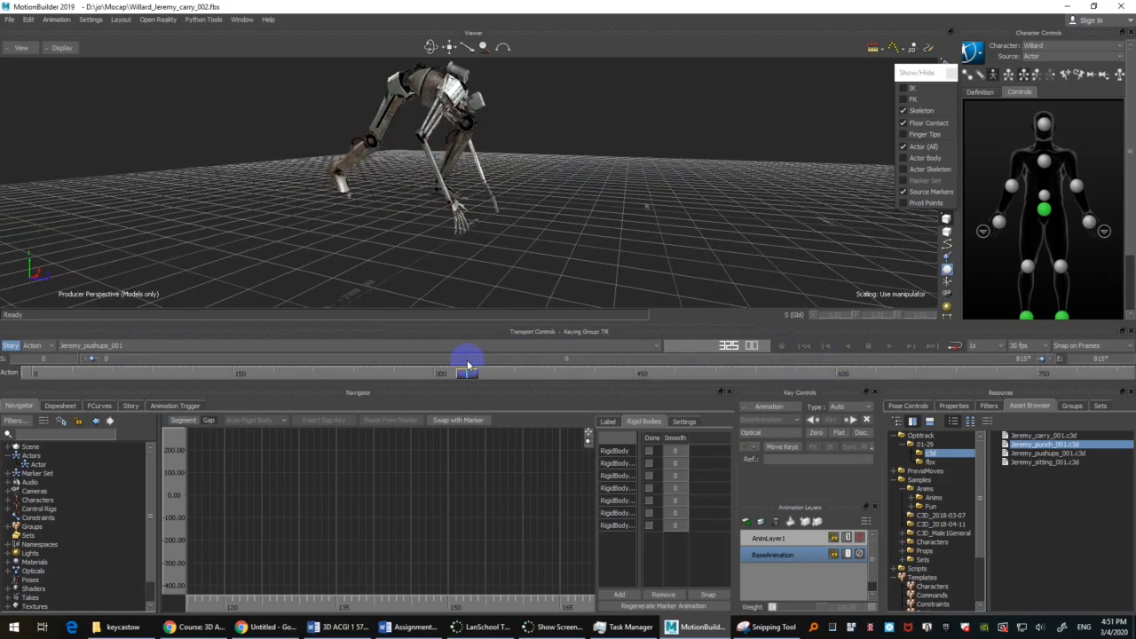
left_click_drag(702, 228, 653, 191, "alt")
left_click_drag(473, 365, 239, 374)
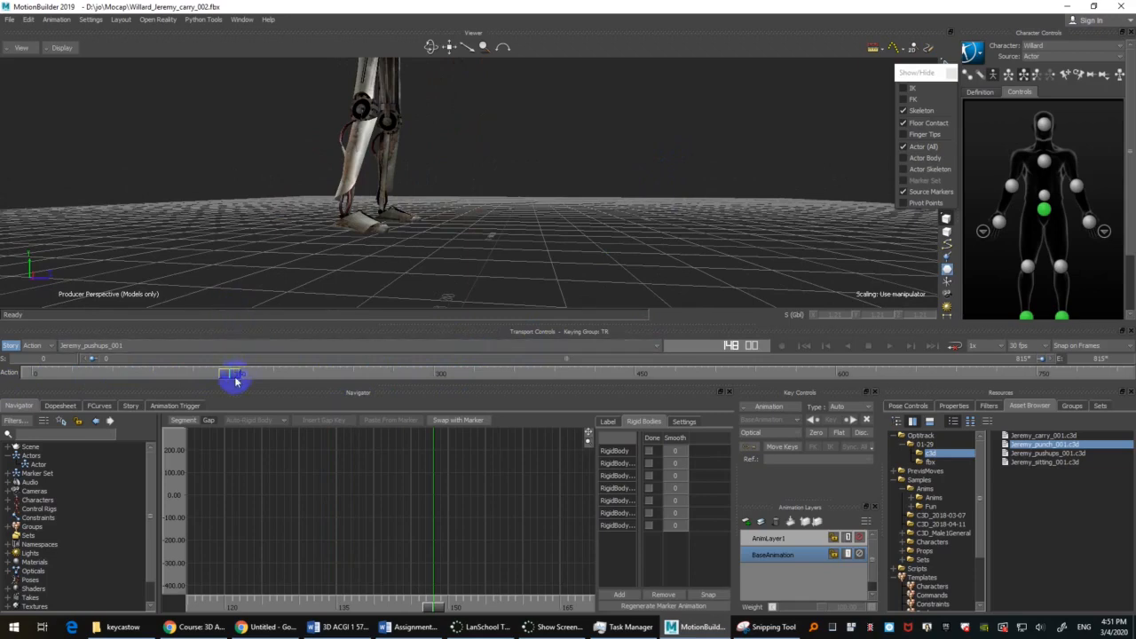
Step: Examine the hands against the floor at frame 370 with the optical markers shown in X-ray display
left_click_drag(233, 381, 528, 318)
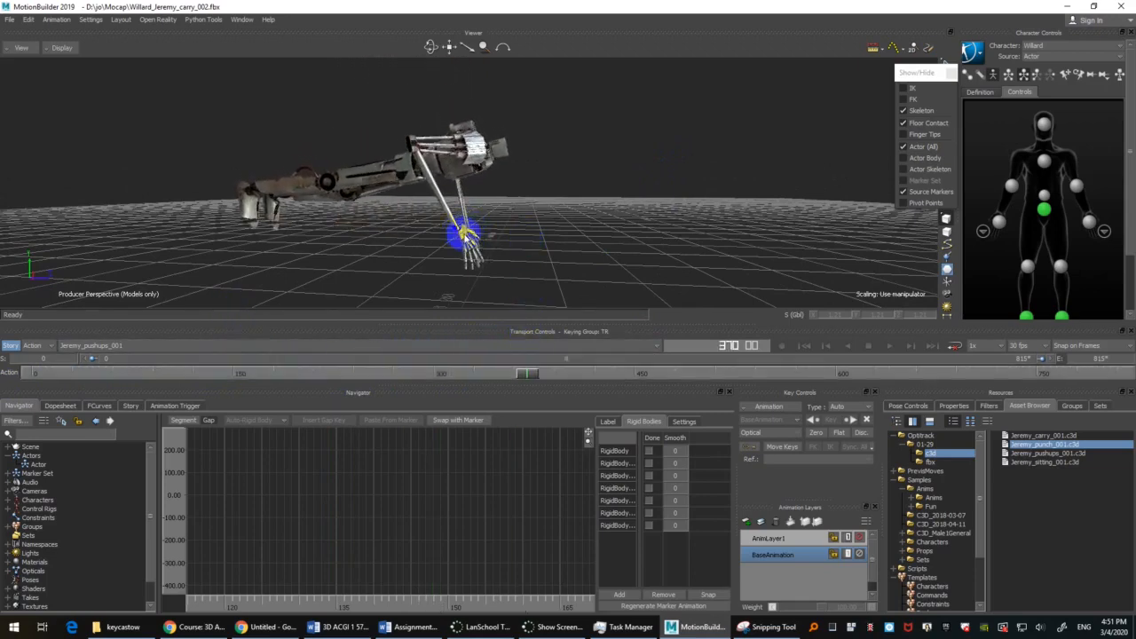
left_click_drag(526, 263, 537, 206, "shift")
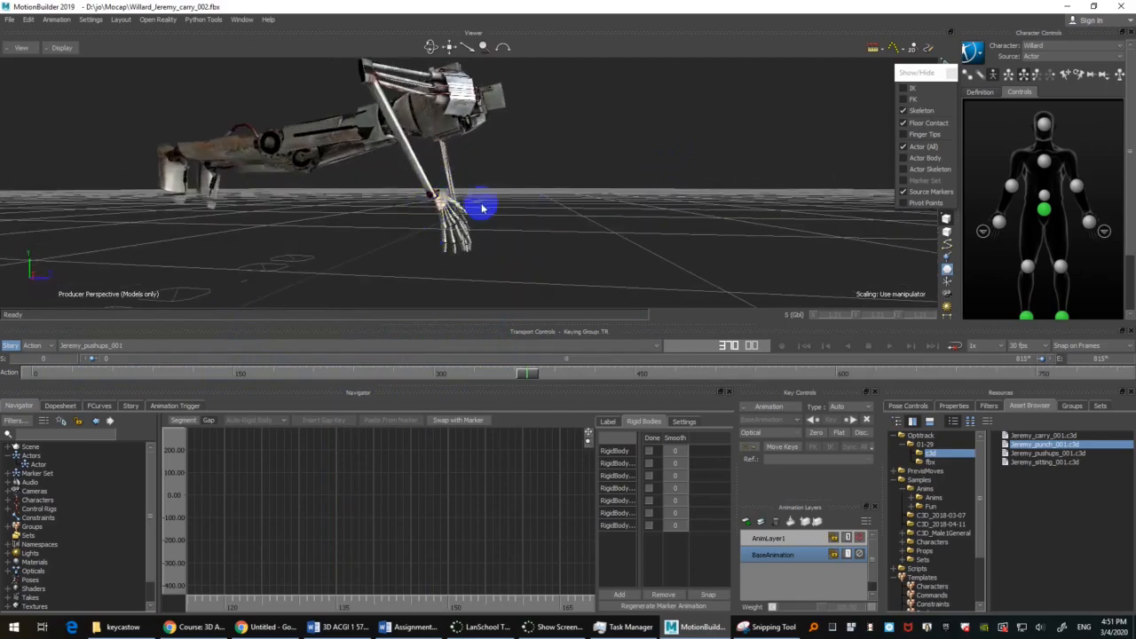
key("ctrl+a")
left_click_drag(562, 220, 452, 210, "ctrl+shift")
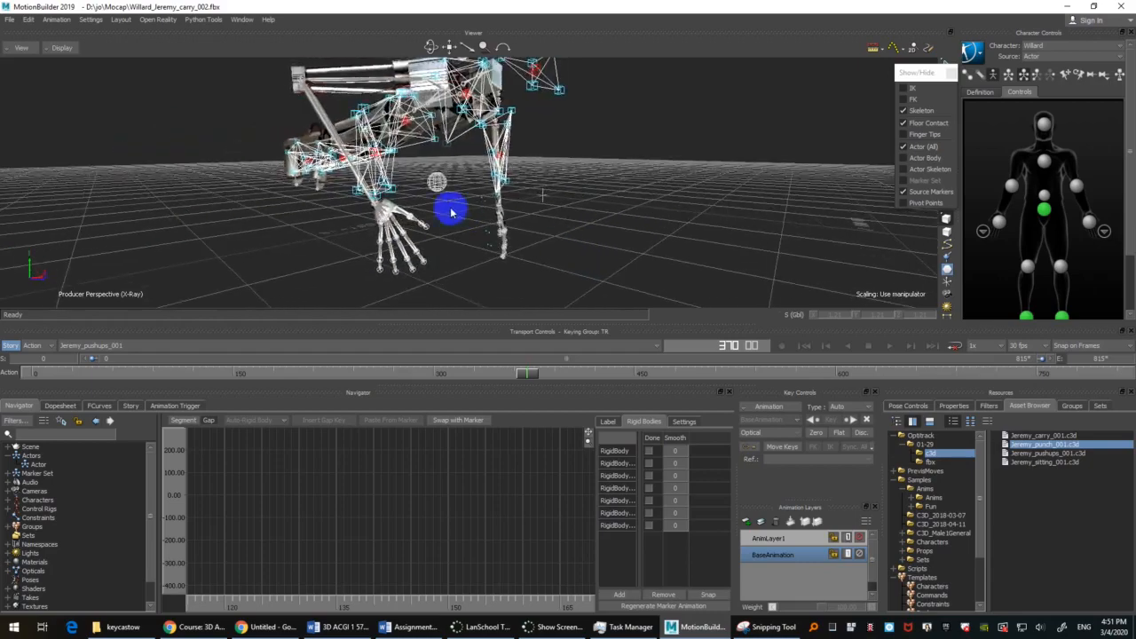
left_click_drag(401, 305, 505, 173, "ctrl+shift")
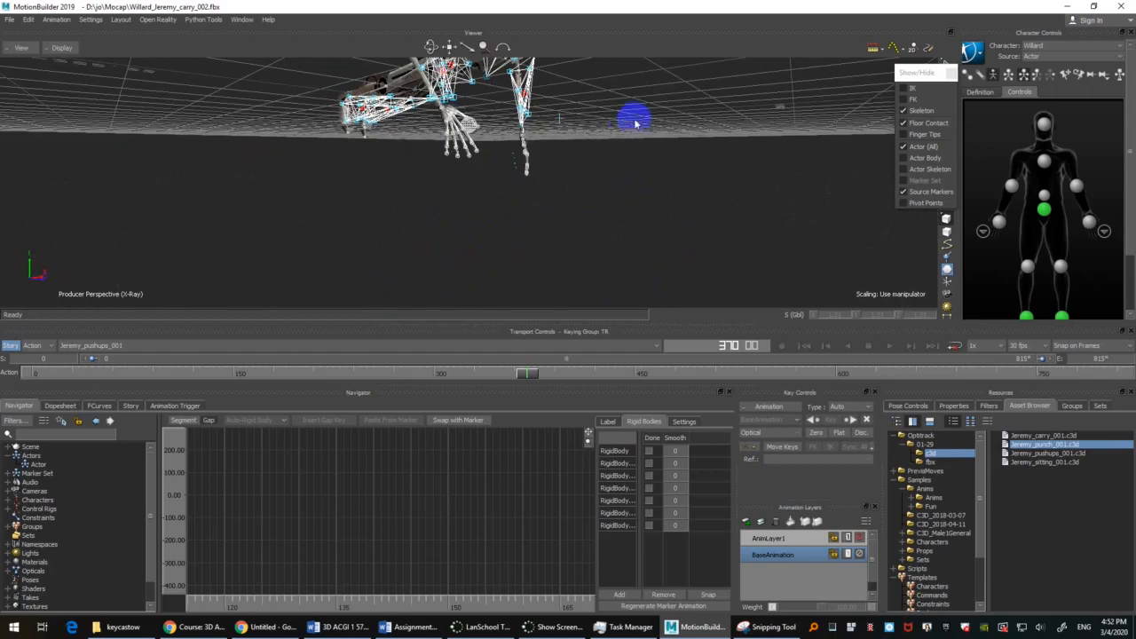
left_click_drag(634, 116, 644, 192, "ctrl+shift")
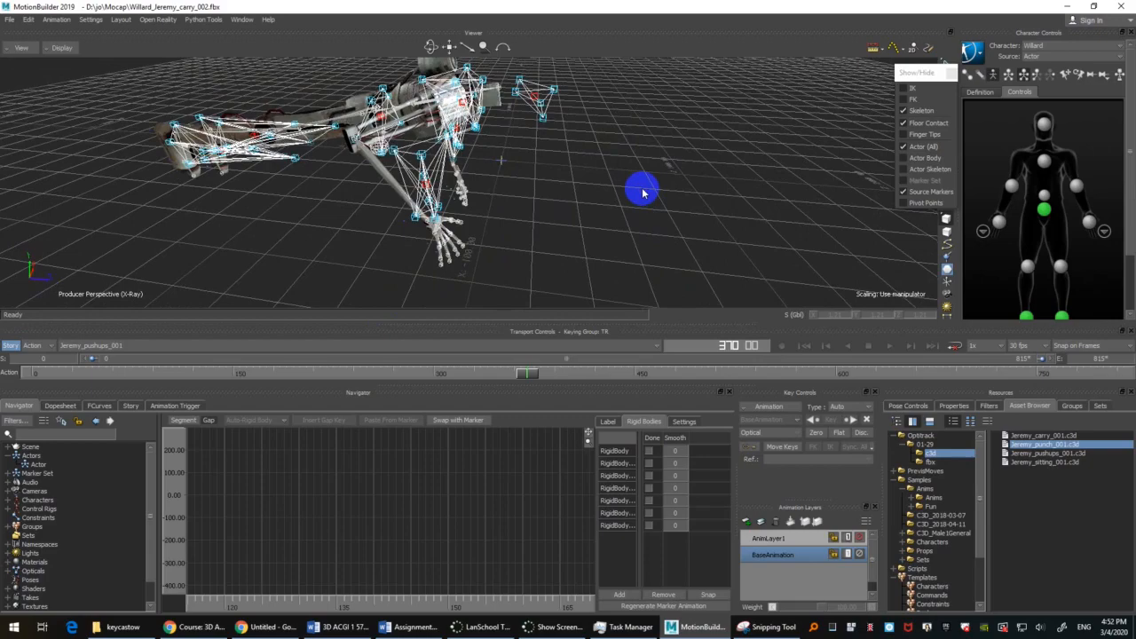
left_click_drag(594, 212, 617, 195, "ctrl+shift")
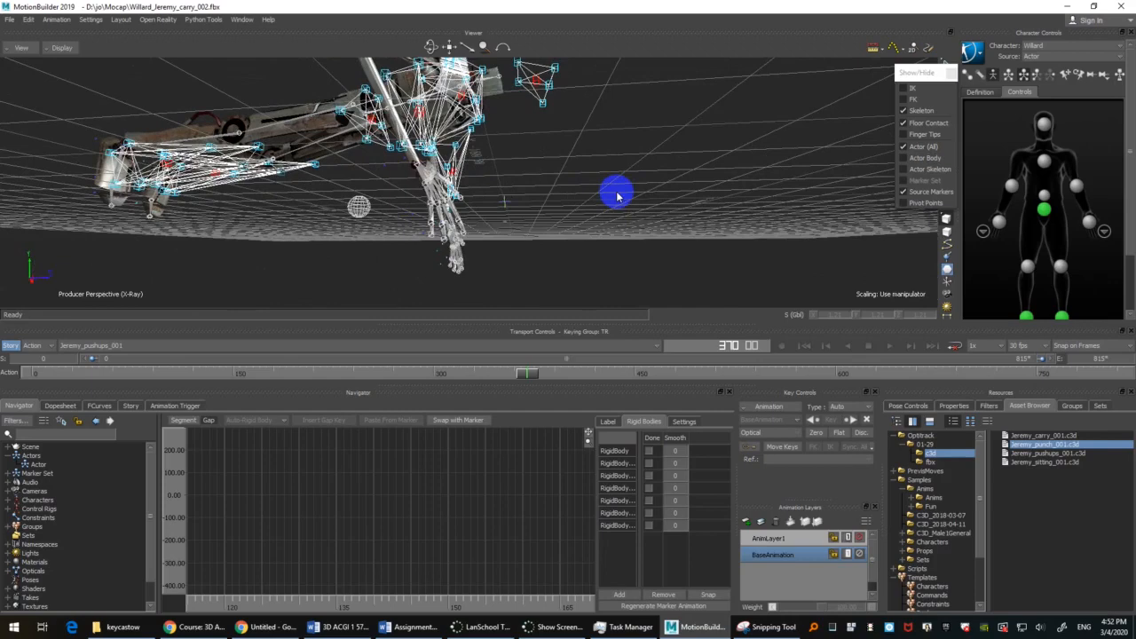
Step: Select both hand effectors and try out their IK Blend T slider, returning it to 0
left_click(999, 222)
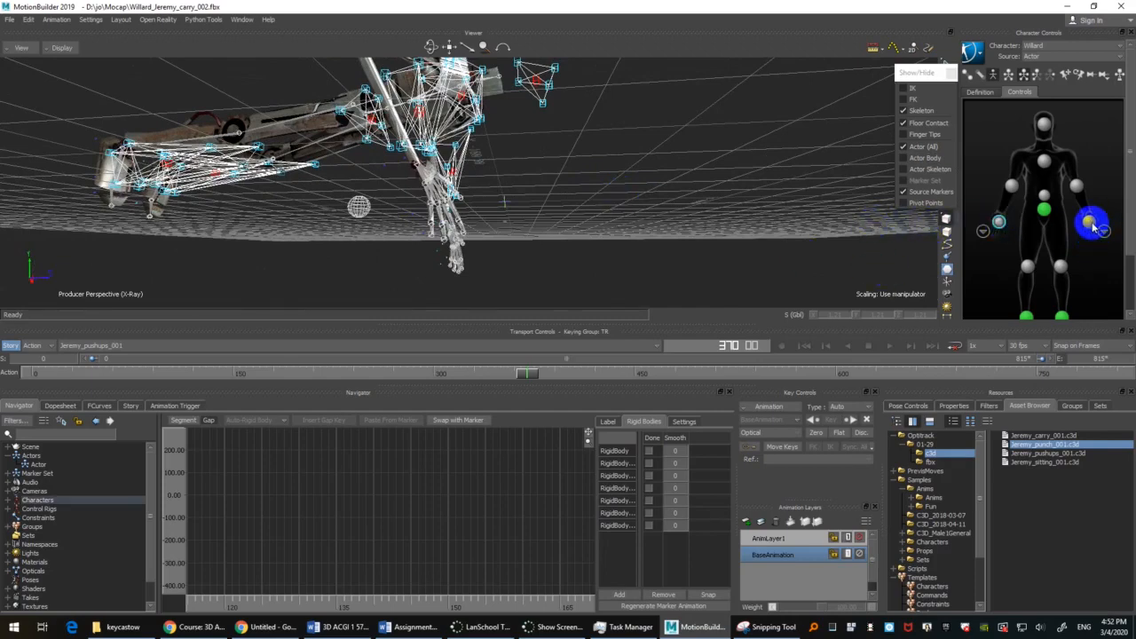
left_click(1091, 222)
left_click_drag(1123, 233, 1132, 296)
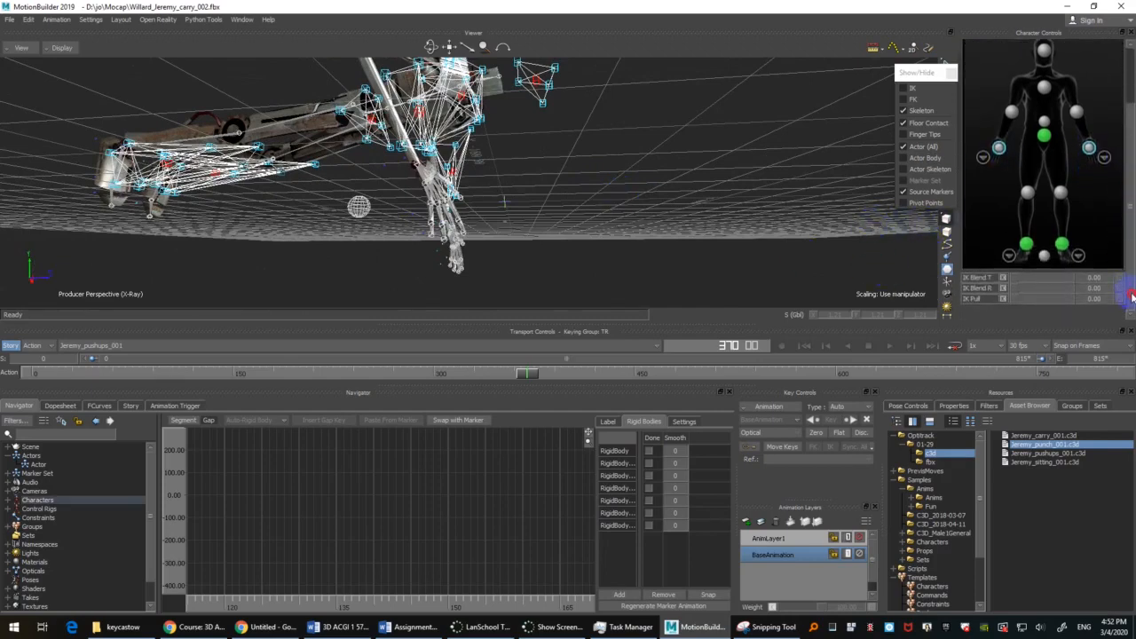
left_click_drag(1040, 278, 1012, 284)
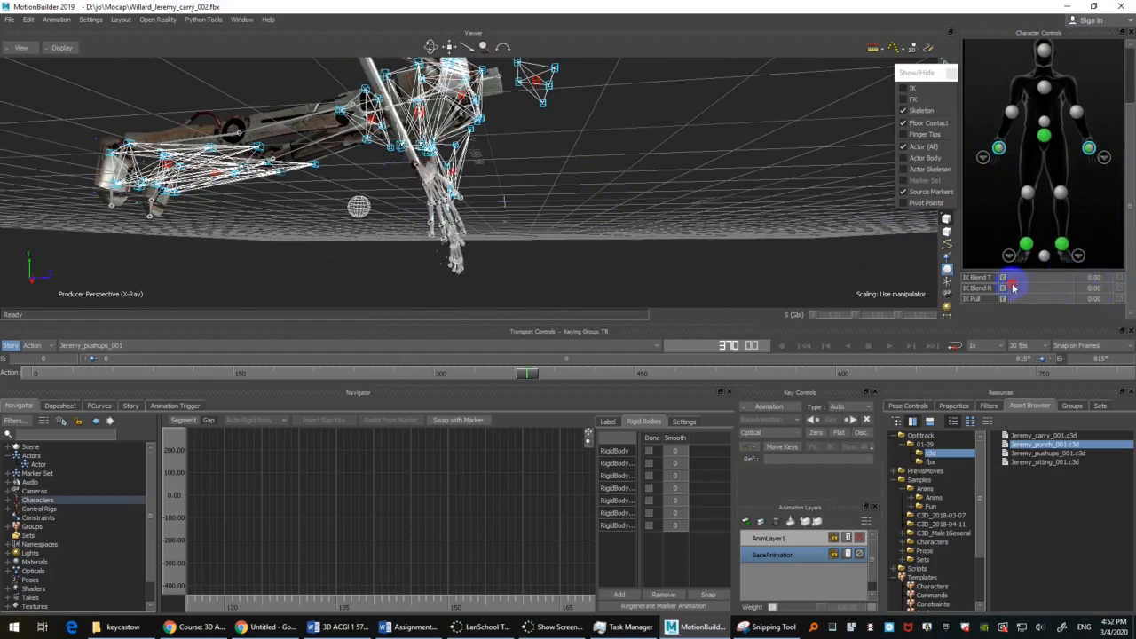
Step: Show only the models and move the timeline to about frame 308, just before the hands reach the floor
left_click_drag(702, 153, 633, 161, "ctrl+shift")
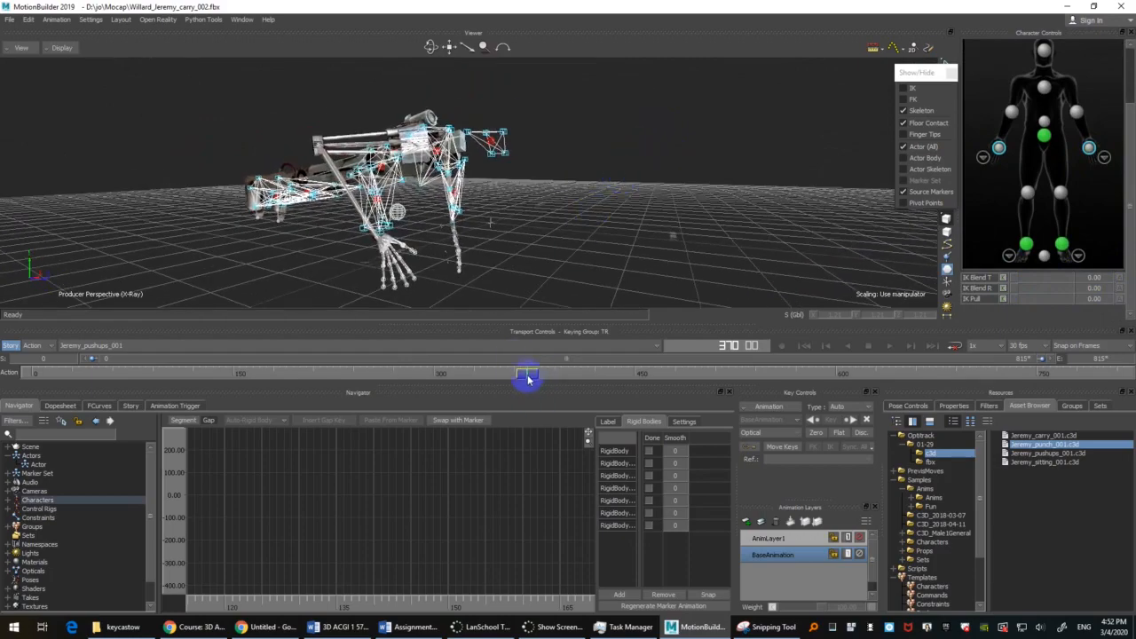
left_click_drag(527, 373, 392, 373)
key("ctrl+a")
left_click_drag(626, 190, 585, 210, "ctrl+shift")
left_click_drag(388, 375, 402, 374)
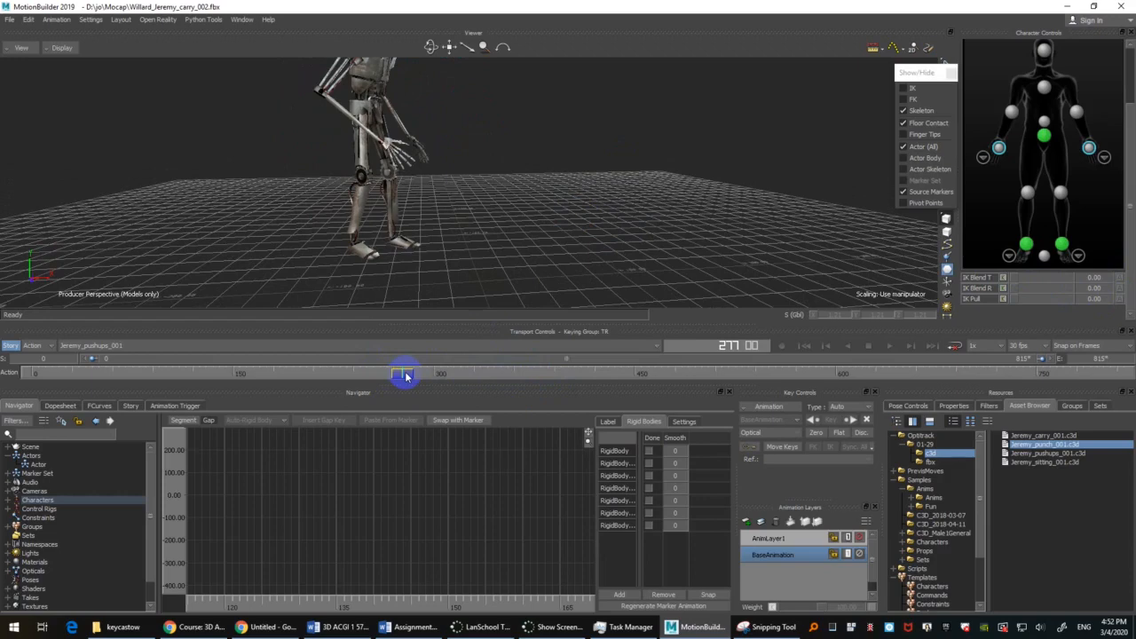
mouse_move(402, 377)
left_mouse_down()
mouse_move(613, 375)
mouse_move(440, 385)
mouse_move(449, 376)
left_mouse_up()
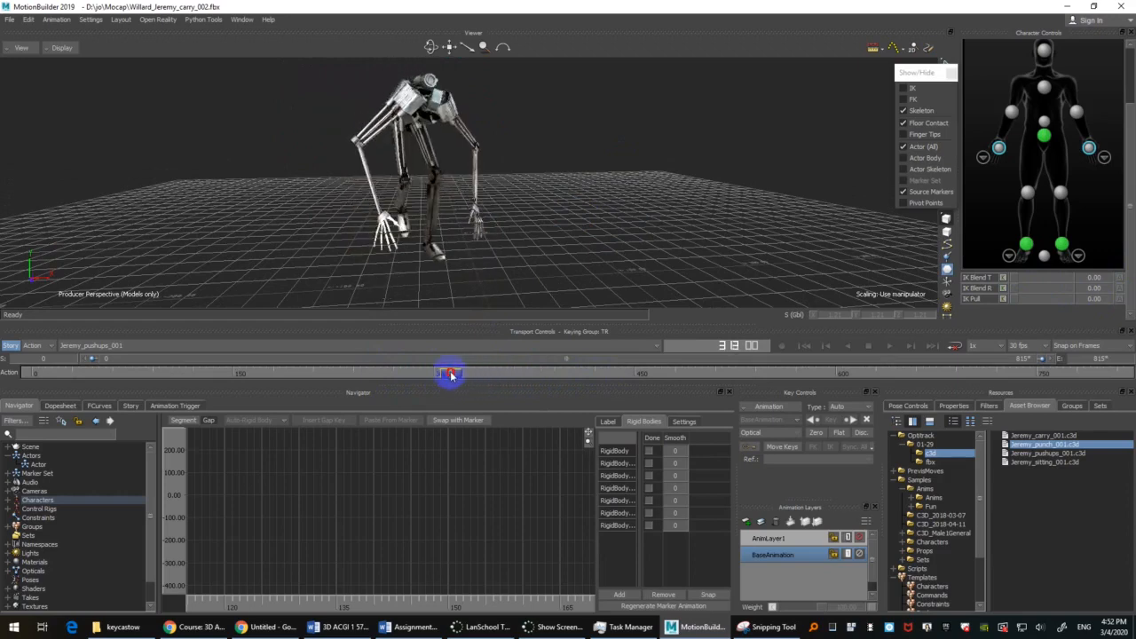
left_click(984, 279)
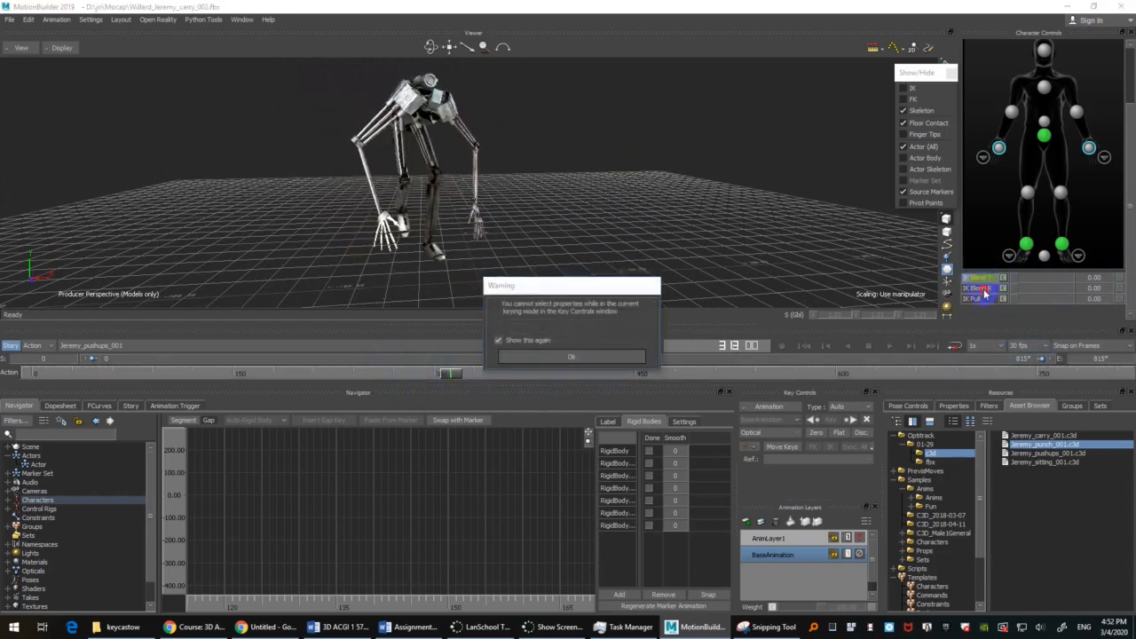
left_click(571, 358)
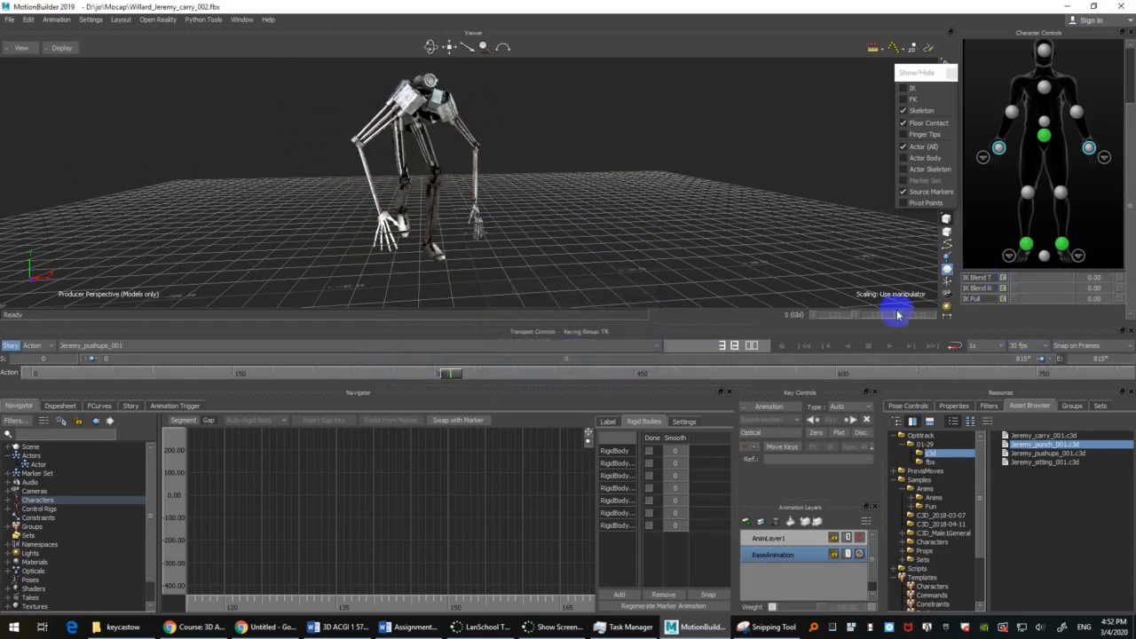
left_click(986, 280)
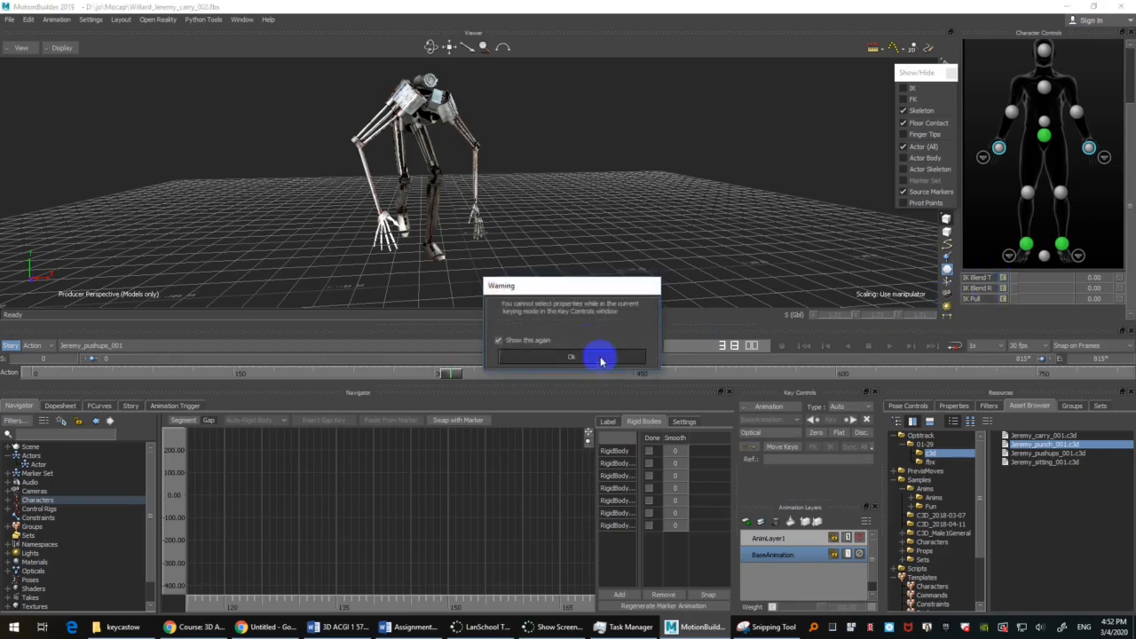
left_click(596, 356)
left_click(989, 279)
left_click(606, 357)
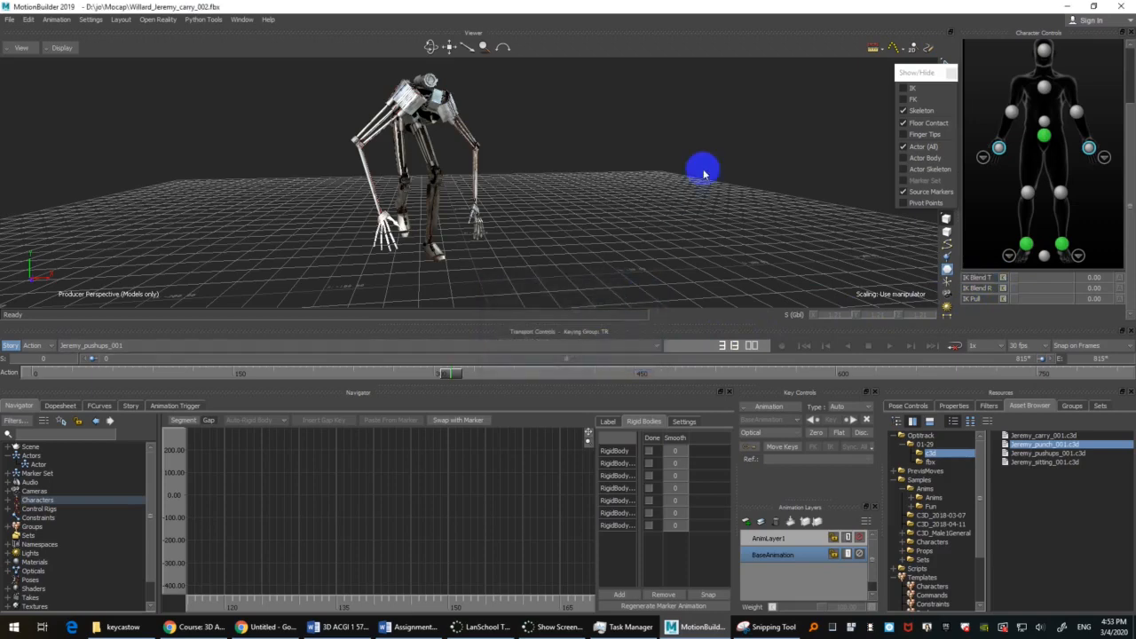
Step: Key IK Blend T and IK Blend R at 0 for both hands on the current frame
left_click(1003, 280)
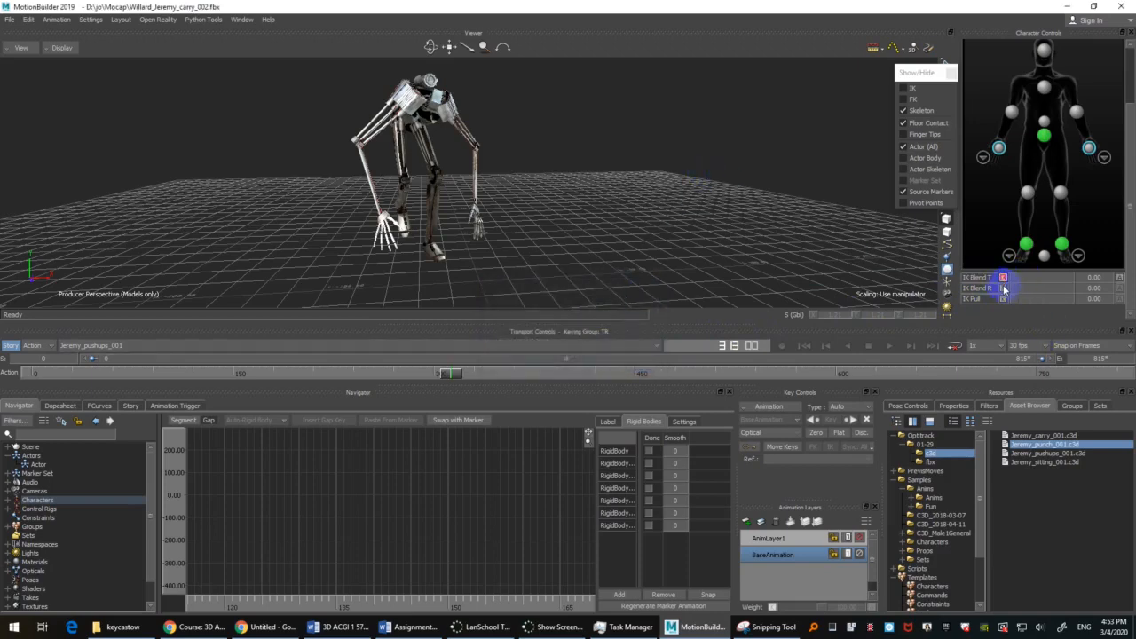
left_click(1004, 289)
Step: At frame 348, set IK Blend T and IK Blend R to 100 for both hands and key them
left_click(454, 374)
left_click_drag(454, 374, 500, 364)
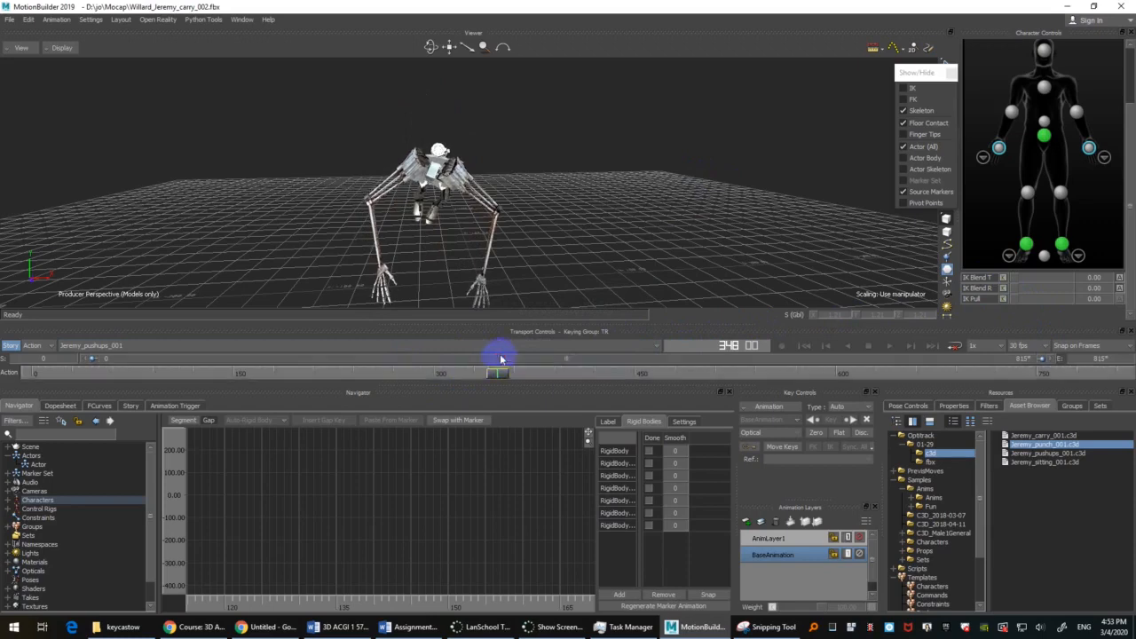
left_click(1049, 278)
mouse_move(1050, 278)
left_mouse_down()
mouse_move(1087, 279)
mouse_move(1068, 290)
left_mouse_up()
left_click(1004, 278)
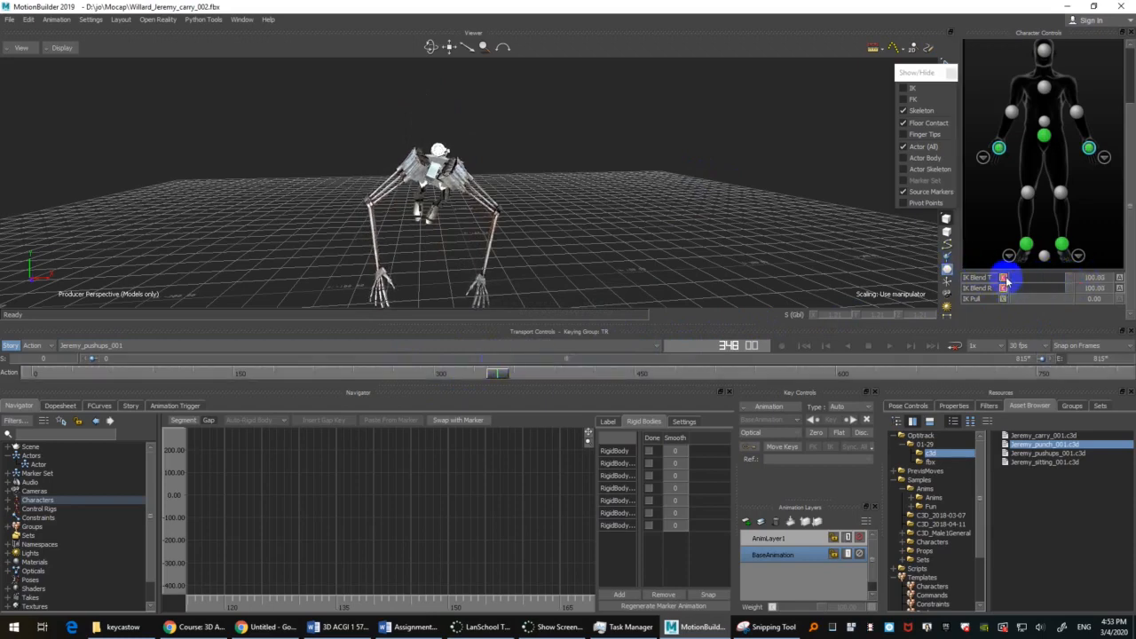
Step: Key IK Blend T and IK Blend R at 100 for both hands at frame 578, before they leave the floor
left_click(490, 373)
left_click_drag(490, 374, 802, 380)
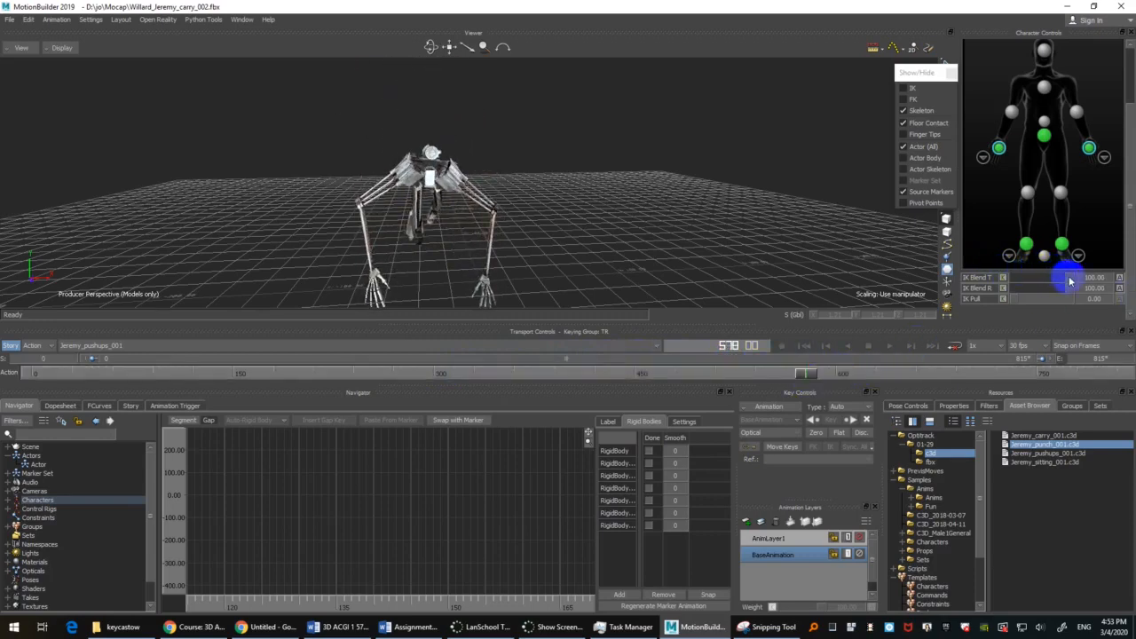
left_click(1004, 278)
left_click(1004, 288)
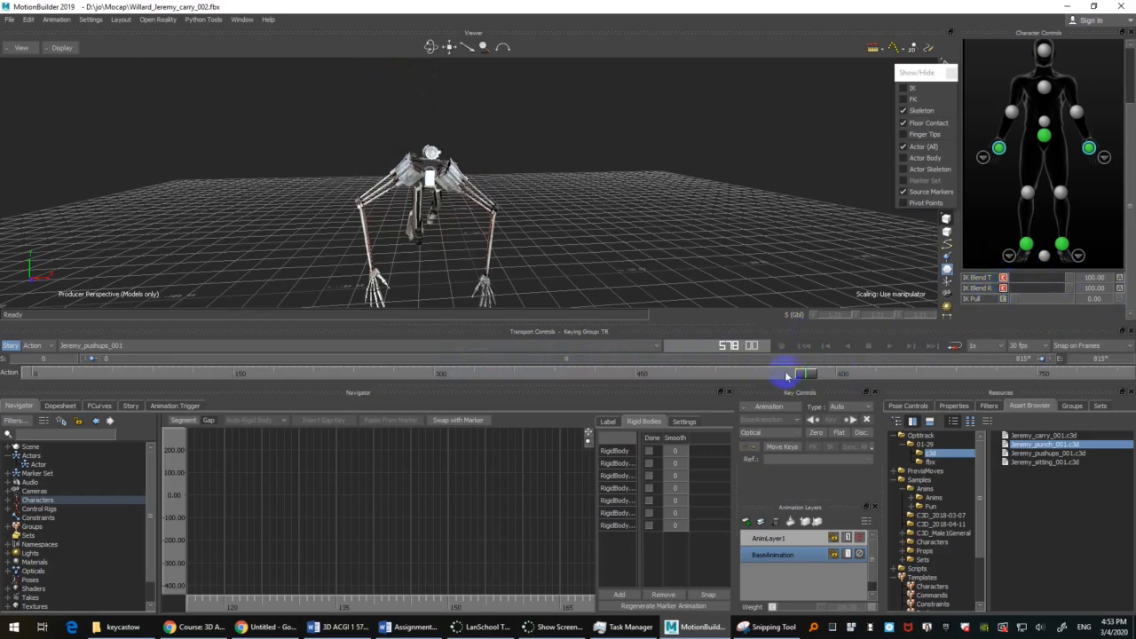
Step: At about frame 627, after the hands leave the floor, set IK Blend T and IK Blend R to 0 for both hands and key them
left_click_drag(804, 376, 879, 366)
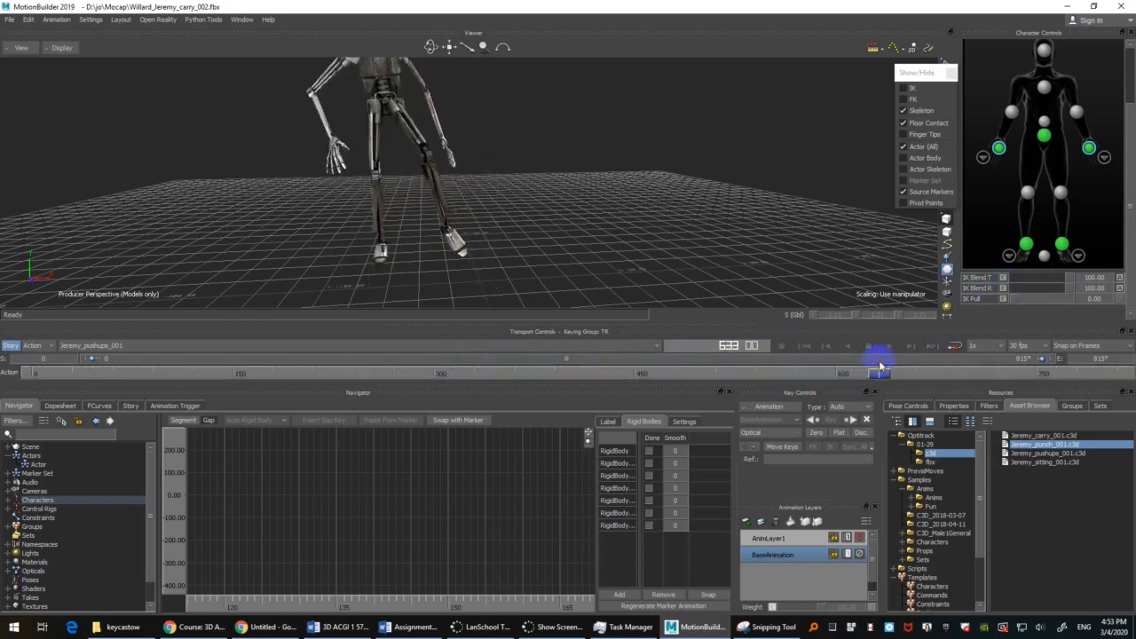
left_click_drag(1052, 282, 1003, 291)
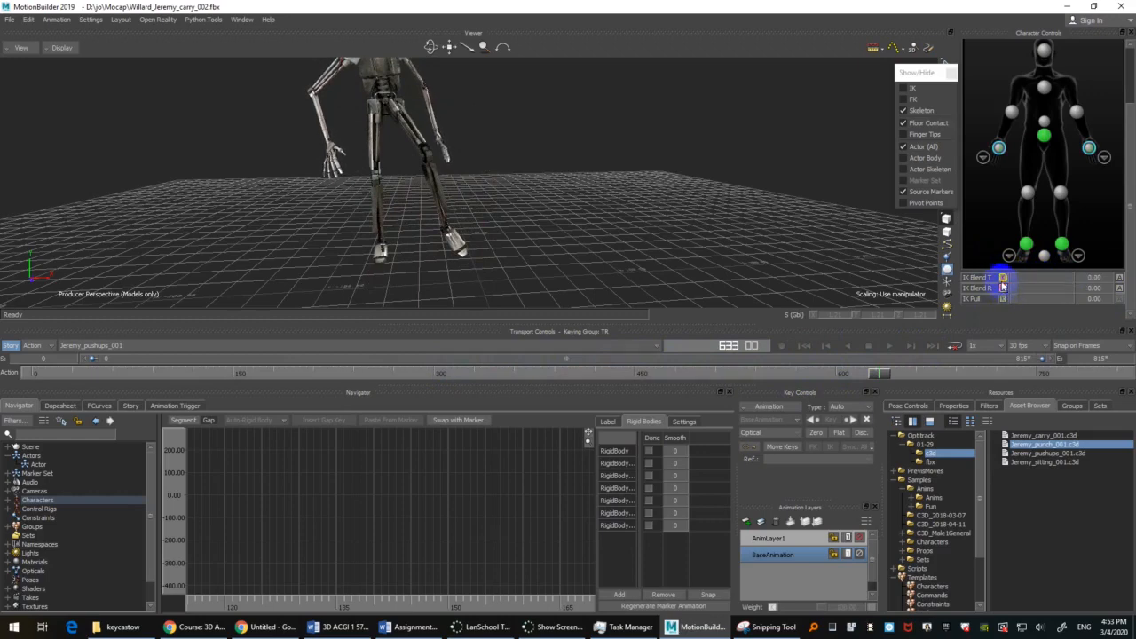
Step: Try a lower IK Blend T for both hands during the push-ups at frame 488, and review the motion back to about frame 140
left_click_drag(878, 371, 686, 373)
left_click_drag(1046, 282, 1015, 284)
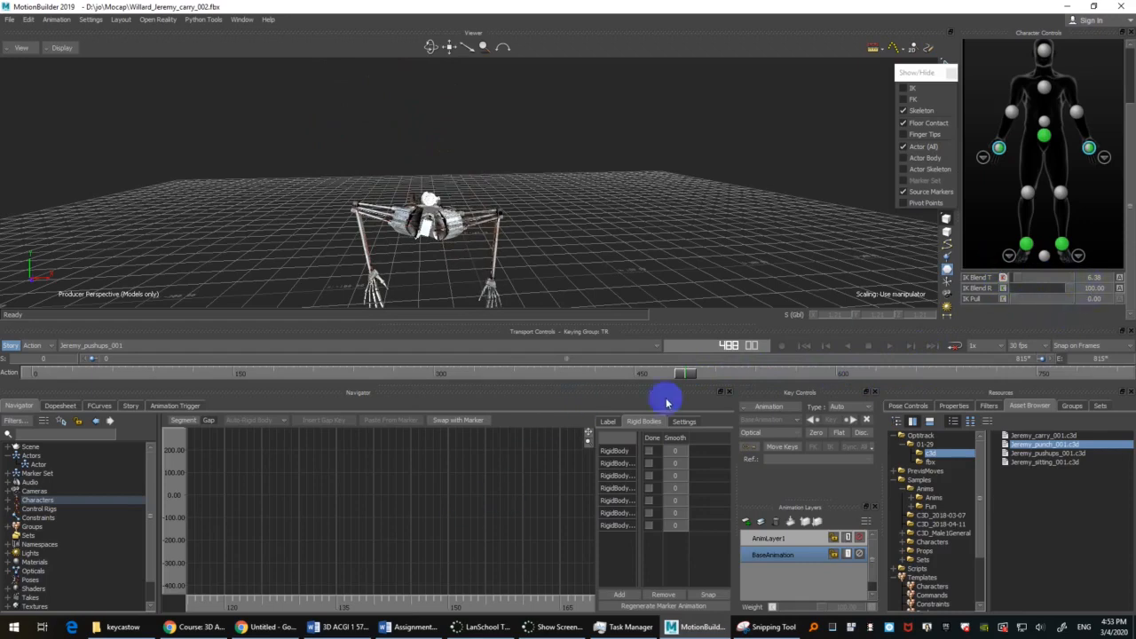
left_click_drag(686, 374, 223, 375)
scroll(512, 243, "down", 5)
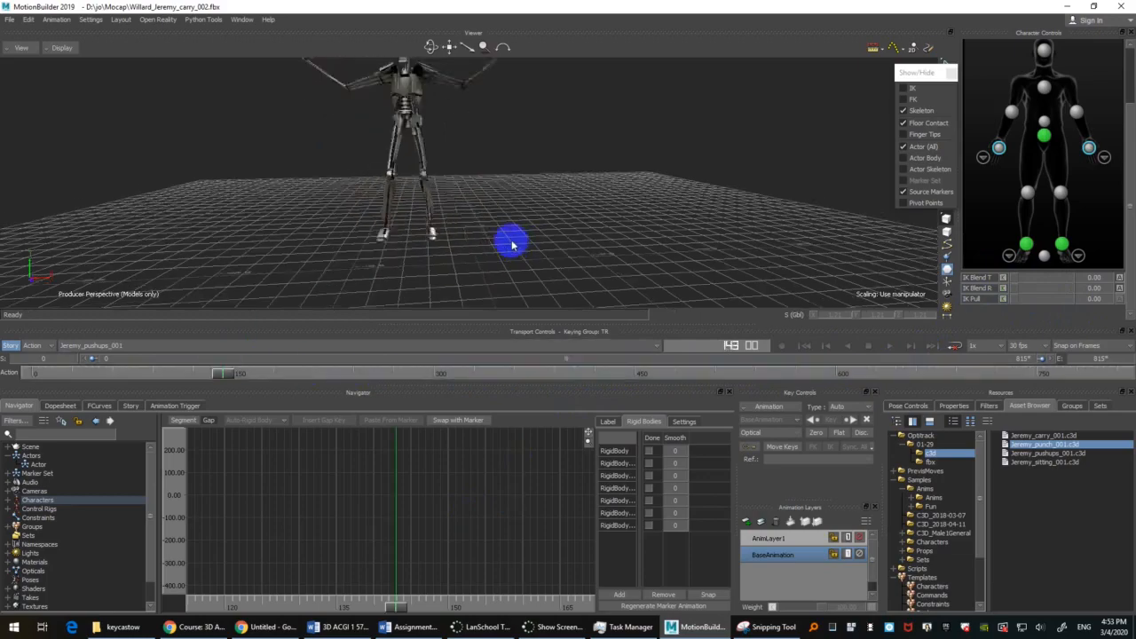
Step: Switch to the carry_001 take and preview its motion up to frame 61, returning to frame 0
left_click(165, 346)
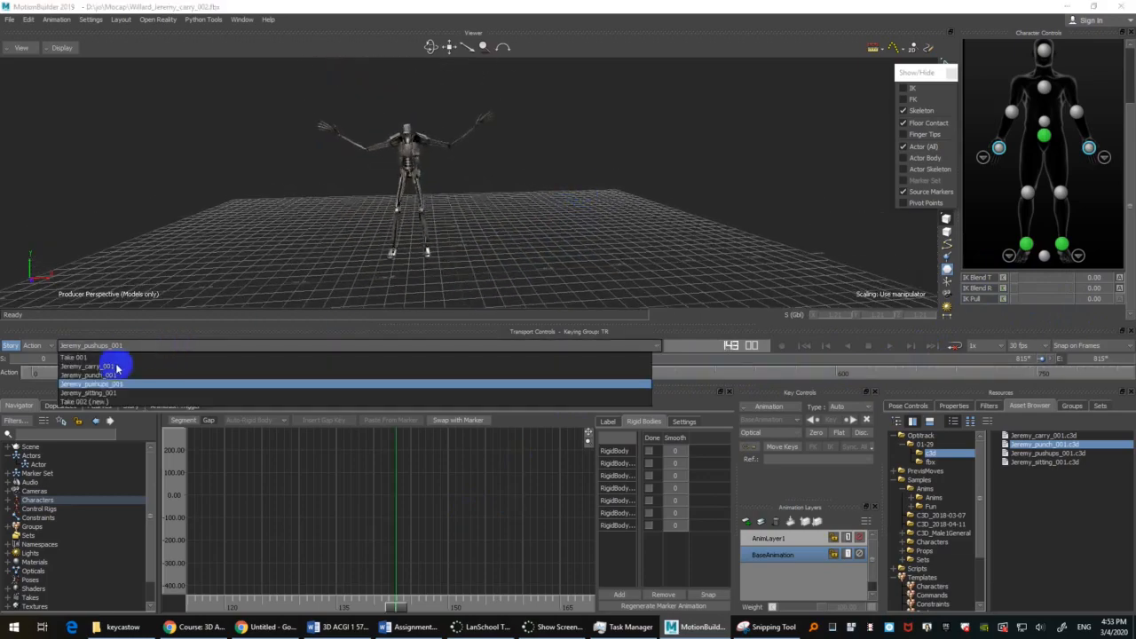
left_click(115, 367)
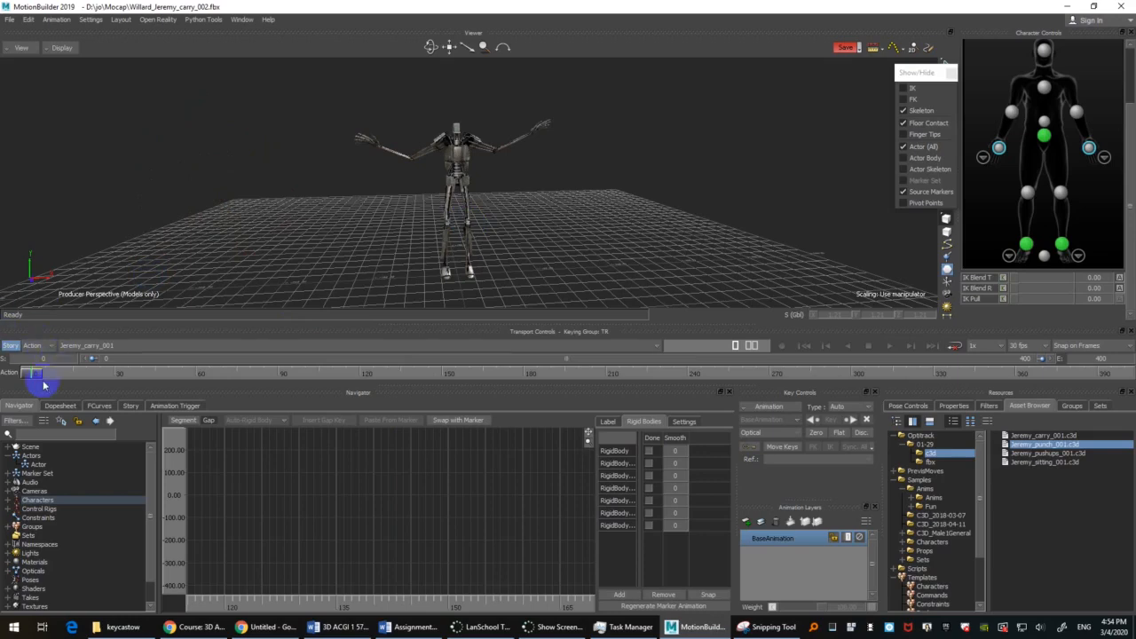
left_click_drag(39, 375, 199, 364)
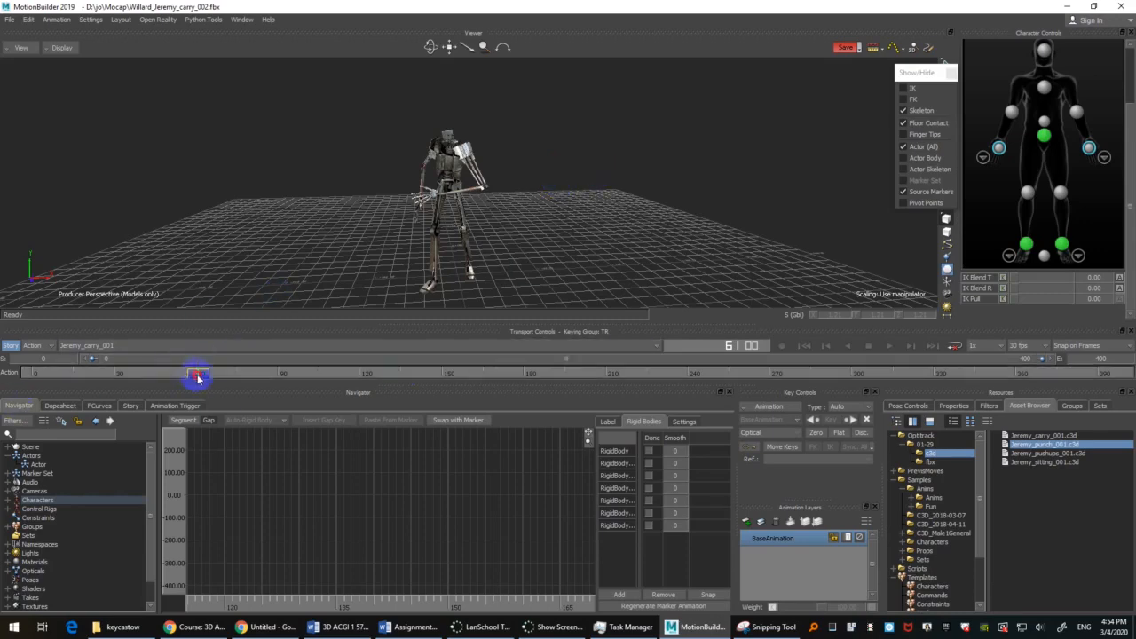
left_click_drag(197, 373, 2, 395)
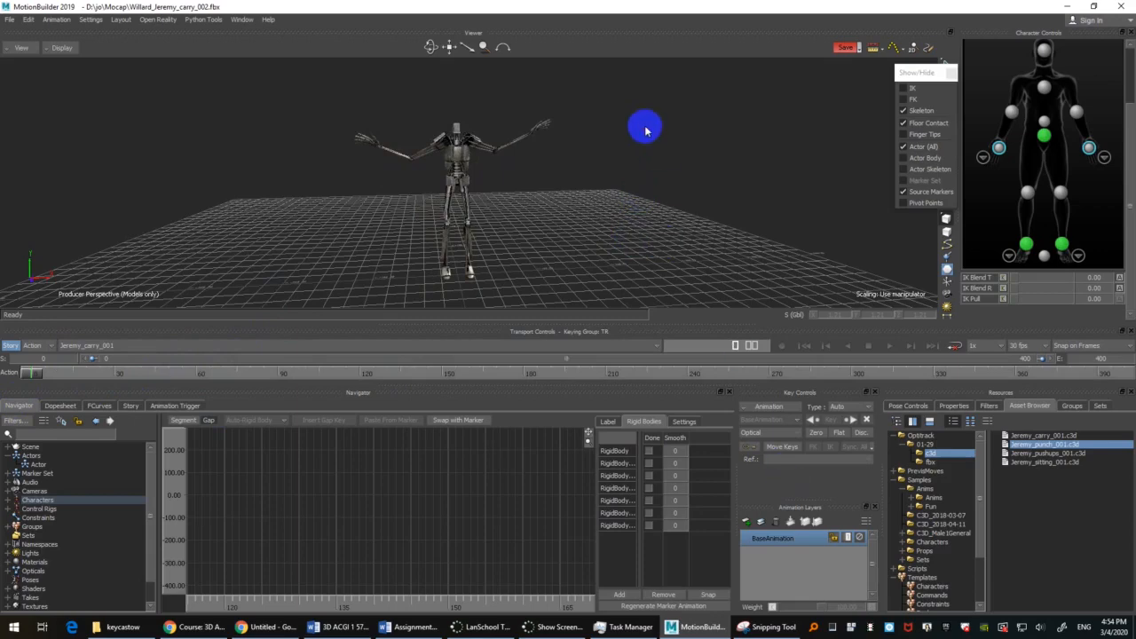
left_click_drag(647, 127, 669, 183, "ctrl")
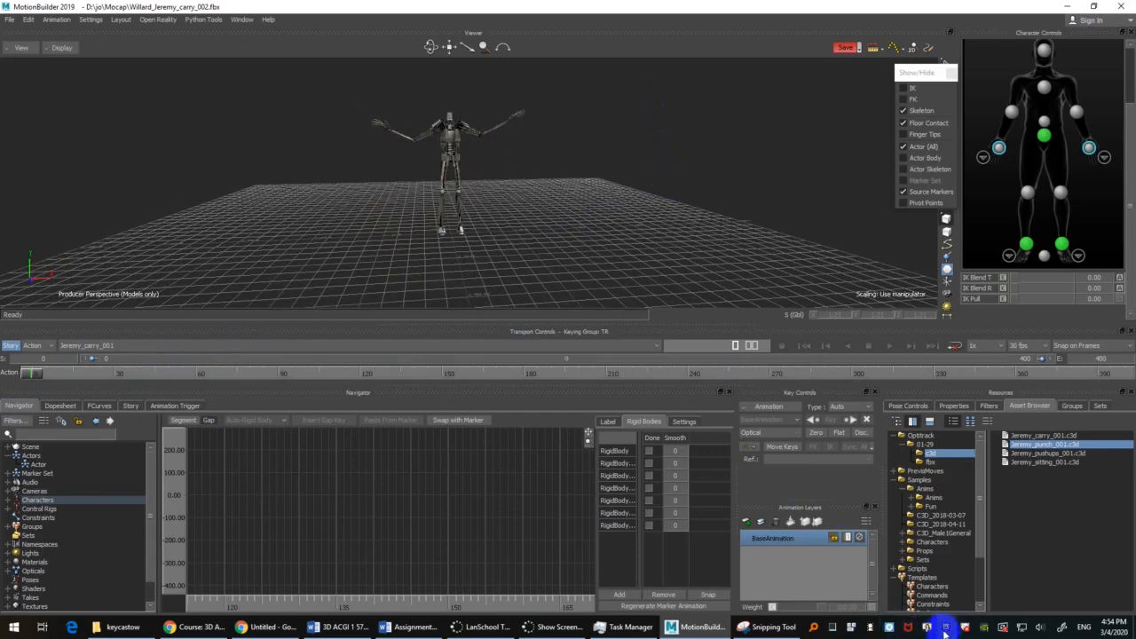